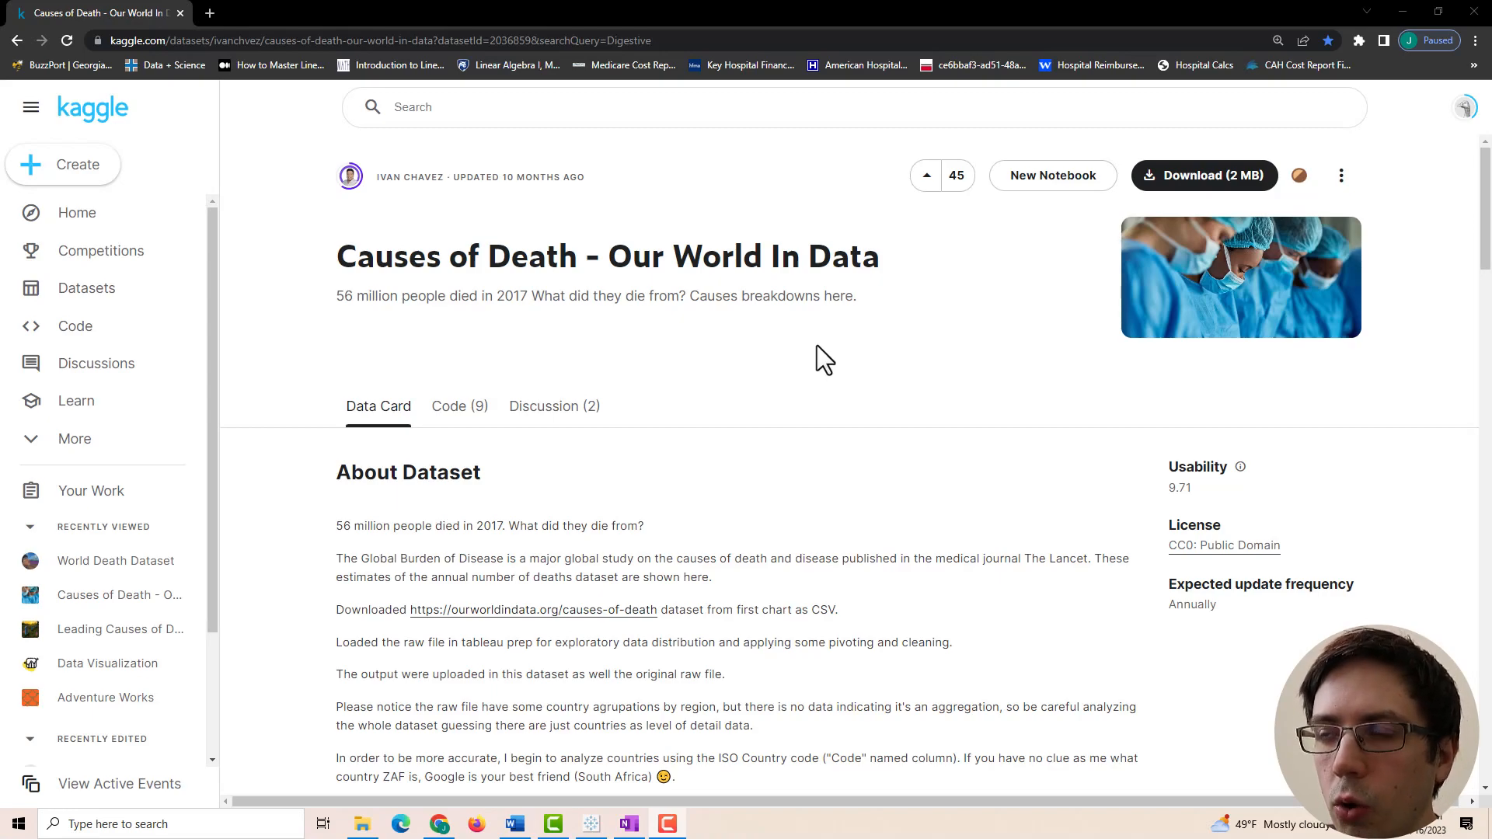
Examine the columns in the preview table of the Causes of Death dataset.
scroll(828, 373, "down", 10)
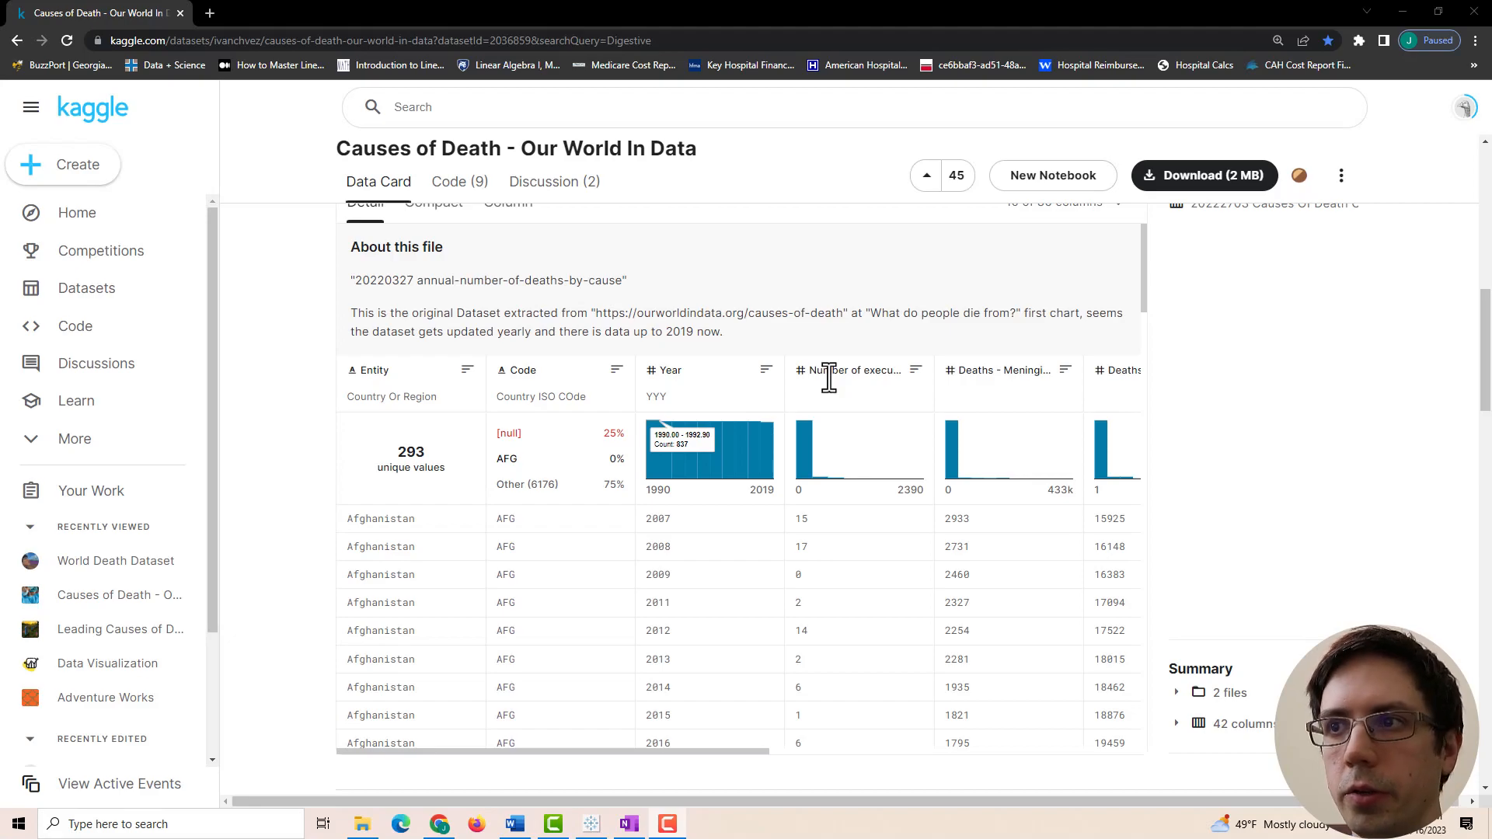
left_click_drag(572, 751, 757, 750)
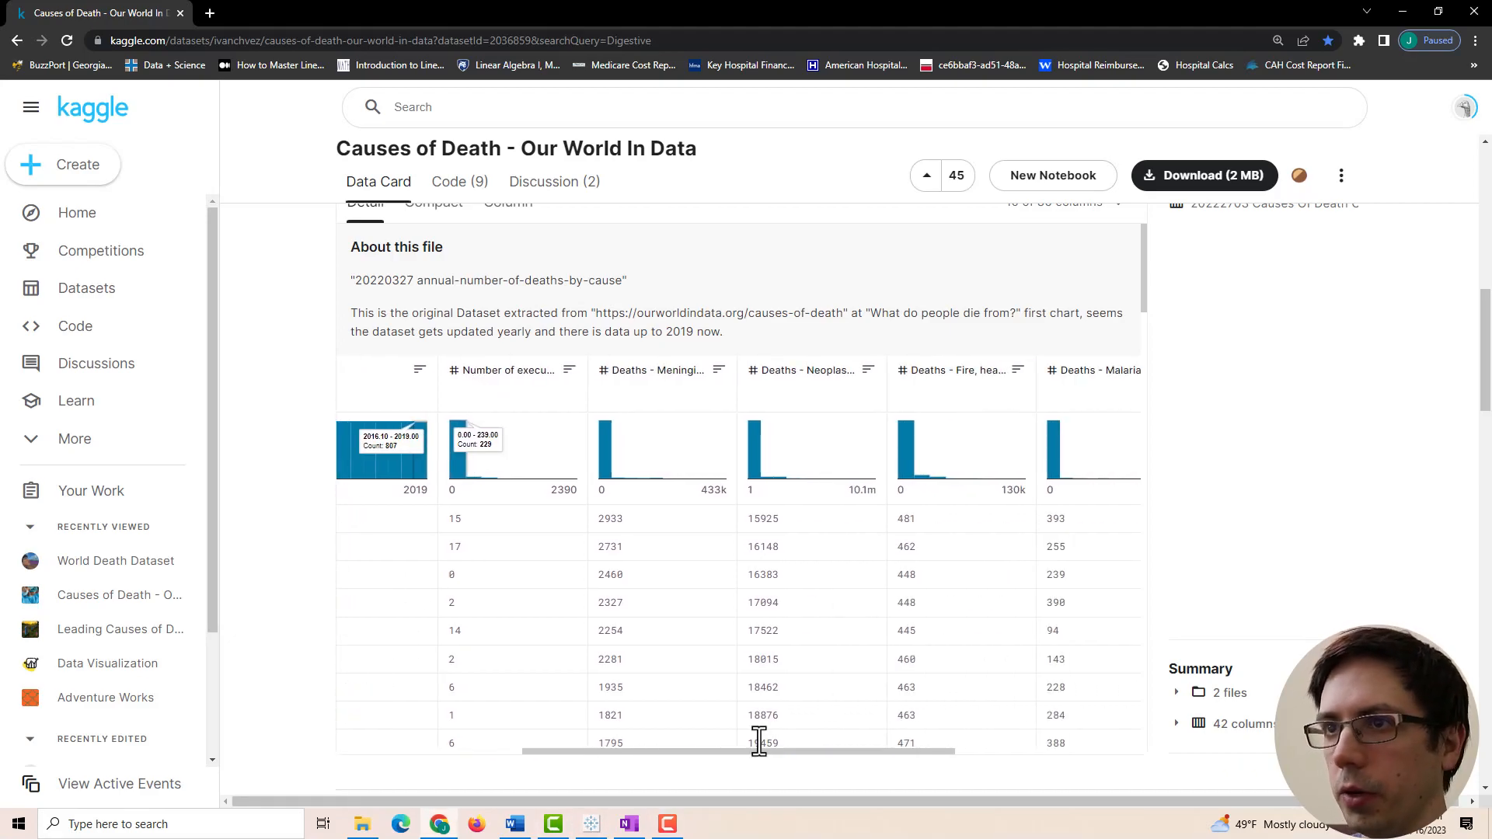
left_click_drag(758, 750, 303, 747)
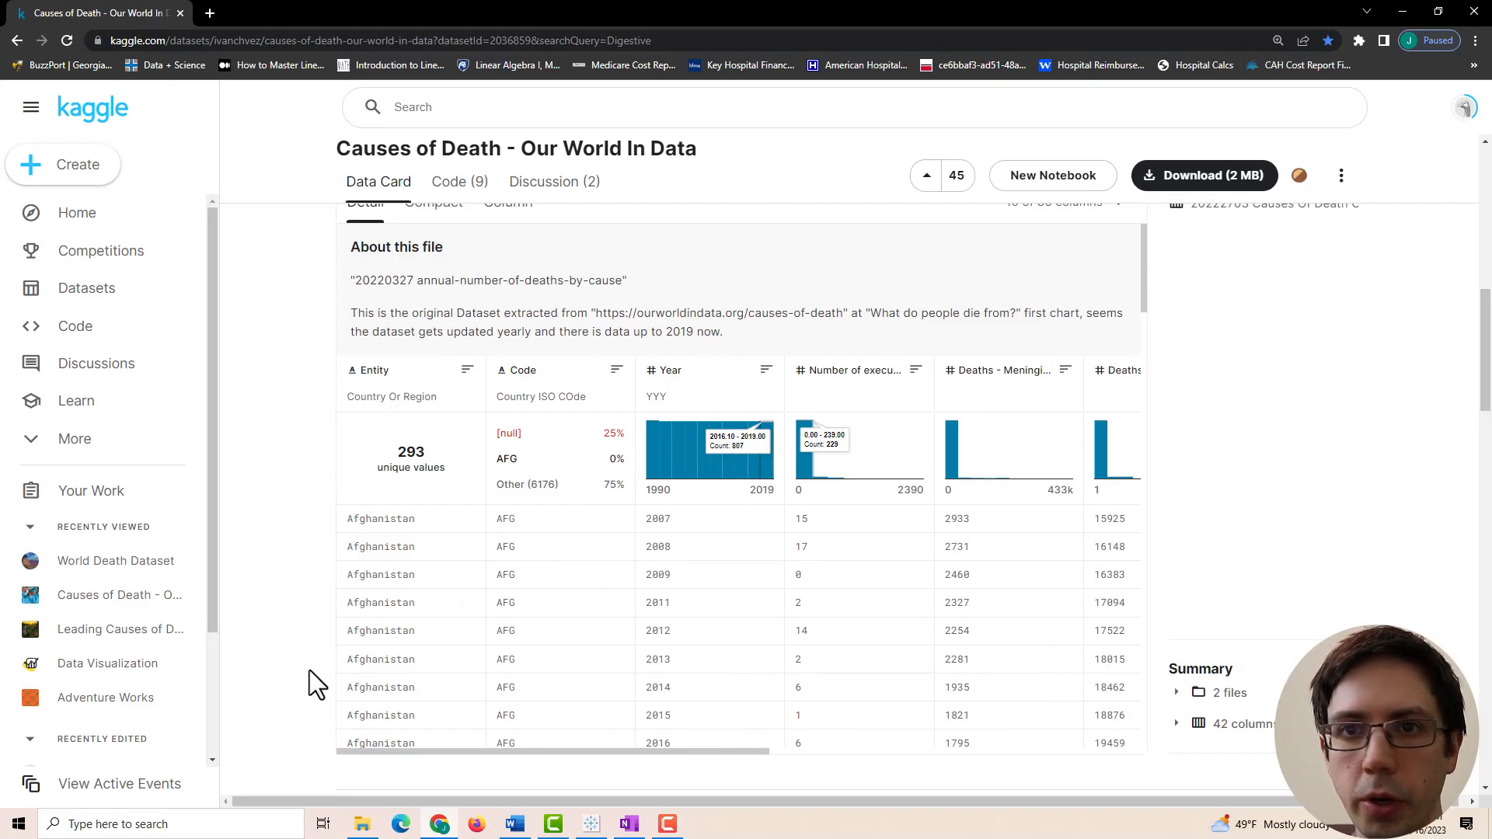
Launch Tableau Public 2022.2 and move its window lower on the desktop.
left_click(592, 825)
left_click(592, 825)
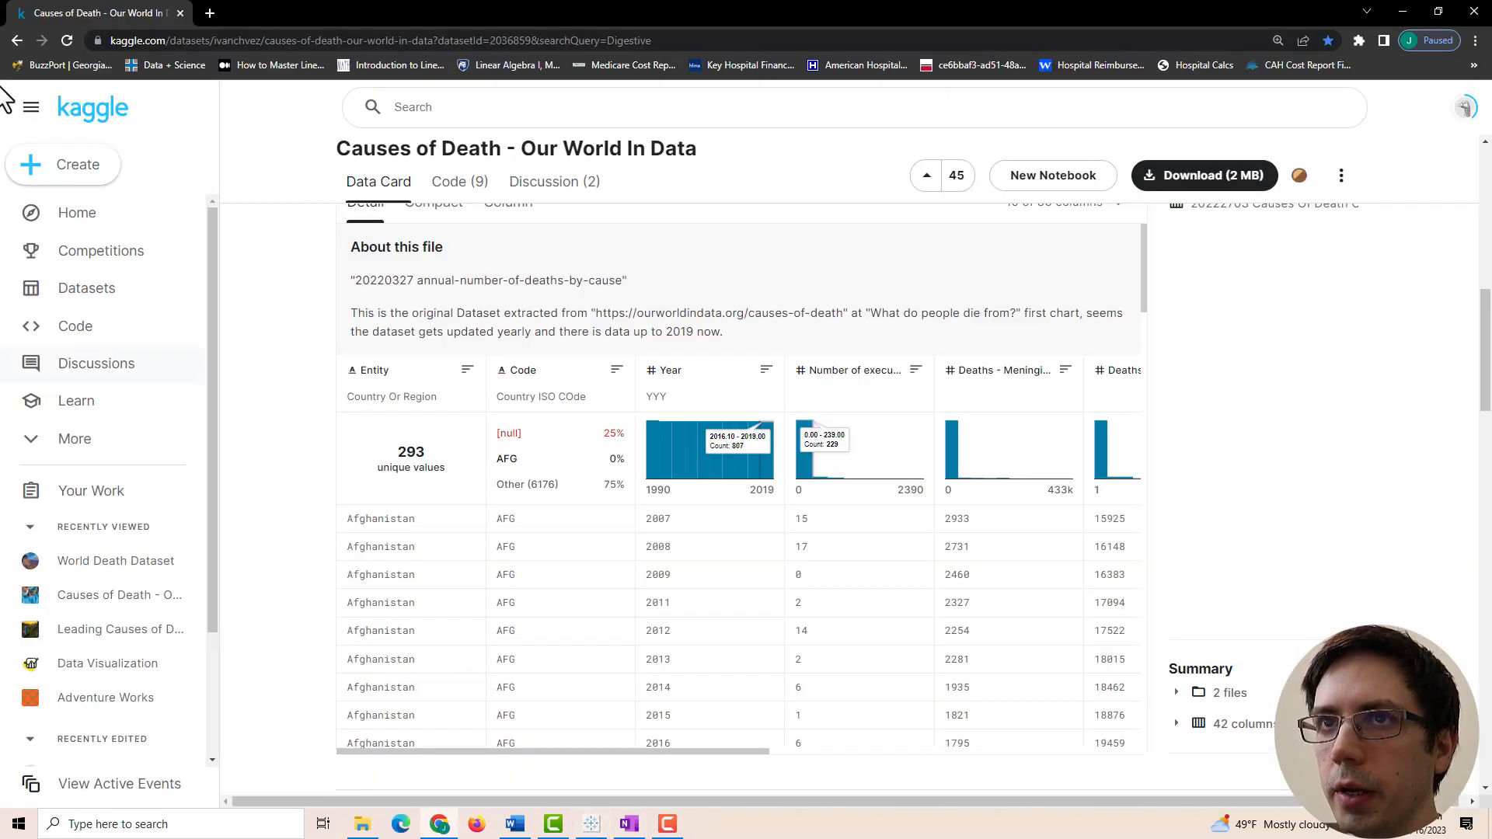
left_click(106, 815)
type("Tableau Public")
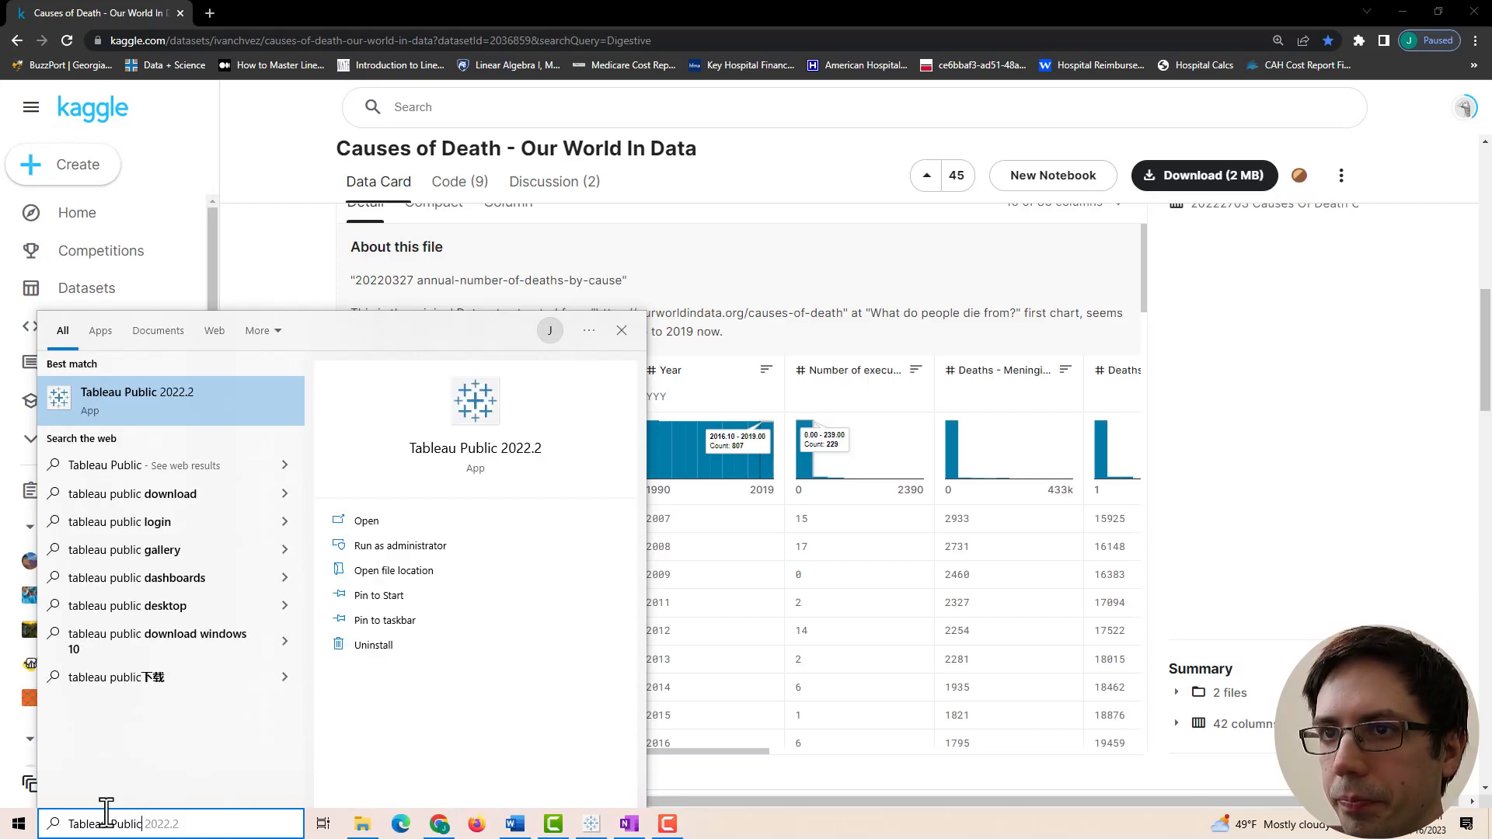
key("Escape")
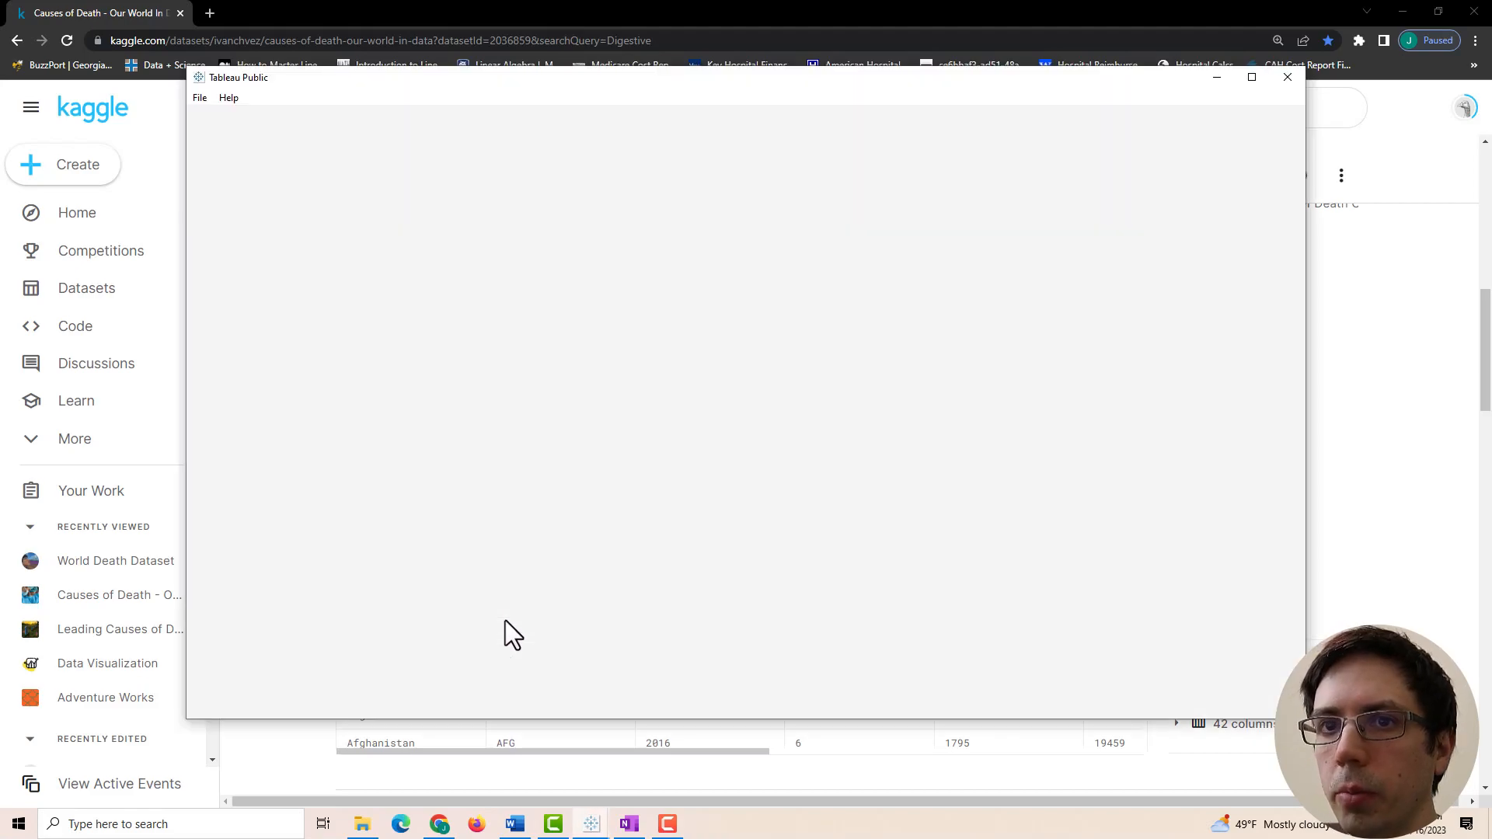
left_click_drag(704, 89, 683, 193)
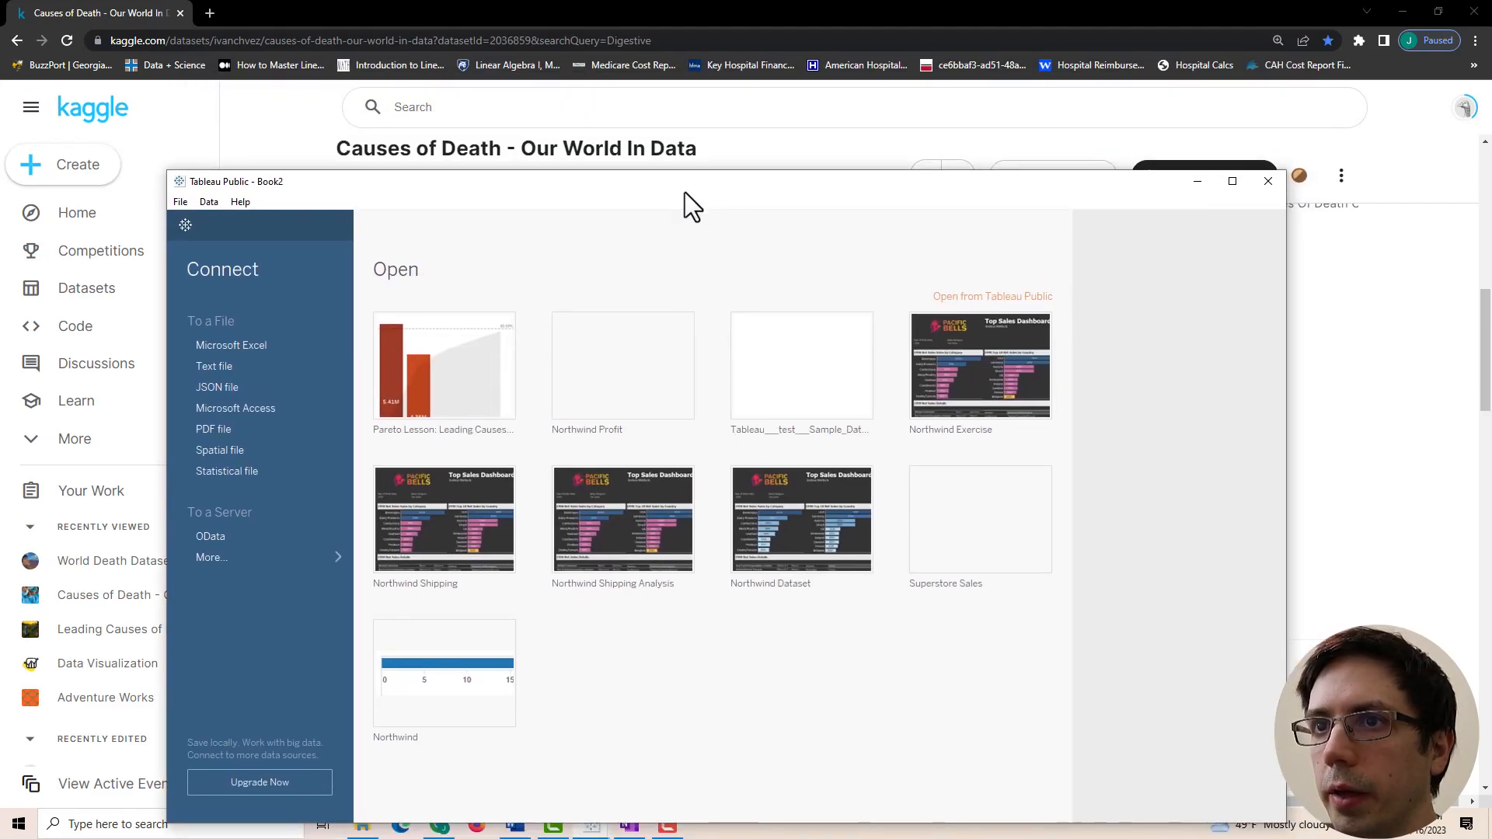
Connect to the text file CausesofDeath.csv and maximize the Tableau window.
left_click(206, 368)
left_click(357, 308)
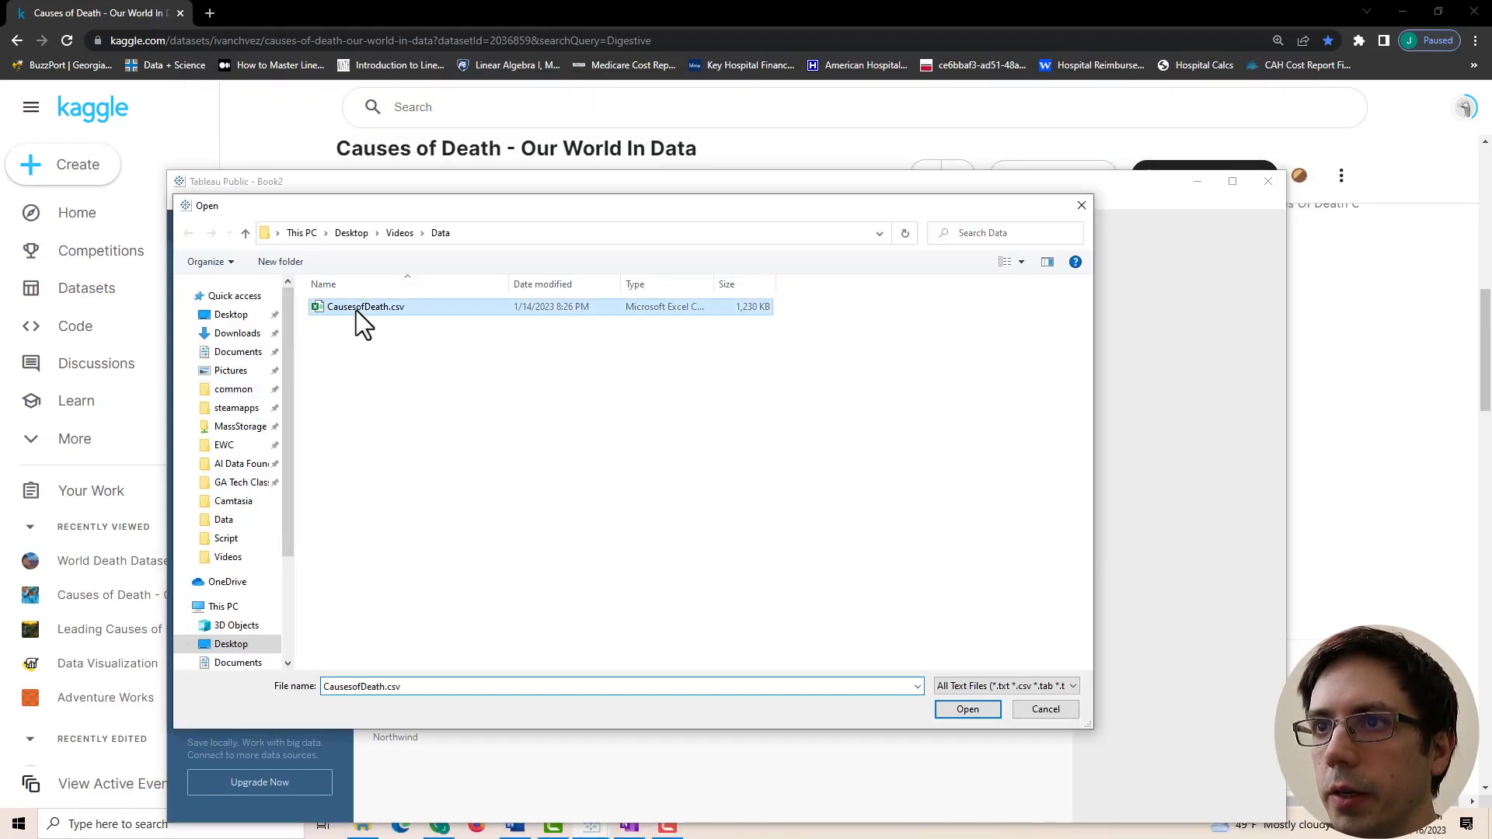
left_click(971, 710)
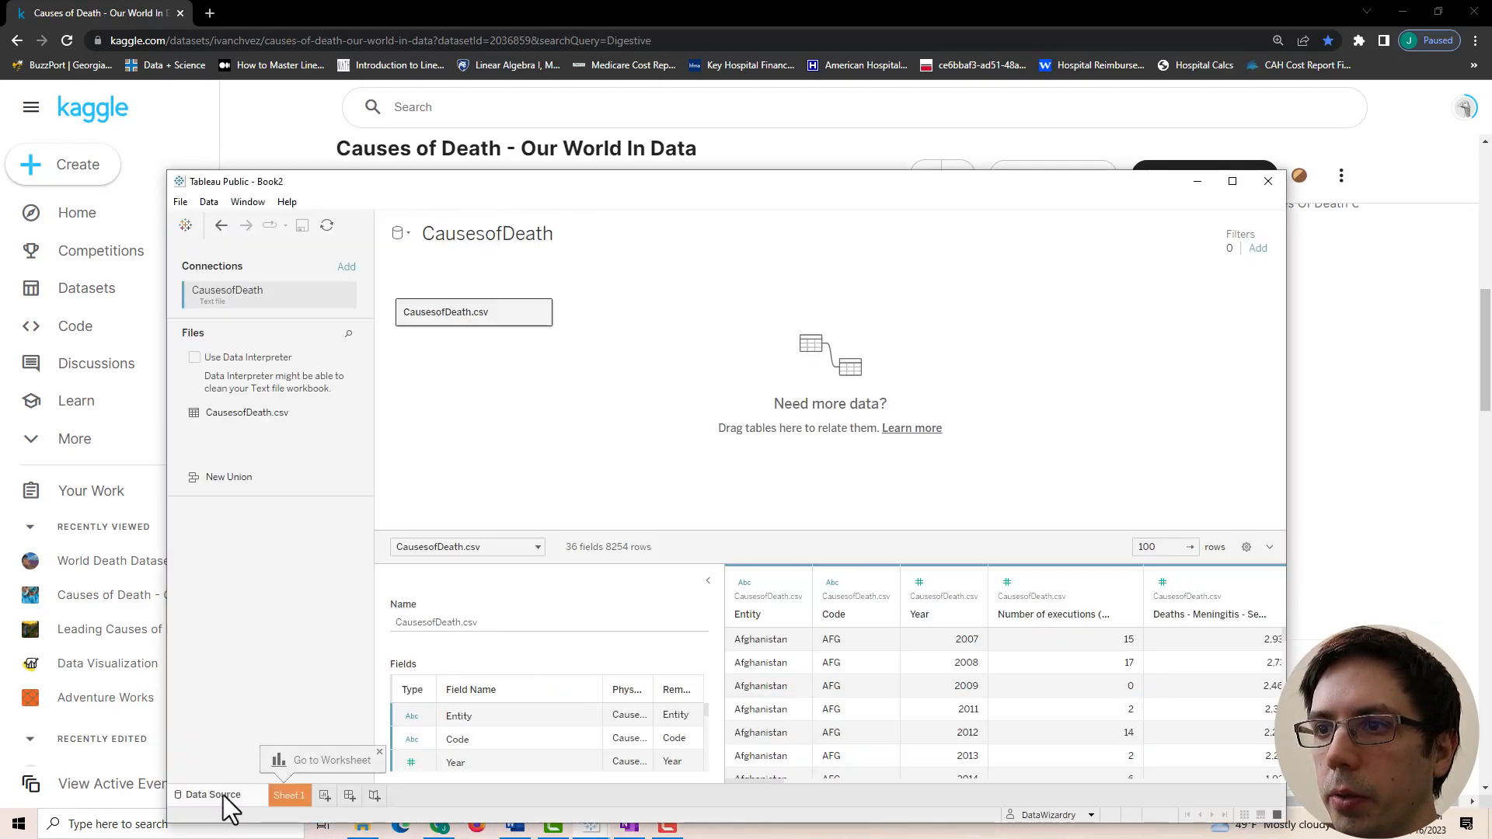
left_click(1233, 181)
Pivot all data columns from Number of executions through Deaths - Parkinson's disease into field names and values.
left_click_drag(581, 766, 624, 752)
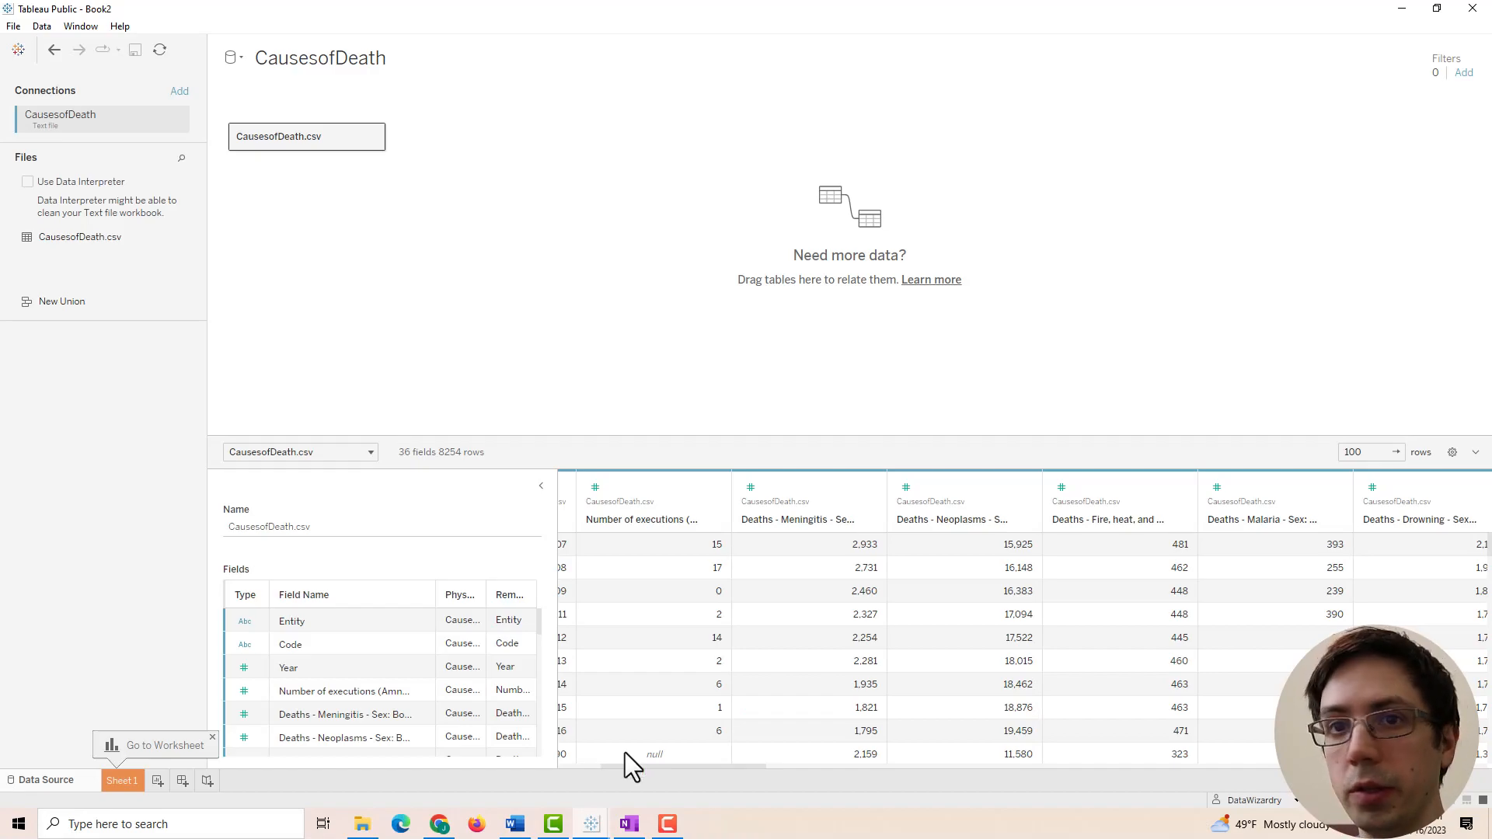
left_click_drag(653, 769, 615, 784)
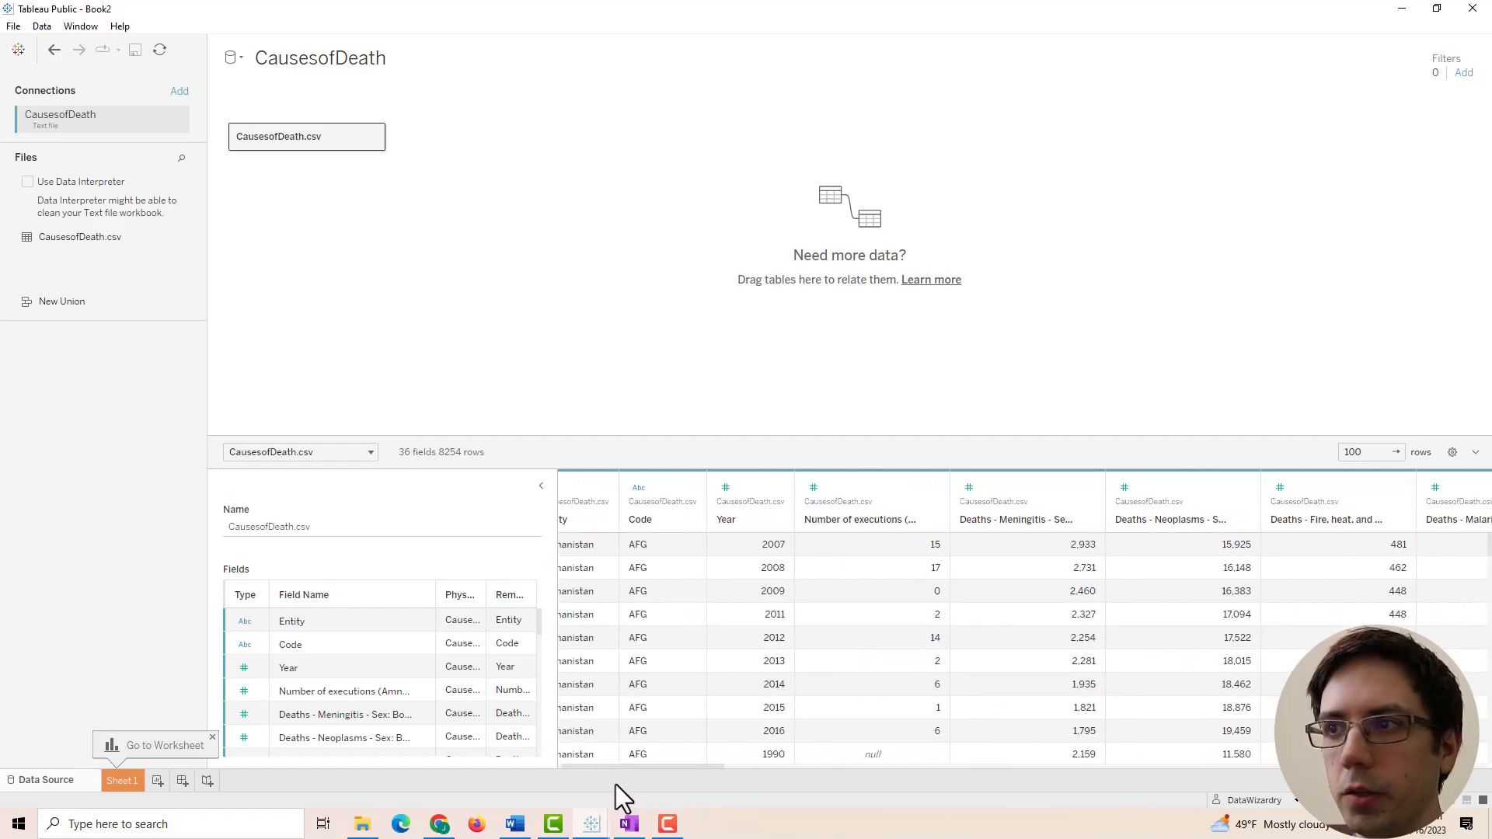
left_click(855, 493)
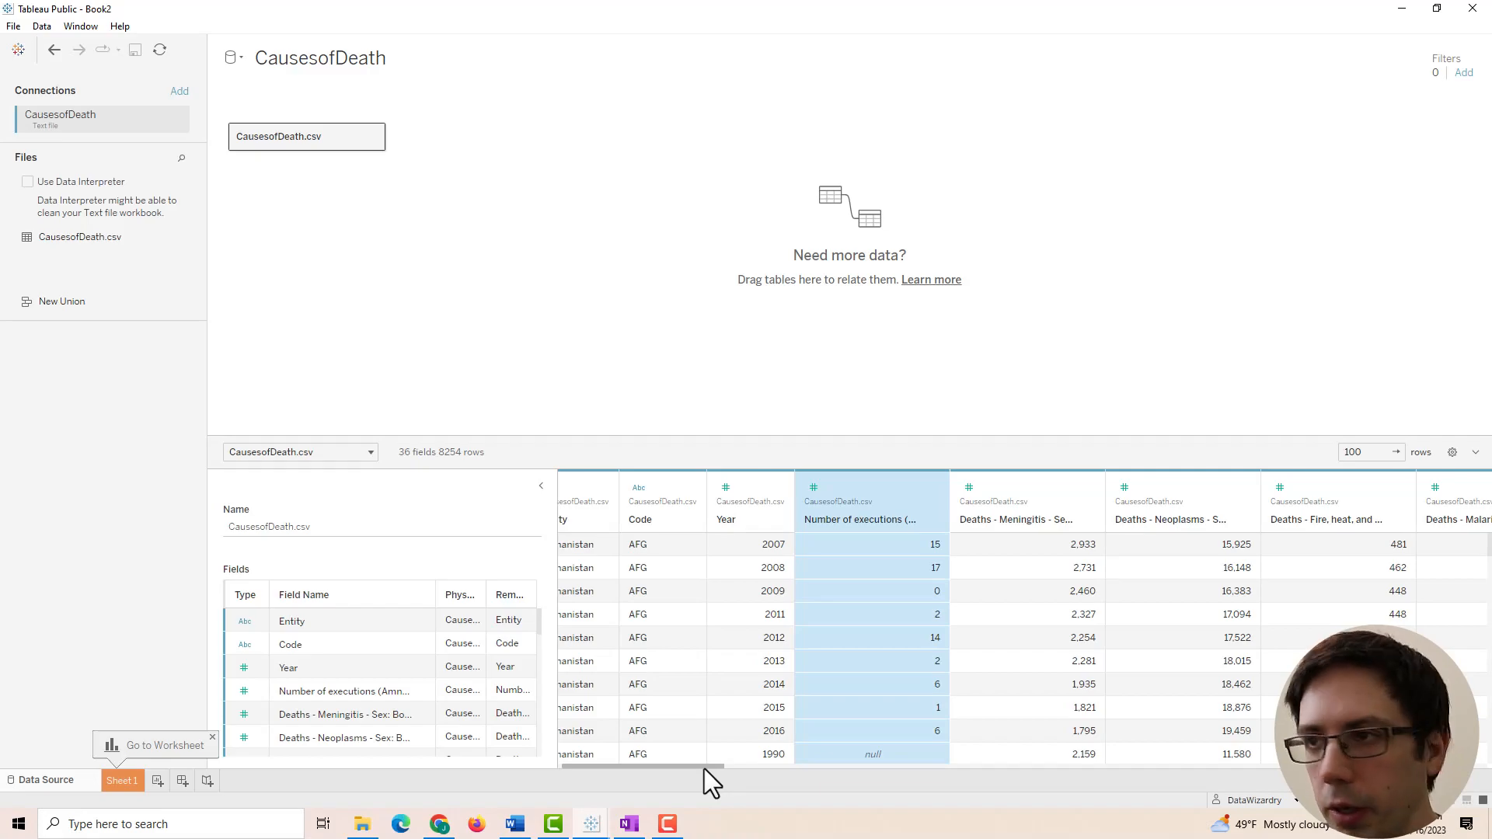
left_click_drag(662, 765, 1480, 773)
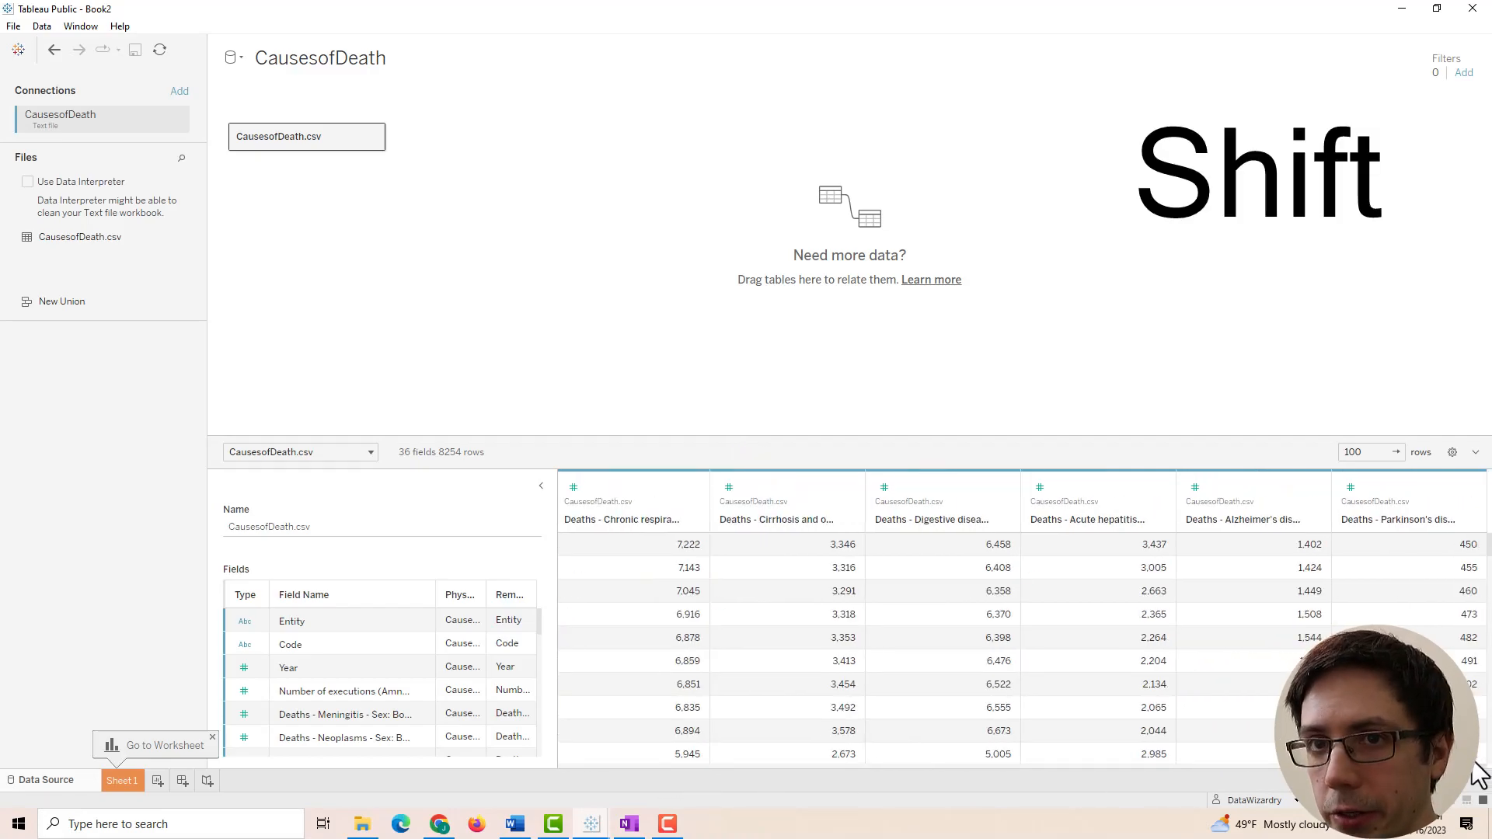
left_click(1414, 508, "shift")
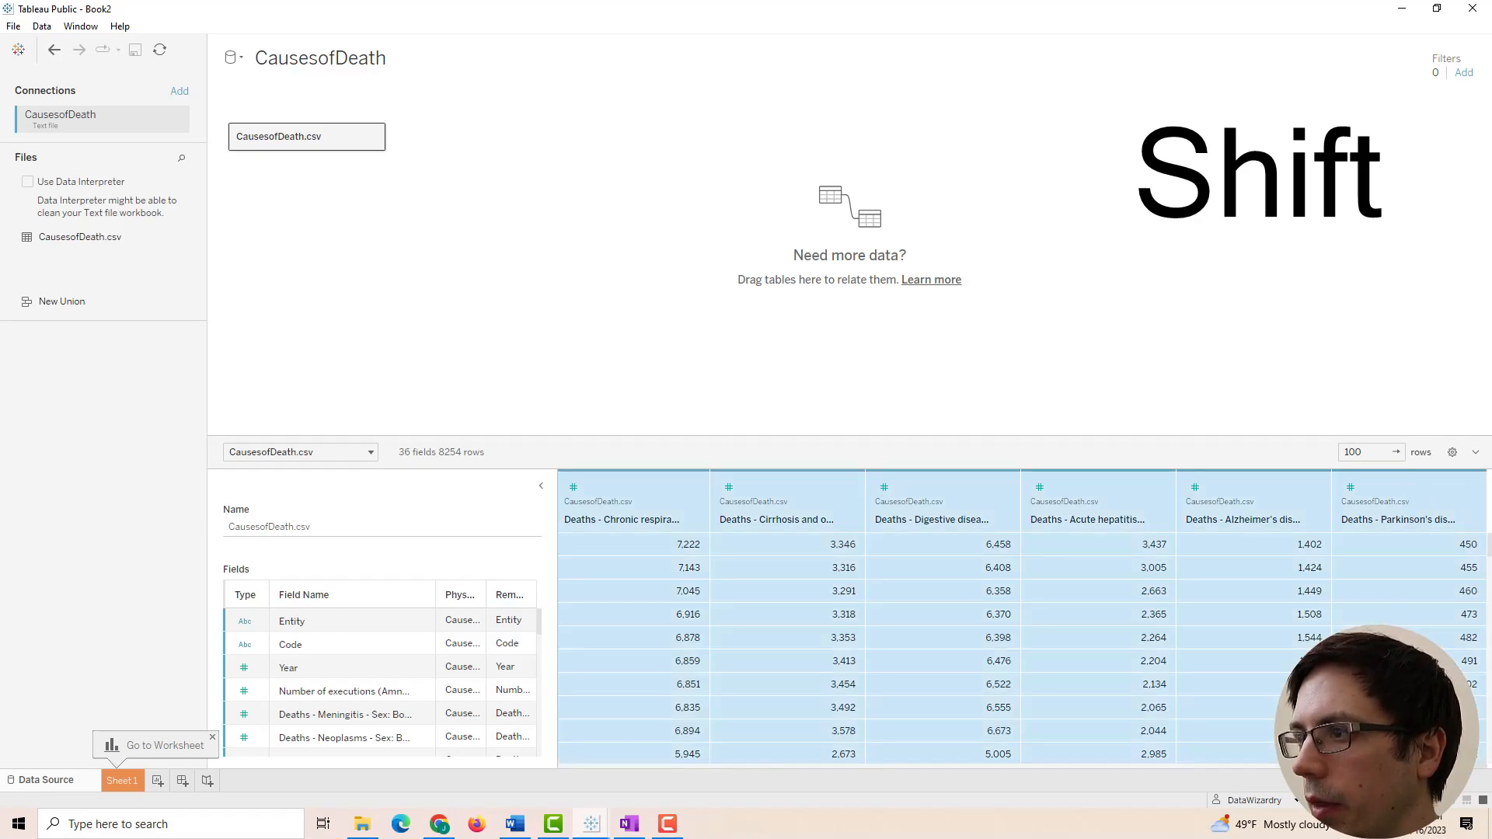
right_click(1383, 491)
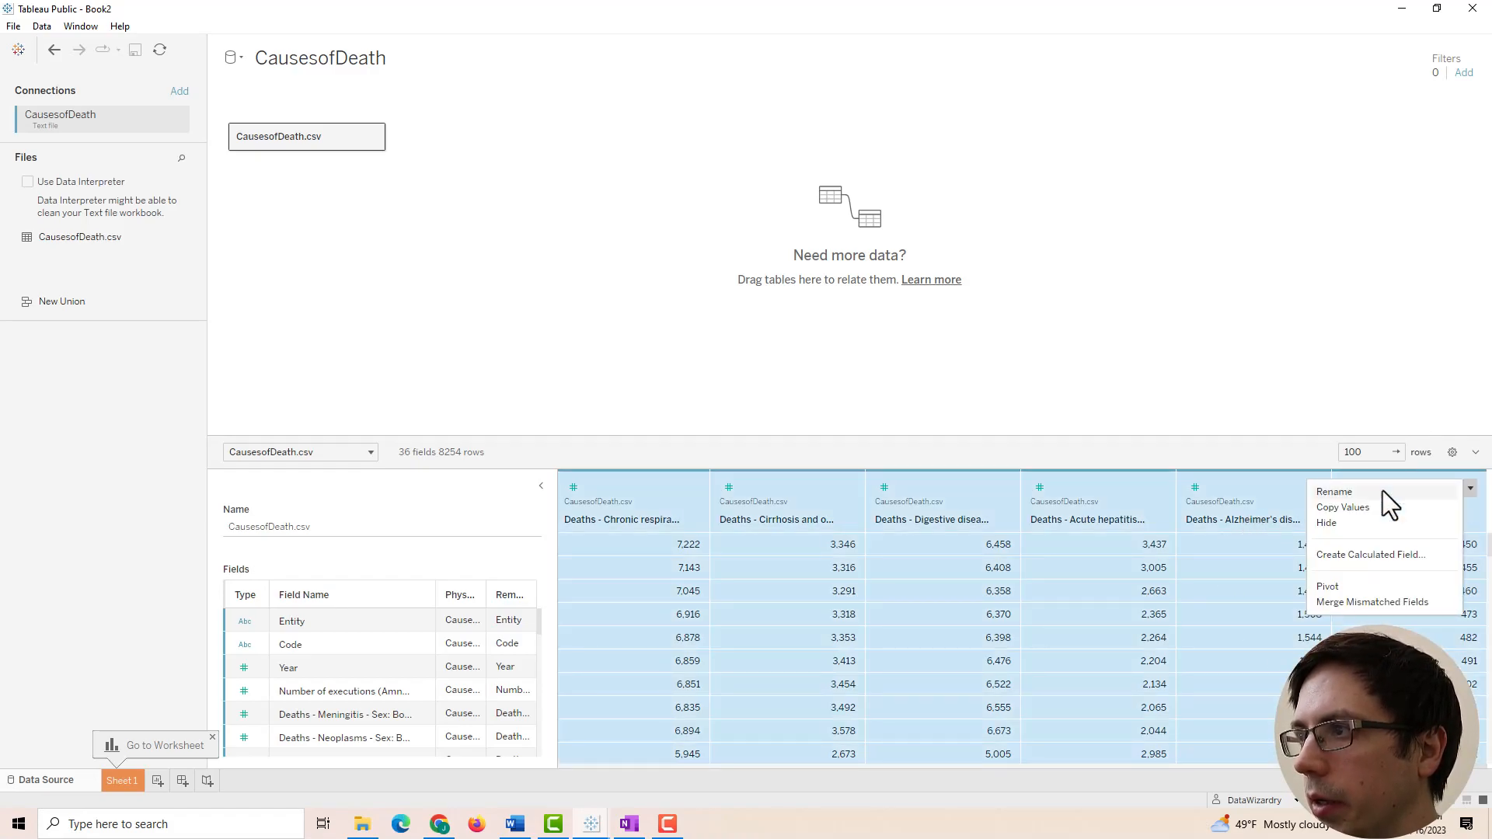
left_click(1343, 585)
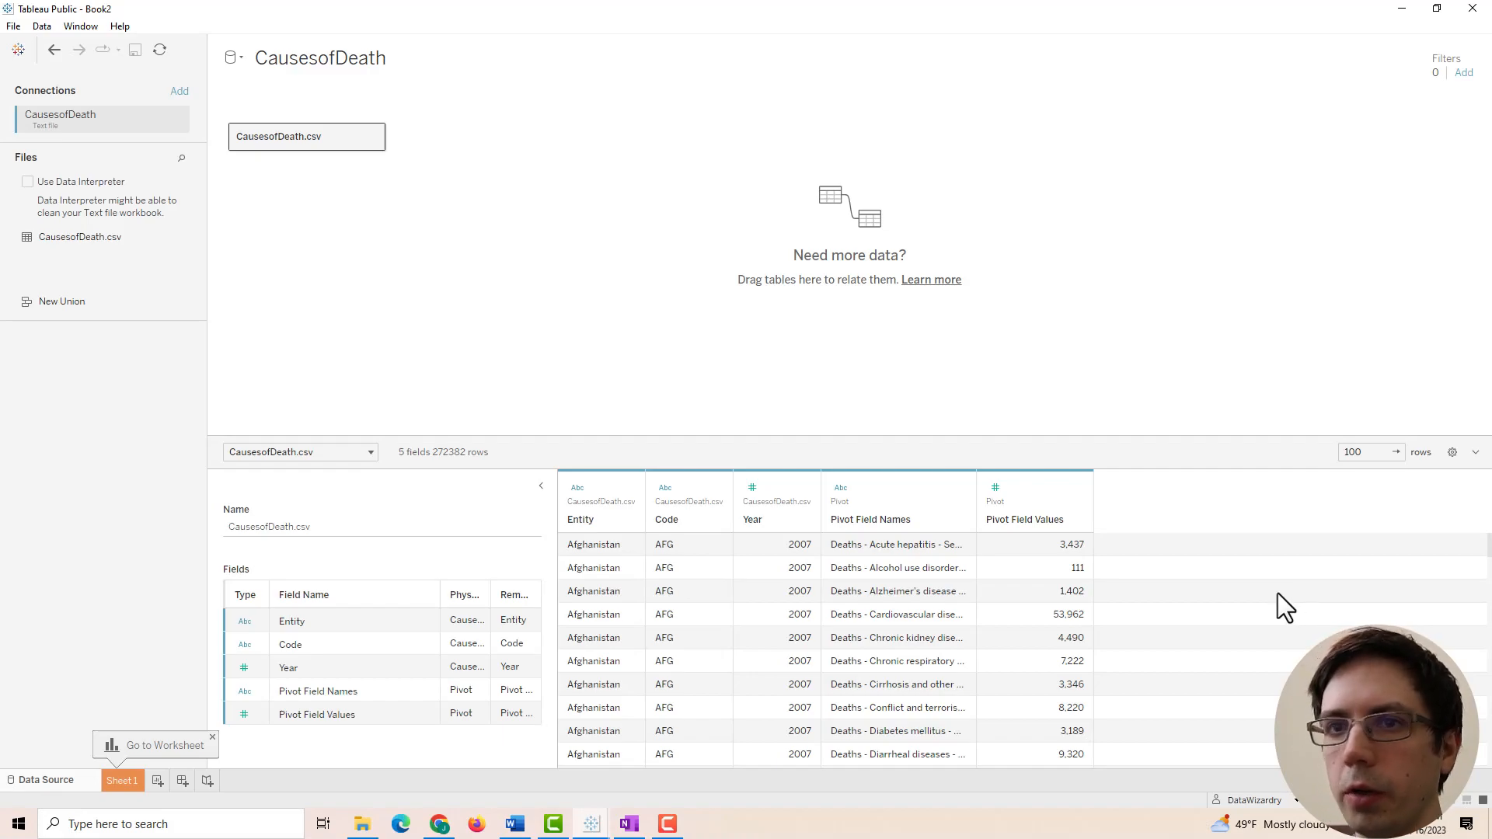
Open the Sheet 1 worksheet and place the Entity field on Rows.
left_click(122, 780)
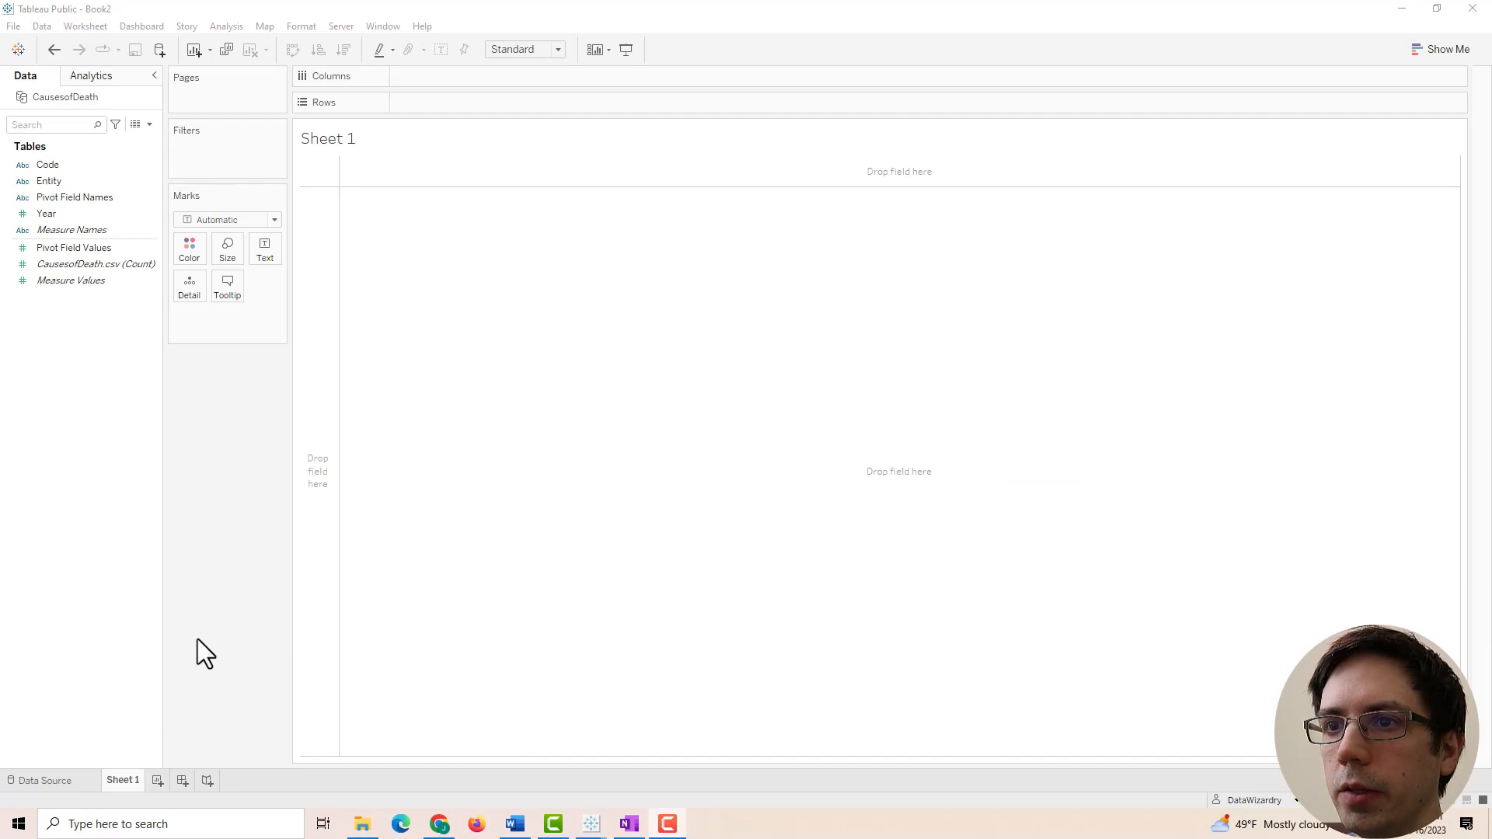
left_click(40, 165)
left_click_drag(46, 180, 489, 109)
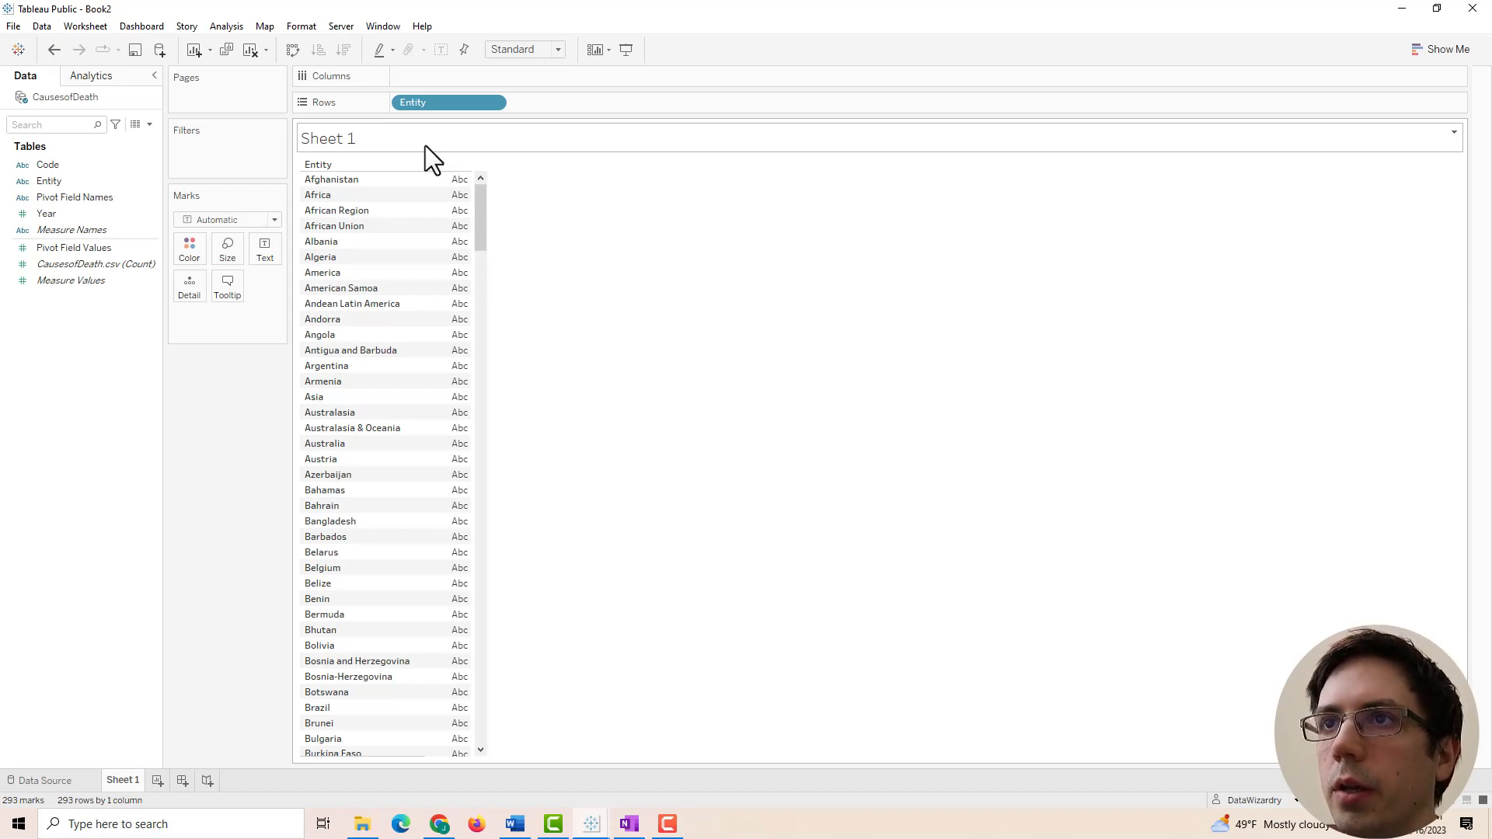
Rename the Entity field to Area.
right_click(77, 177)
left_click(119, 244)
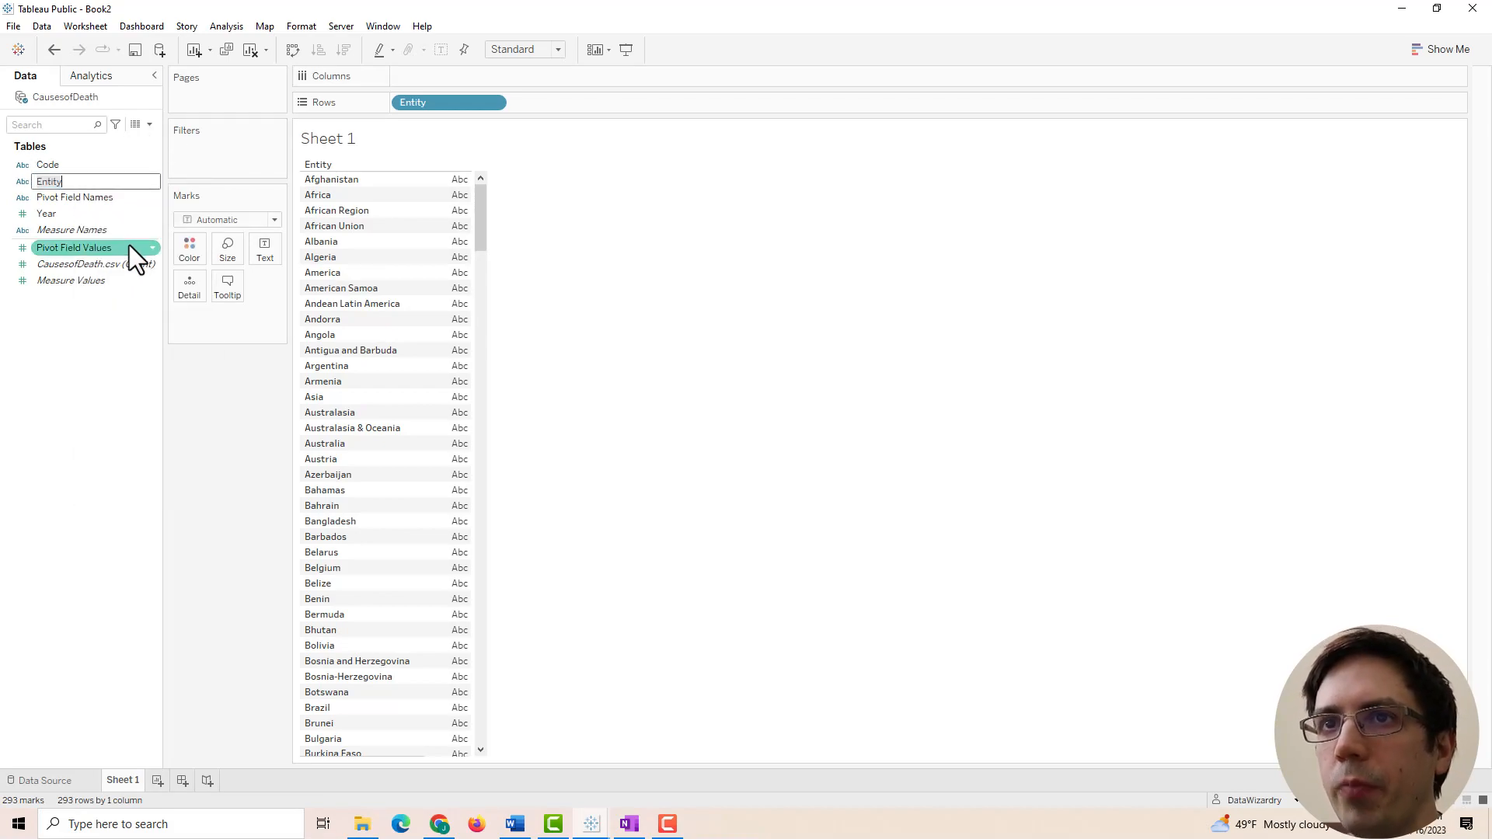
type("Area")
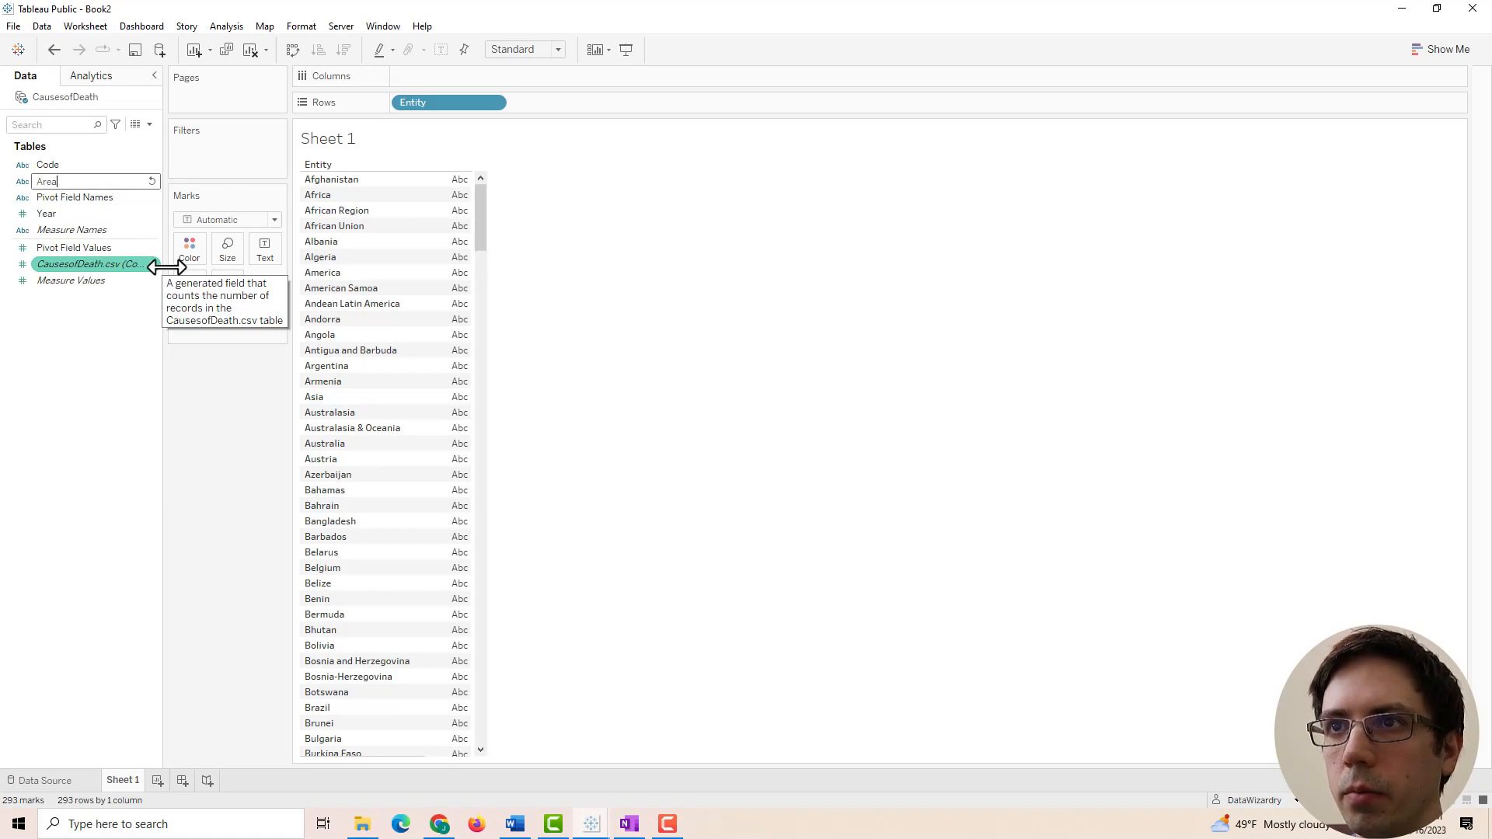
key("Return")
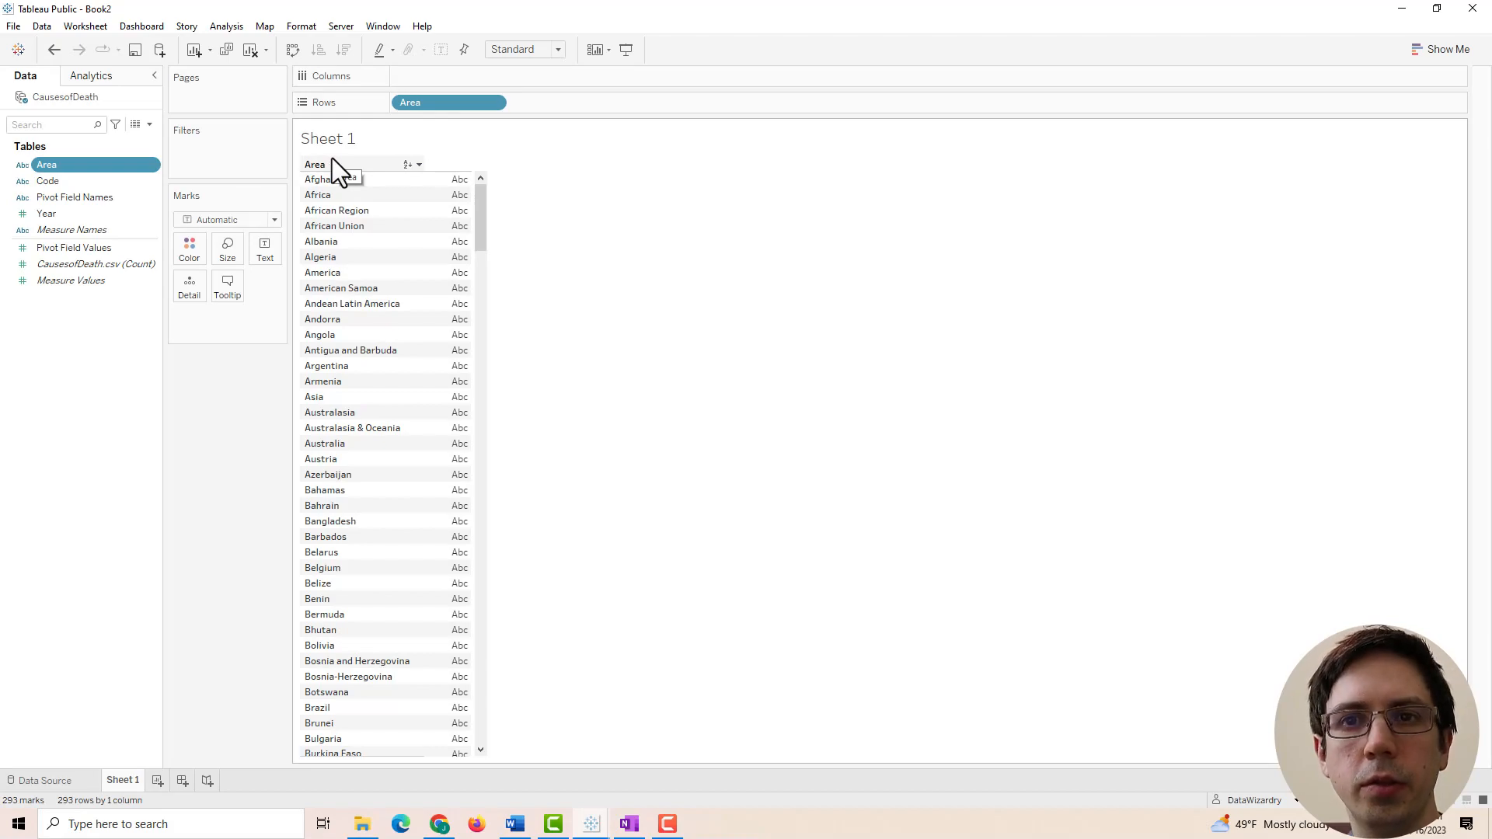
Replace Area on Rows with Pivot Field Names and widen the row header column to fit the full cause names.
left_click_drag(423, 106, 213, 520)
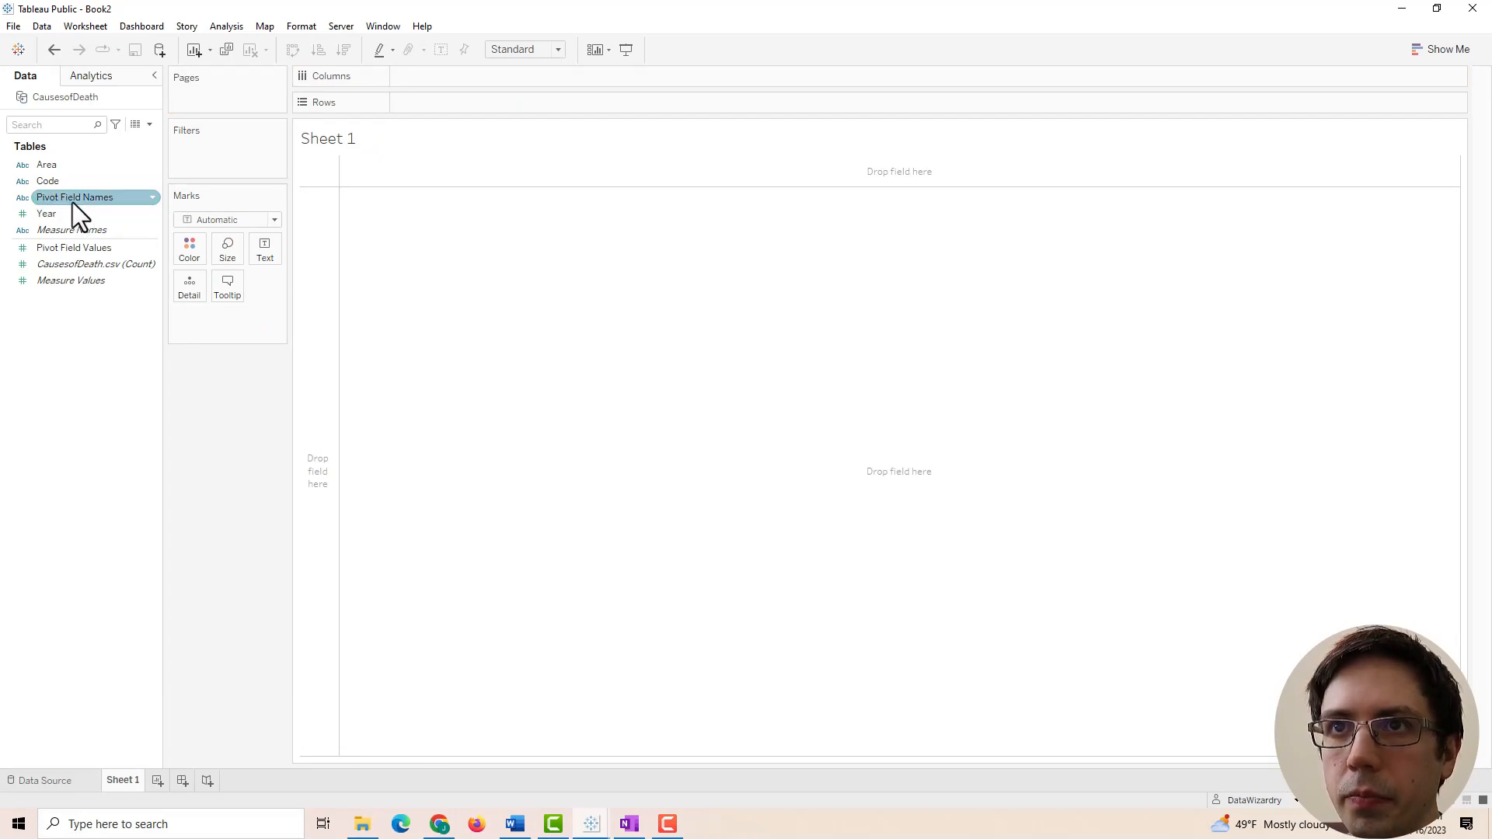
left_click_drag(64, 199, 454, 103)
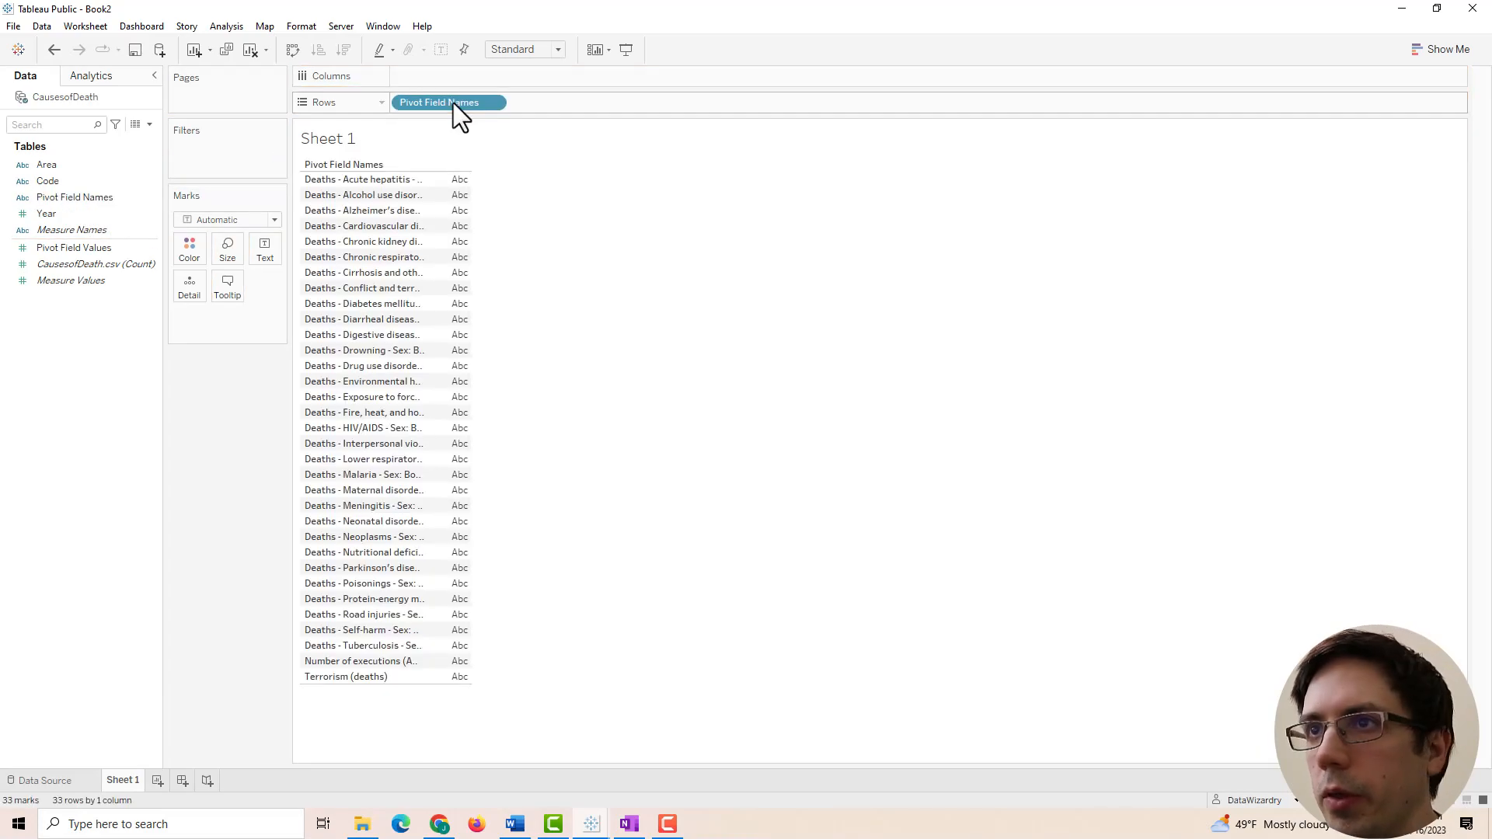
left_click_drag(425, 293, 724, 295)
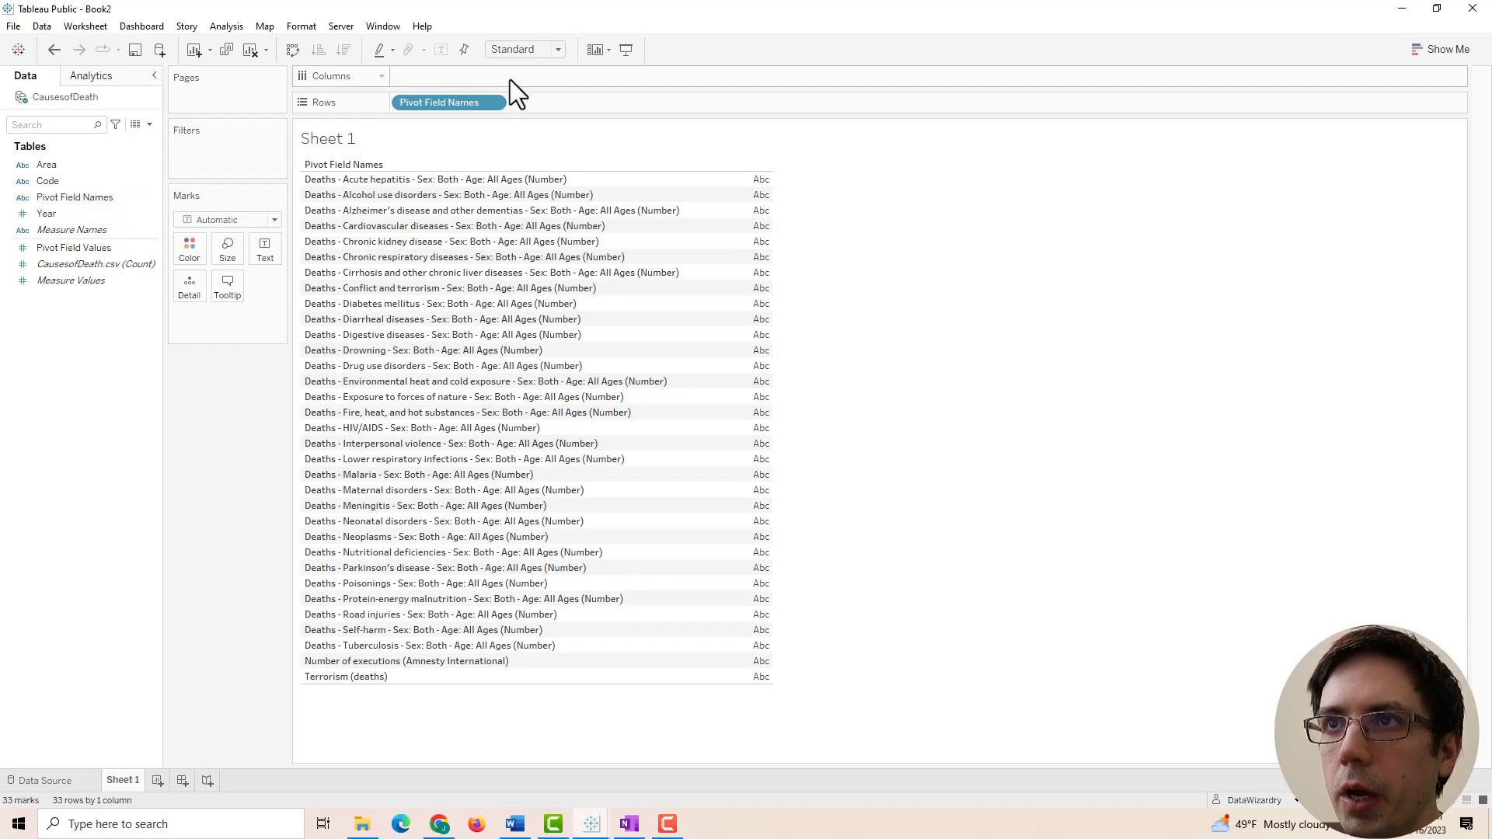
Duplicate the Pivot Field Names field and change the copy's formula to REPLACE([Pivot Field Names],'Deaths -','').
right_click(76, 200)
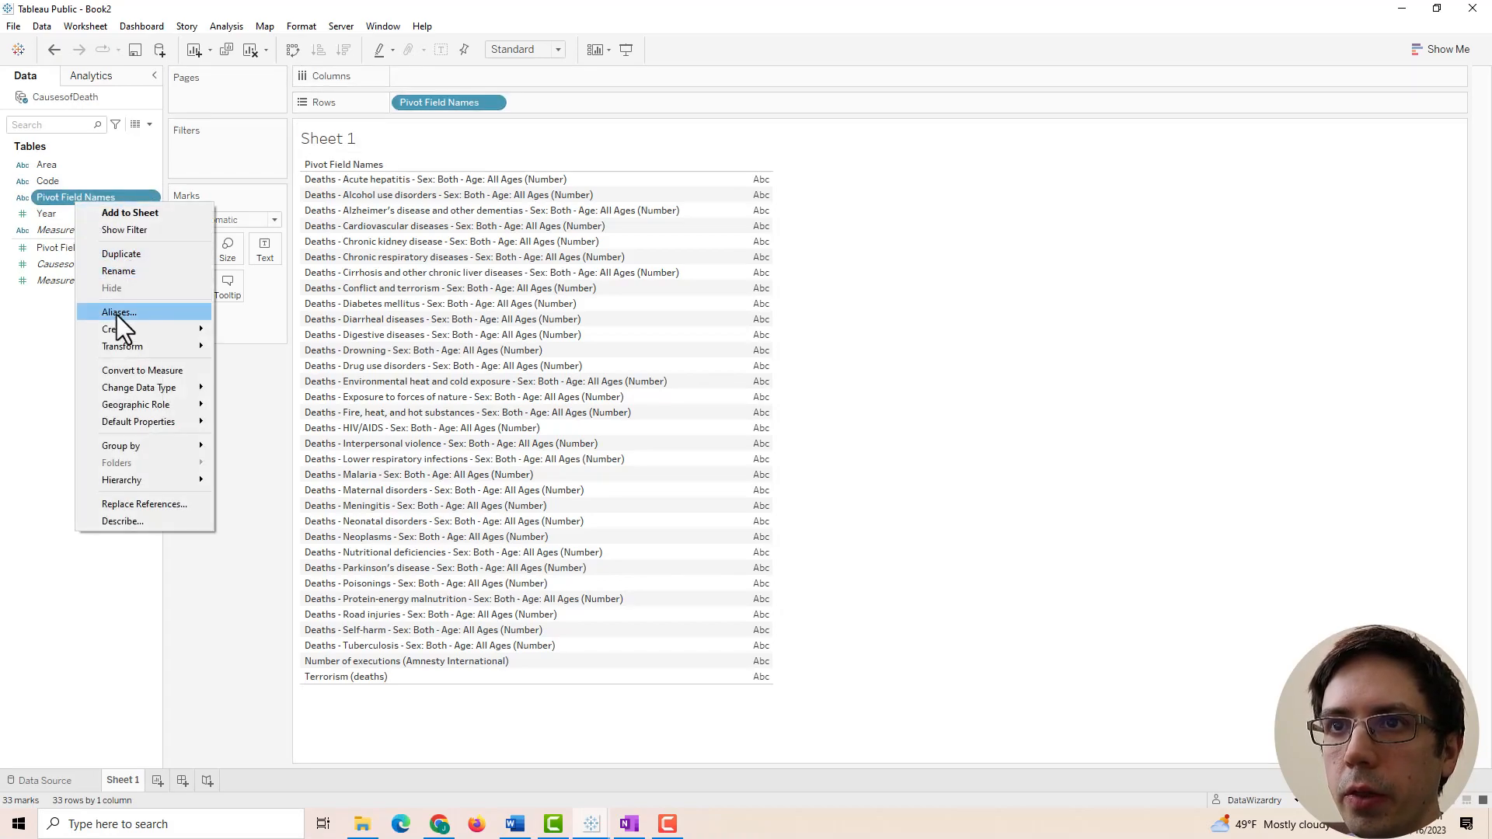
left_click(120, 257)
right_click(69, 211)
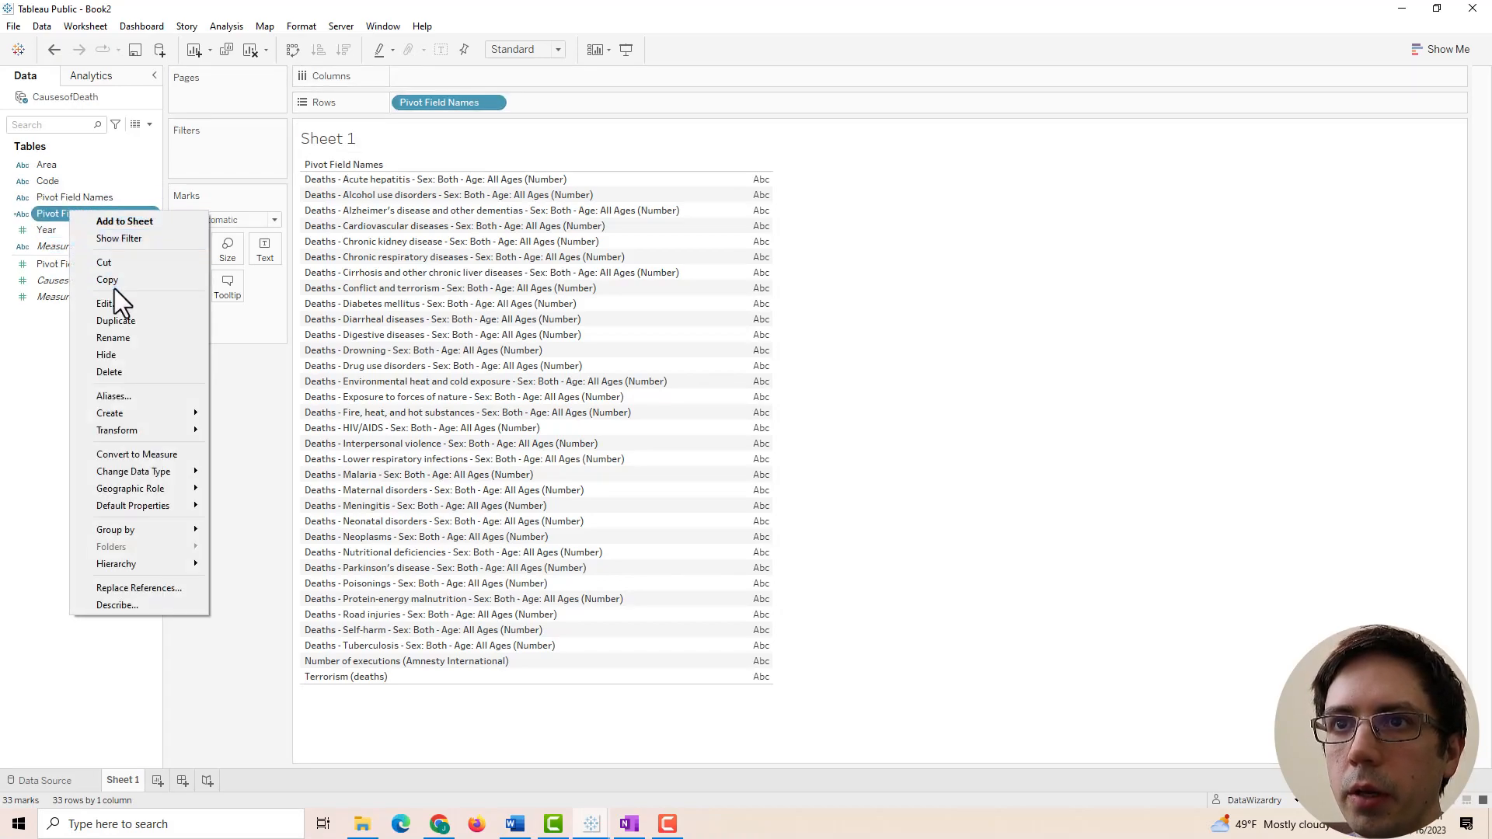
left_click(110, 303)
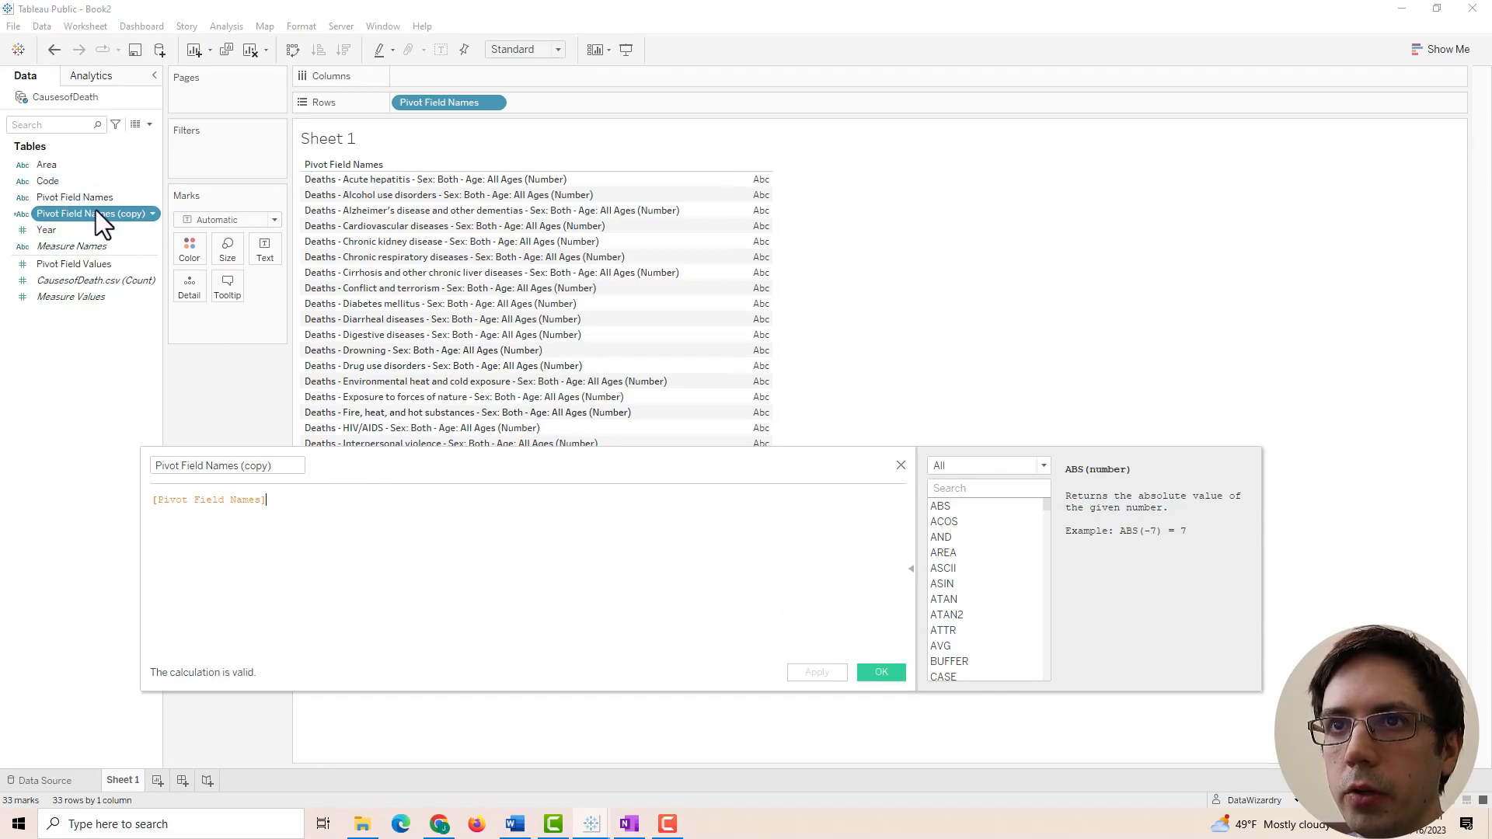
left_click(155, 500)
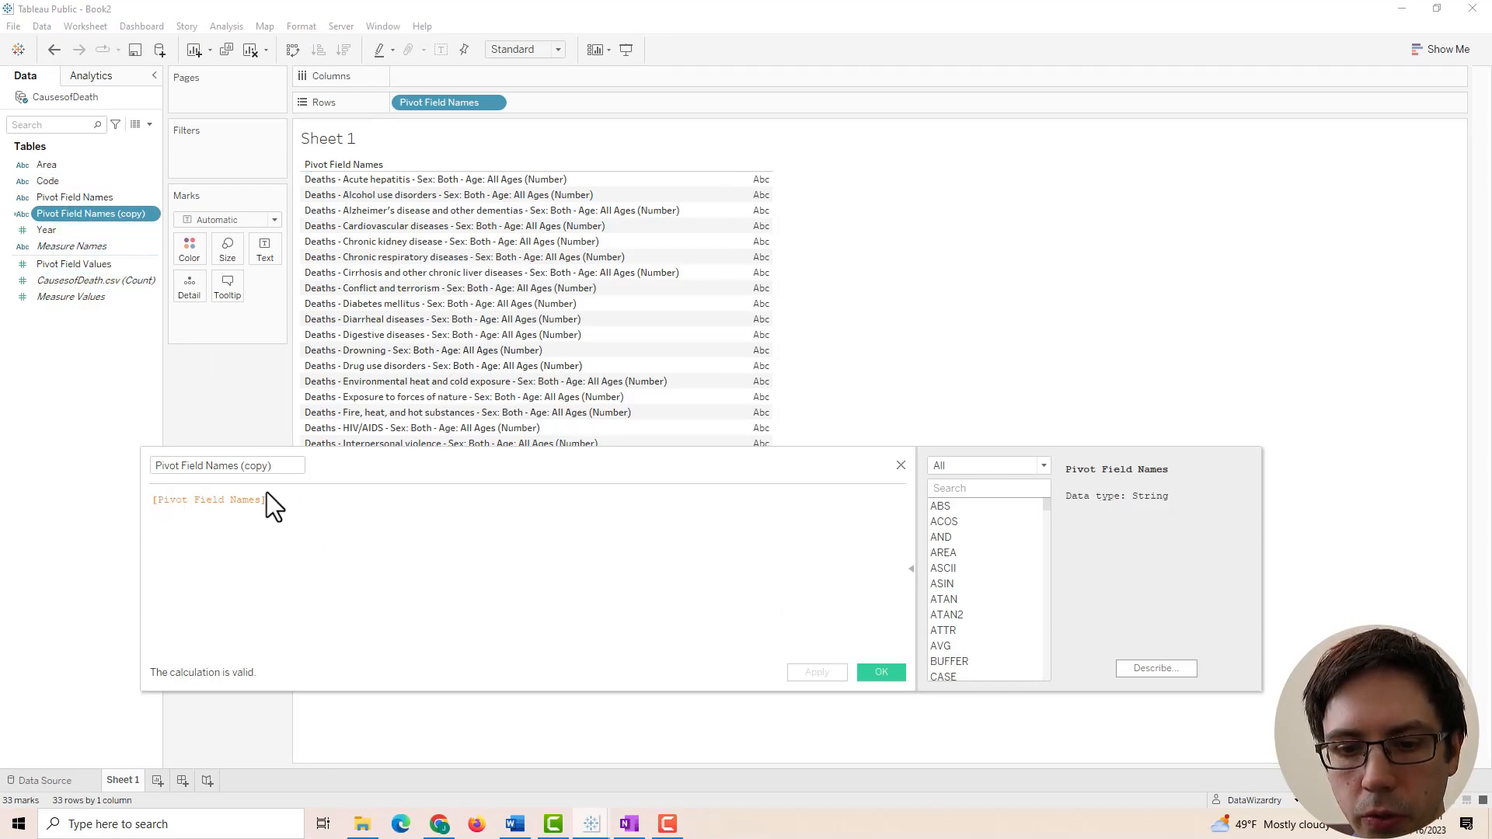
type("REPLACE")
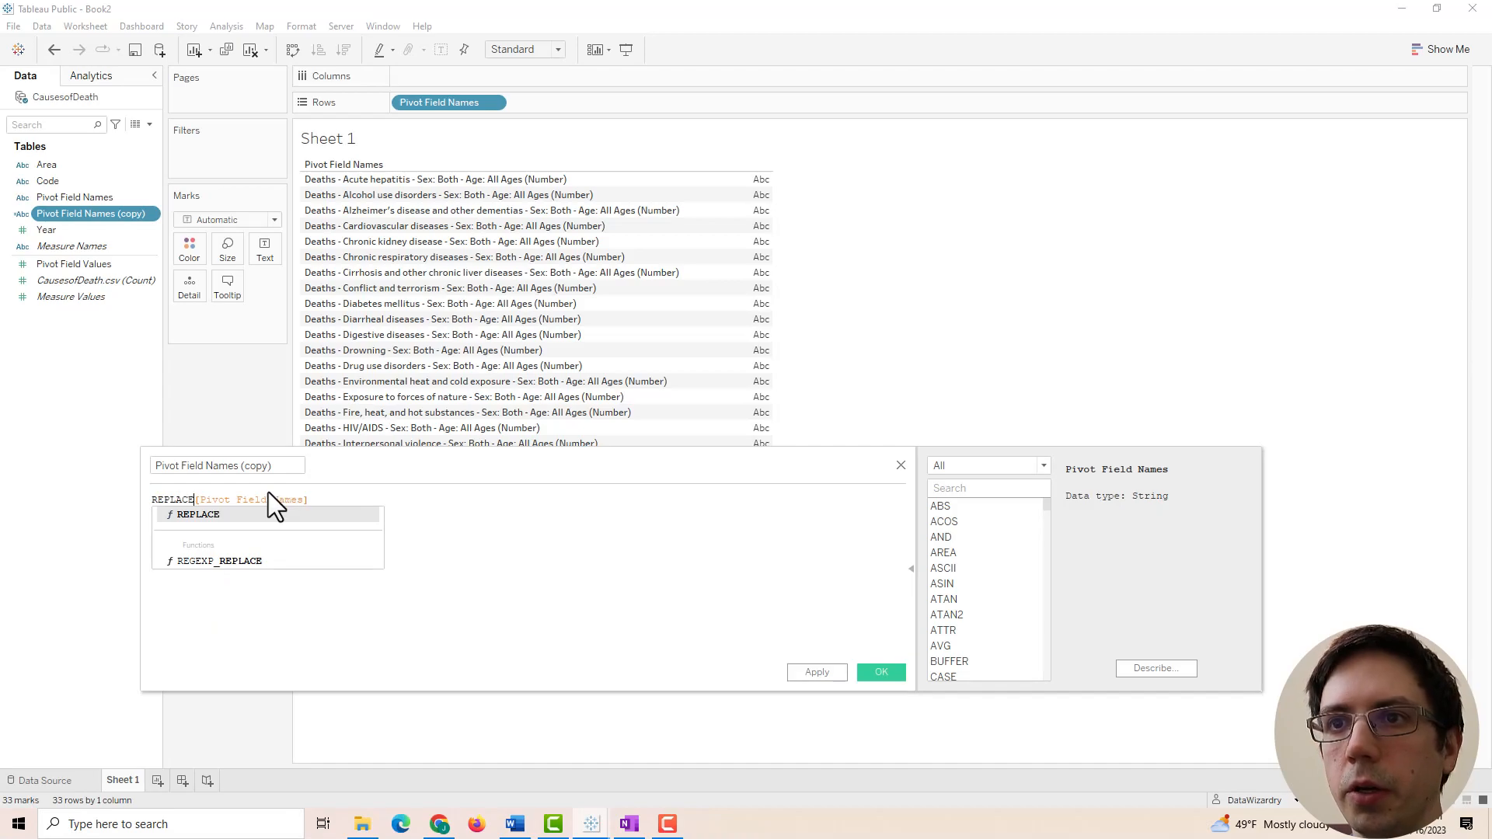
type("(")
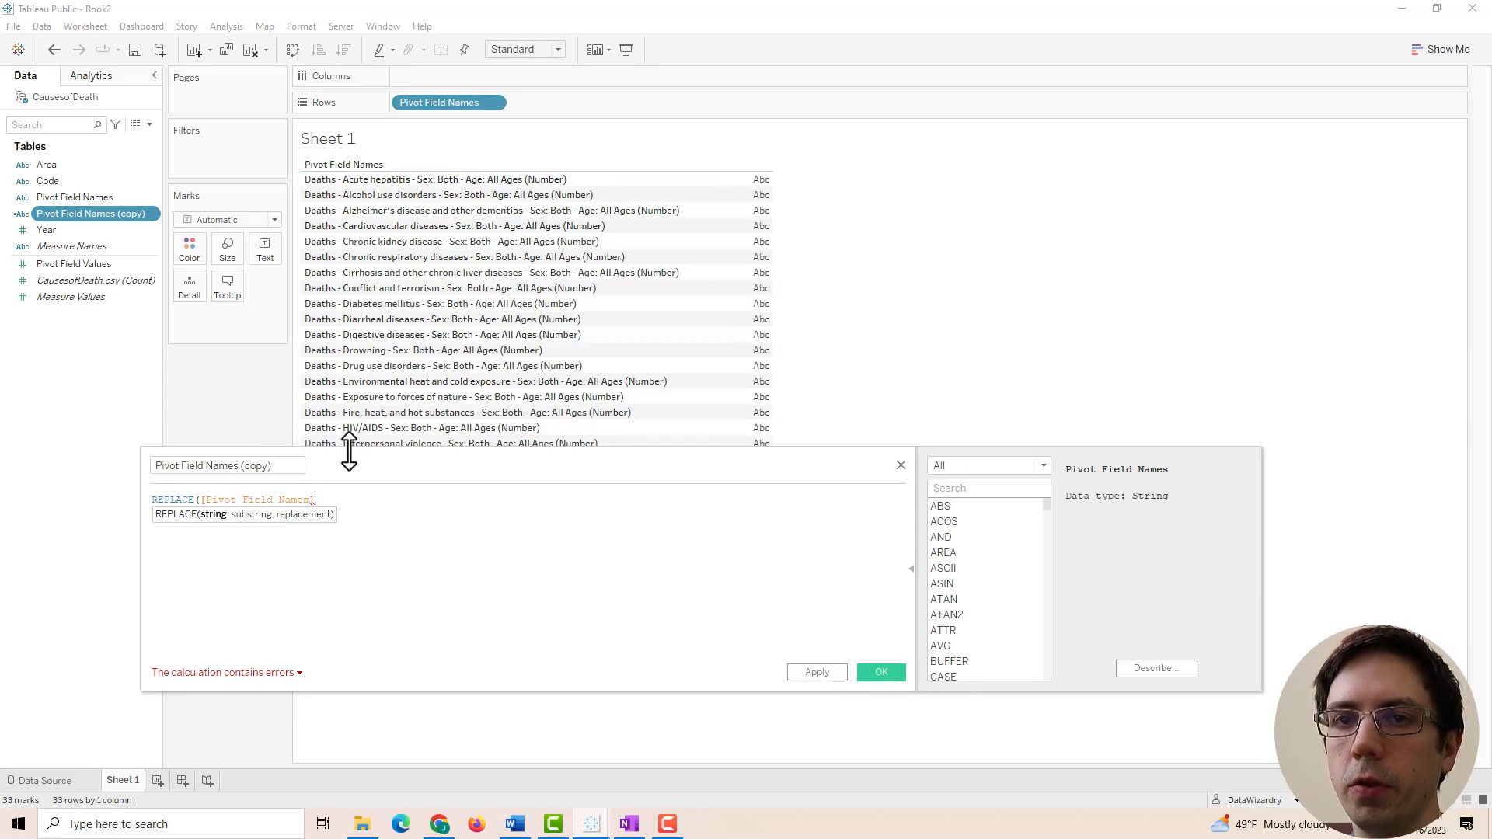
type(",")
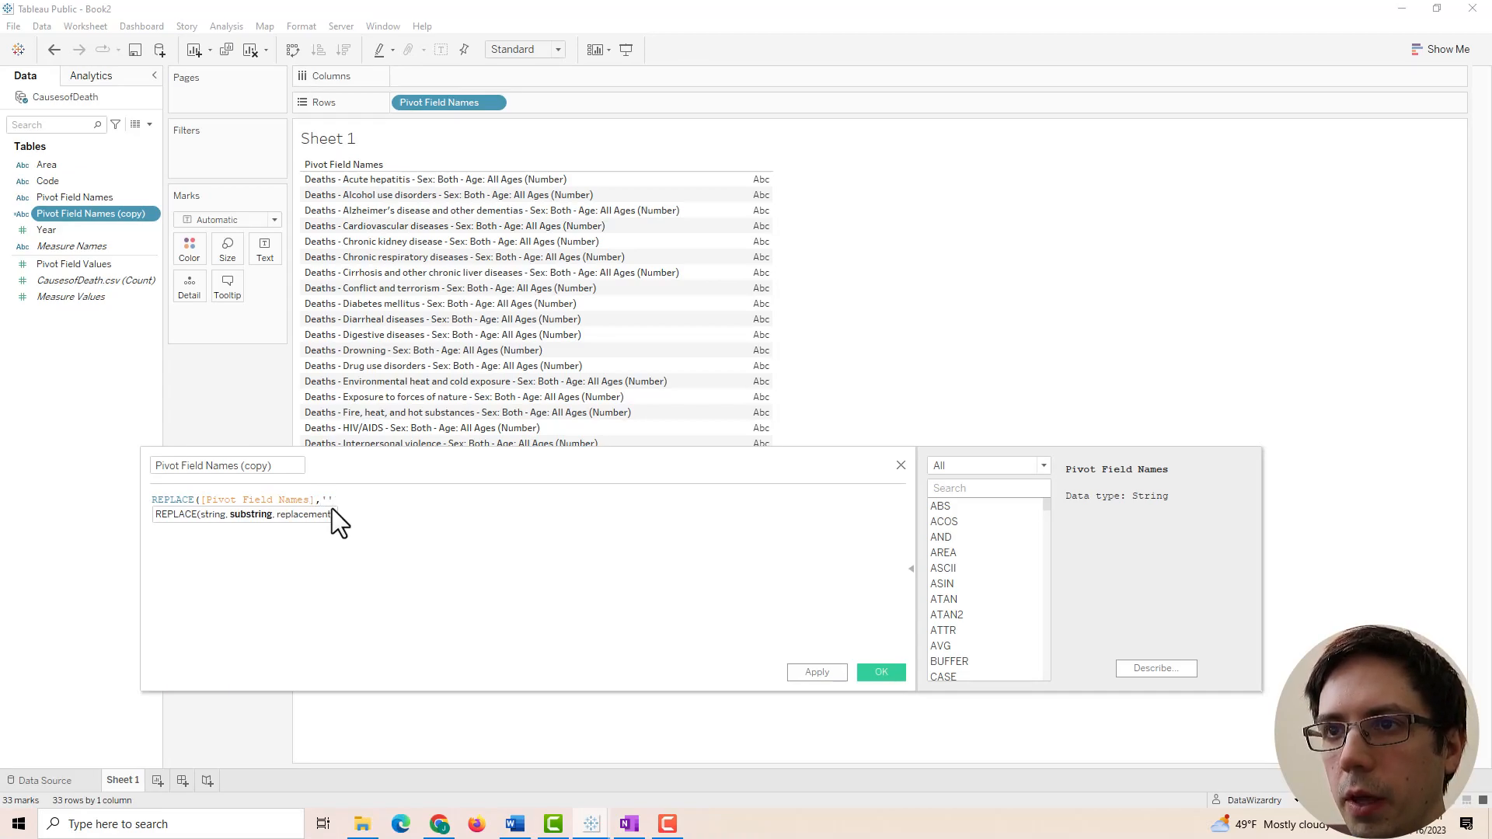
type("'Deaths")
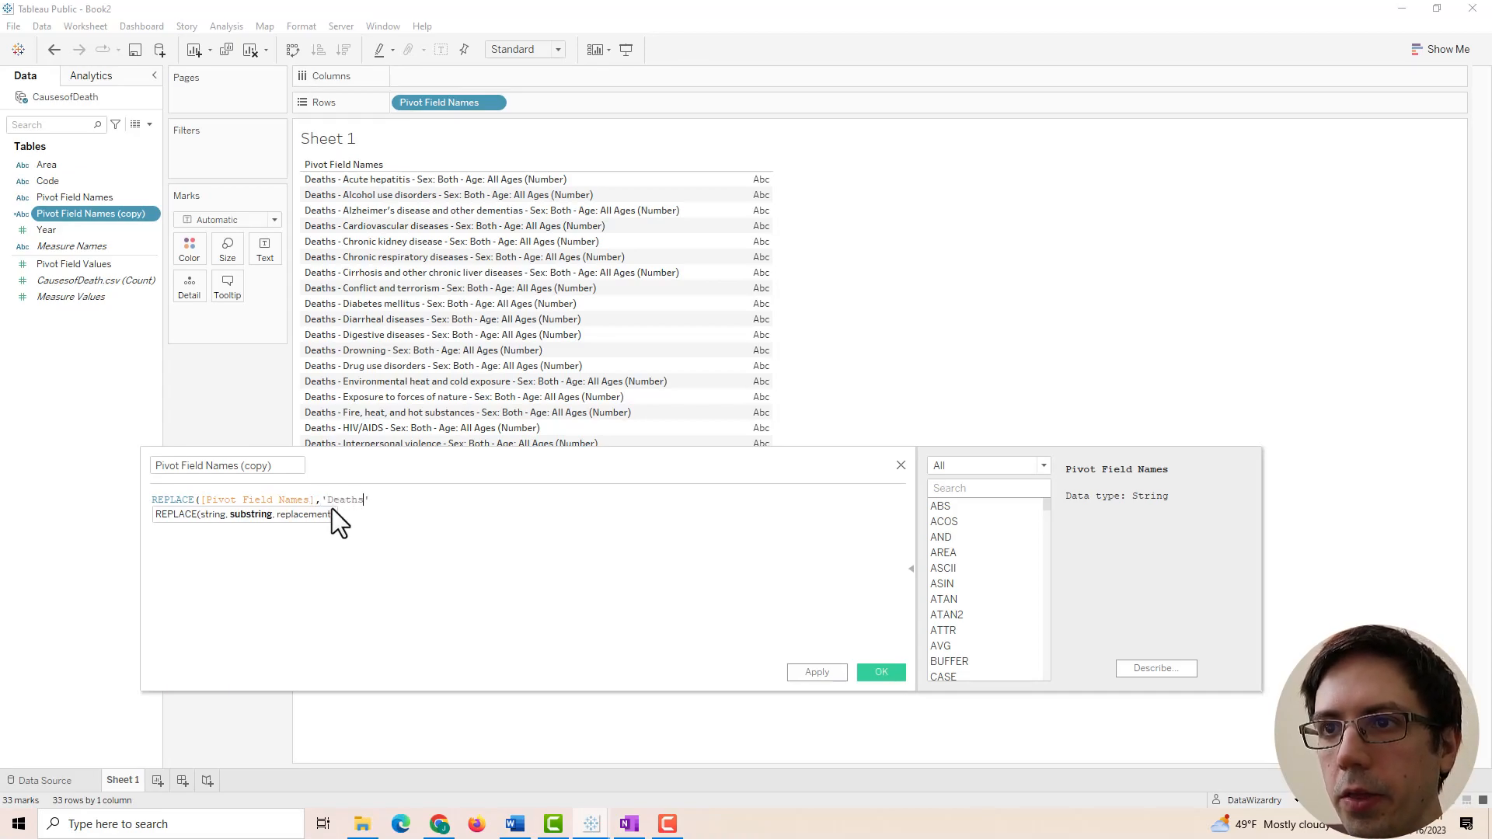
type(" -',''")
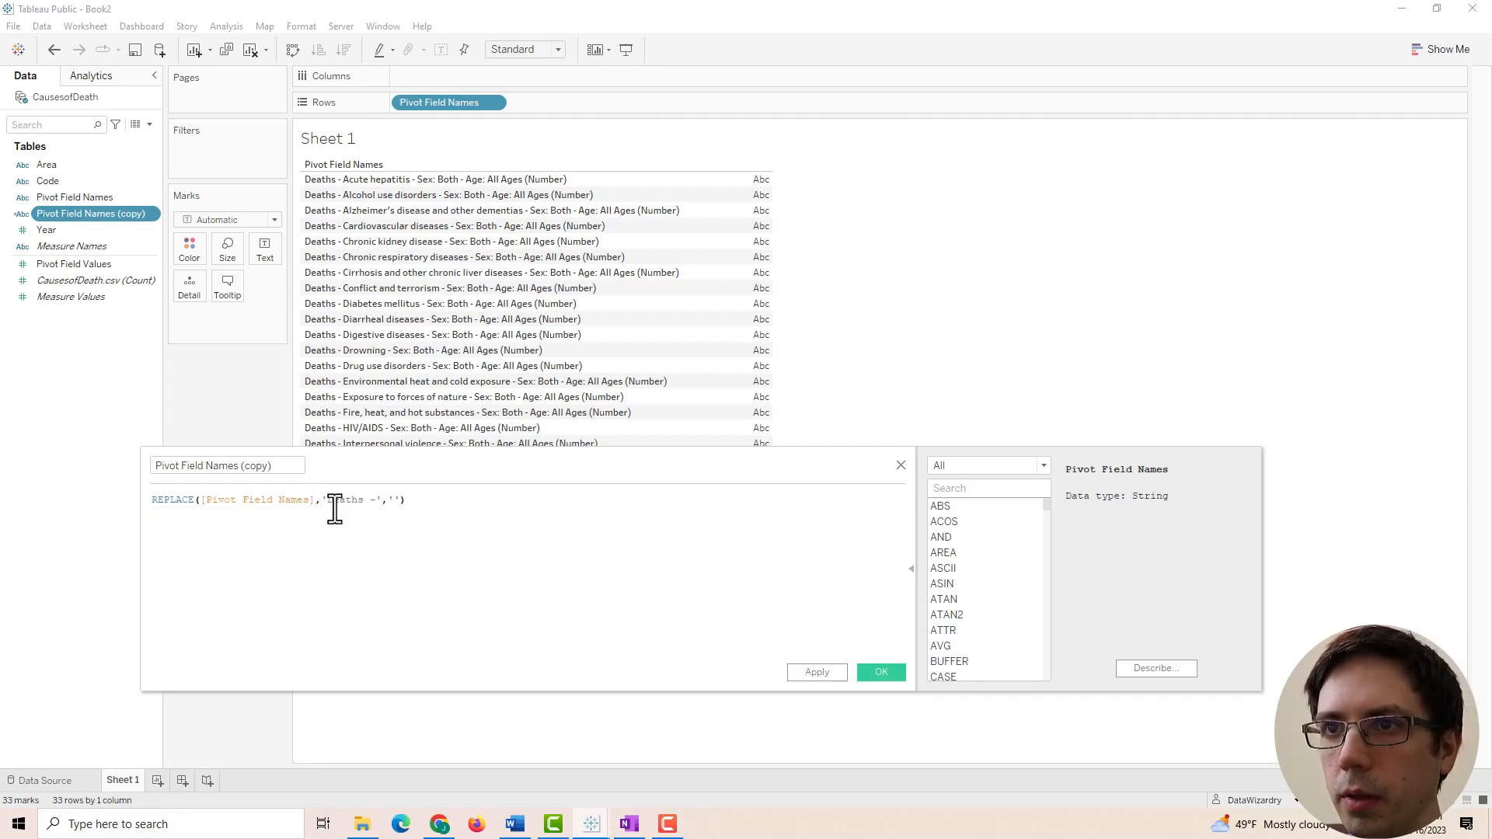
Name the duplicated calculated field Causes of Death and save the calculation.
triple_click(282, 464)
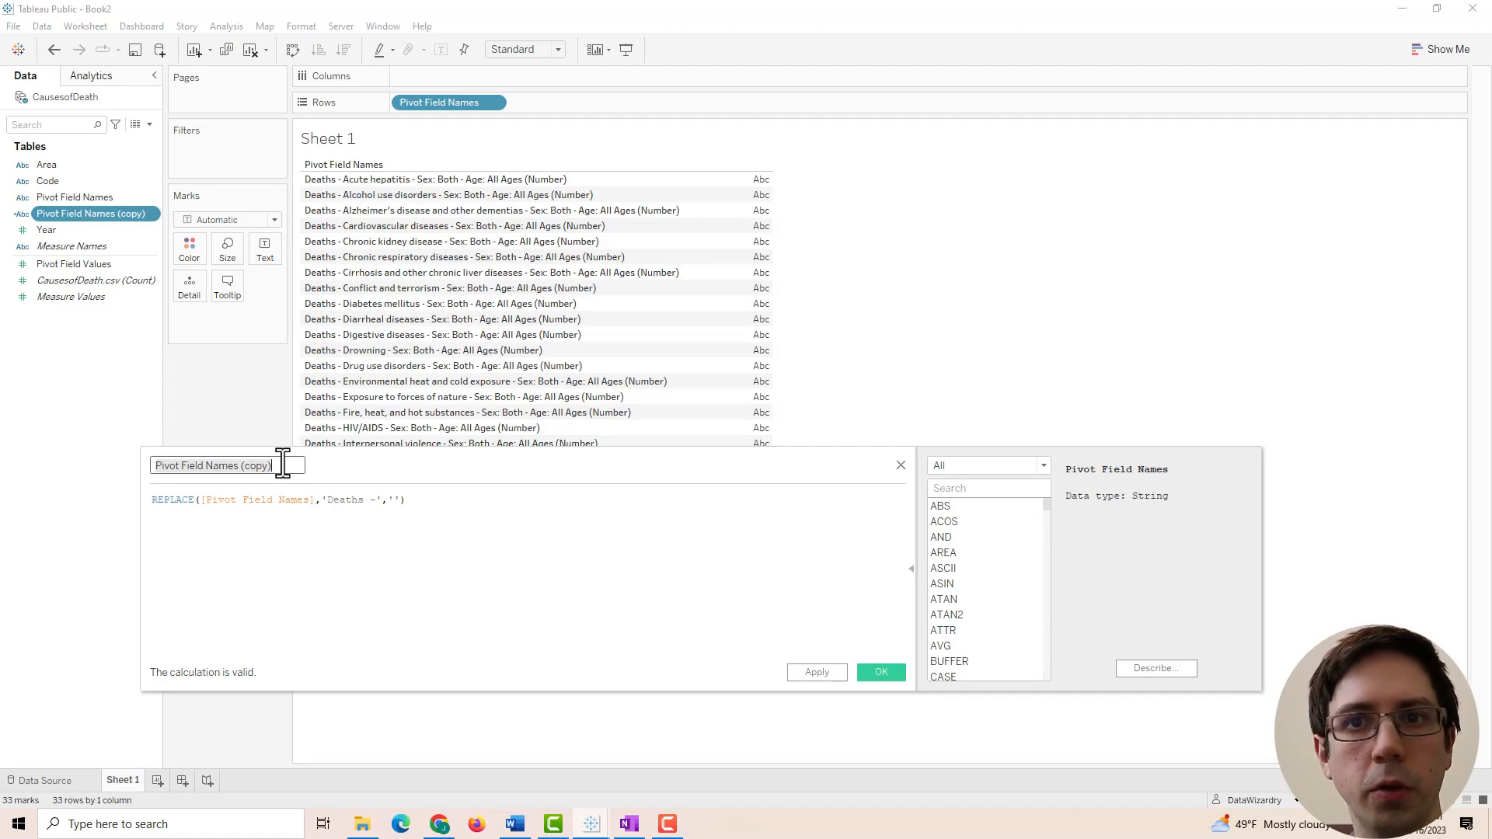
type("C")
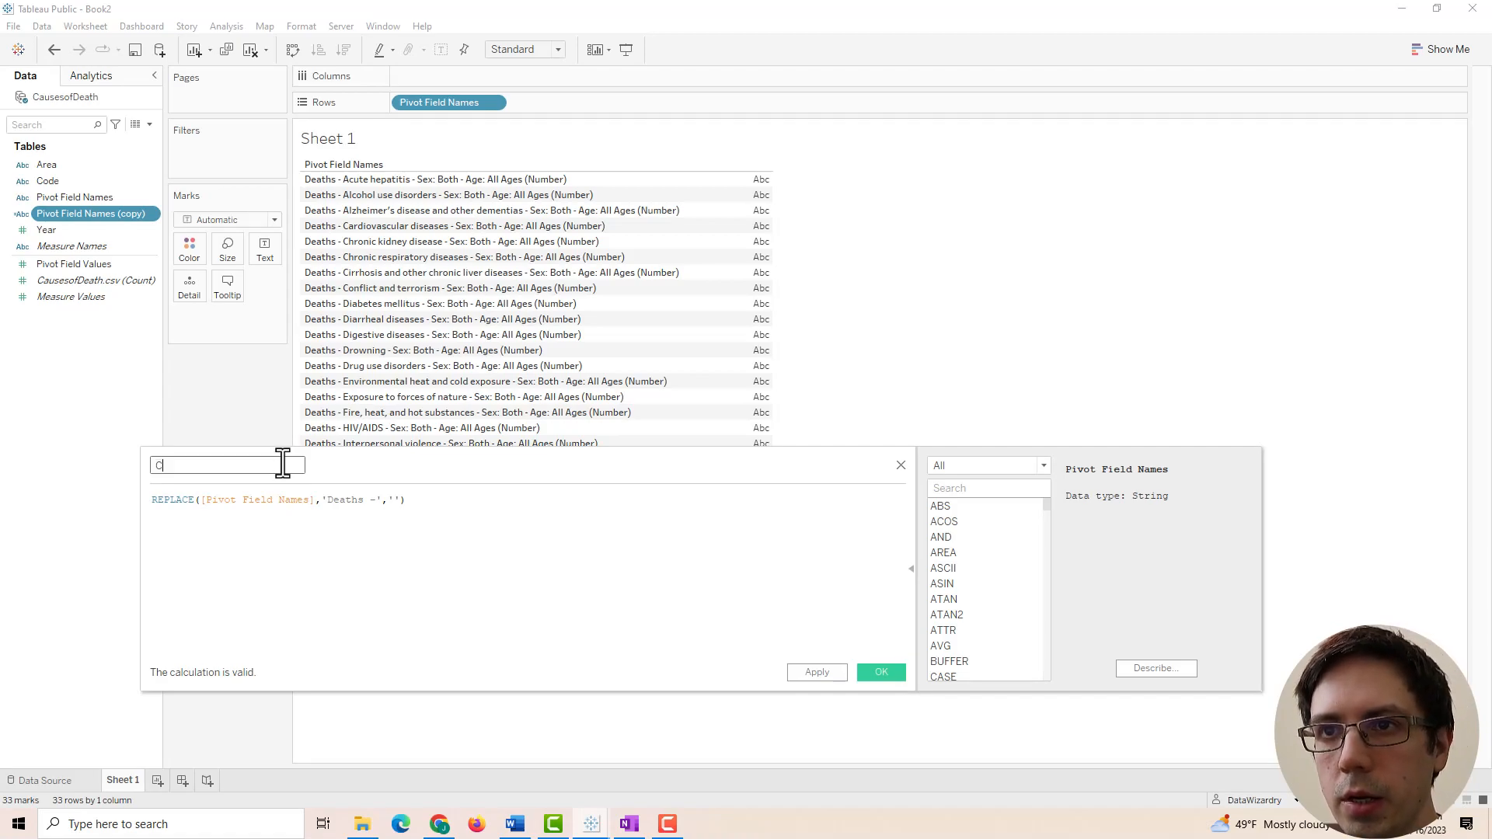
type("auses of Death")
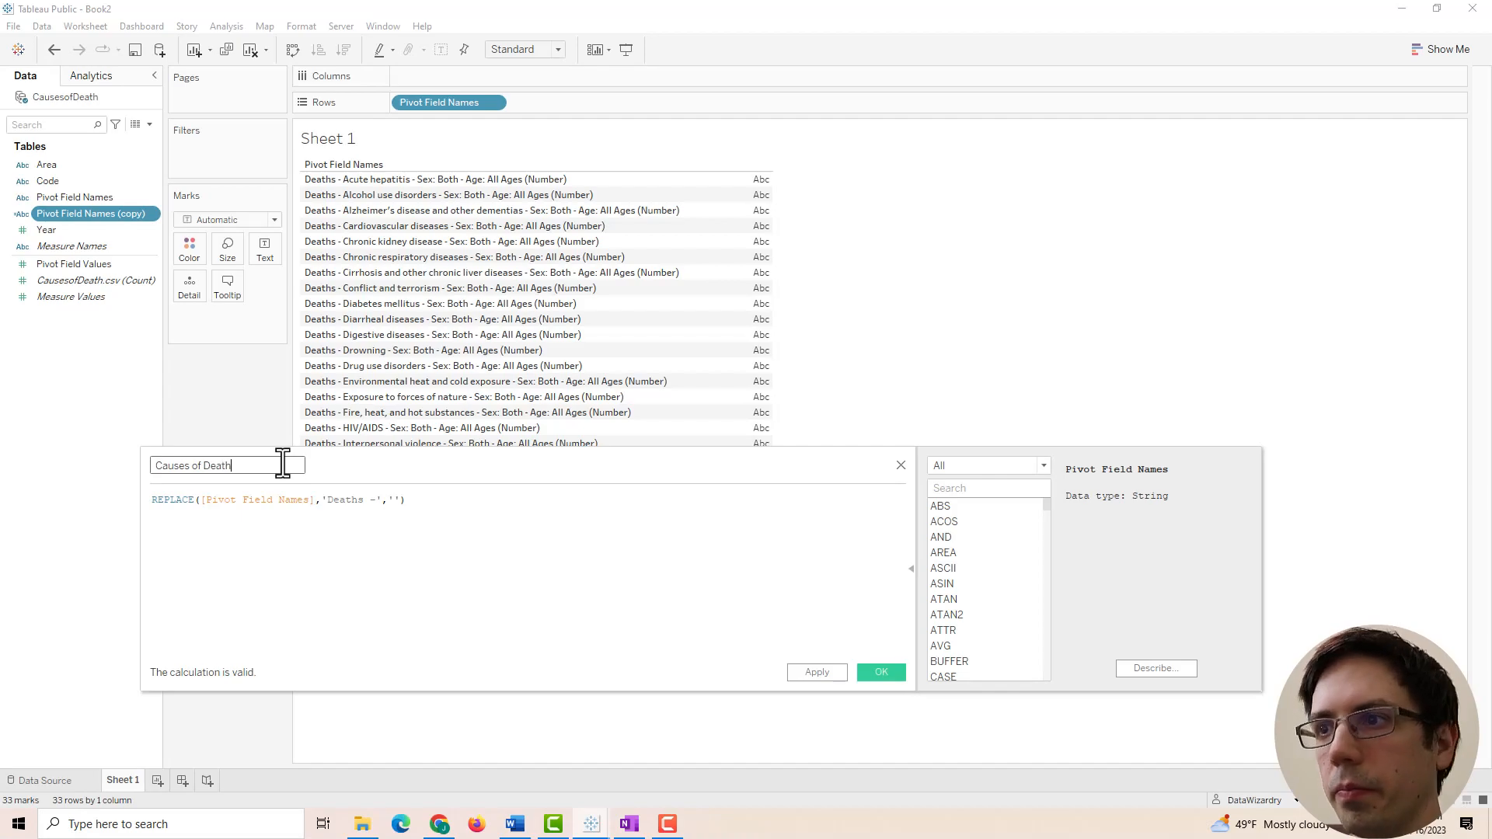
left_click(817, 671)
left_click(864, 678)
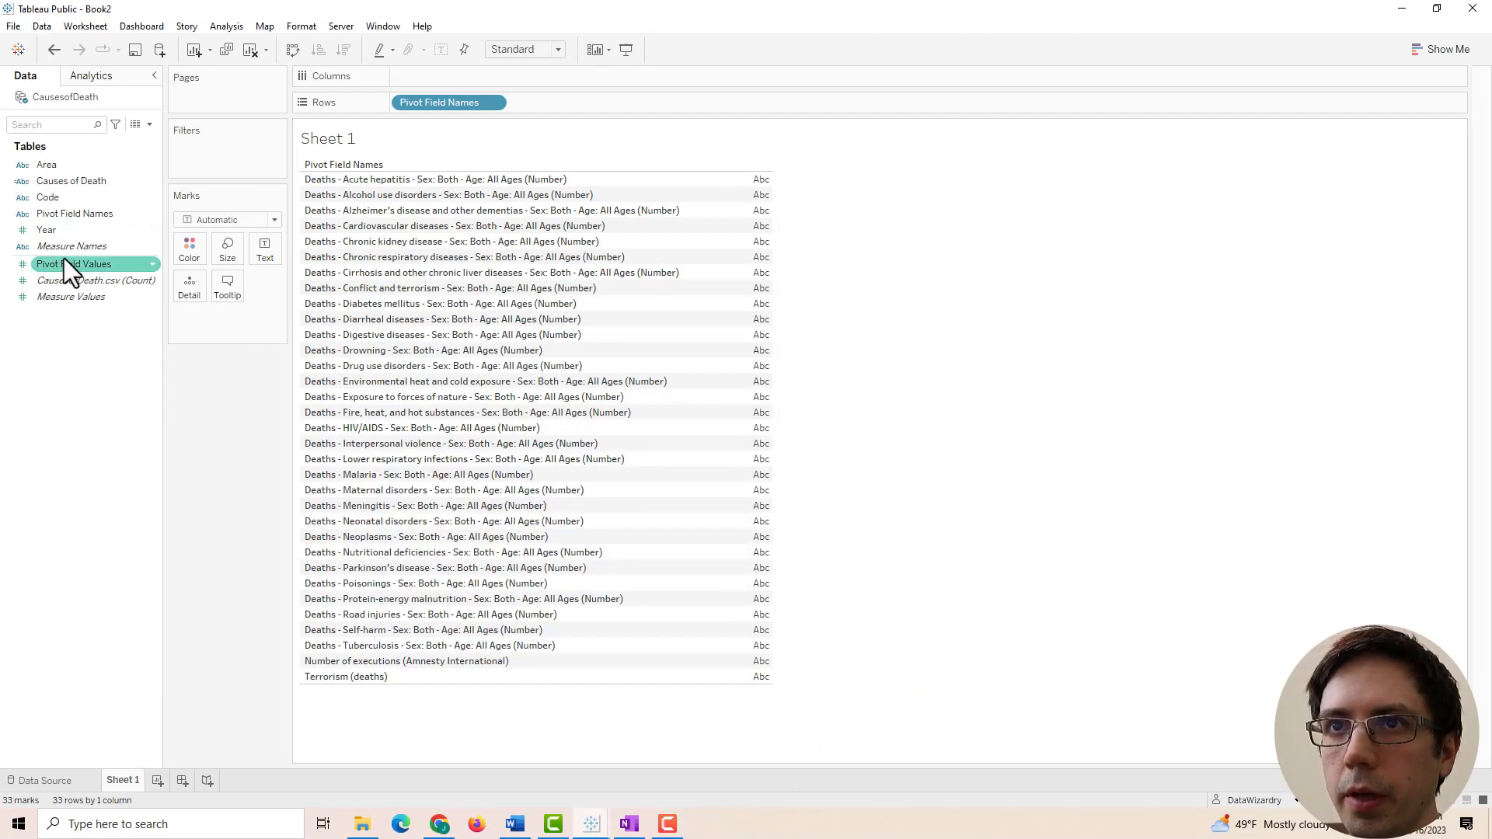
Add Causes of Death to Rows after Pivot Field Names and widen its column to fit the full labels.
left_click_drag(52, 179, 554, 99)
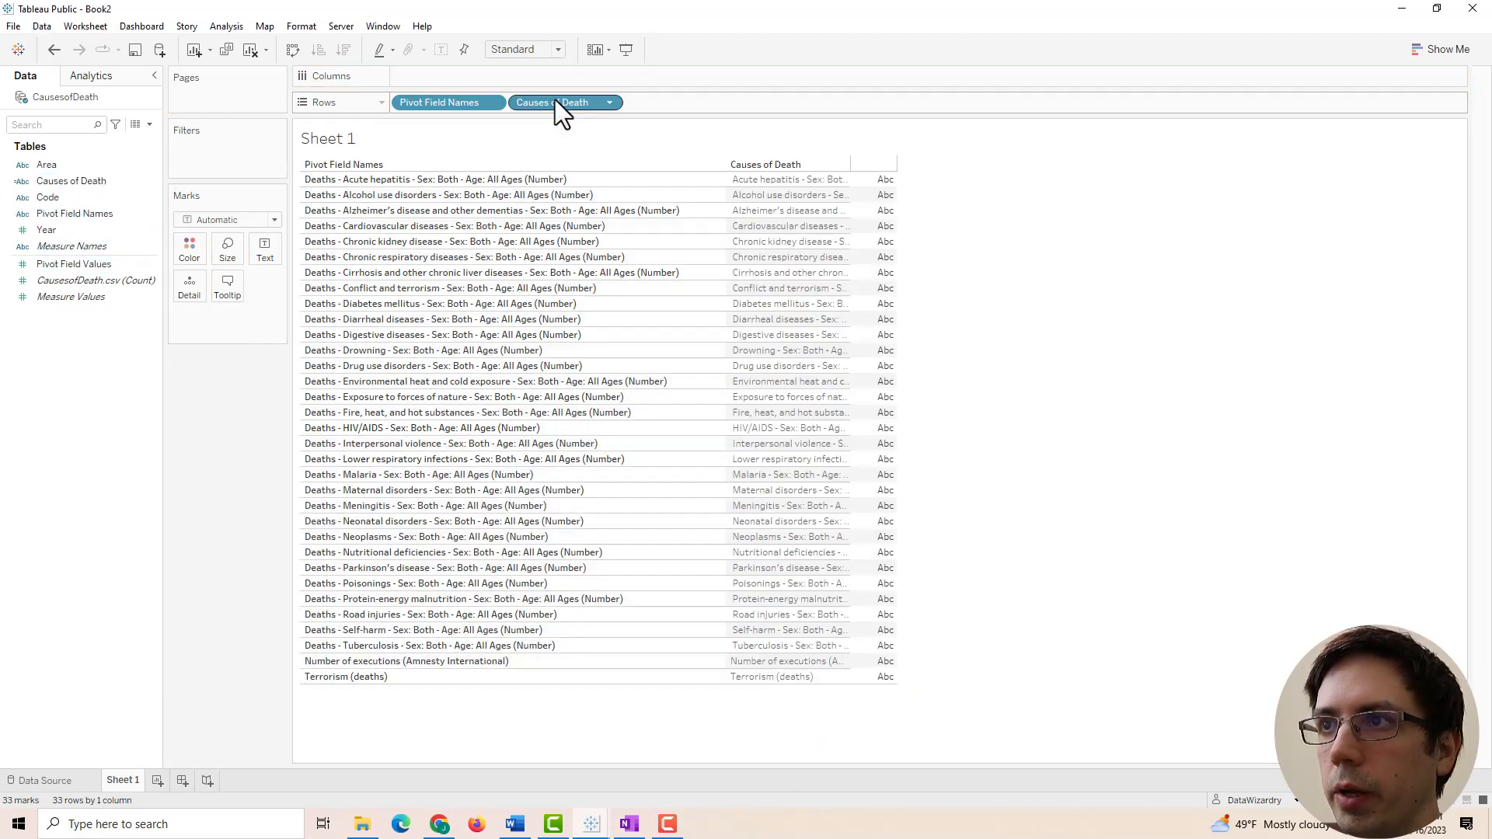
left_click_drag(850, 239, 1114, 254)
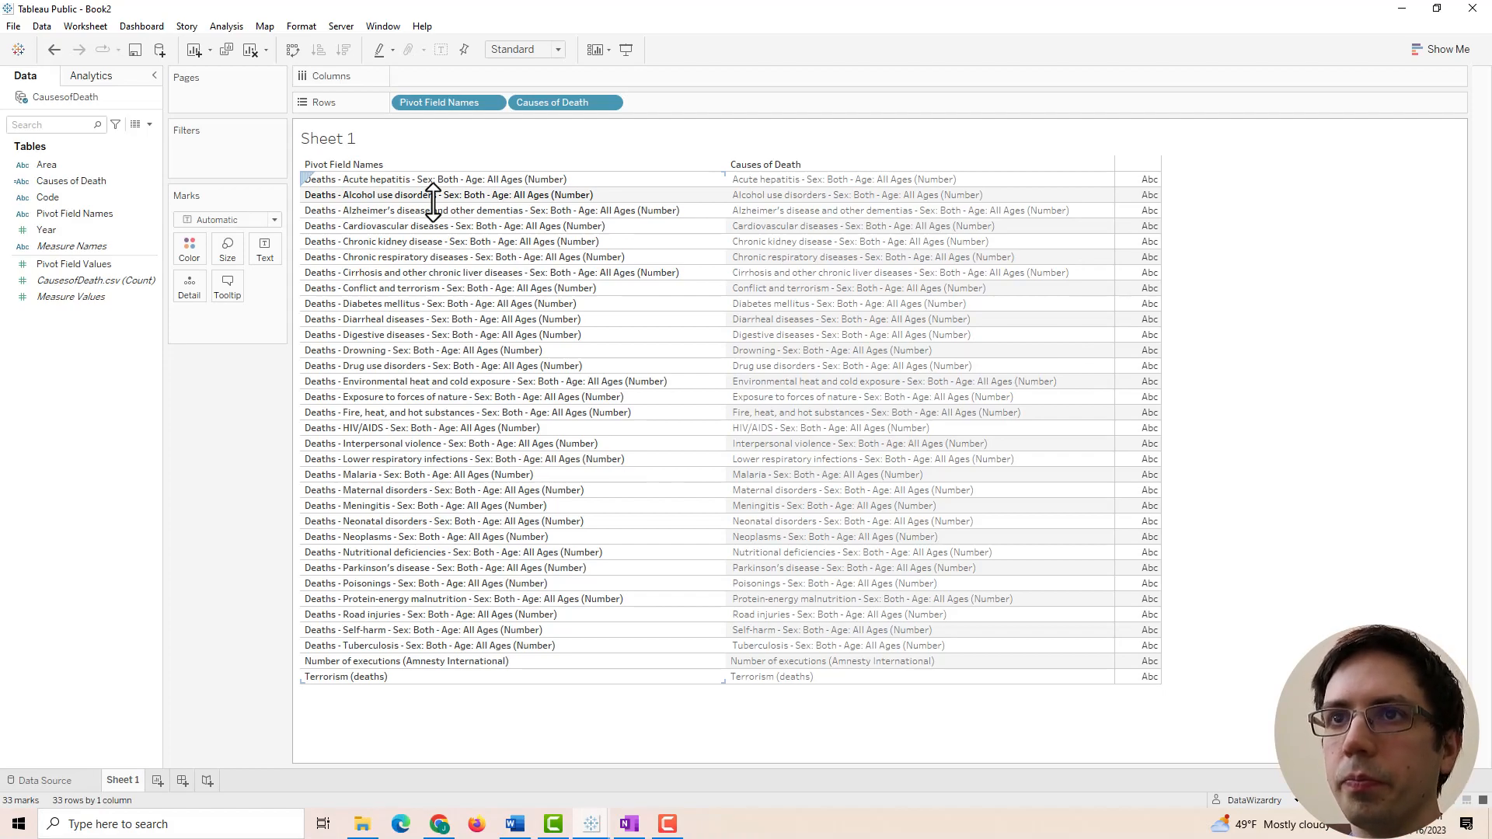
Edit the Causes of Death formula, wrapping it in a second REPLACE with empty-string substring and replacement arguments.
right_click(72, 180)
left_click(124, 269)
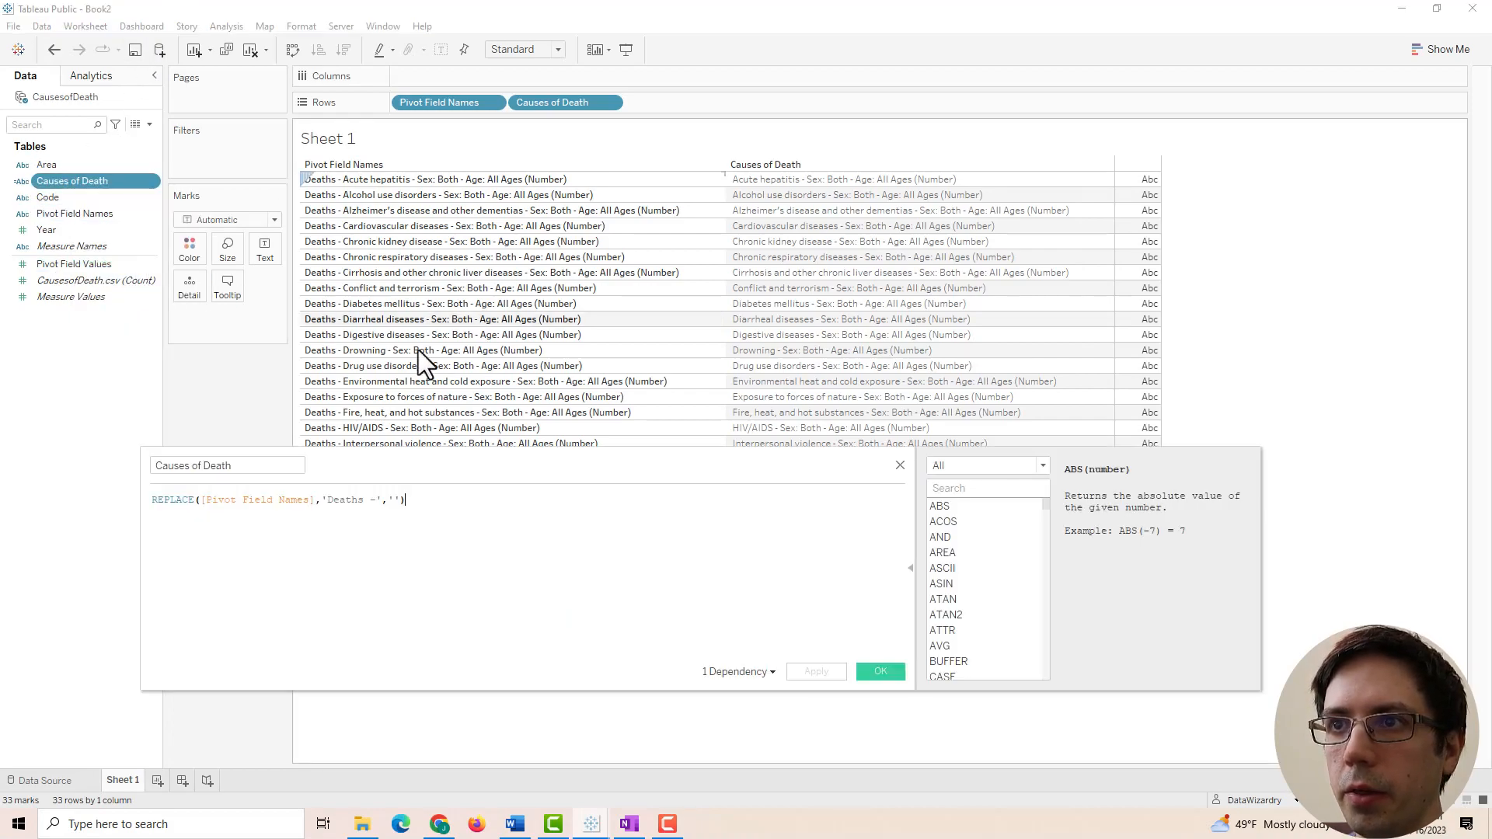
left_click_drag(404, 499, 151, 499)
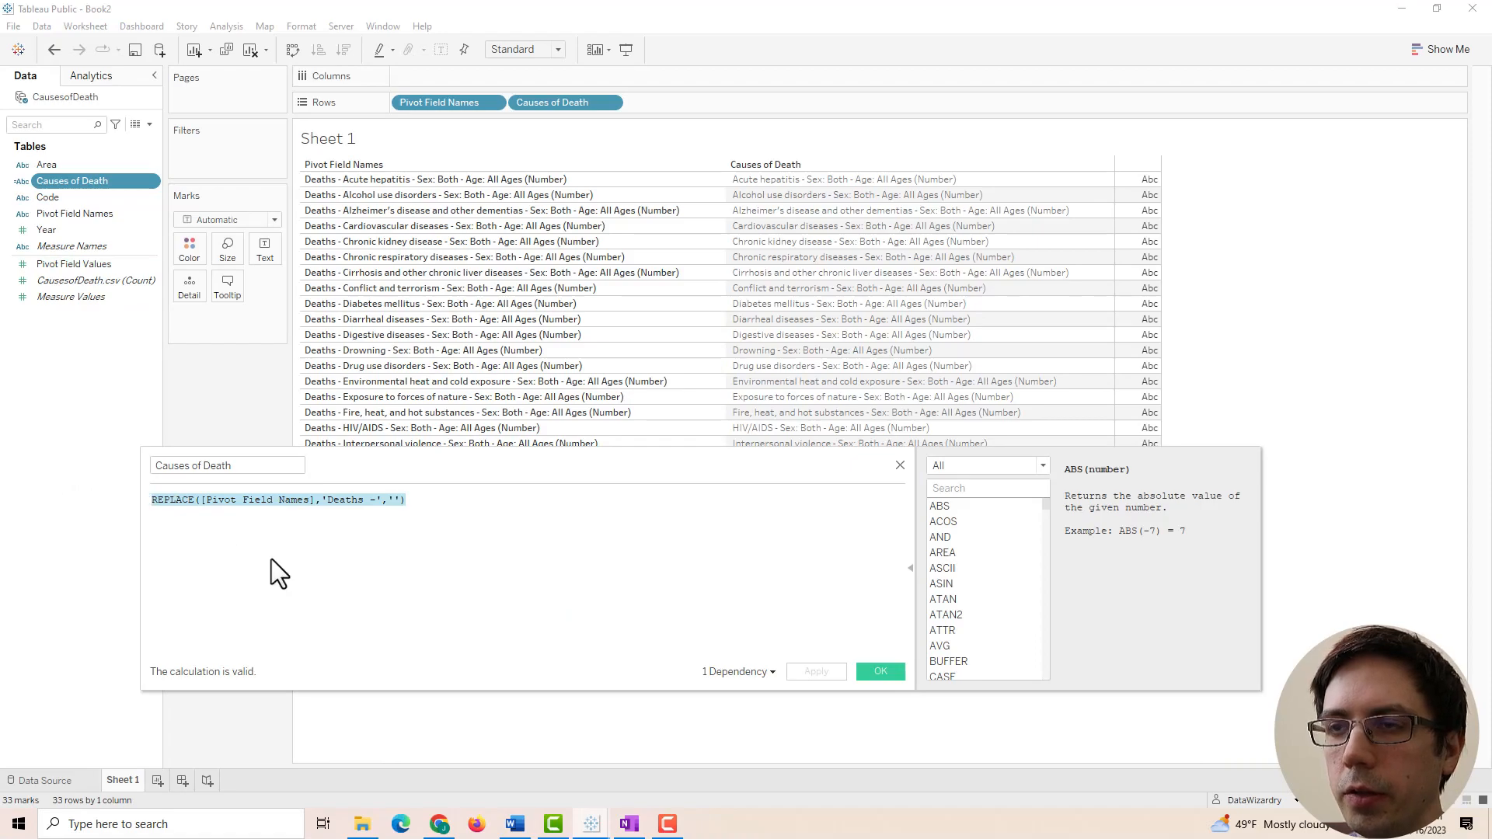
left_click(154, 501)
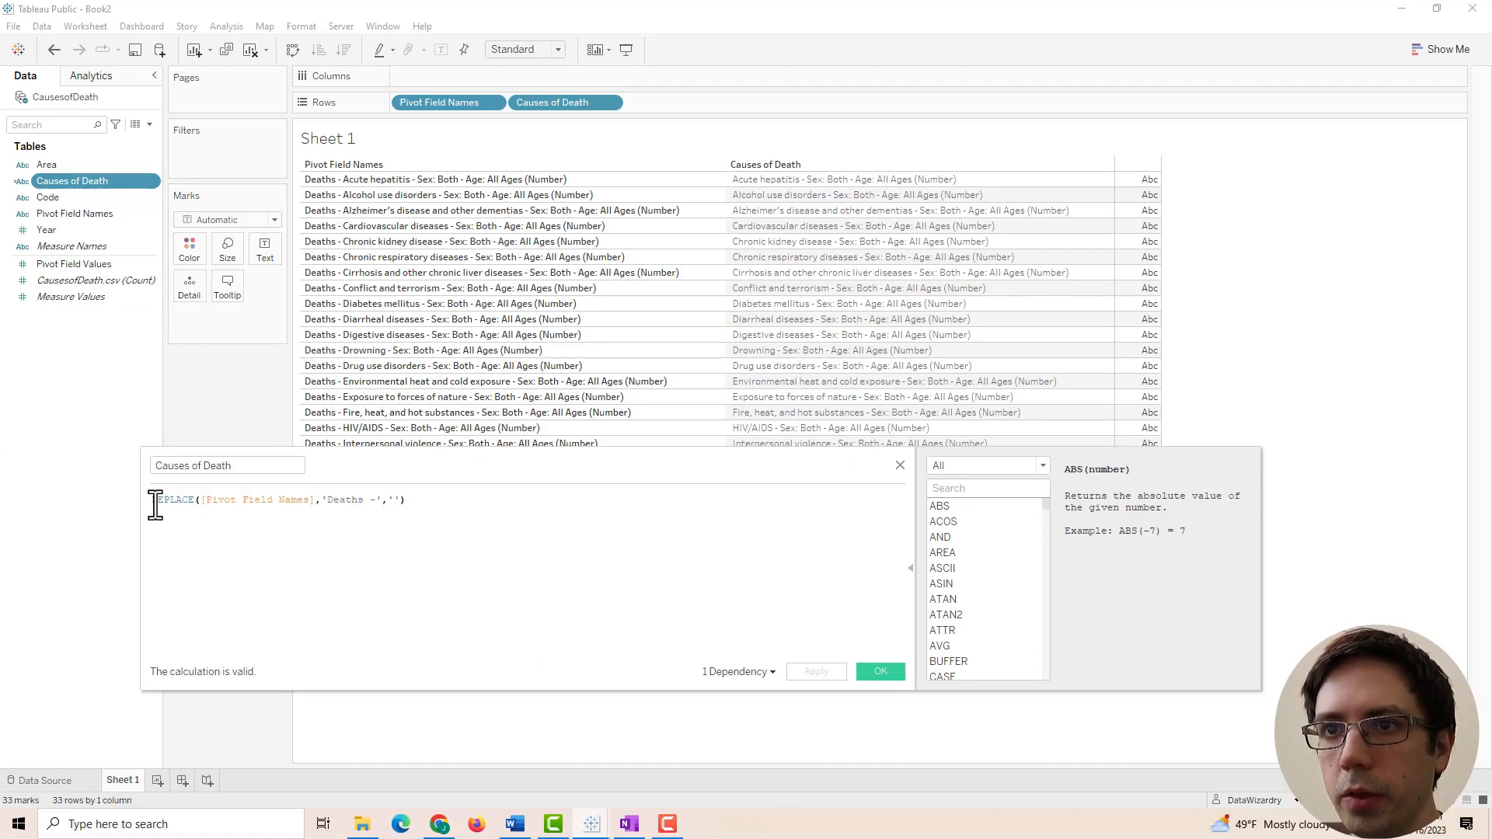
type("REPLACE")
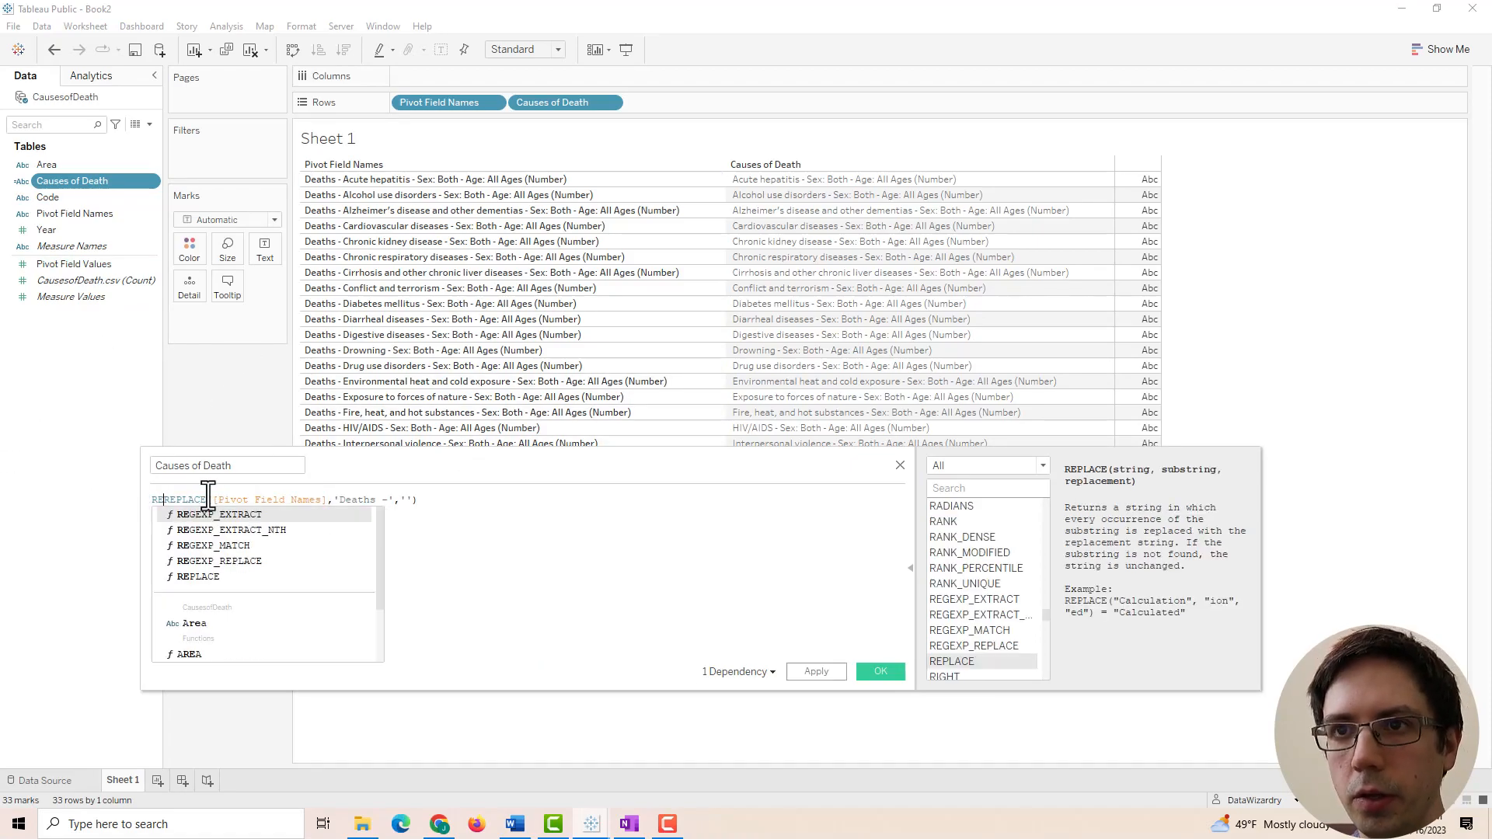
type("(")
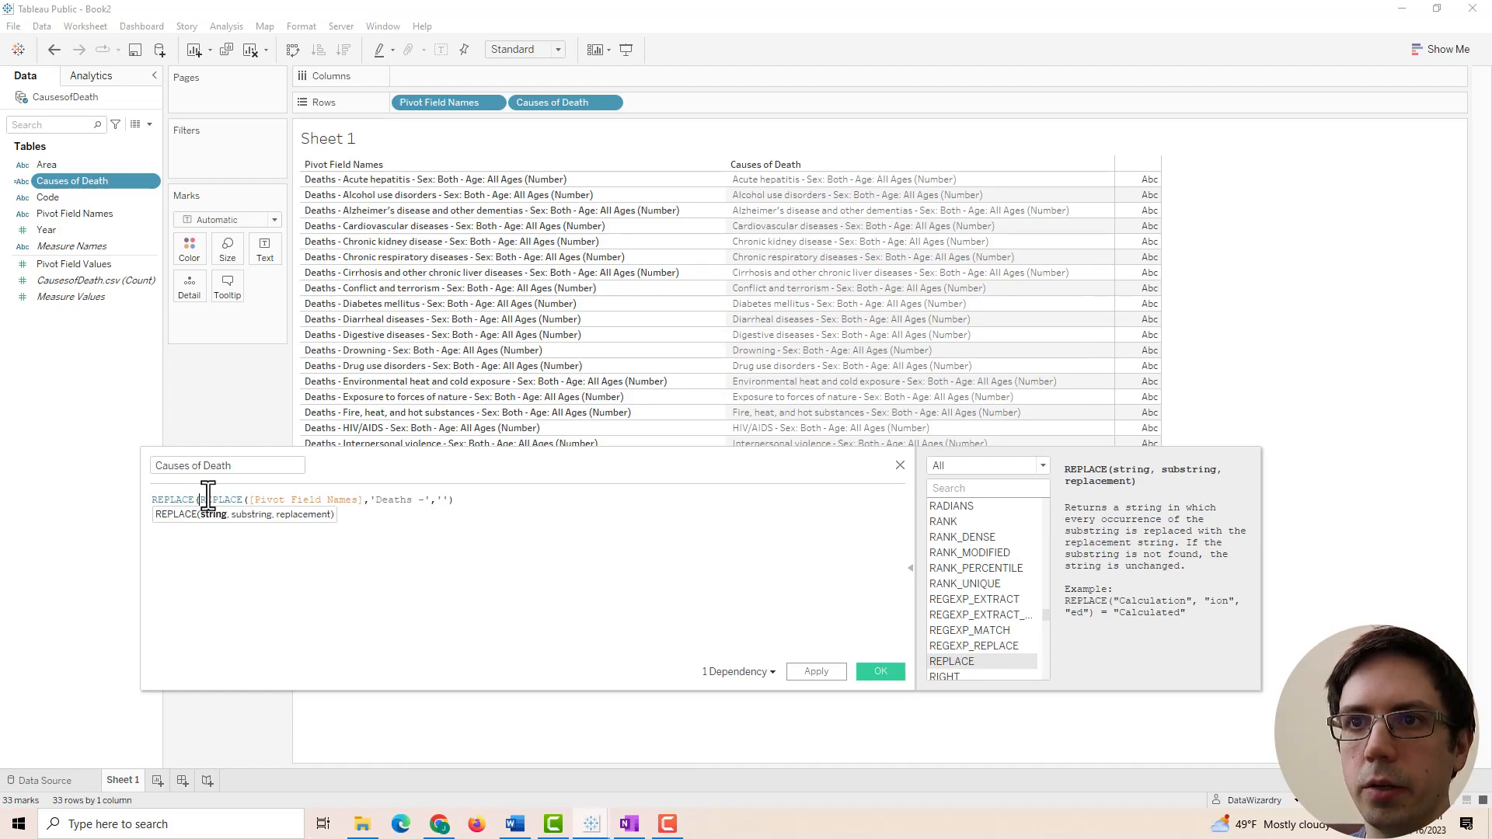
left_click(499, 505)
type(",")
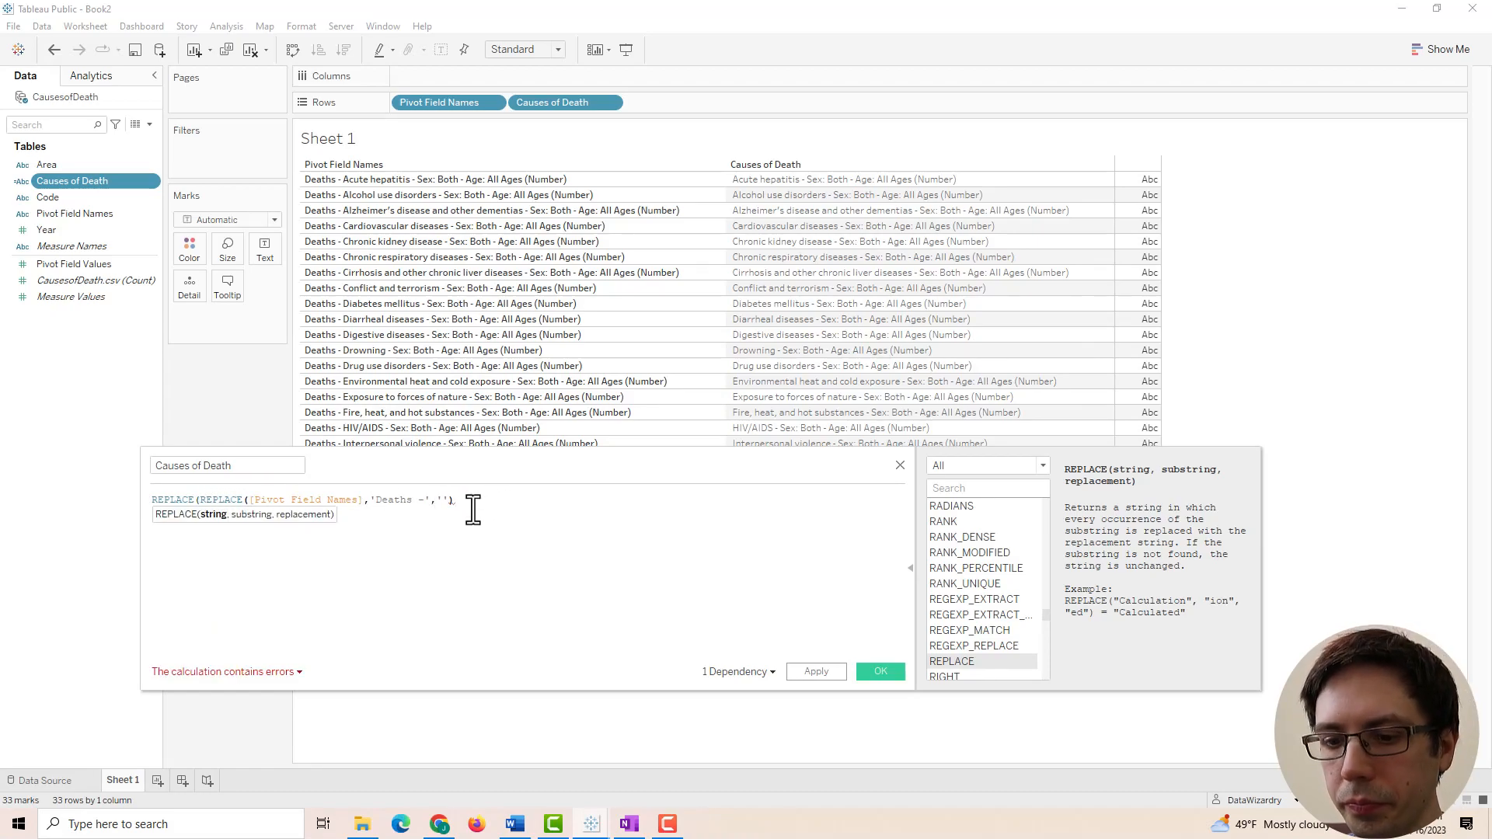
left_click_drag(454, 500, 201, 497)
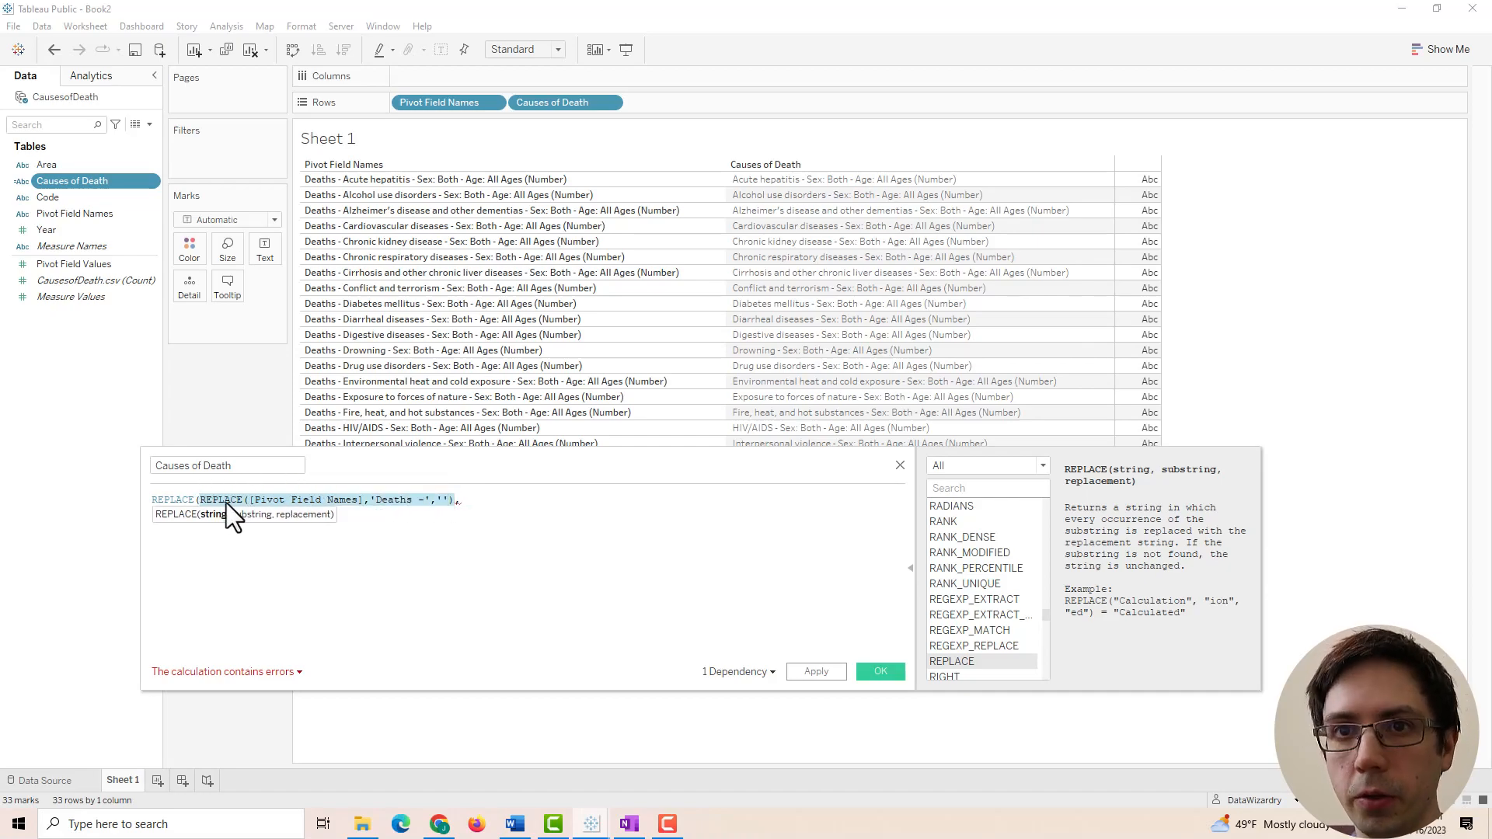
left_click(501, 500)
type("'','')")
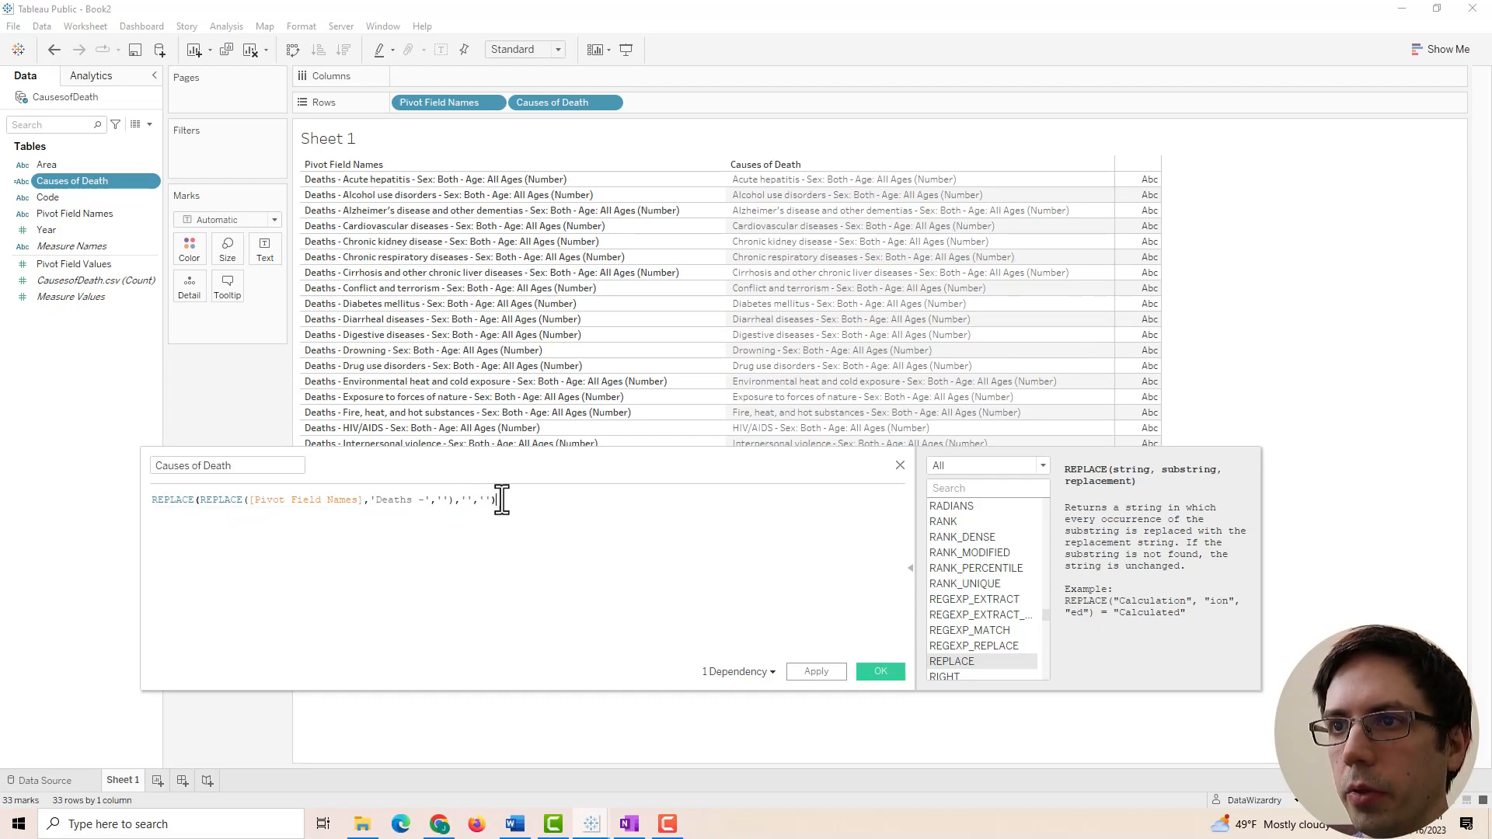
Set the outer REPLACE's substring to '- Sex: Both - Age: All Ages (Number)', save the calculation, and remove Pivot Field Names from Rows.
key("Left")
key("Left")
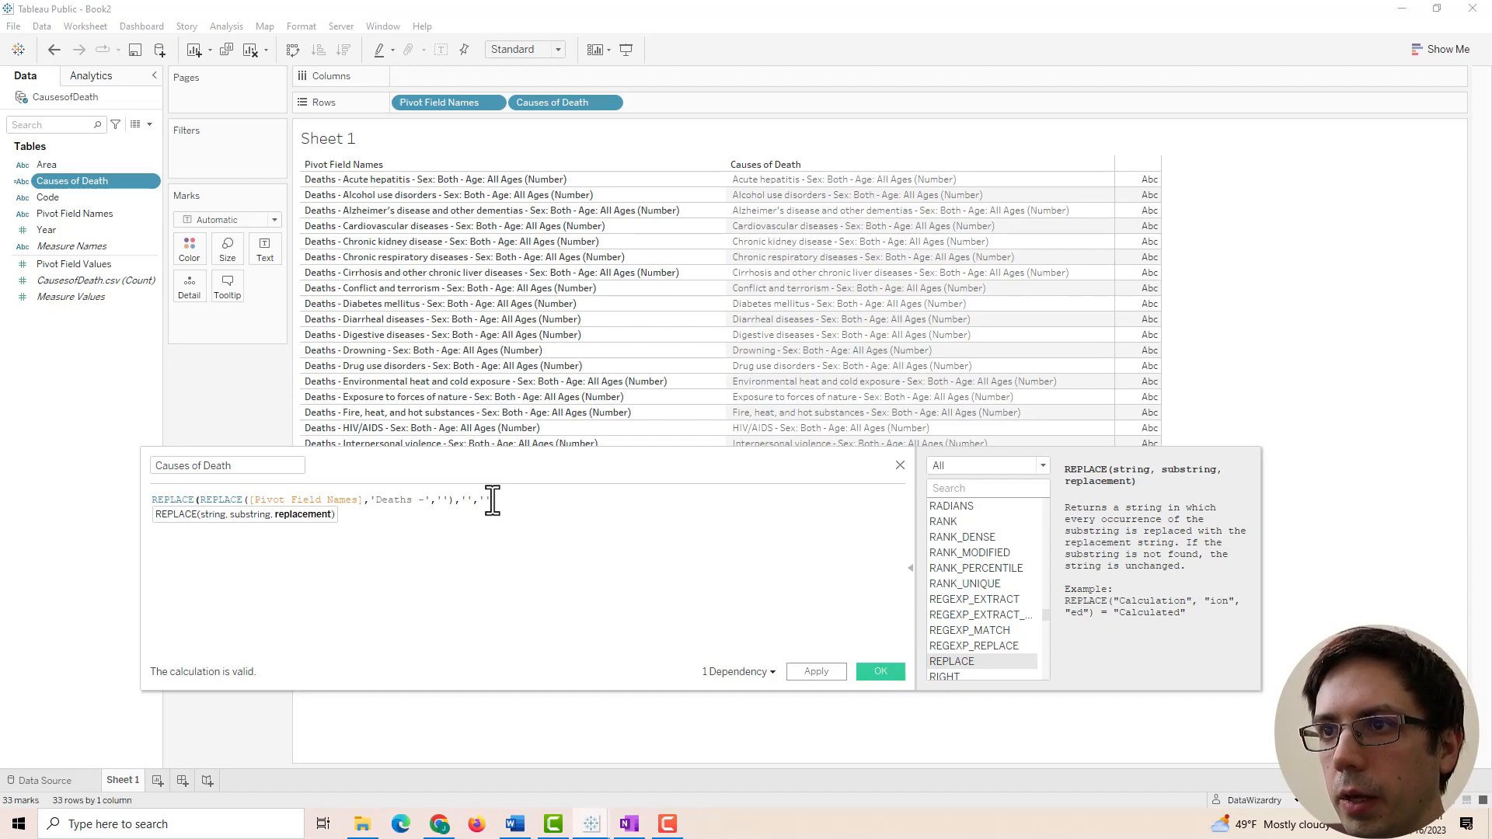
left_click_drag(493, 500, 477, 505)
left_click(469, 526)
left_click(466, 500)
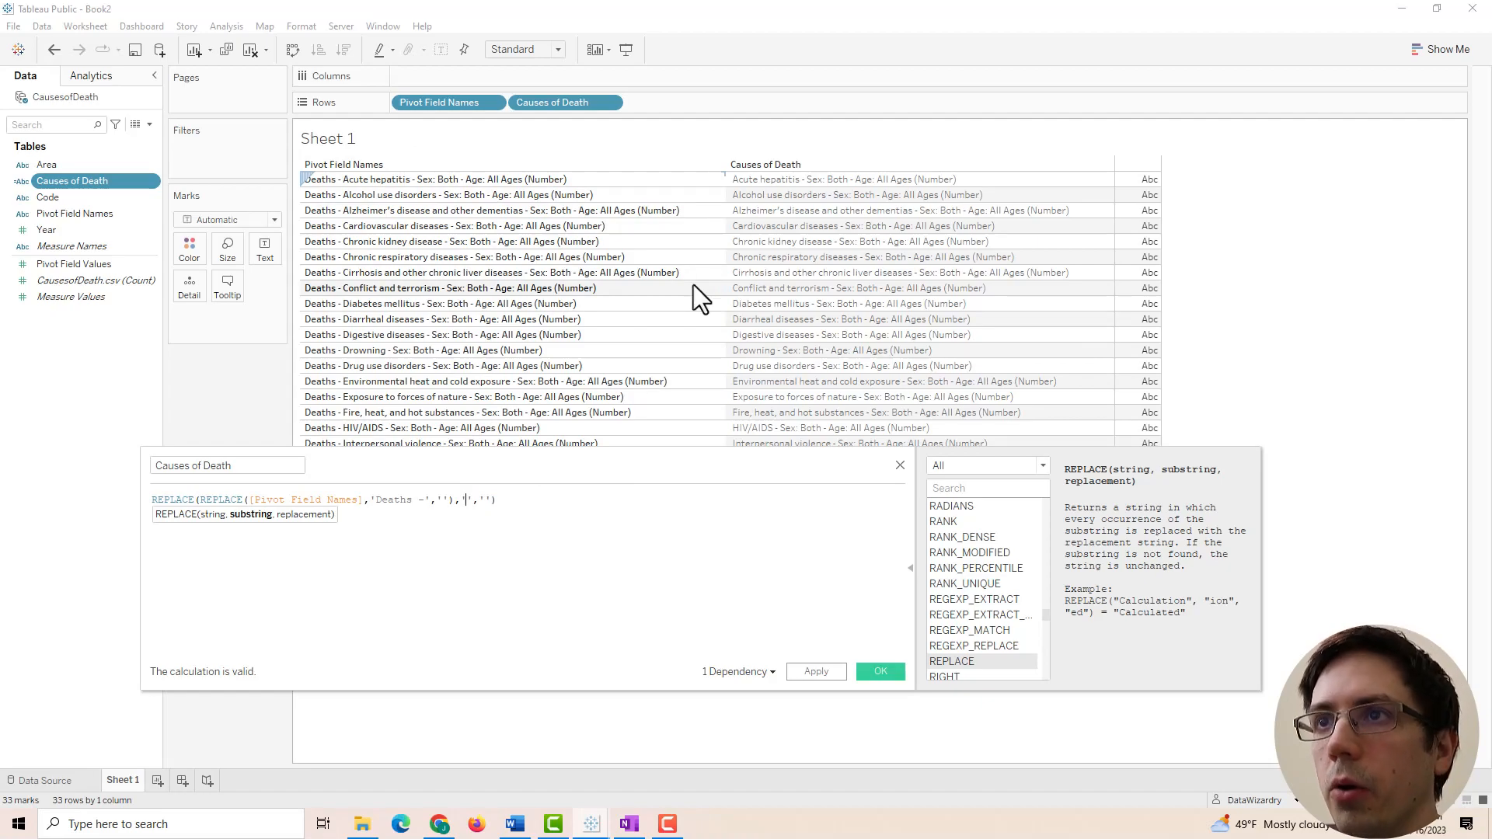
type("-")
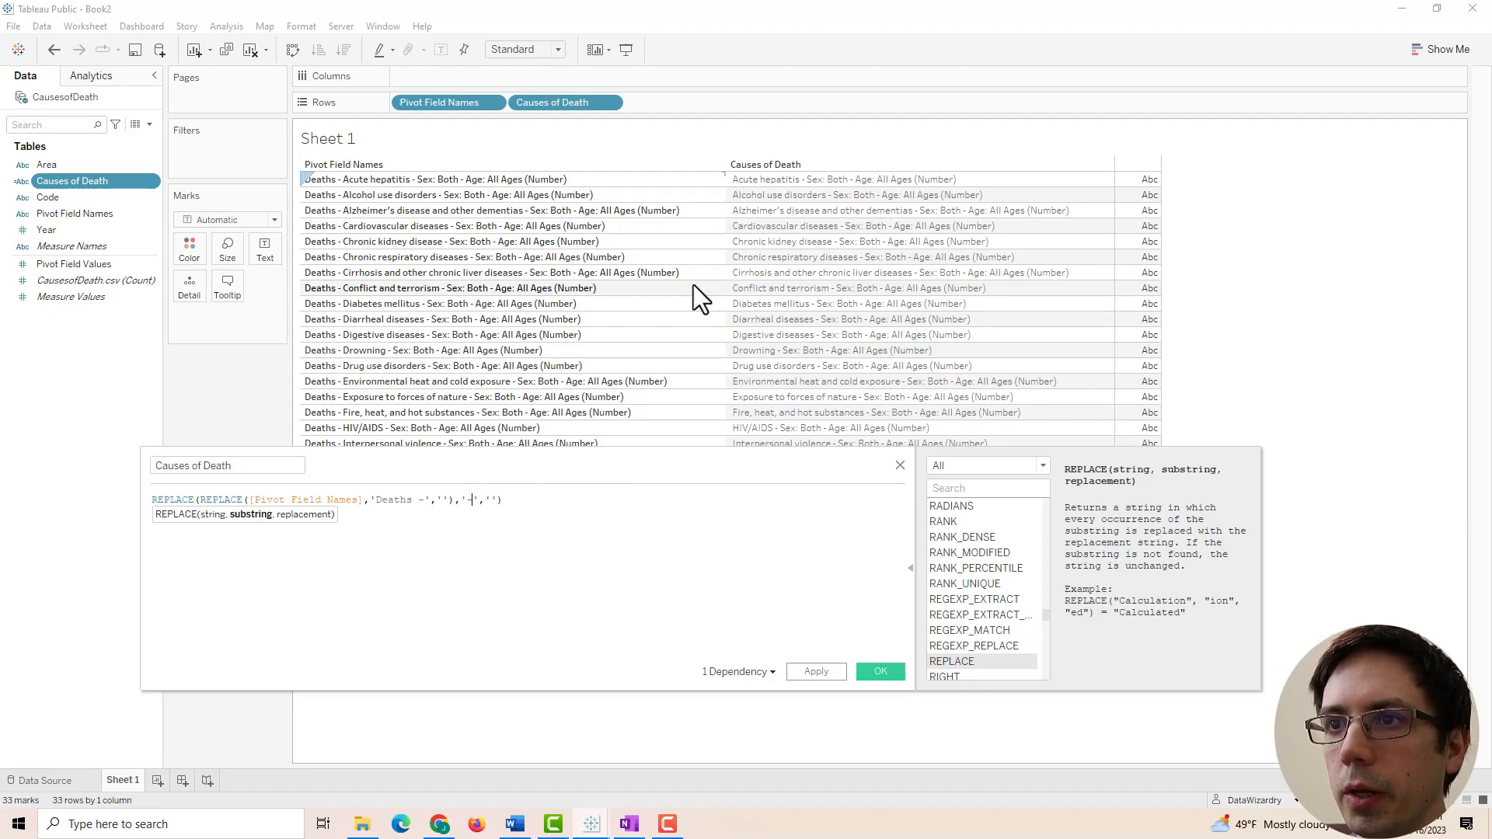
type(" Sex:")
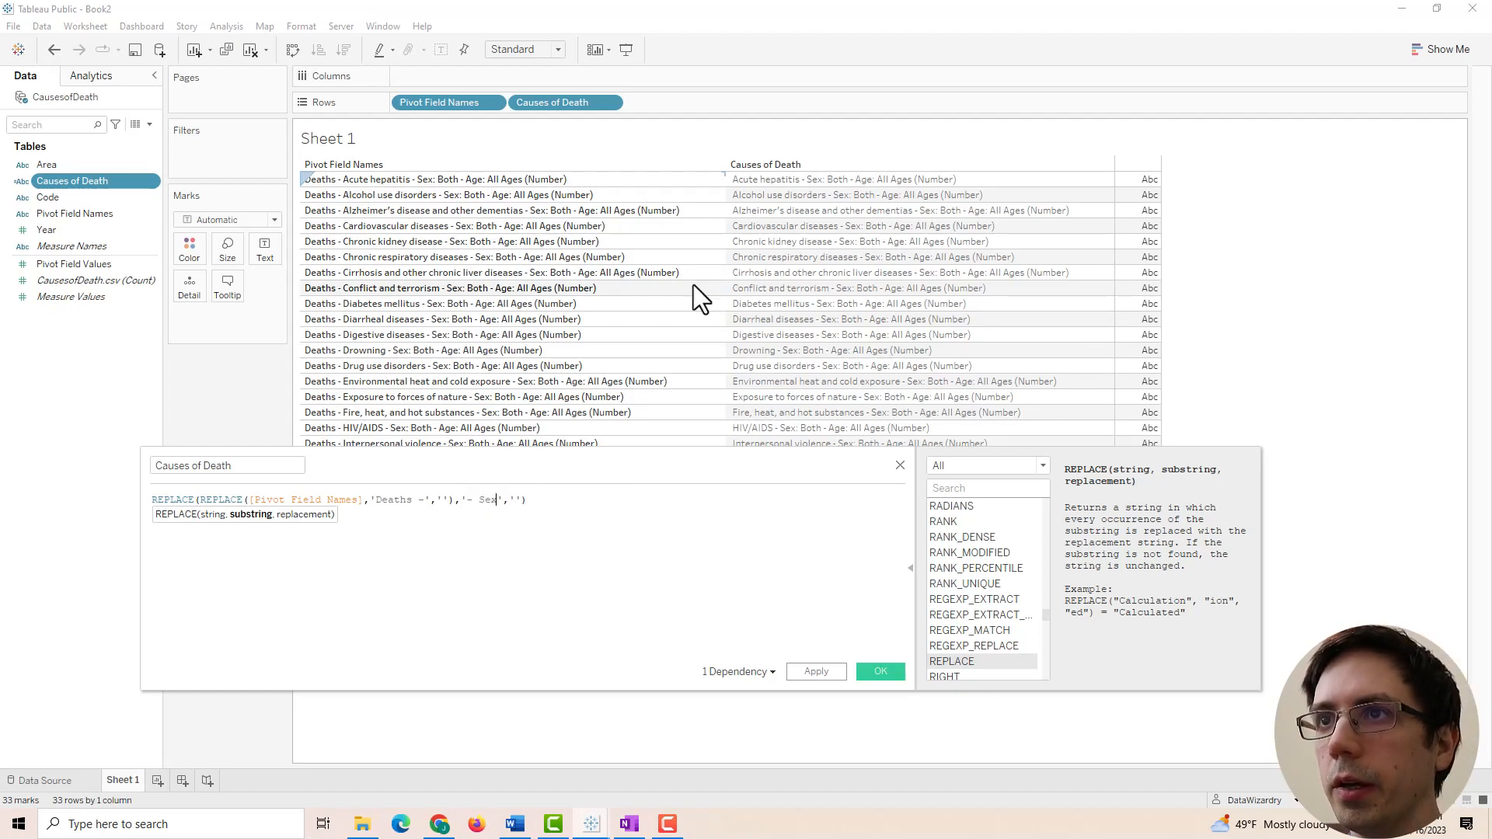
type(" Both - ")
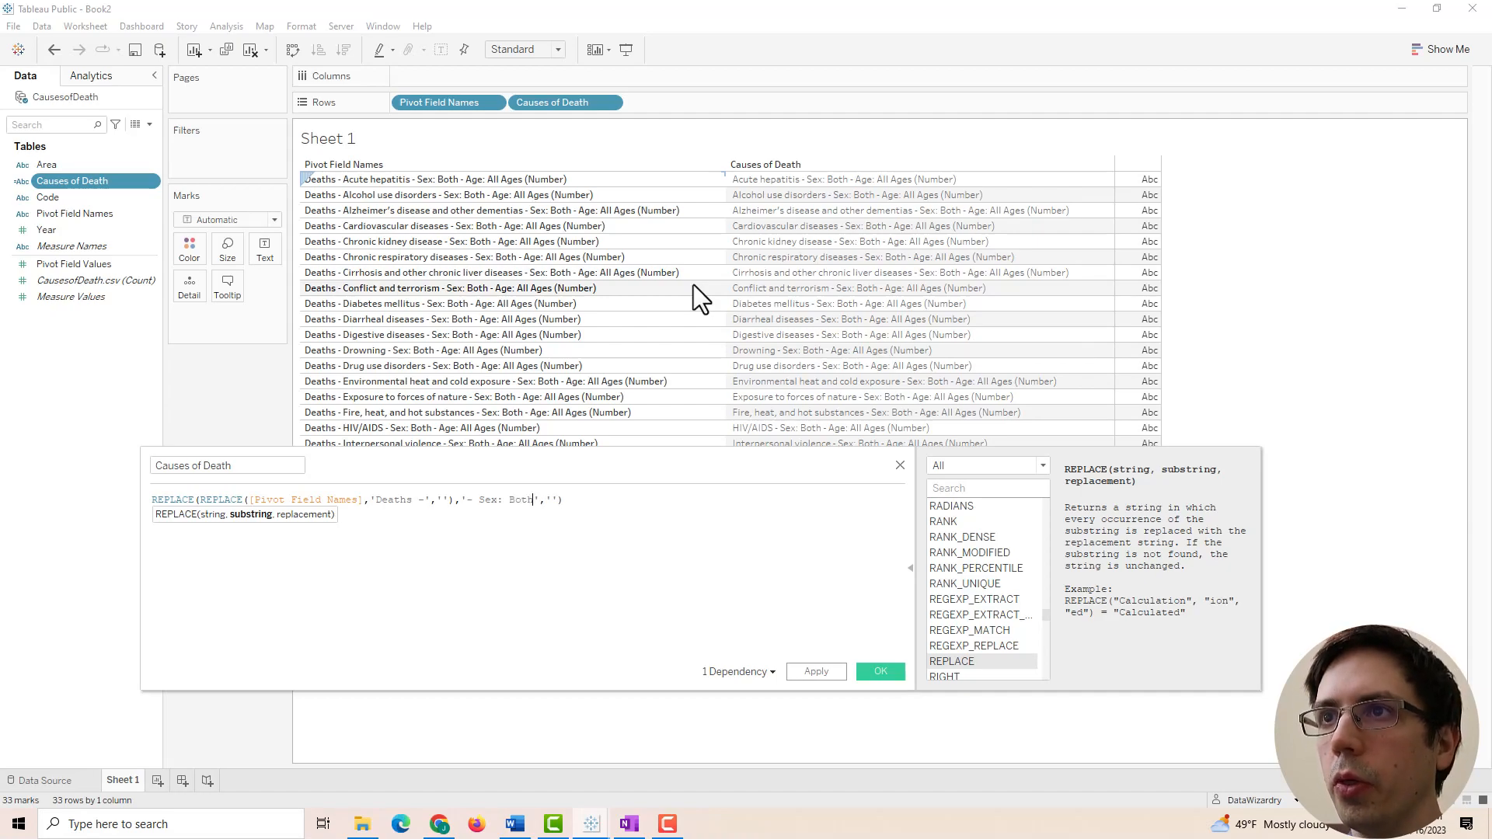
type("Age: All Ages")
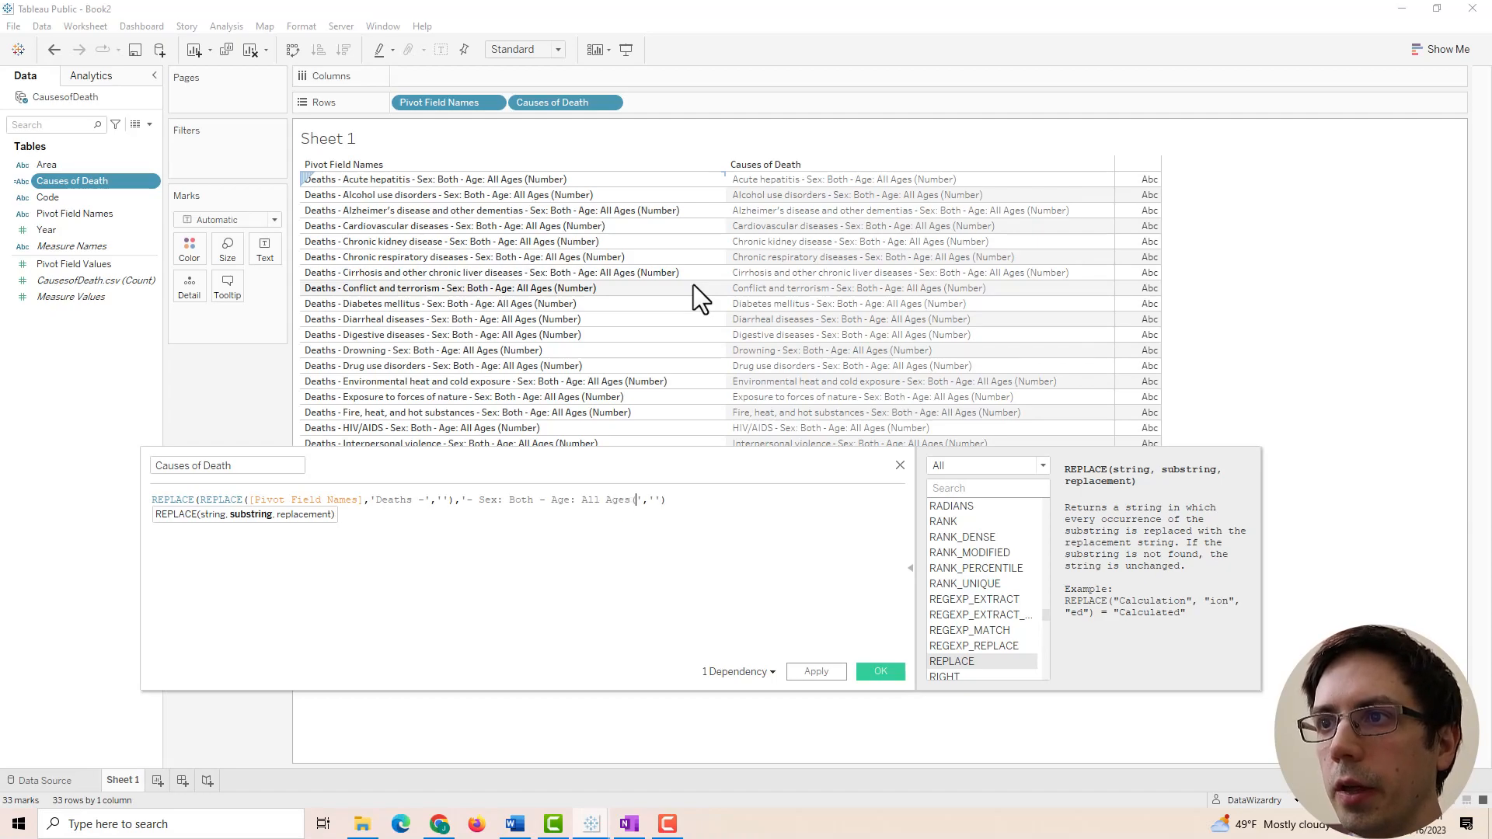
type(" (Number)")
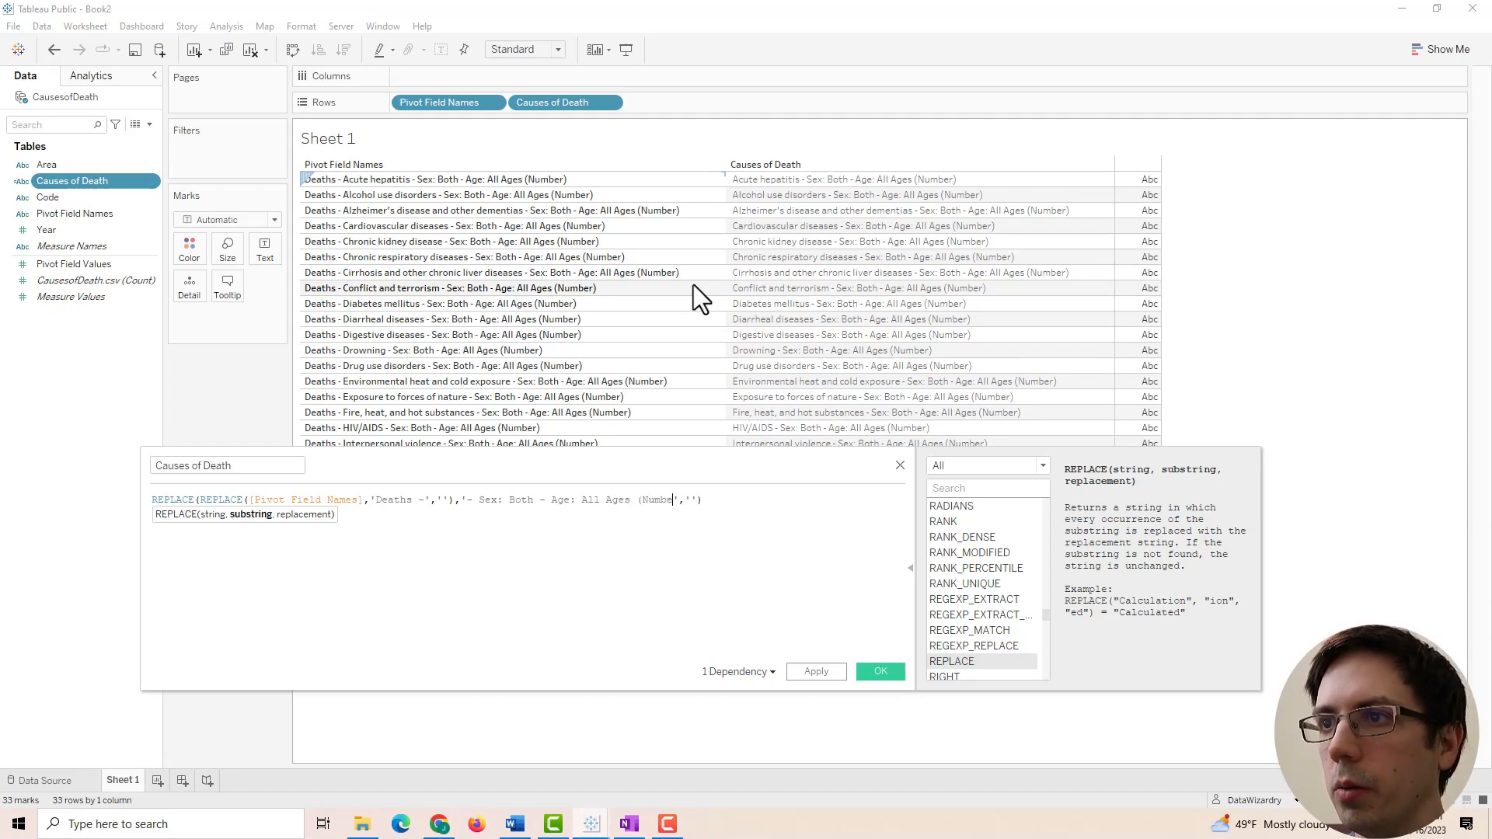
left_click(825, 673)
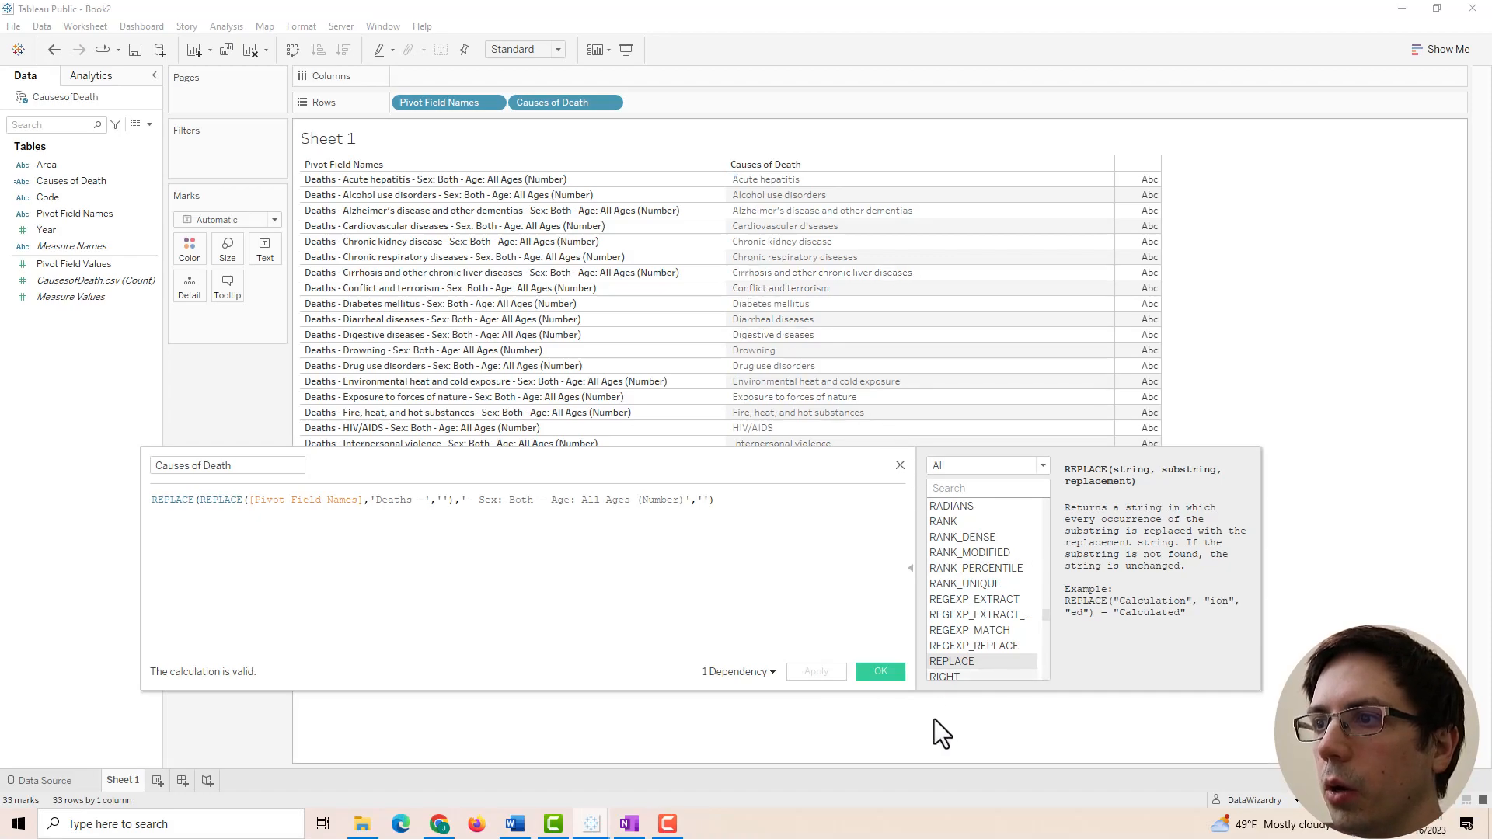
left_click(880, 673)
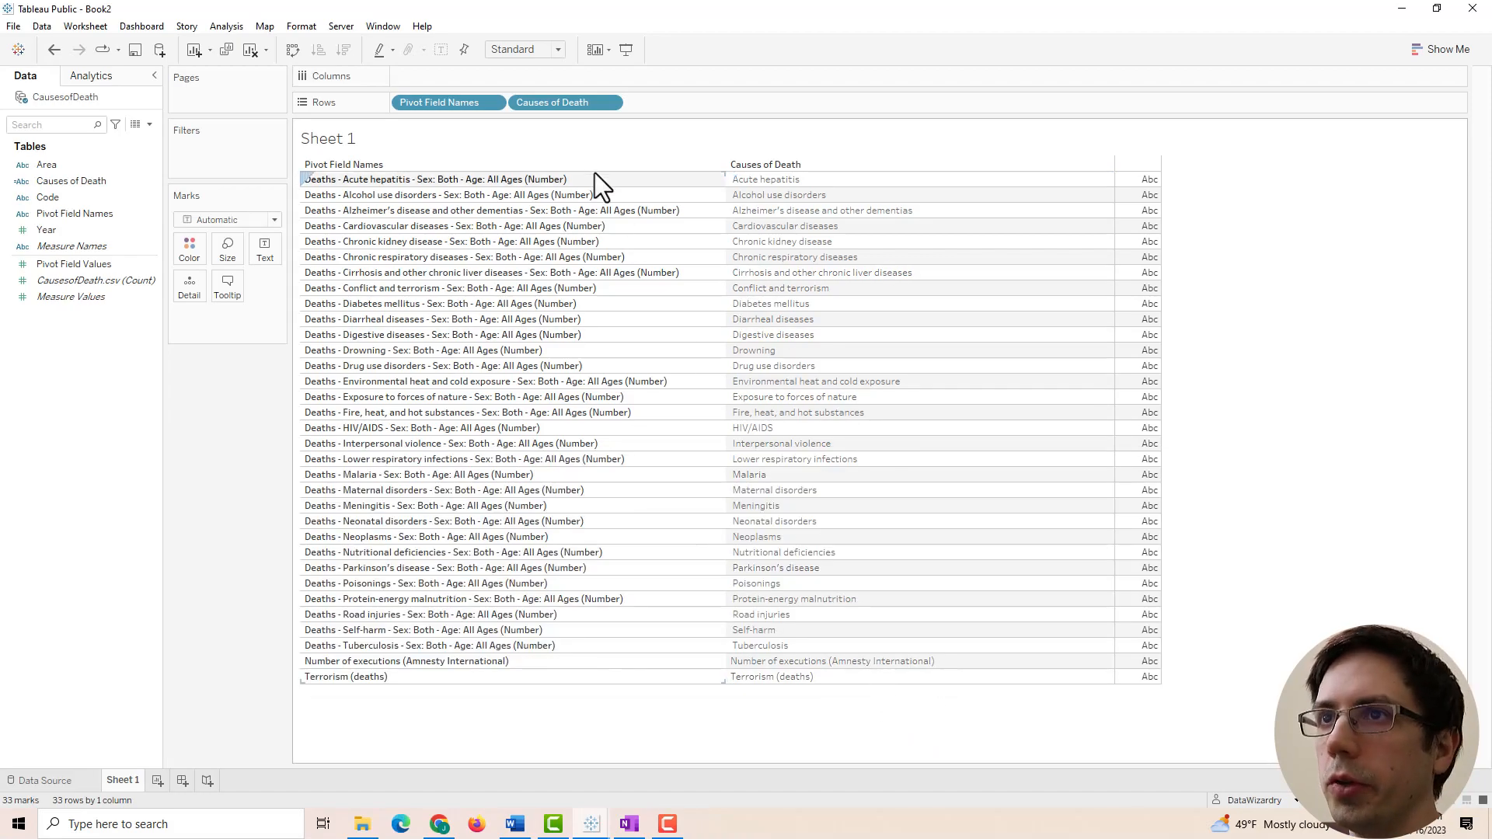
left_click_drag(436, 103, 204, 444)
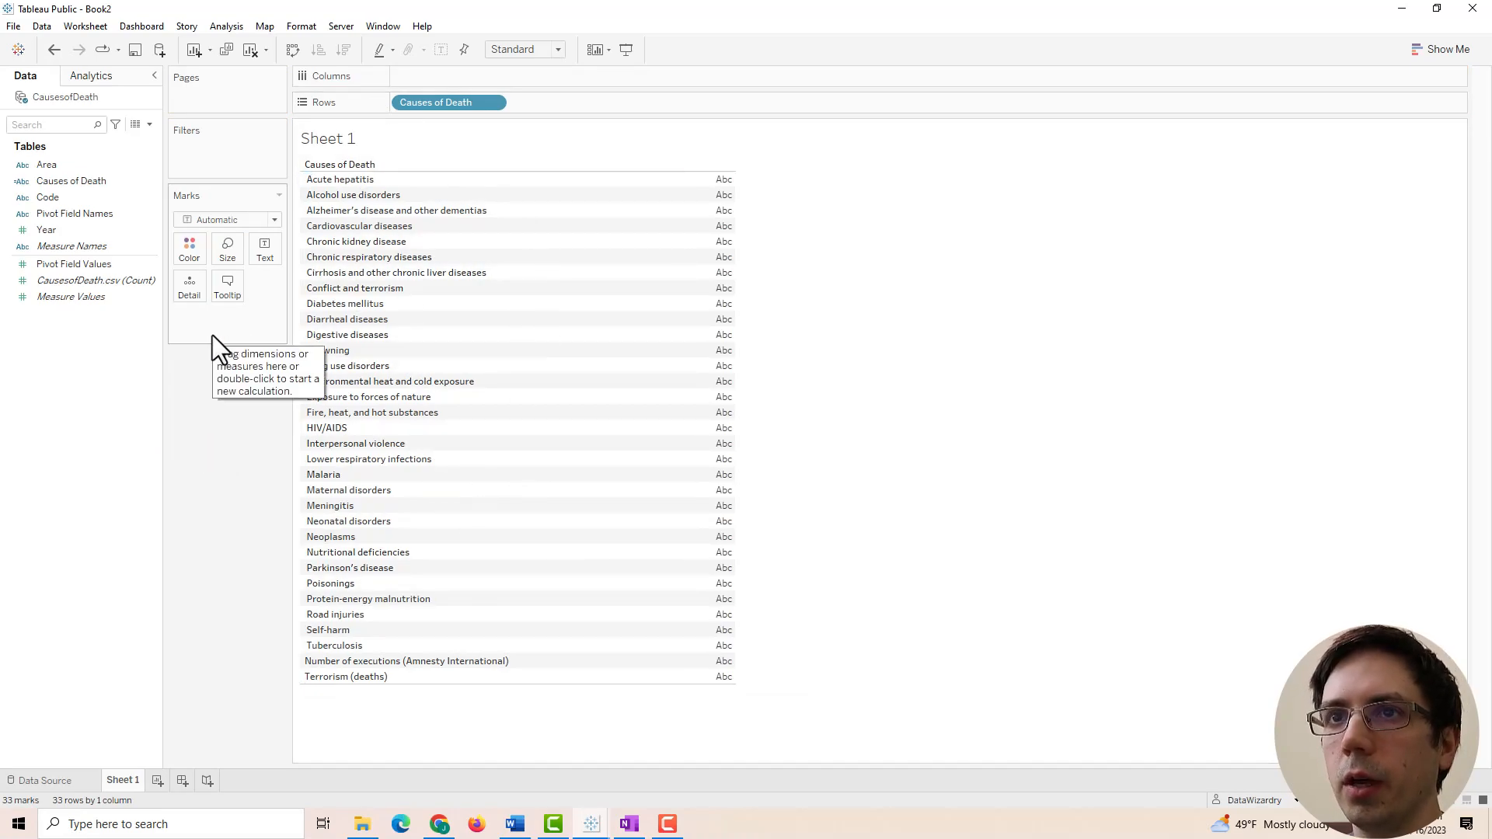
Rename the Pivot Field Values field to Deaths and place it in the table as the value for each cause.
right_click(72, 266)
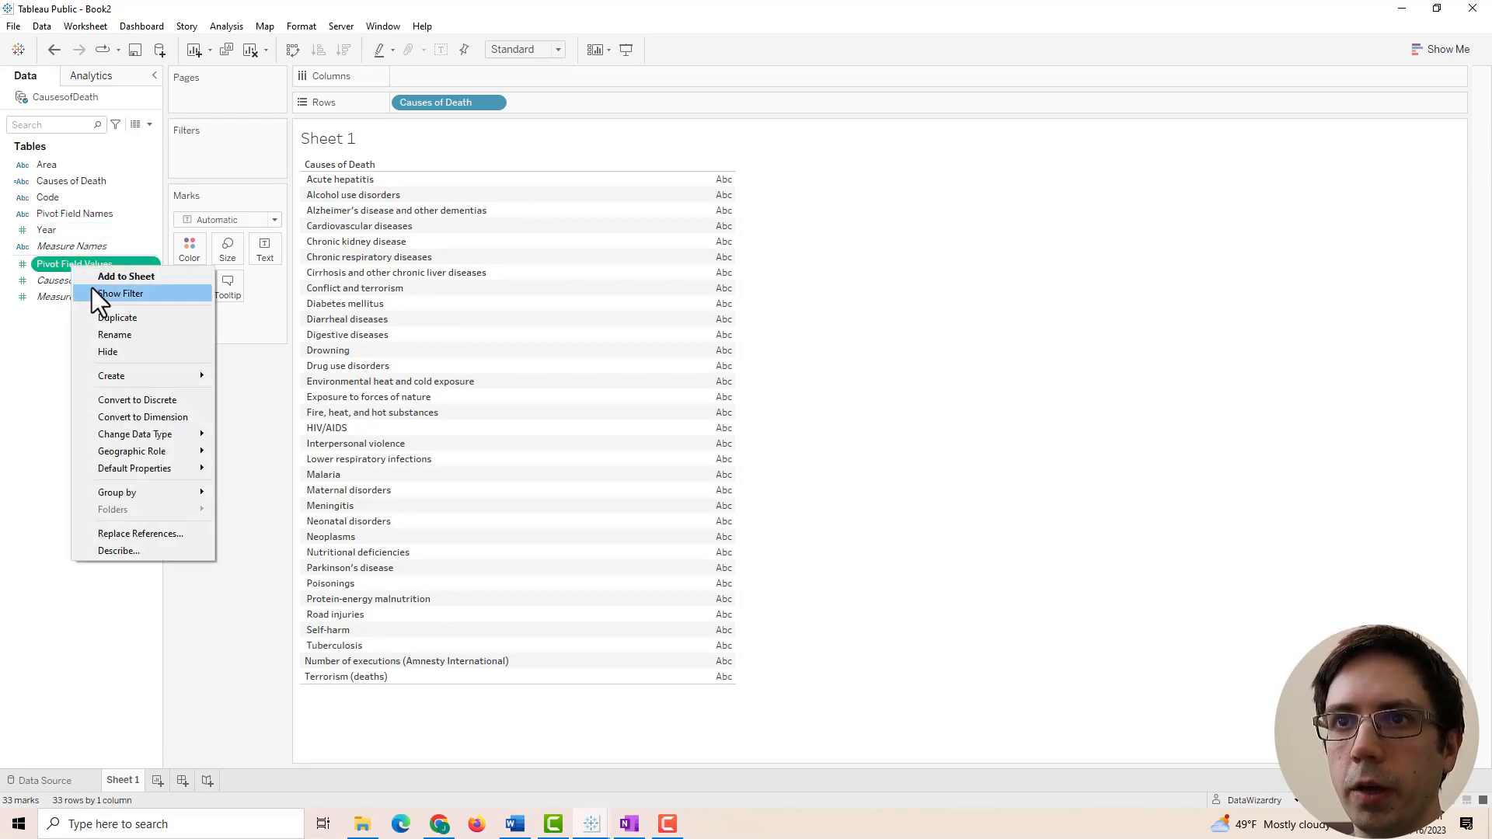
left_click(118, 328)
type("Deaths")
key("Return")
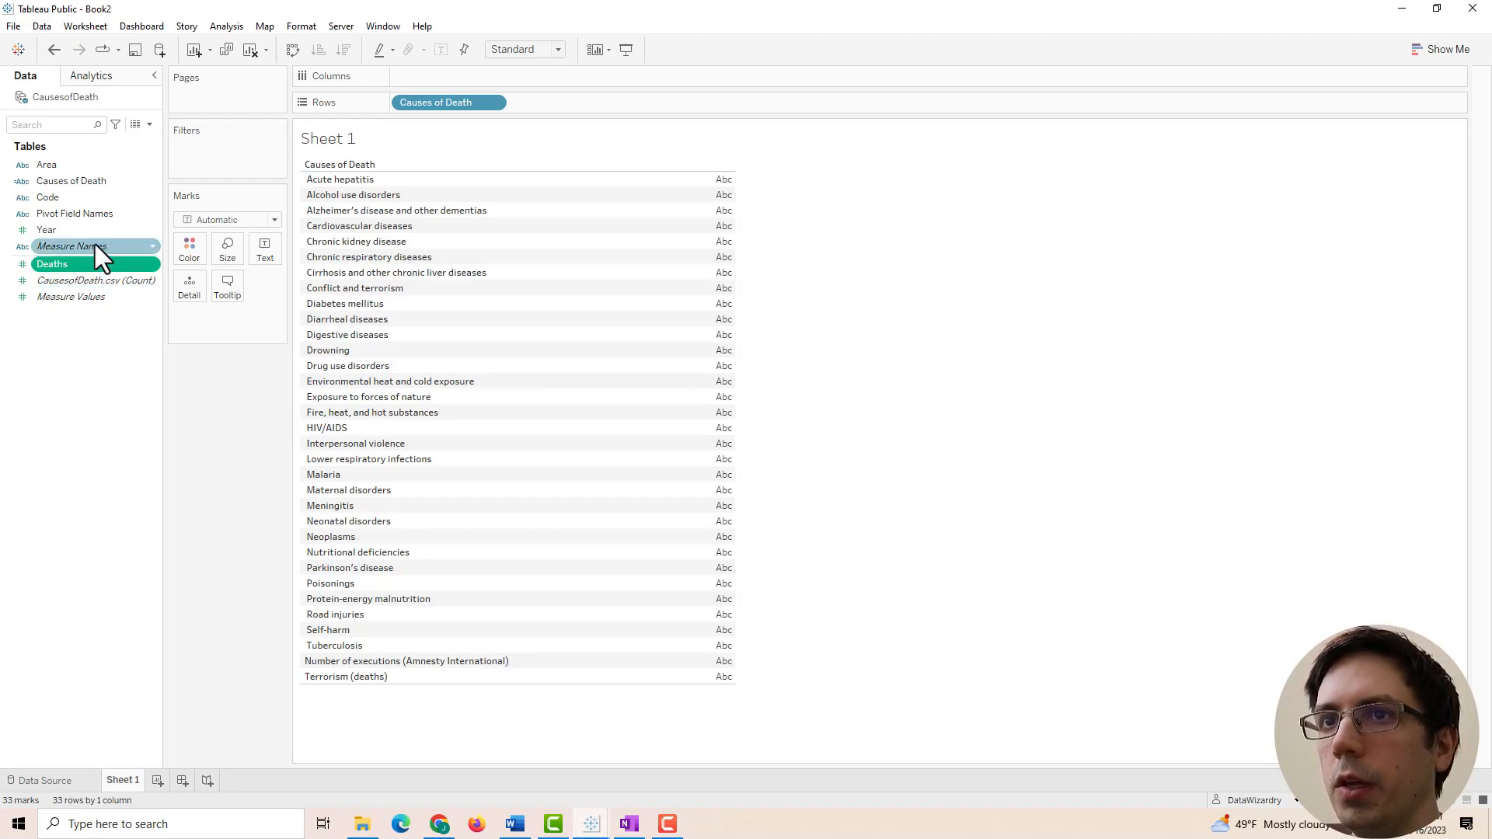
left_click_drag(82, 262, 724, 340)
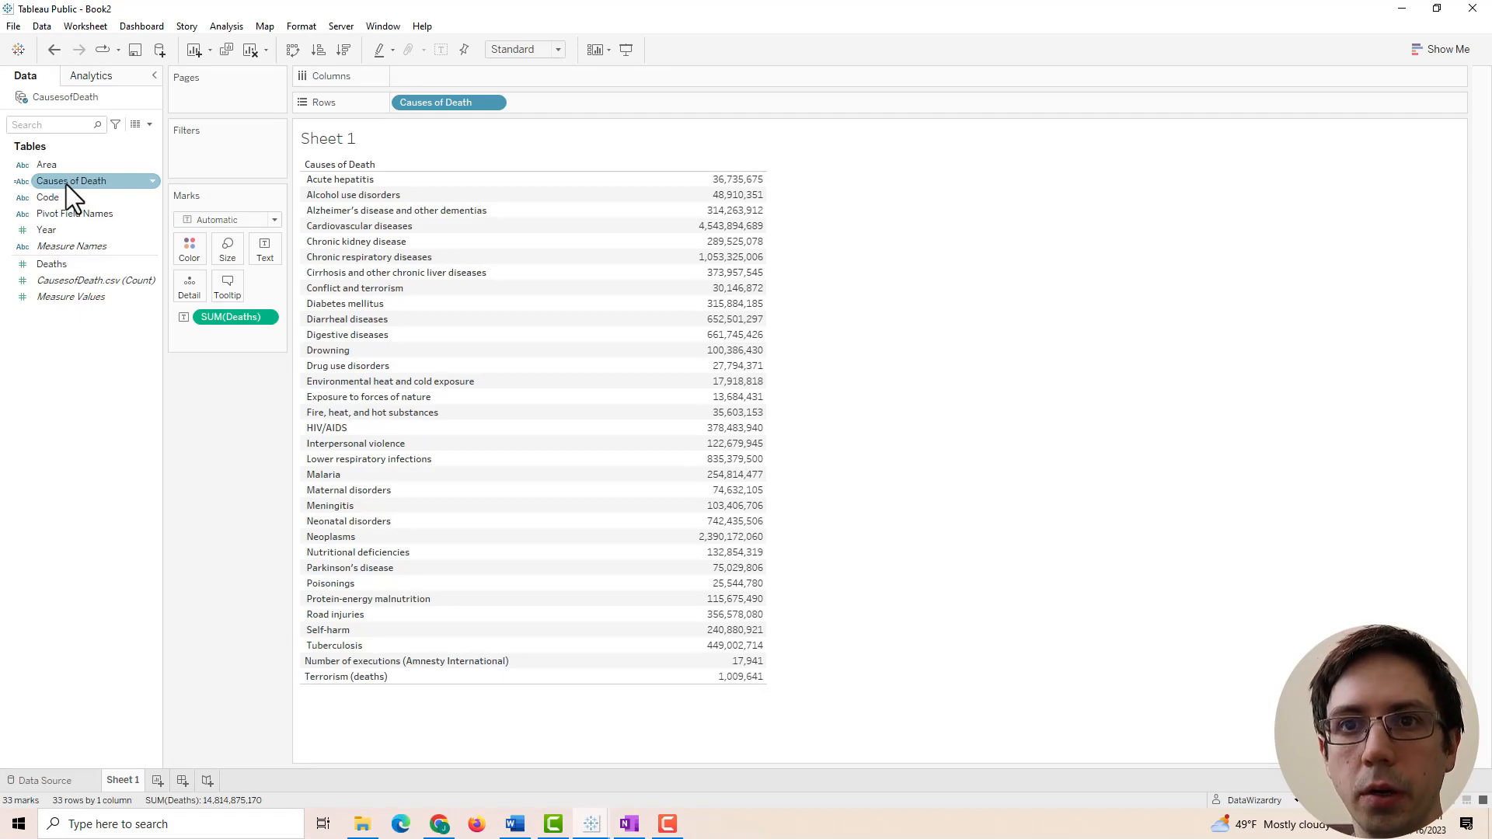
Filter Year to a range starting at 2015 and sort the causes in descending order of deaths.
left_click_drag(31, 230, 196, 156)
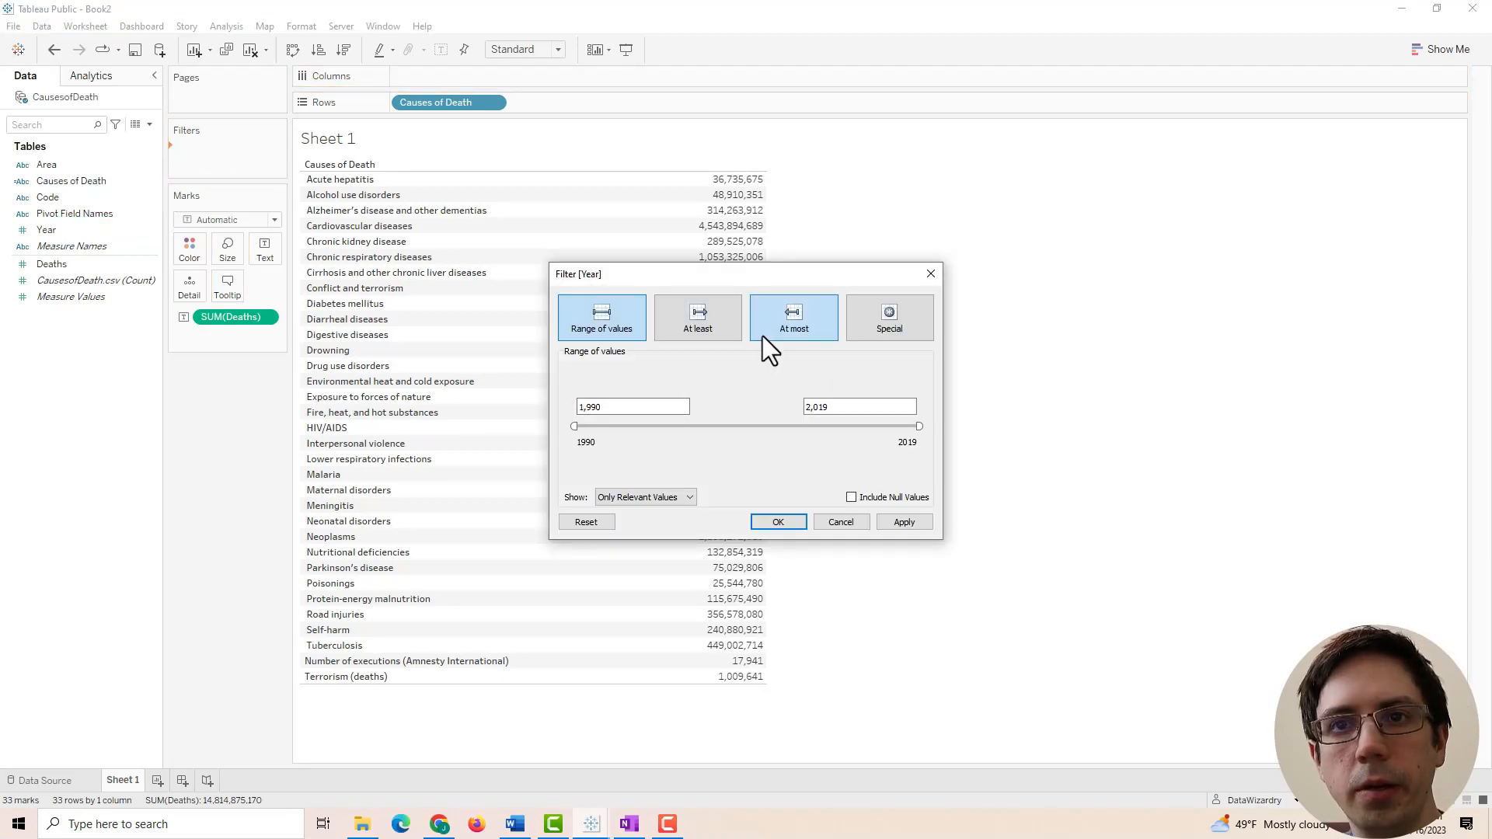
left_click(657, 407)
type("2014")
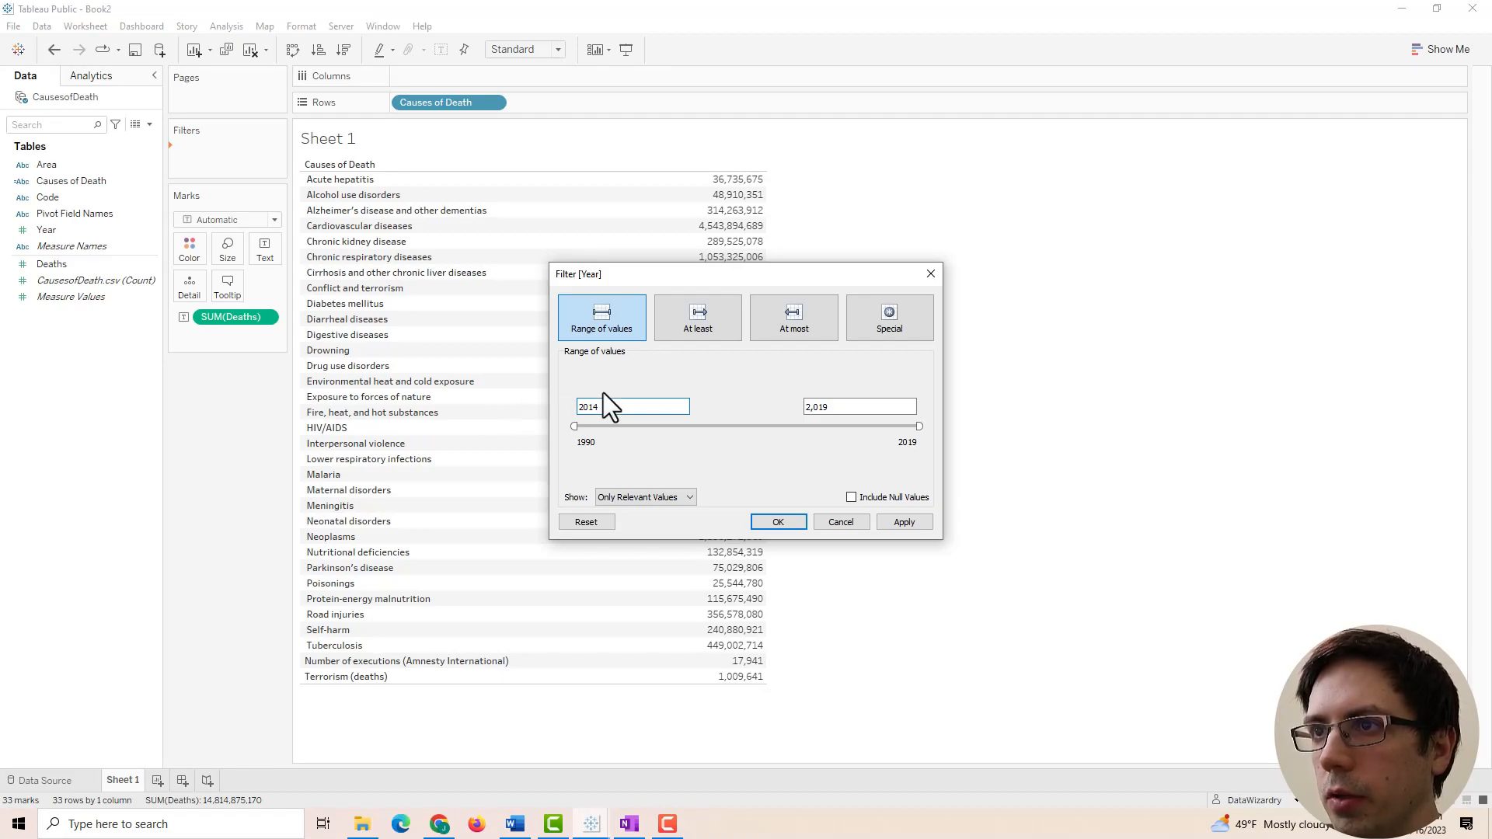
type("5")
left_click(888, 520)
left_click(804, 521)
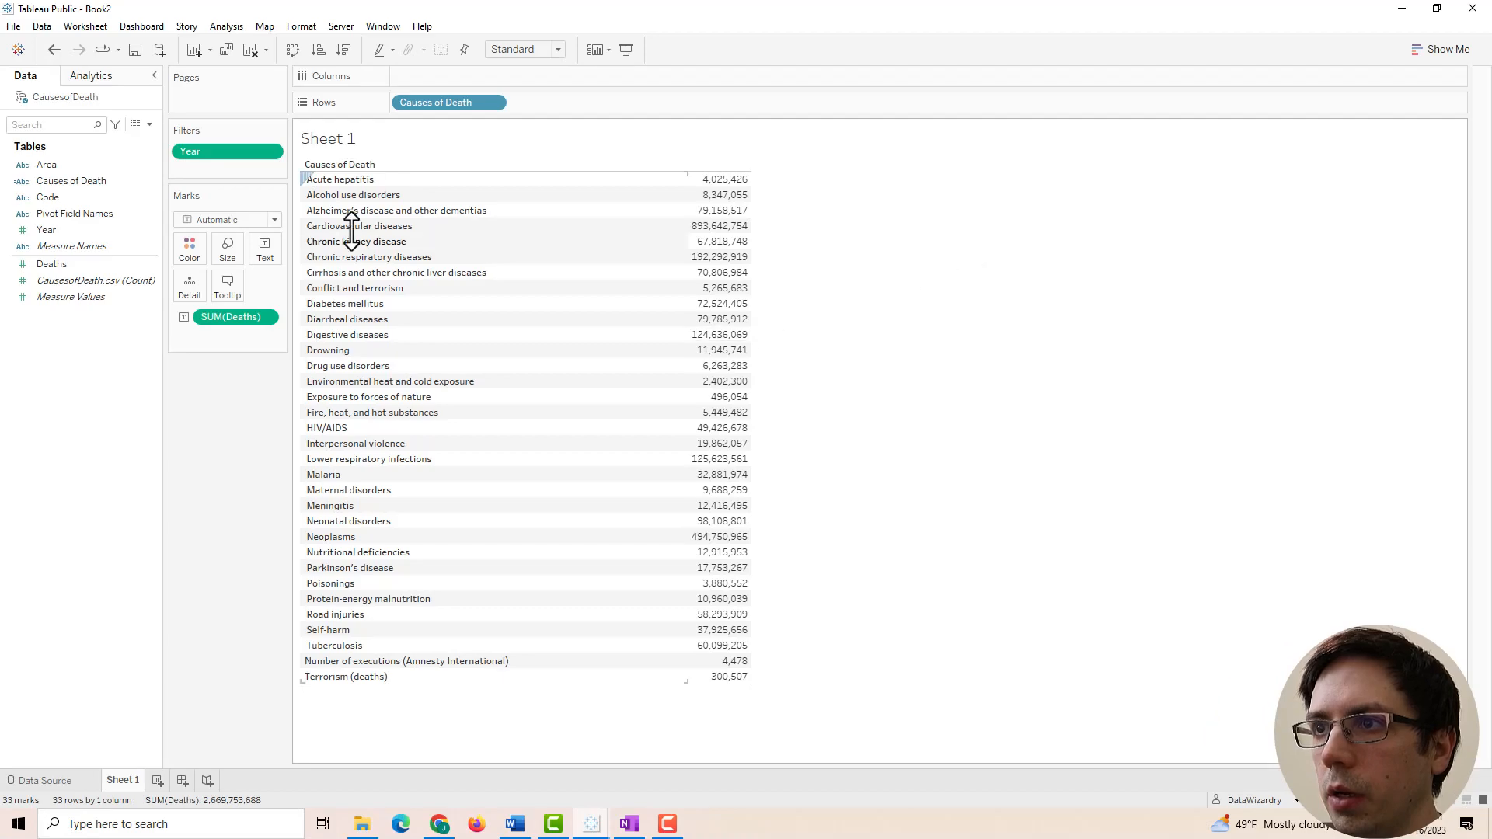
left_click(343, 52)
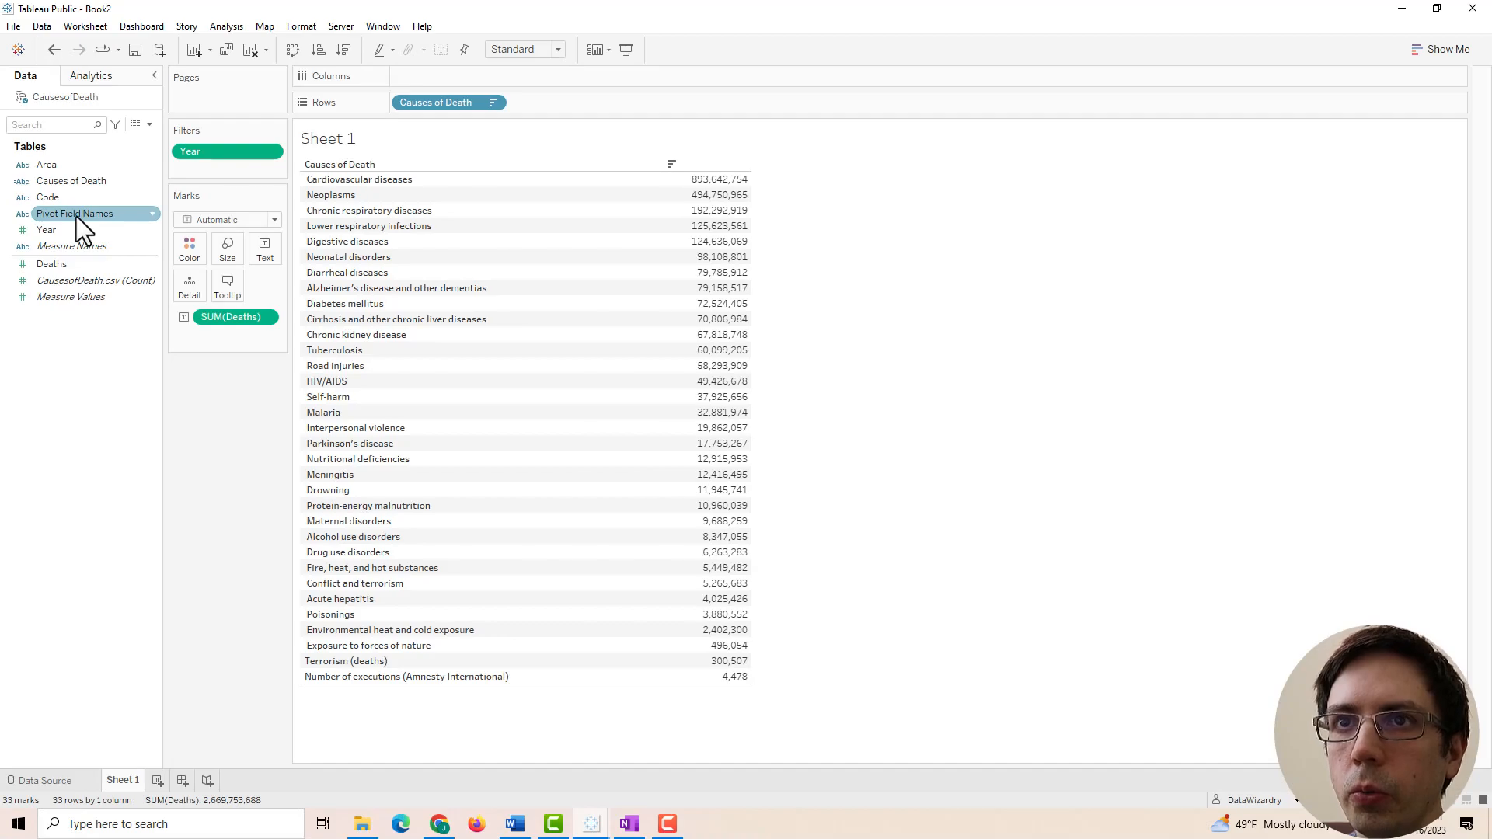
Add an Area filter that keeps only United States.
left_click_drag(75, 163, 233, 172)
left_click(685, 279)
type("United States")
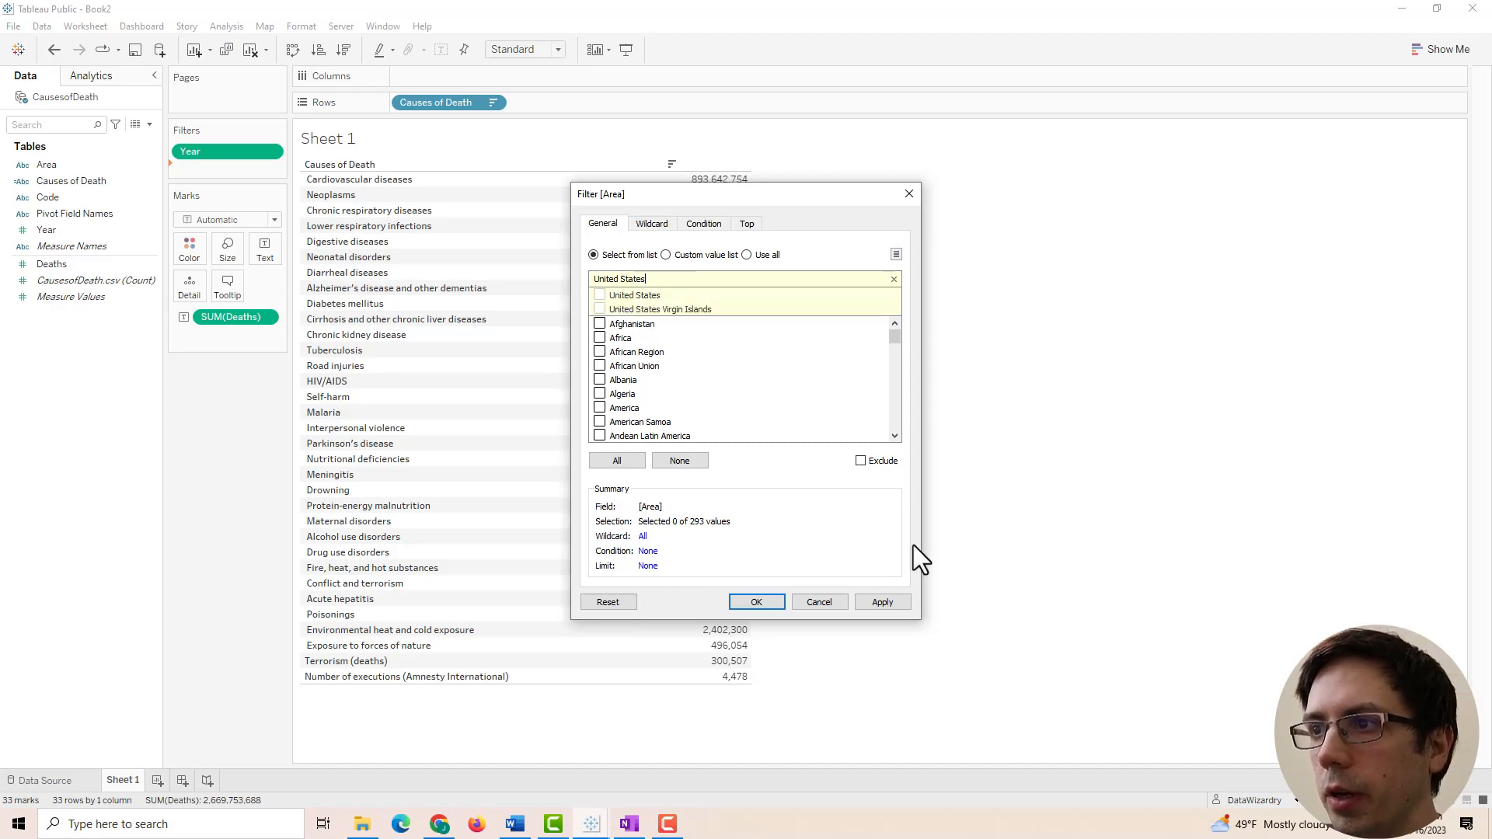
left_click(599, 294)
left_click(873, 605)
left_click(794, 605)
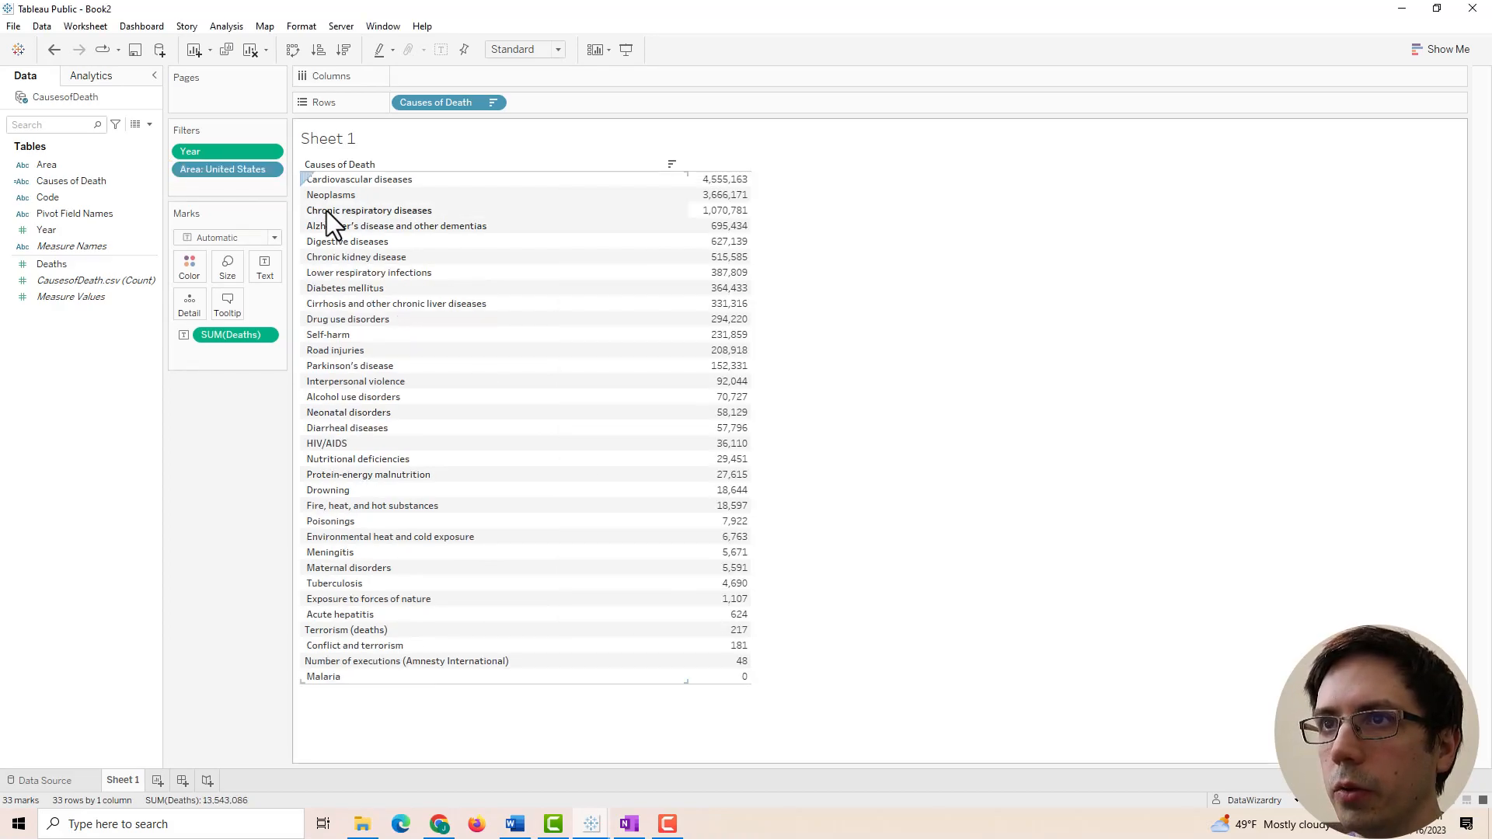
Set the sheet title to 'United States Deaths by Cause' with '2015-2019' on a second line.
double_click(346, 151)
key("ctrl+a")
type("United States ")
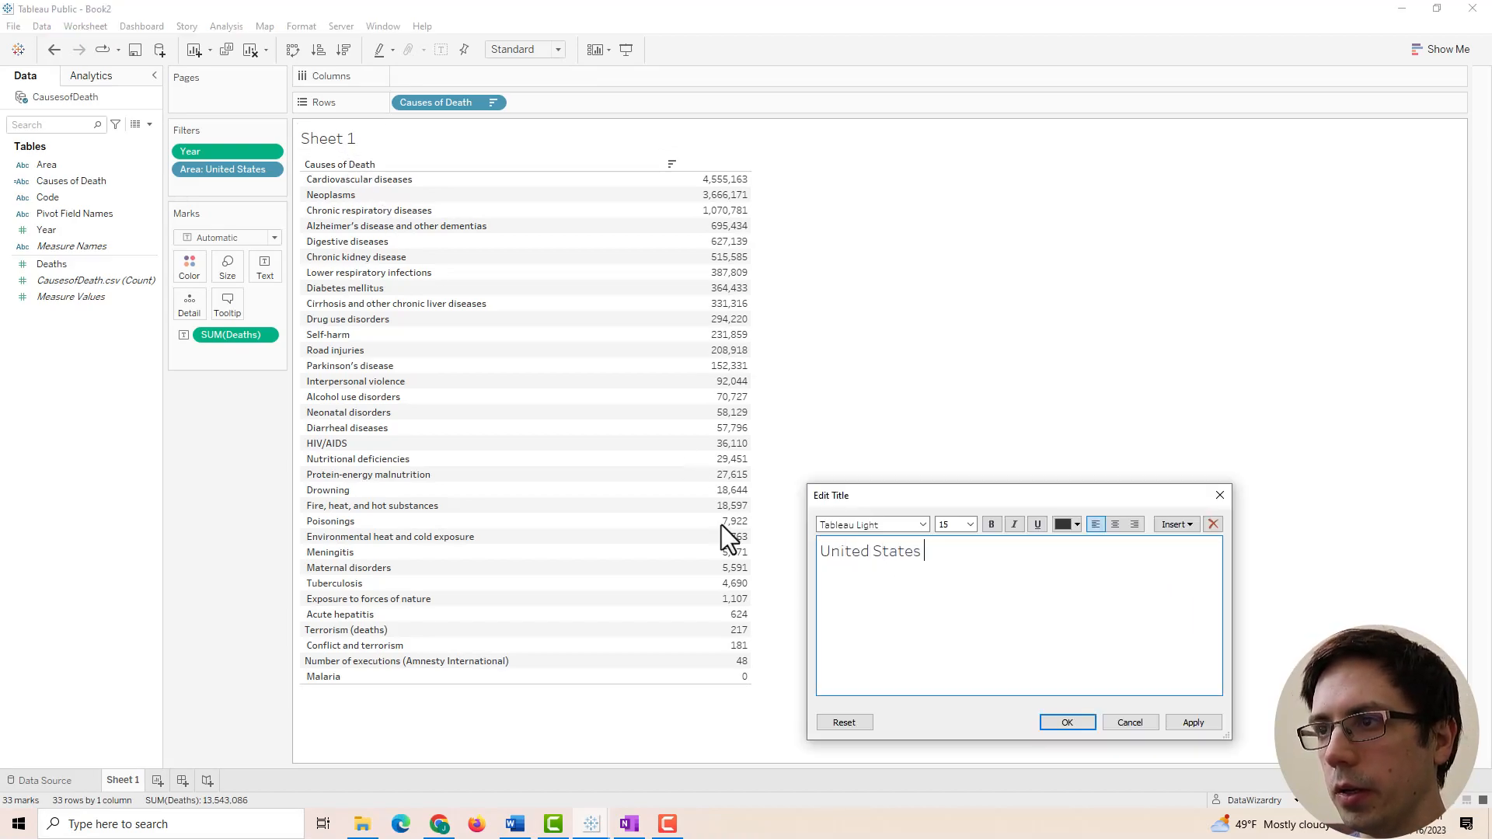
type("Deaths by Cause")
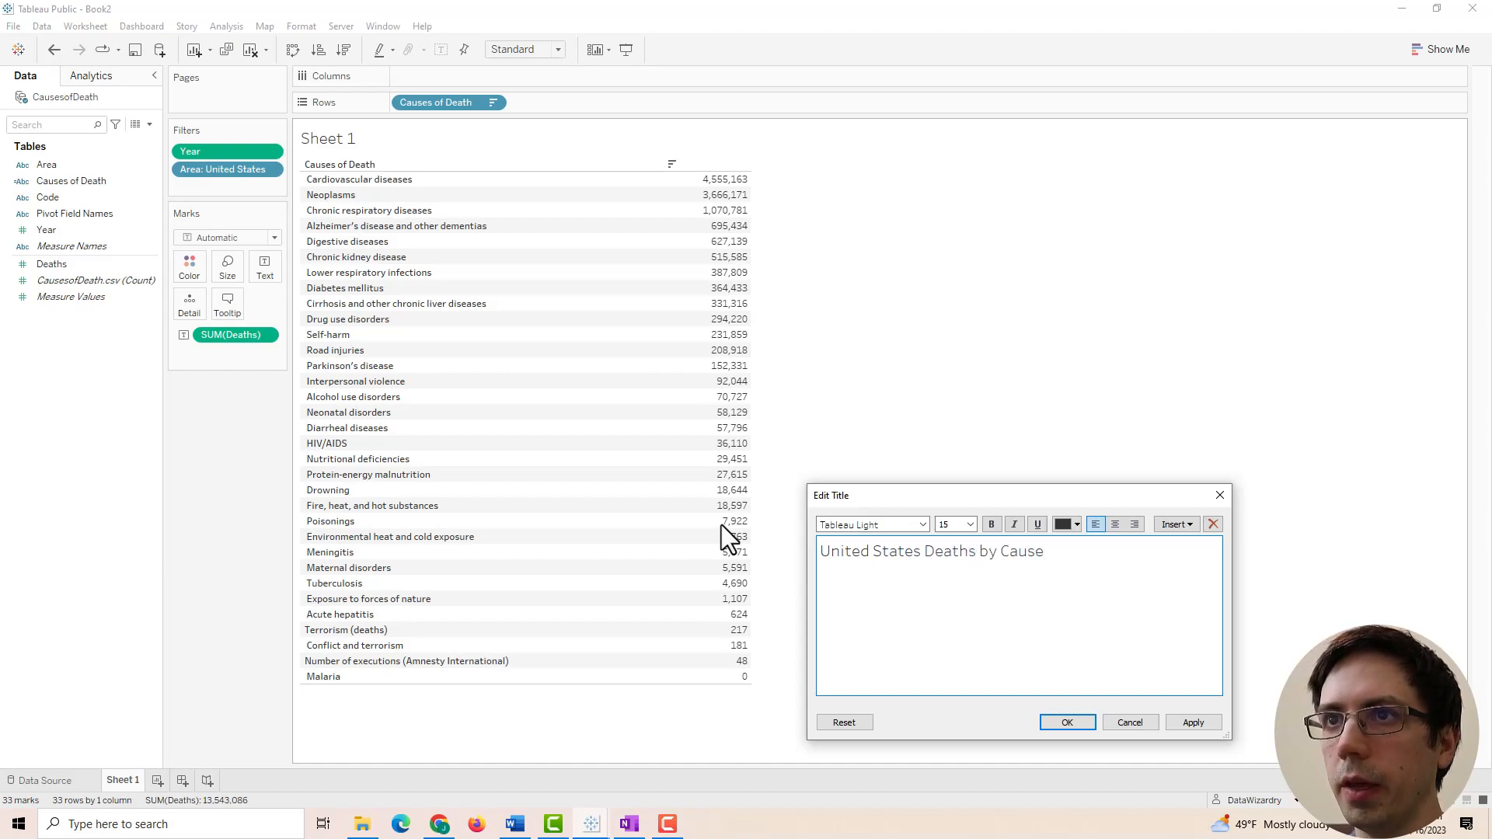
key("Return")
type("2015-2019")
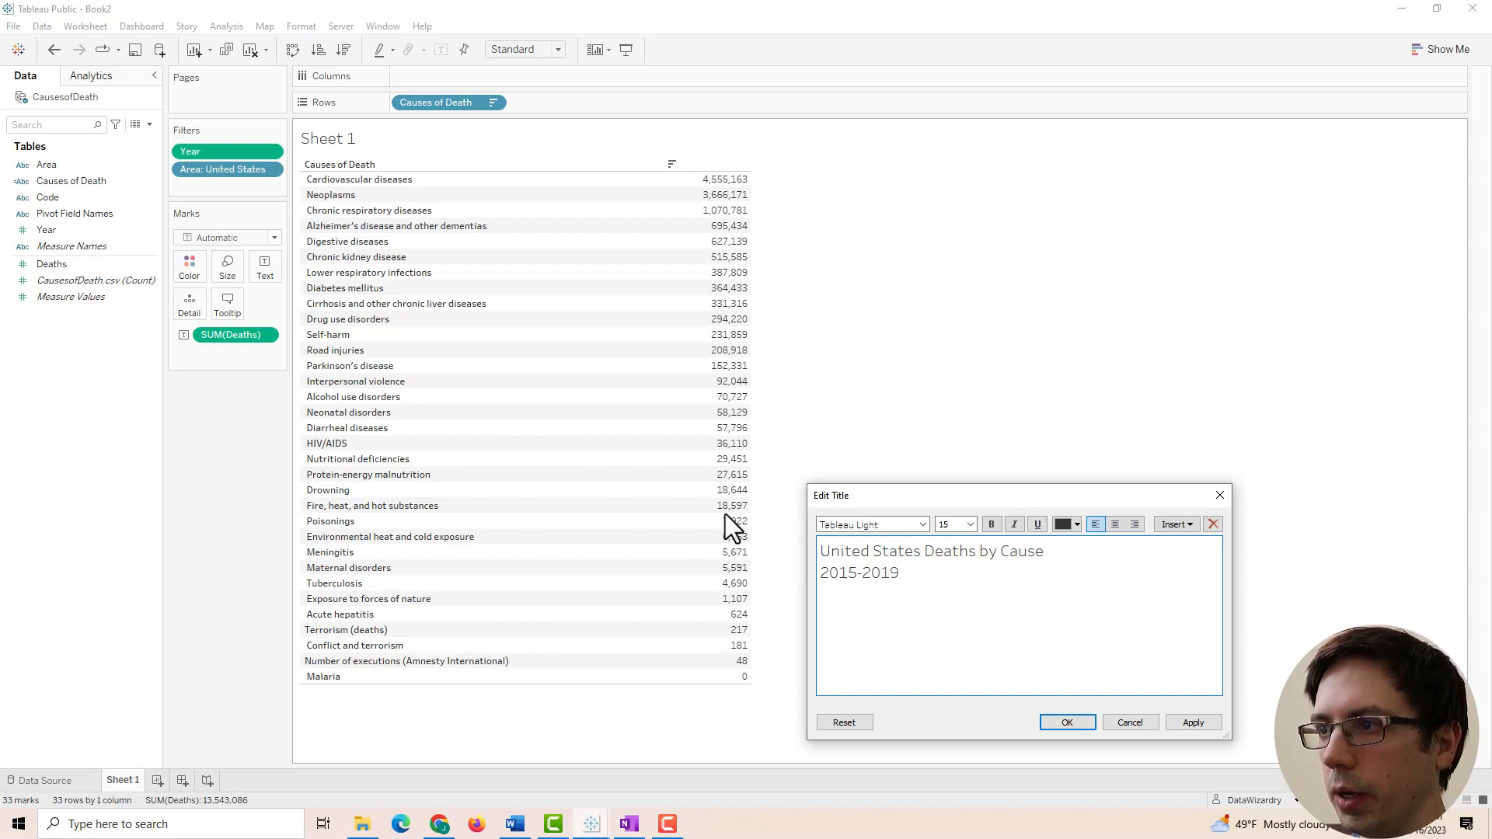
left_click(1193, 722)
left_click(1067, 722)
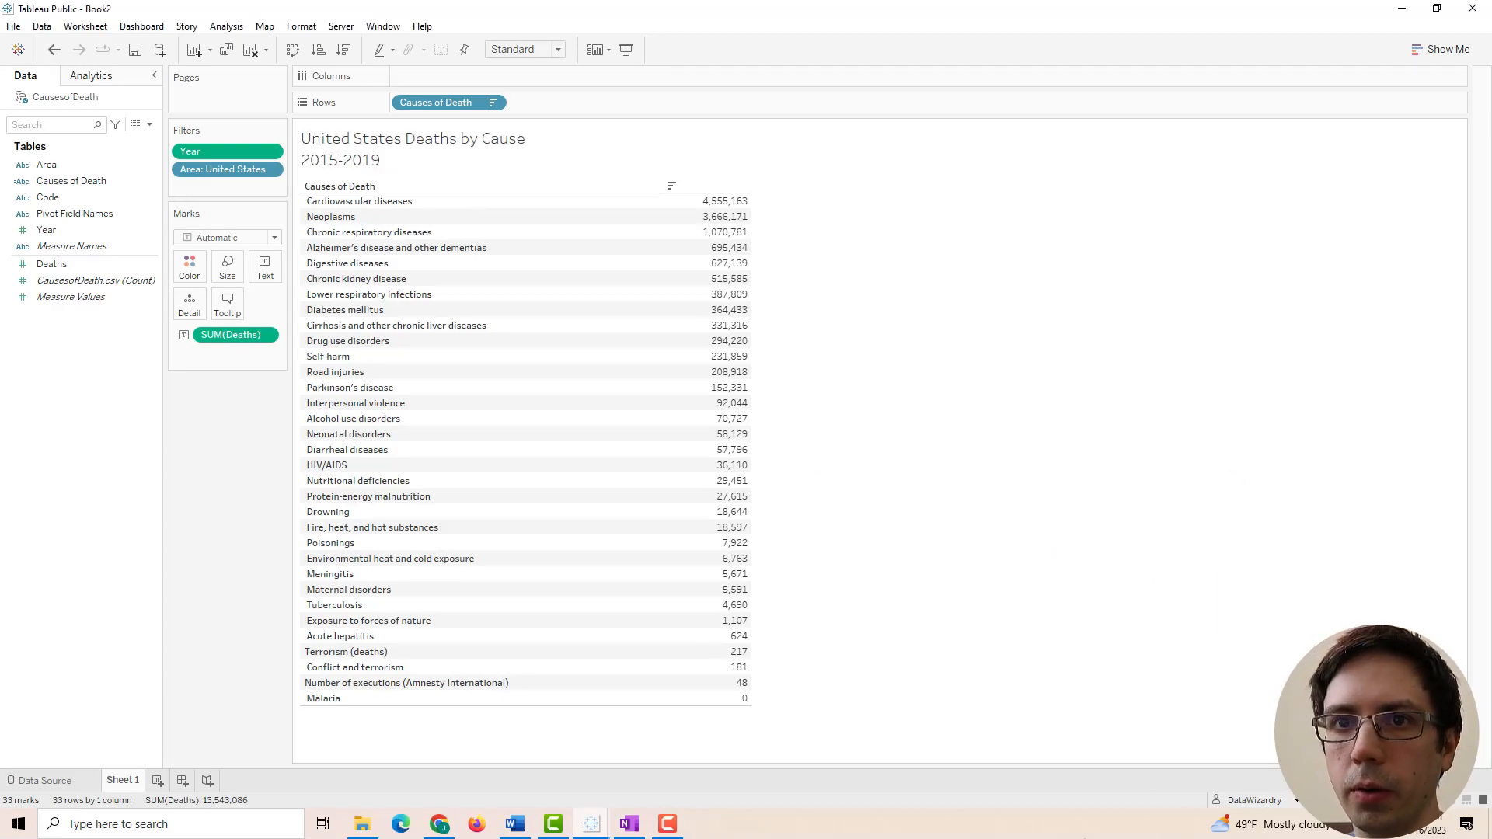
Convert the table to a bar chart with Deaths as the axis measure, and swap rows and columns to make the bars vertical.
left_click(232, 242)
left_click(226, 272)
left_click_drag(231, 333, 231, 463)
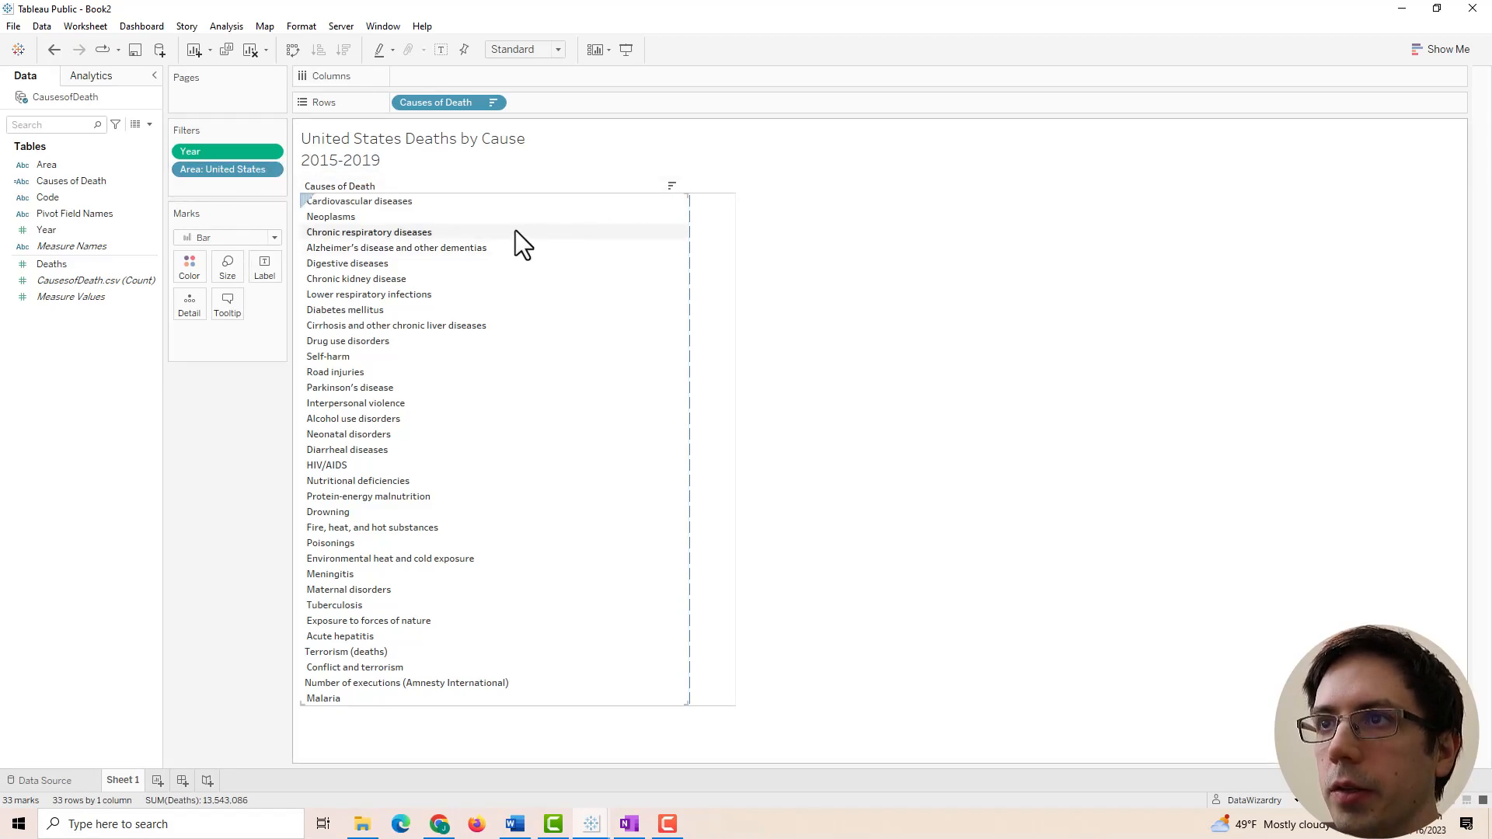
left_click(1441, 49)
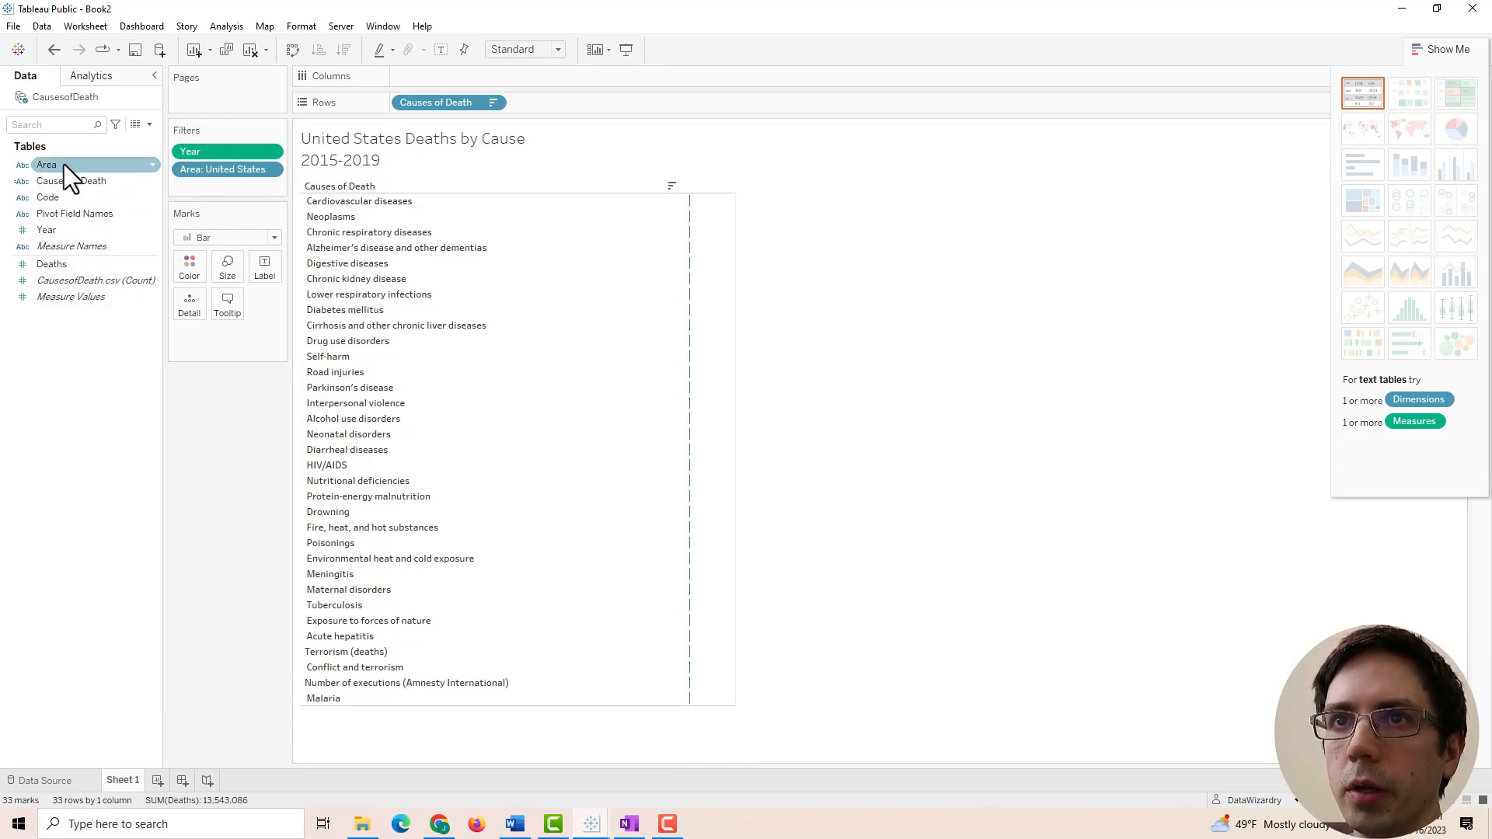
left_click_drag(58, 265, 447, 76)
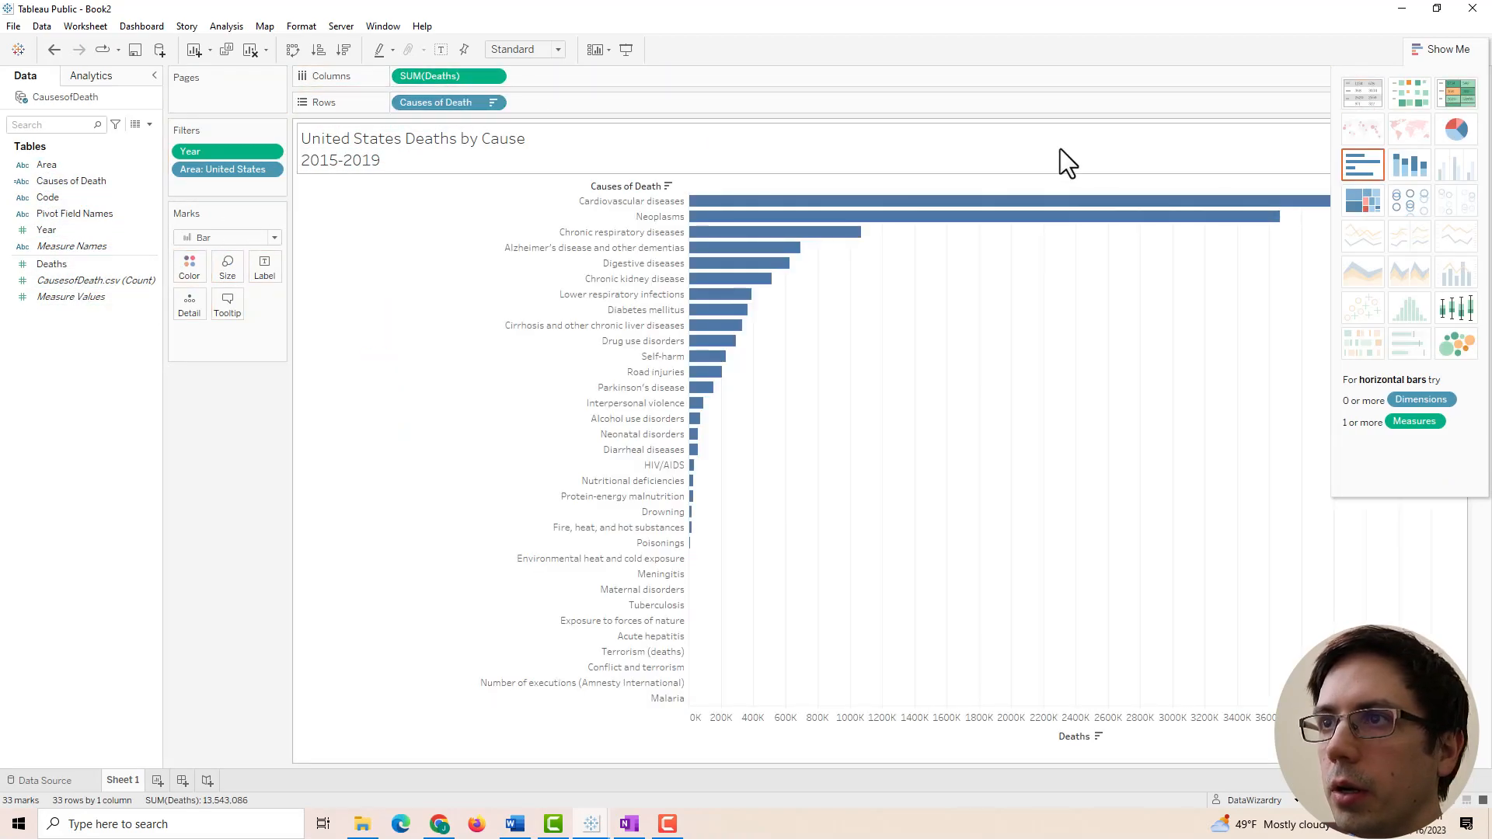
left_click(1426, 51)
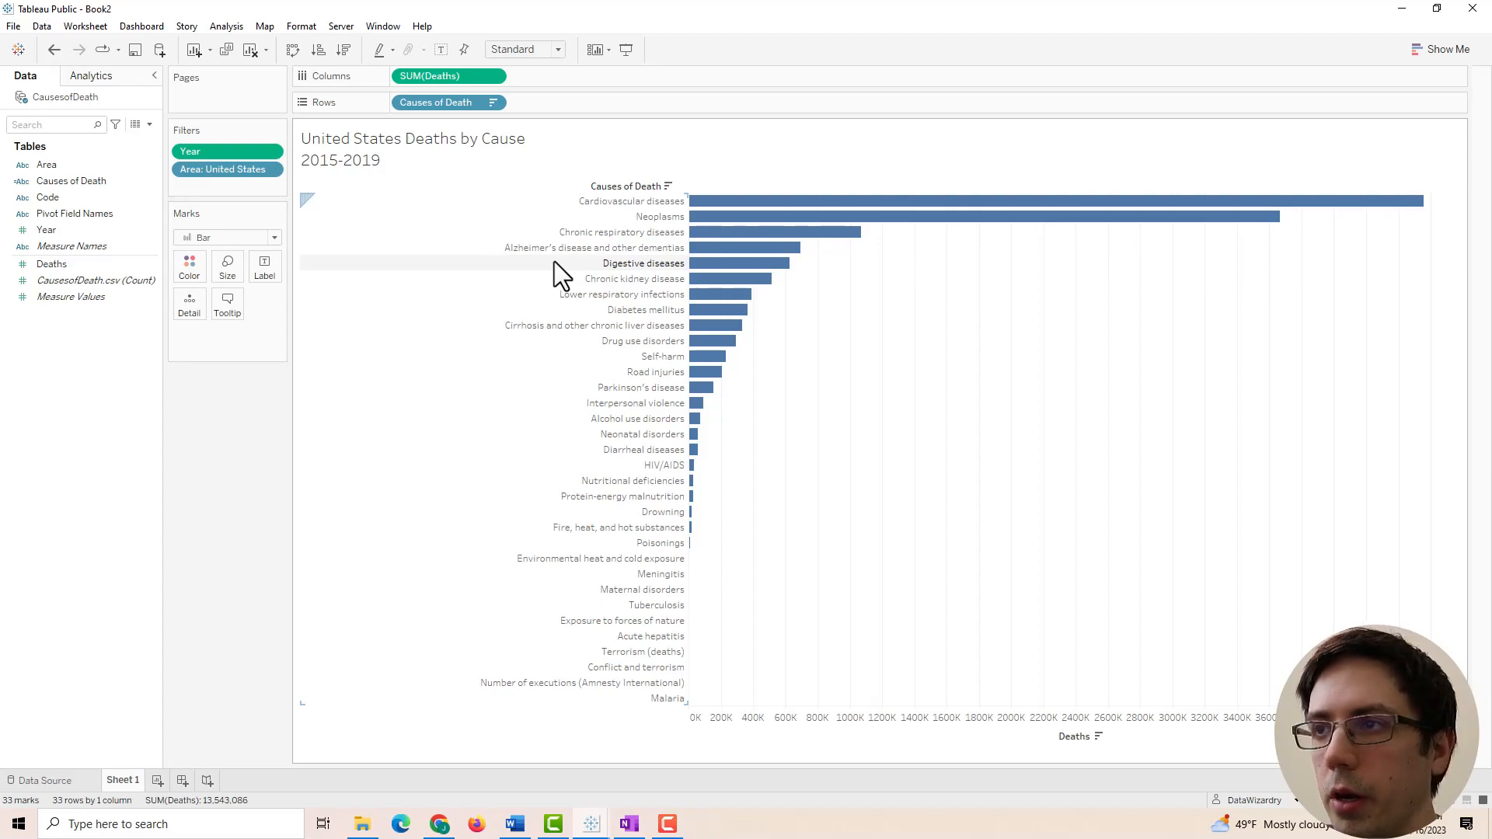
left_click(292, 49)
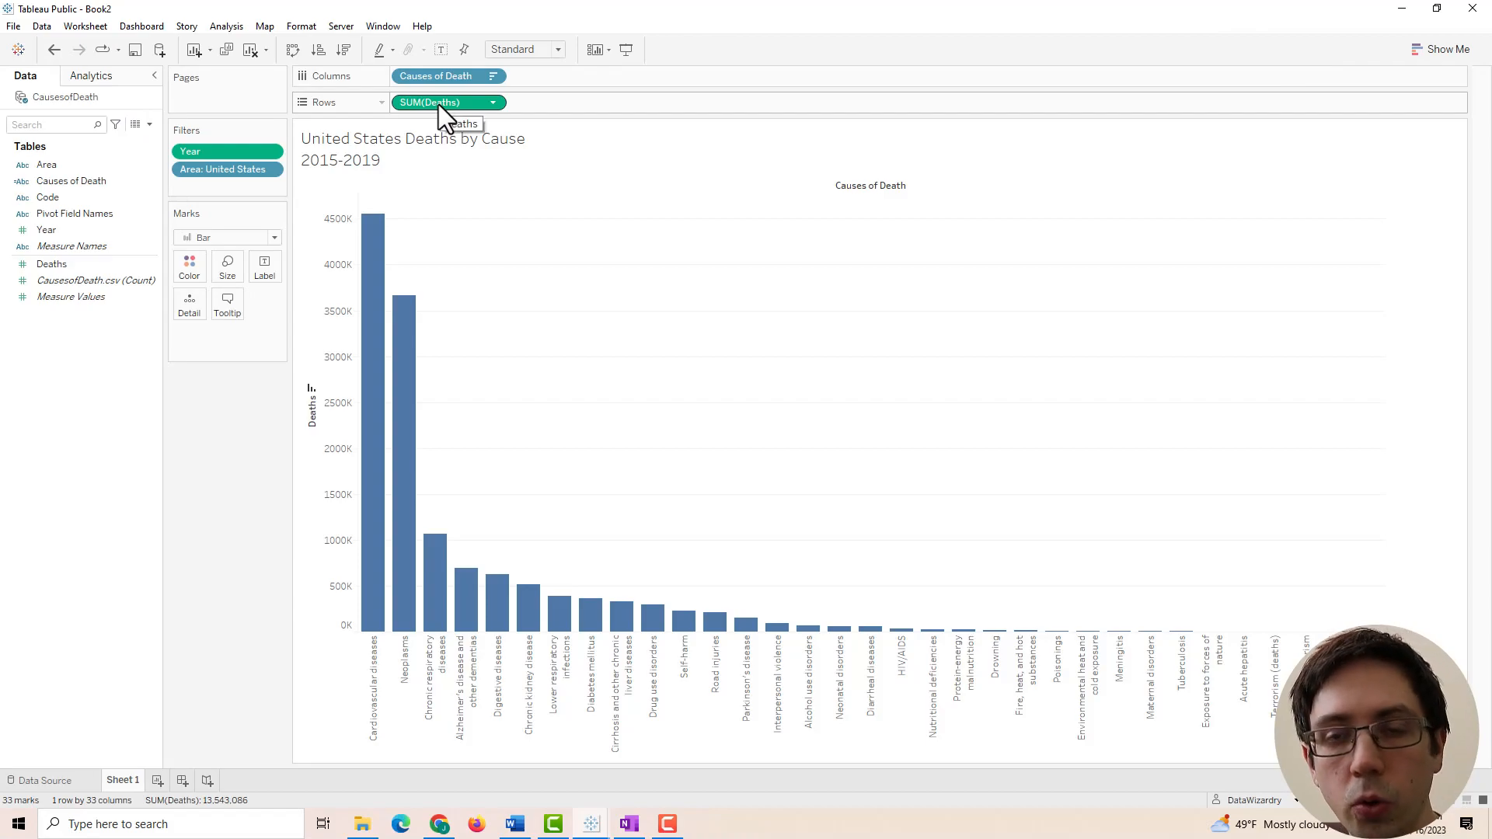
Duplicate the SUM(Deaths) measure on Rows and combine the two measures on a dual axis.
key("ctrl")
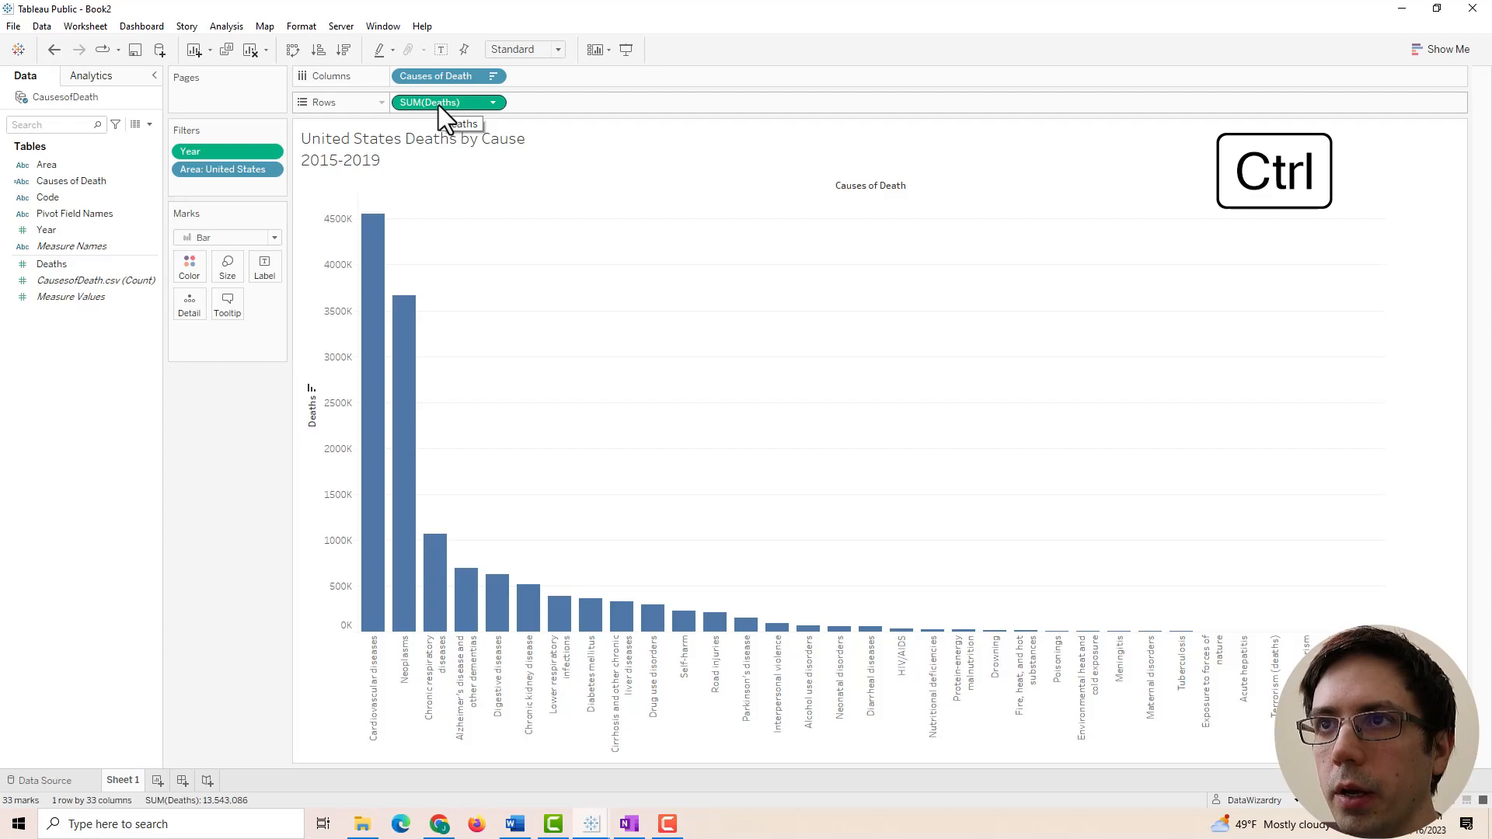
left_click_drag(439, 105, 571, 104)
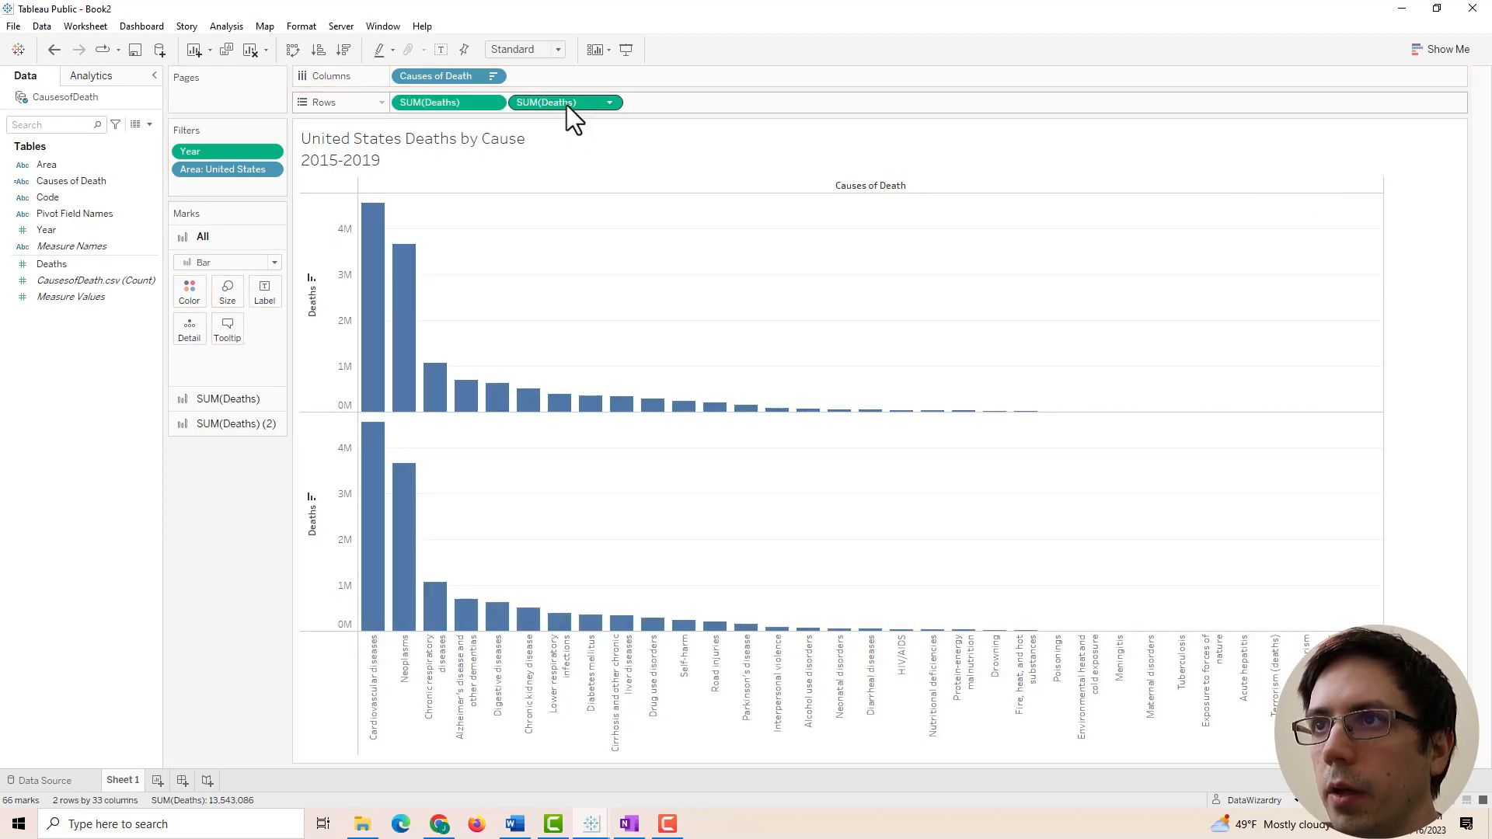
right_click(567, 106)
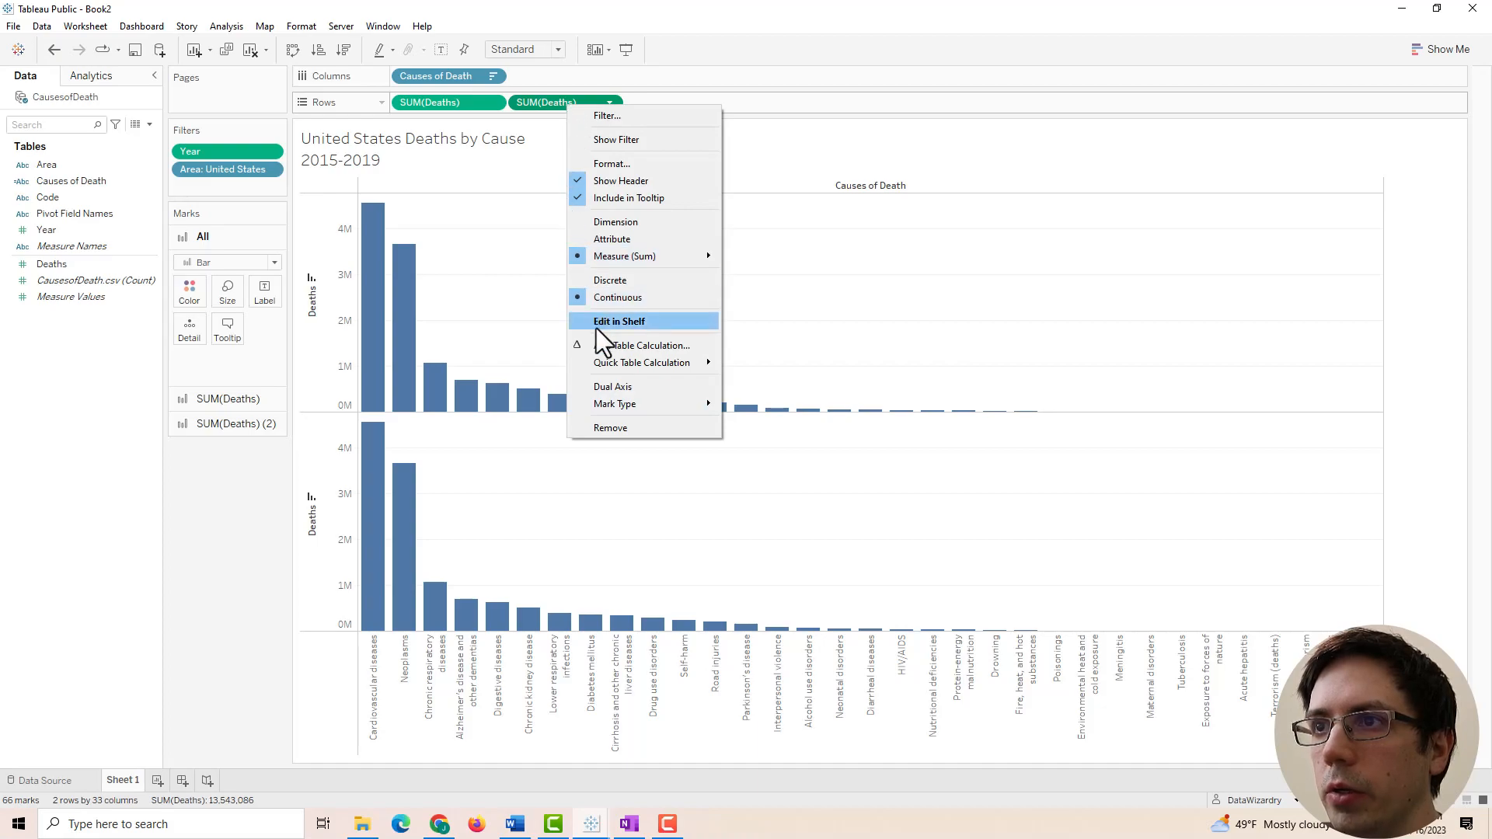
left_click(617, 385)
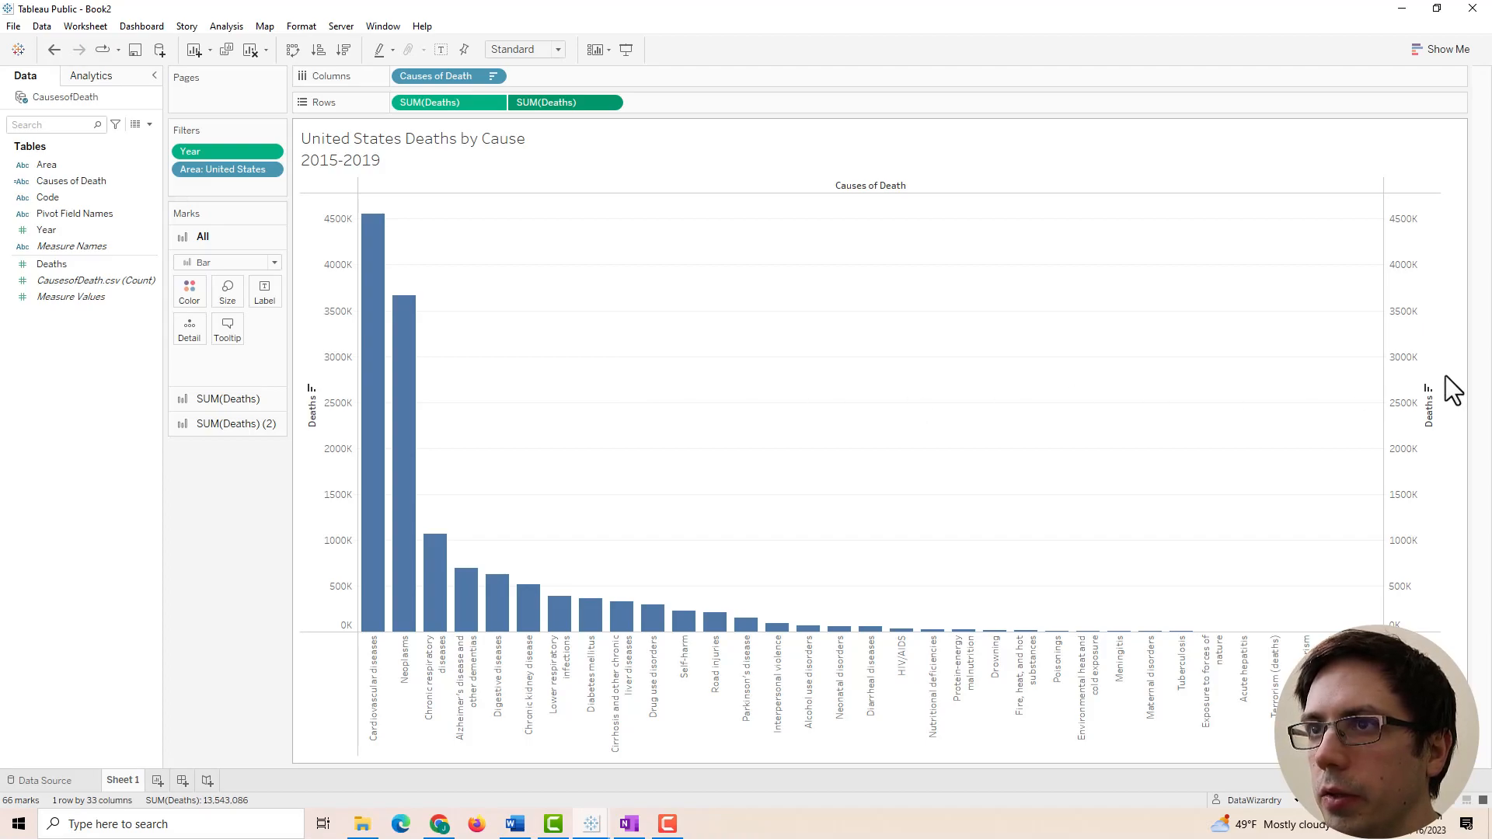
Add a Running Total table calculation to the second SUM(Deaths) measure on Rows.
right_click(547, 107)
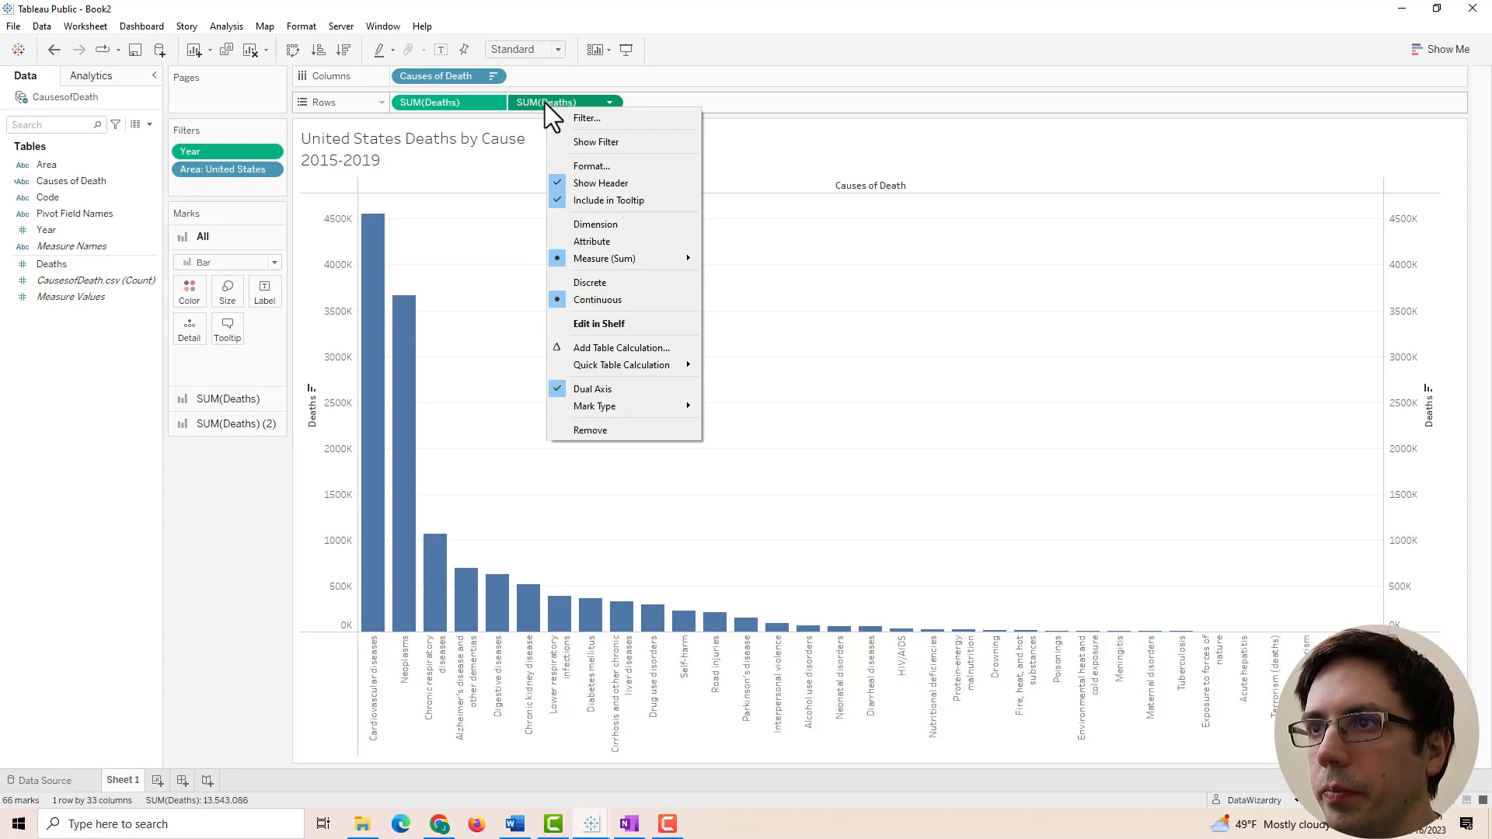
left_click(612, 345)
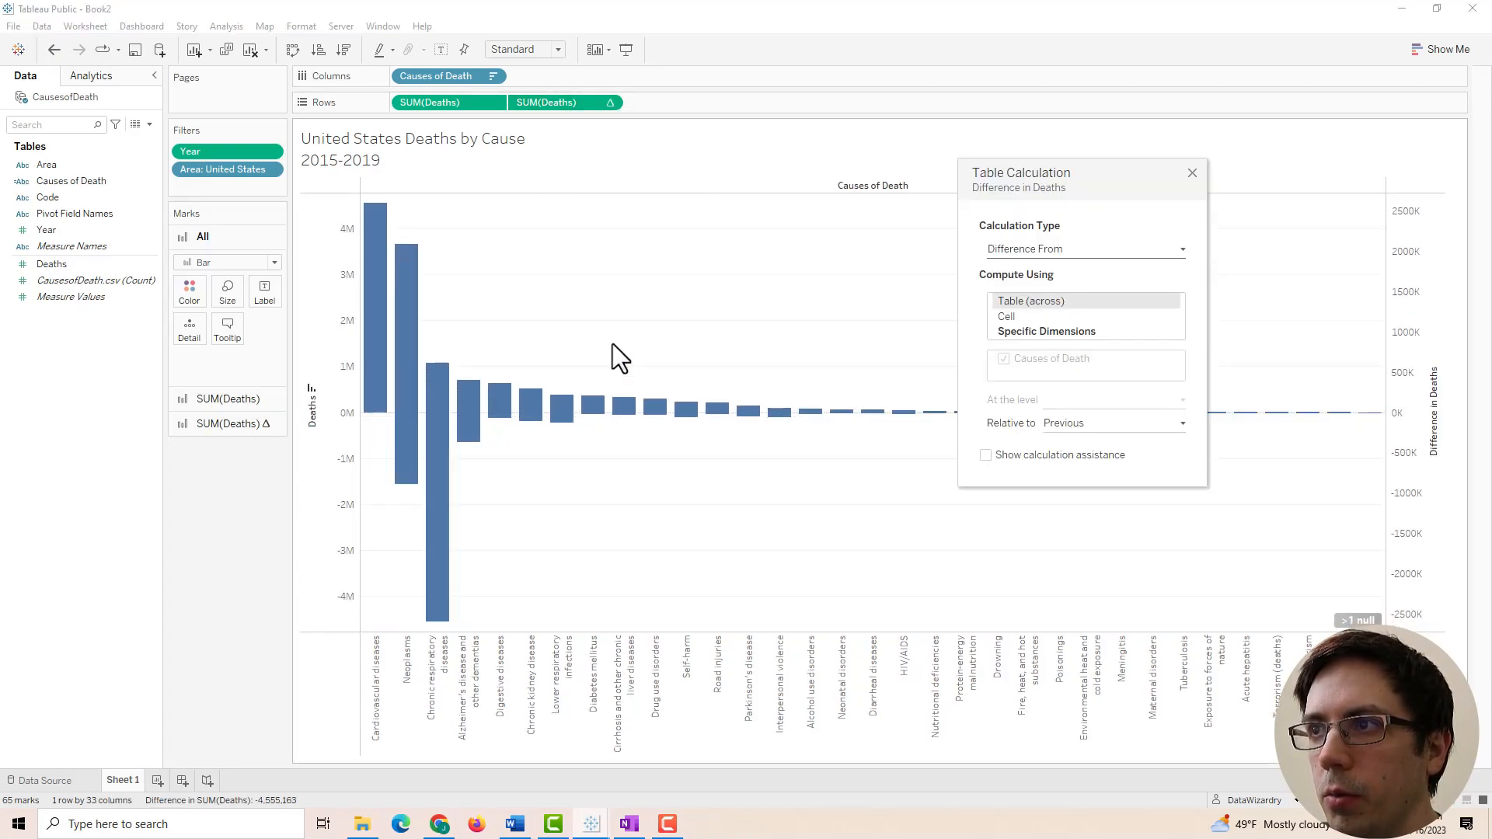
left_click(1042, 247)
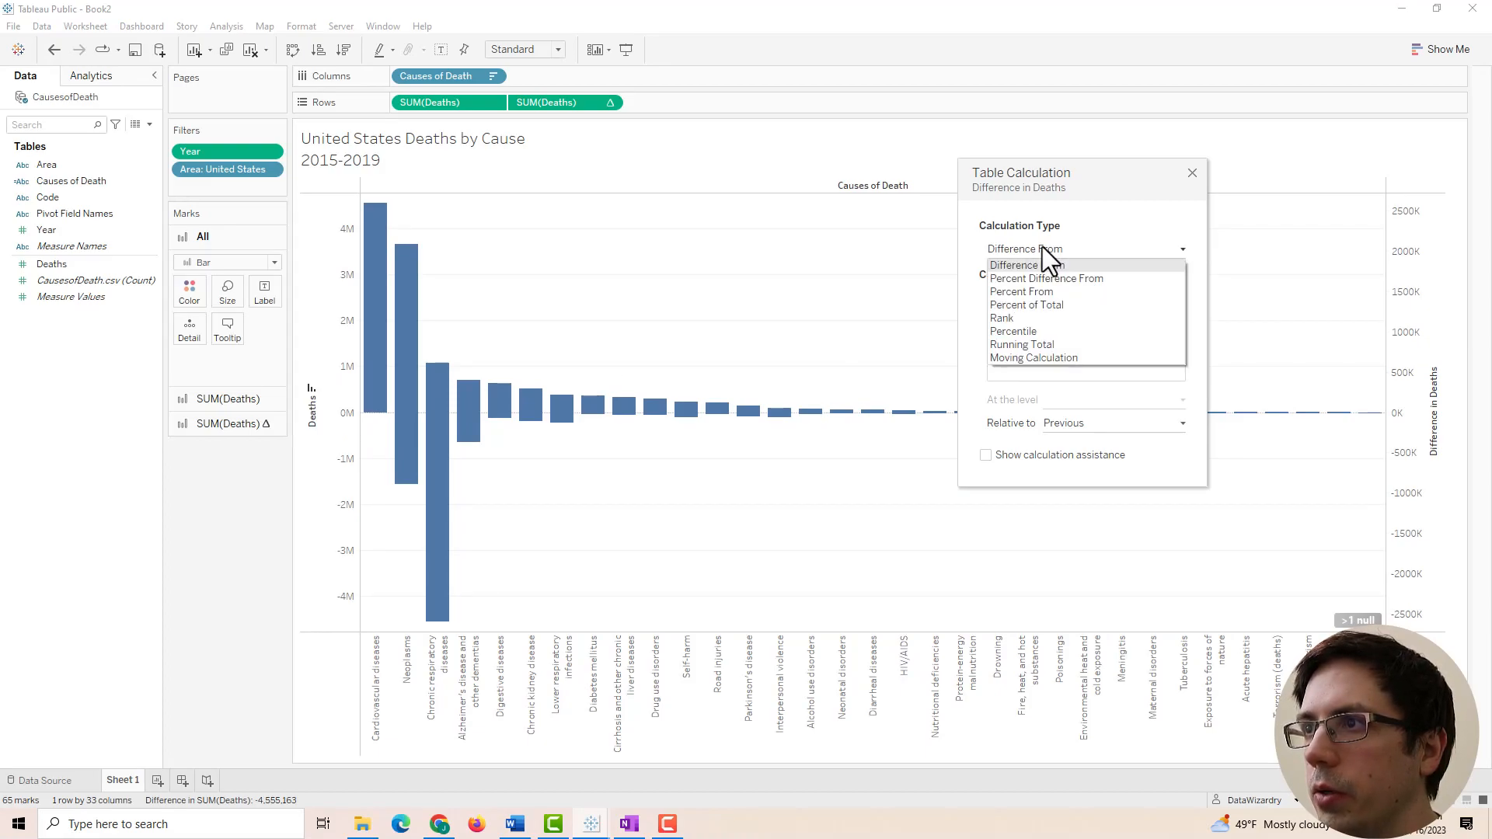
left_click(1026, 344)
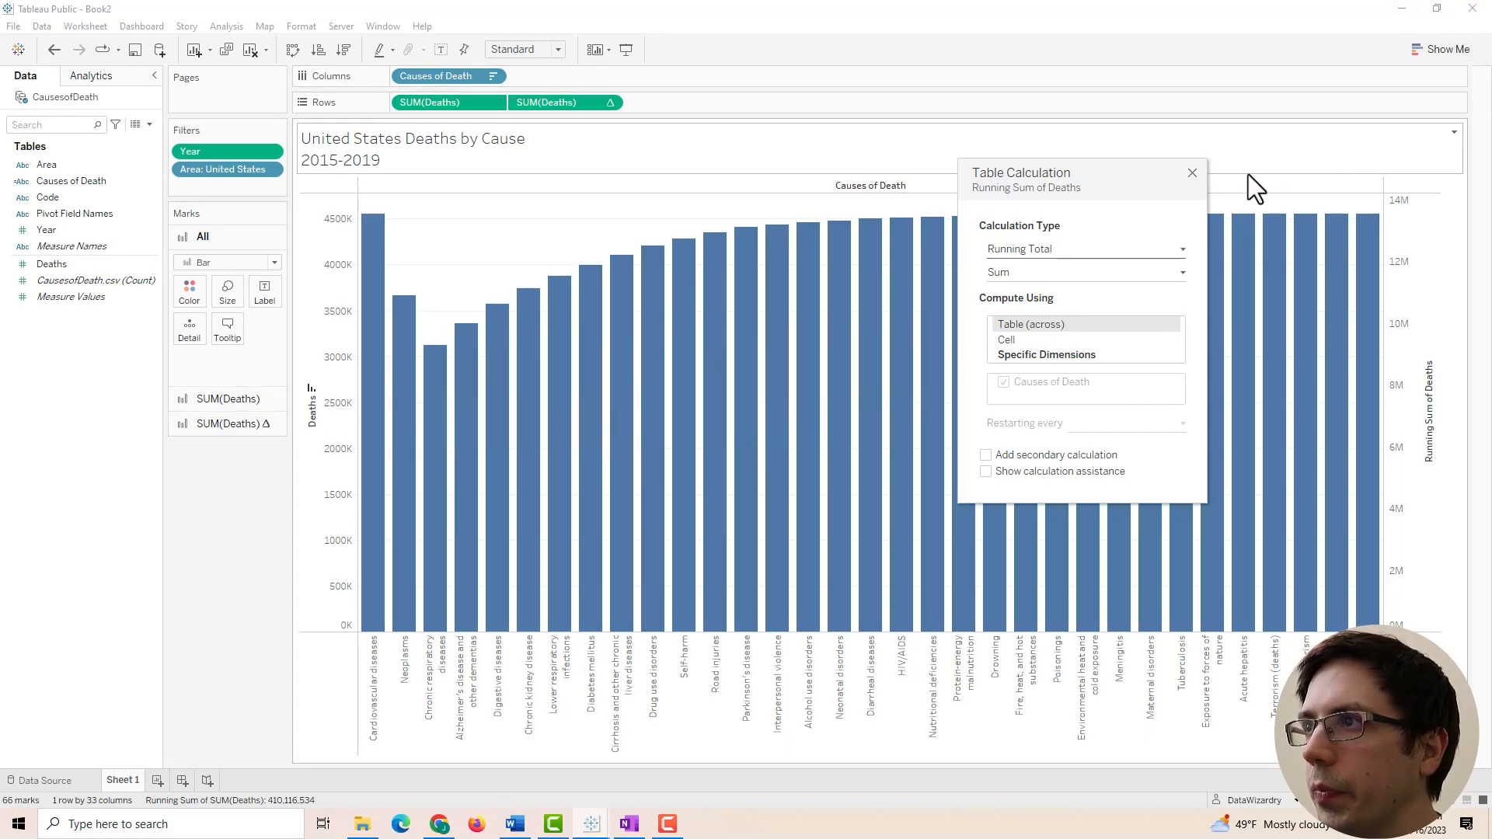
left_click(1194, 172)
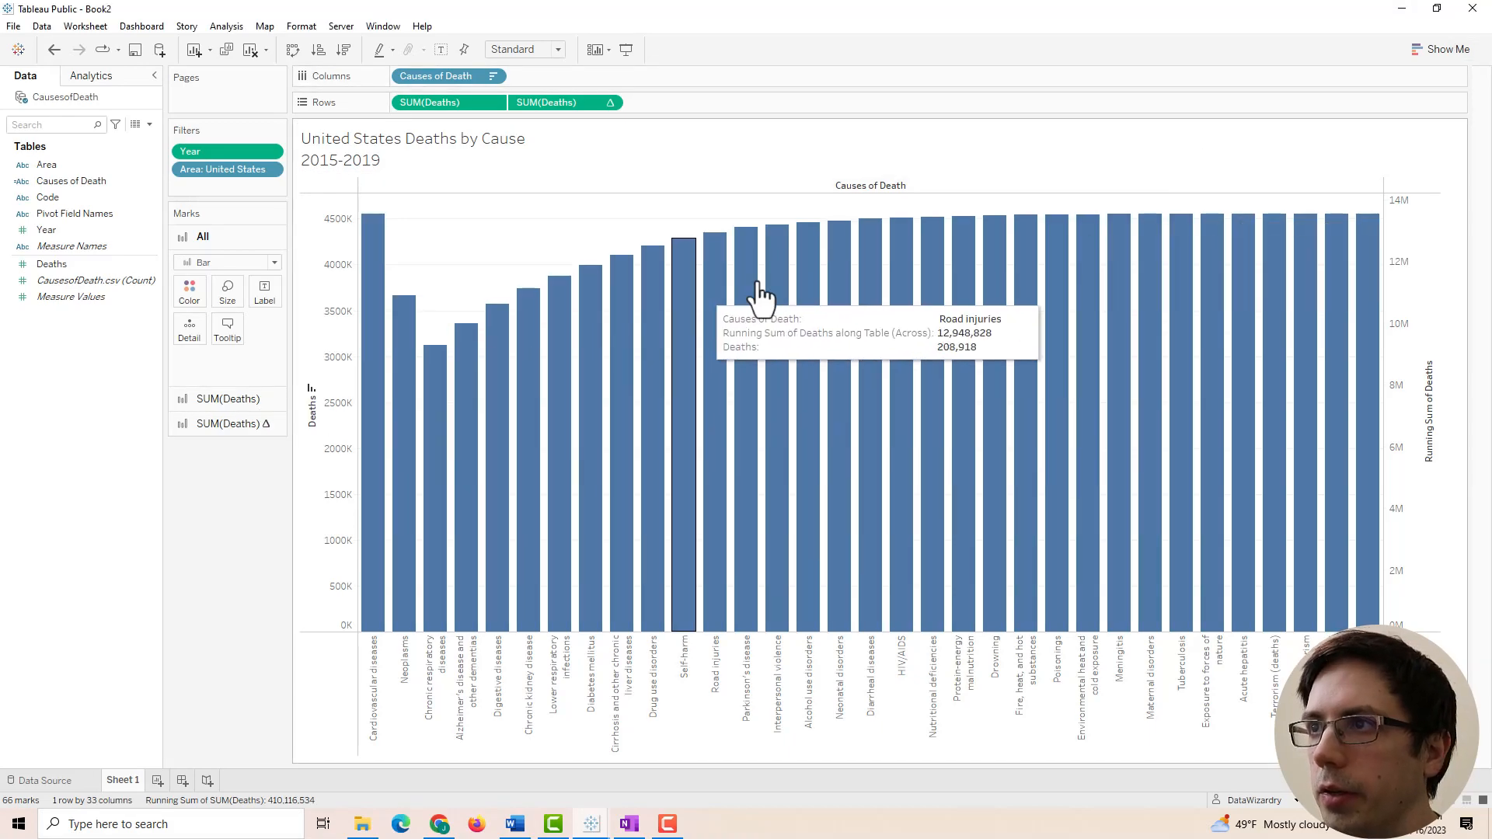
Change the mark type of the running-total SUM(Deaths) measure to Line.
left_click(227, 421)
left_click(222, 311)
left_click(200, 364)
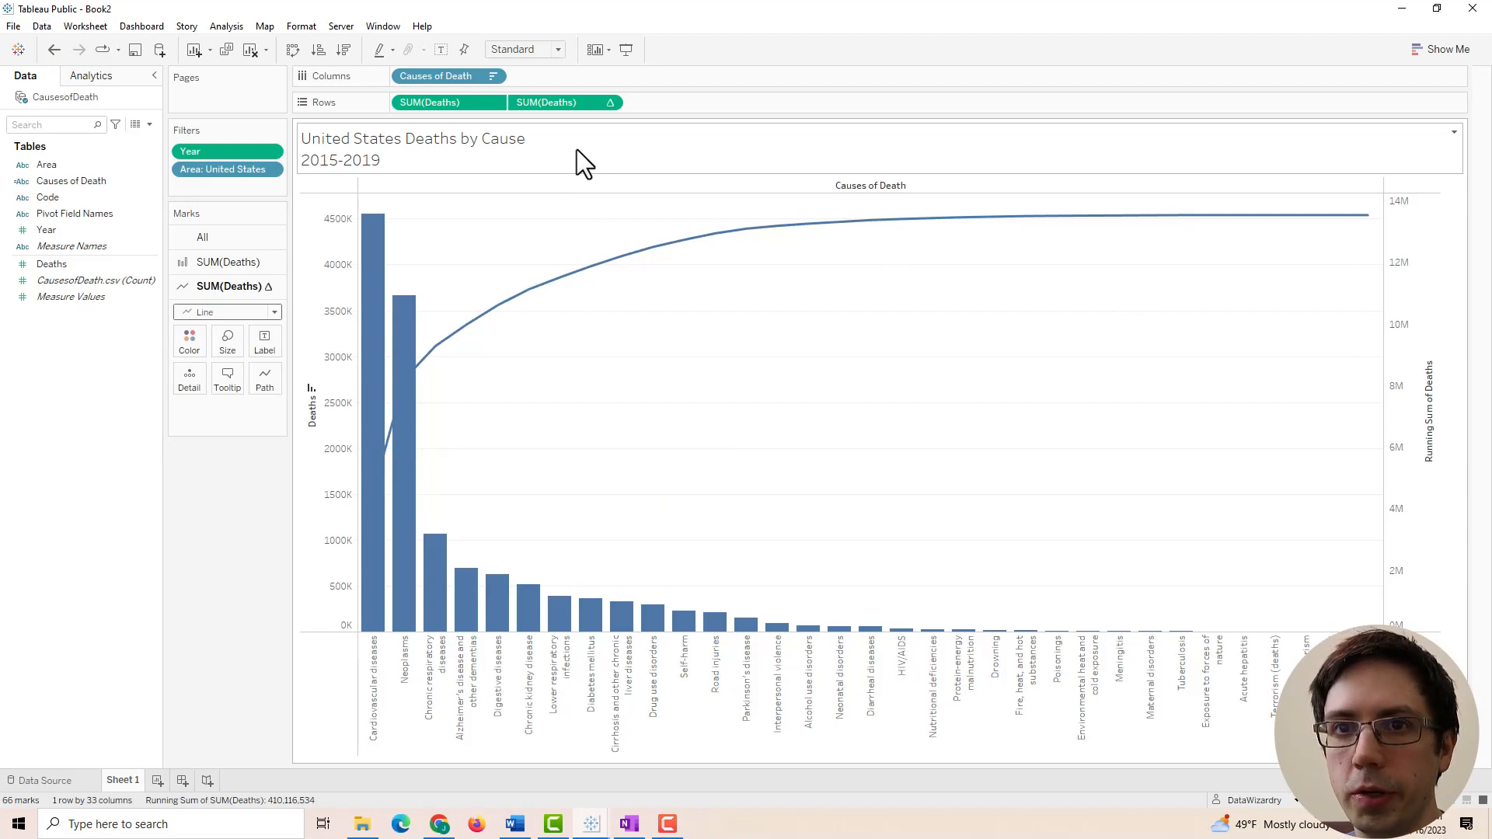
Add a secondary Percent of Total calculation to the running total of deaths.
right_click(552, 104)
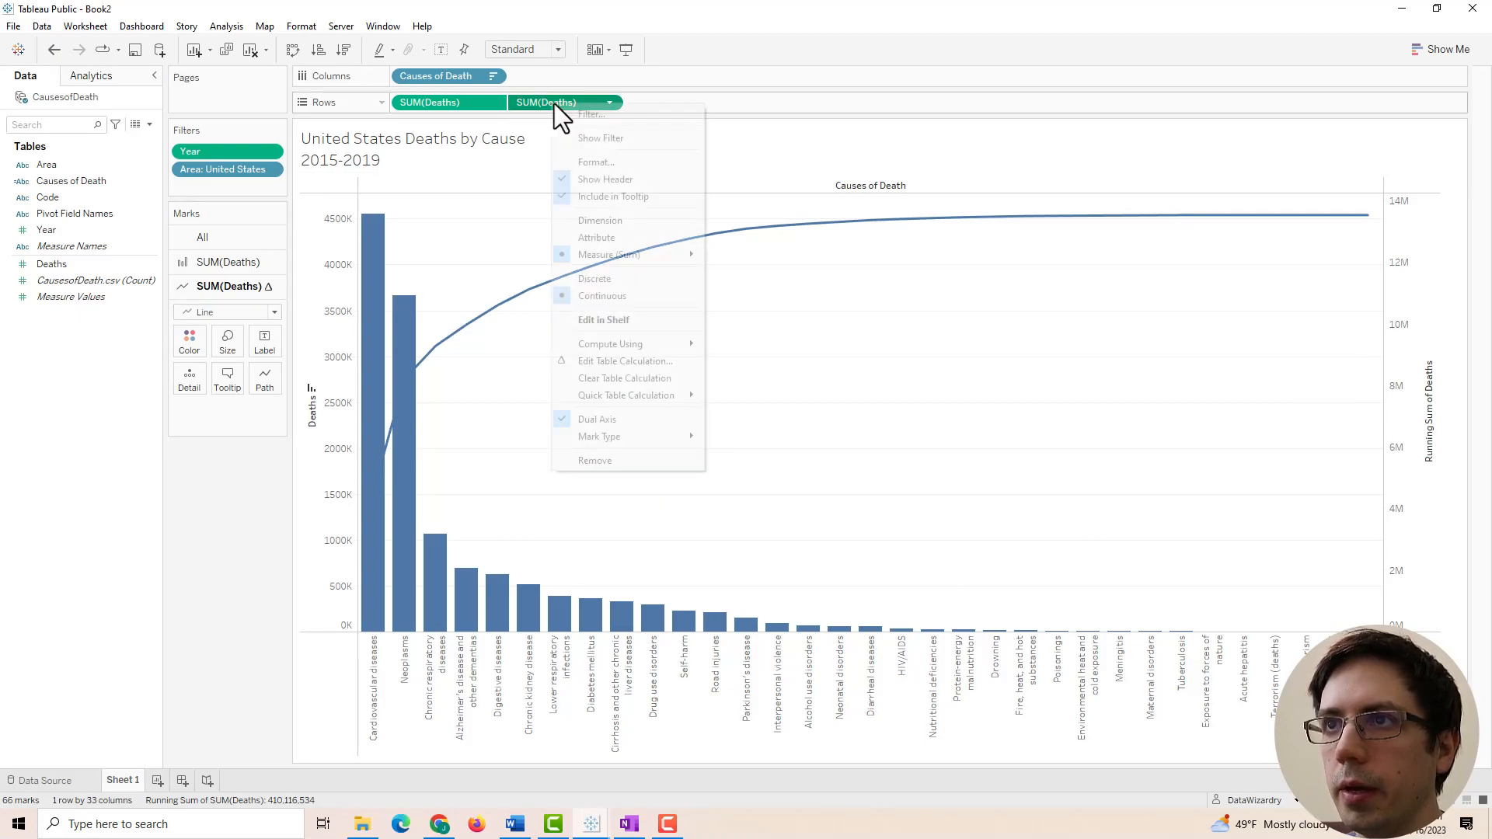
left_click(627, 361)
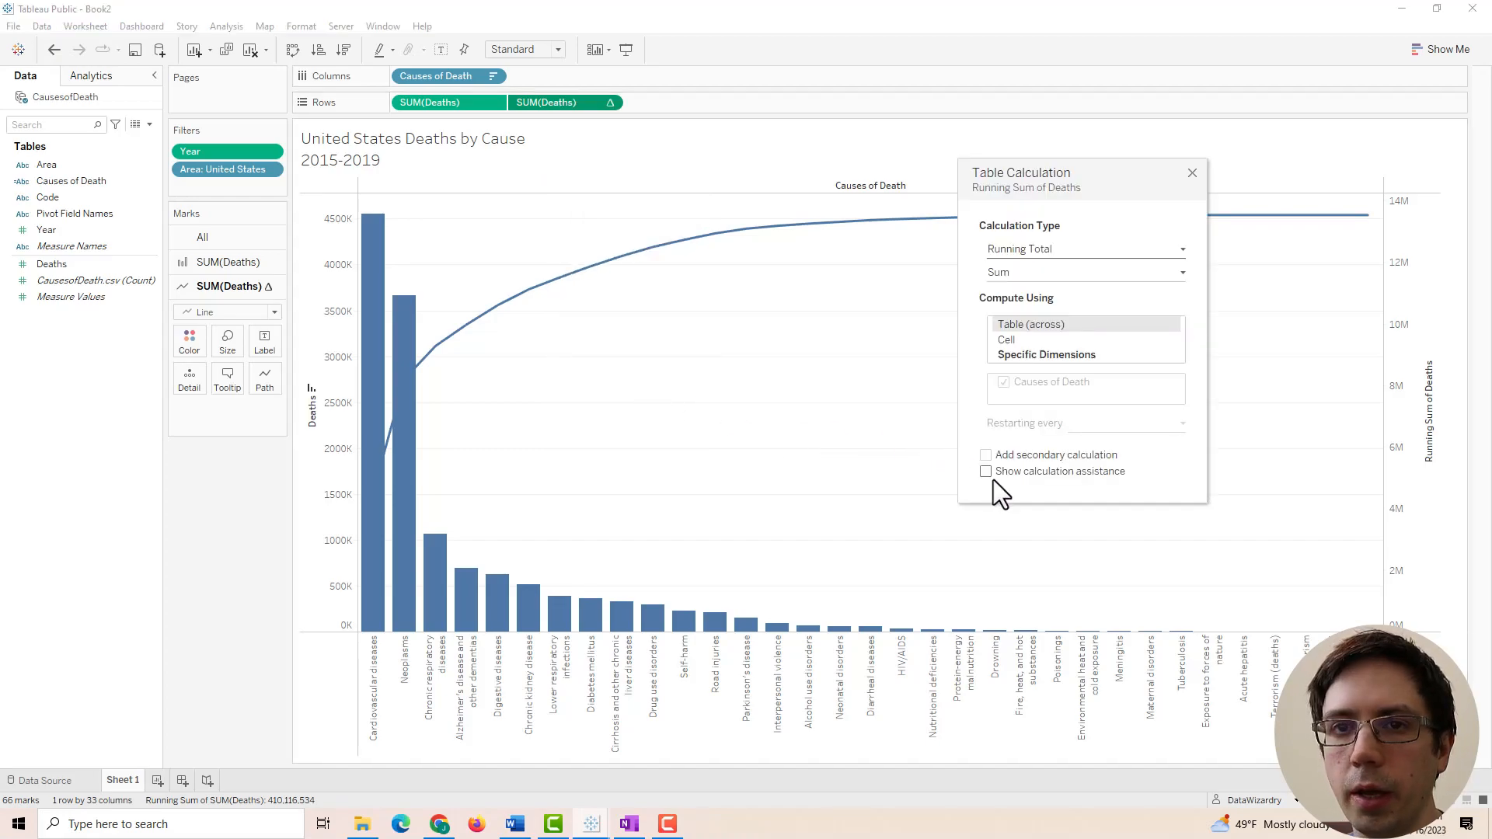
left_click(985, 455)
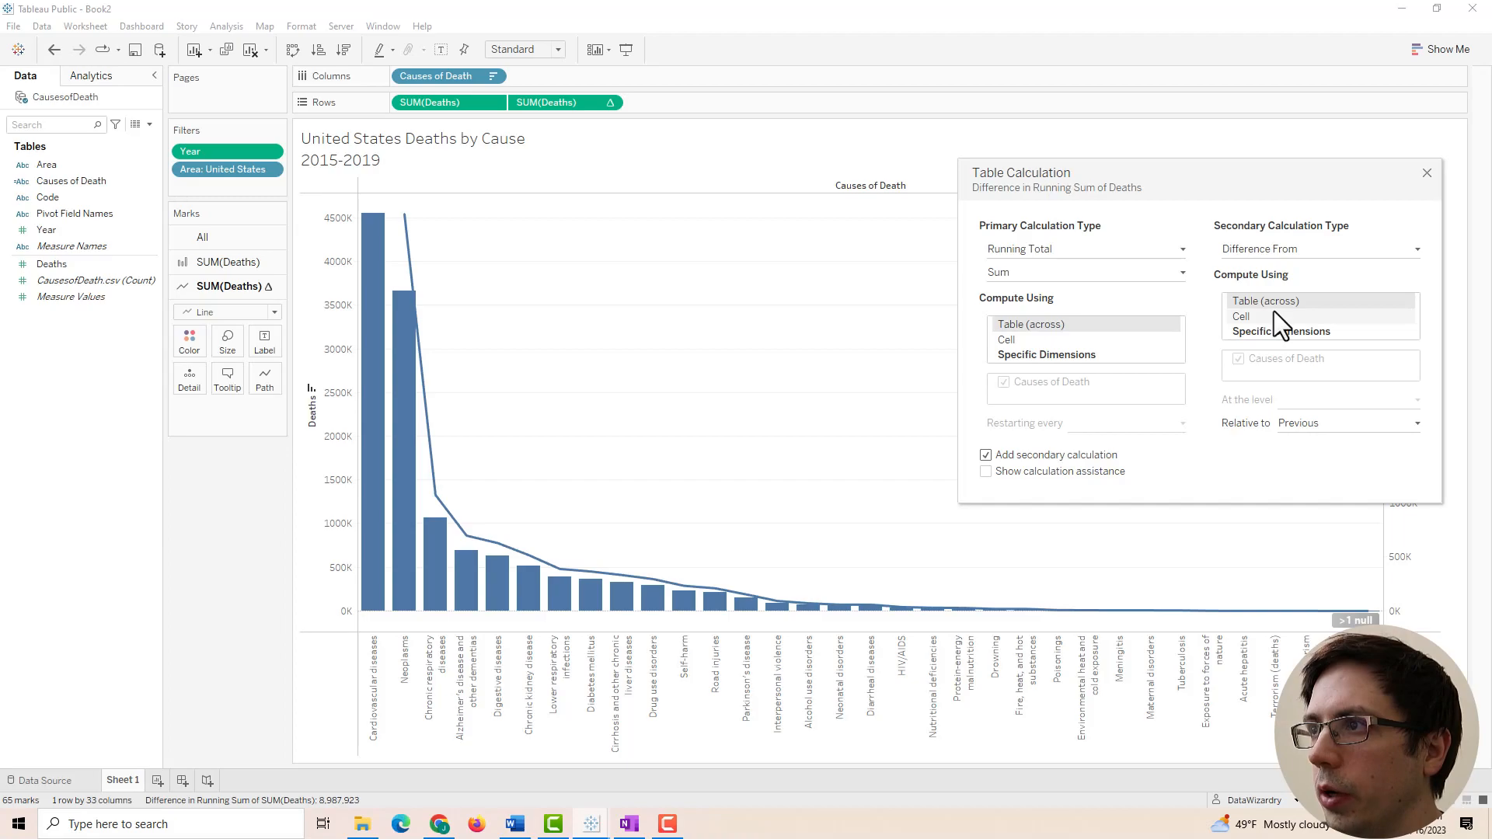
left_click(1266, 252)
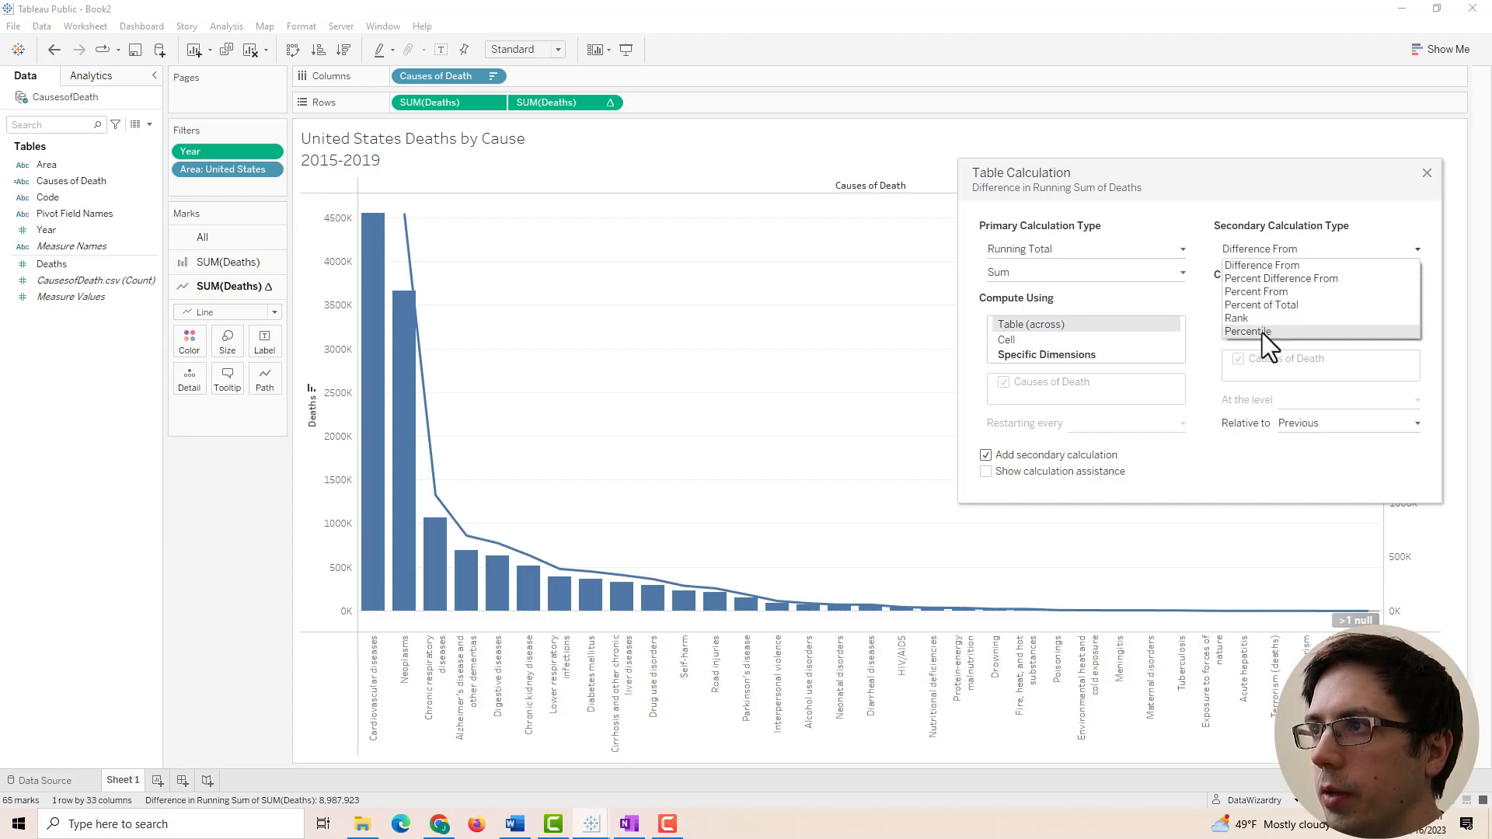
left_click(1261, 308)
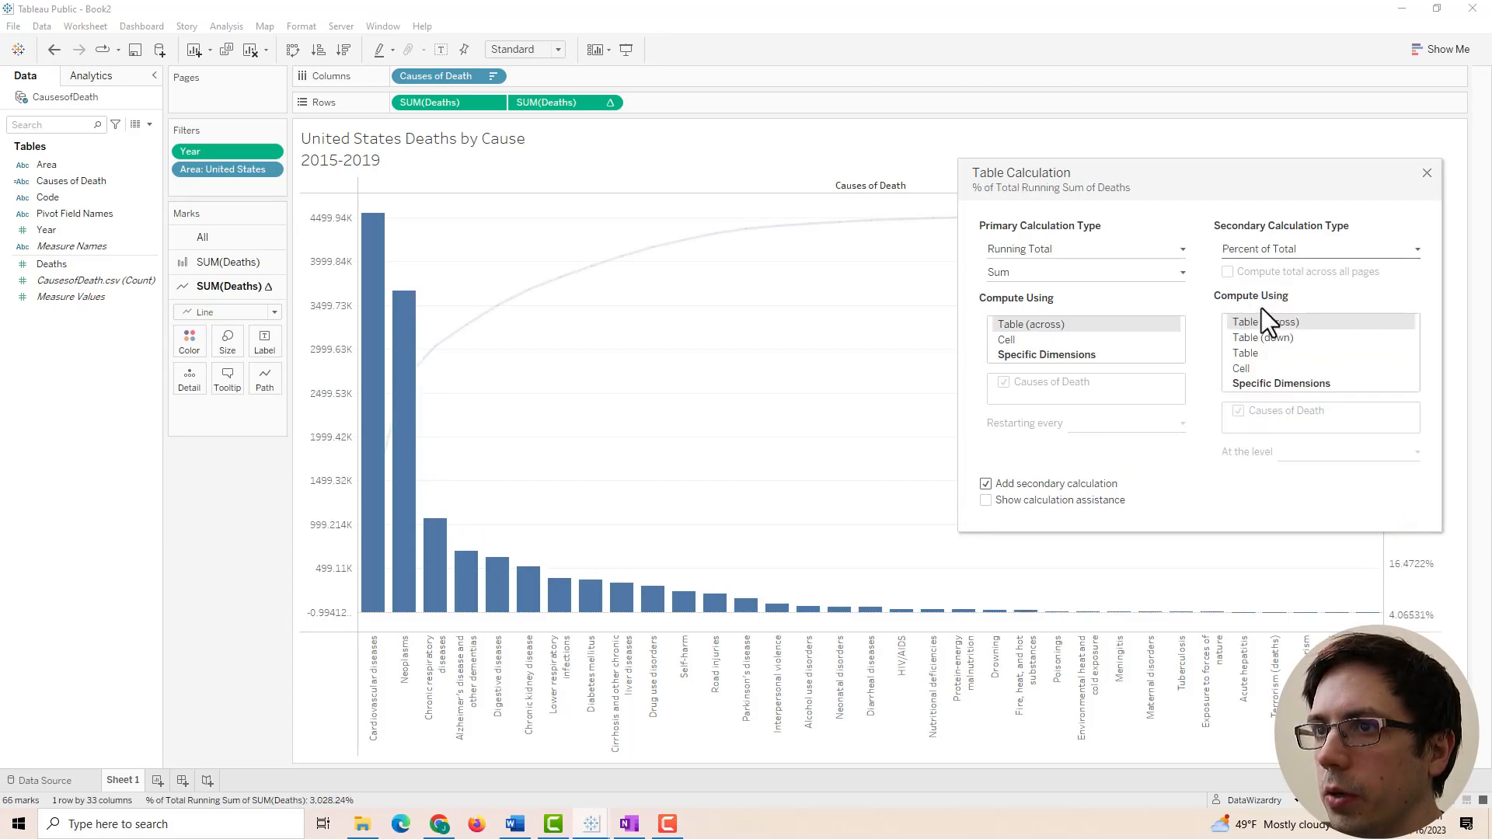
left_click(1426, 173)
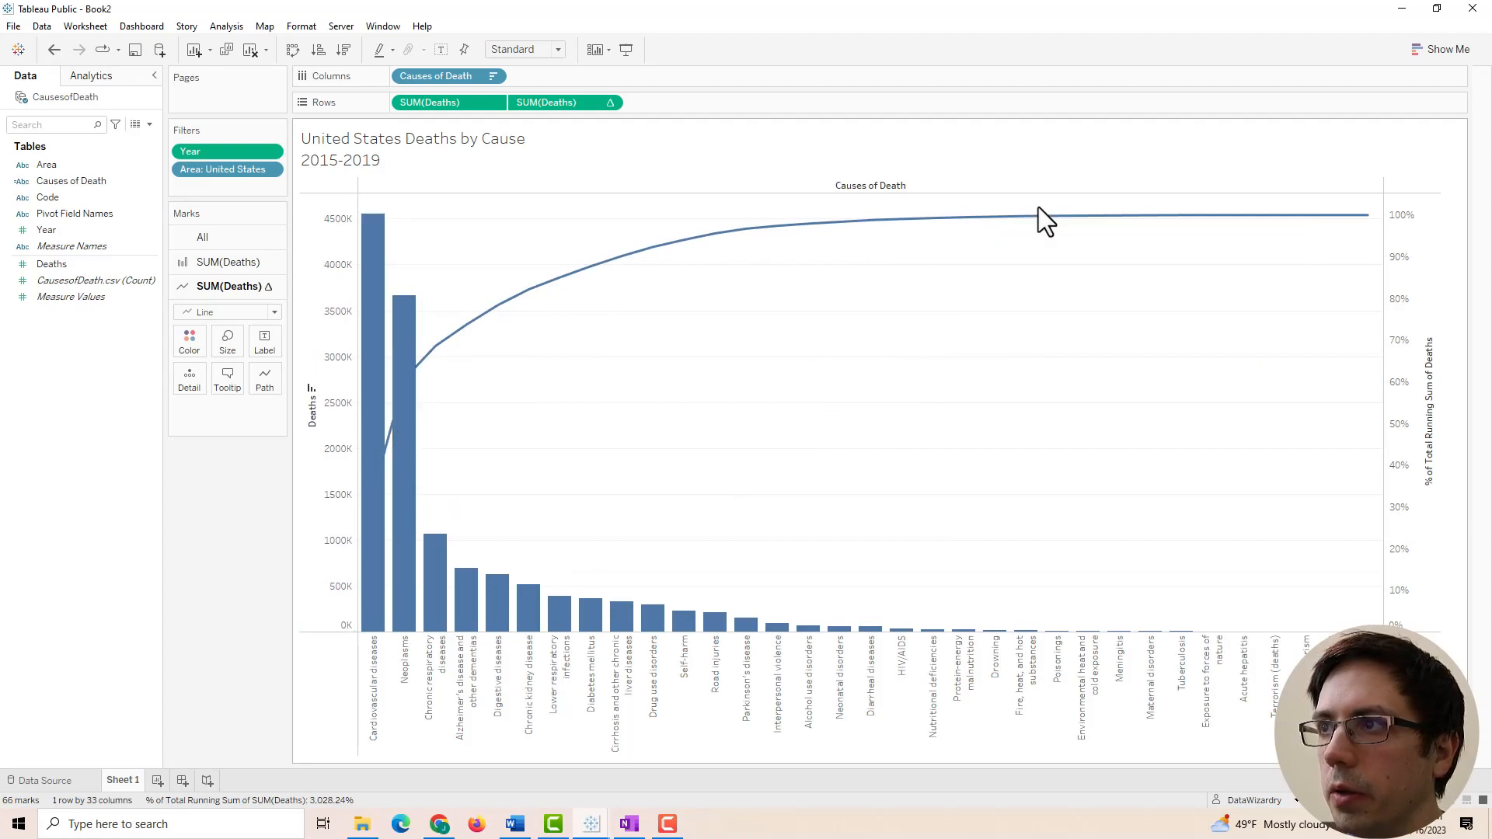
mouse_move(397, 489)
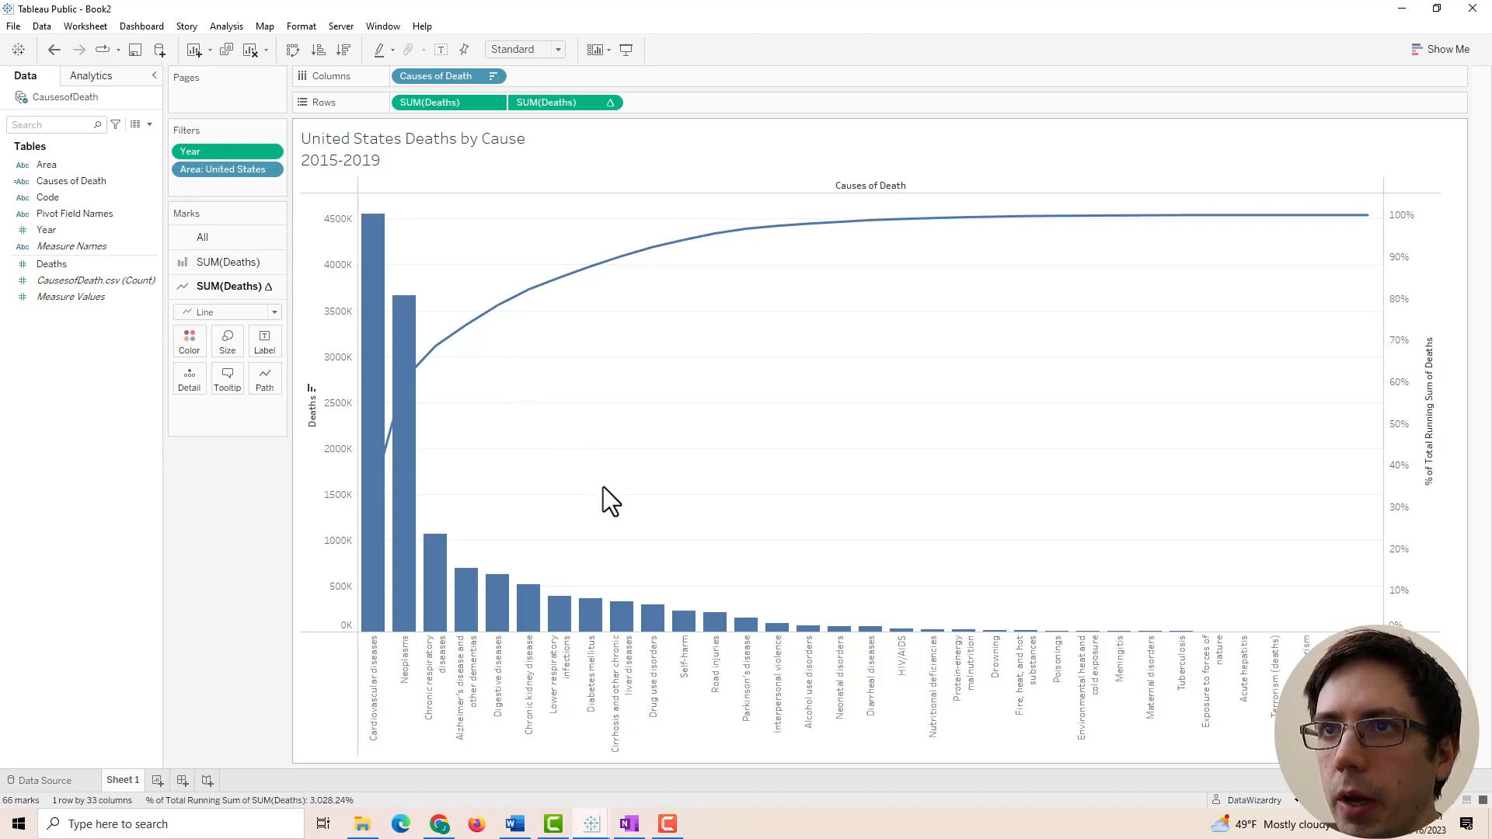
Show the Area filter beside the chart as a single-value dropdown.
right_click(225, 169)
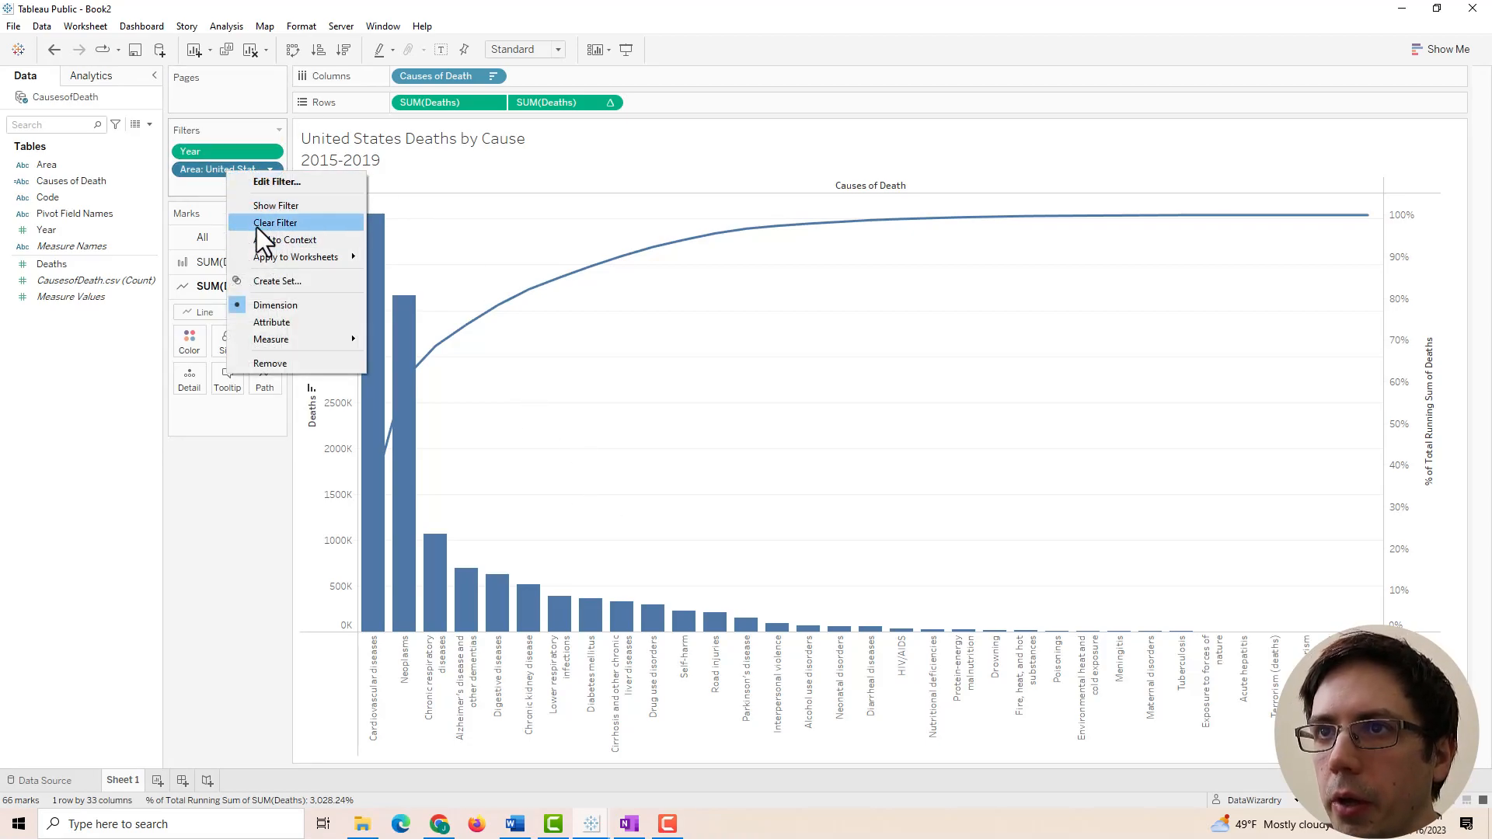
left_click(261, 206)
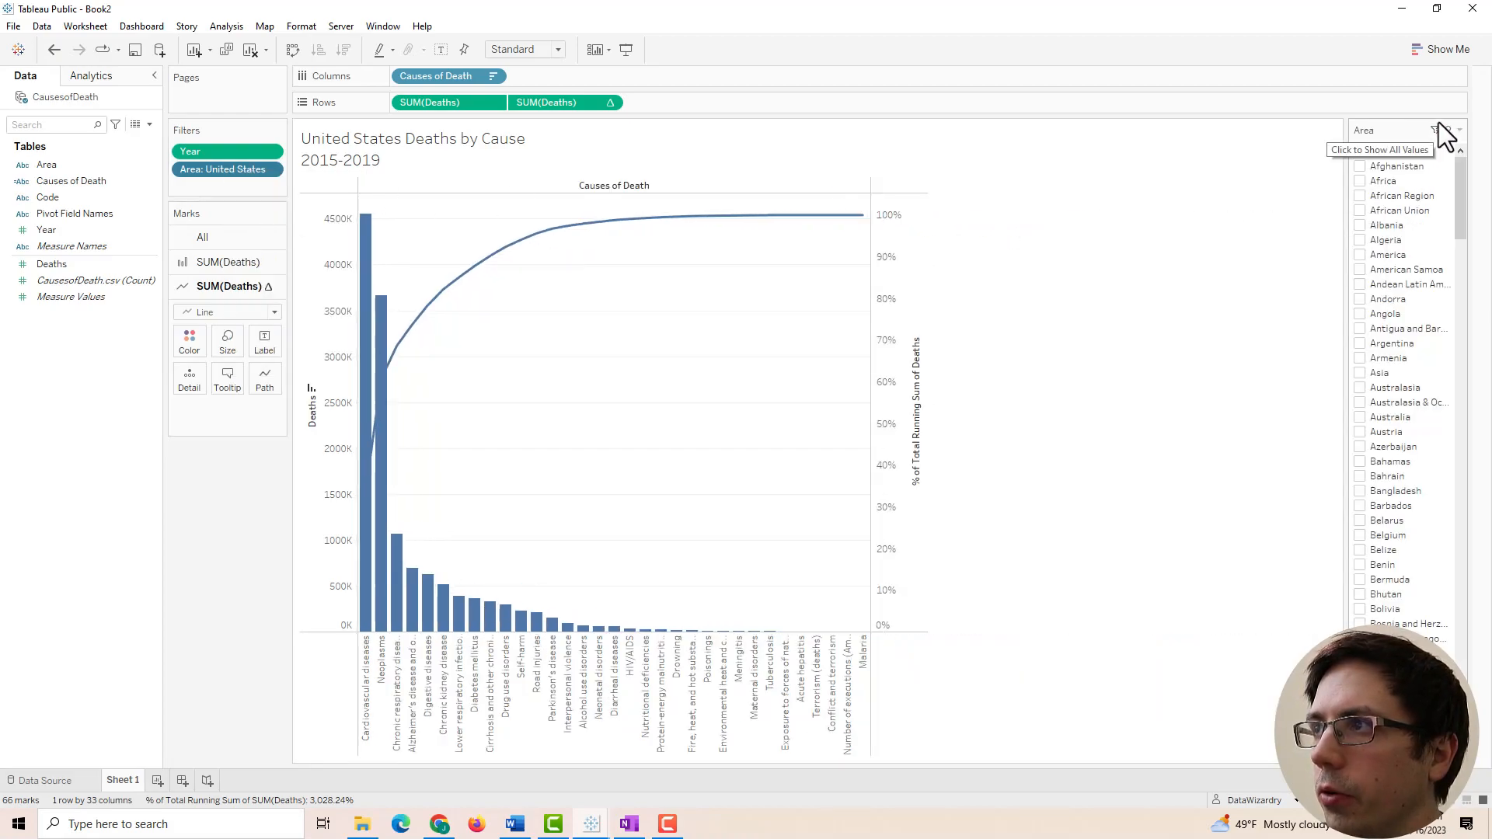
left_click(1459, 130)
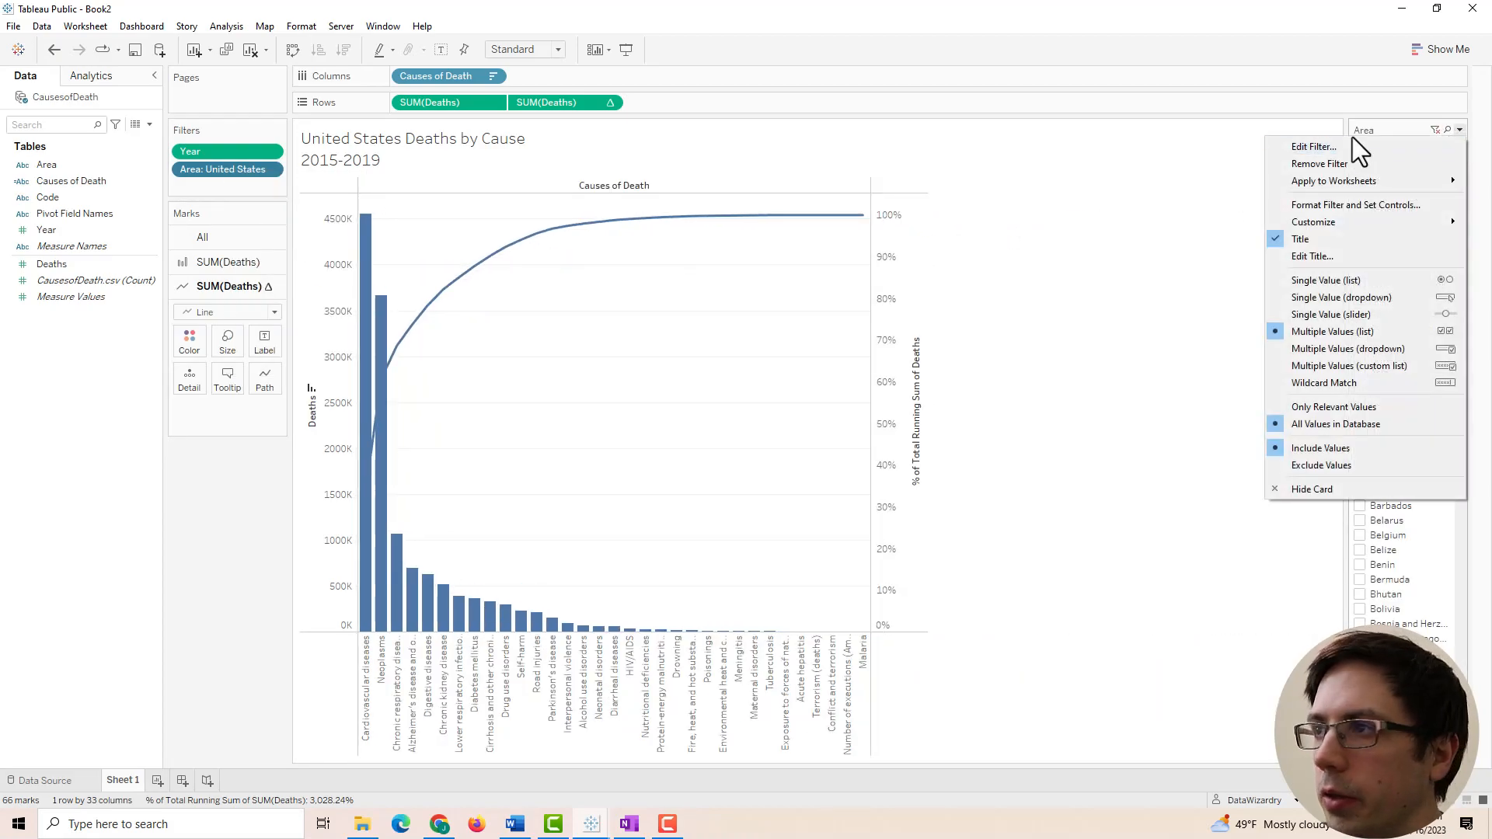
left_click(1322, 297)
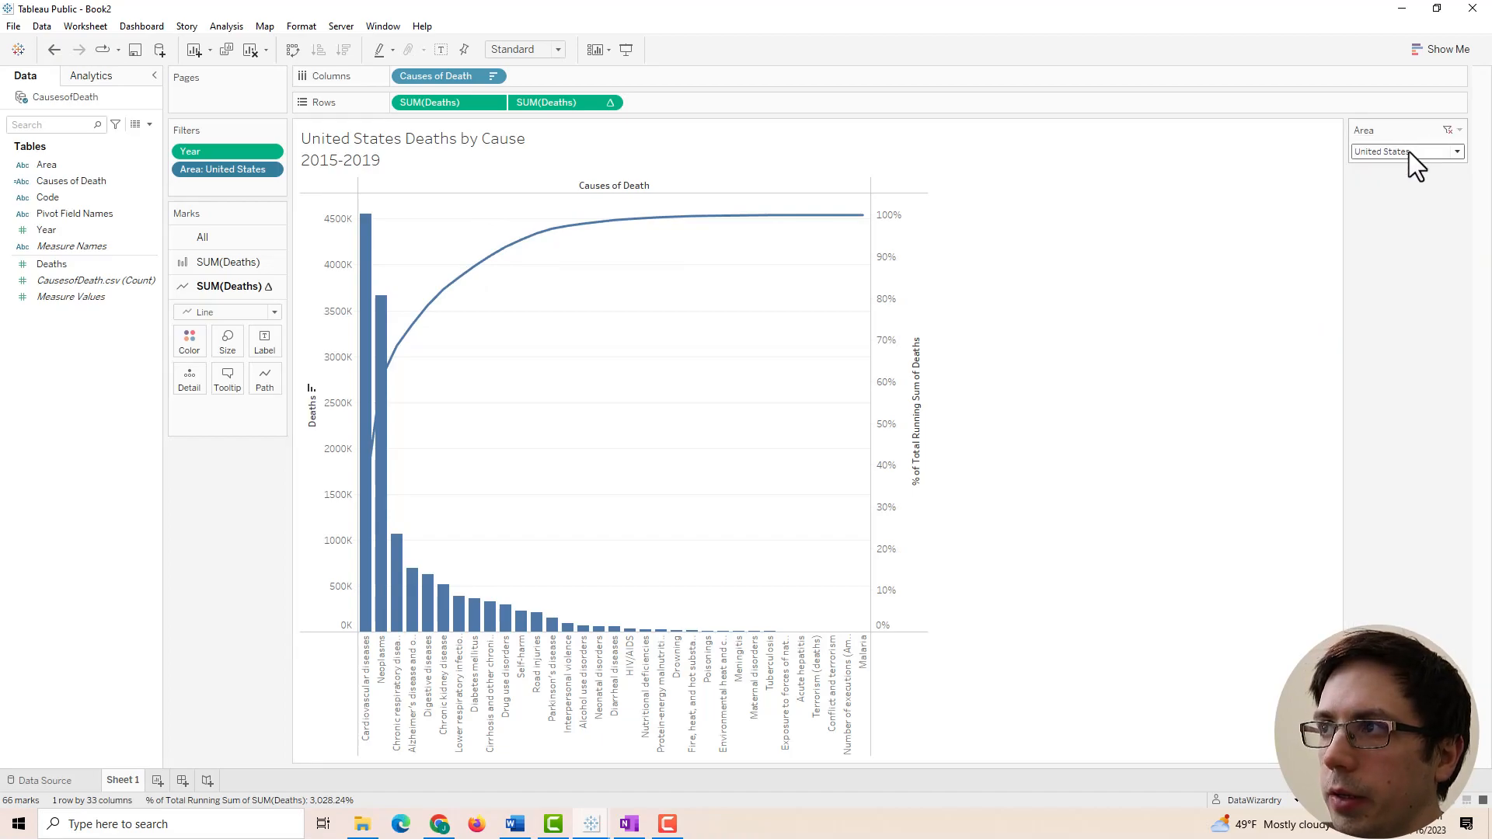
Test the Area filter by switching it to United Kingdom and back to United States.
left_click(1409, 152)
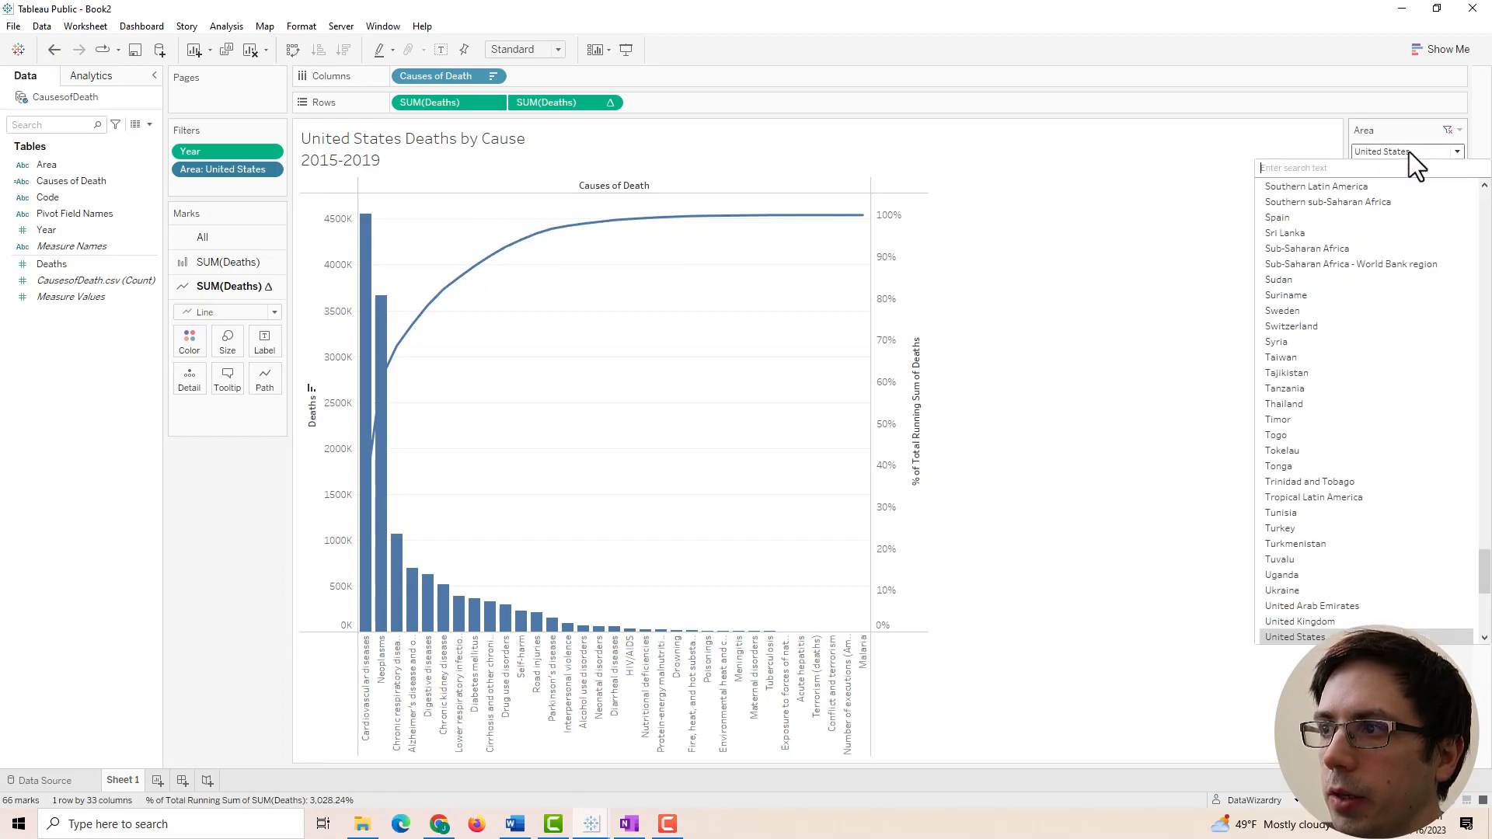
left_click(1353, 622)
left_click(1368, 153)
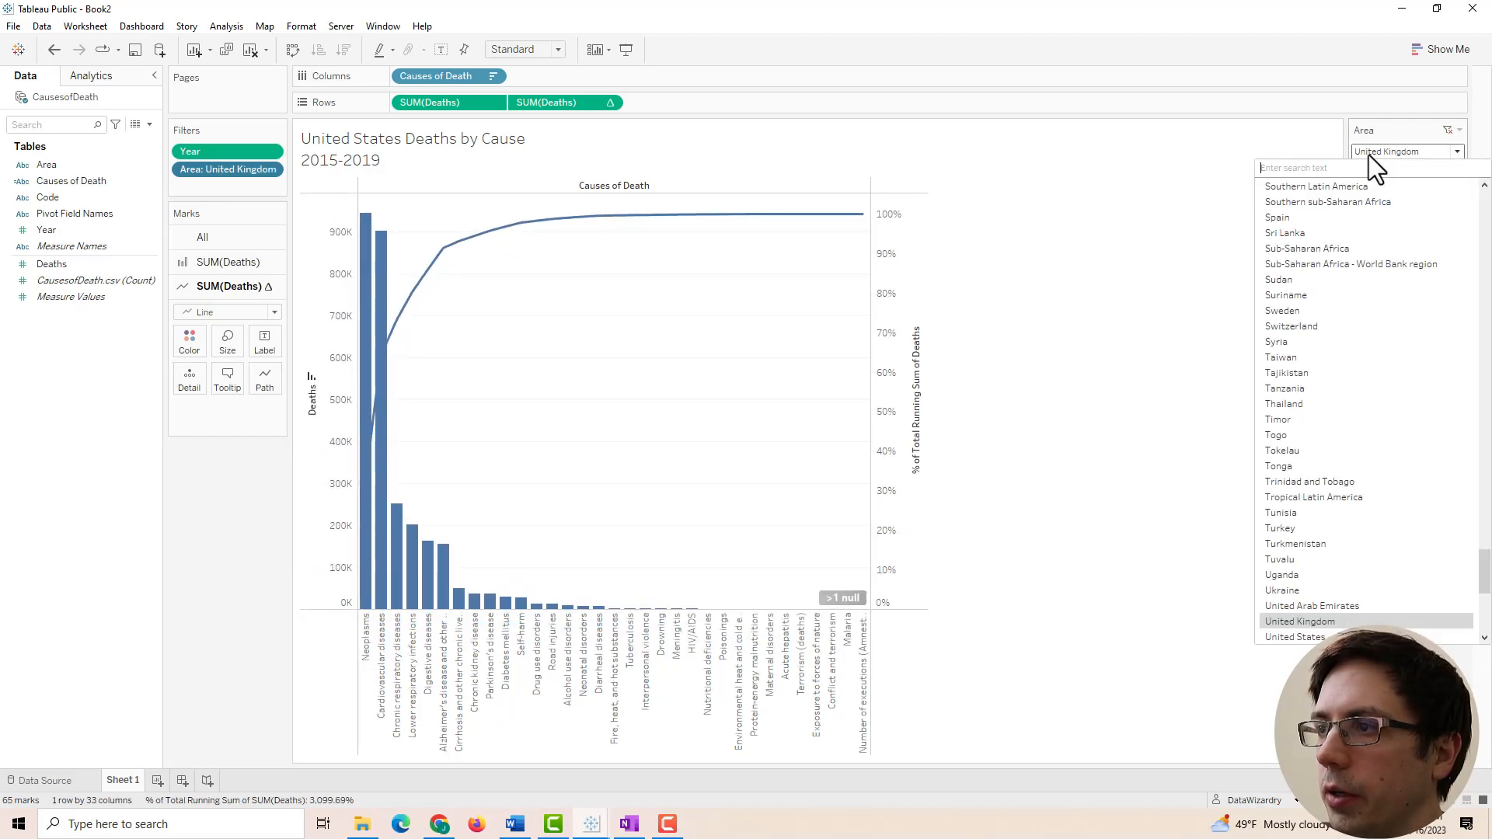
left_click(1324, 637)
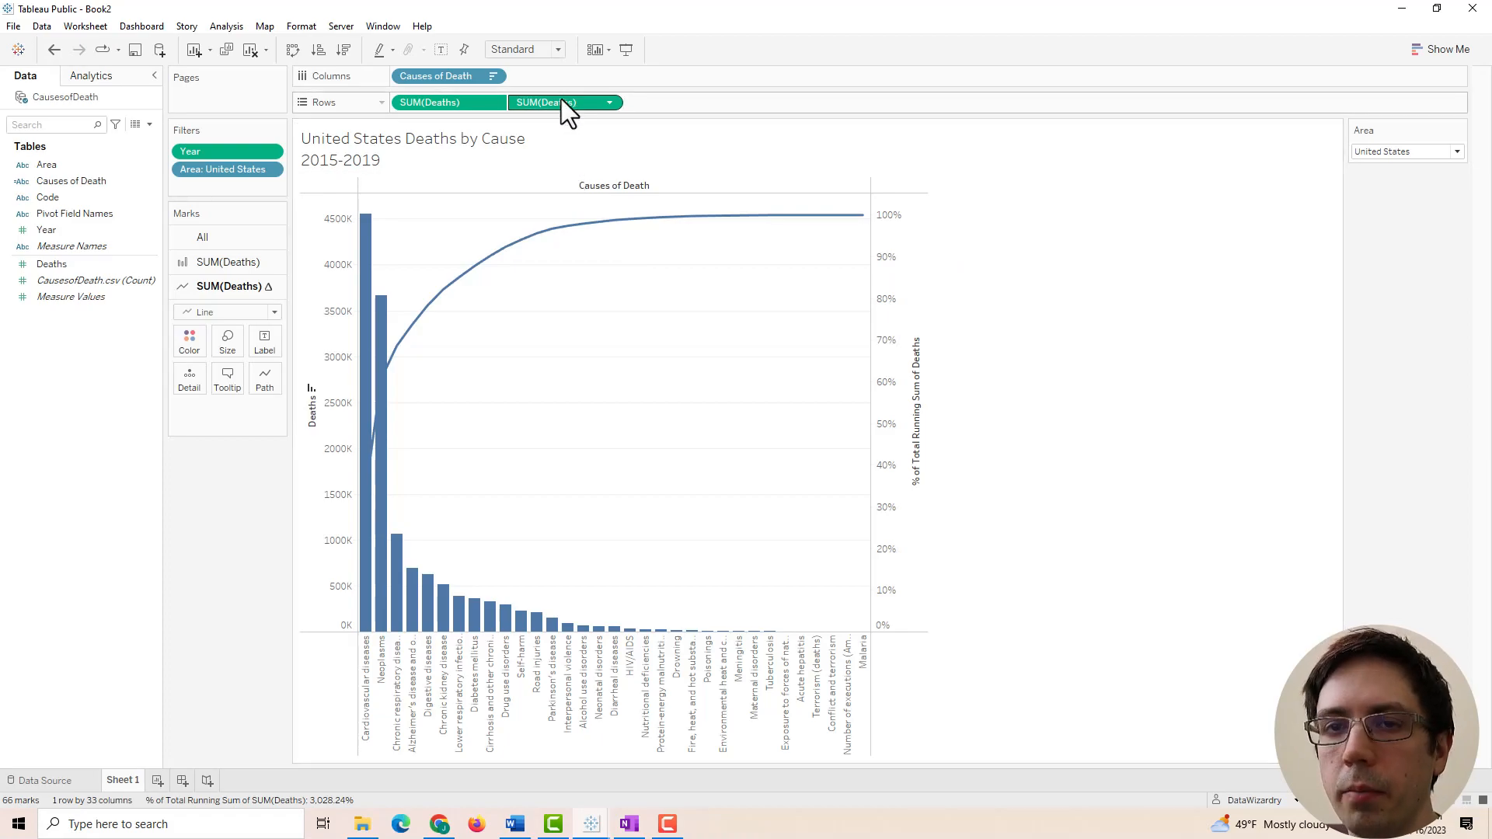
Save the running percent-of-total SUM(Deaths) calculation as a reusable data field named Cumulative %.
mouse_move(561, 100)
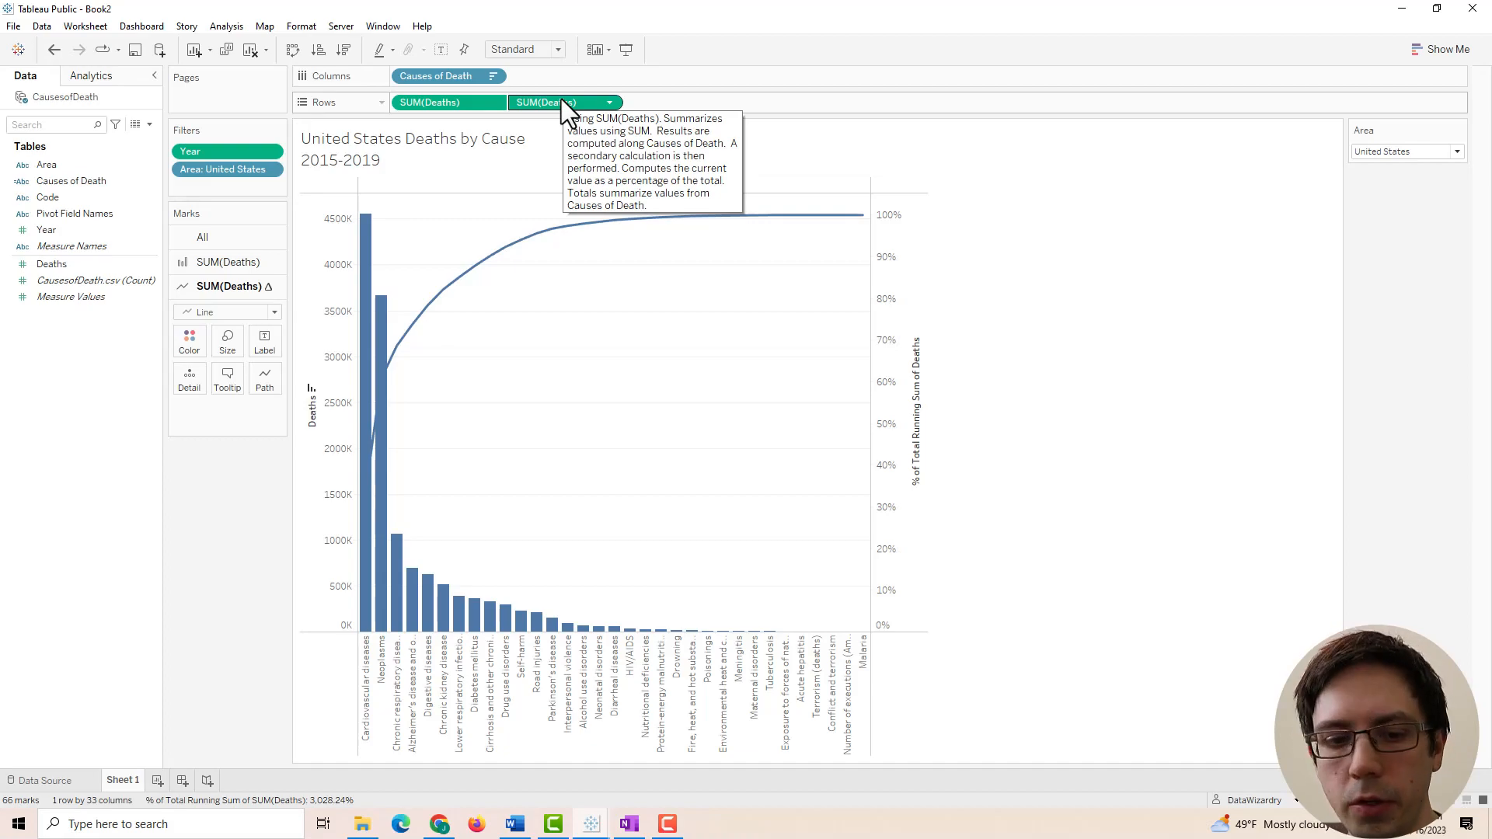
left_click_drag(561, 100, 64, 341)
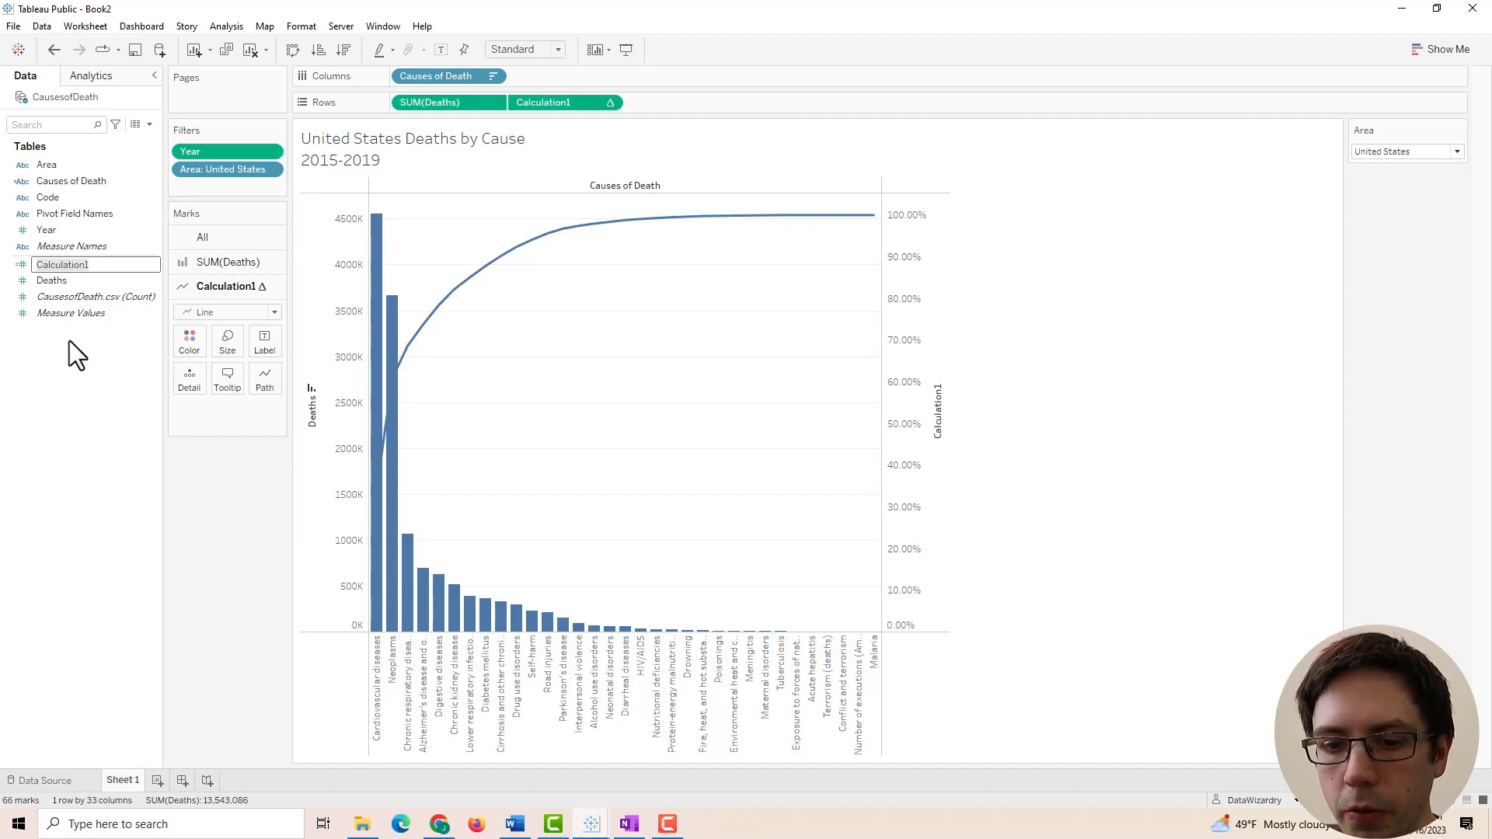
type("Run")
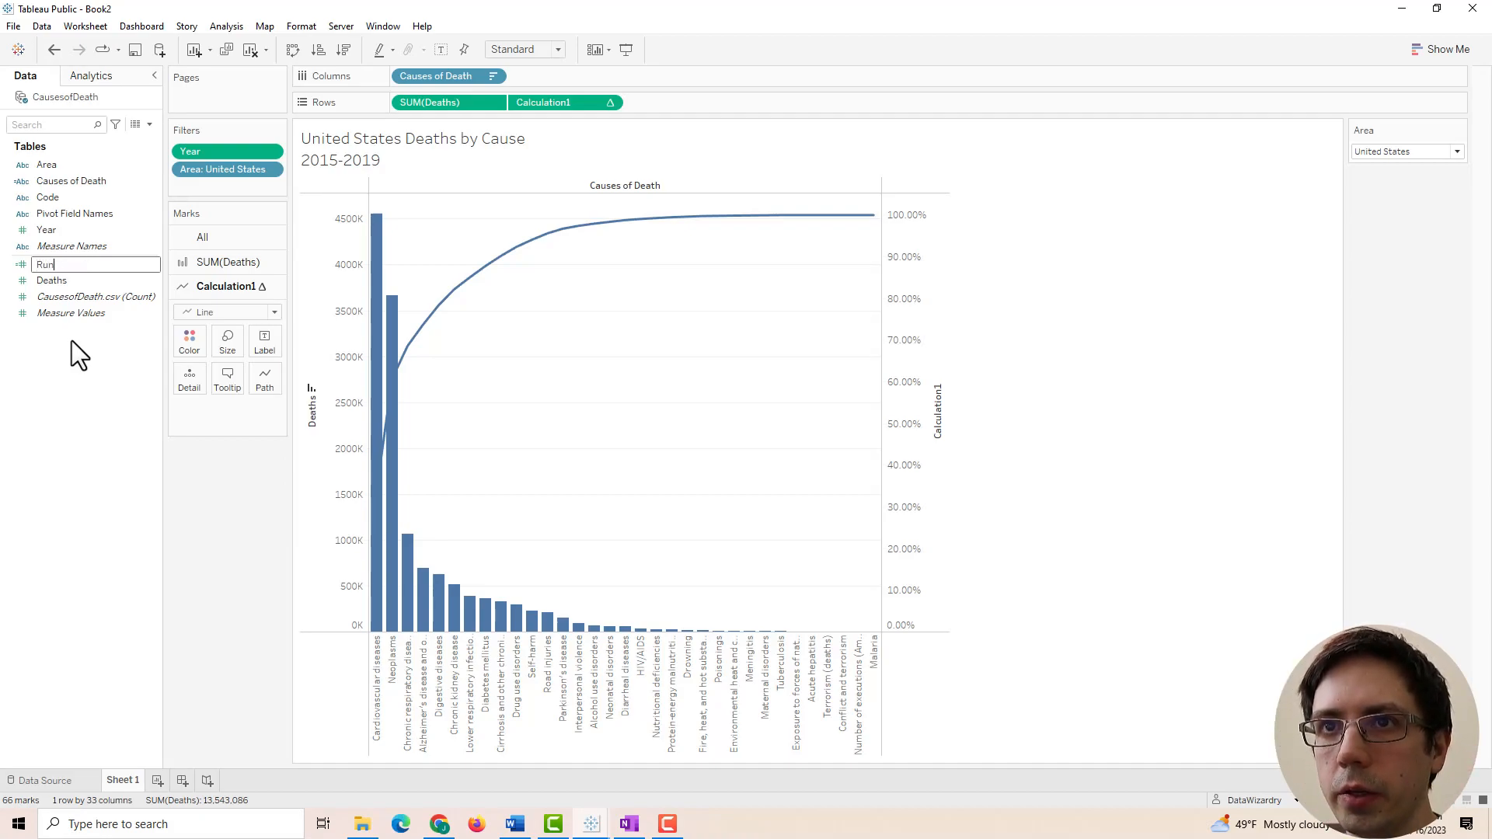
type("ning Cuu")
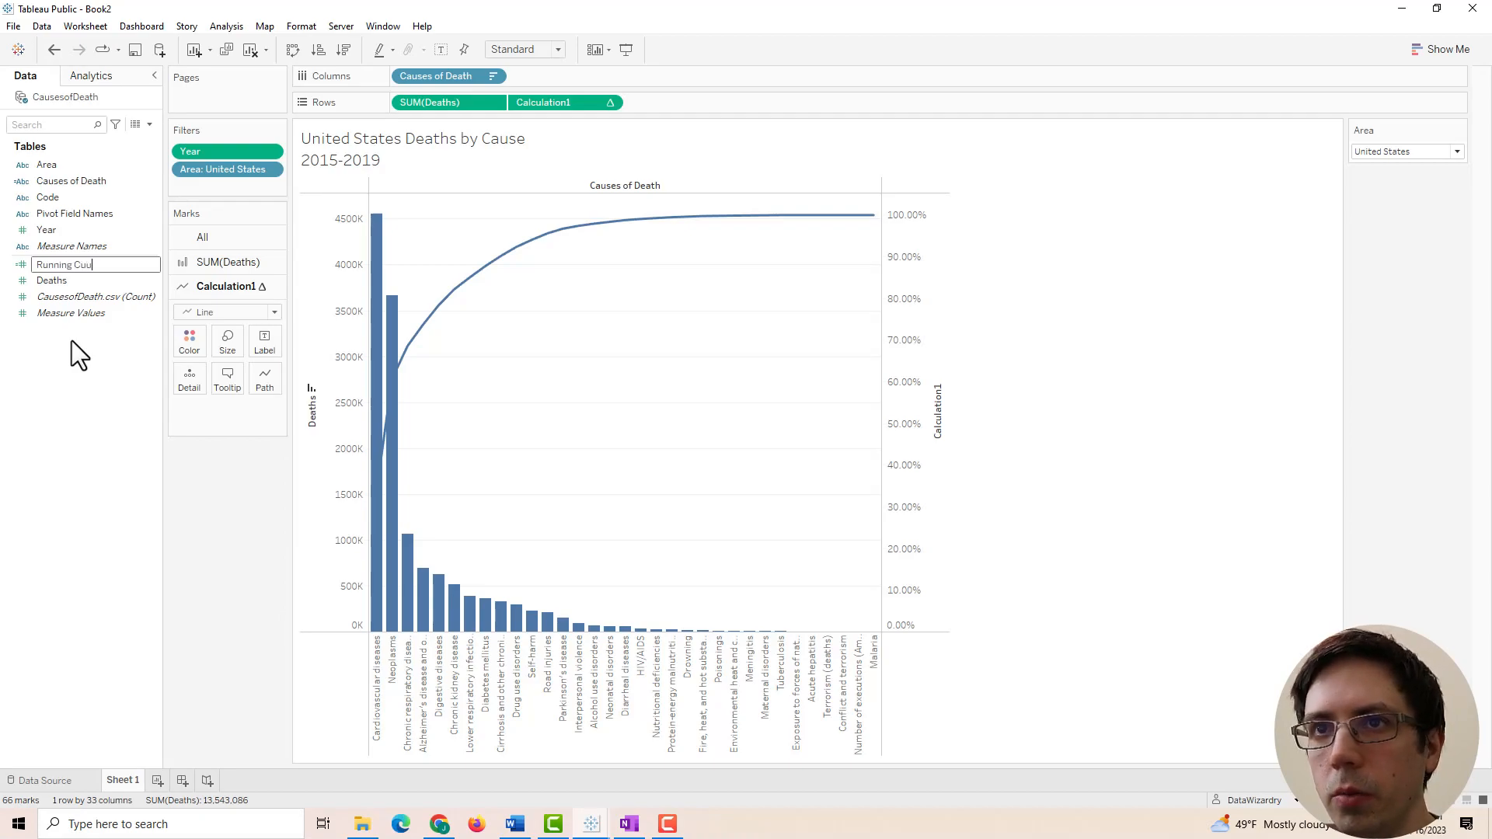
key("BackSpace")
type("mulati")
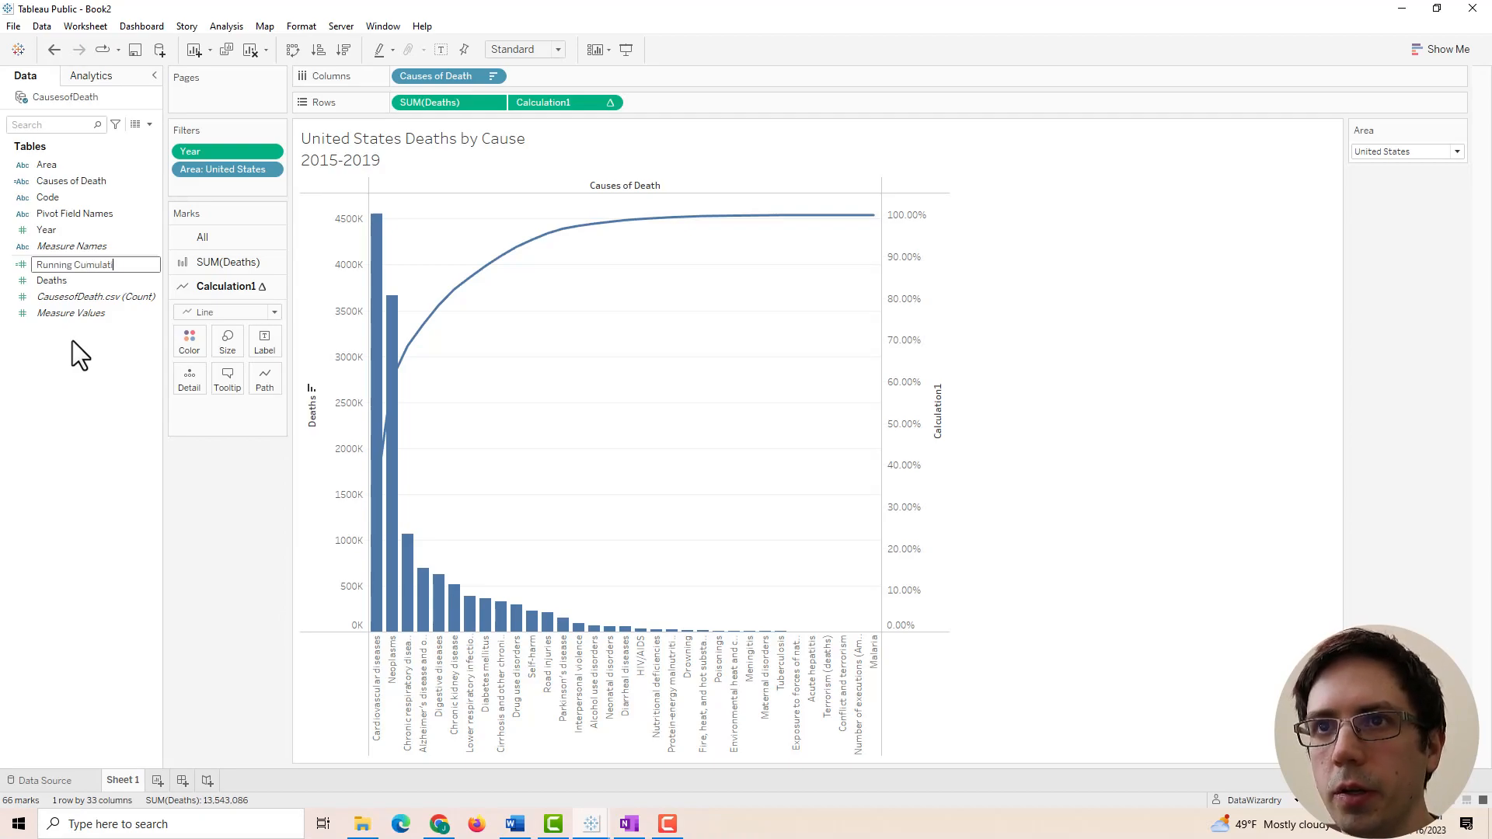
type("ve %")
key("ctrl+Left")
key("ctrl+Left")
key("BackSpace")
key("BackSpace")
key("BackSpace")
key("BackSpace")
key("BackSpace")
key("BackSpace")
key("BackSpace")
key("BackSpace")
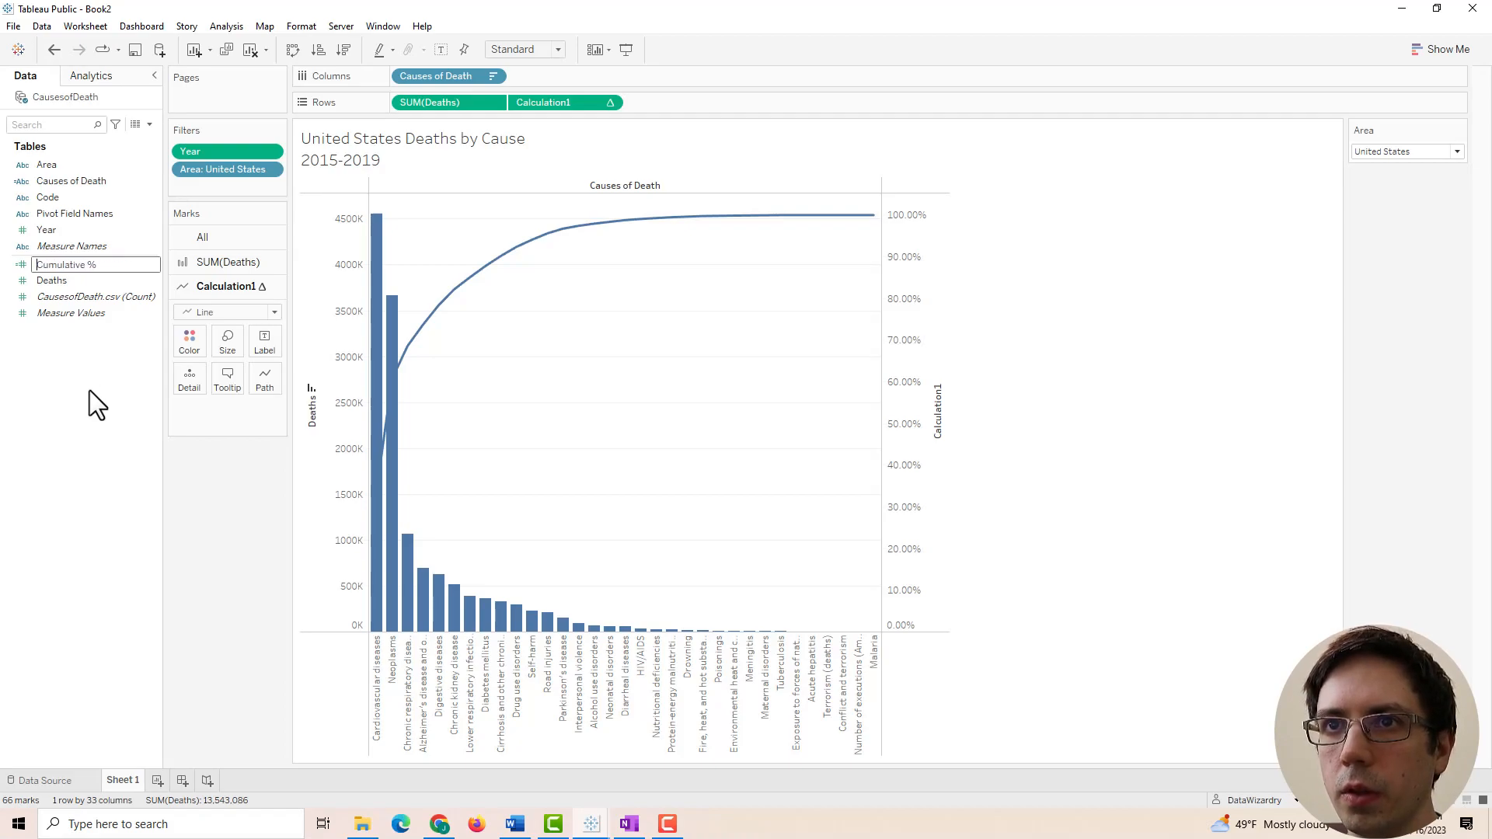
key("Return")
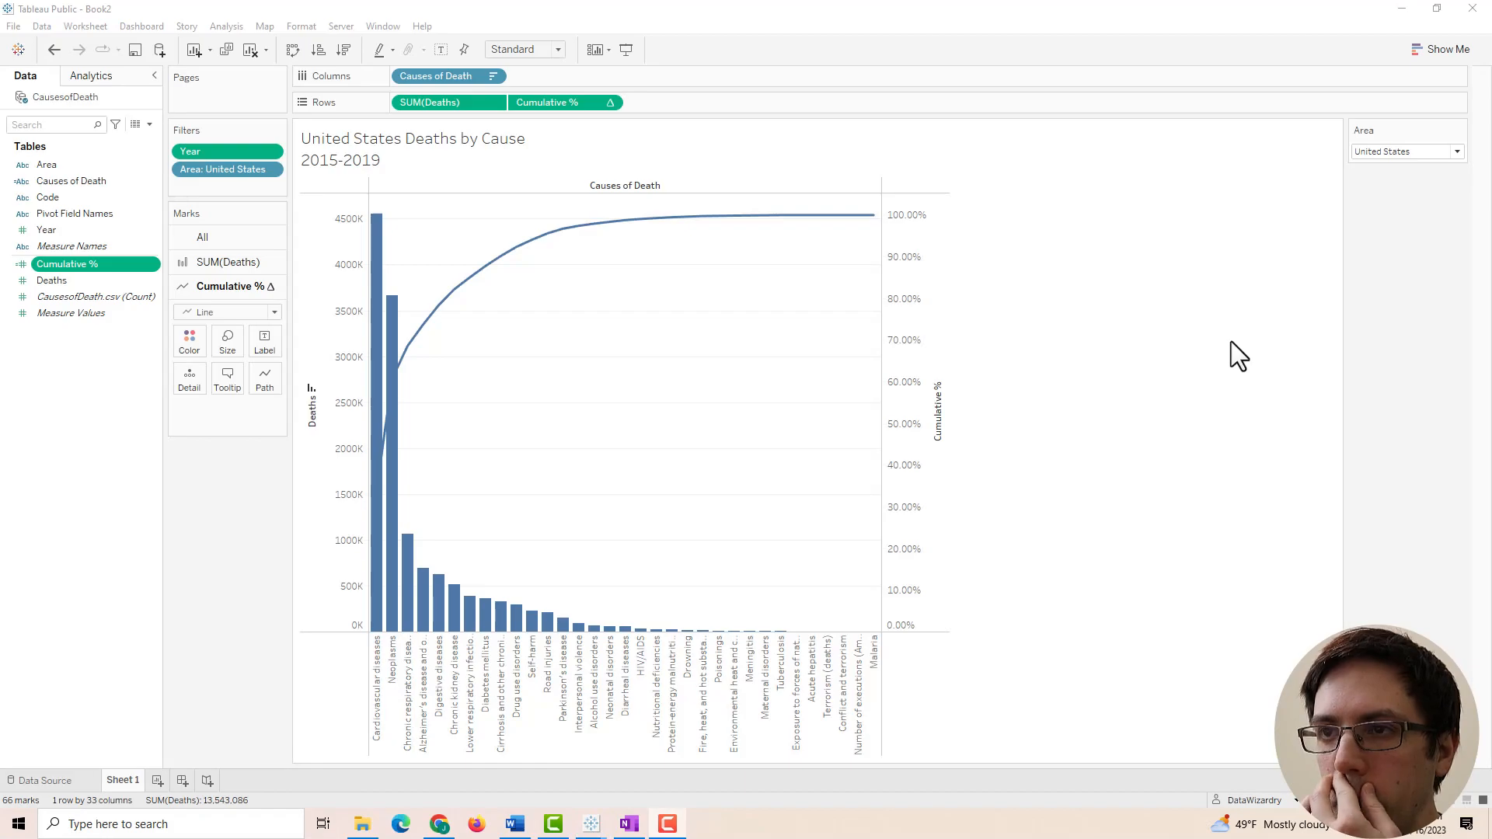
Filter the chart by Cumulative % to keep only values of at most 0.8.
mouse_move(387, 582)
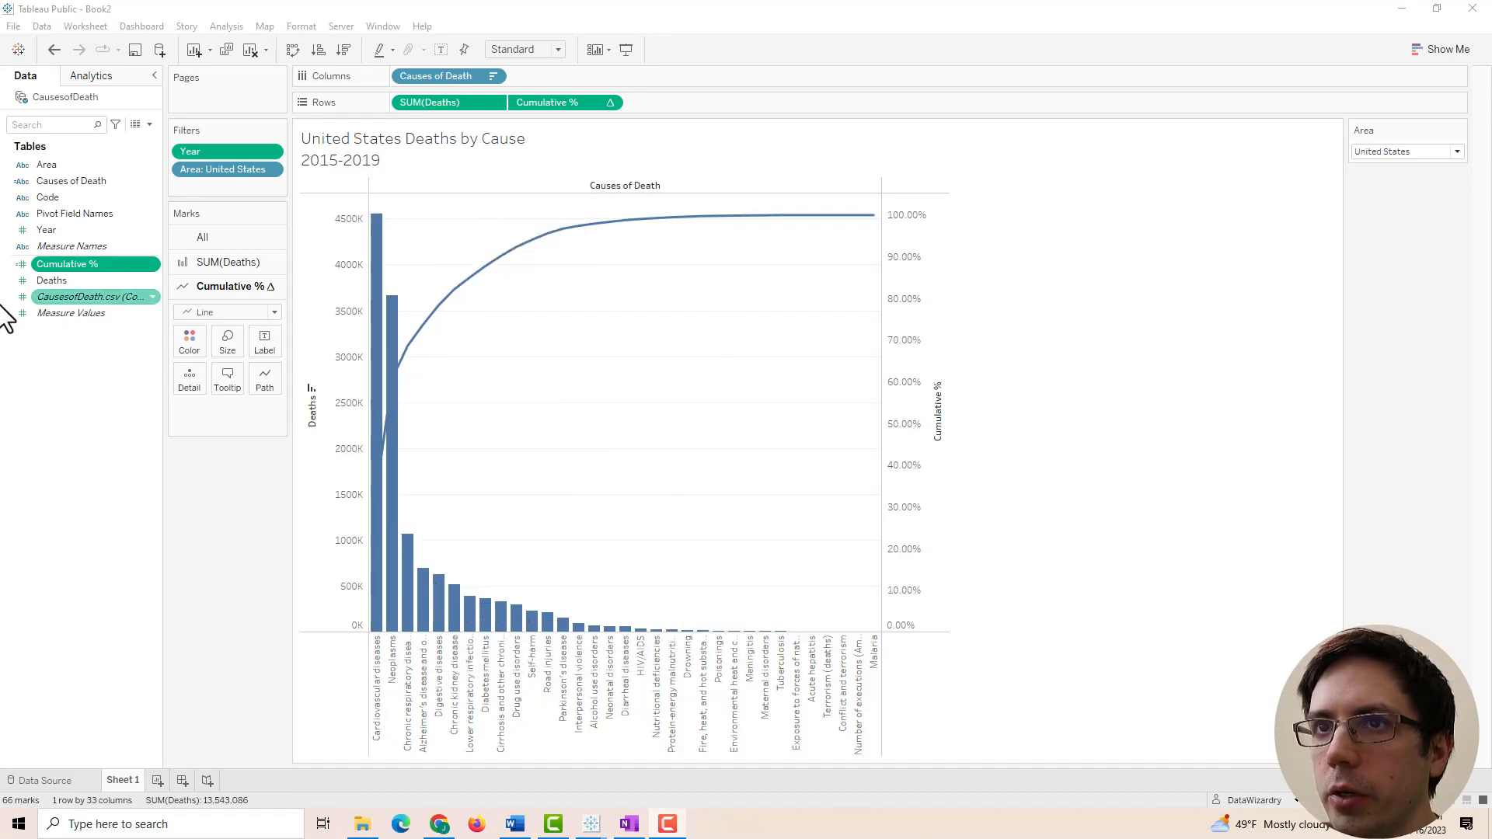
left_click_drag(86, 268, 231, 189)
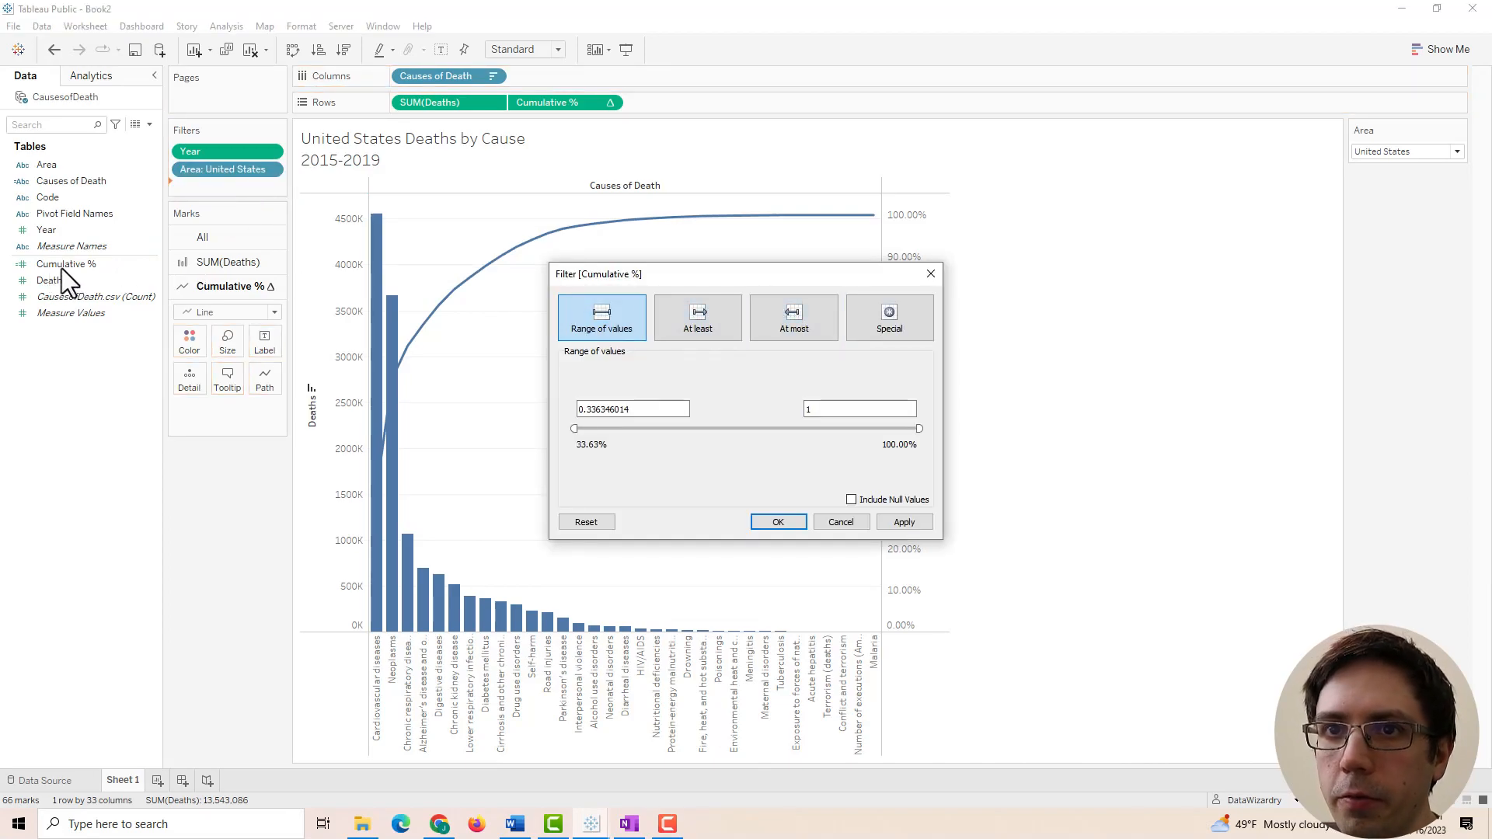
left_click(781, 326)
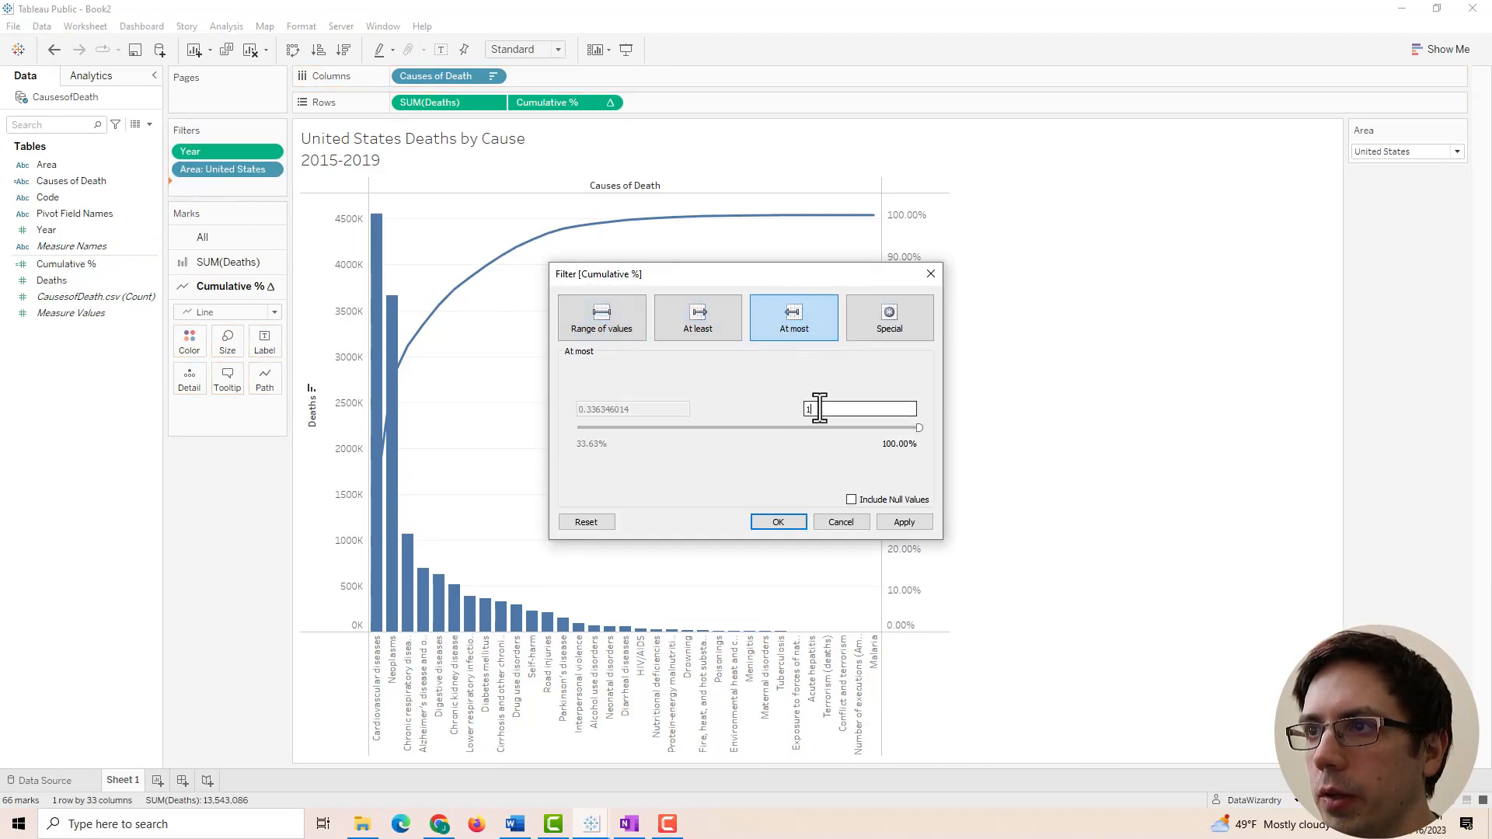
type(".8")
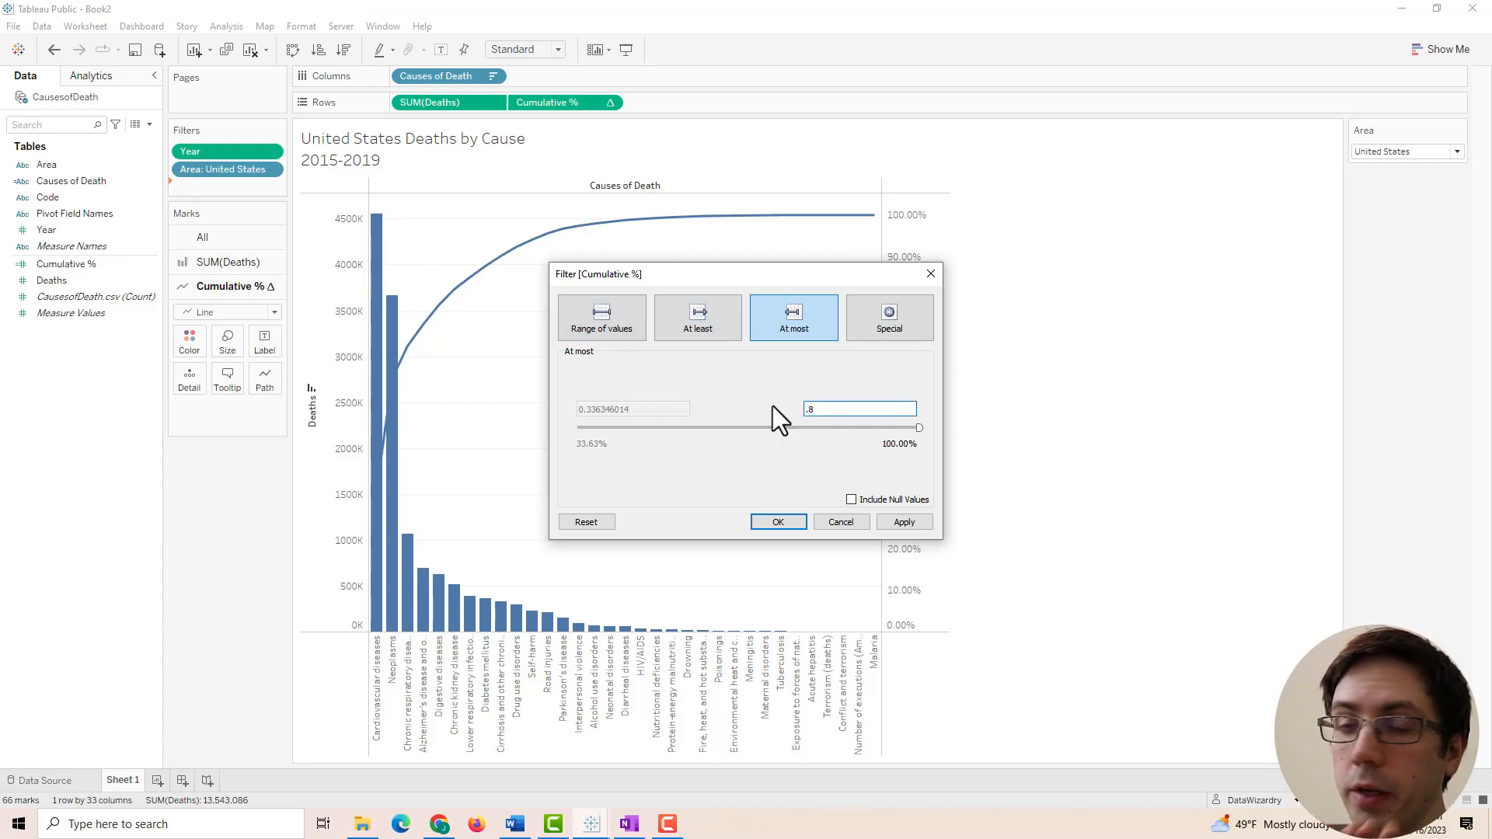
left_click(894, 522)
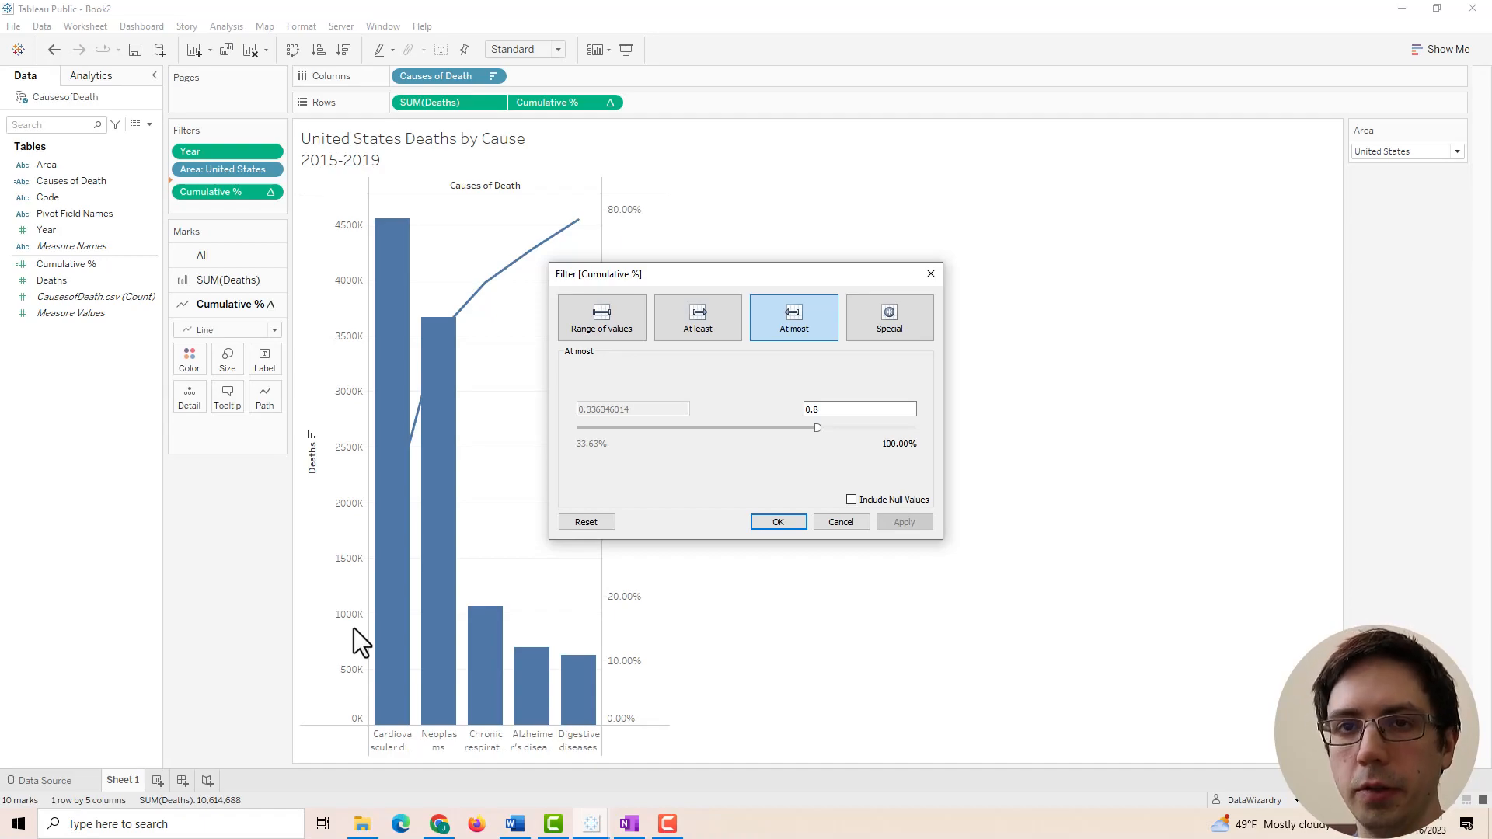
left_click(778, 521)
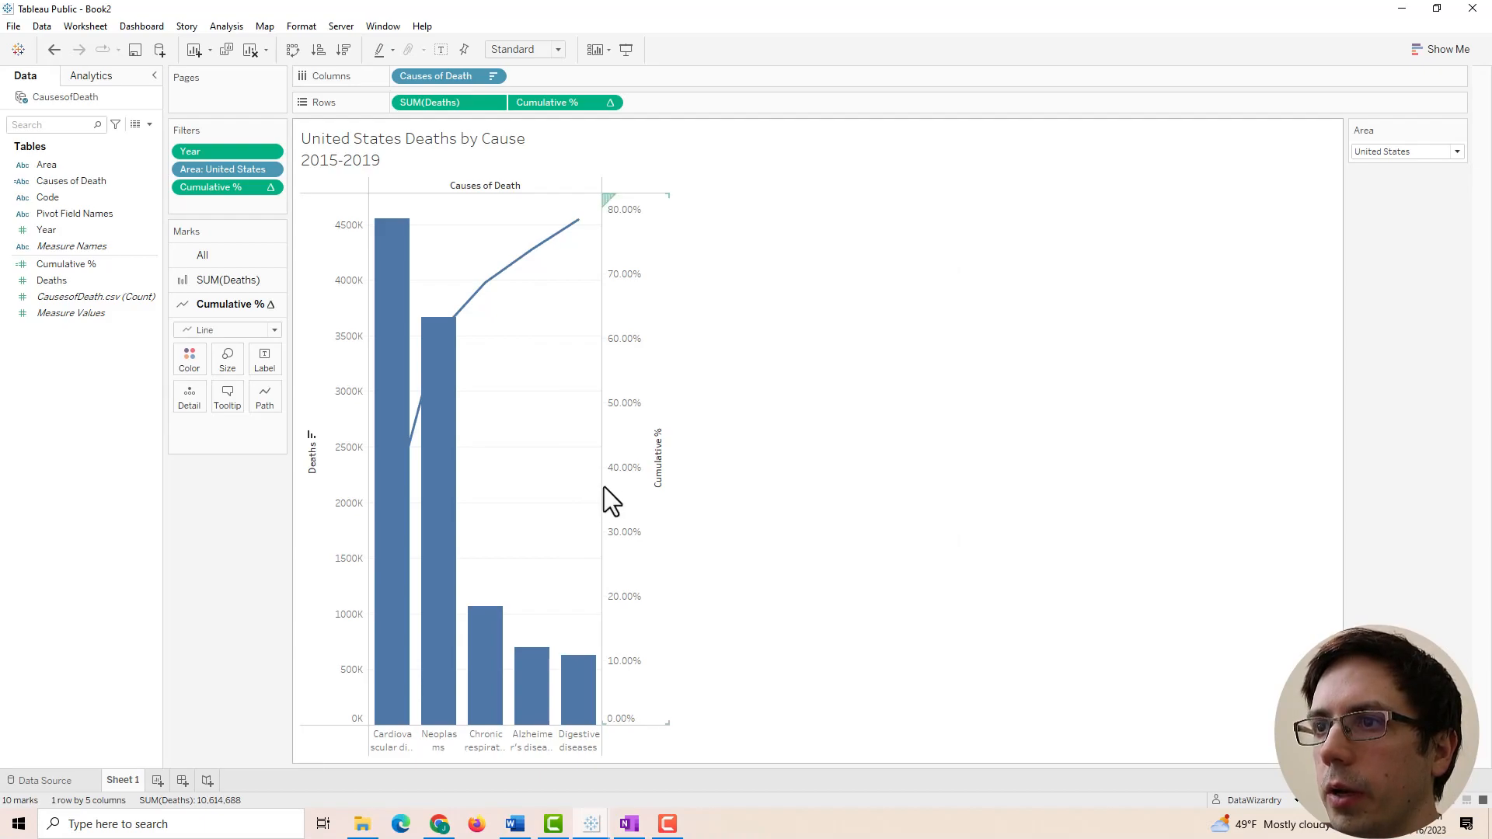
Hide the Cumulative % axis header and widen the chart's cause columns.
left_click_drag(603, 486, 786, 494)
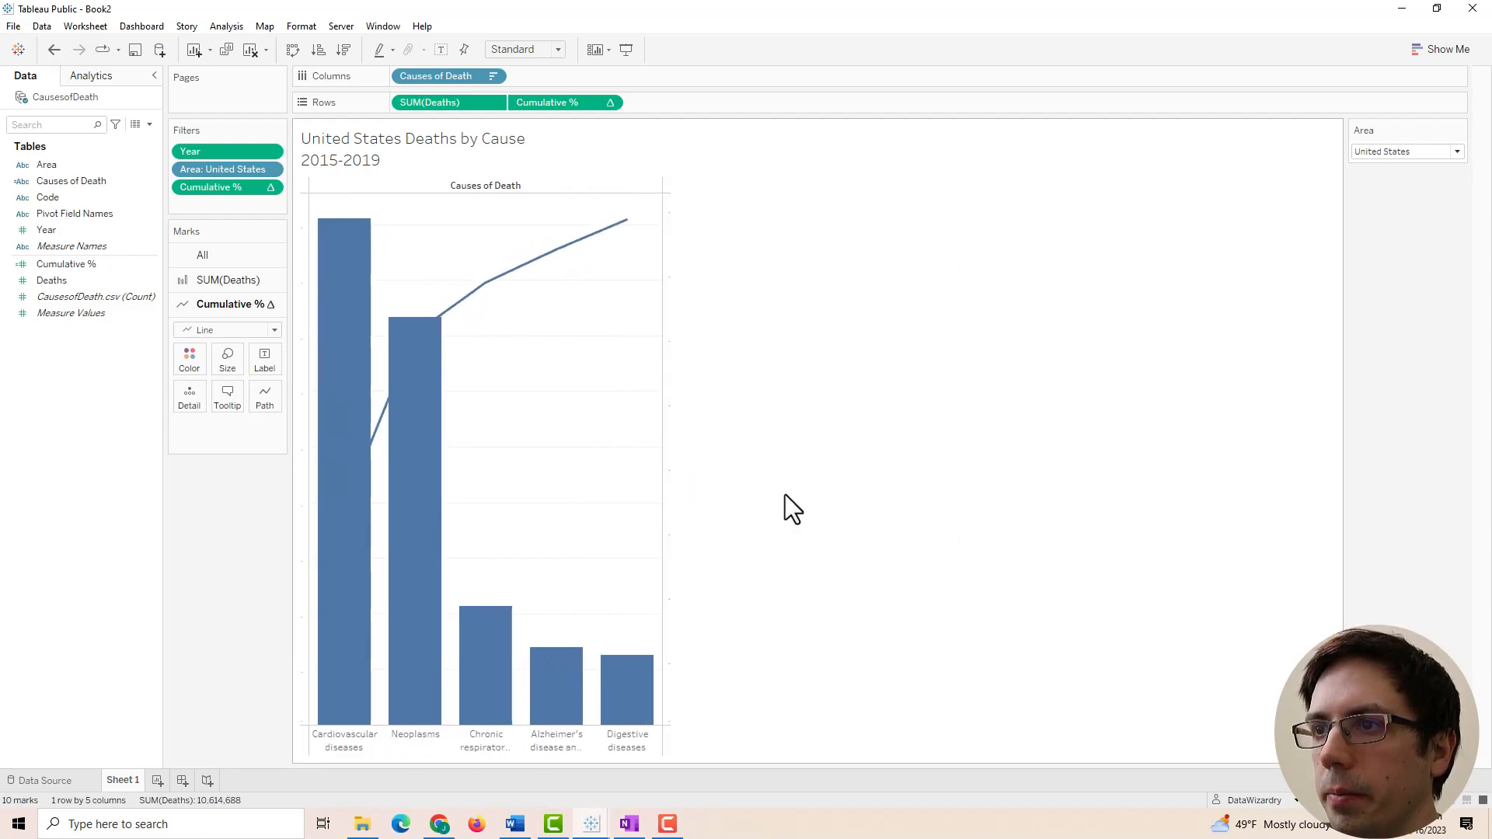
key("ctrl+z")
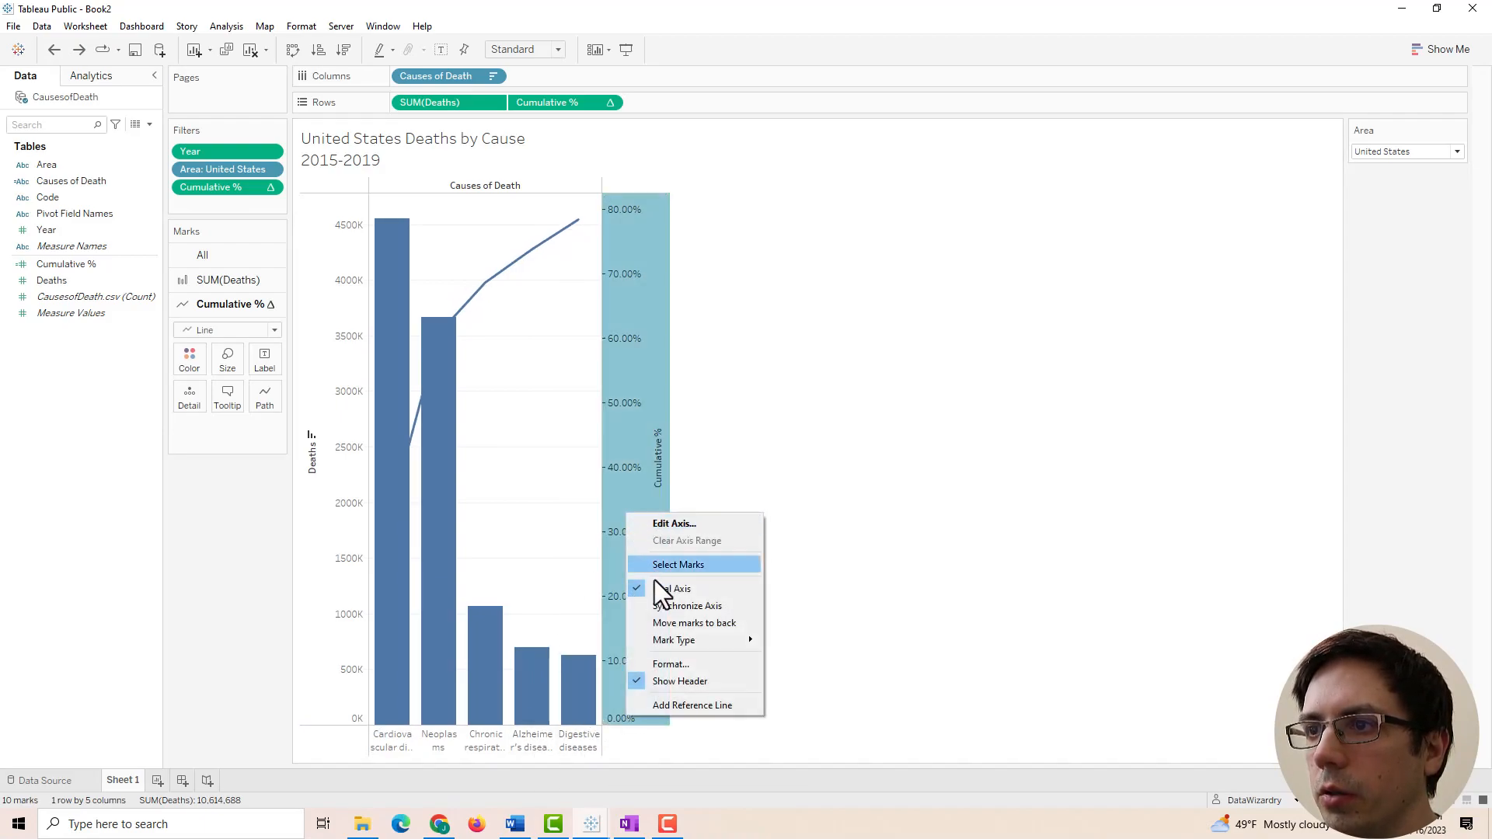
left_click(673, 682)
left_click_drag(600, 437, 830, 466)
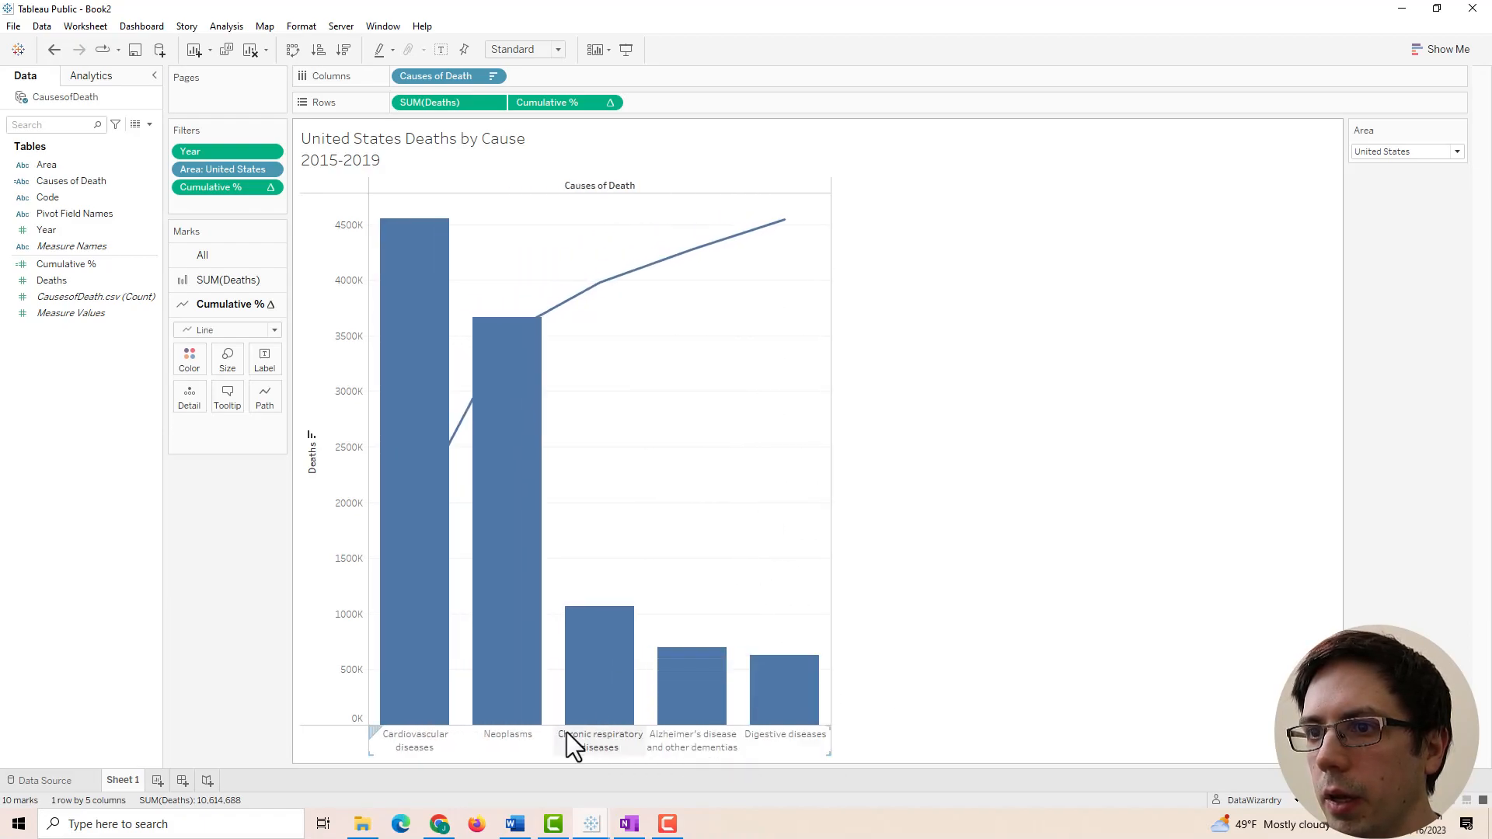
Format the Causes of Death header labels with a 14 pt bold font.
left_click(409, 743)
right_click(409, 744)
left_click(466, 652)
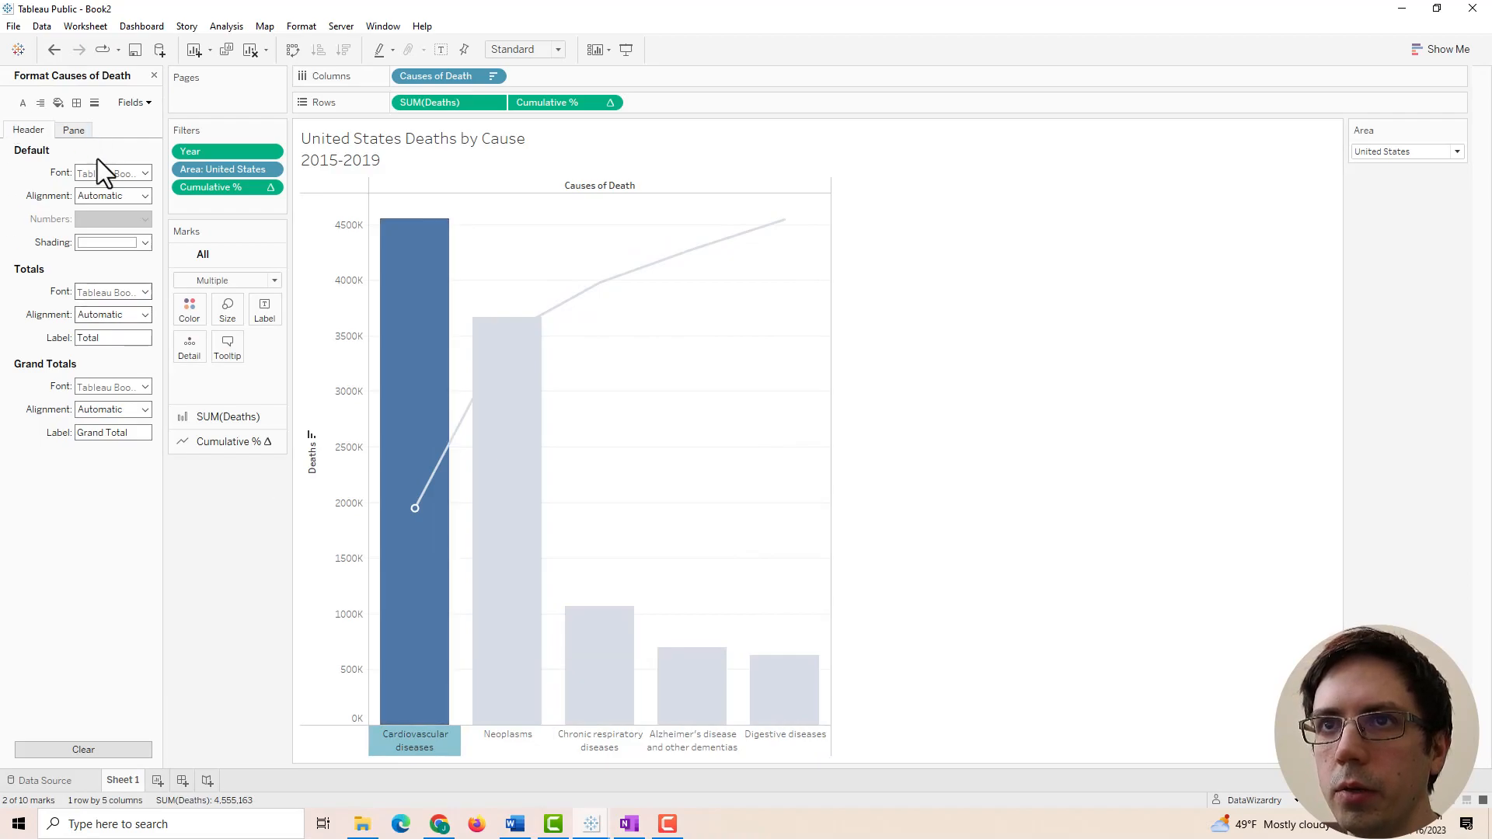
left_click(114, 176)
left_click(114, 217)
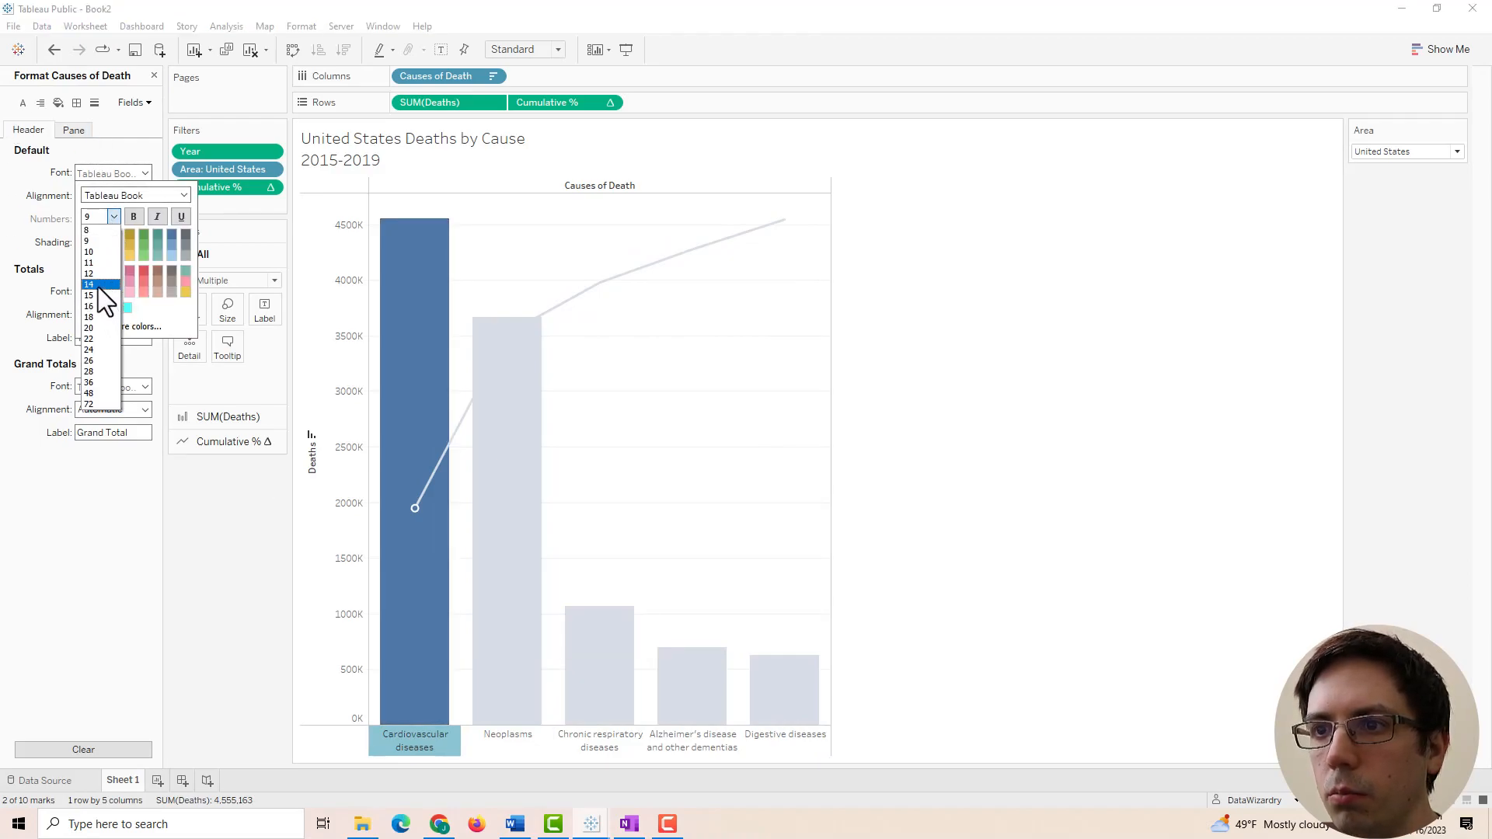
left_click(98, 287)
left_click(133, 216)
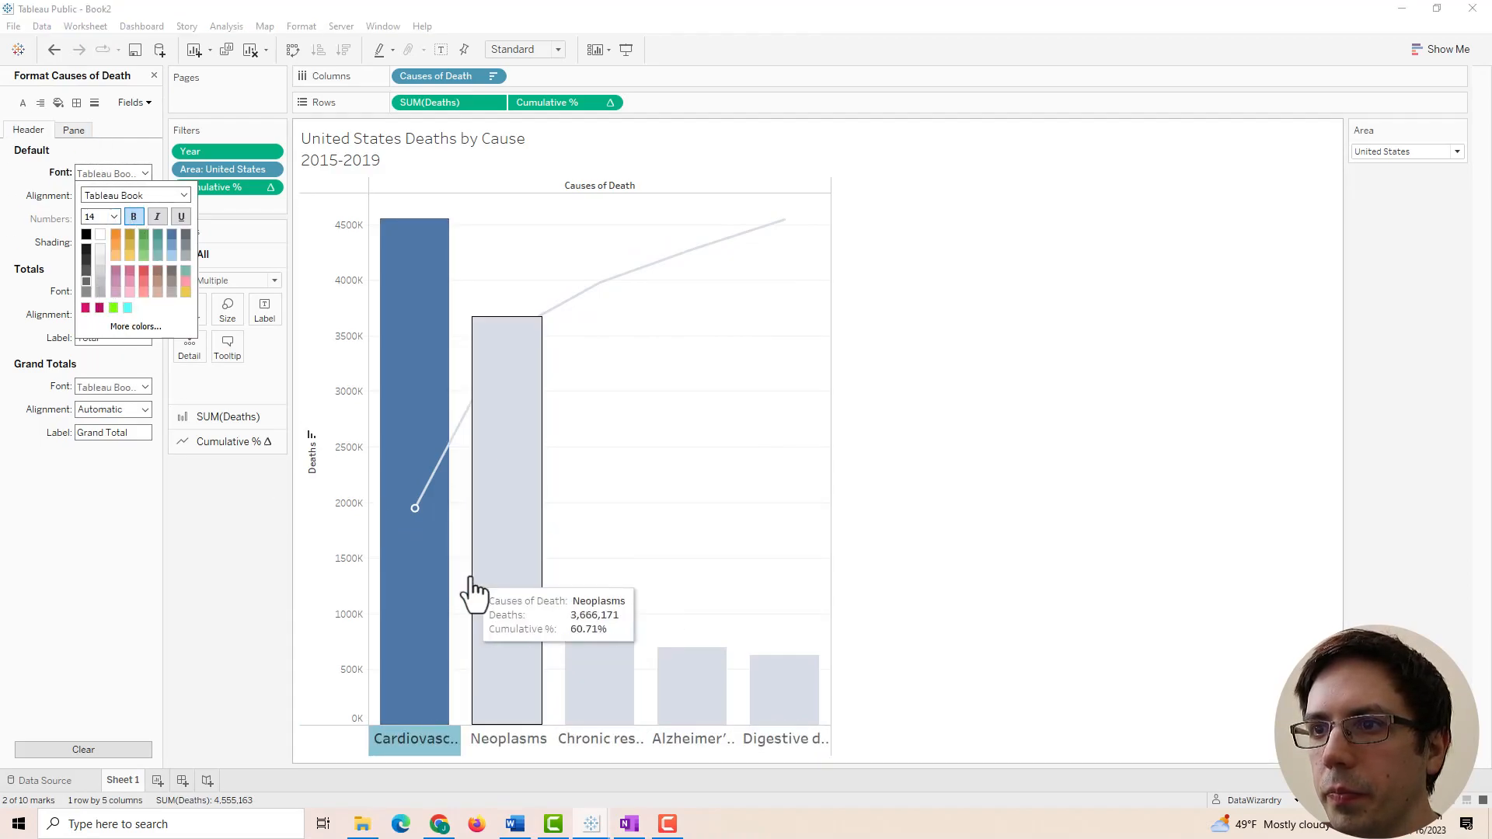
Widen the cause columns further so the chart fills the worksheet view.
left_click_drag(458, 747, 525, 751)
left_click(555, 753)
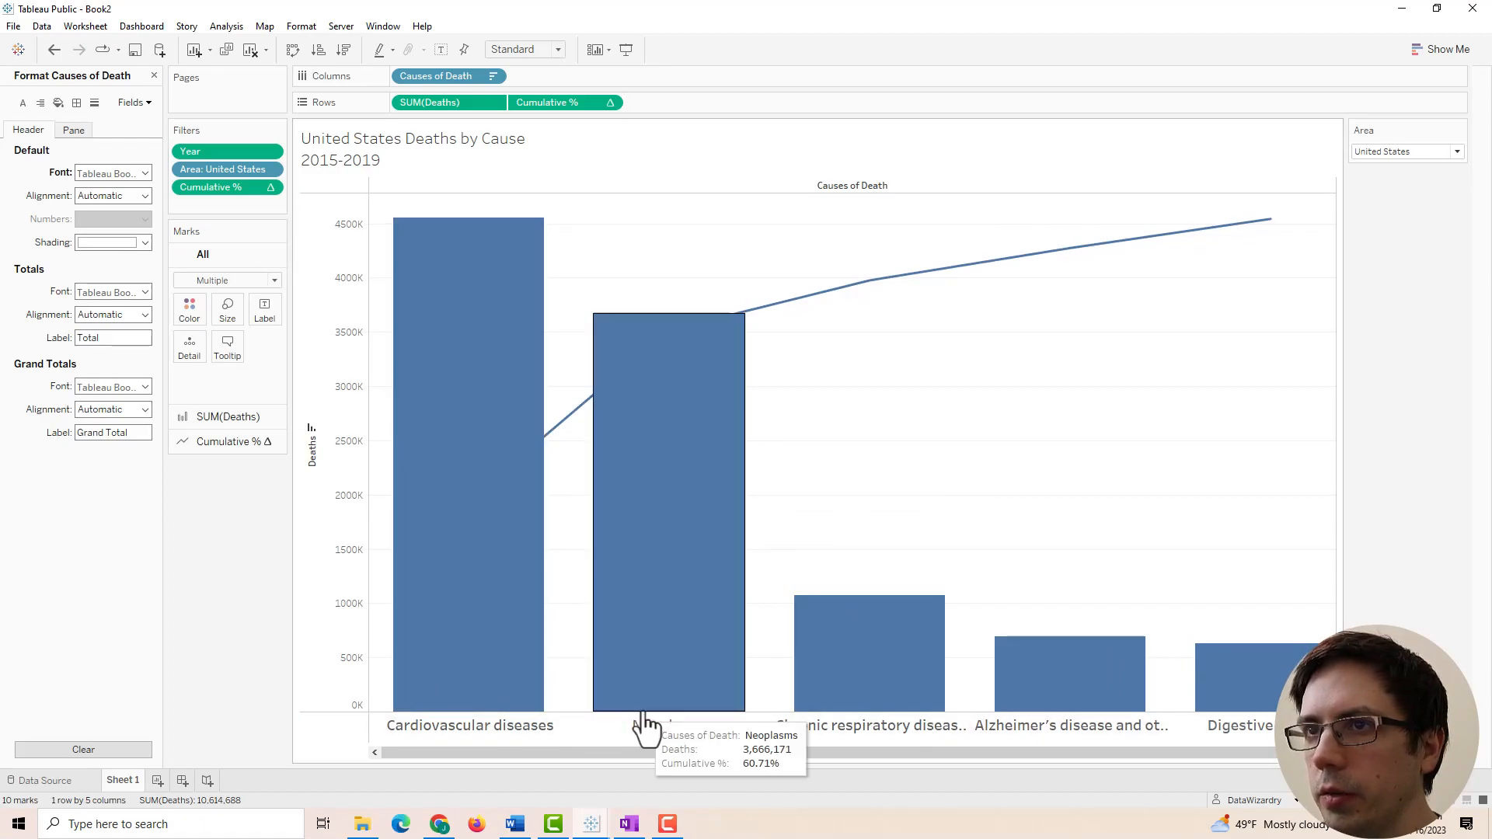
Set the Causes of Death header labels to a 12 pt font without bold.
left_click(264, 306)
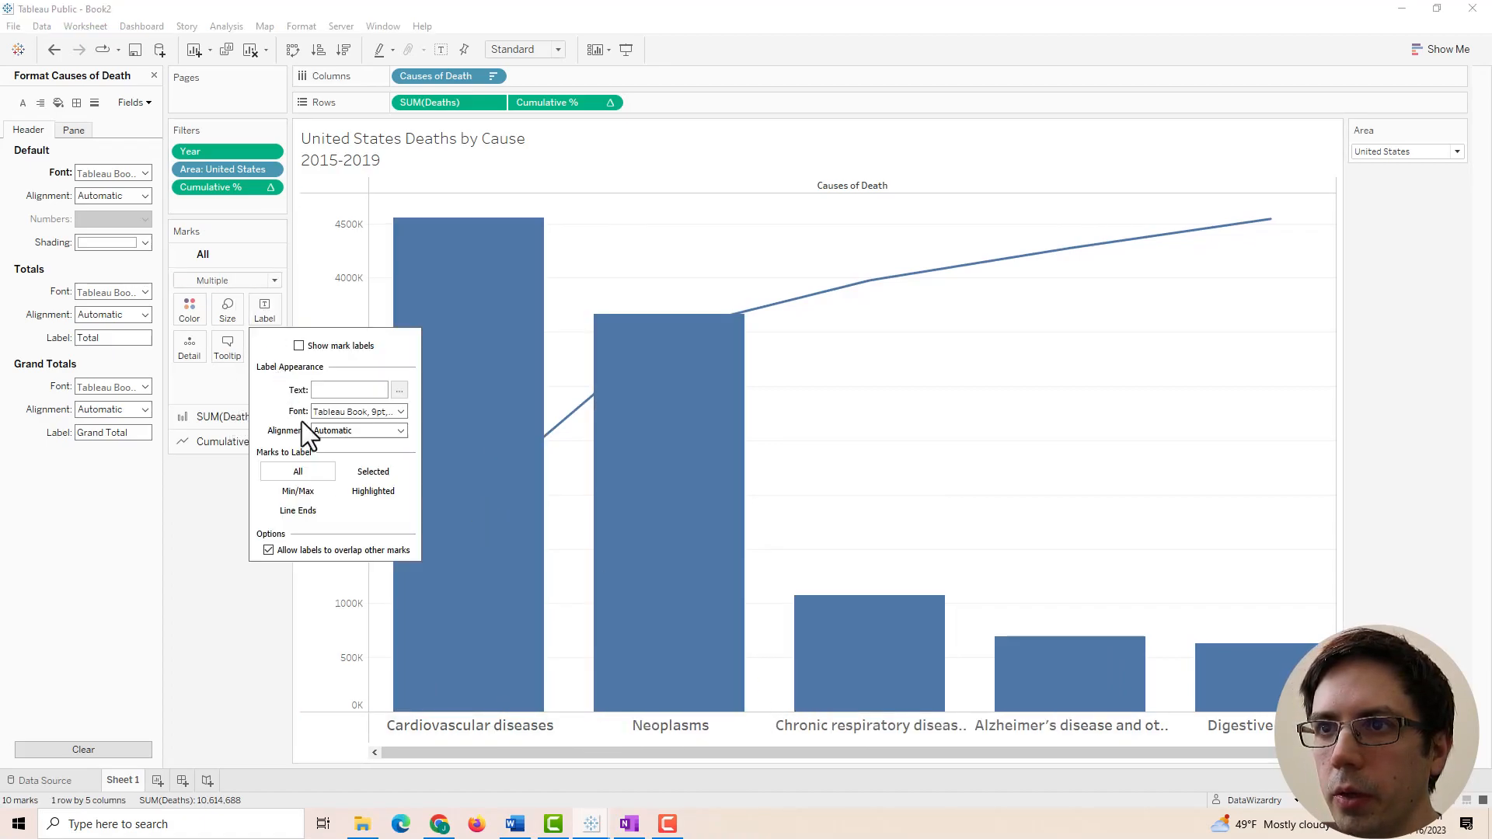
right_click(468, 716)
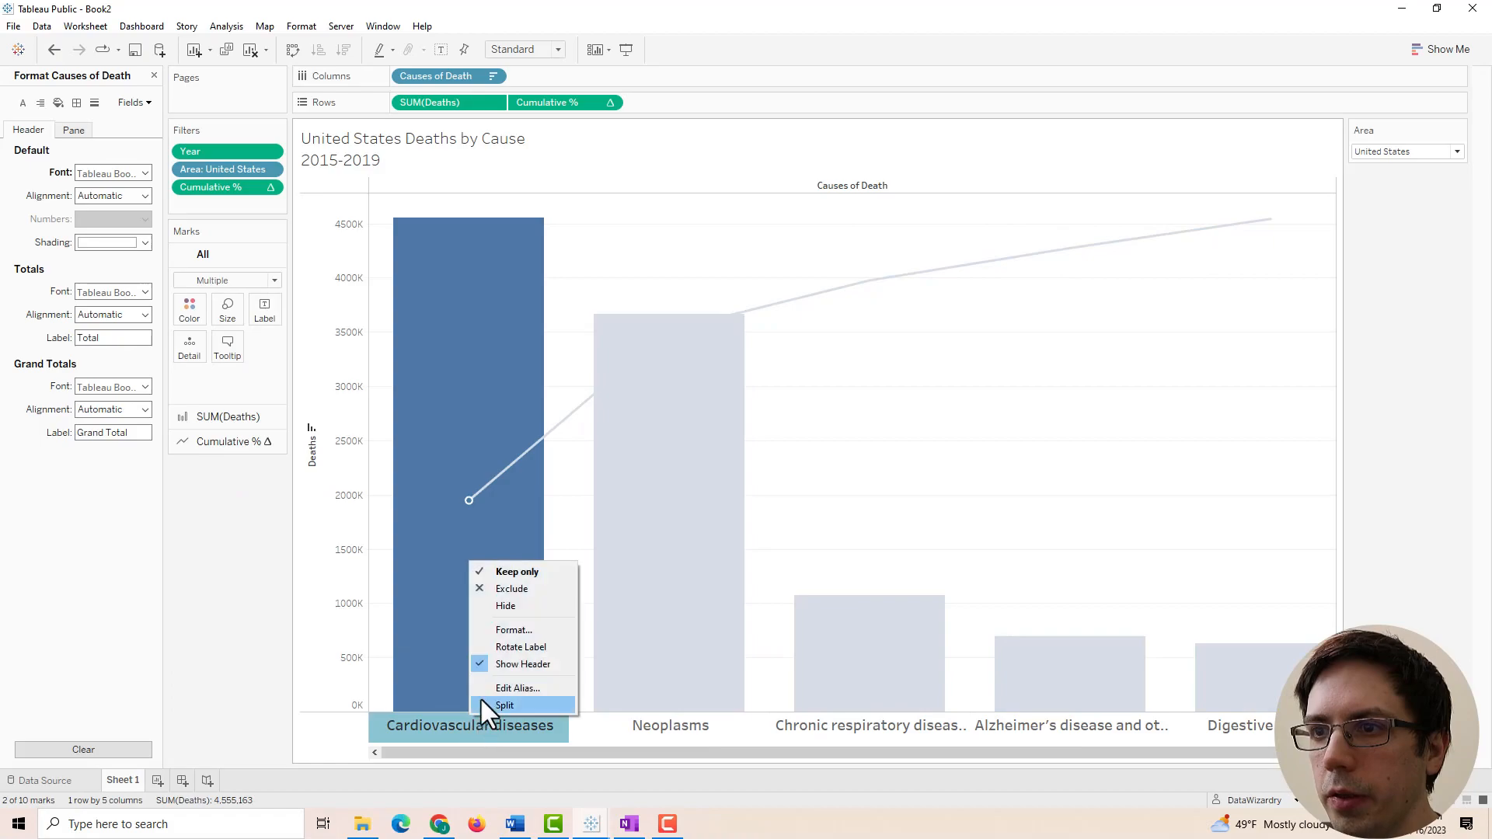
left_click(483, 629)
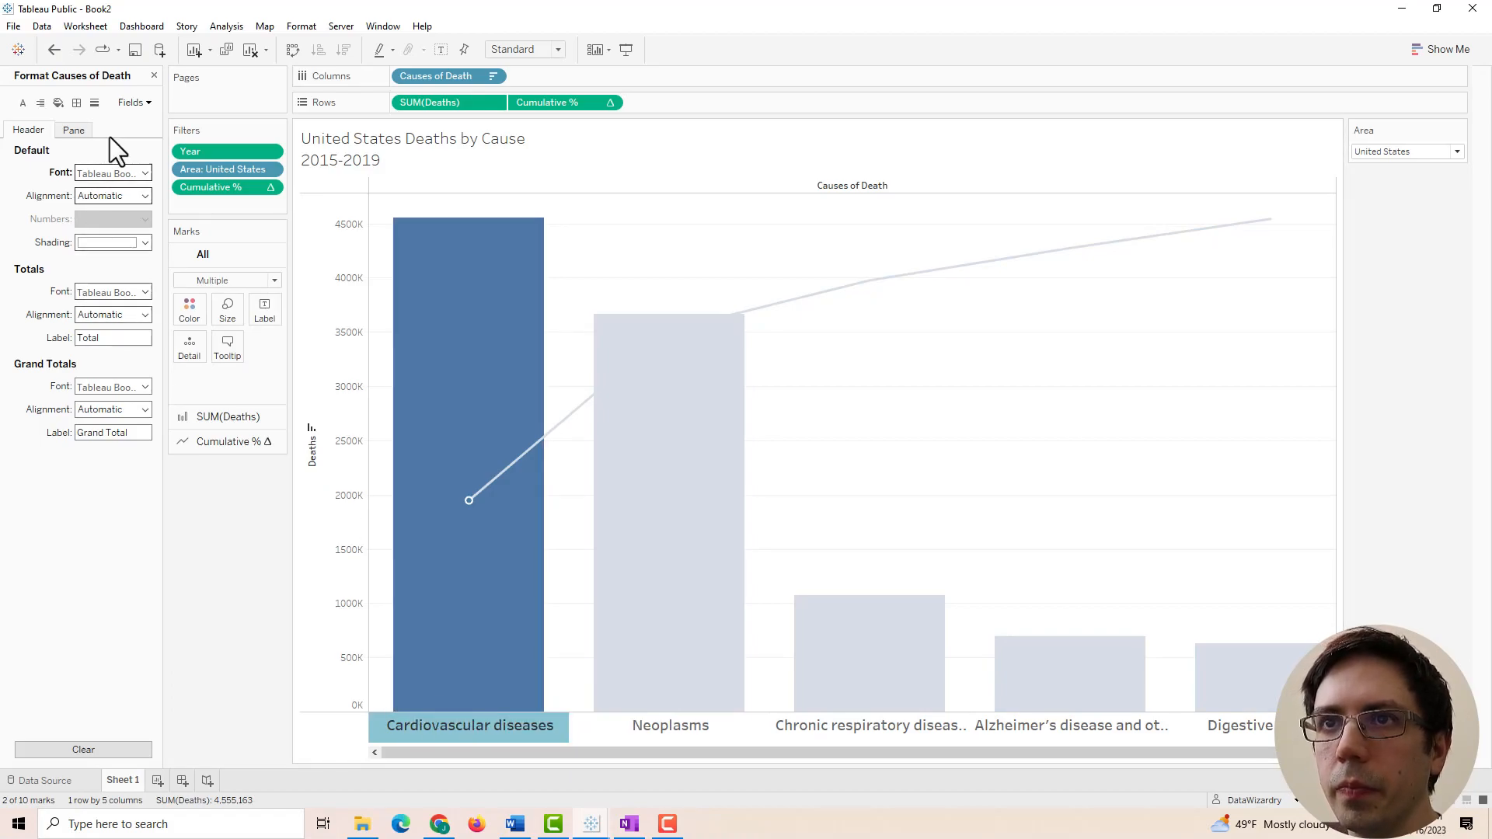
left_click(123, 174)
left_click(114, 217)
left_click(107, 274)
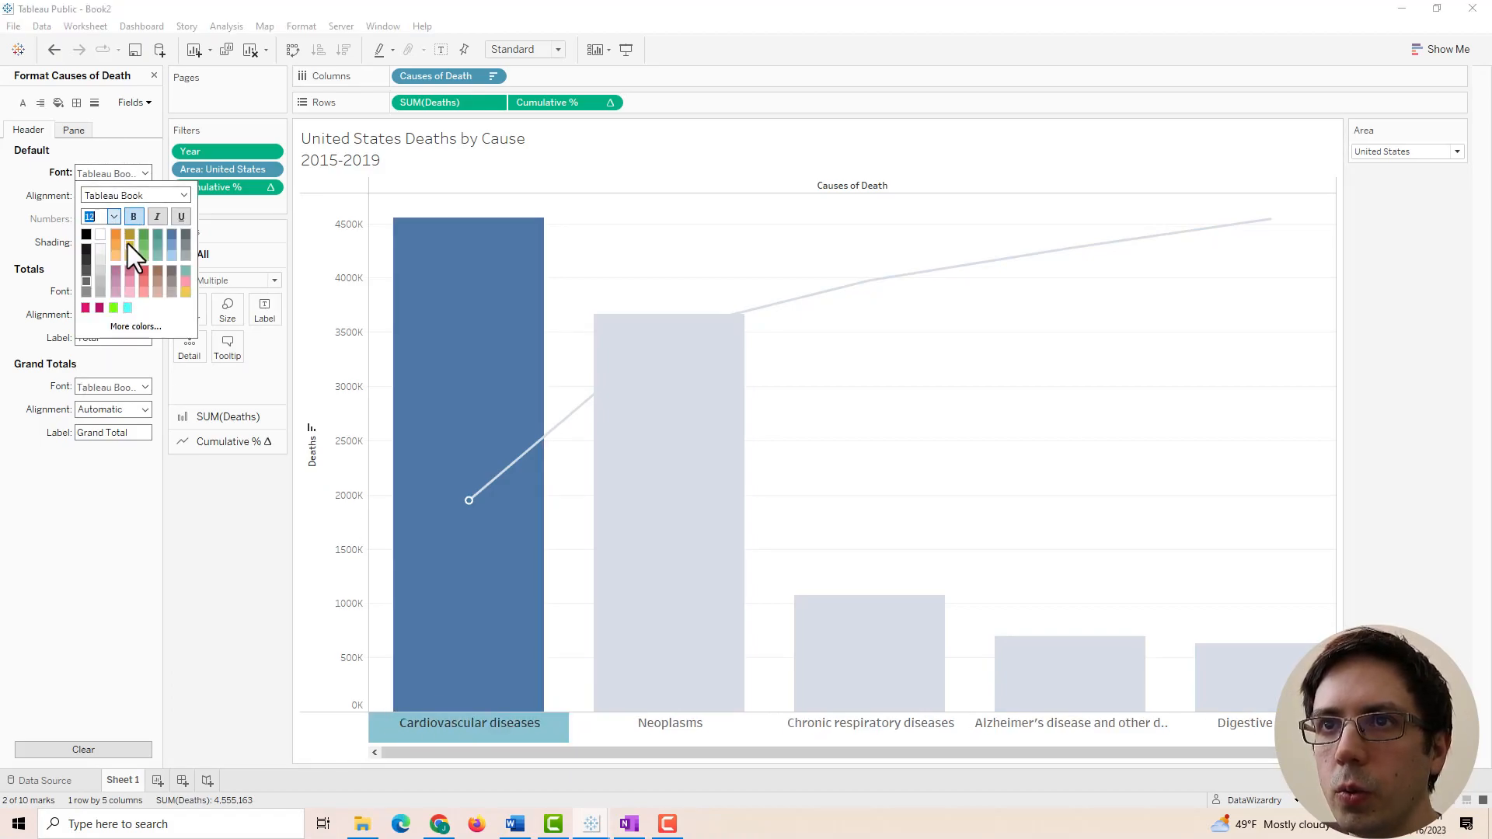
left_click(137, 213)
left_click(269, 665)
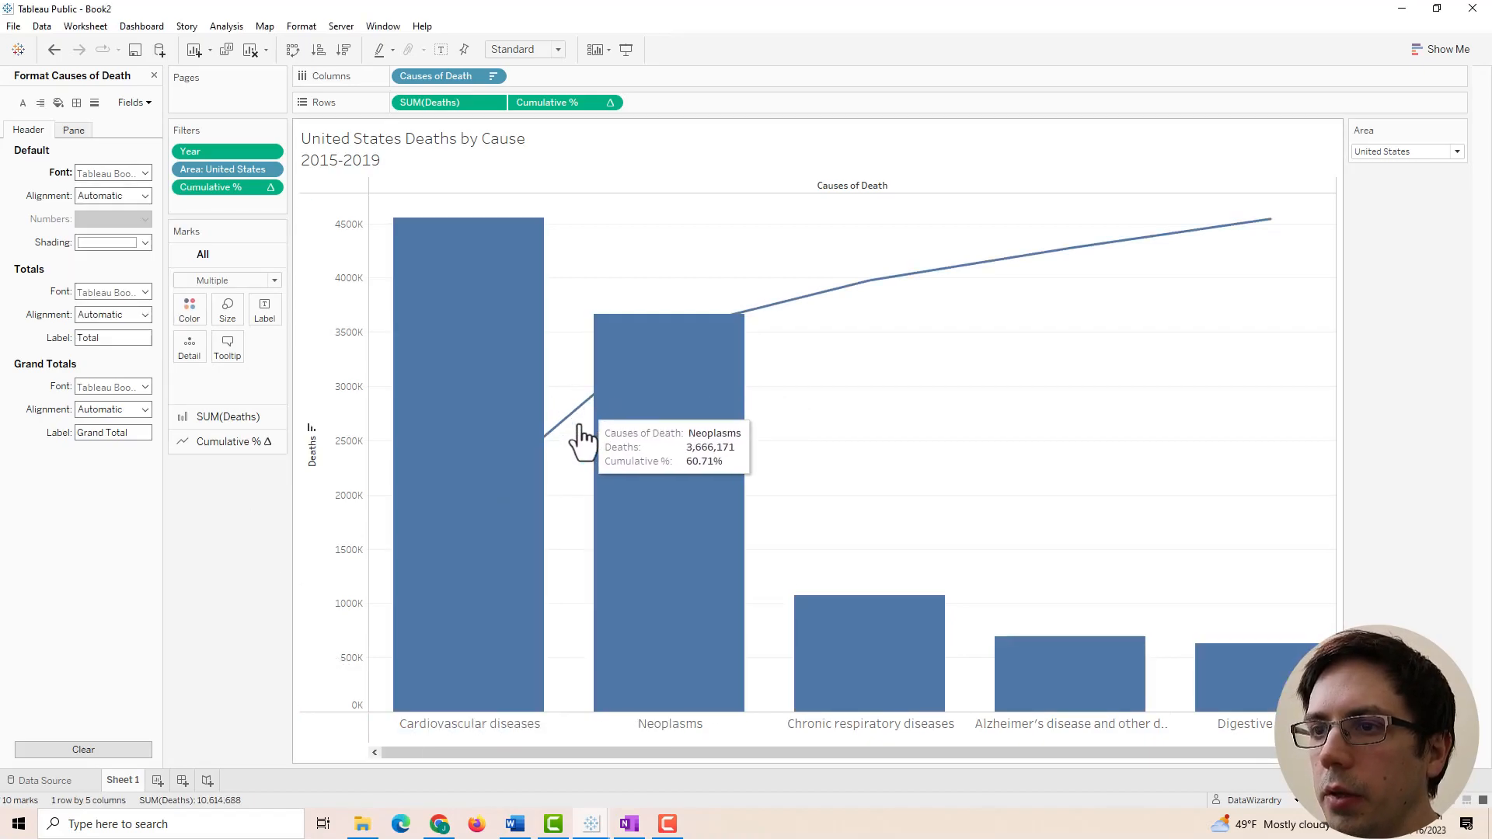
Create a dashboard containing Sheet 1 and set it to the fixed Generic Desktop size.
left_click(181, 779)
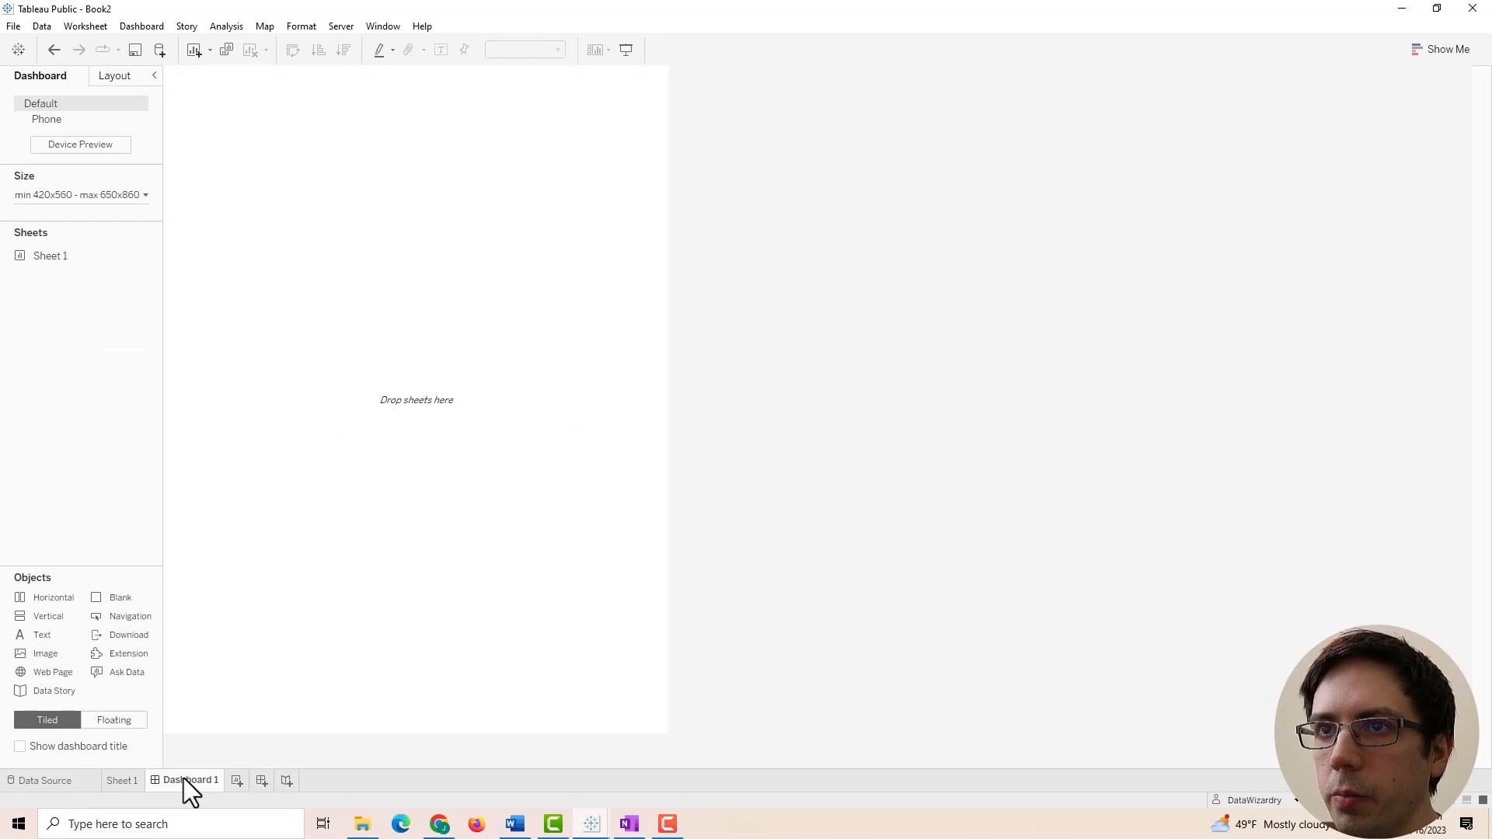
left_click_drag(46, 272, 493, 310)
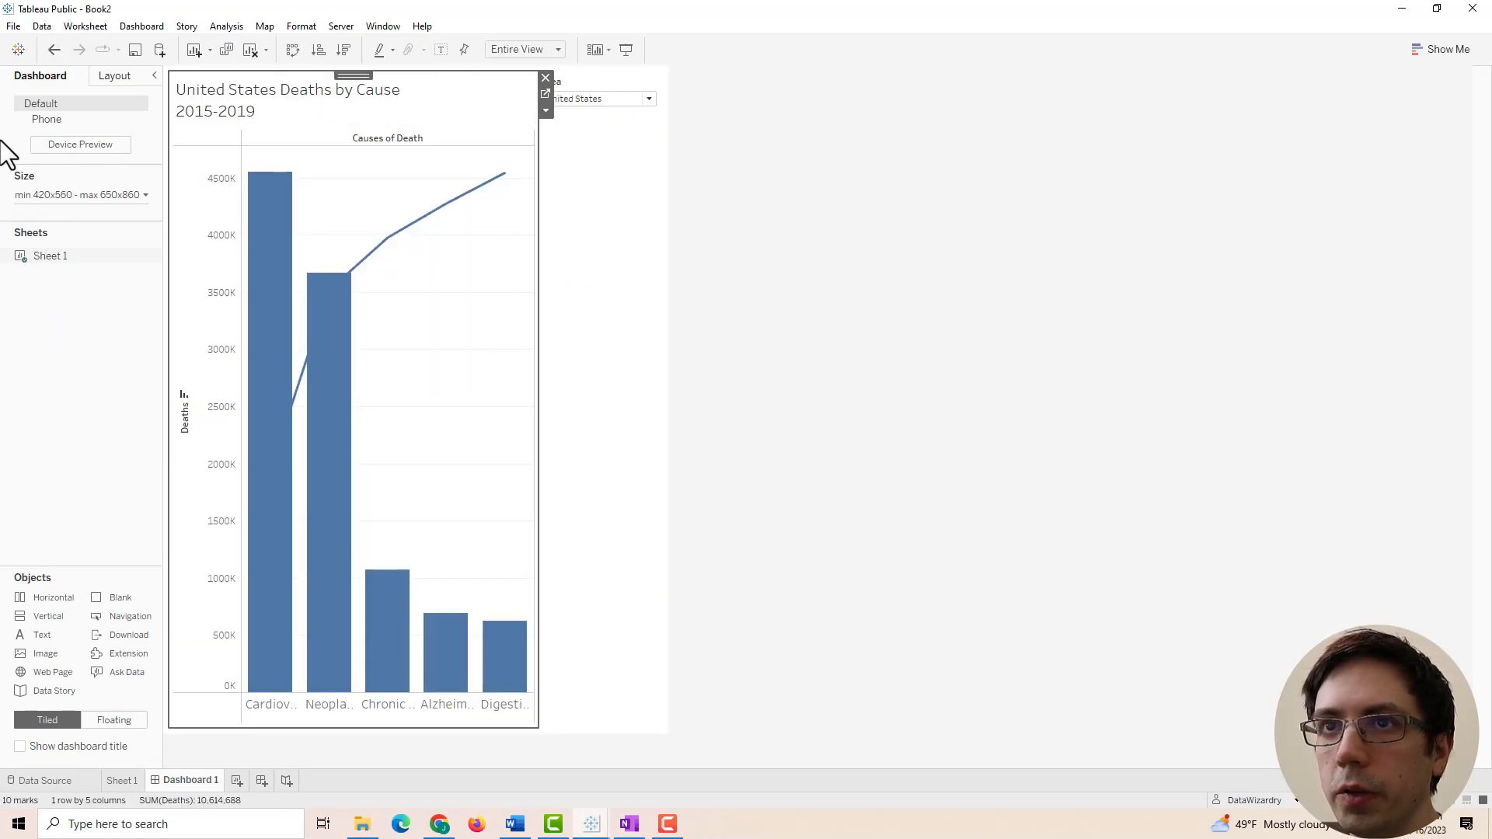
left_click(59, 193)
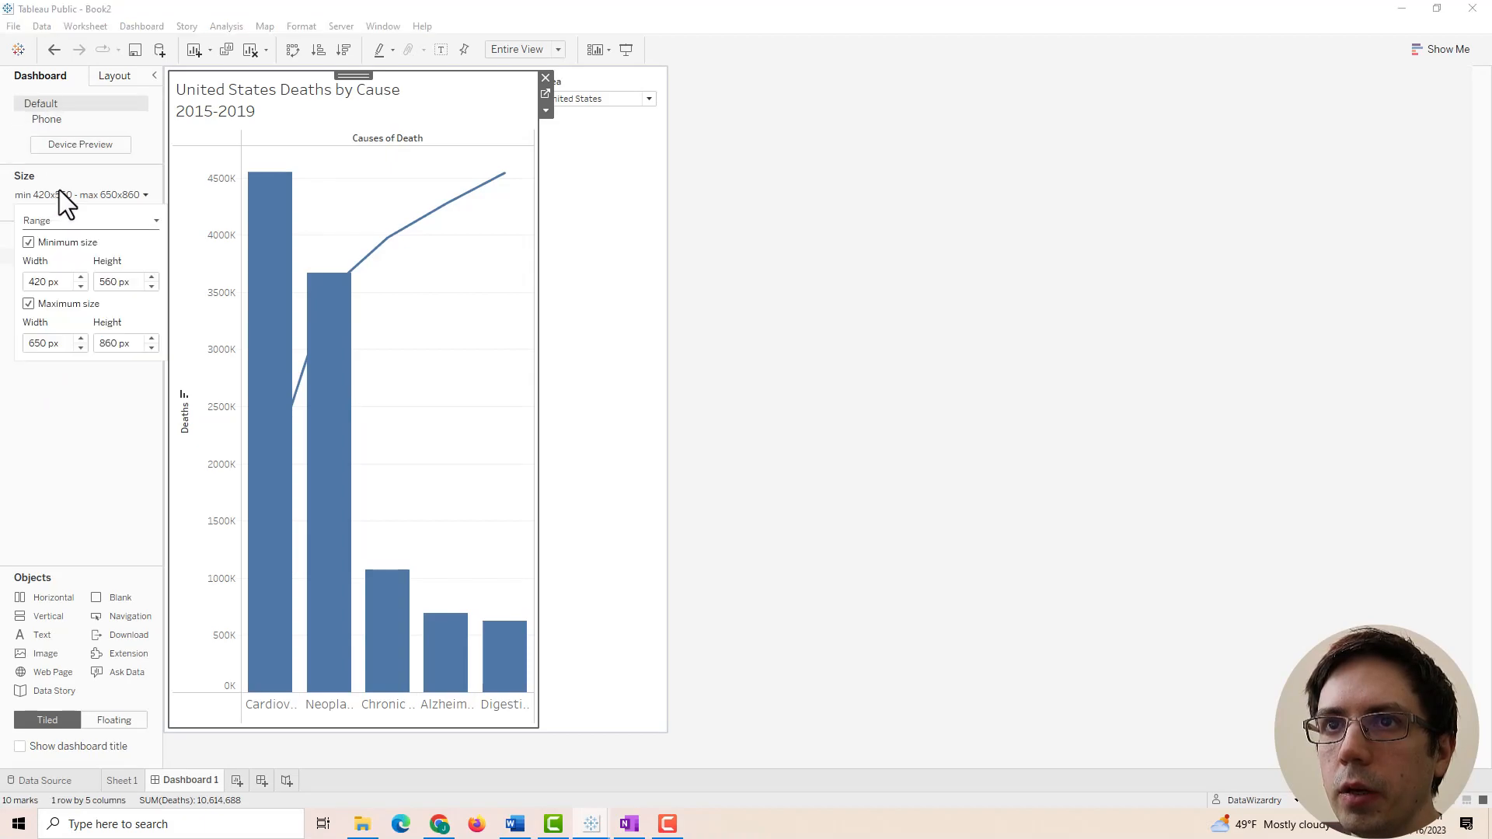
left_click(57, 220)
left_click(59, 236)
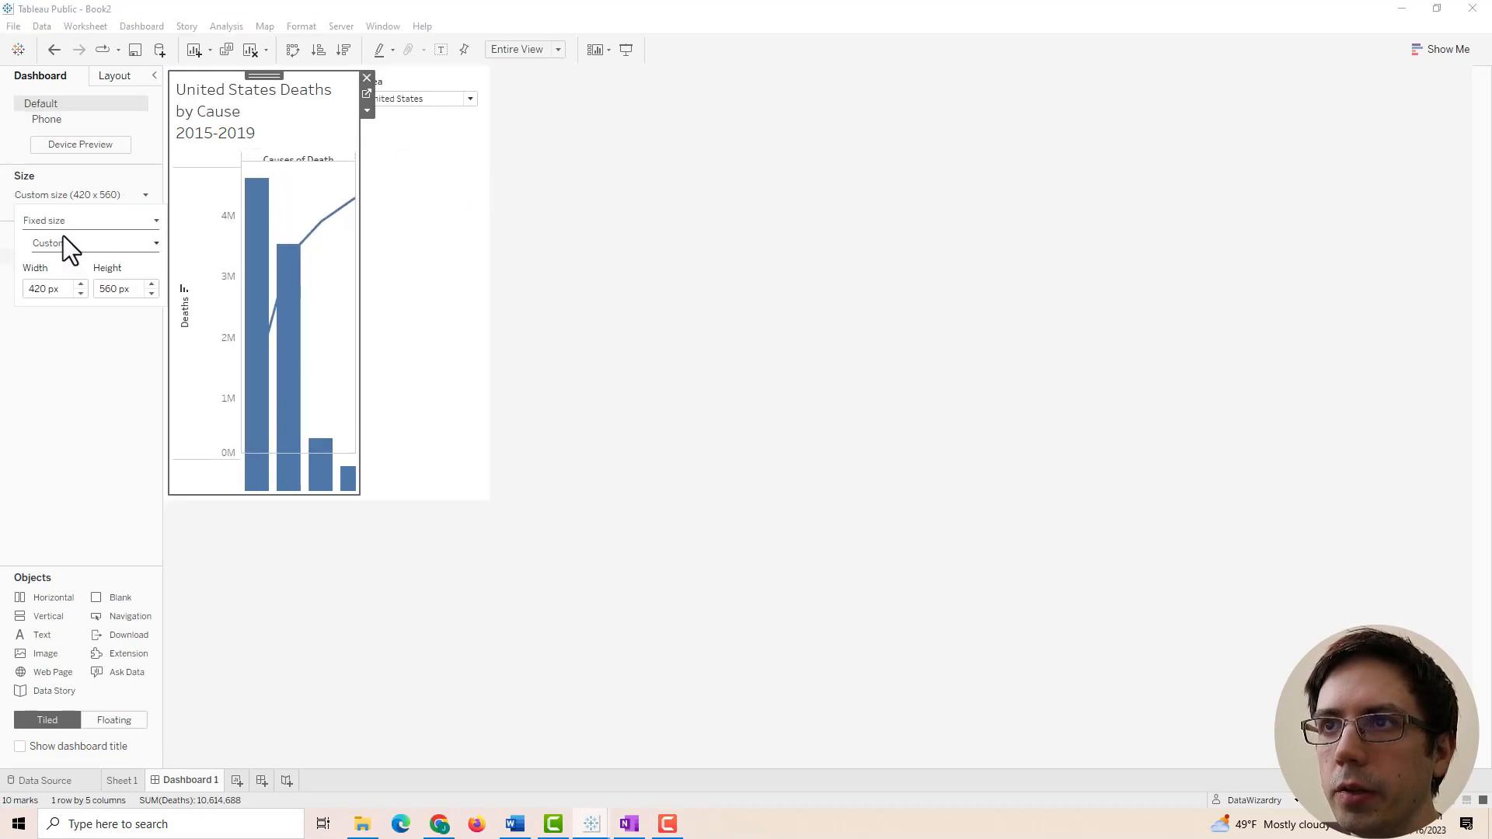
left_click(59, 198)
left_click(63, 197)
left_click(68, 243)
left_click(73, 254)
left_click(1280, 496)
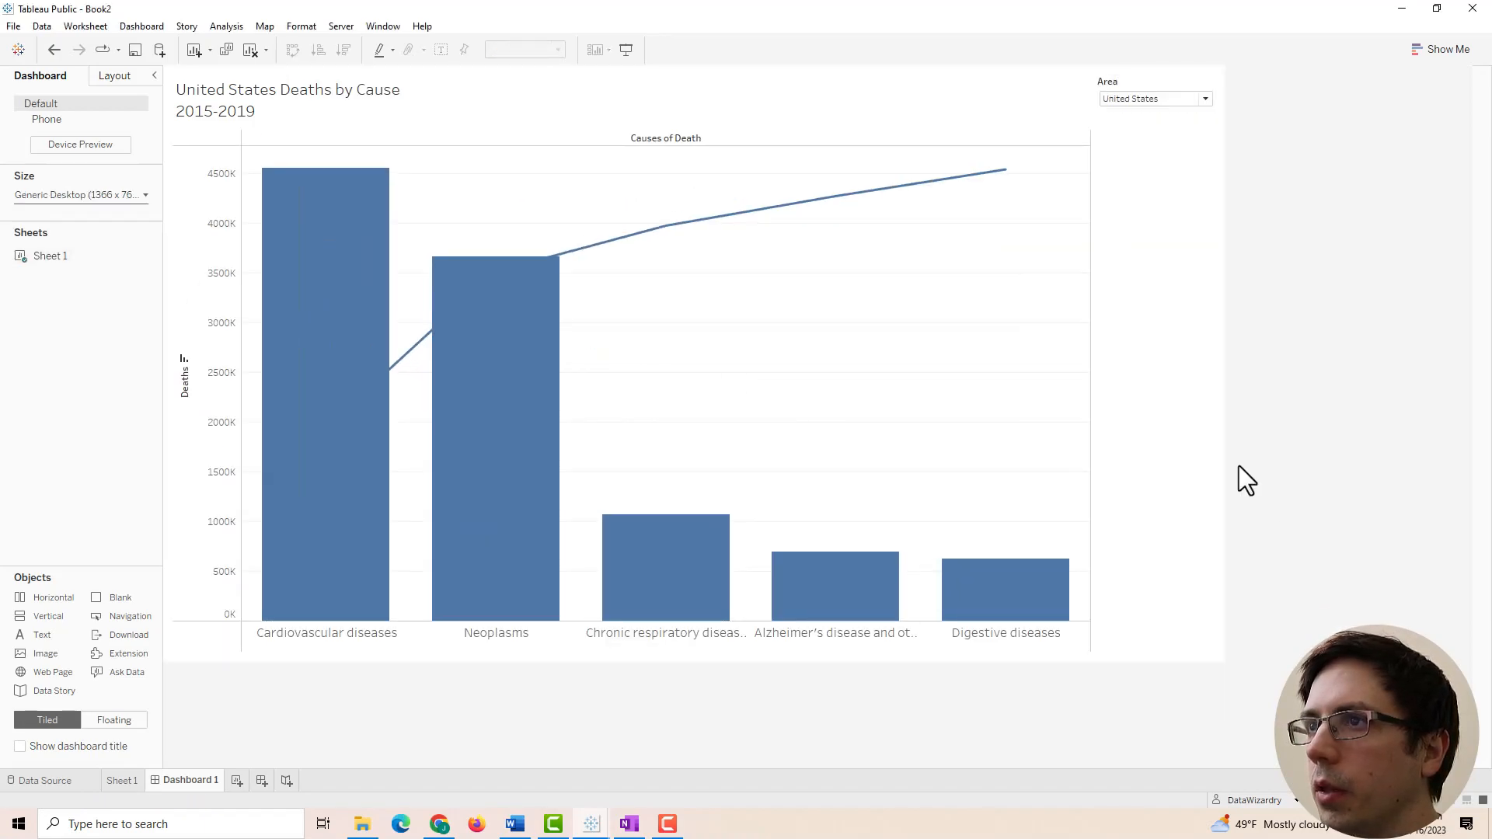
Return to the chart's worksheet and change the Cumulative % mark type to Area.
left_click(1088, 88)
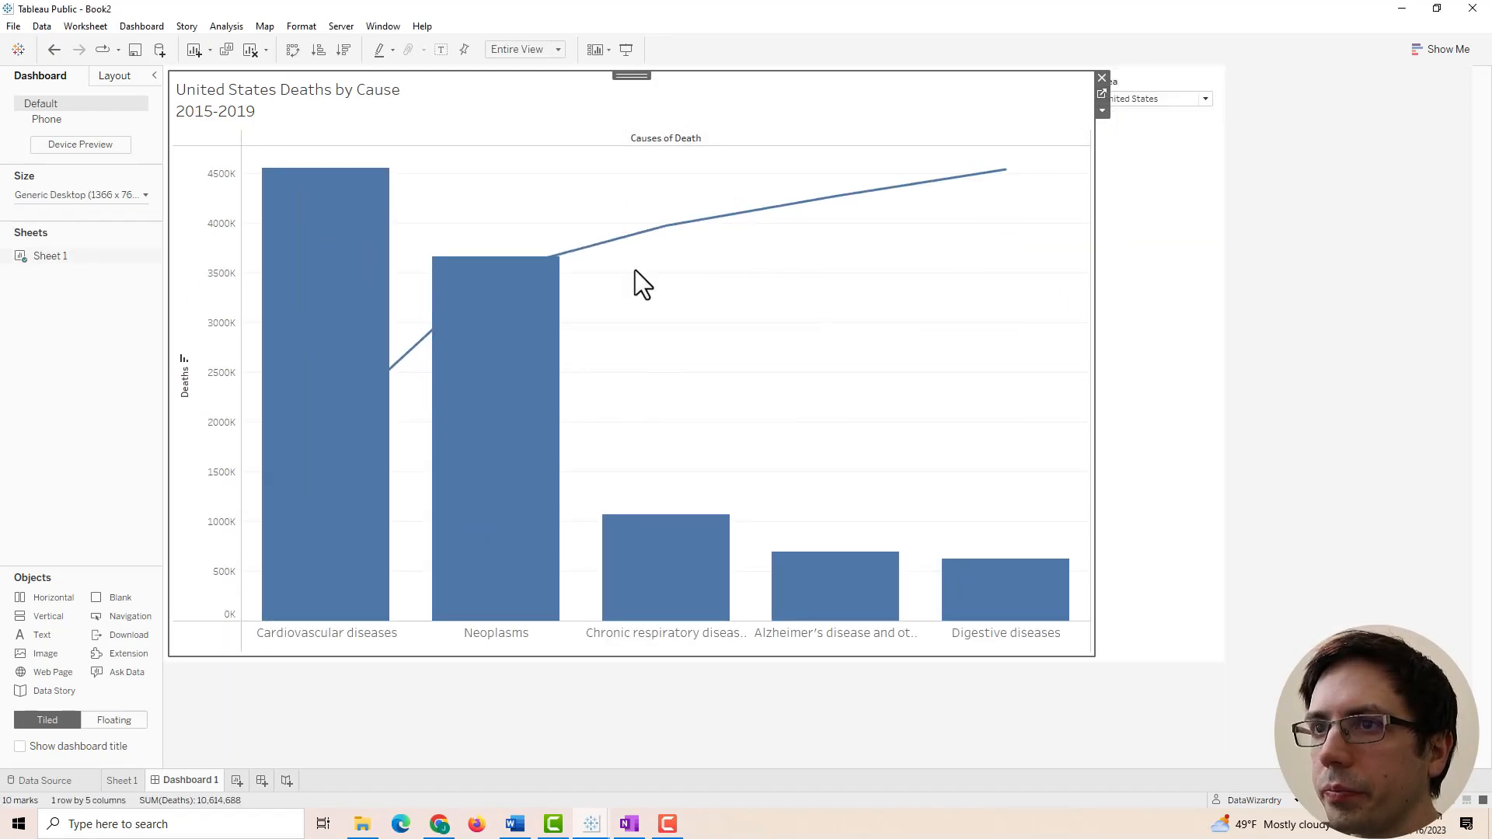
left_click(1102, 94)
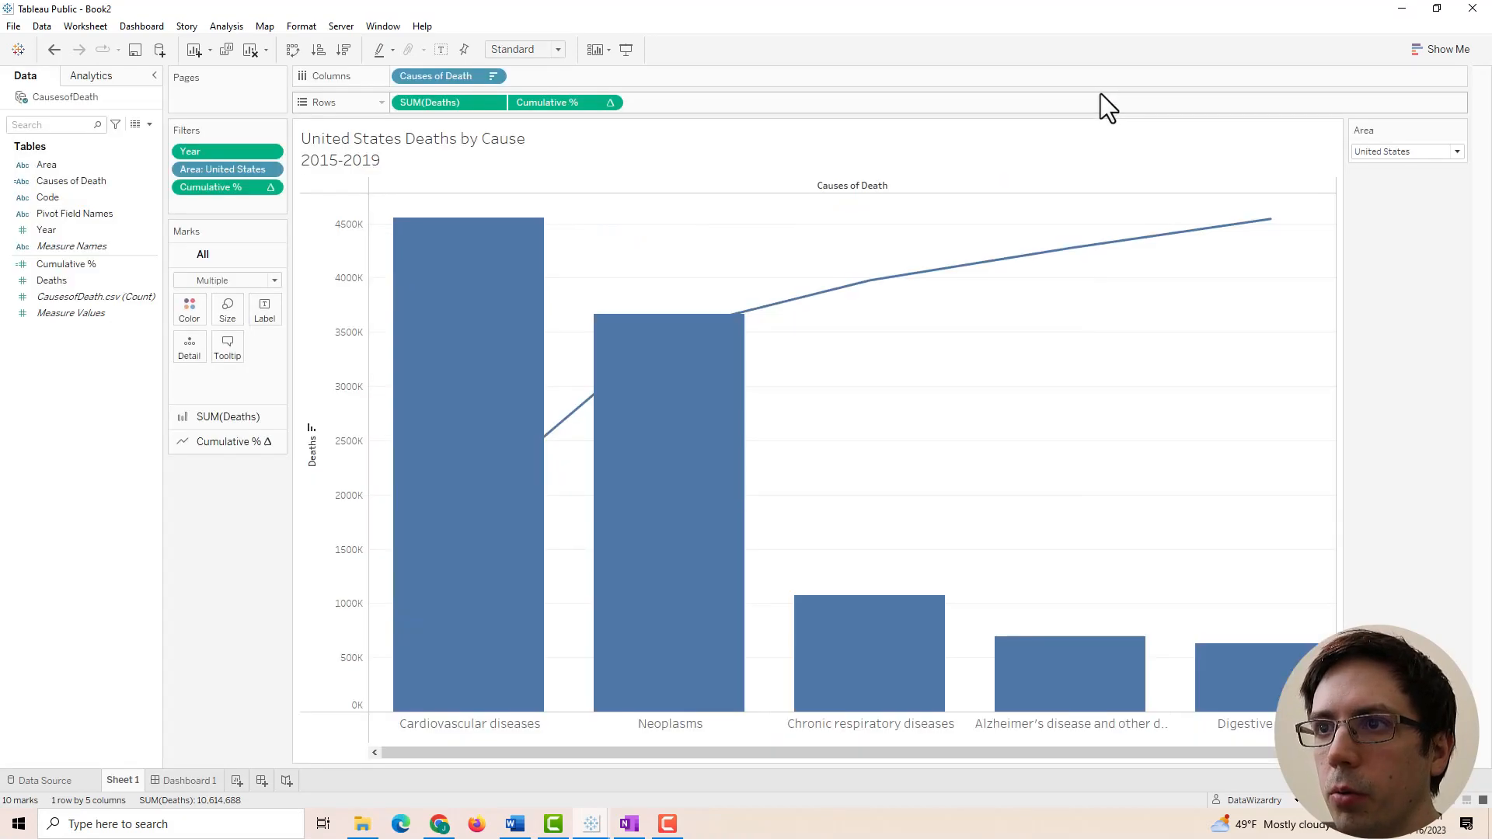
left_click(200, 441)
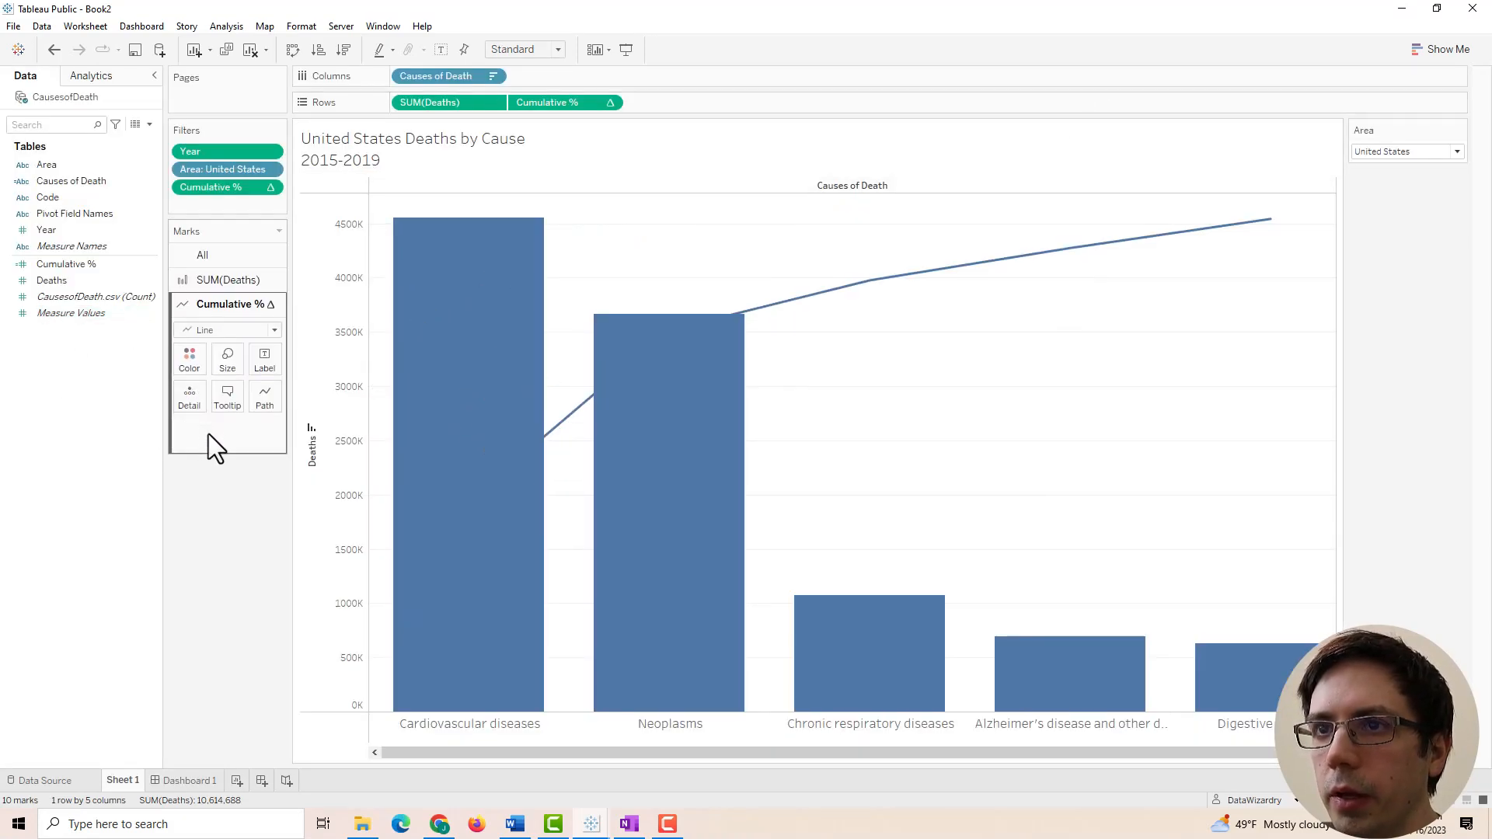
left_click(199, 331)
left_click(199, 400)
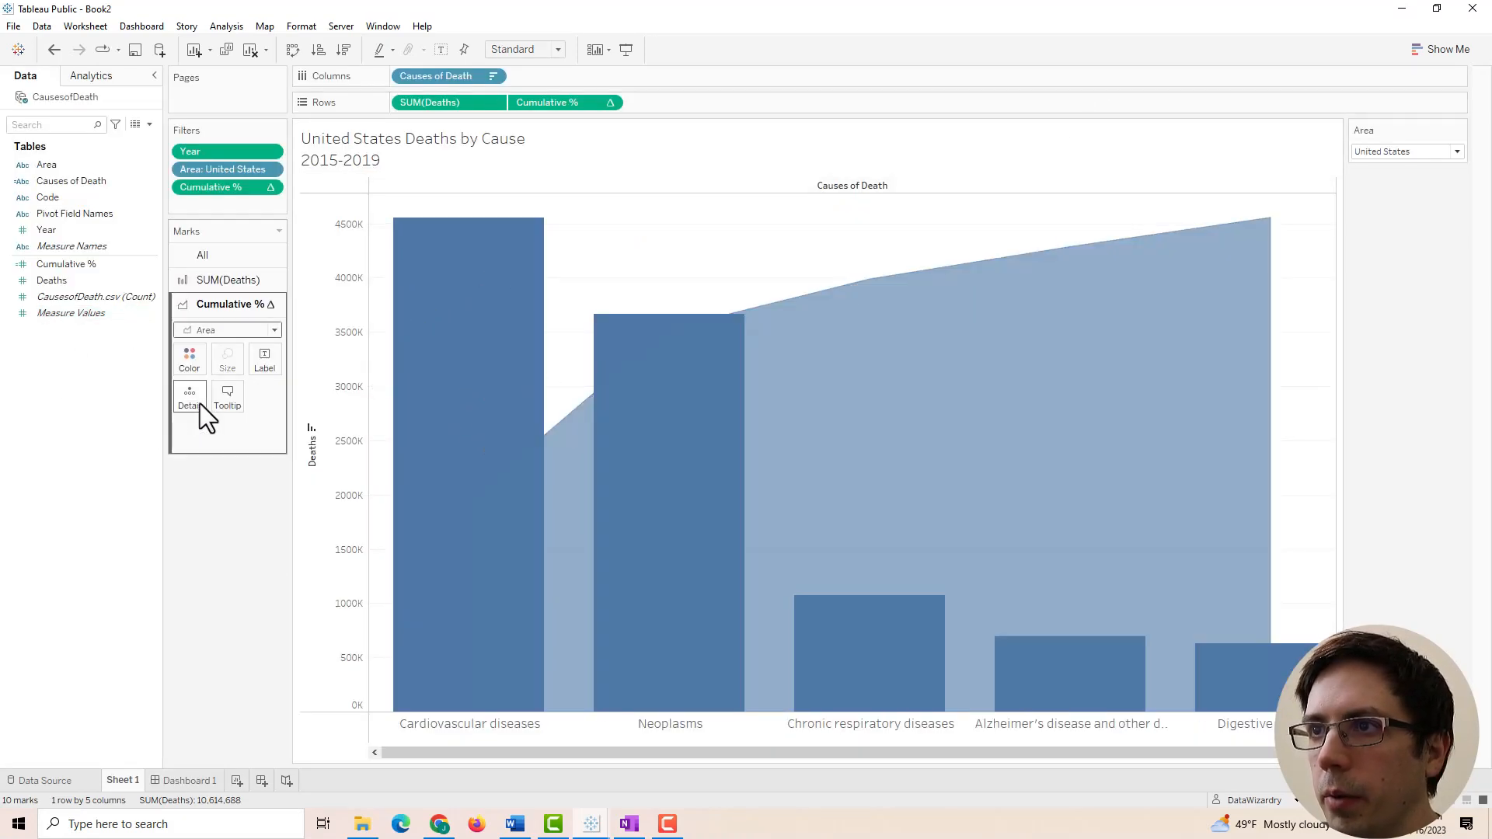
Lower the color opacity of the Cumulative % area to a pale shade behind the bars.
left_click(198, 369)
left_click_drag(230, 542, 210, 539)
left_click(185, 653)
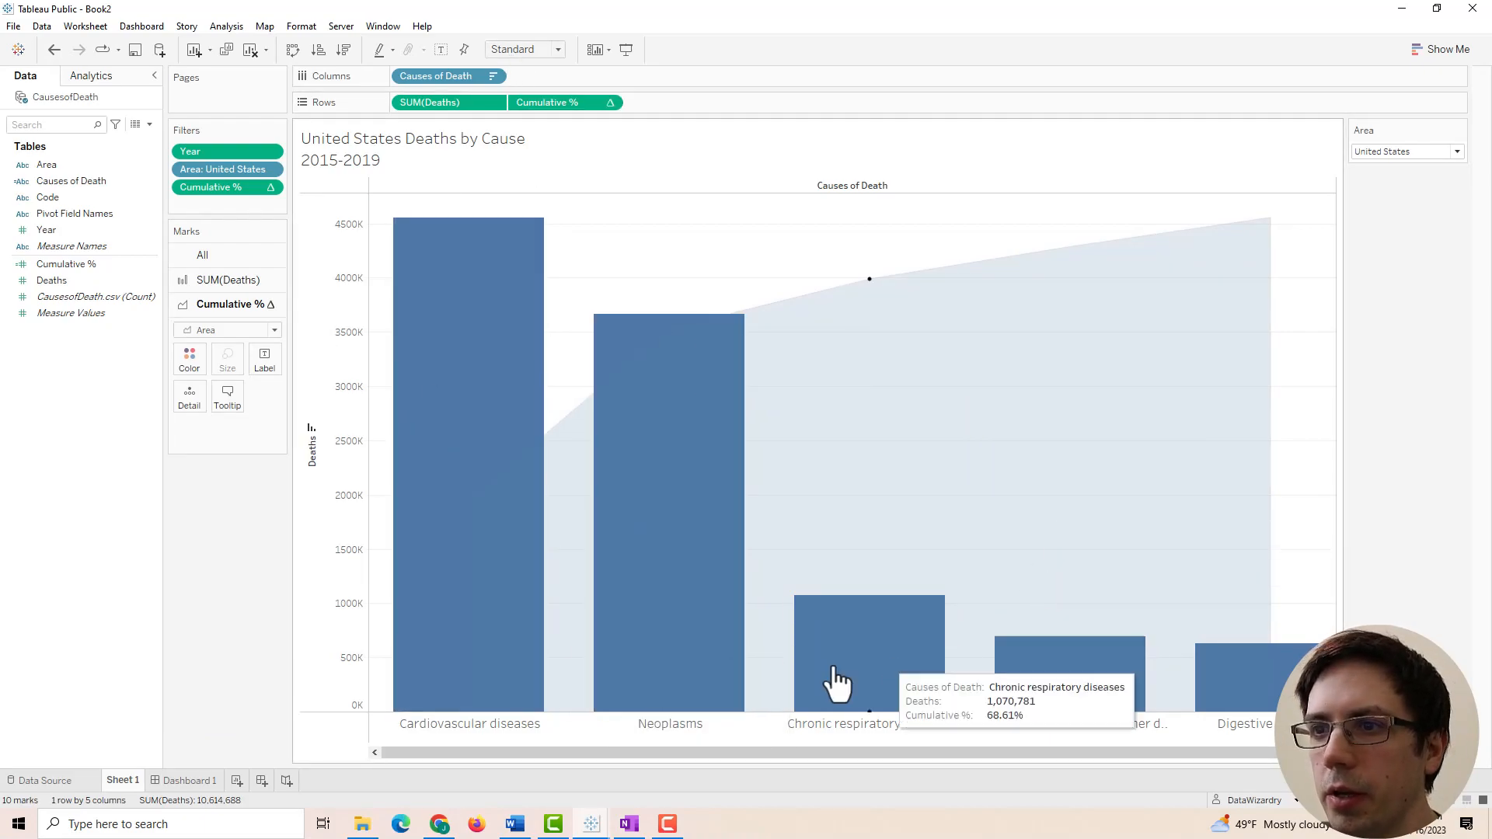
Color the deaths bars by SUM(Deaths) by copying that measure from the rows onto the bars' color encoding.
mouse_move(764, 493)
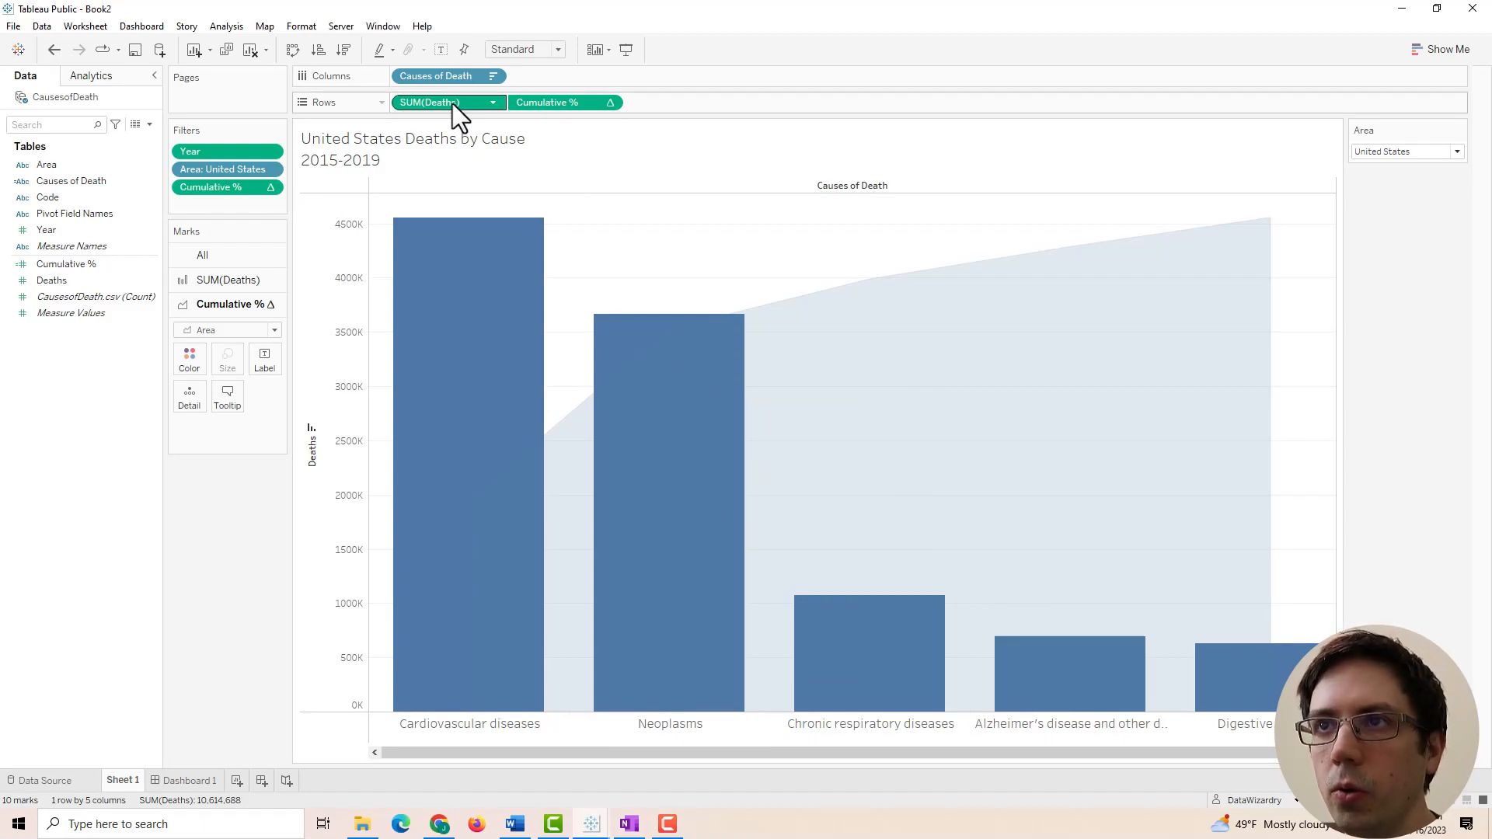
key("ctrl")
left_click(242, 279)
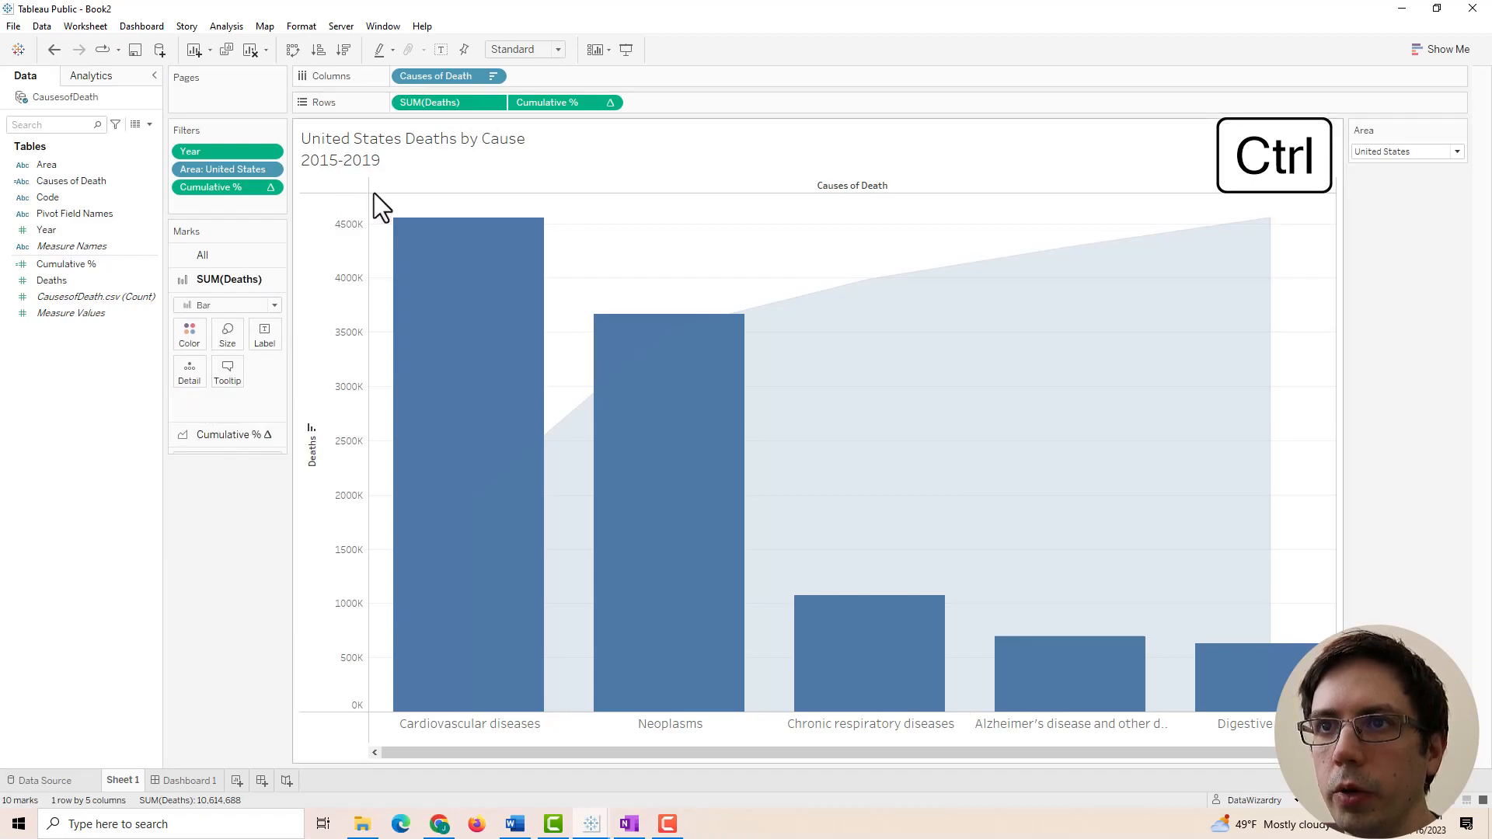
left_click(455, 104, "ctrl")
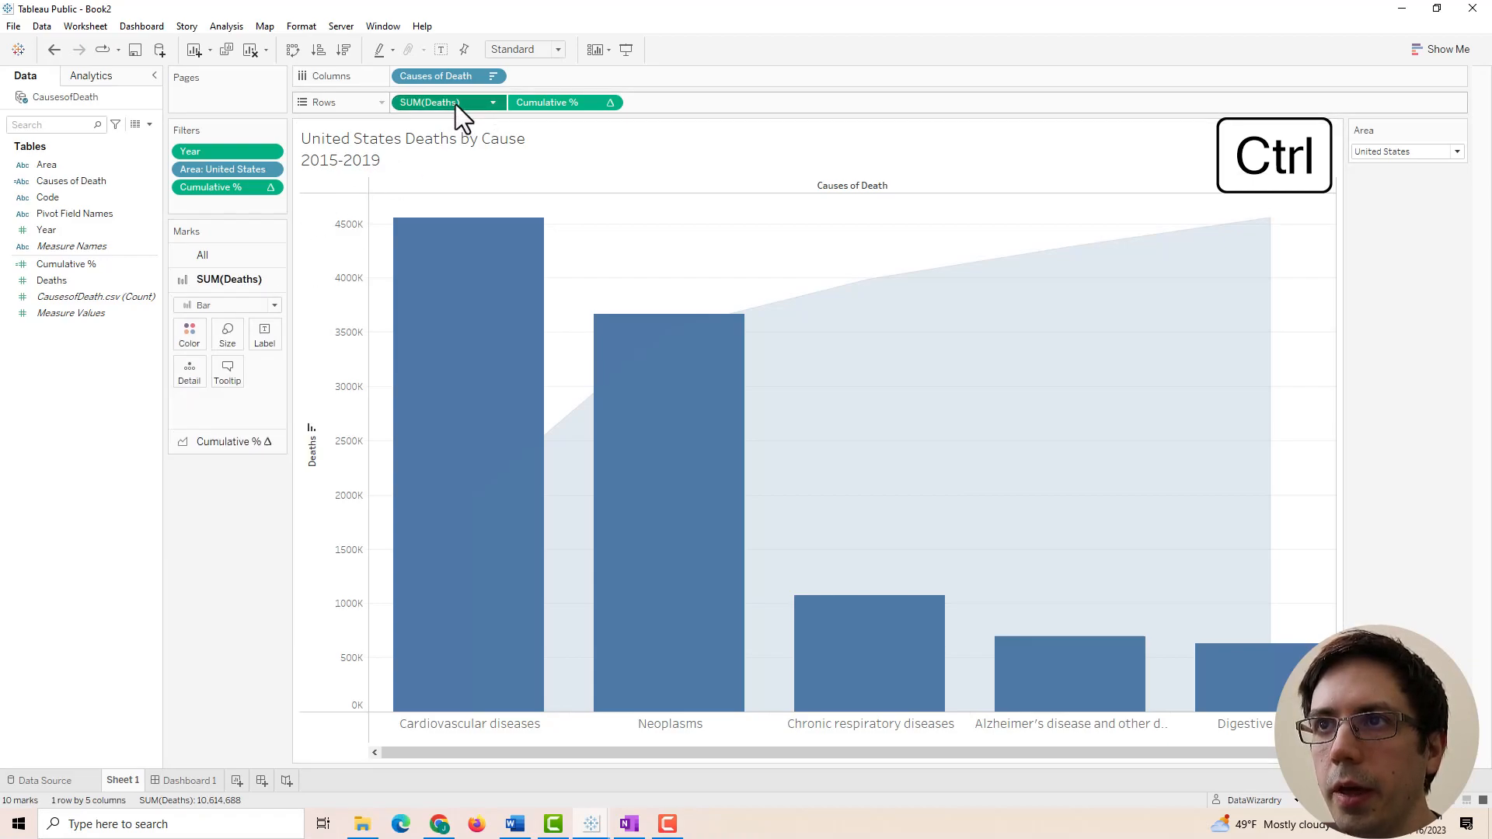
mouse_move(456, 104)
left_mouse_down()
mouse_move(188, 356)
mouse_move(197, 339)
left_mouse_up()
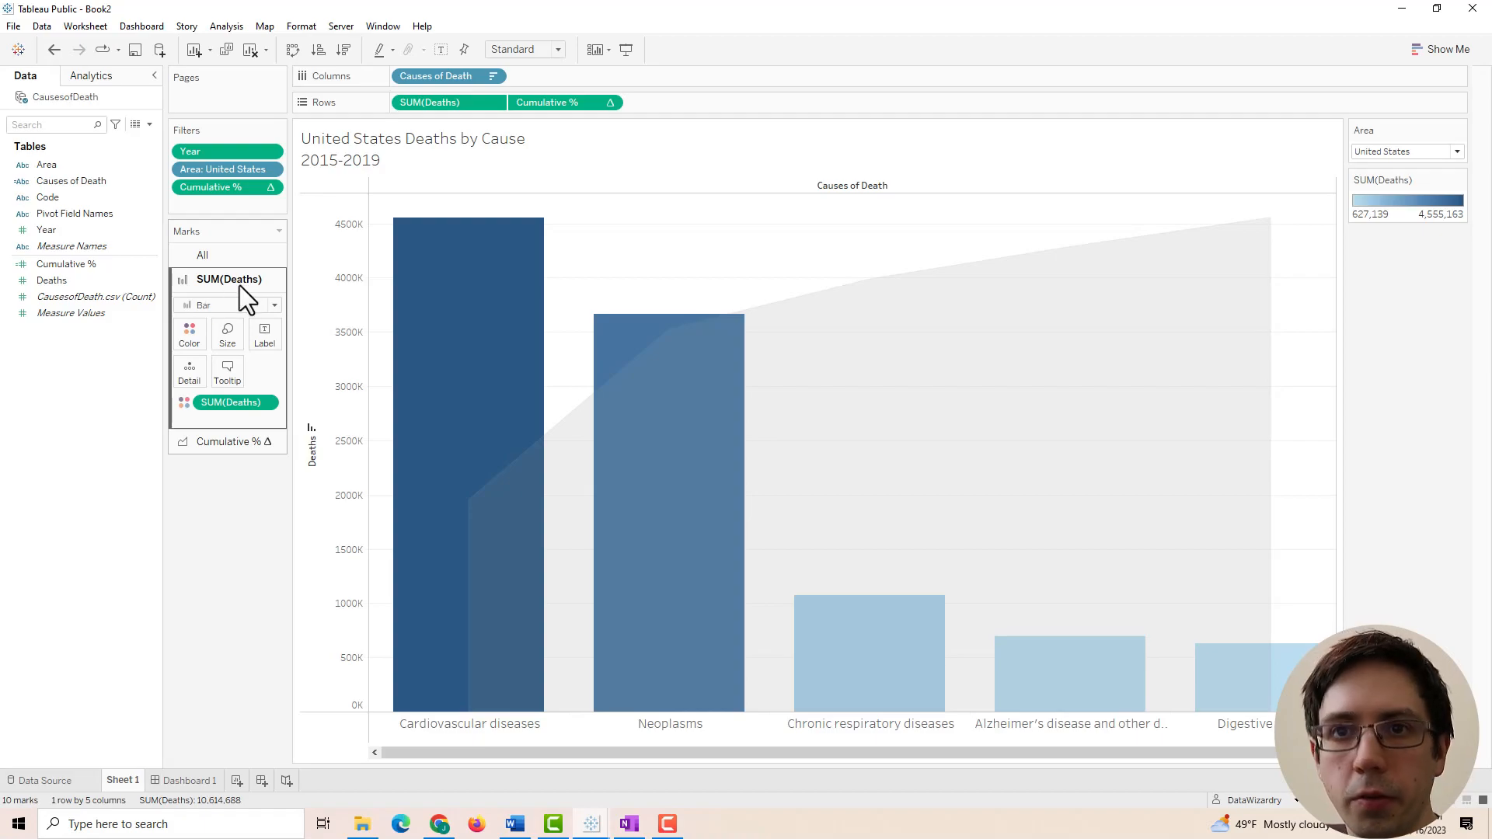
left_click(240, 441)
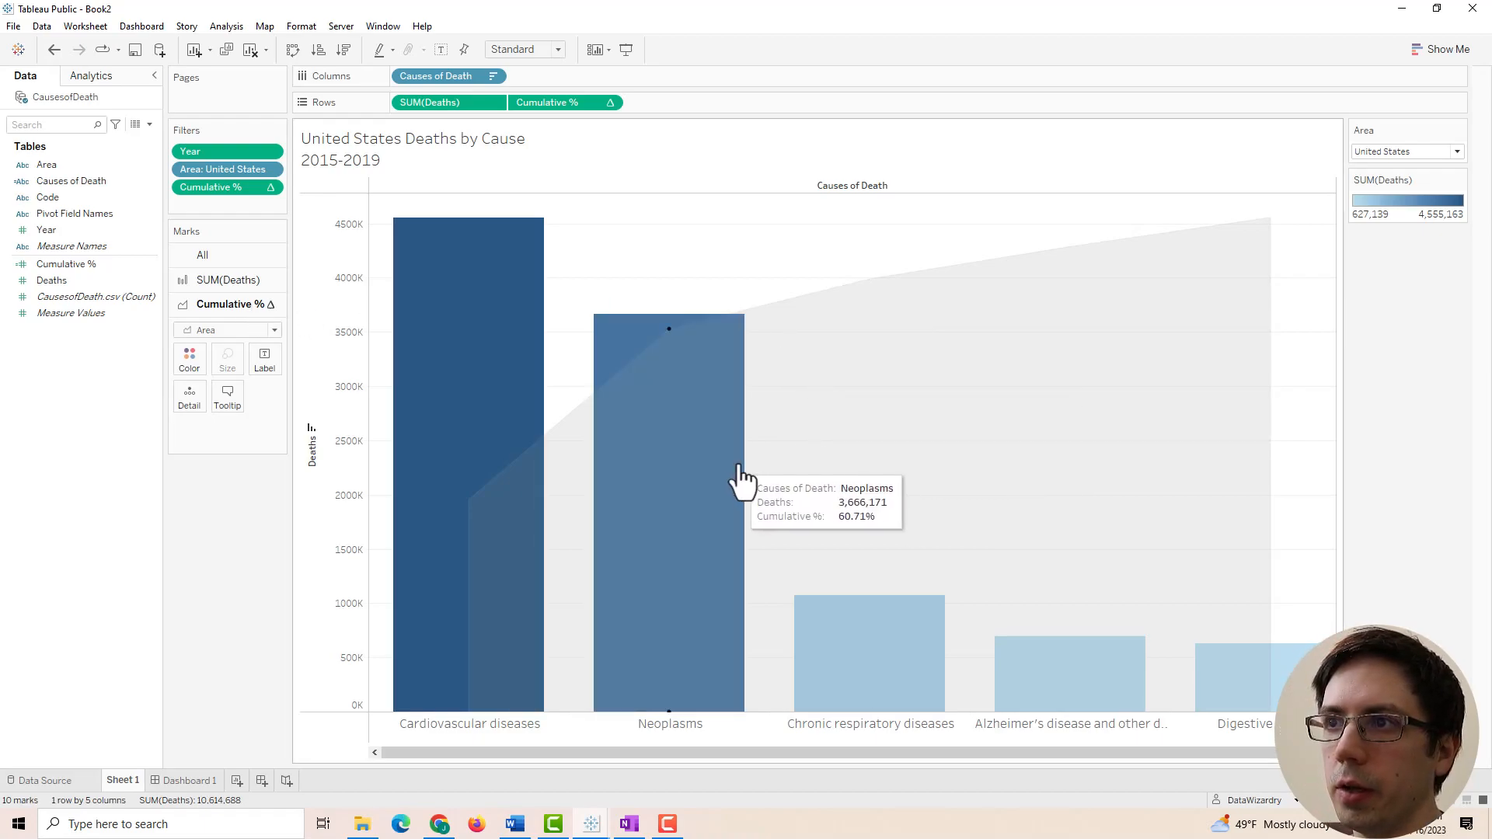
Apply the Orange-Gold color palette to the SUM(Deaths) bars.
left_click(212, 273)
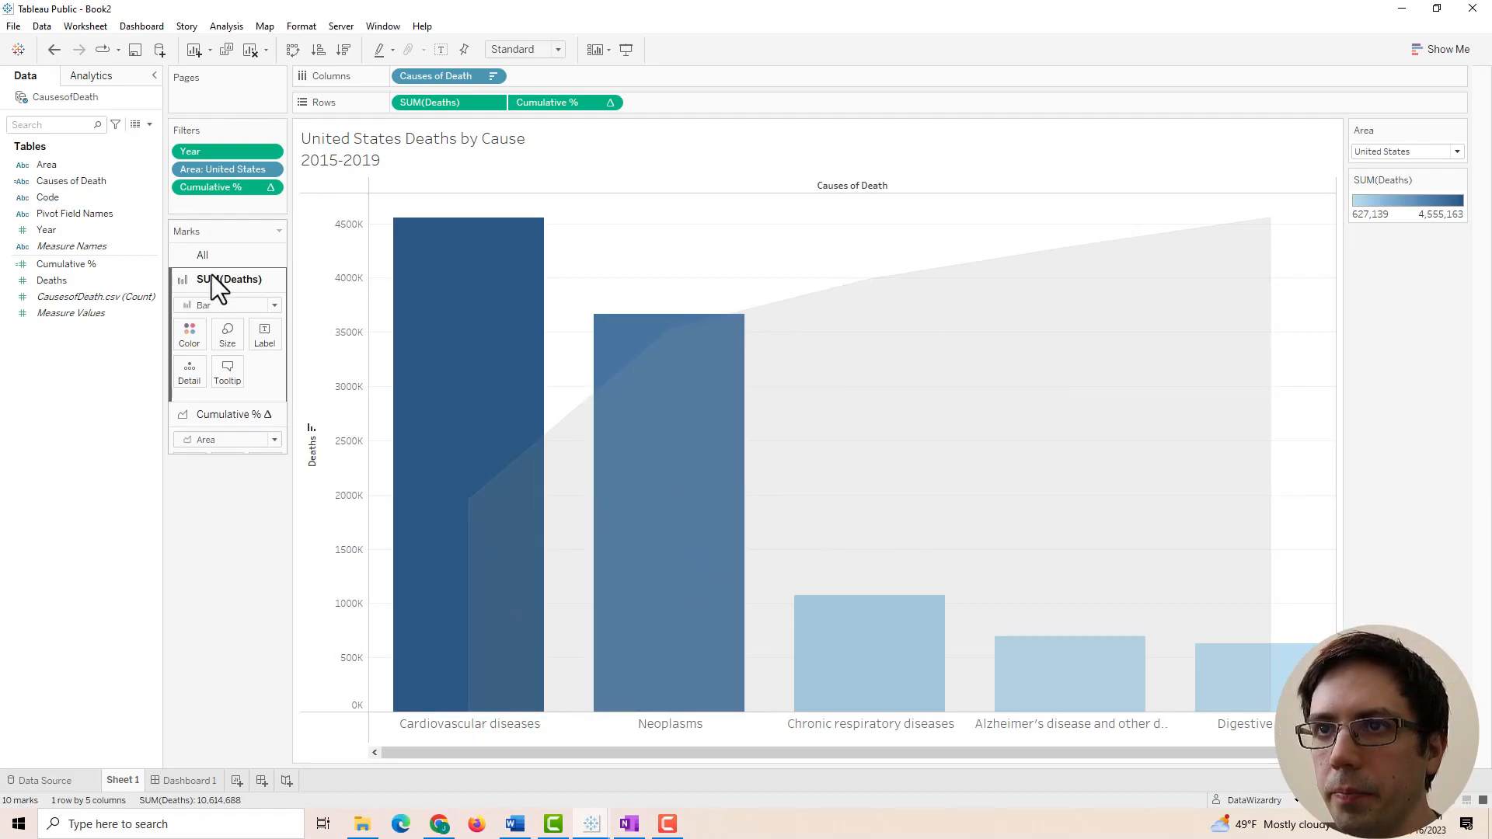
left_click(193, 337)
left_click(242, 386)
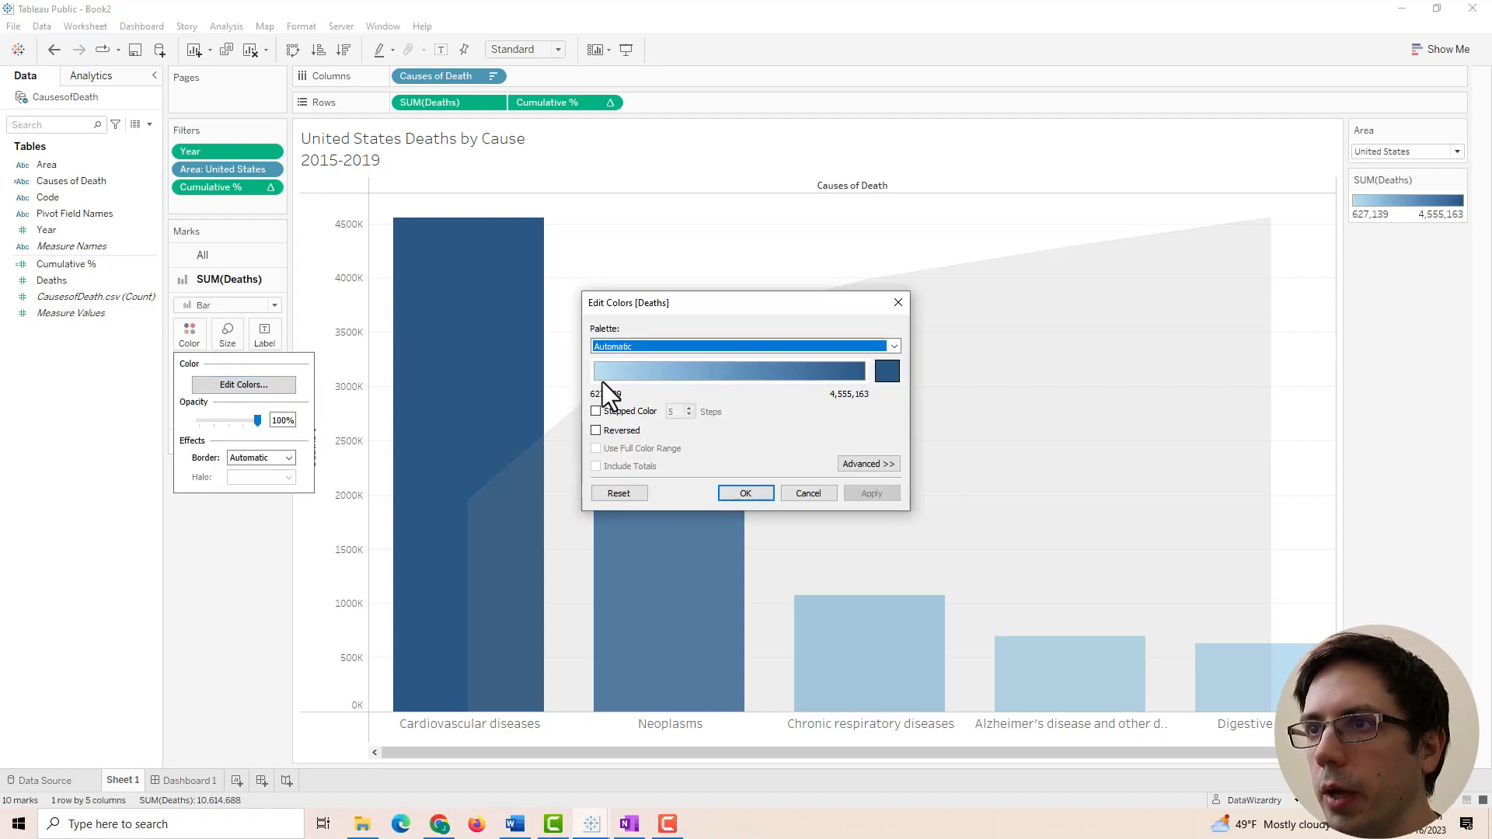
left_click(611, 346)
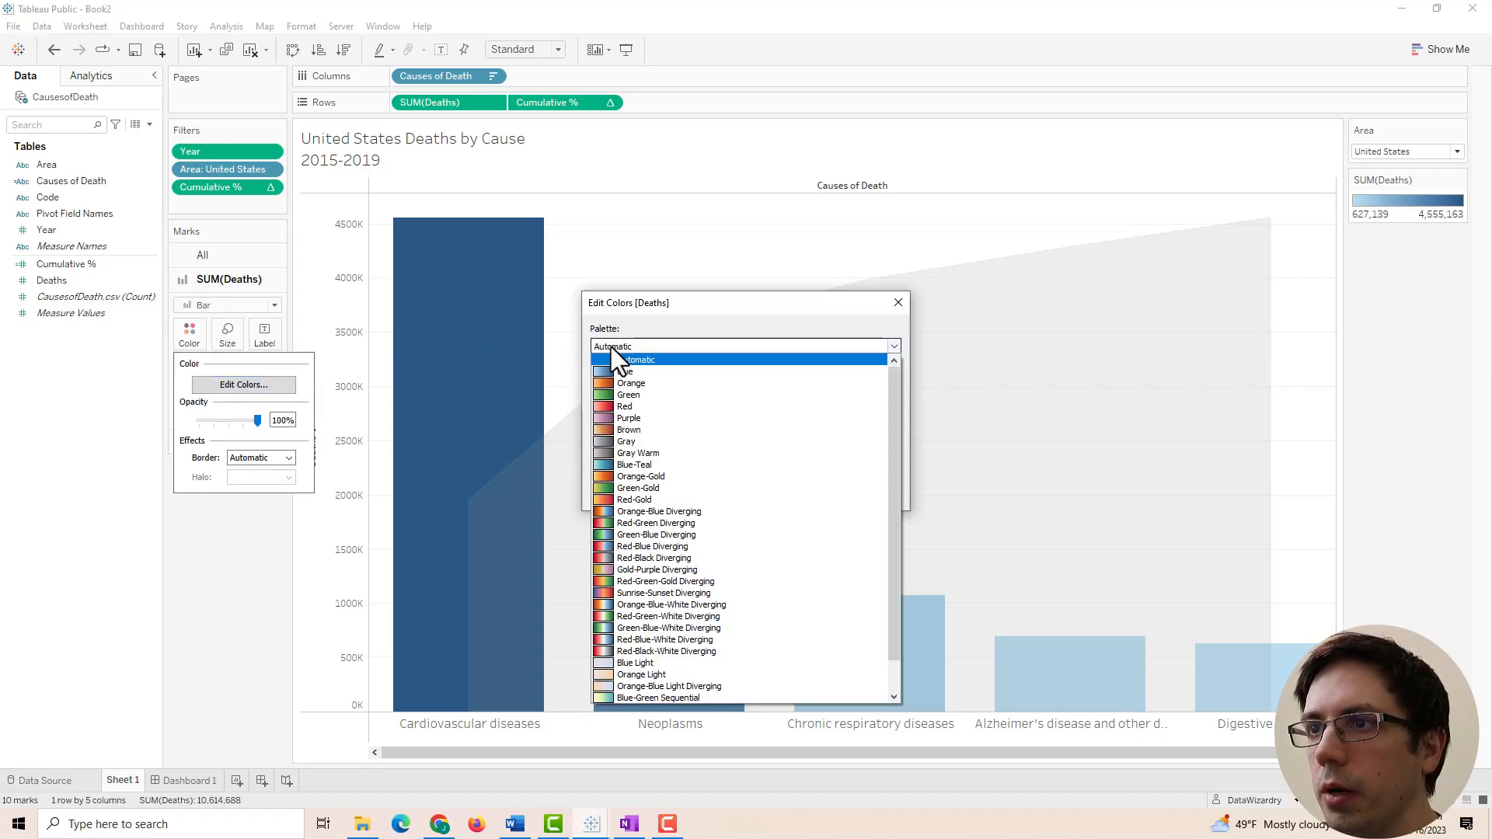
left_click(659, 474)
left_click(878, 495)
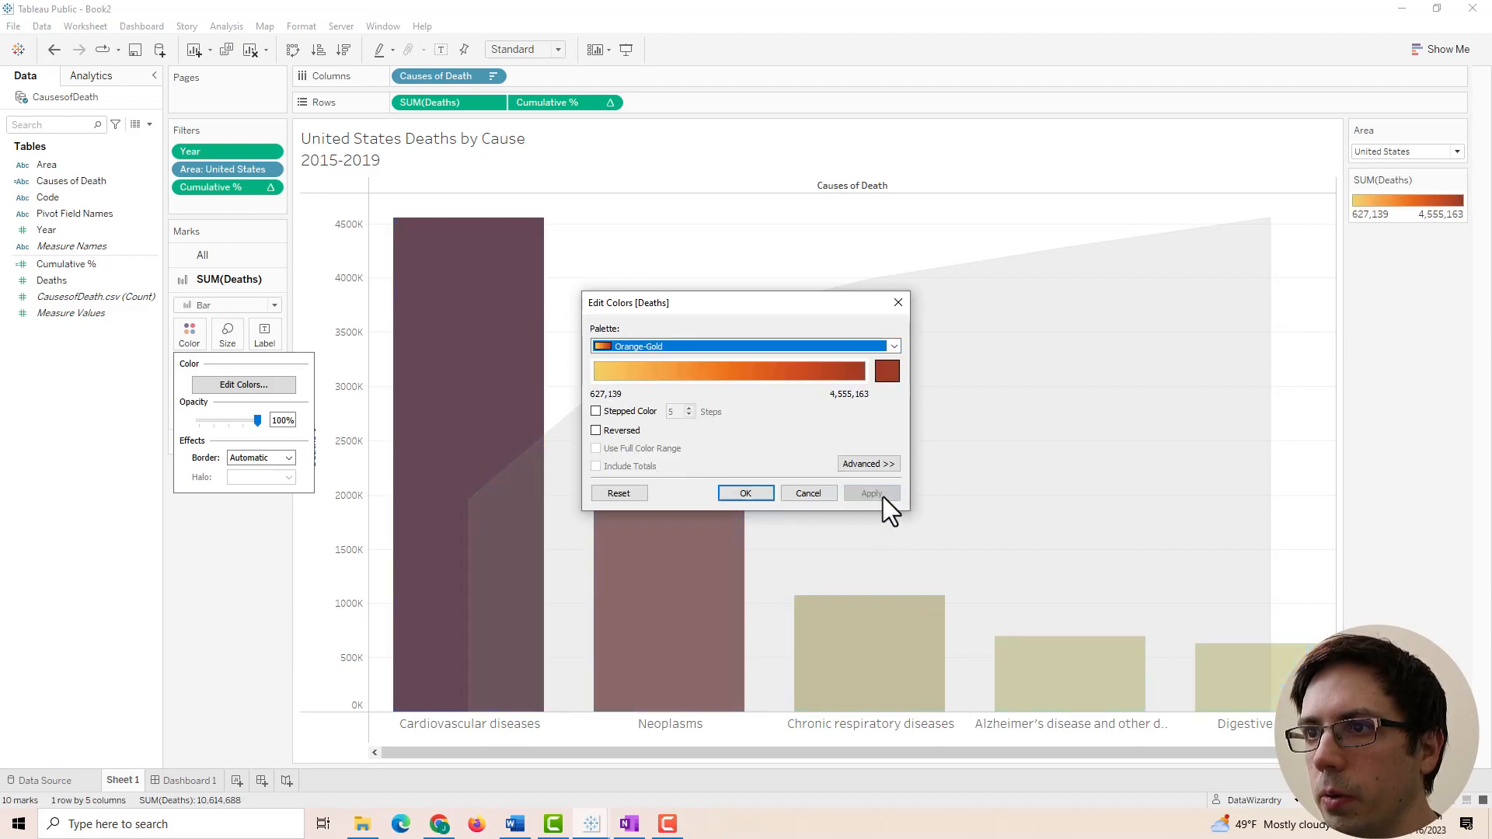
left_click(738, 492)
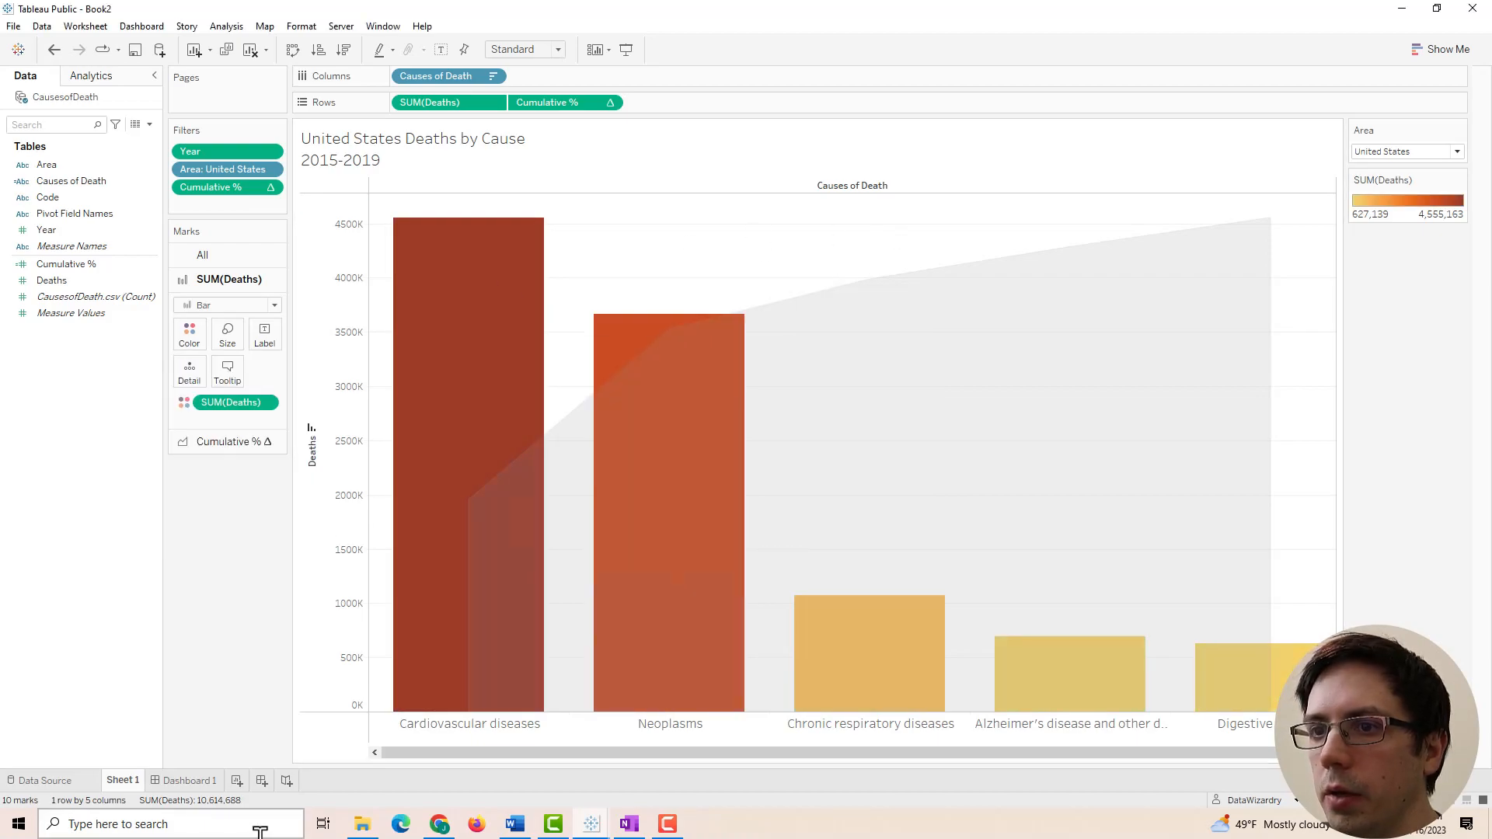
Review the recolored chart on Dashboard 1 and return to its worksheet.
left_click(157, 780)
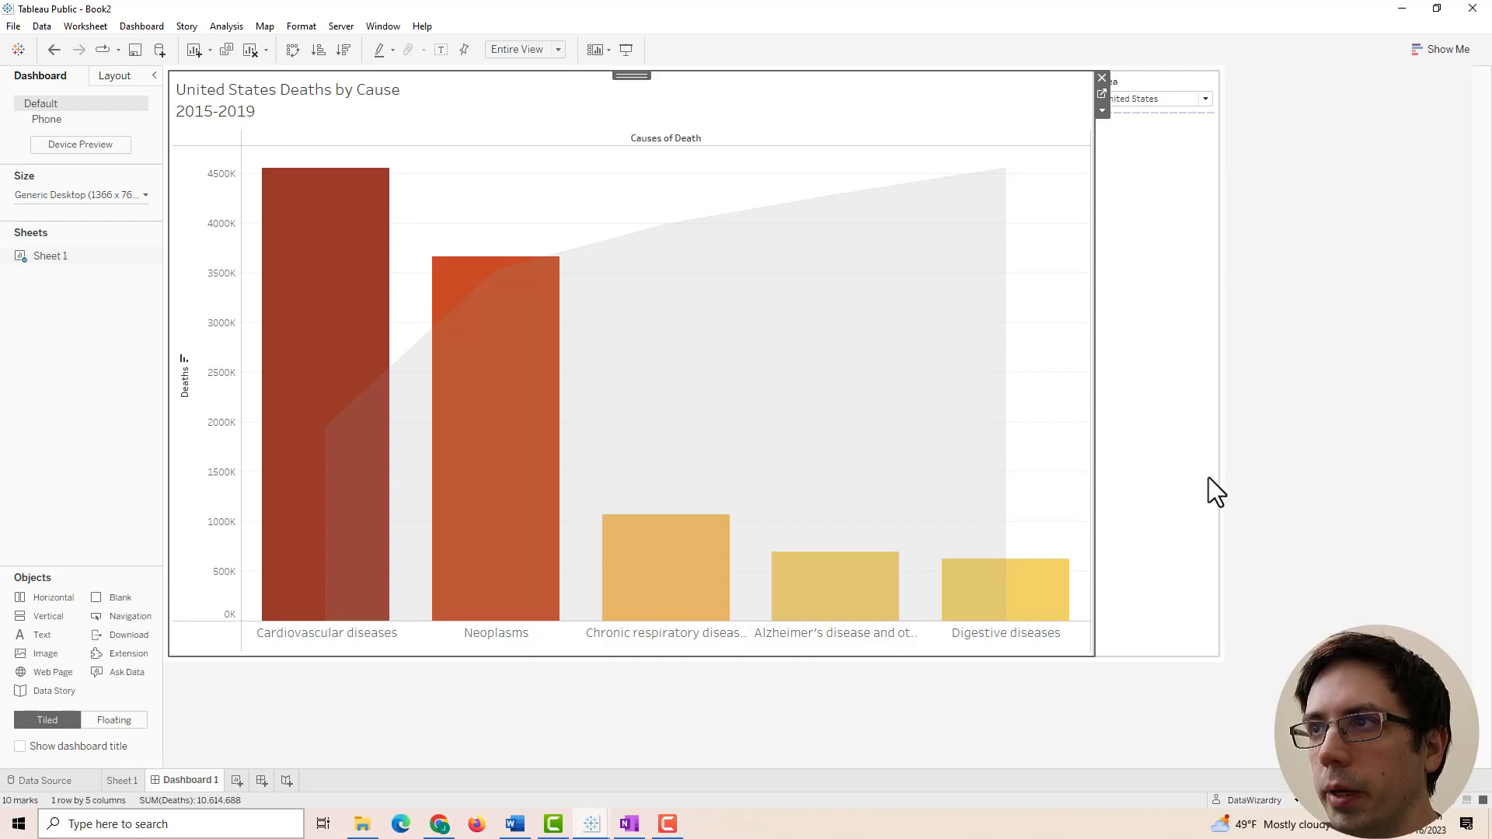
mouse_move(274, 276)
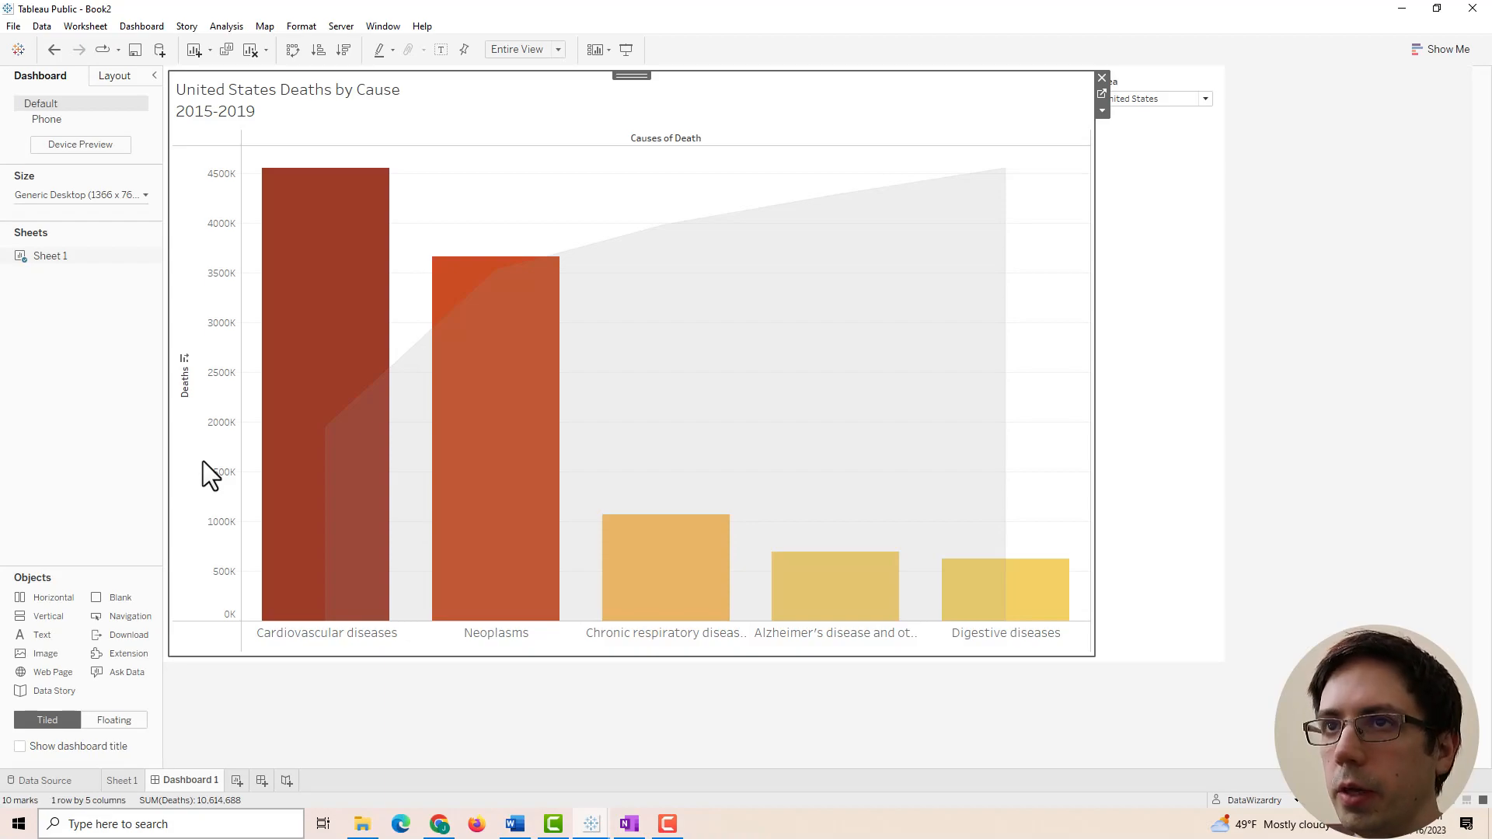
left_click(1100, 95)
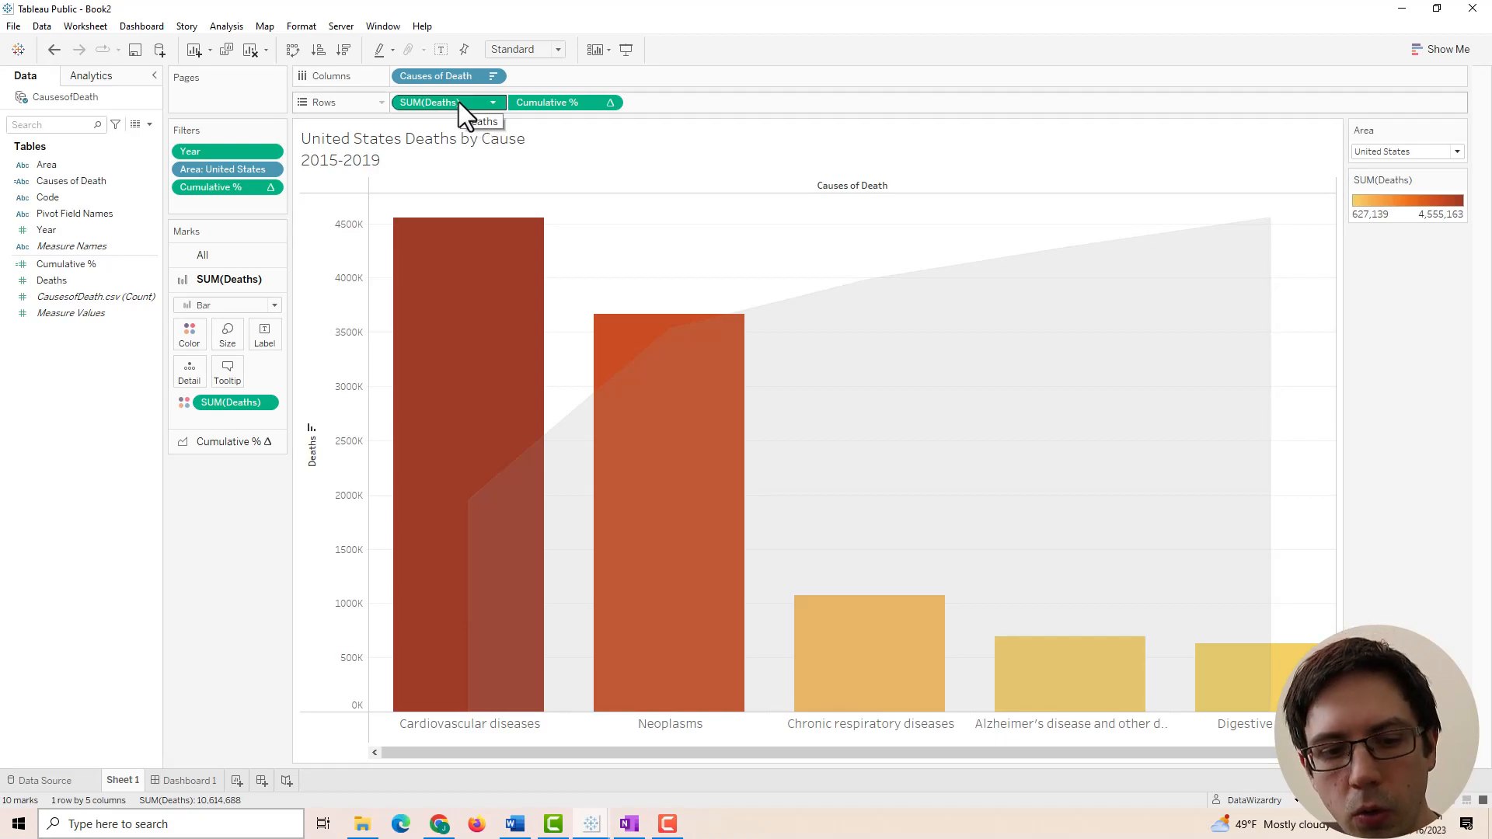
Label each bar with its SUM(Deaths) value by copying the measure from the rows onto the bars' label encoding.
key("ctrl")
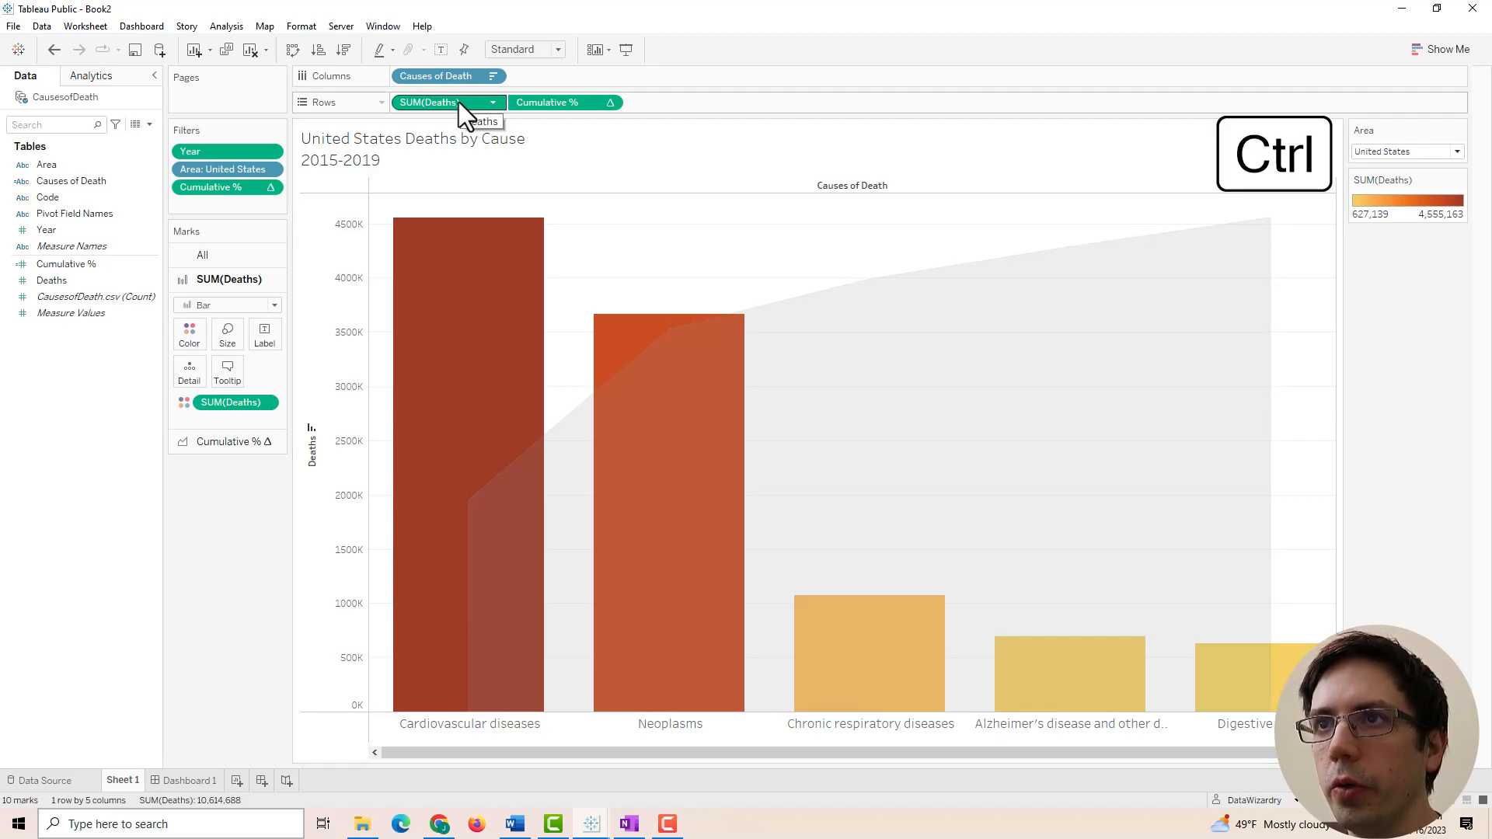
left_click_drag(458, 101, 263, 334)
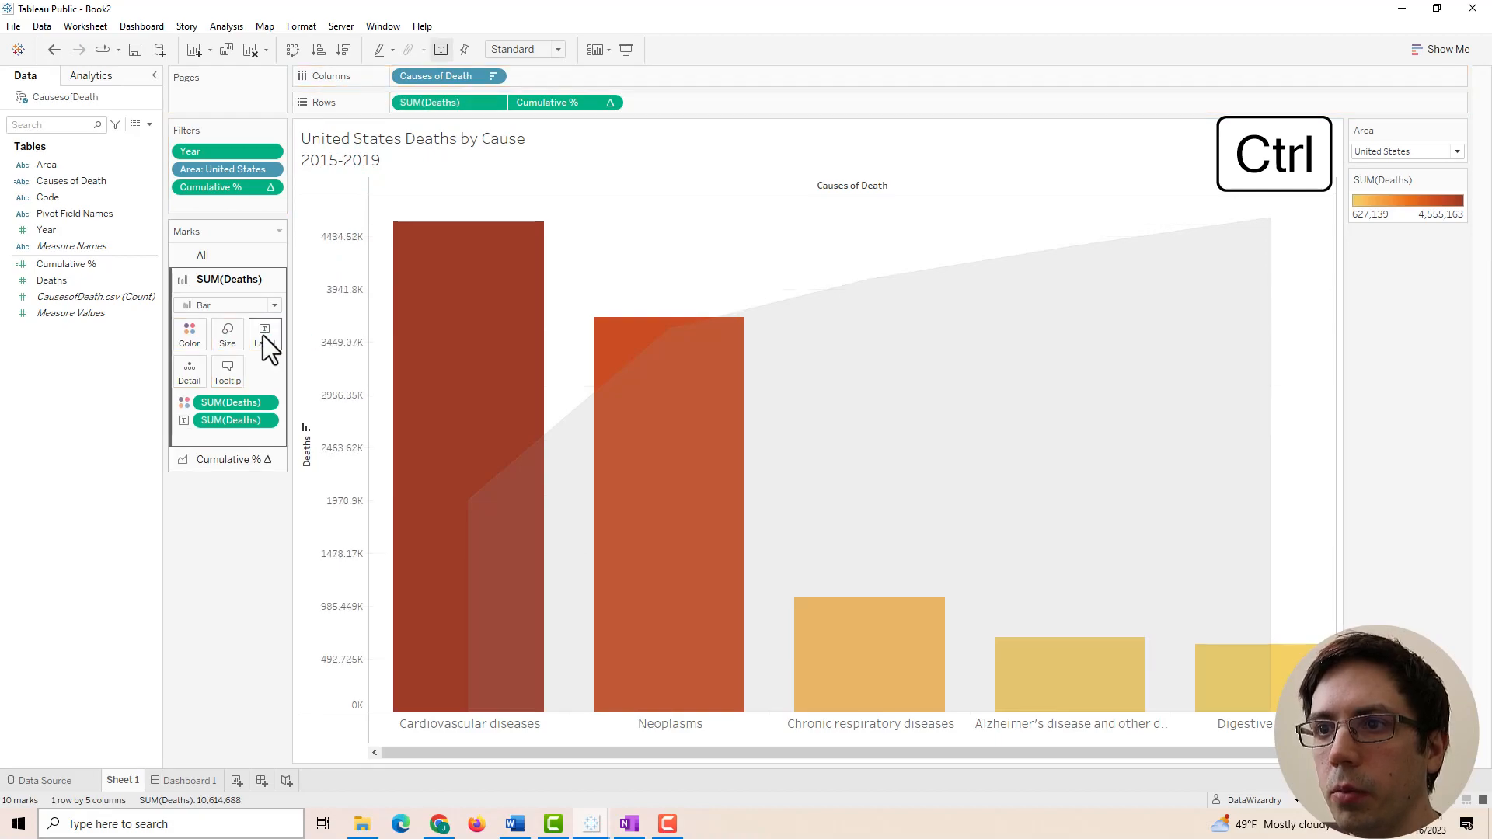
mouse_move(445, 233)
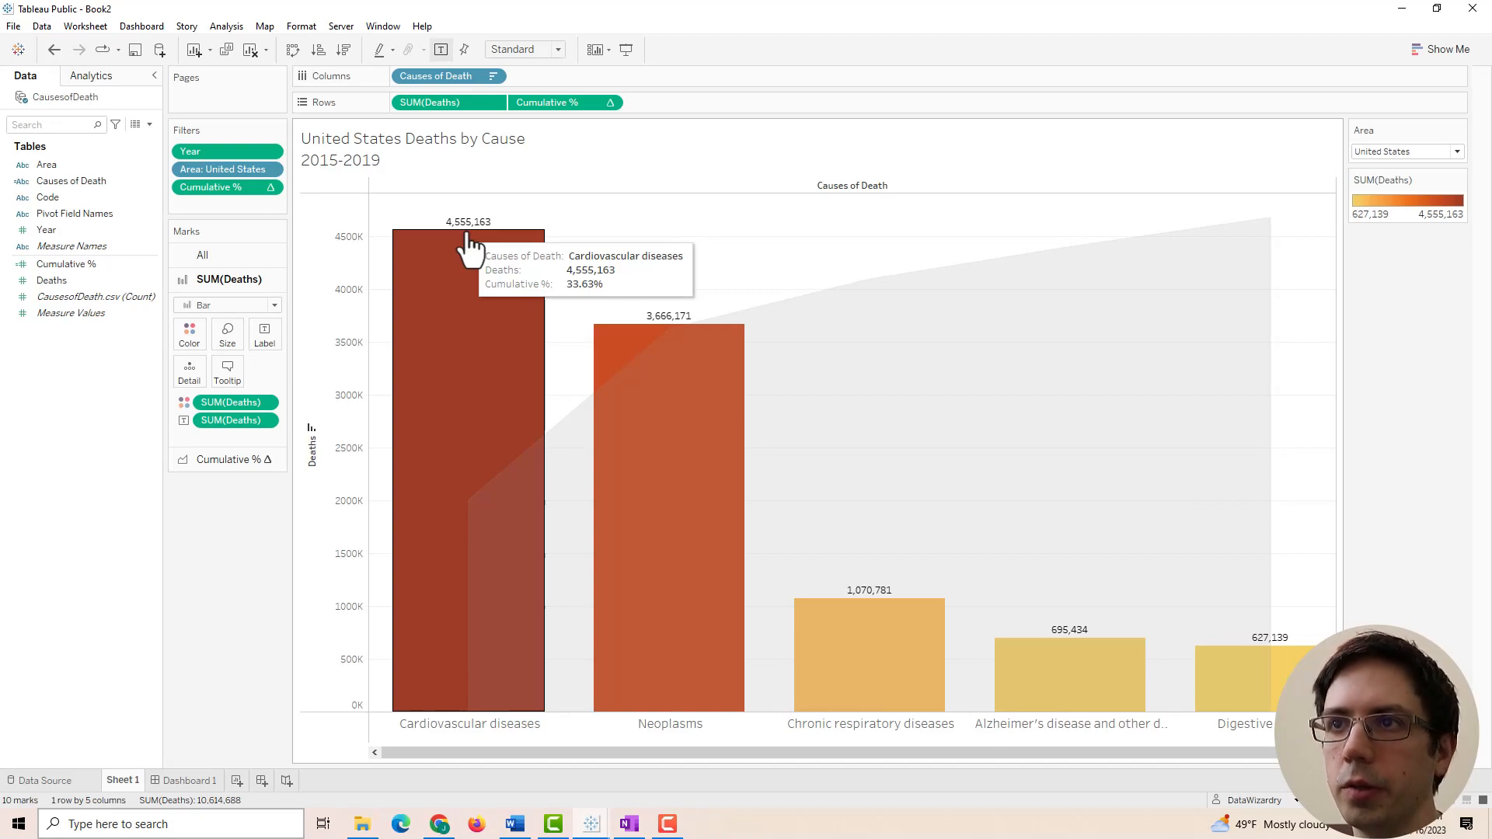
Format the SUM(Deaths) bar labels as a custom number with 2 decimal places in Millions (M) display units.
right_click(234, 427)
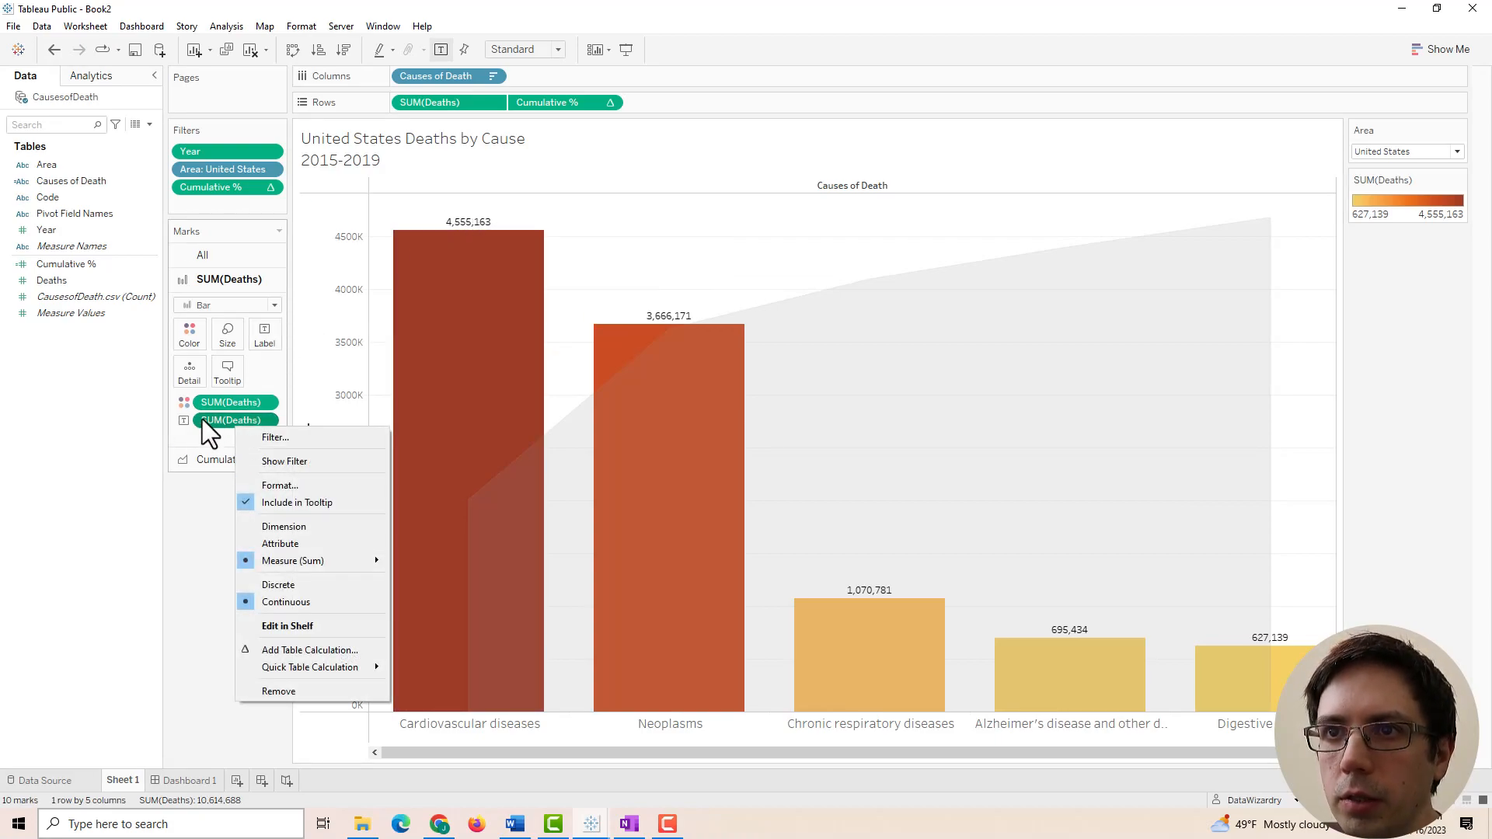
left_click(287, 484)
left_click(81, 223)
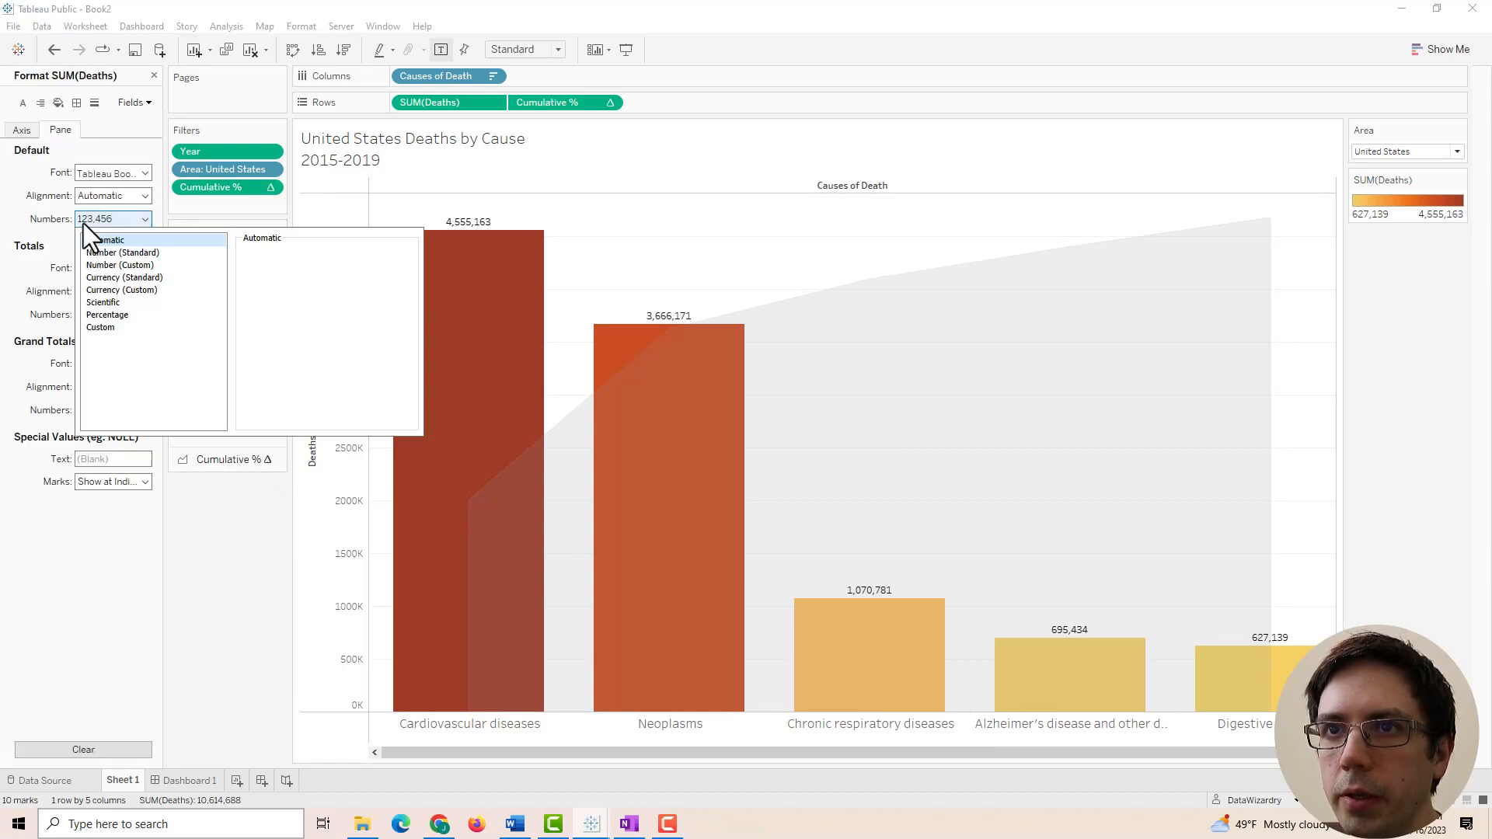
left_click(109, 264)
left_click(269, 311)
left_click(259, 344)
left_click(259, 349)
left_click(273, 385)
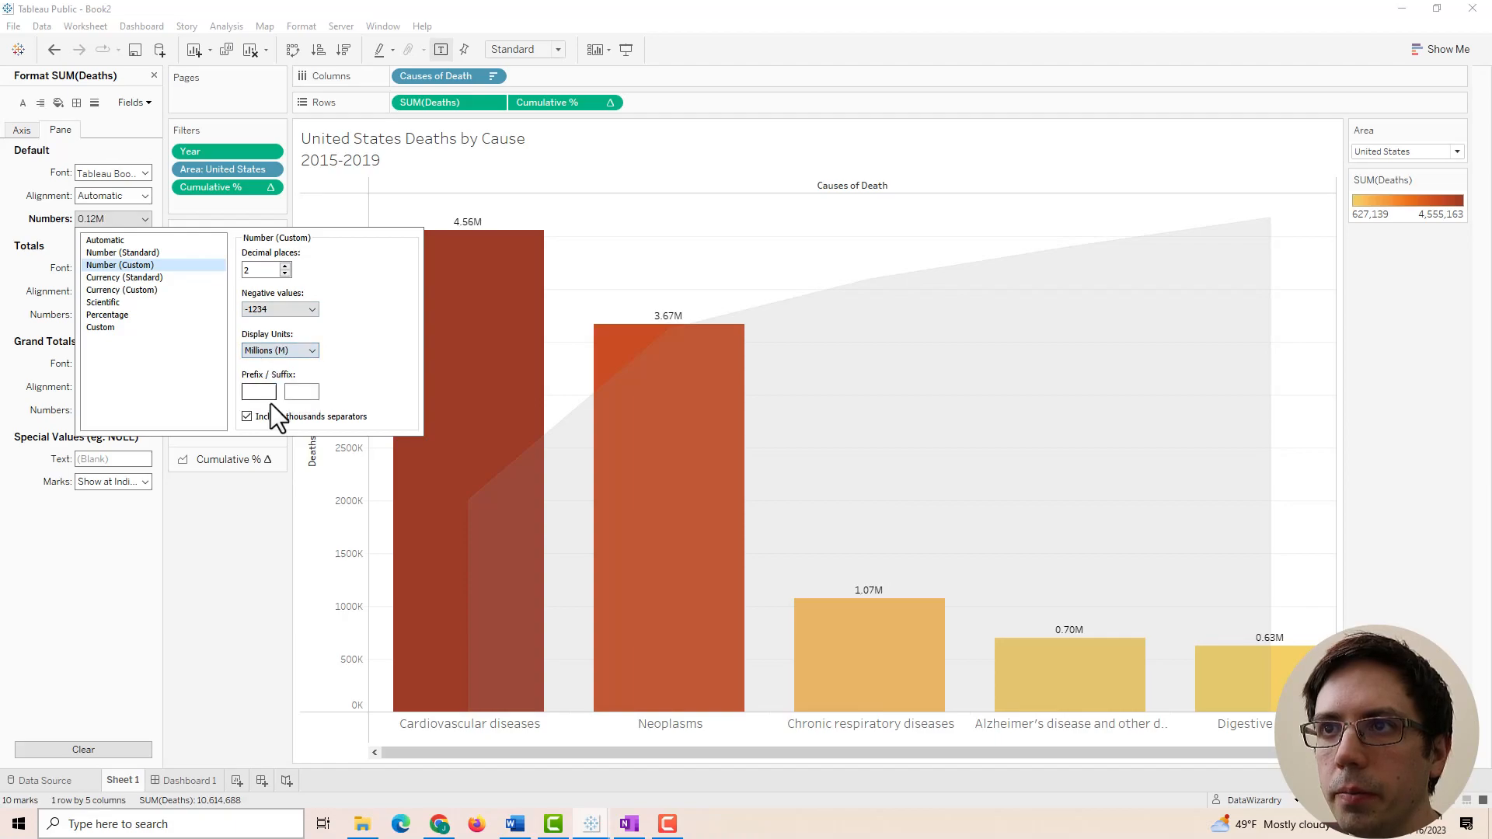
left_click(256, 583)
Set the bar labels' font to Tableau Medium, 18 pt, bold.
left_click(264, 335)
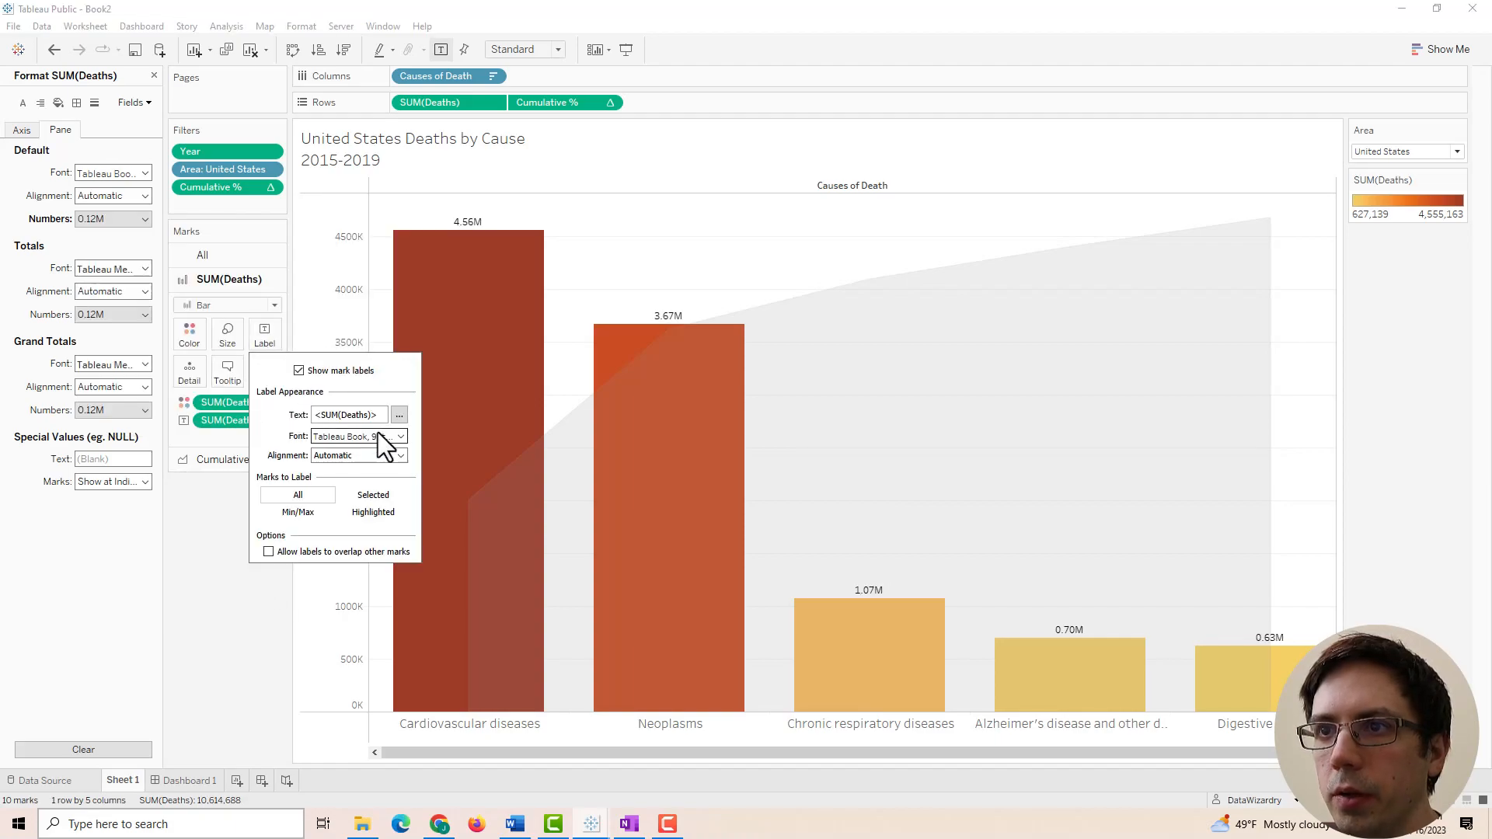
left_click(378, 436)
left_click(349, 480)
left_click(327, 579)
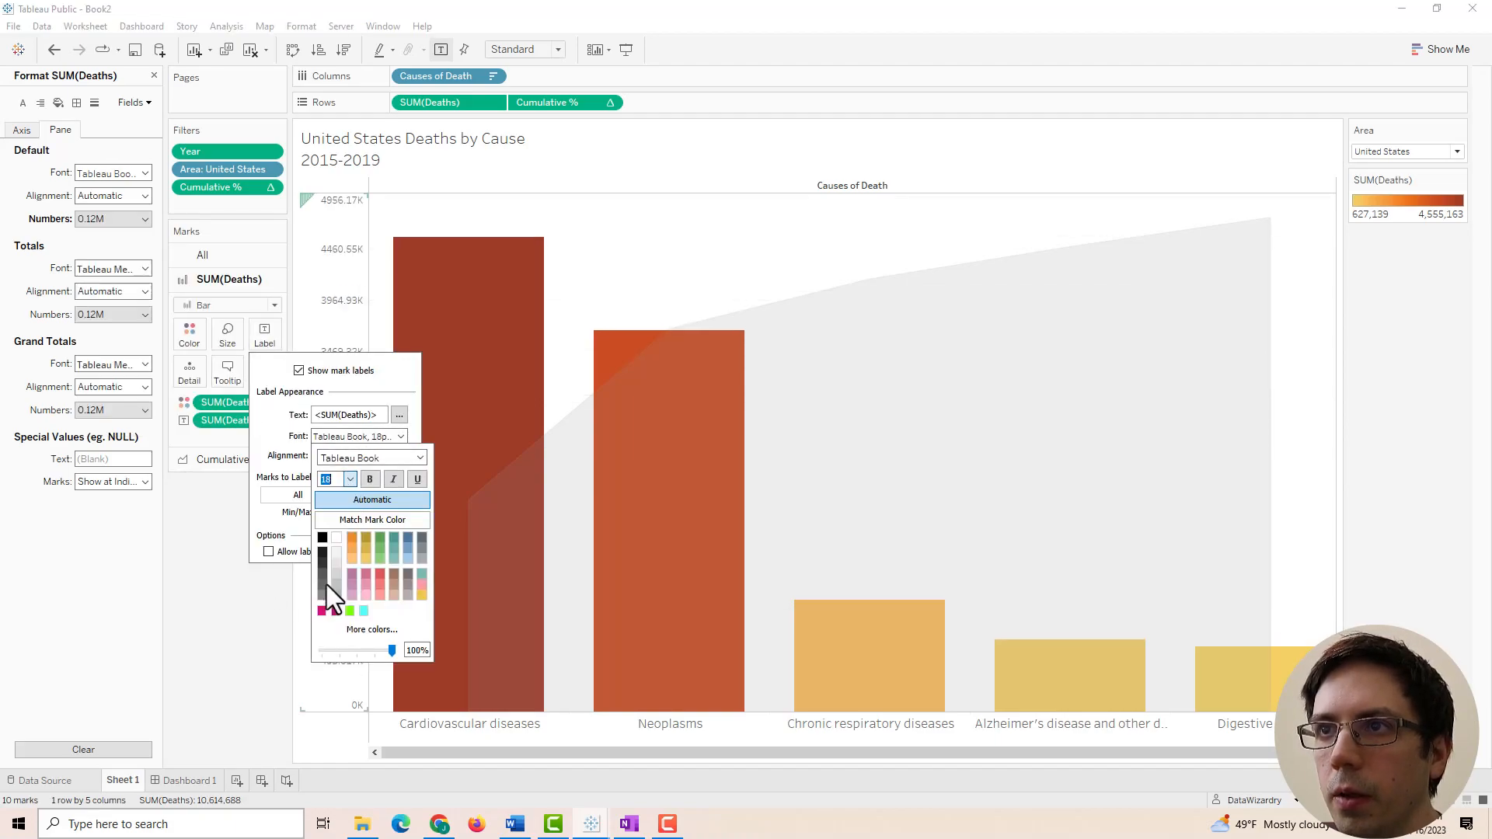
left_click(370, 479)
left_click(371, 458)
left_click(420, 458)
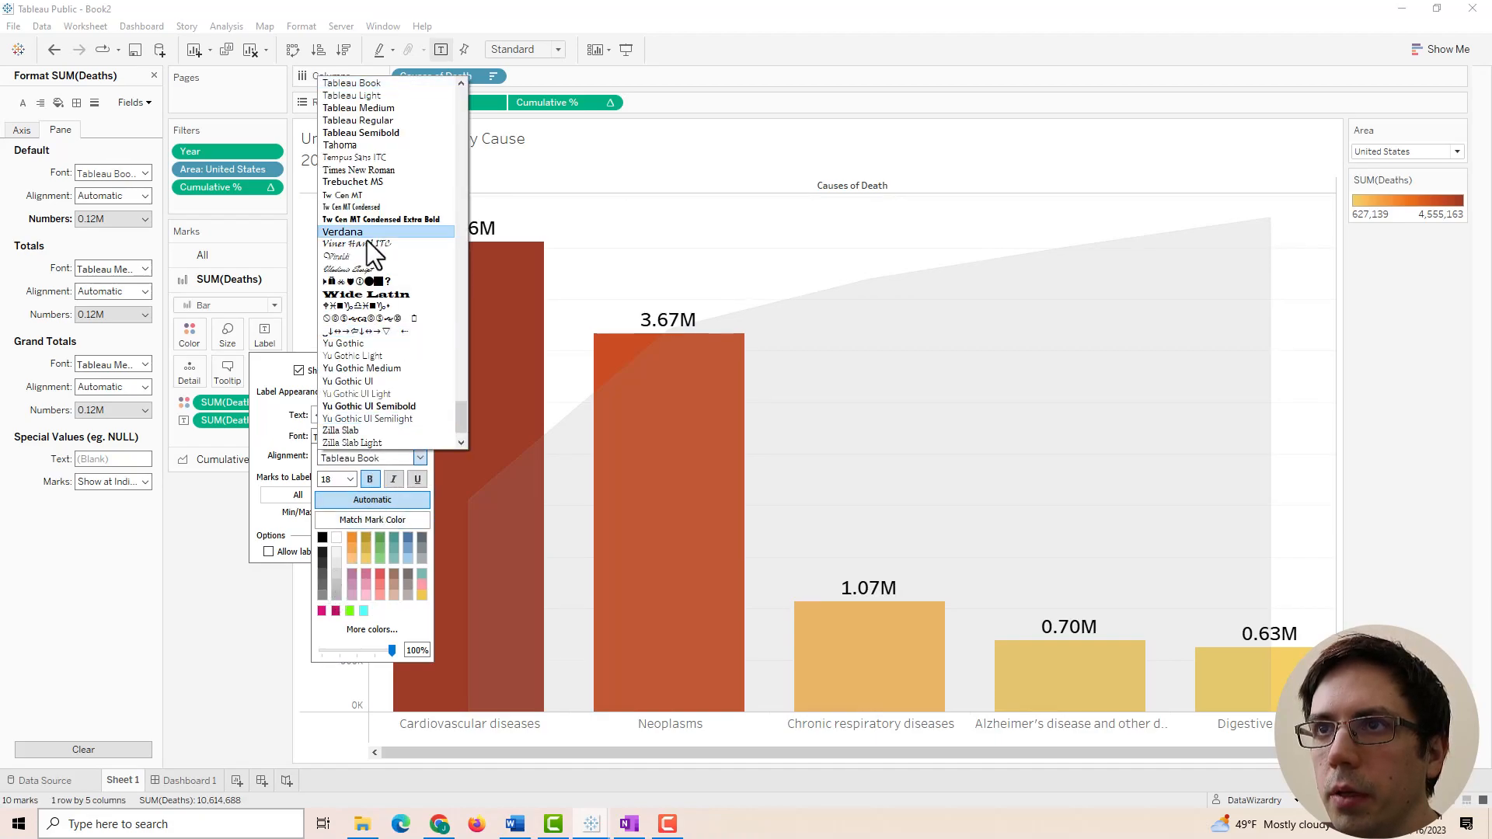
left_click(357, 109)
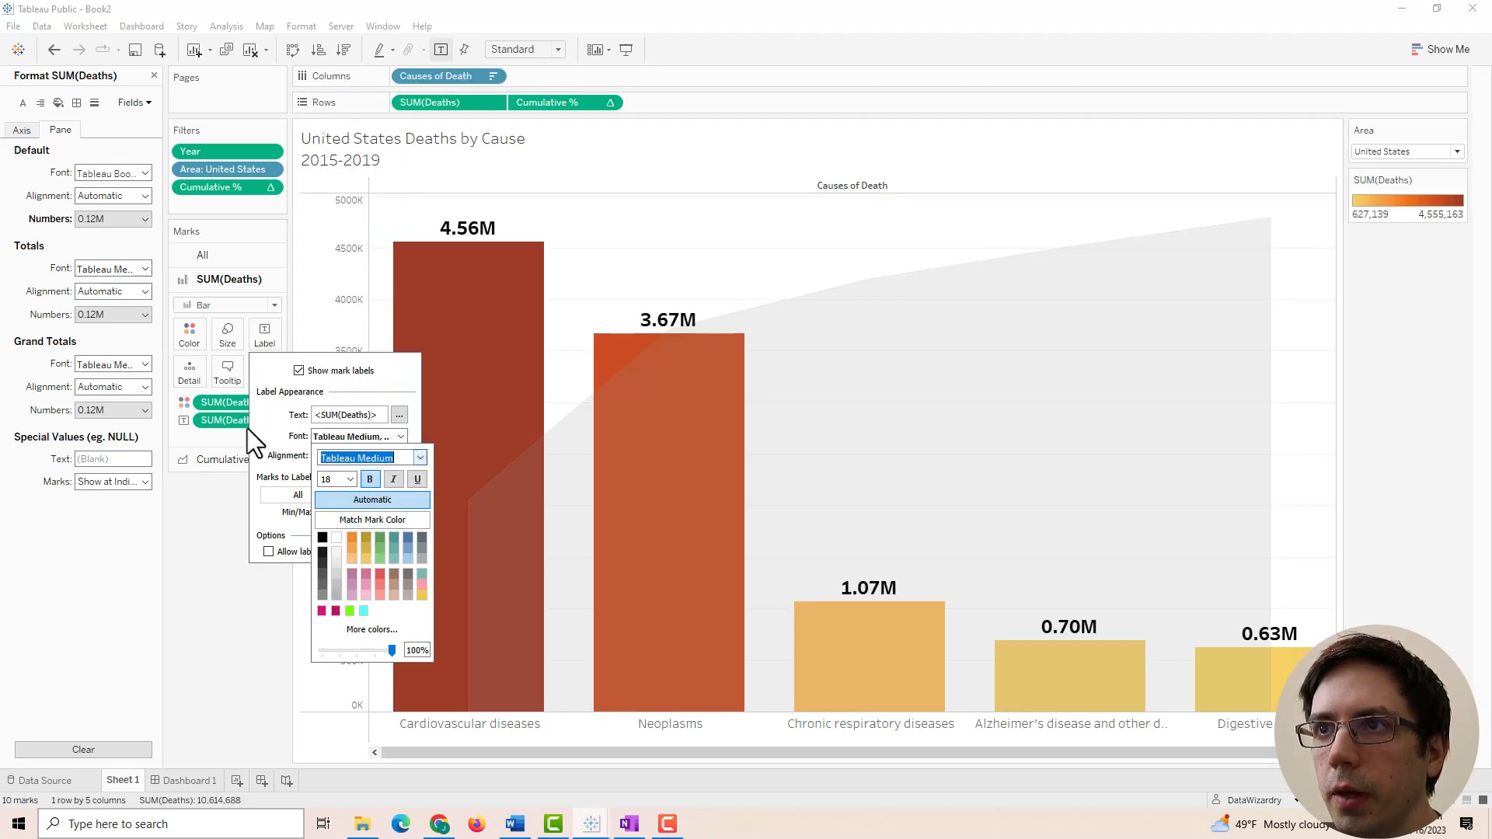
left_click(225, 574)
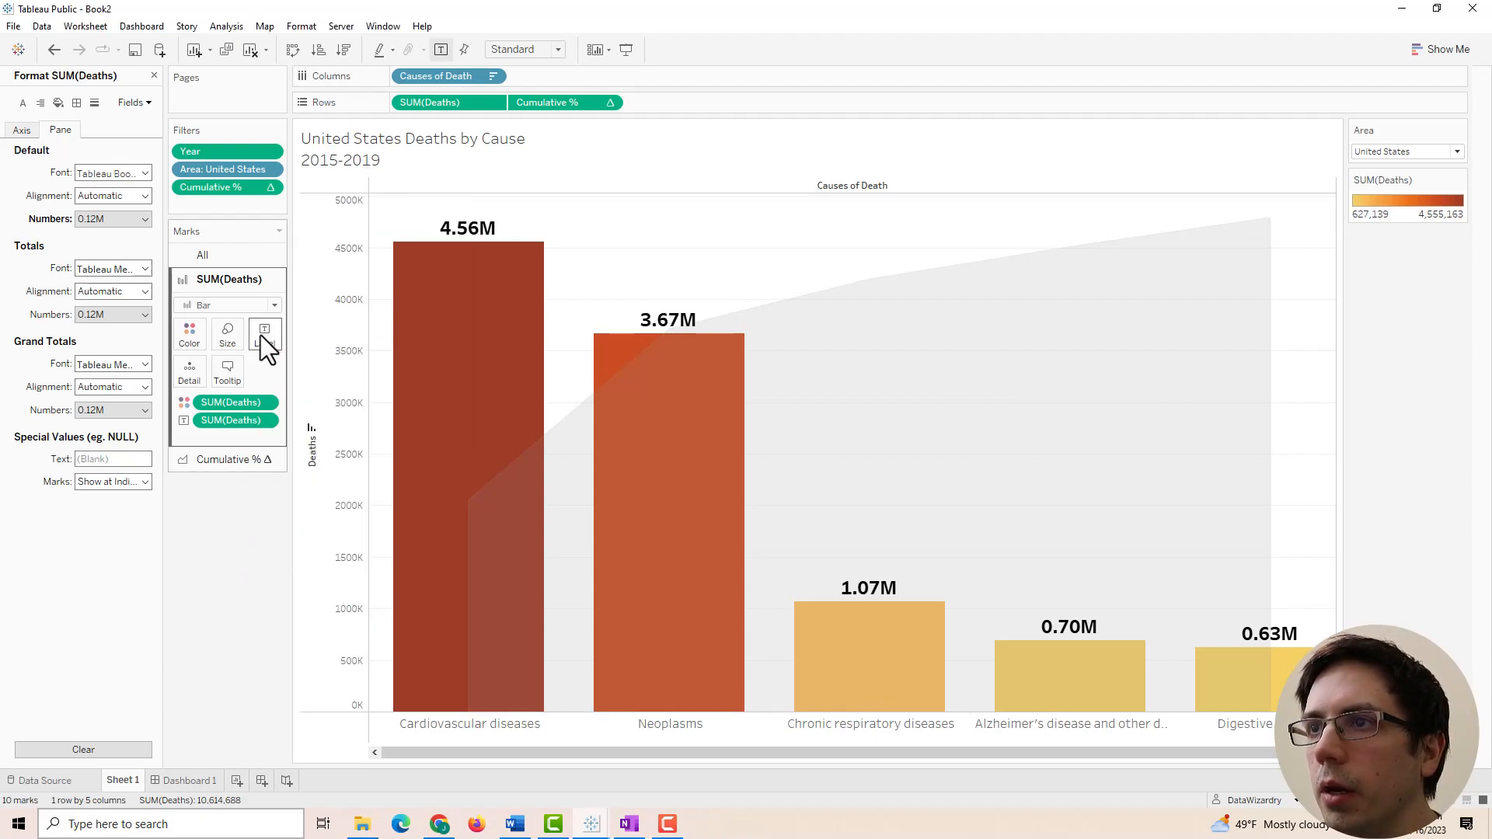
Align the bar labels horizontally to the center and vertically to the middle of the bars.
left_click(264, 335)
left_click(353, 438)
left_click(342, 457)
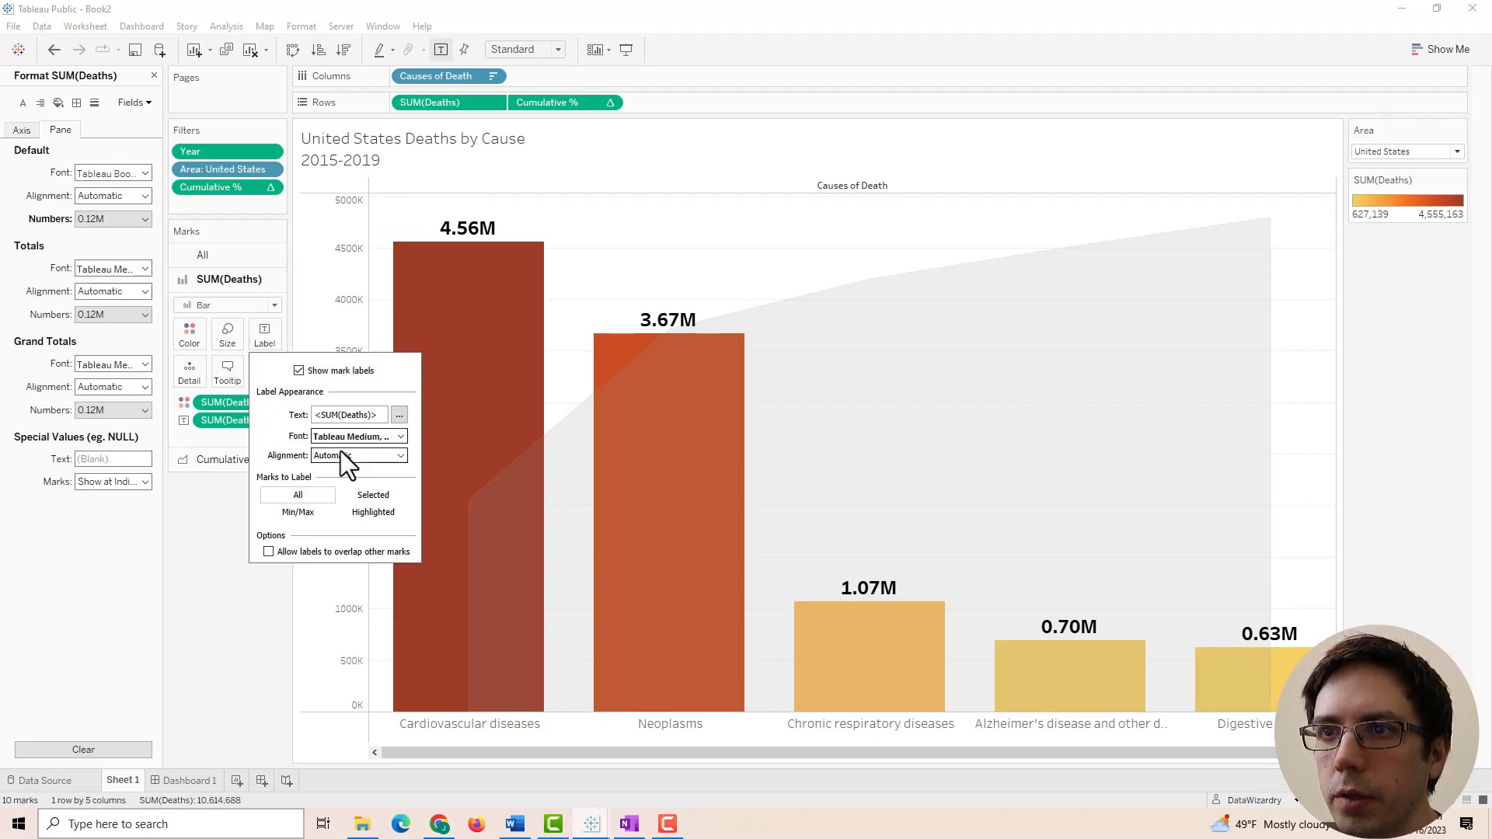
left_click(346, 458)
left_click(352, 517)
left_click(351, 582)
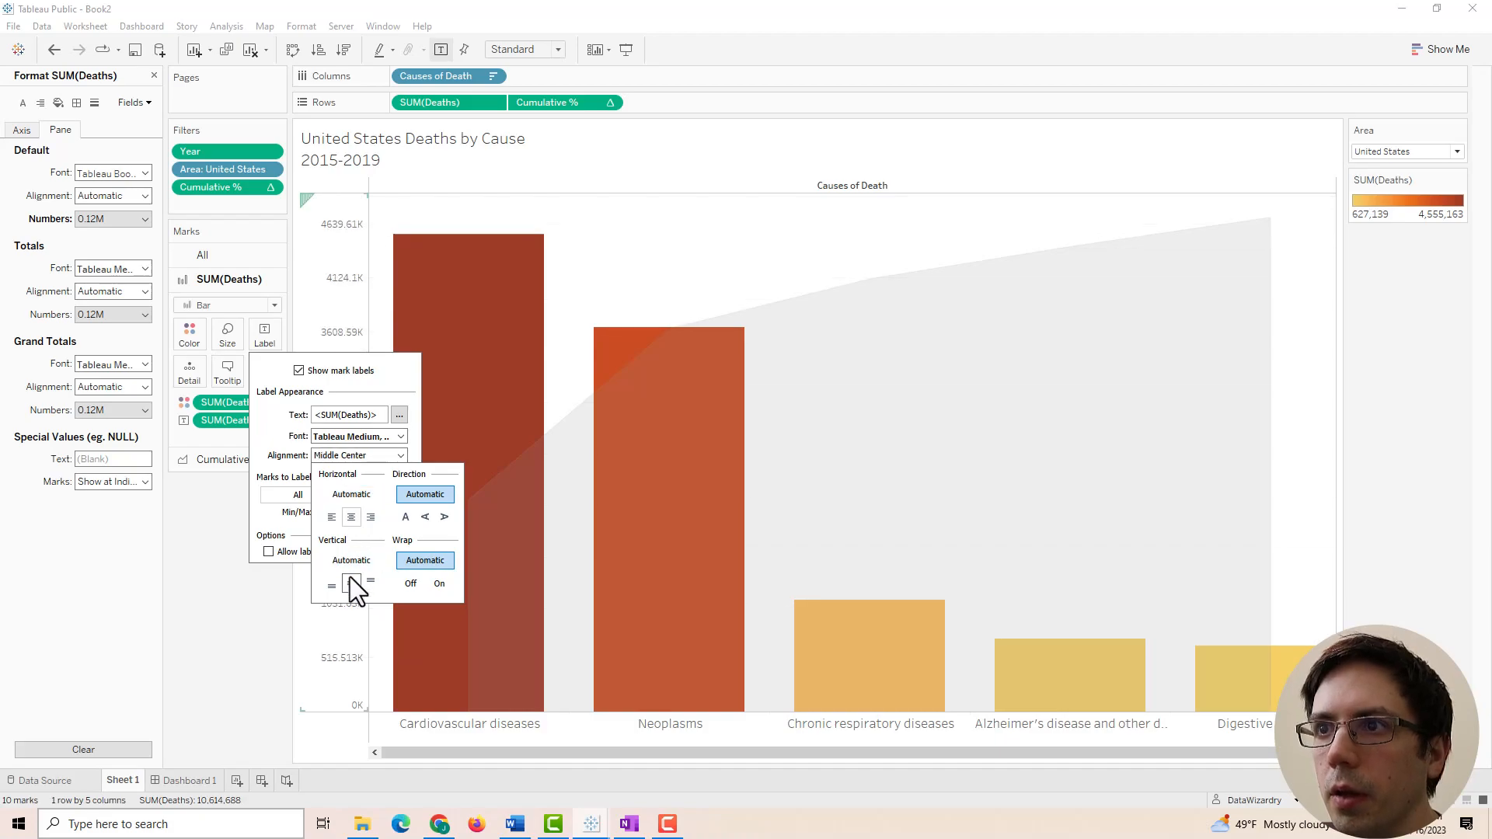
left_click(236, 544)
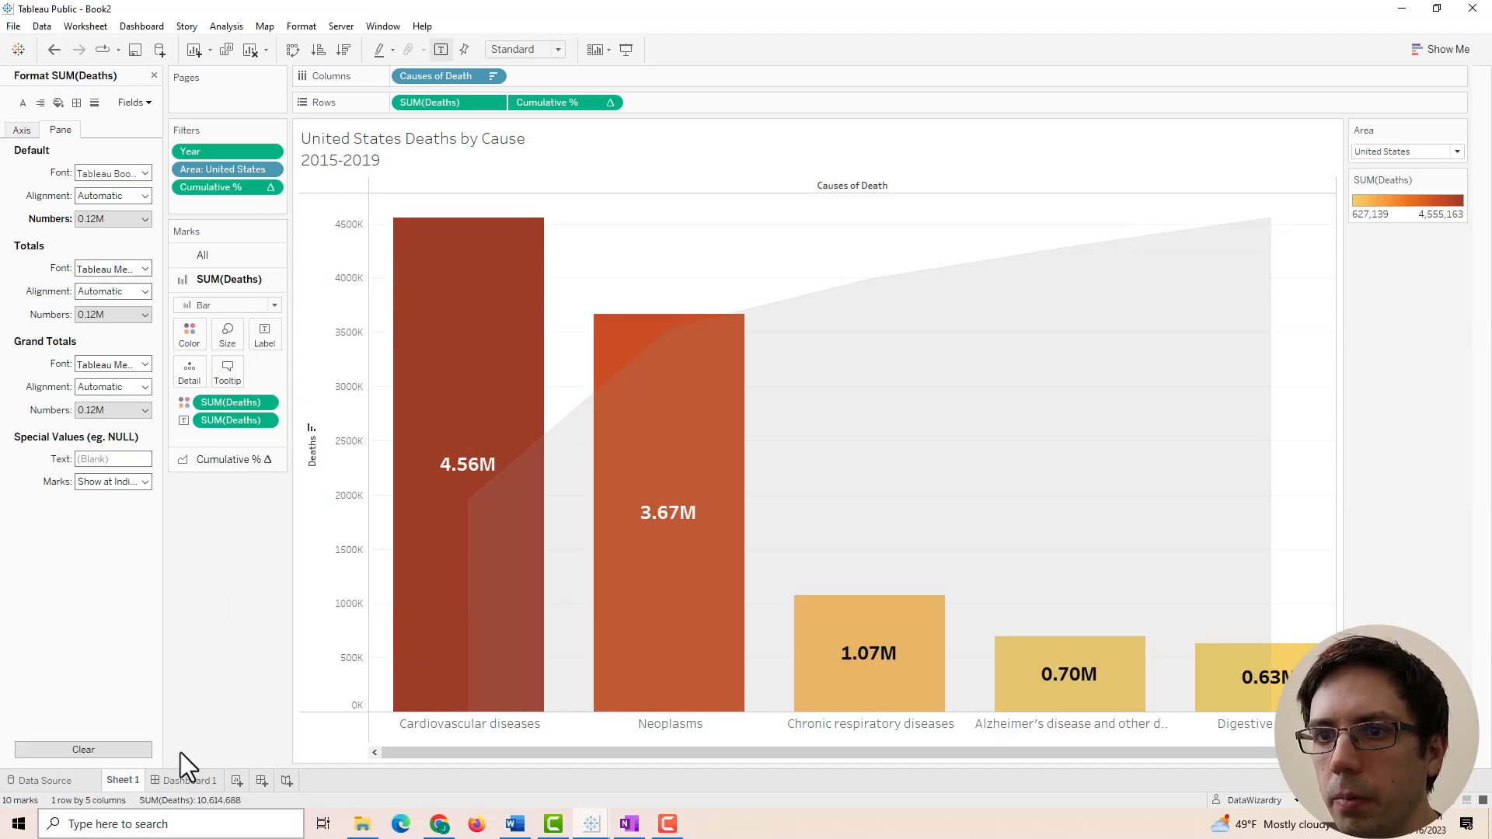
In the dashboard chart's title, replace the fixed text "United States" with the dynamic Area field.
left_click(181, 778)
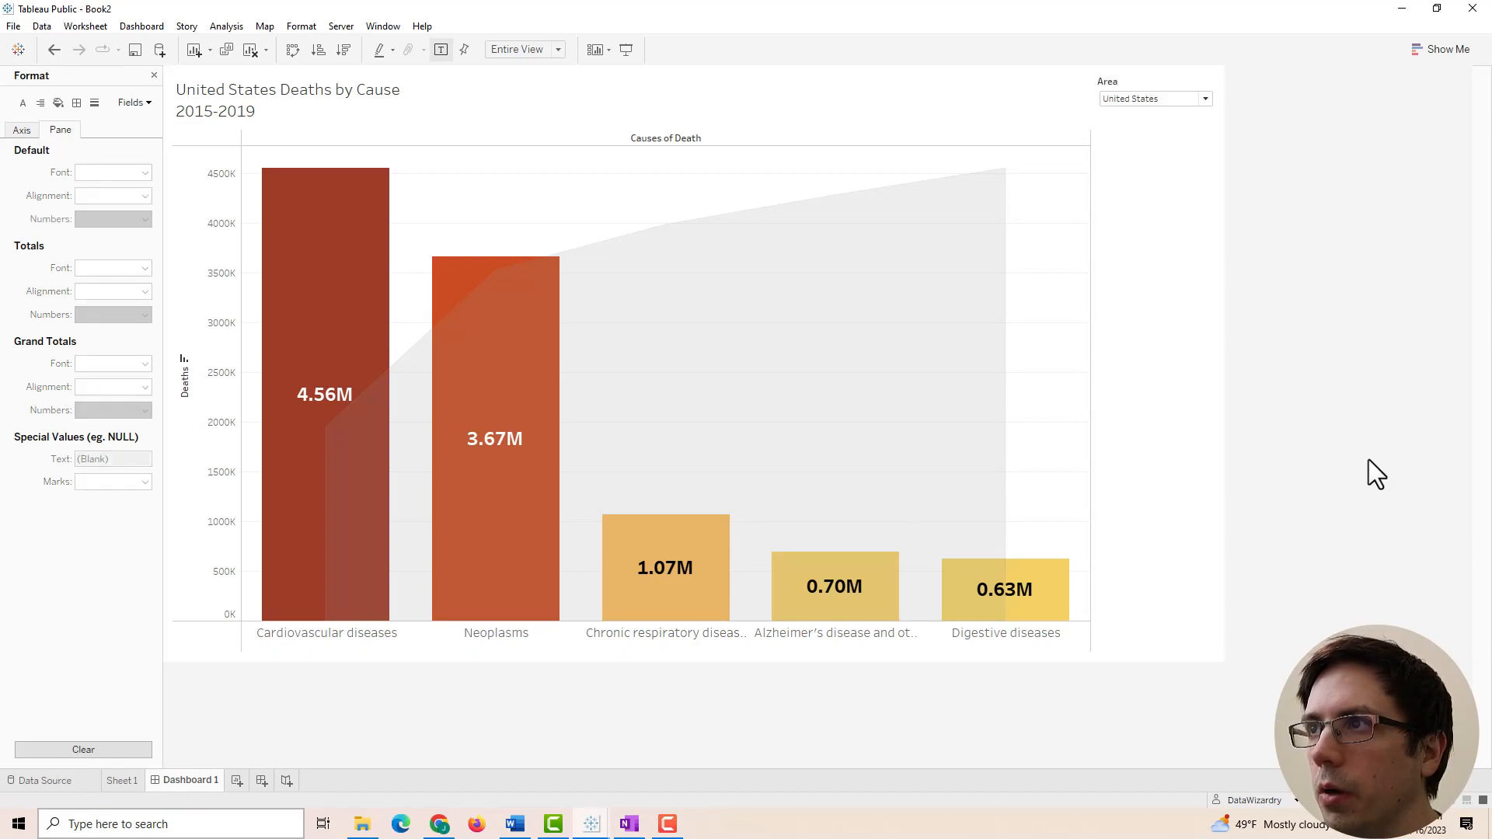
double_click(273, 101)
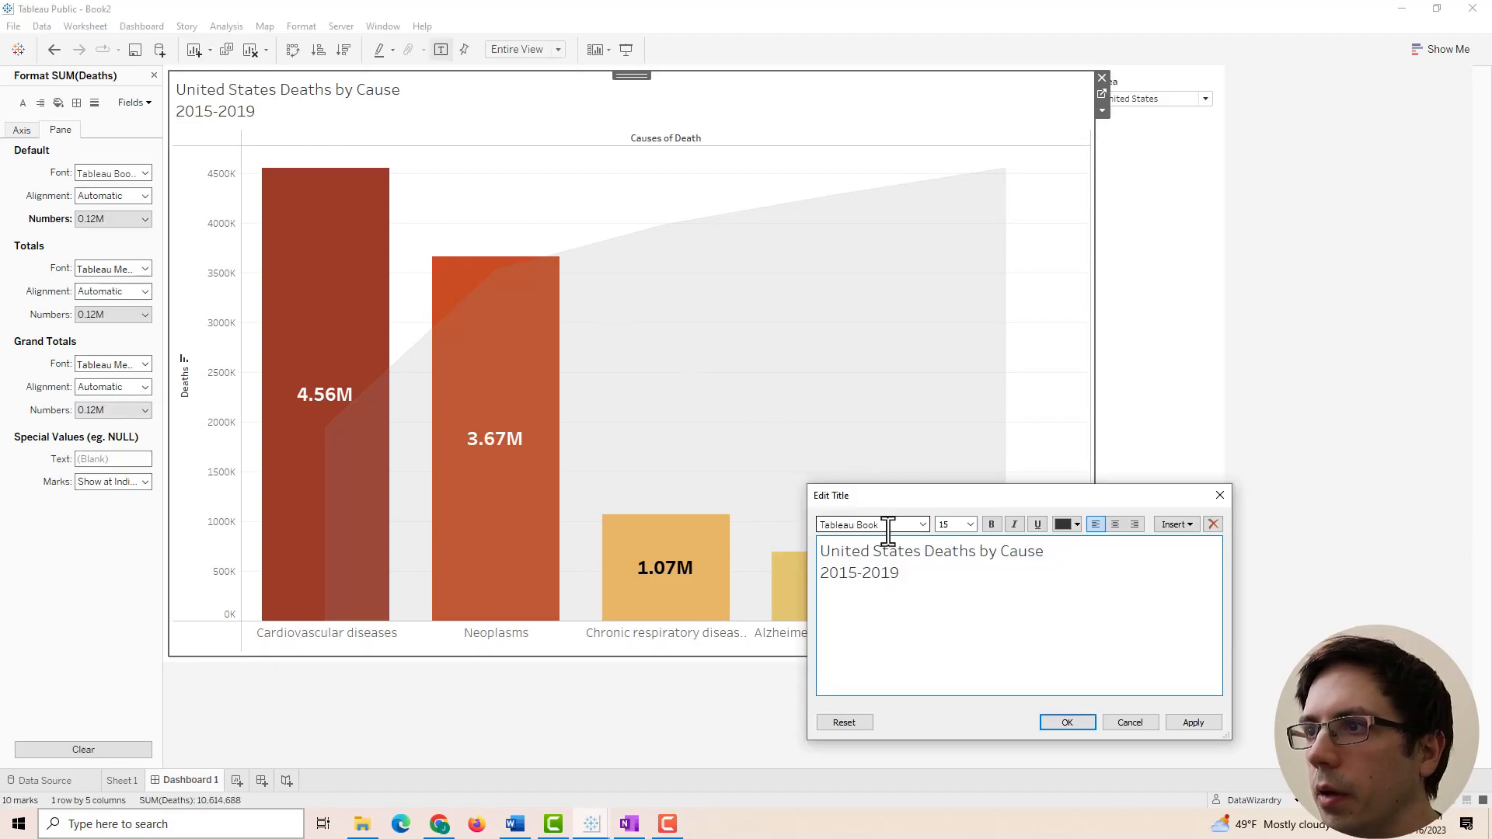
left_click_drag(922, 550, 878, 533)
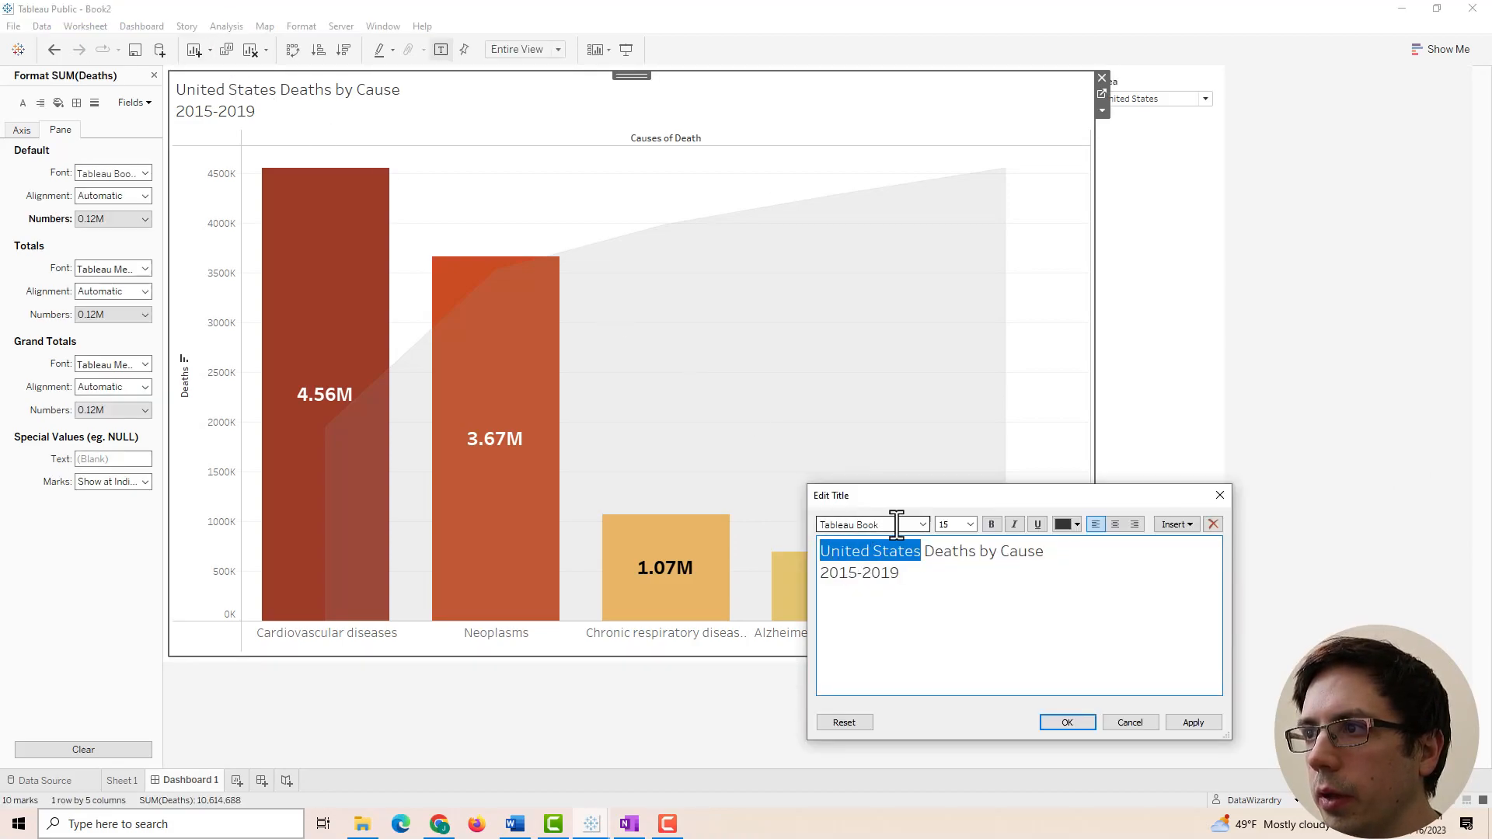
key("Delete")
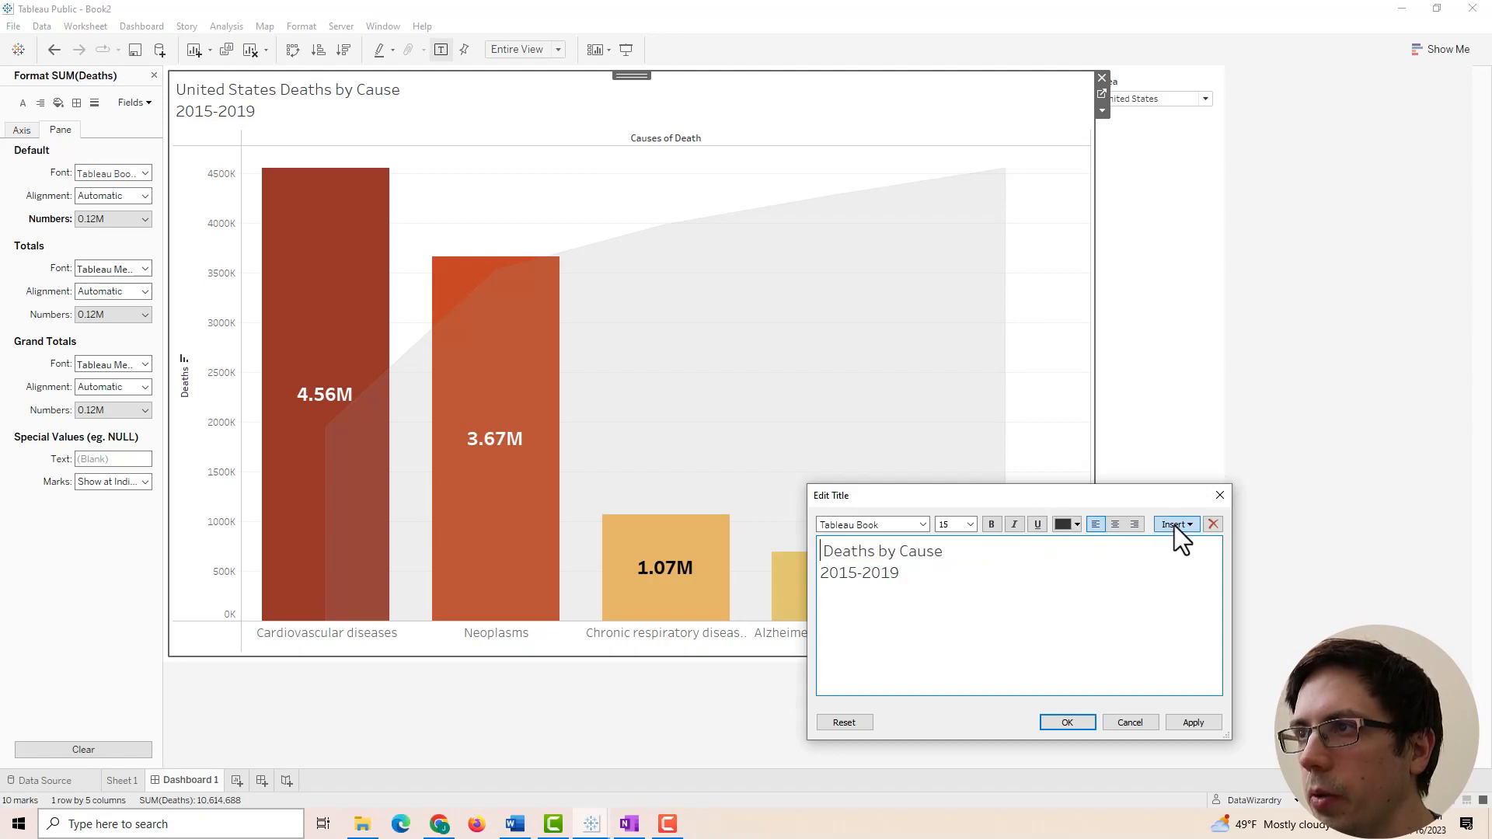
left_click(1173, 525)
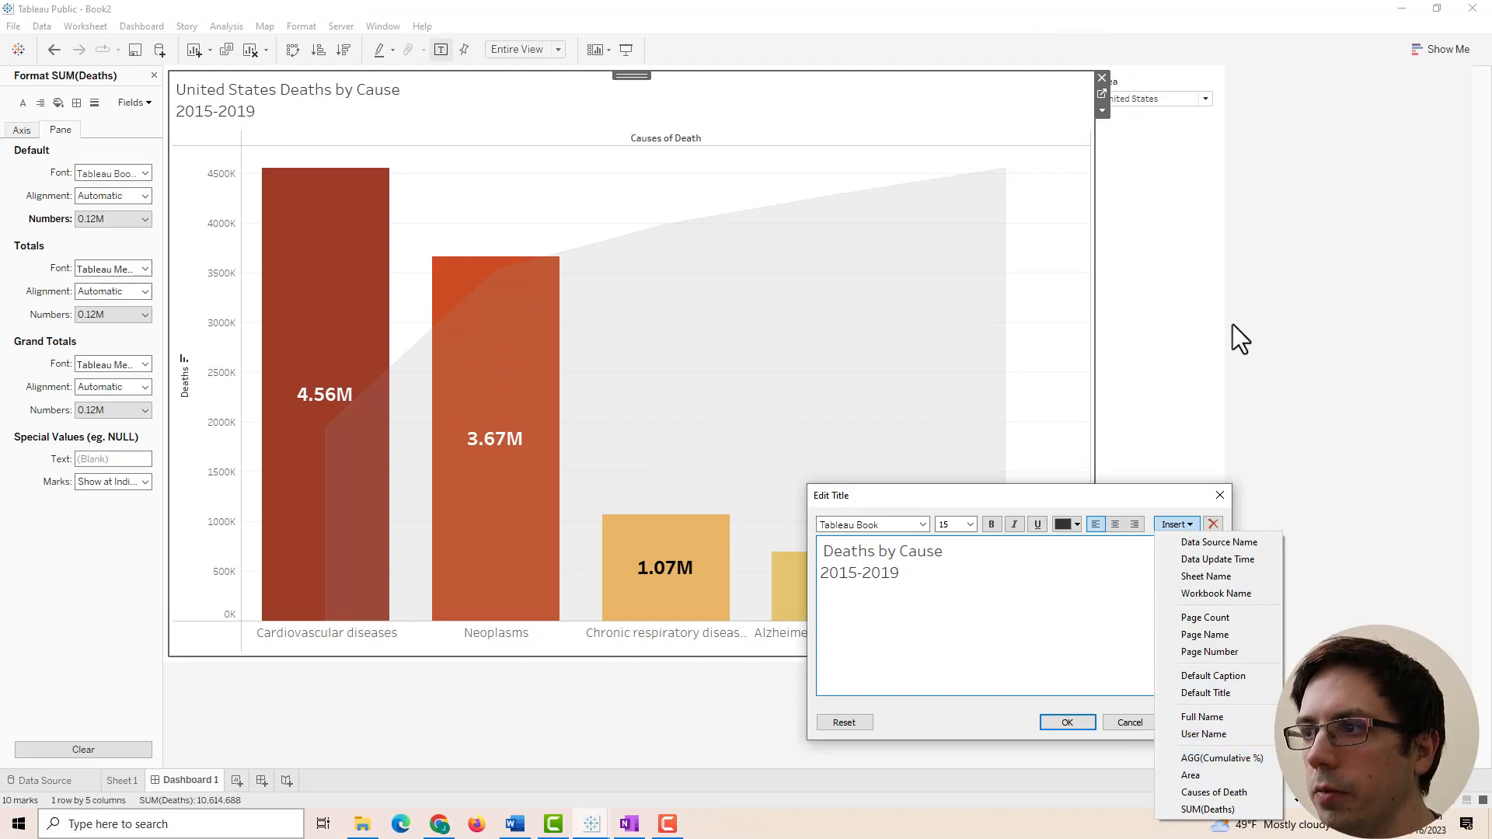
left_click(886, 548)
left_click(820, 550)
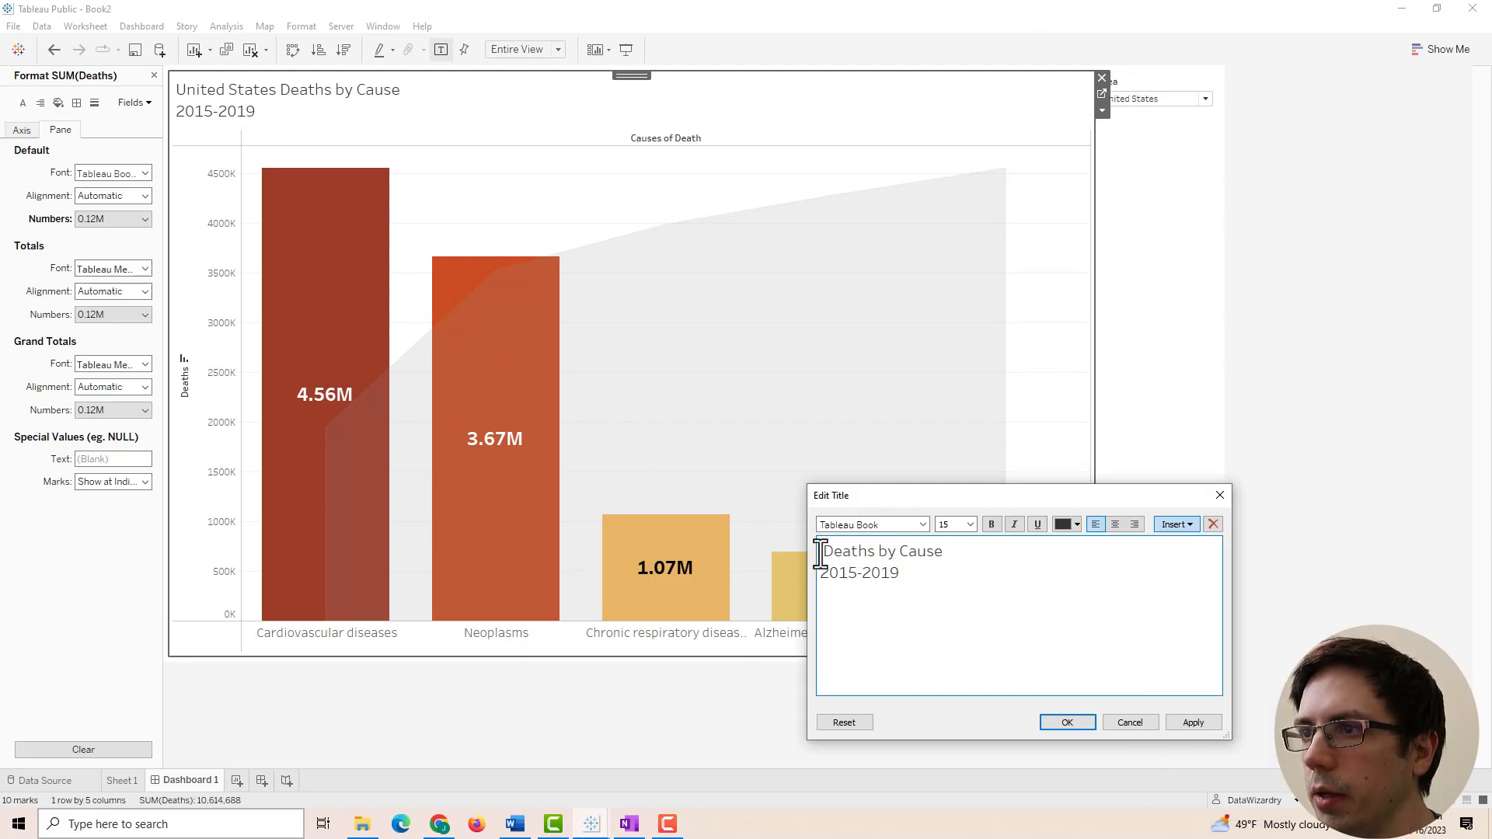
left_click(1164, 526)
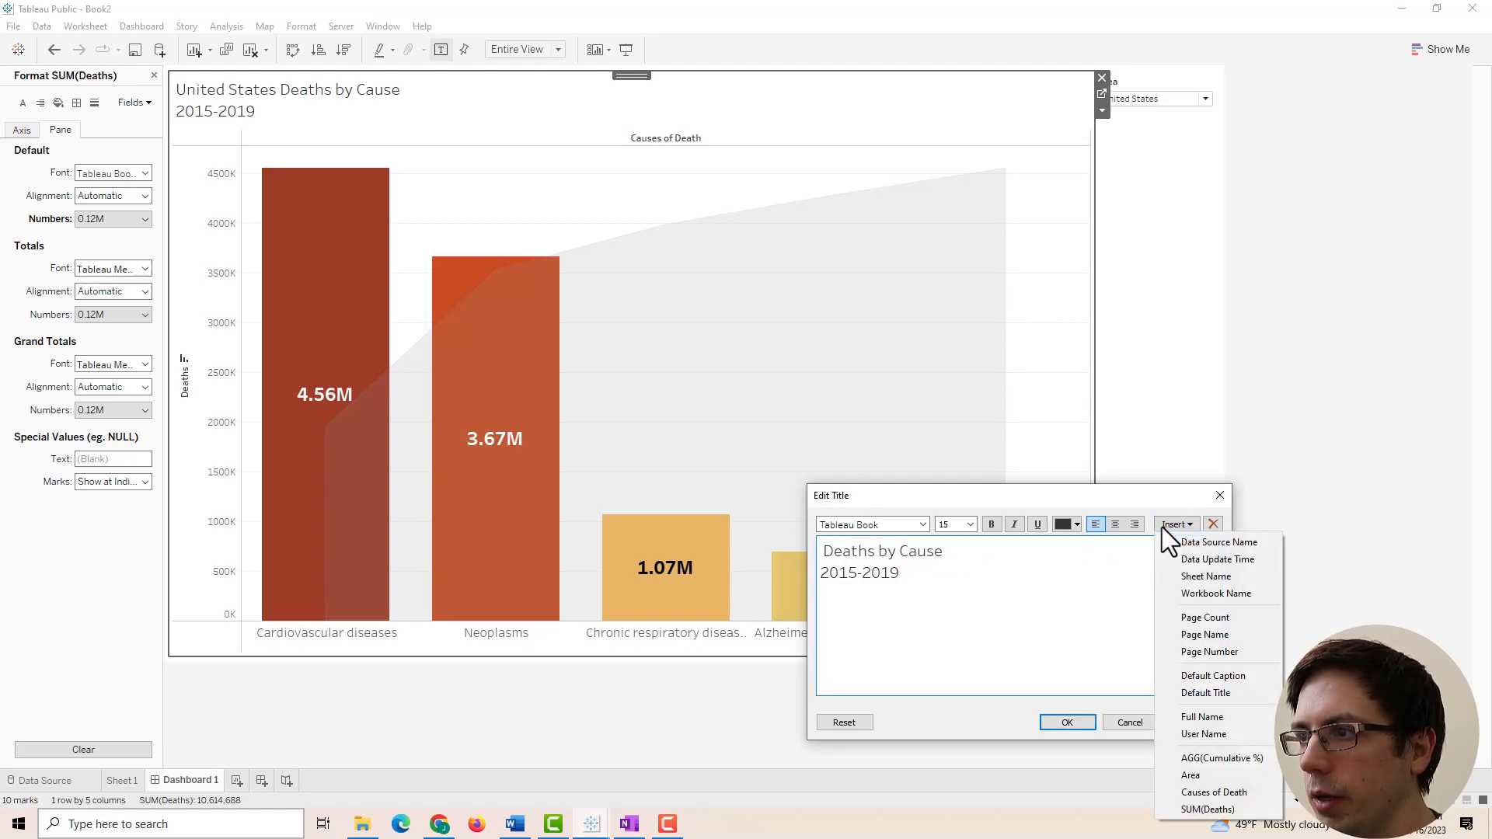
left_click(1191, 776)
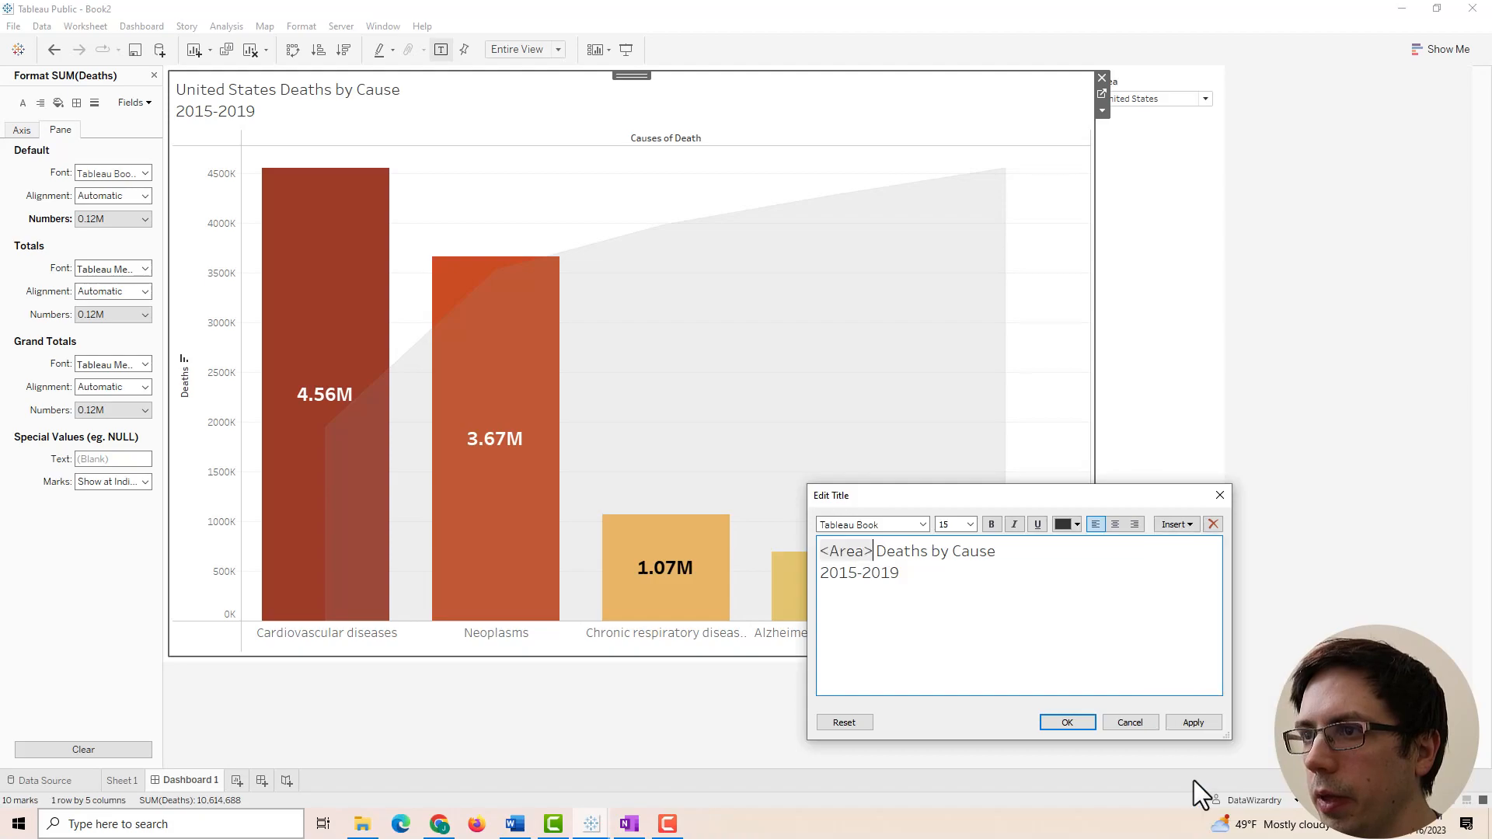
Format the Area field in the chart title in magenta and bold, and apply the title changes.
double_click(869, 552)
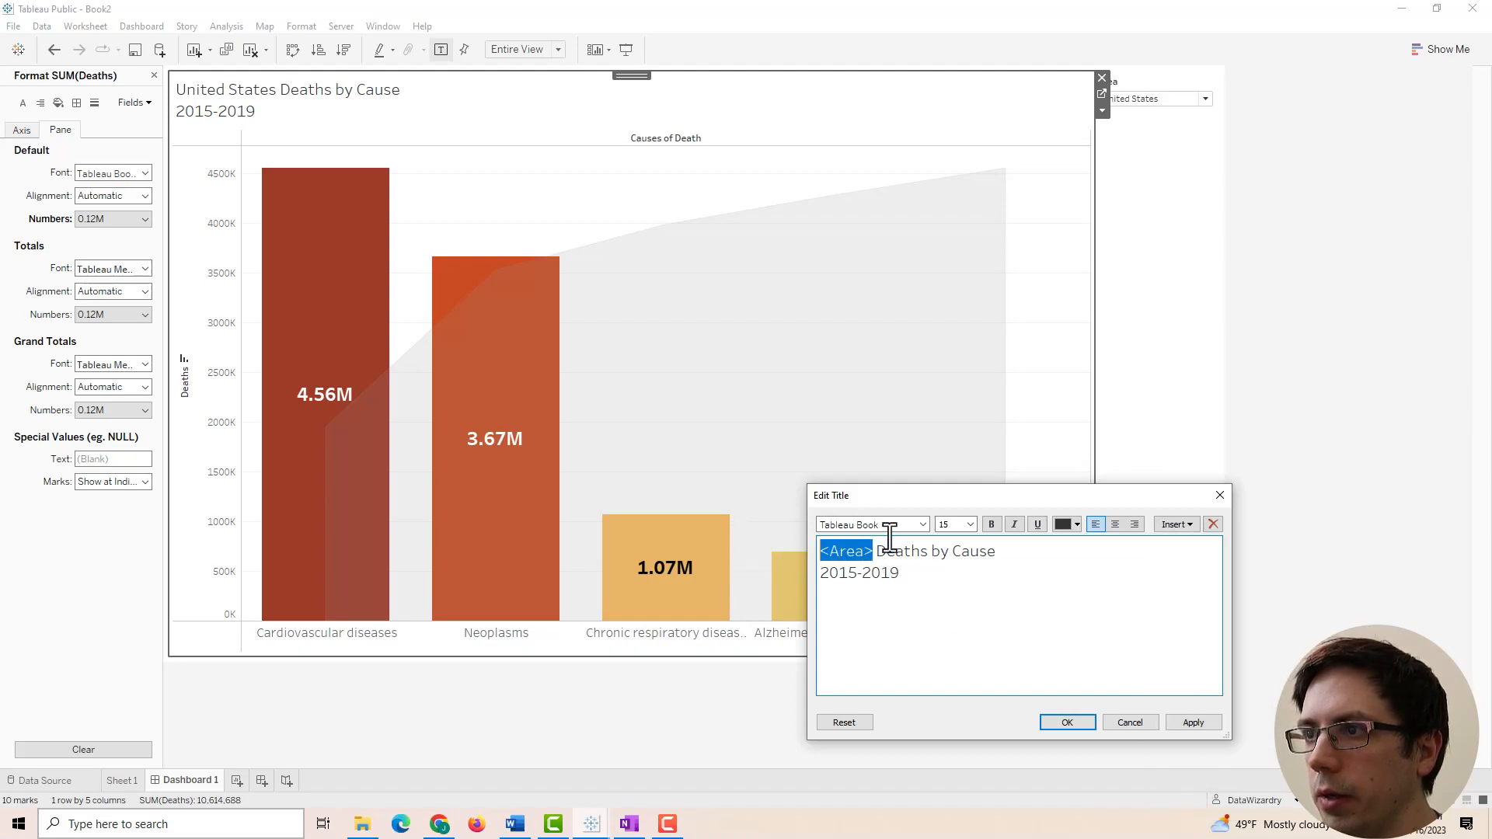
left_click(1067, 522)
left_click(1074, 617)
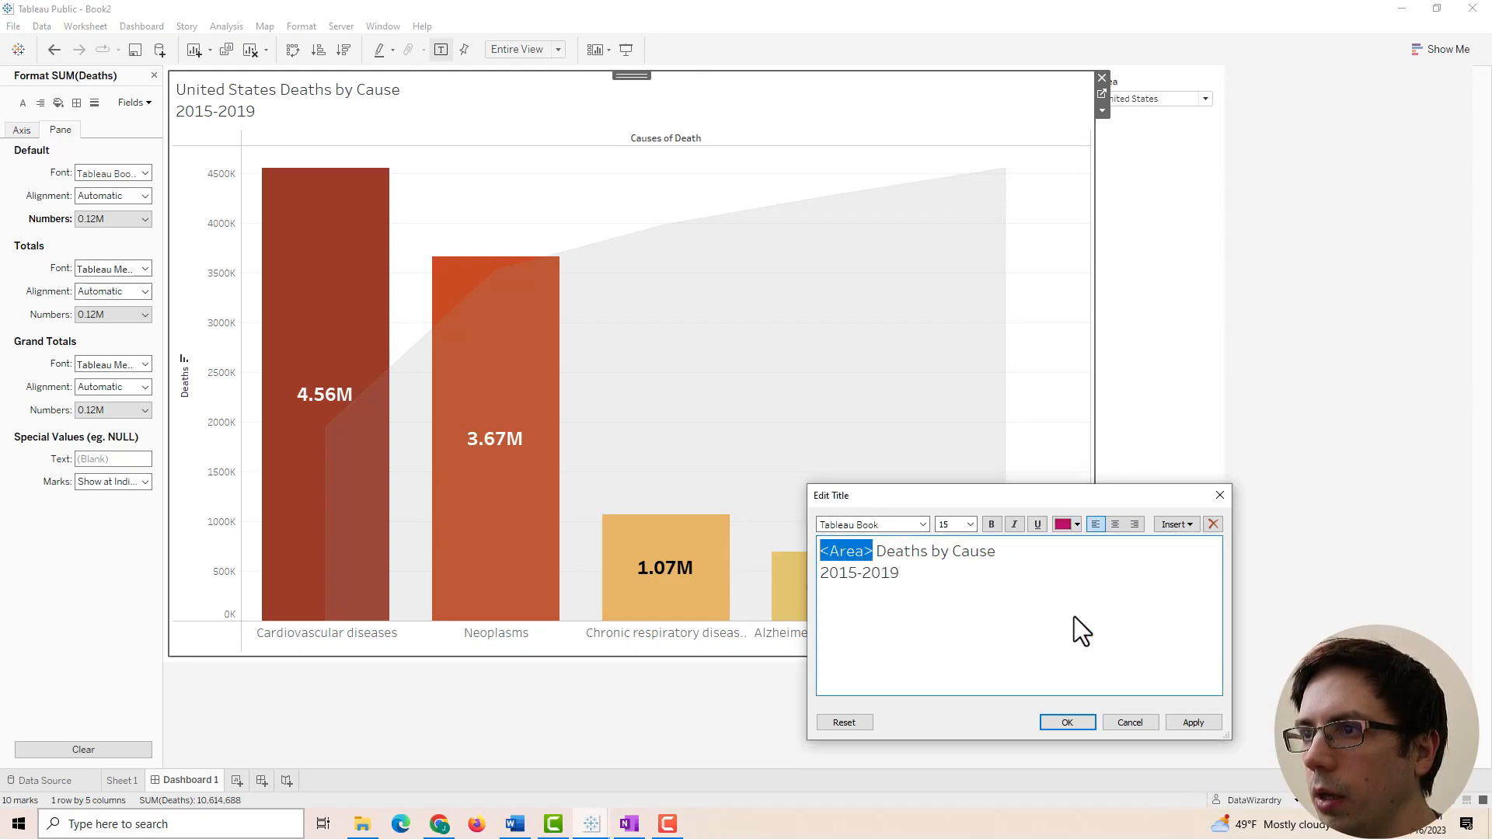
left_click(1213, 724)
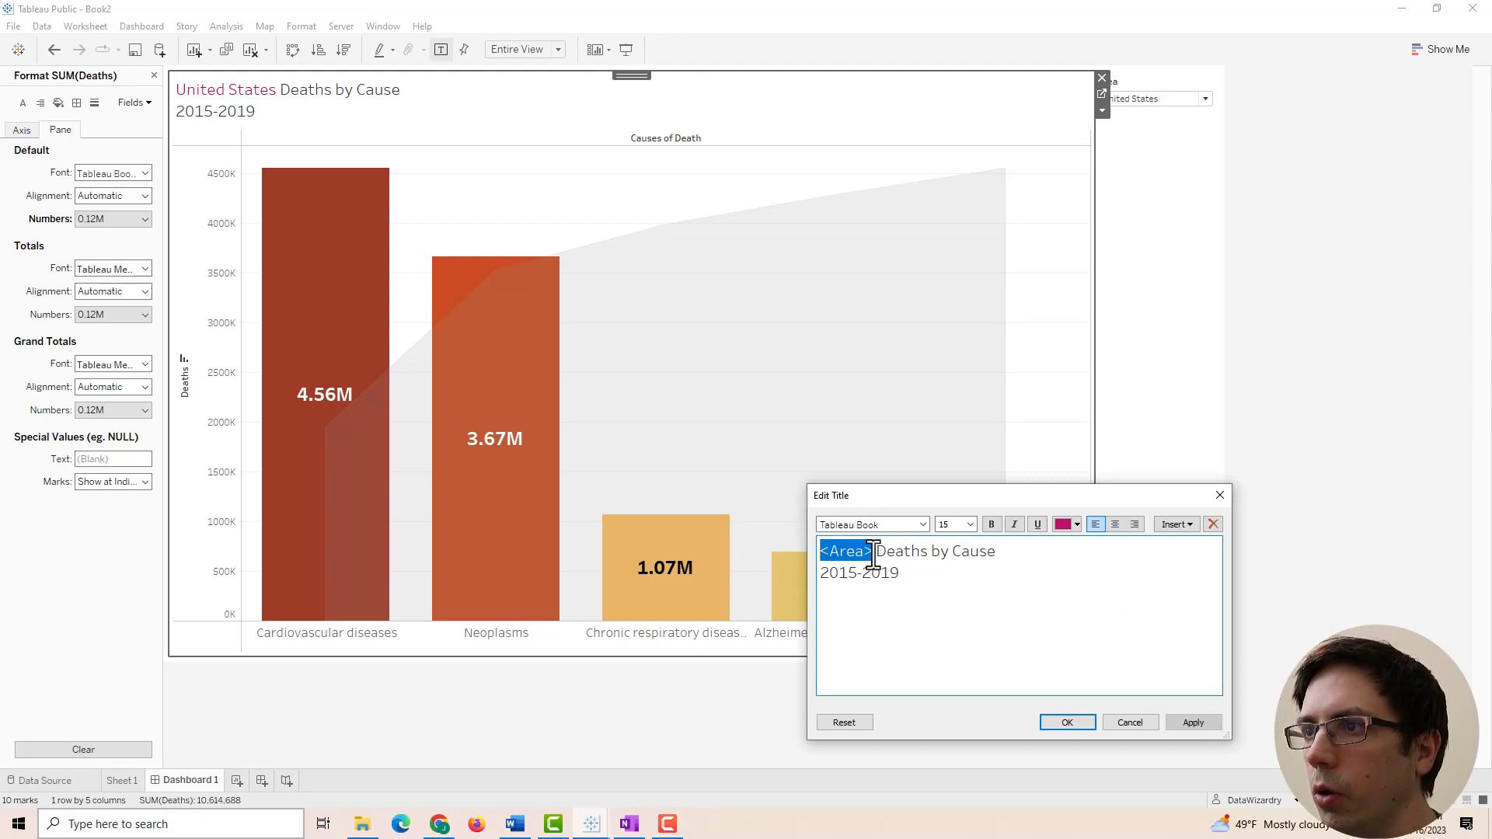
left_click(874, 550)
double_click(877, 550)
left_click(991, 525)
left_click(1197, 724)
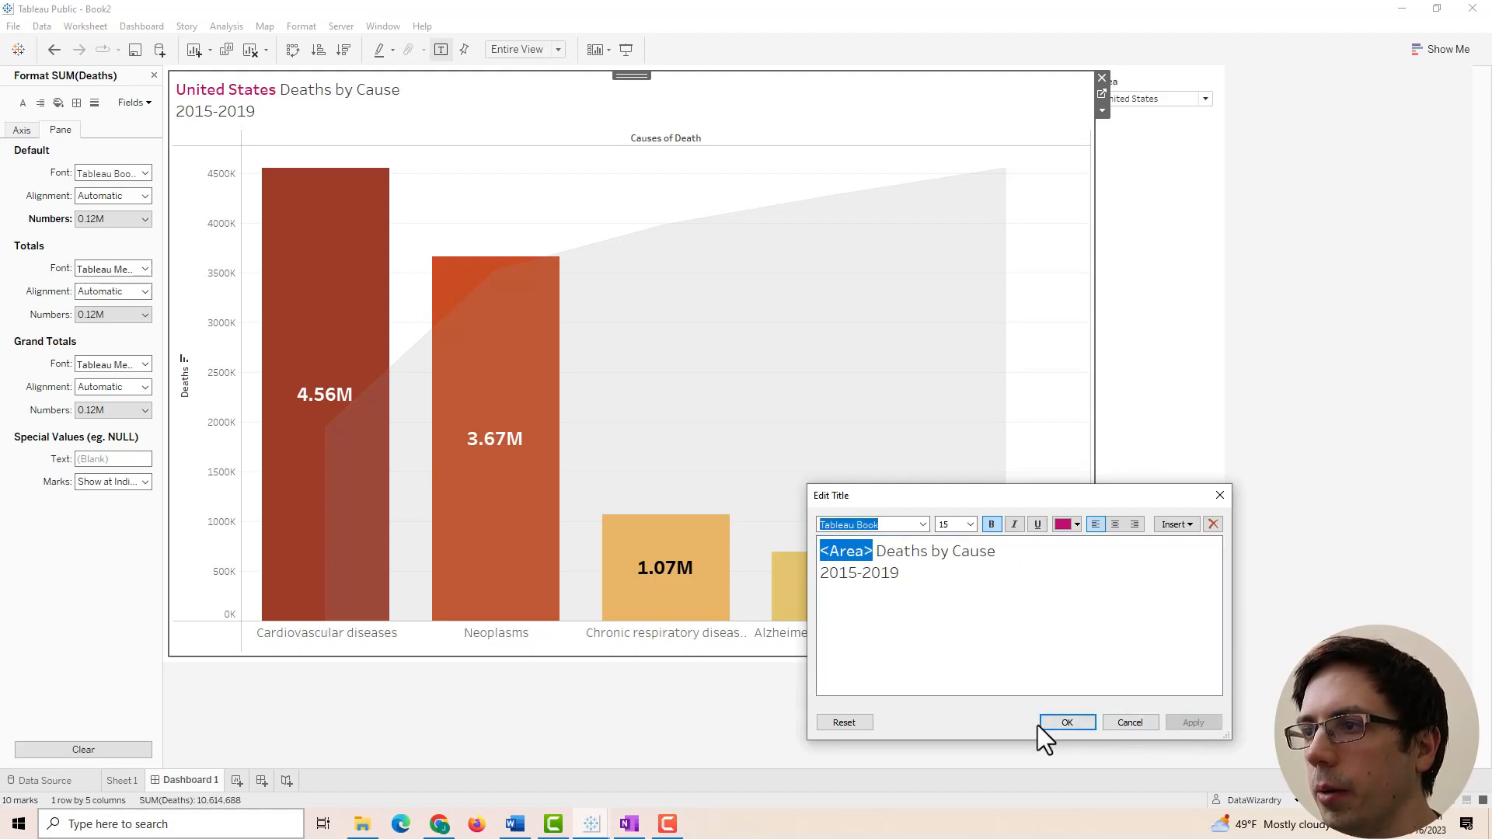
left_click(1058, 722)
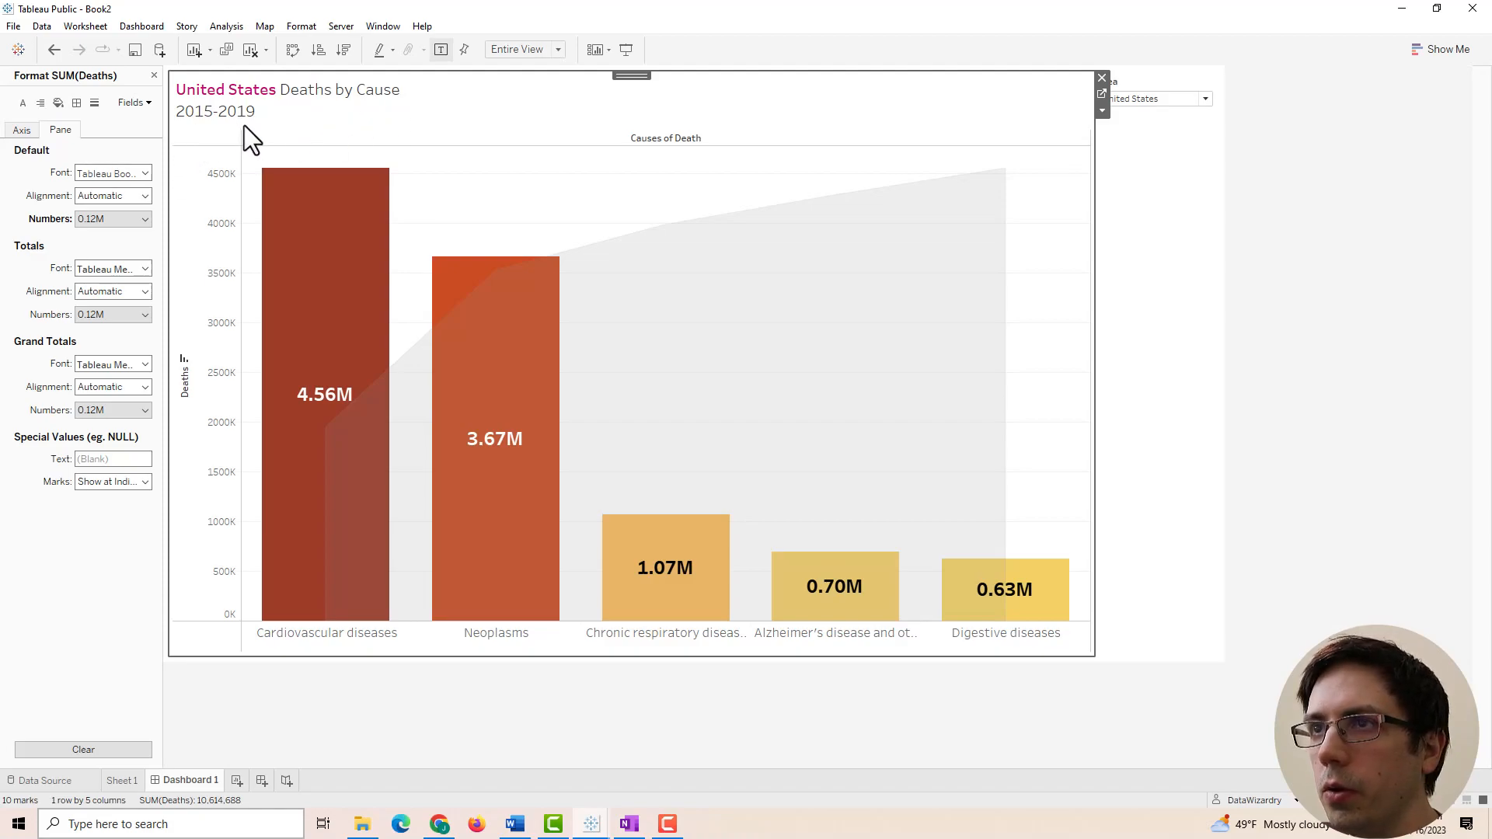
Test the dynamic title by switching the dashboard's Area filter to Sweden and back to United States.
mouse_move(986, 404)
left_click(1154, 376)
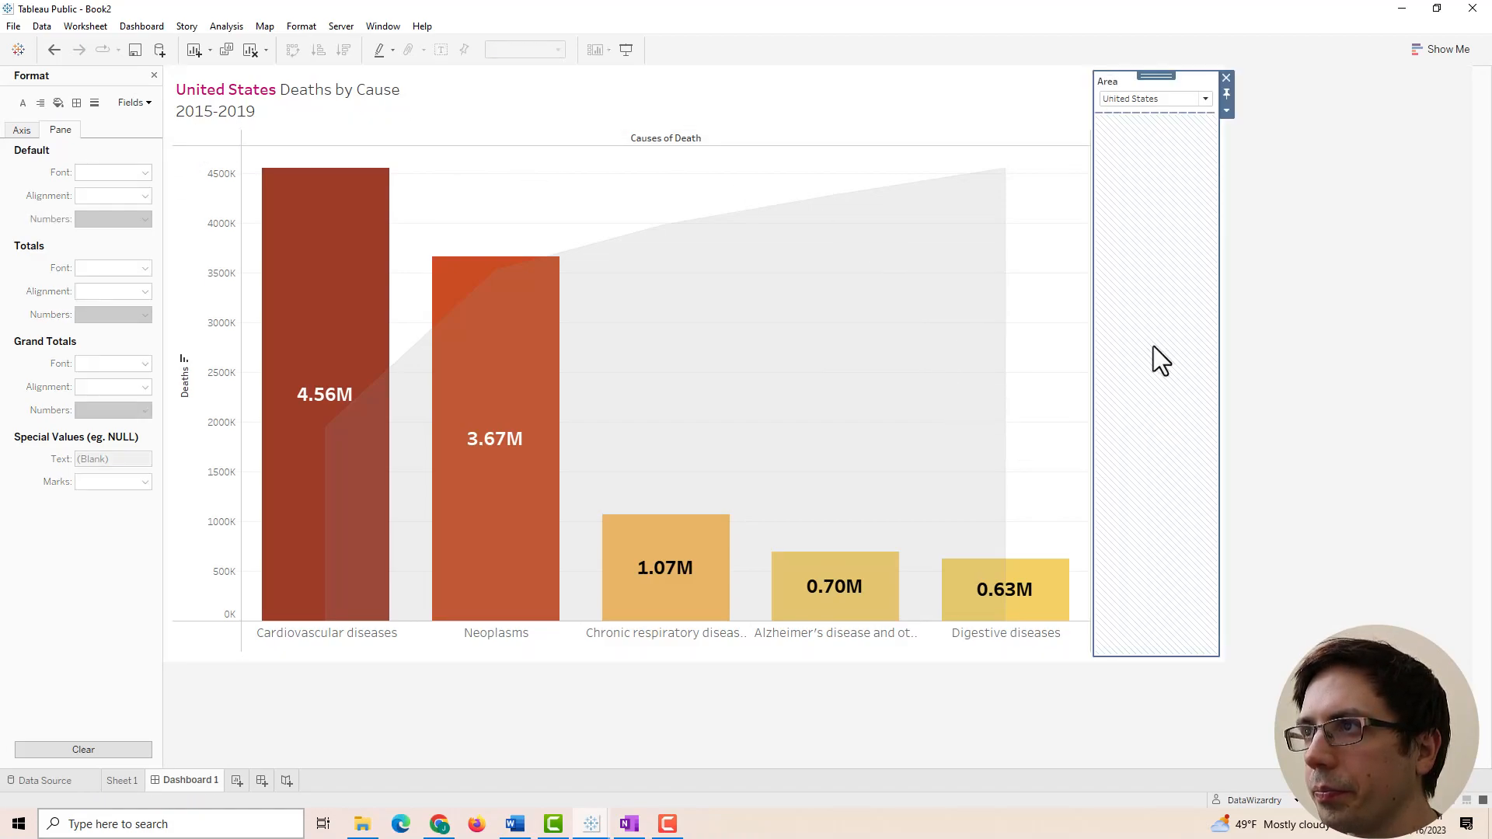
left_click(1122, 99)
left_click(1126, 259)
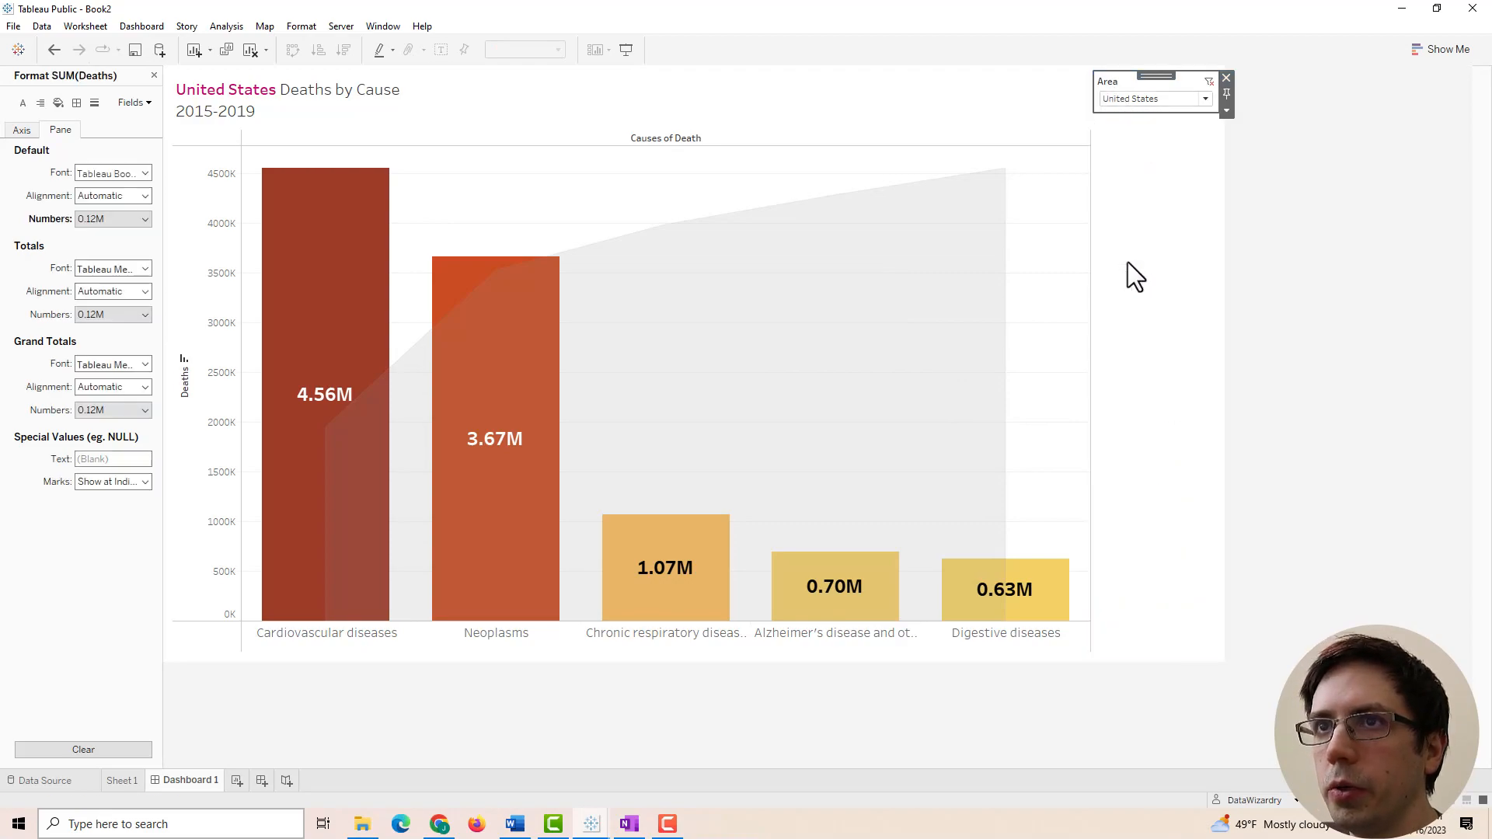
left_click(1120, 101)
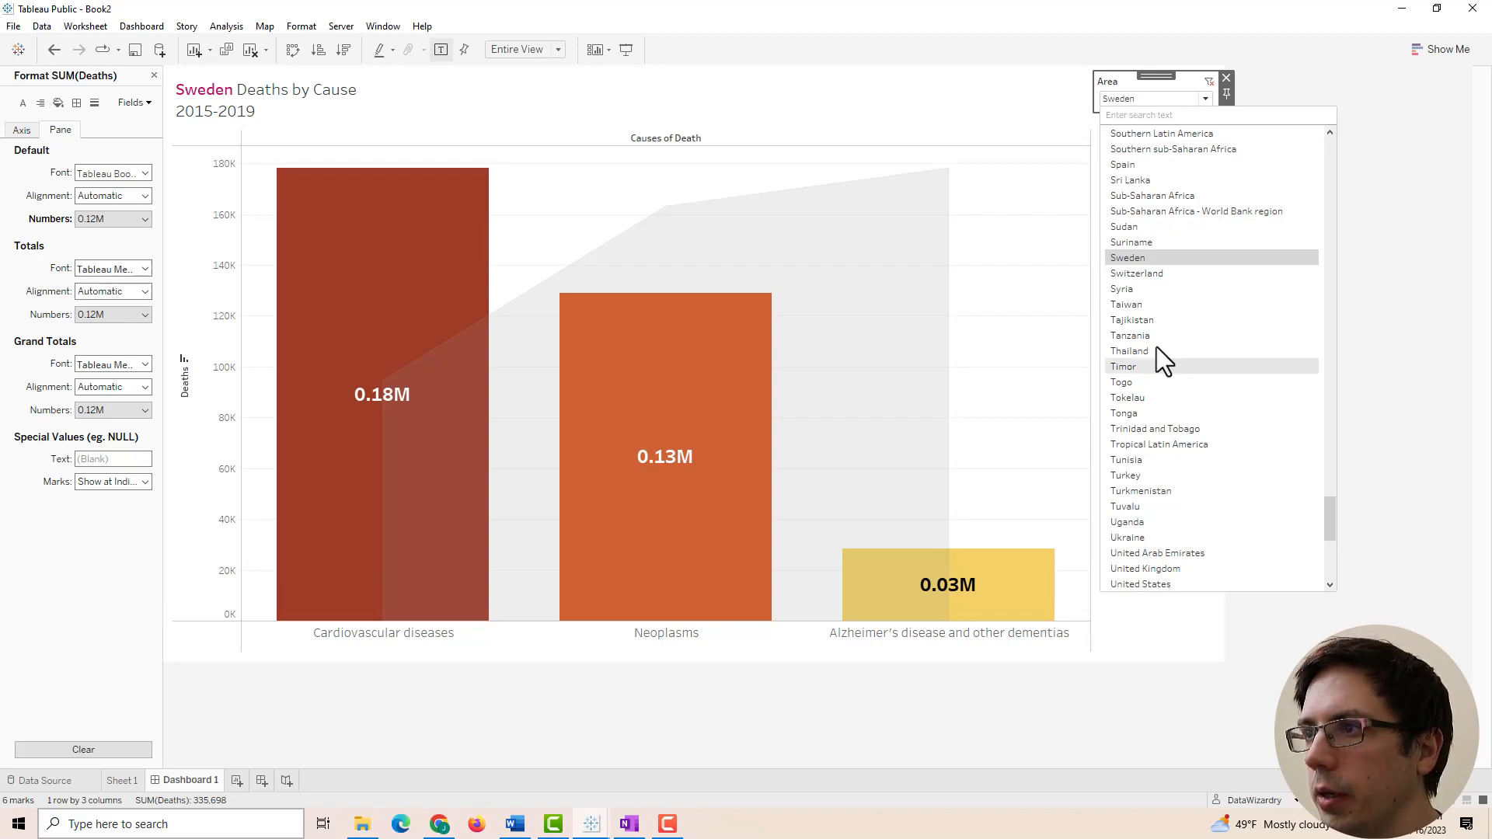
left_click(1183, 583)
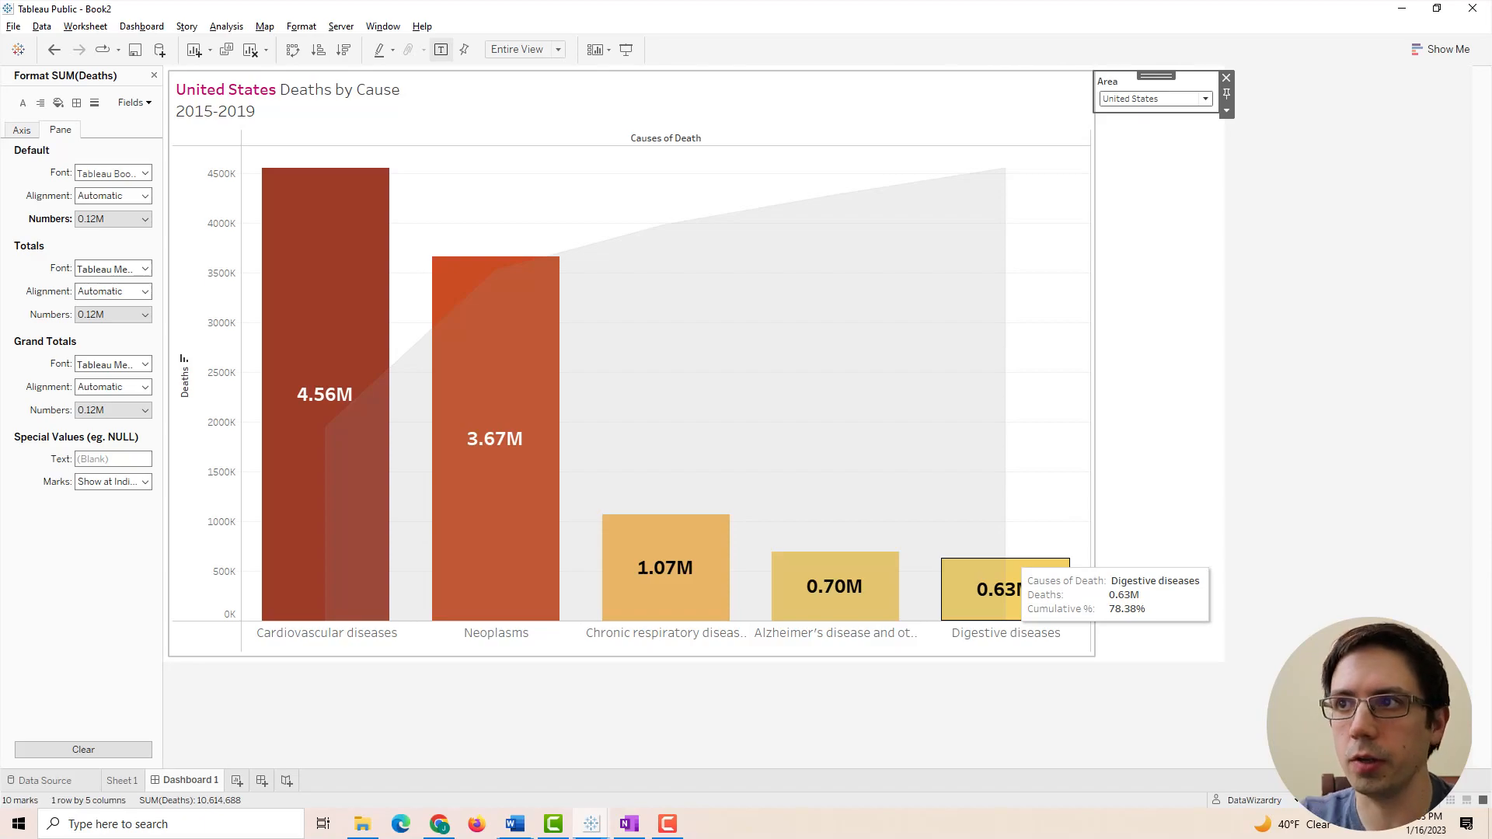
Search the Area filter for Chad and set the dashboard to that area.
left_click(1127, 98)
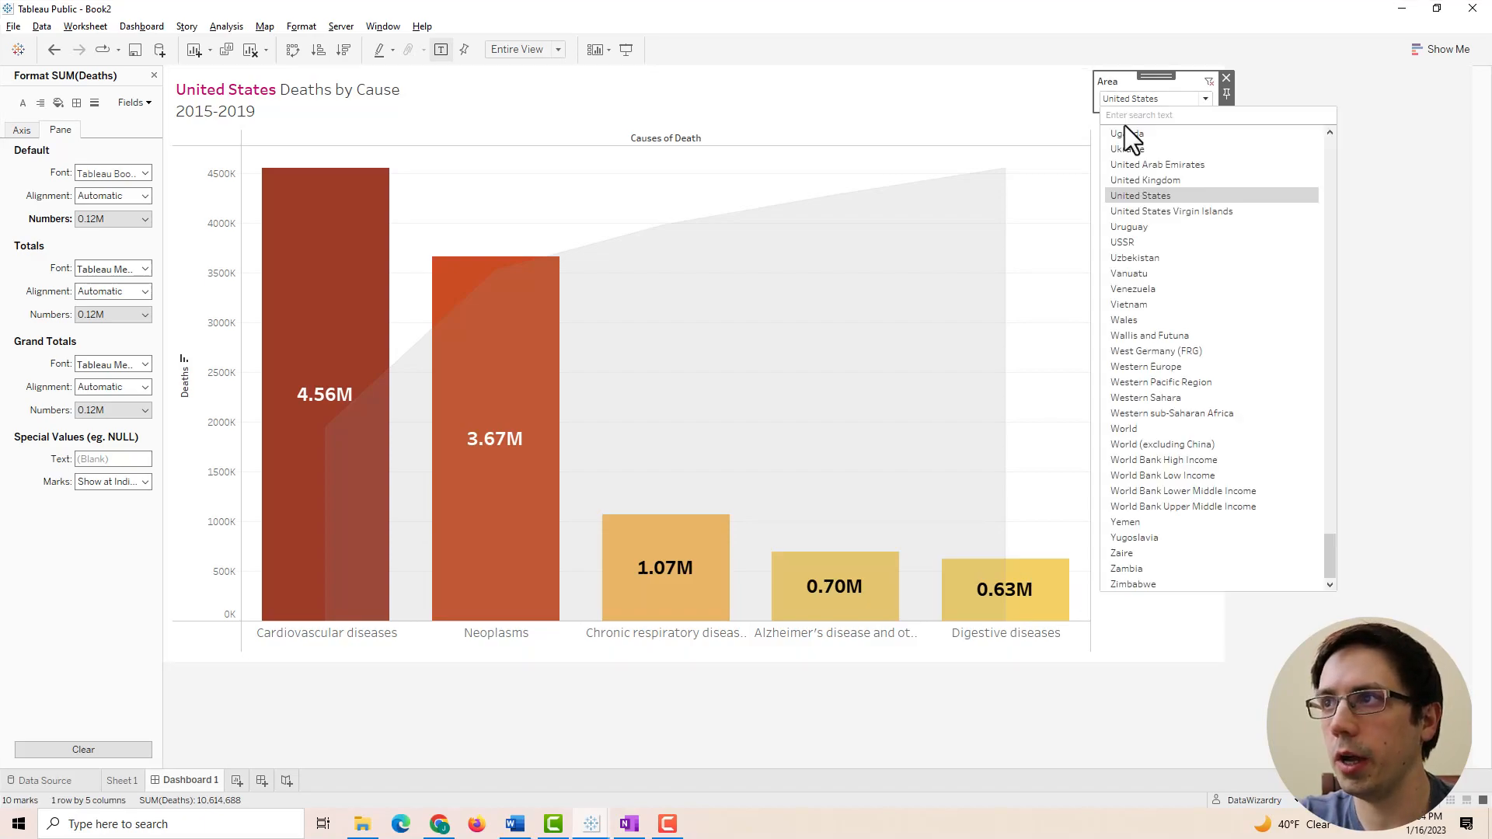
type("Chad")
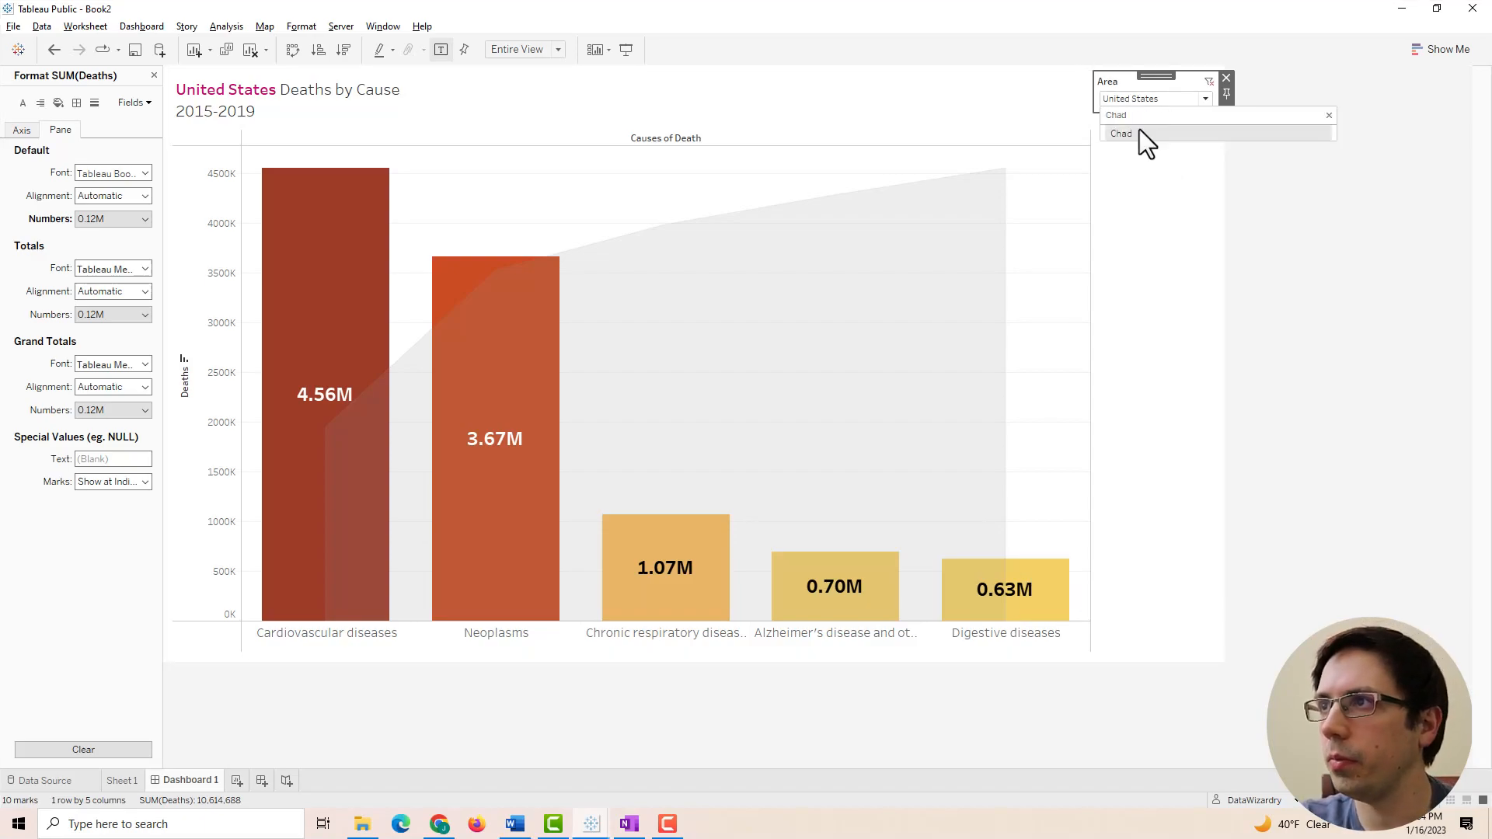
left_click(1140, 132)
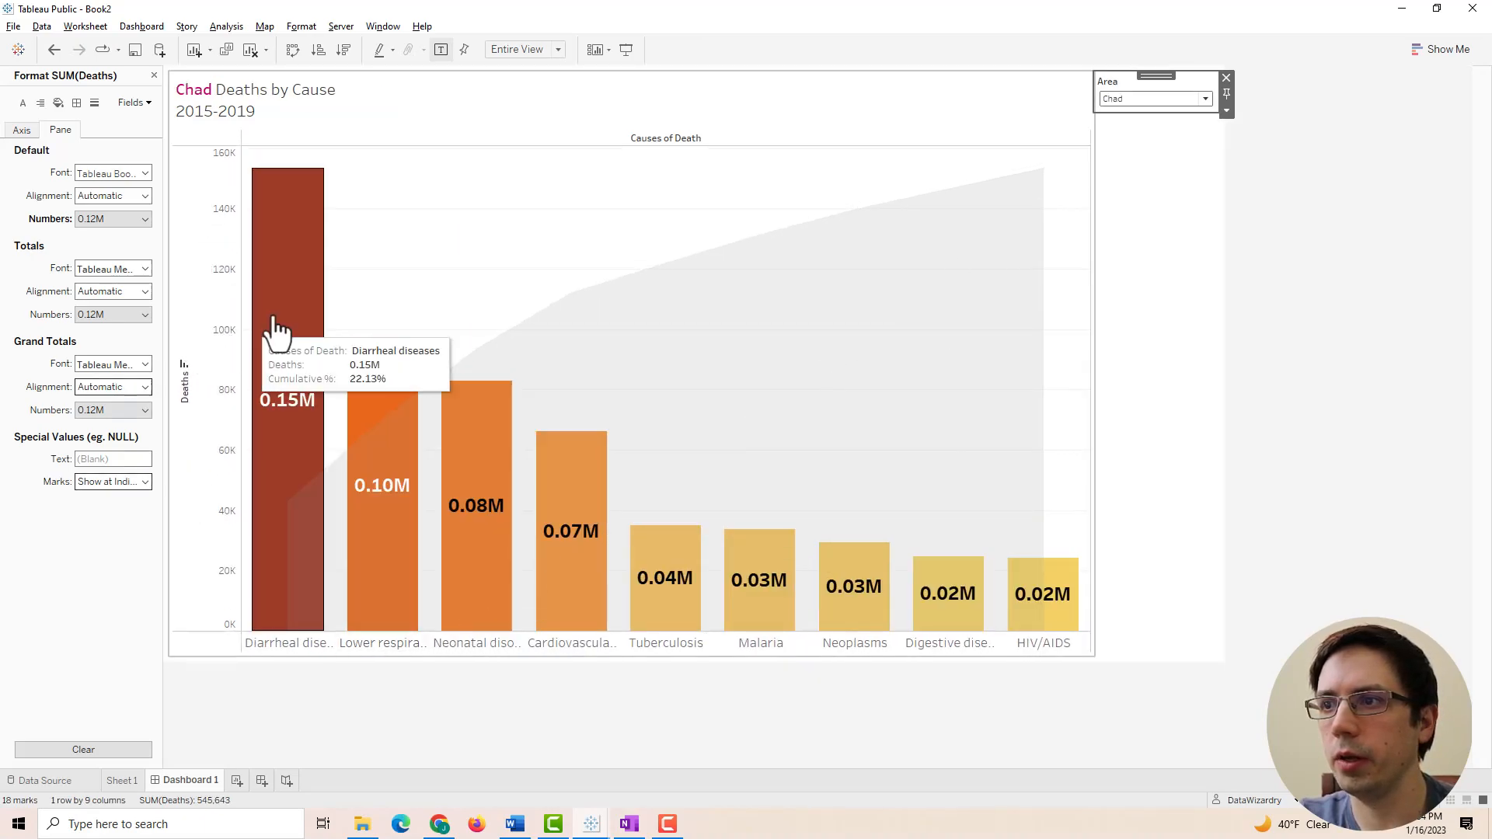
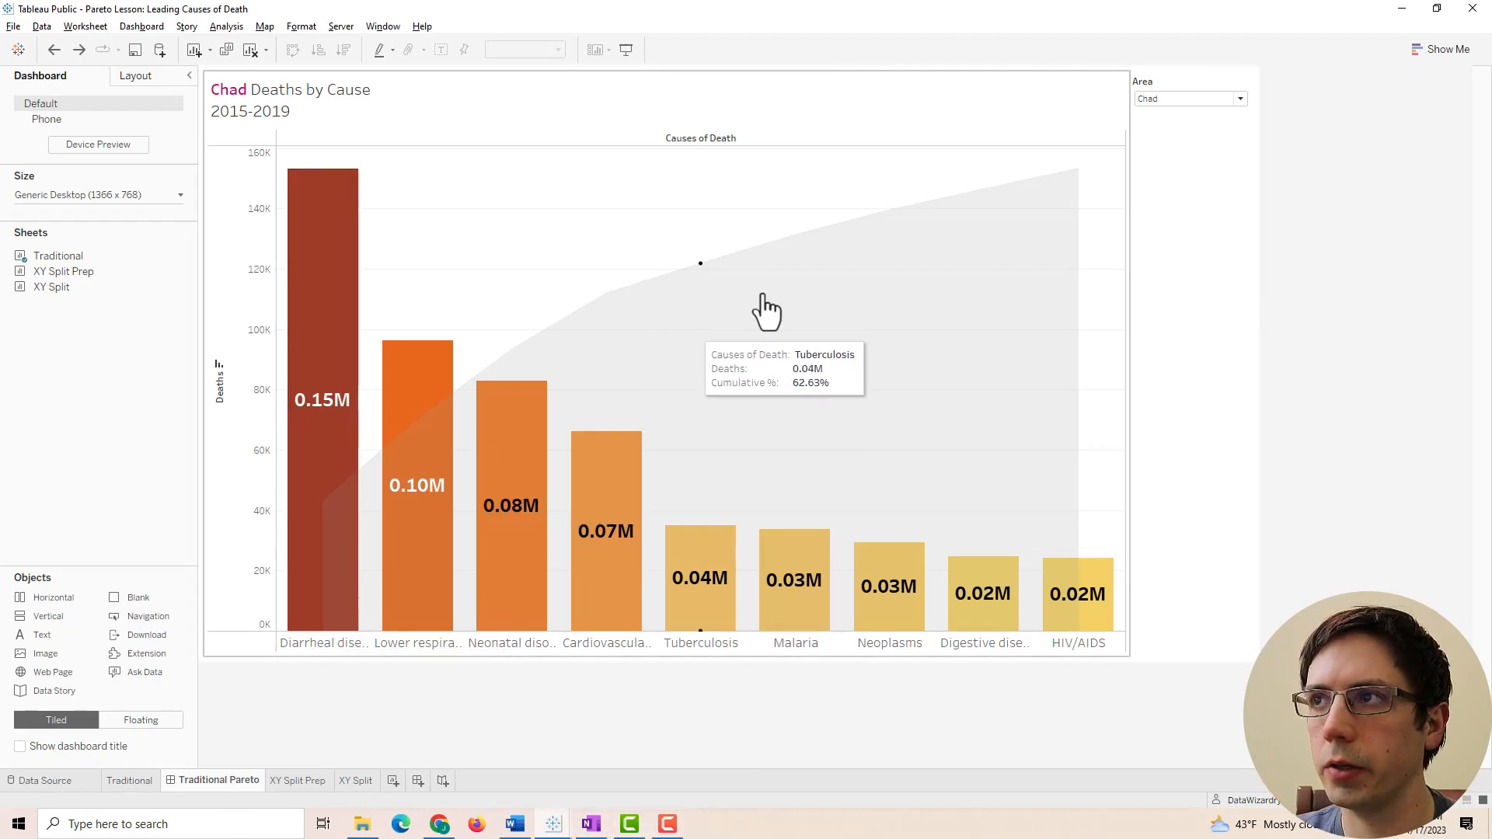
From the Traditional worksheet, create a float parameter named "Pareto Adjustment" with a current value of 0.8.
left_click(1046, 133)
left_click(1135, 94)
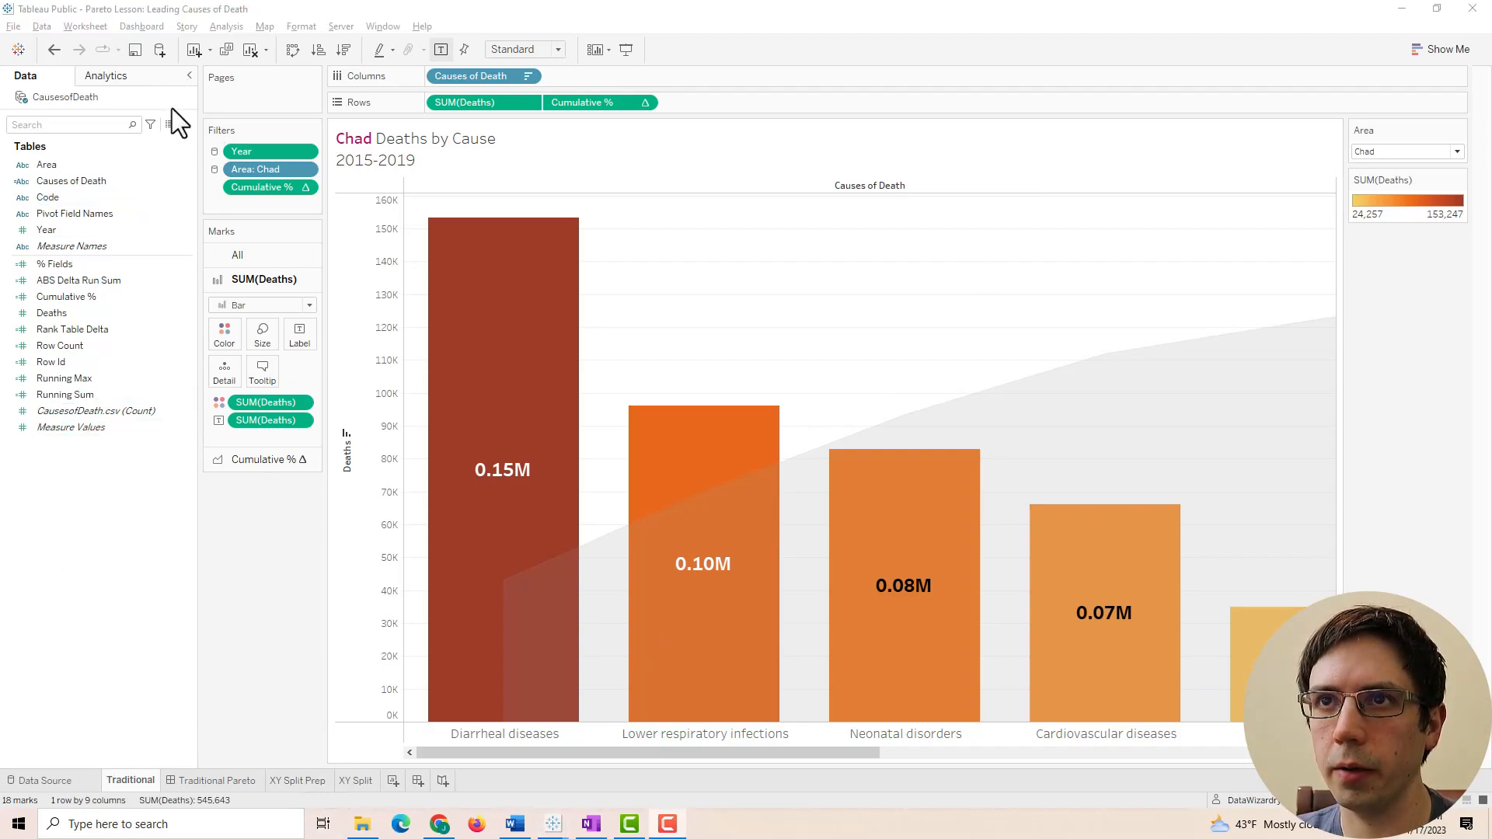
left_click(185, 125)
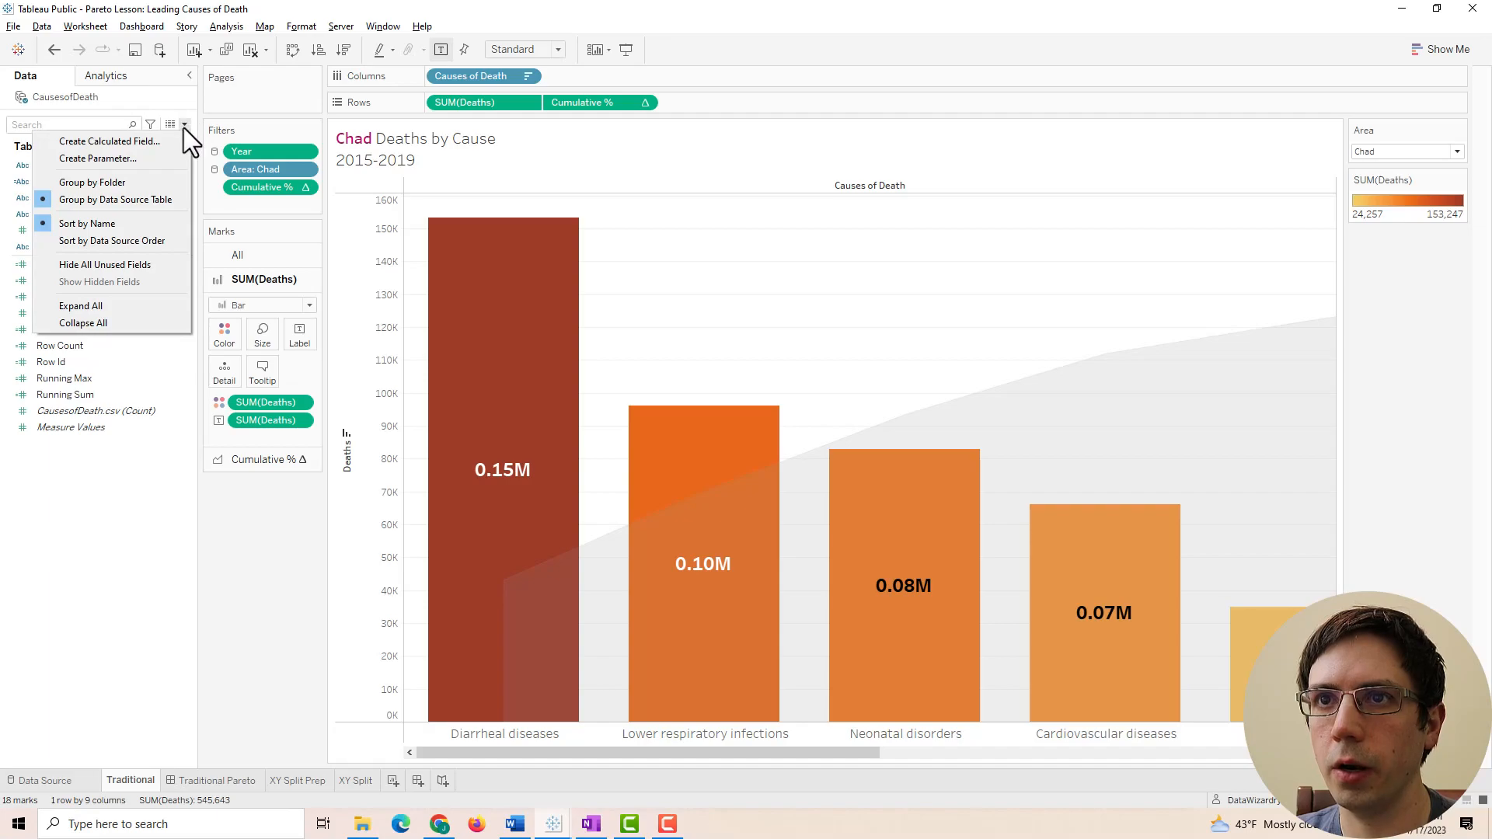
left_click(76, 160)
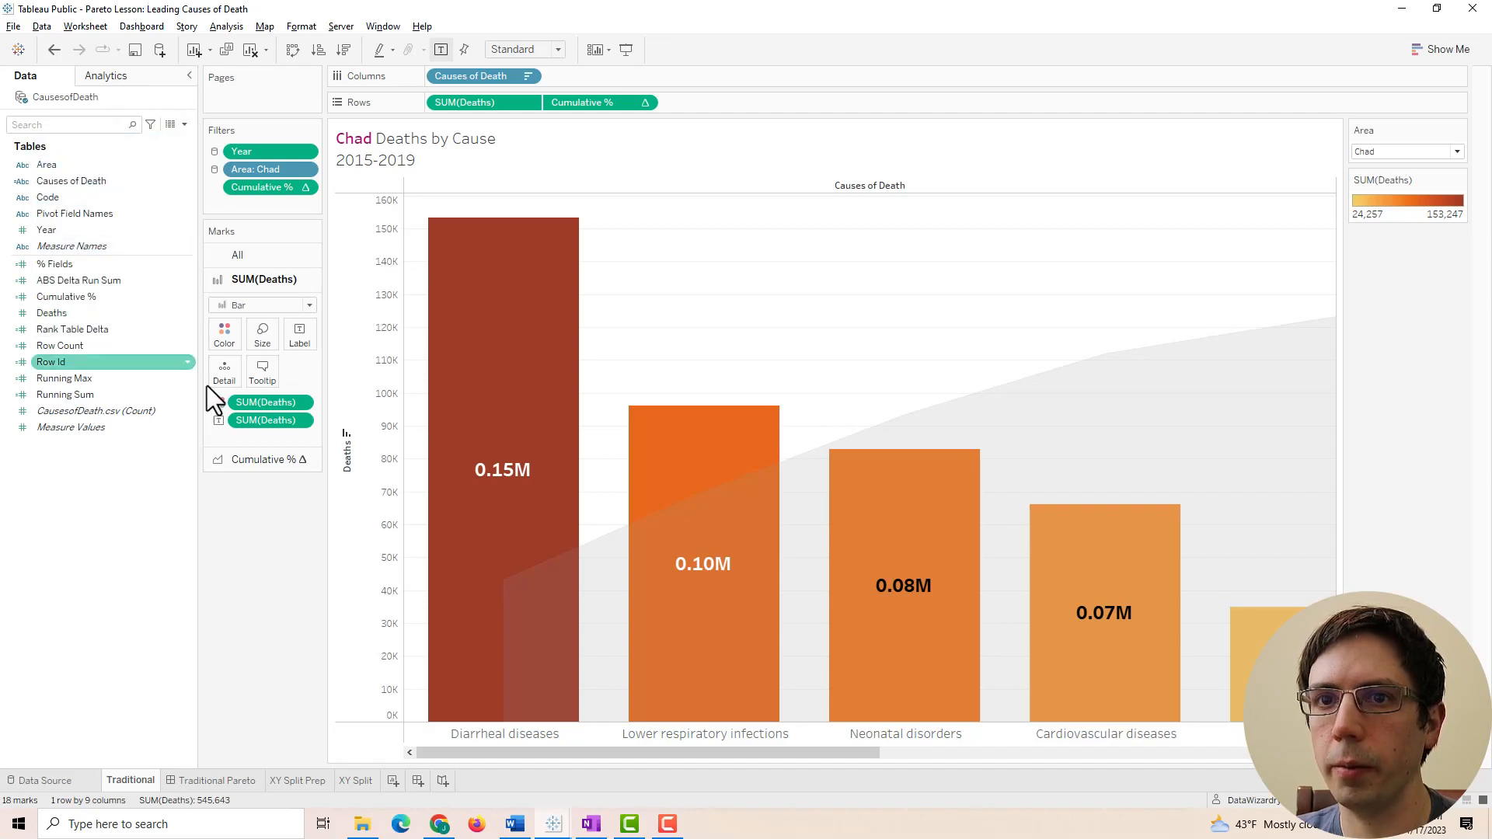
triple_click(587, 276)
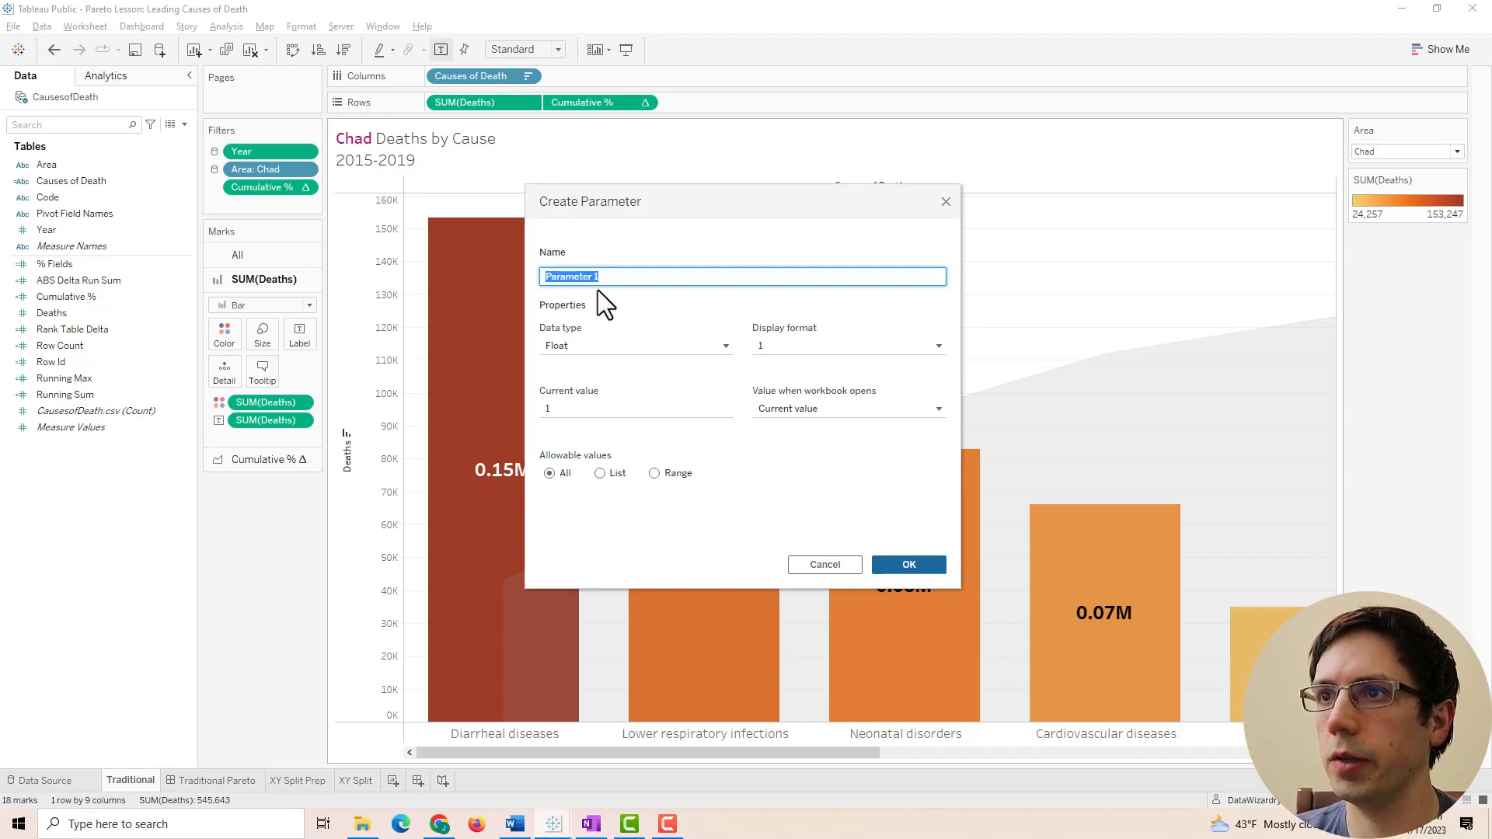
left_click(622, 407)
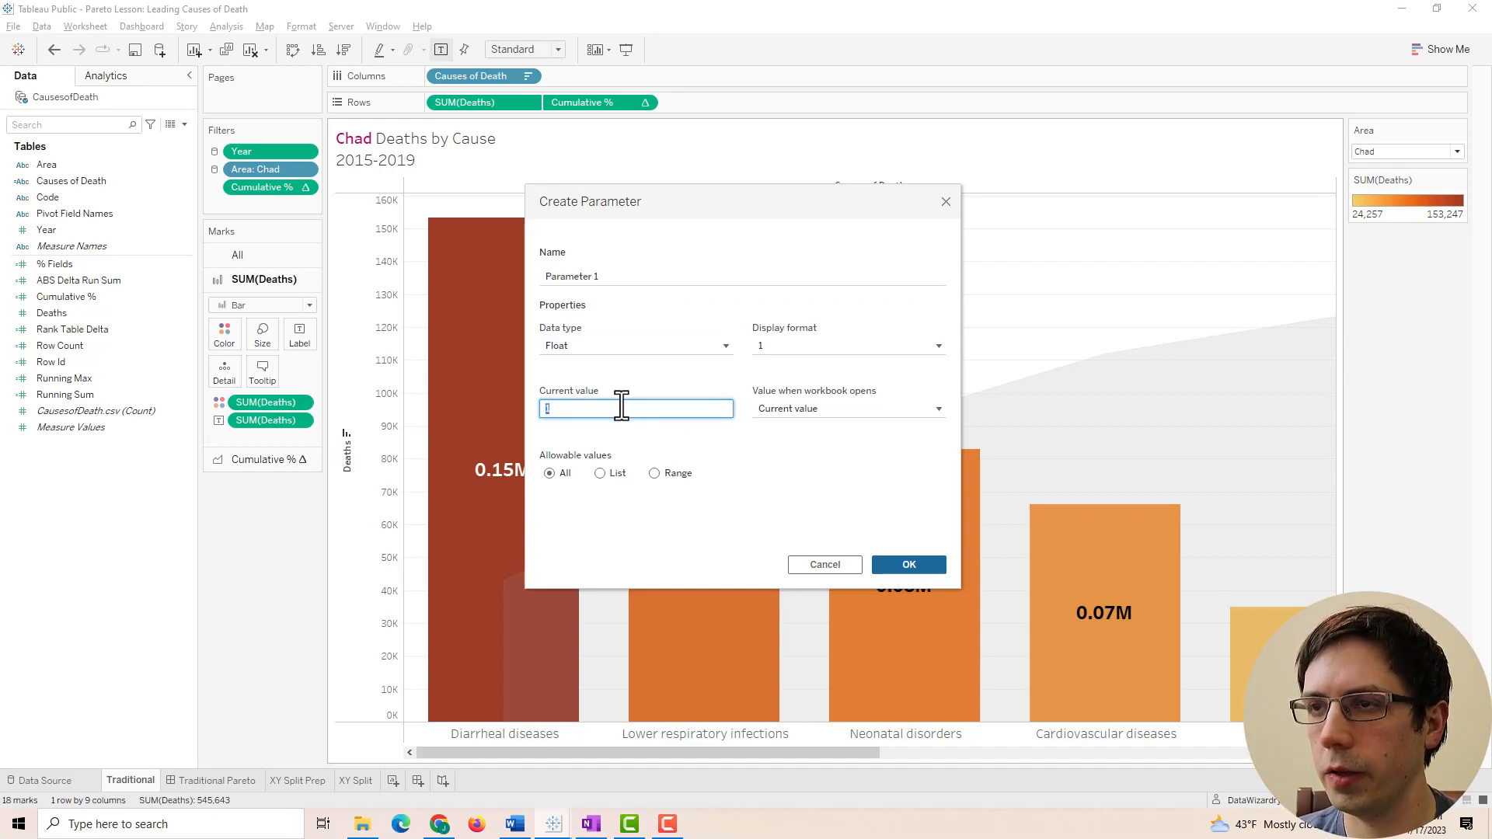
type(".8")
left_click(604, 280)
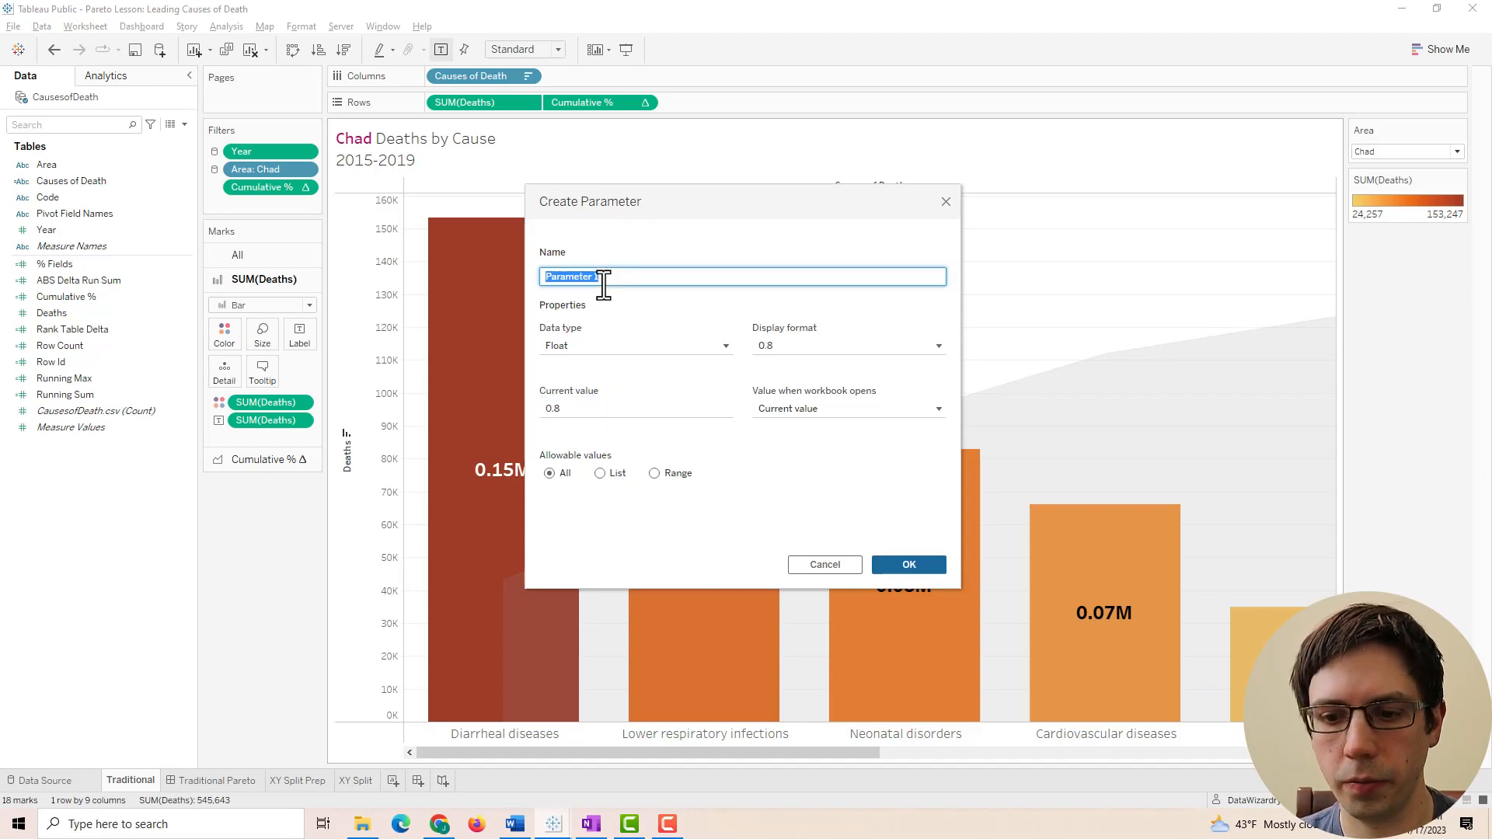
type("Pareto Adjustment")
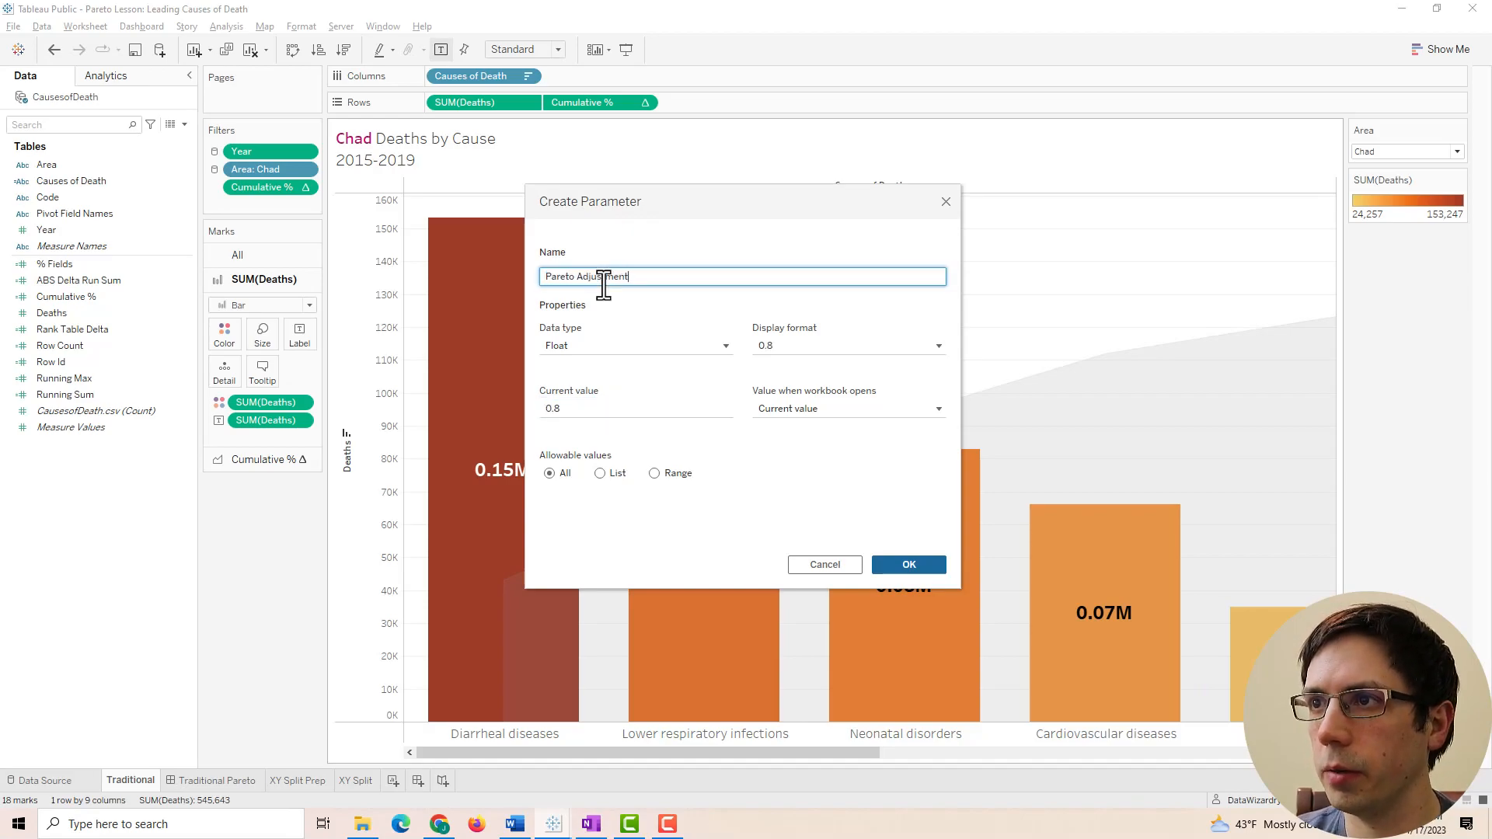
left_click(886, 562)
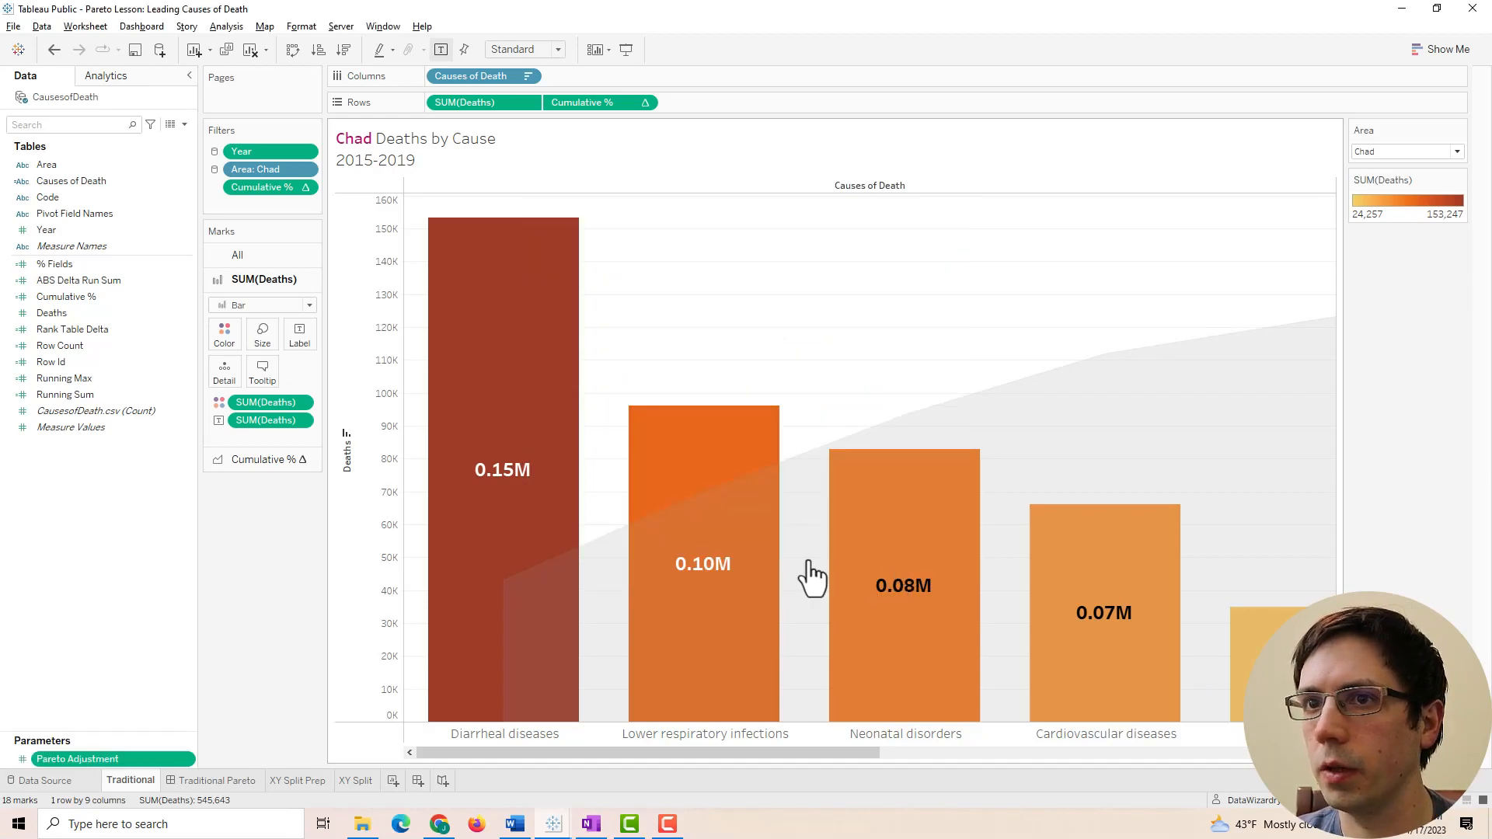
Show the Pareto Adjustment parameter control and set its display format to Percentage with 0 decimal places.
right_click(95, 757)
left_click(128, 506)
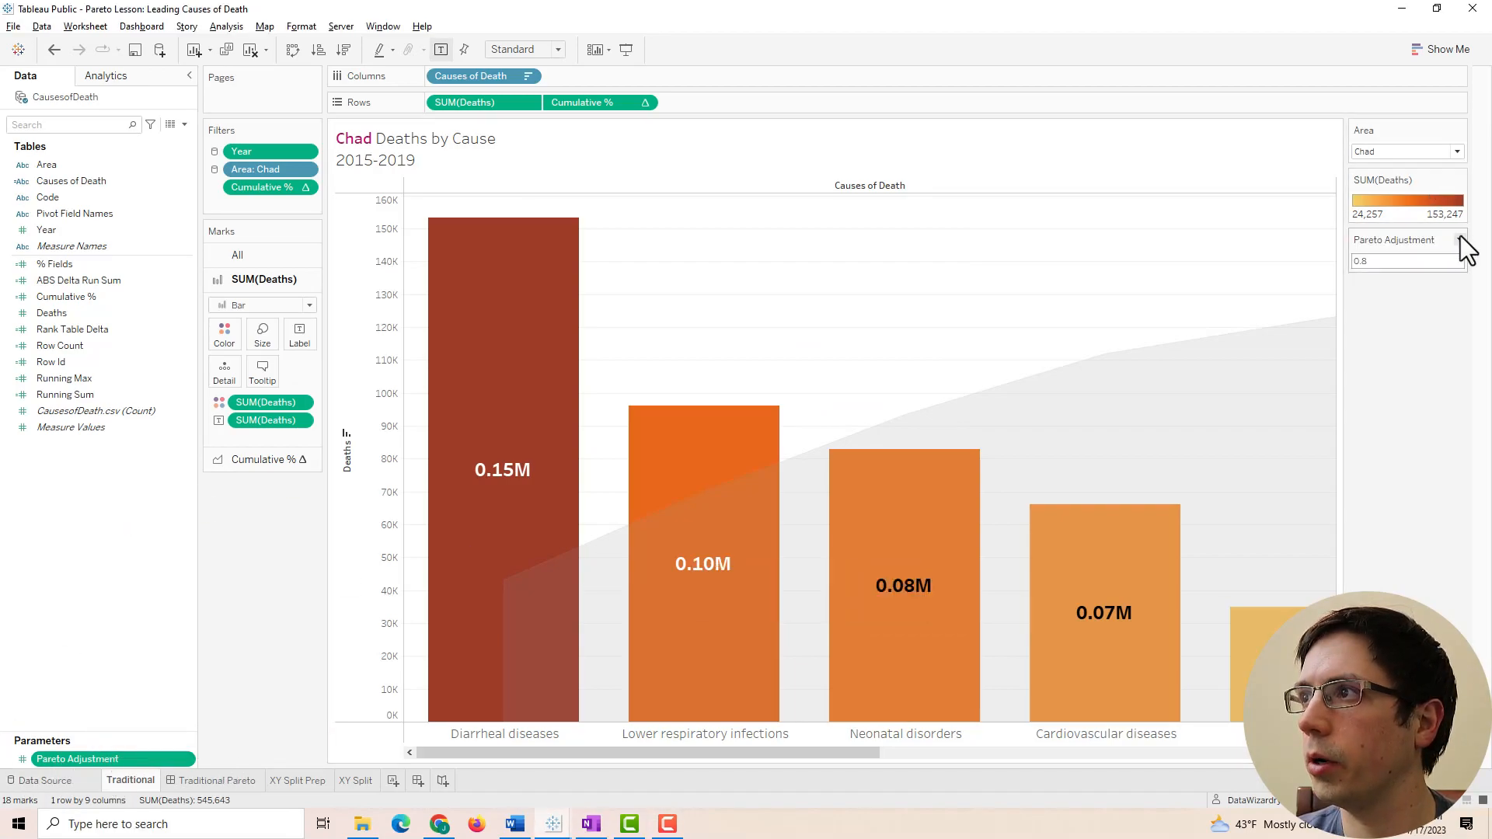
left_click(1460, 240)
left_click(1422, 256)
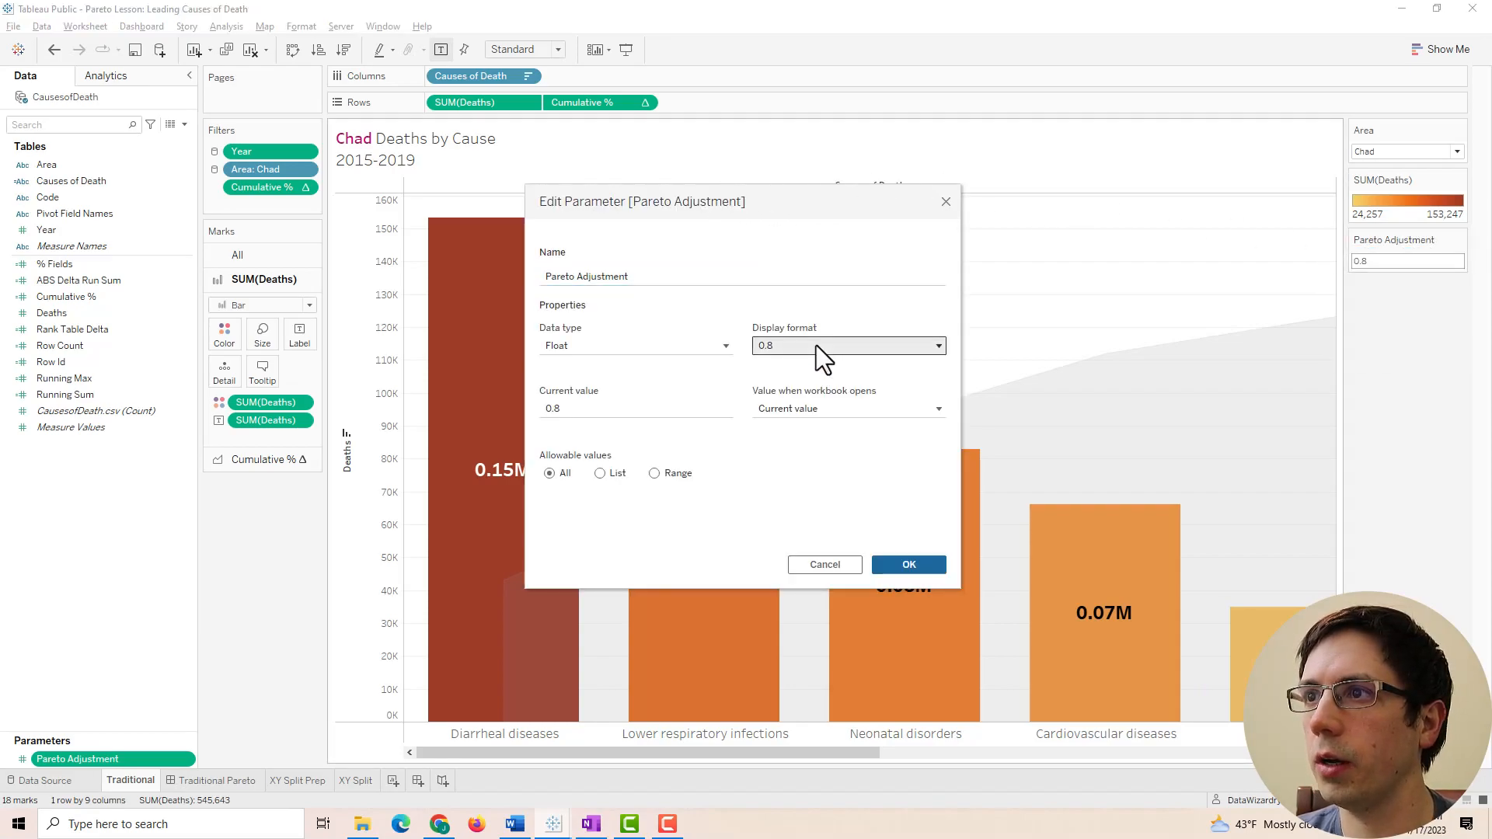
left_click(815, 345)
left_click(701, 475)
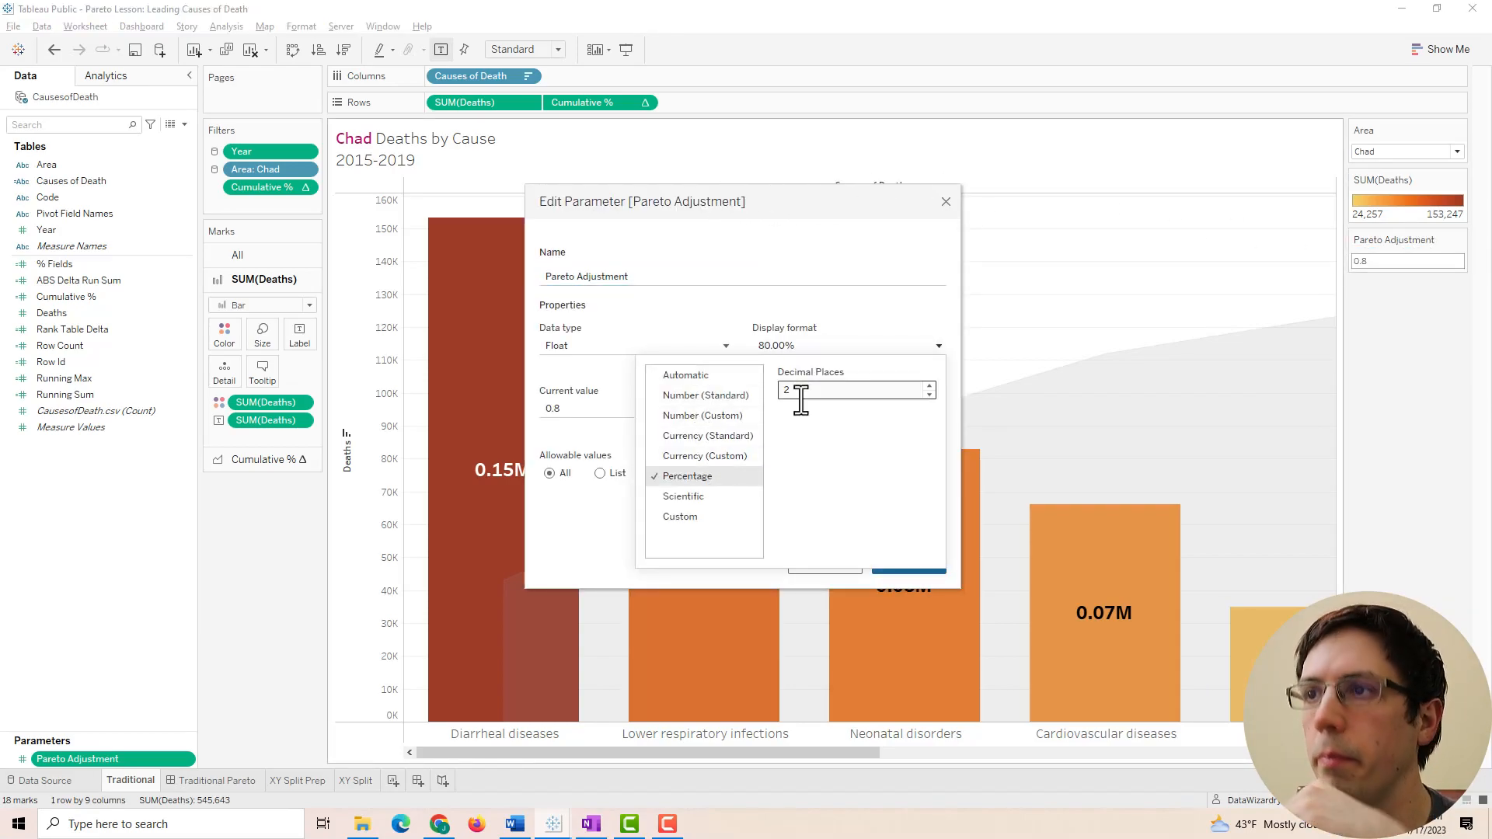
left_click(929, 394)
left_click(929, 393)
left_click(800, 273)
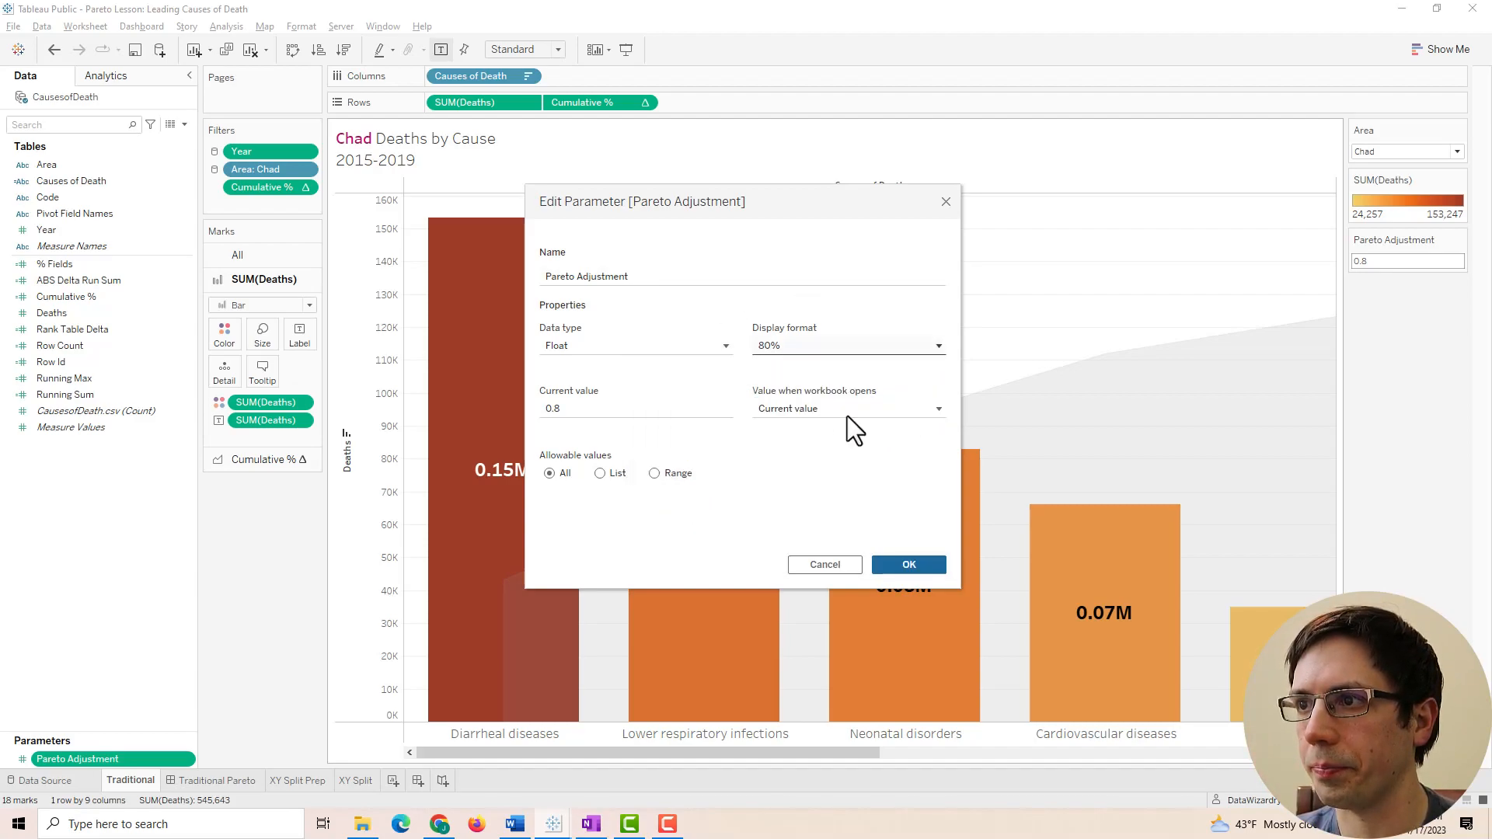
left_click(893, 566)
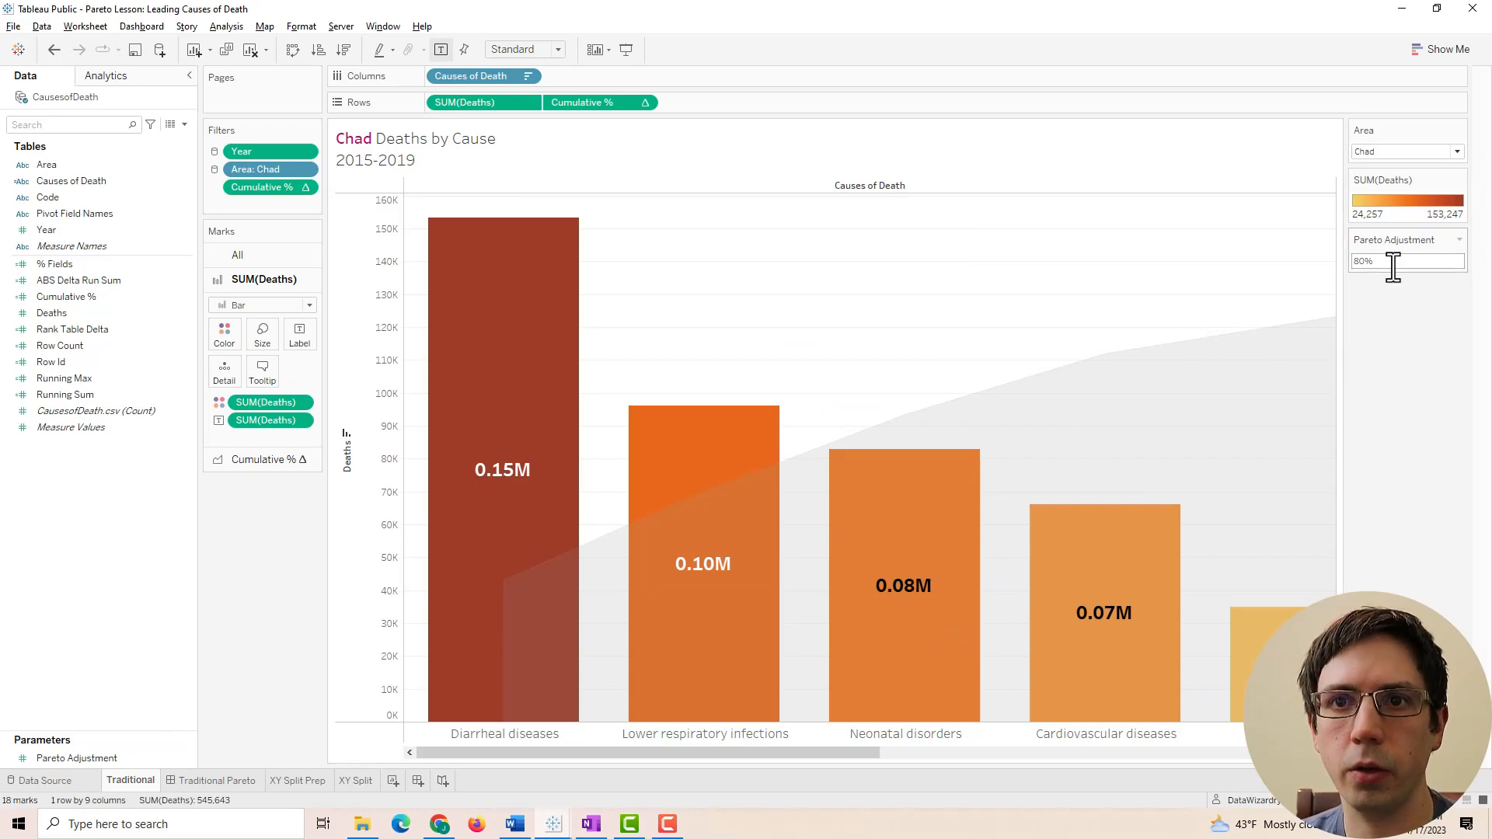
Start a new calculated field with the formula [Cumulative %] <= [Pareto Adjustment].
left_click(184, 124)
left_click(115, 141)
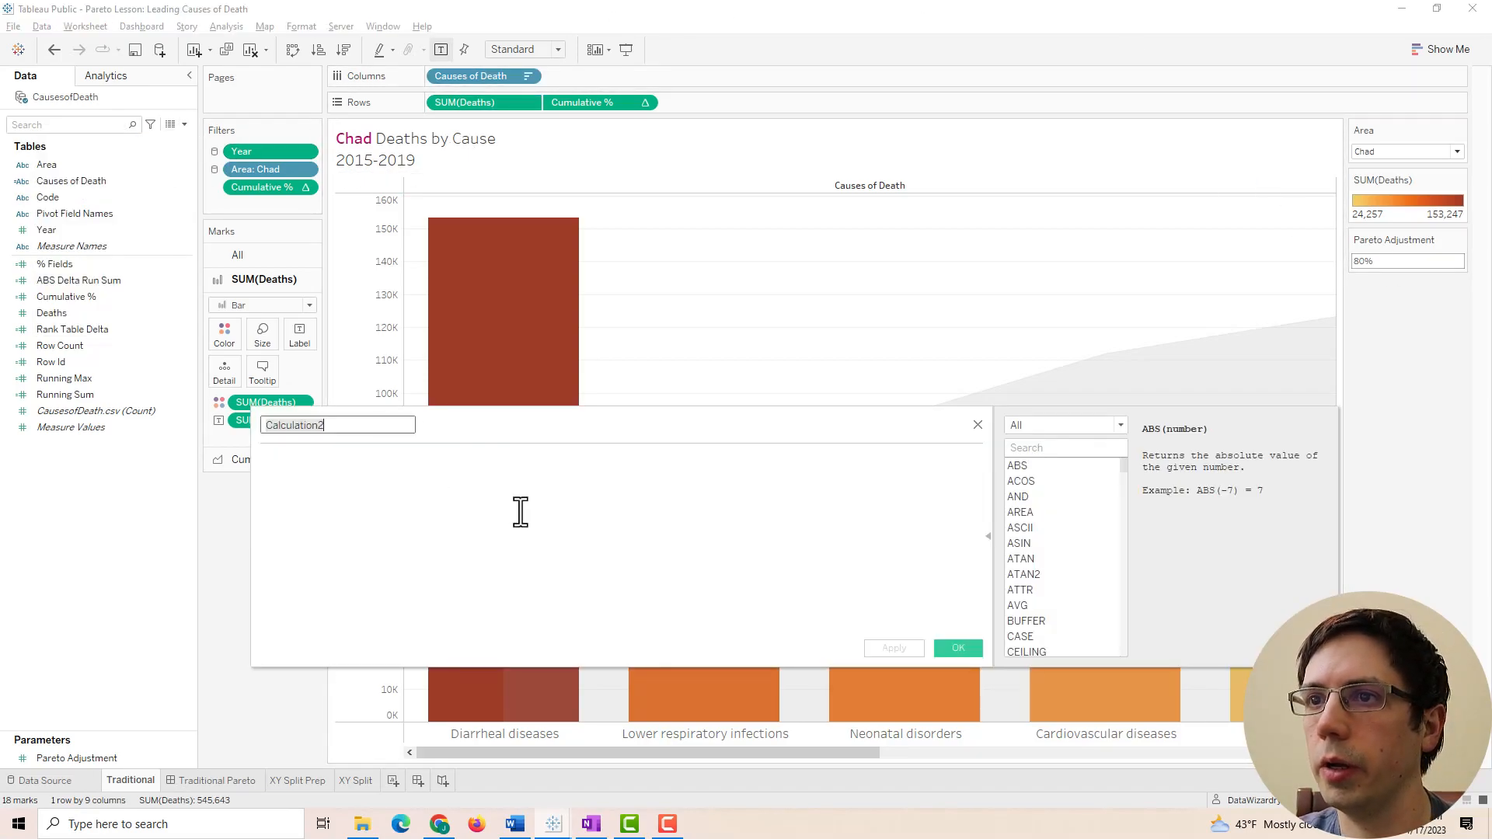
left_click_drag(432, 426, 468, 433)
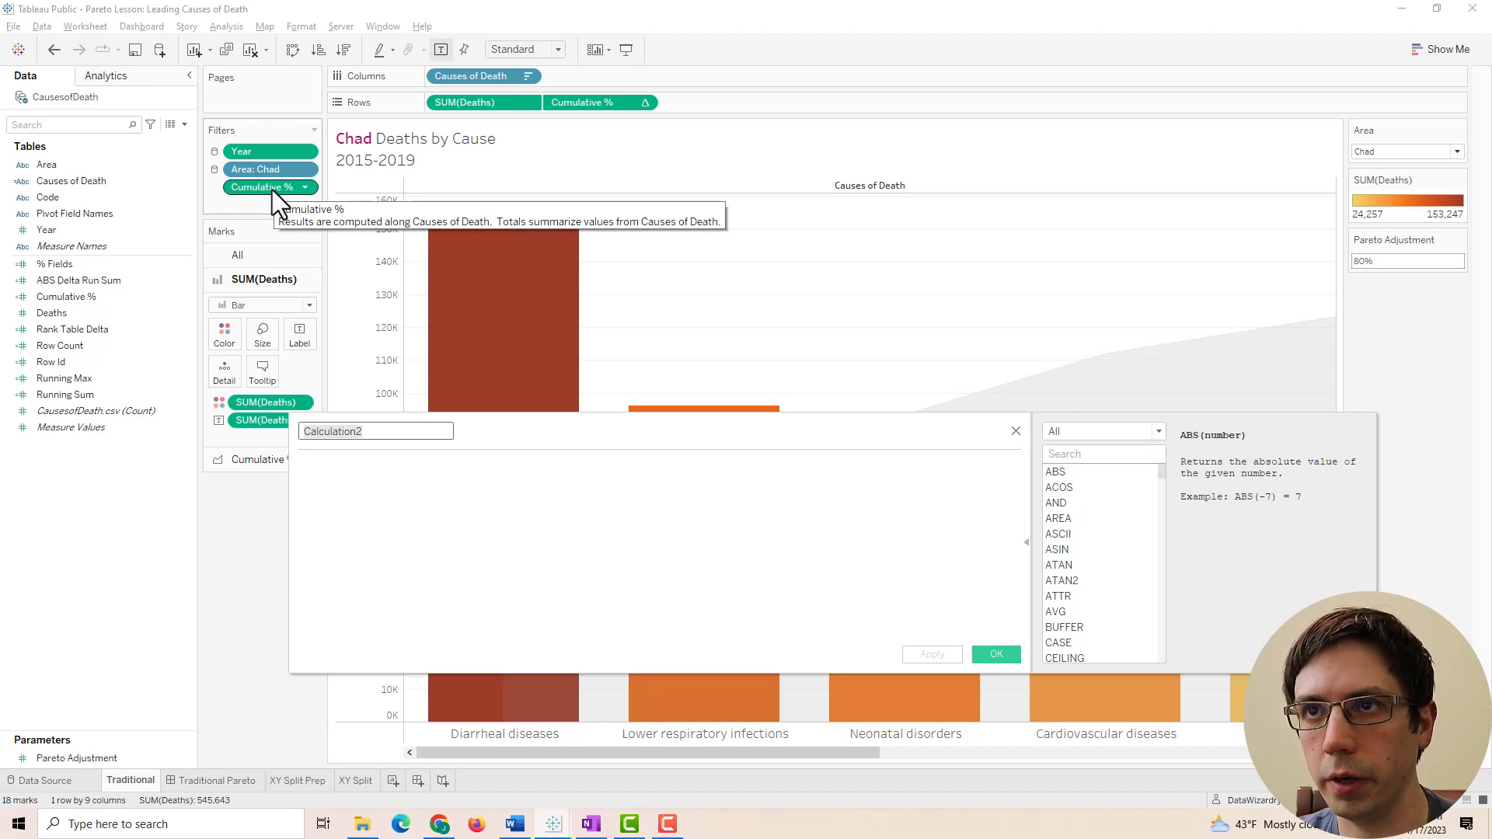
left_click_drag(272, 190, 383, 477)
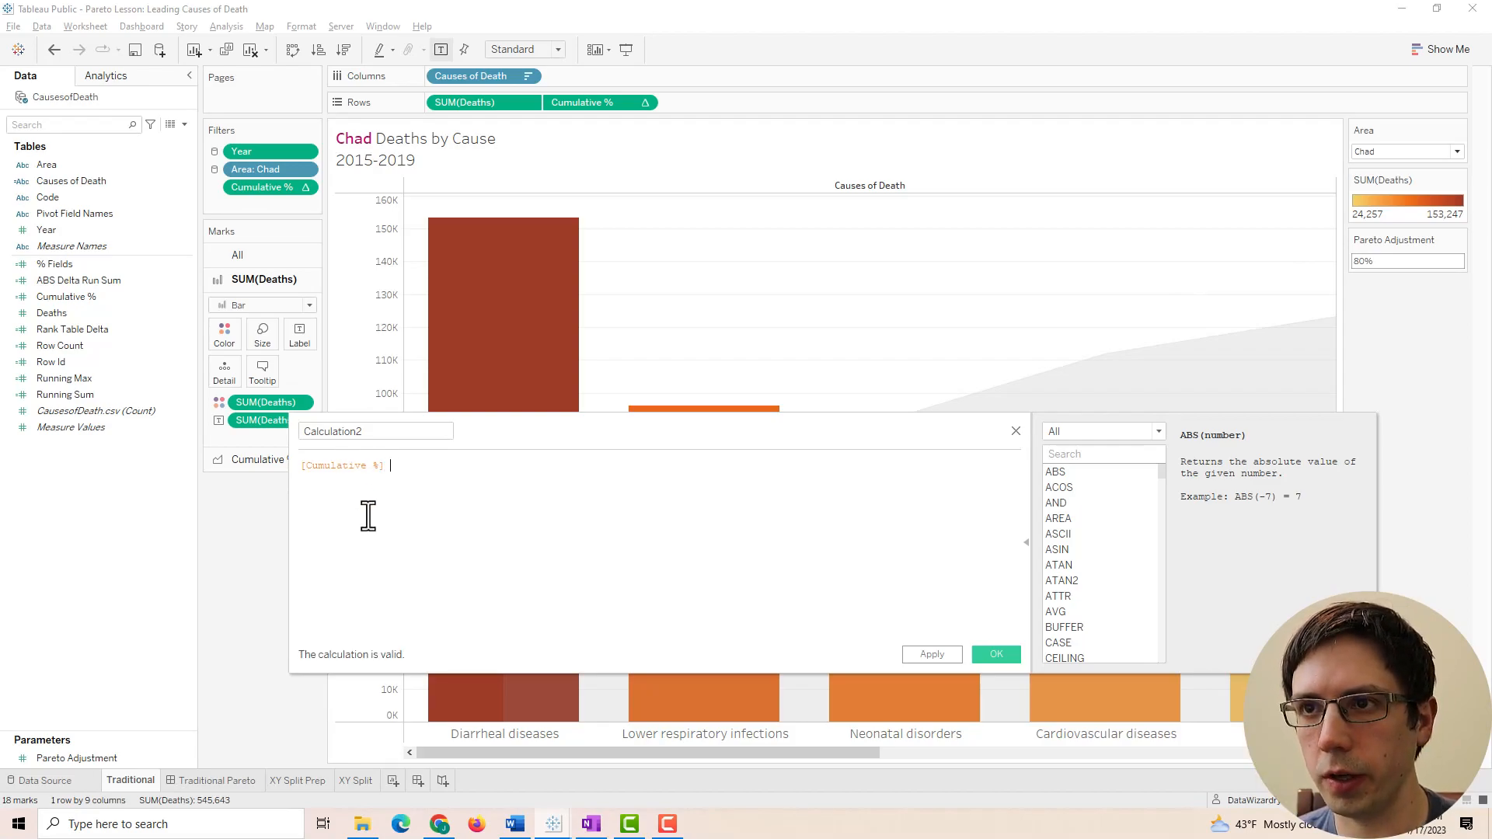
type("<=")
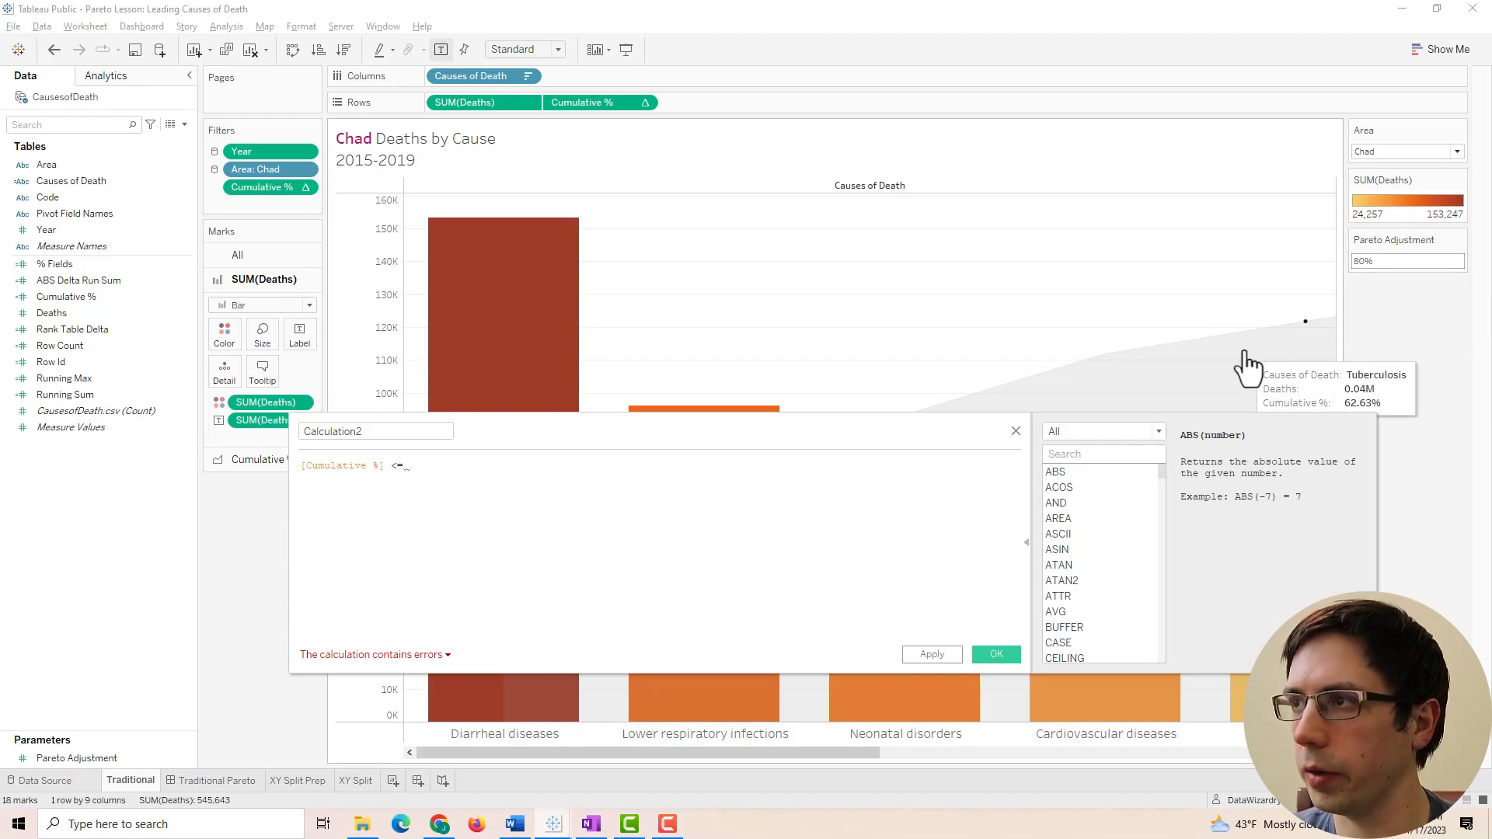
type("[Pare")
key("Return")
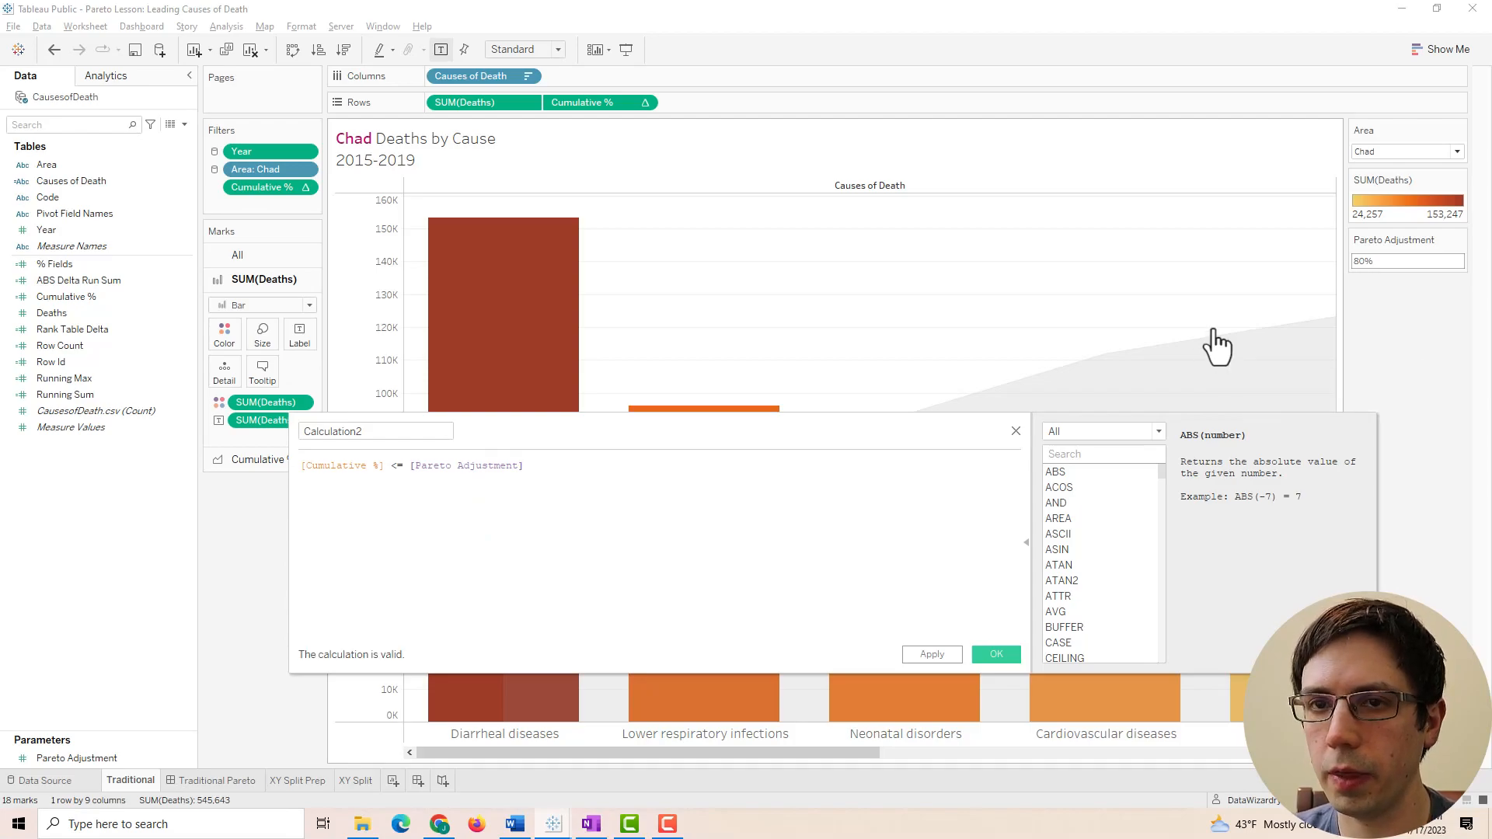
Name the calculated field "Pareto Filter" and save it.
double_click(400, 431)
key("BackSpace")
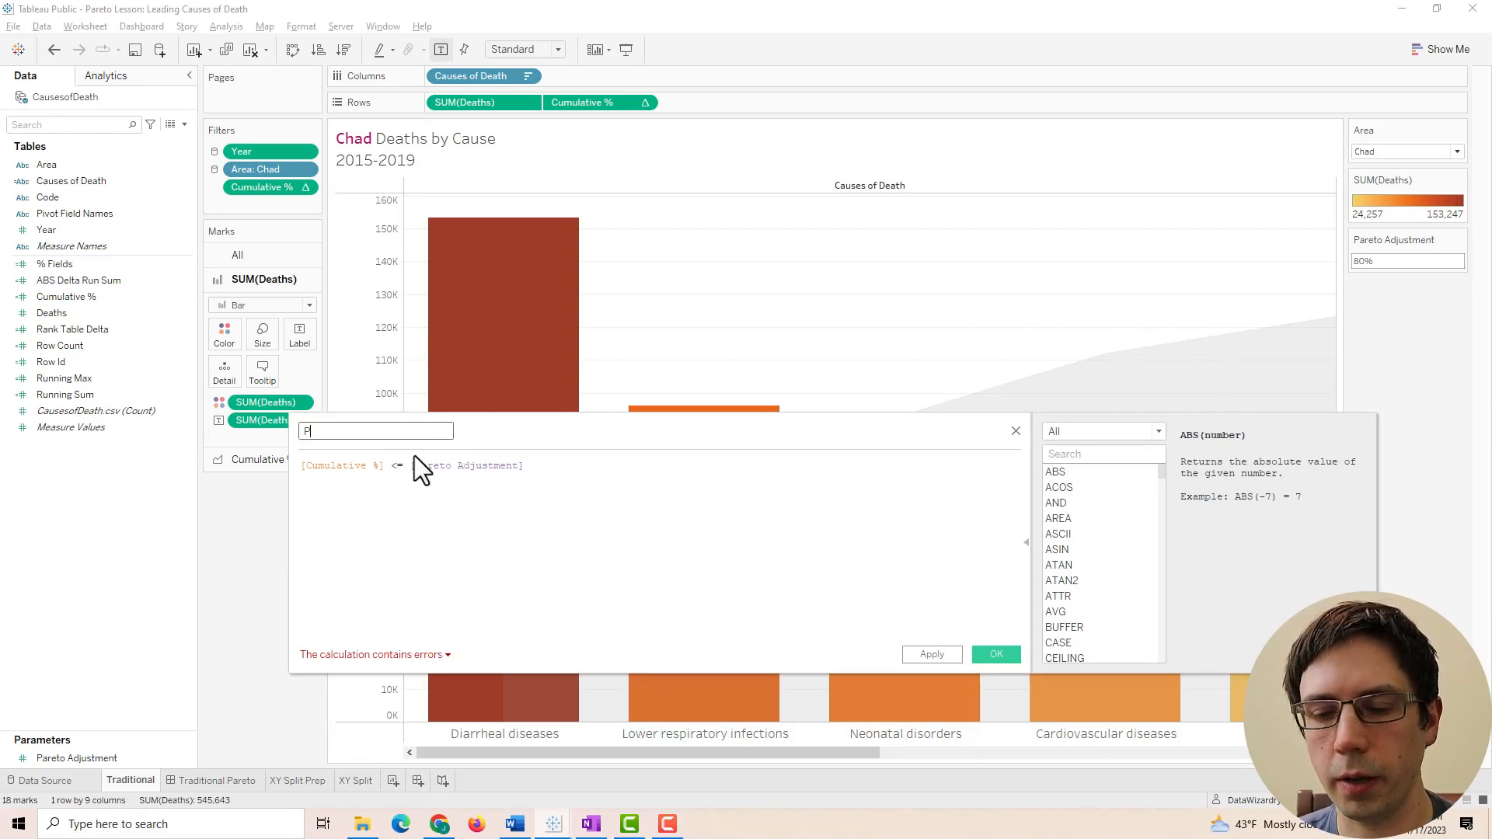
type("Pareto Filter")
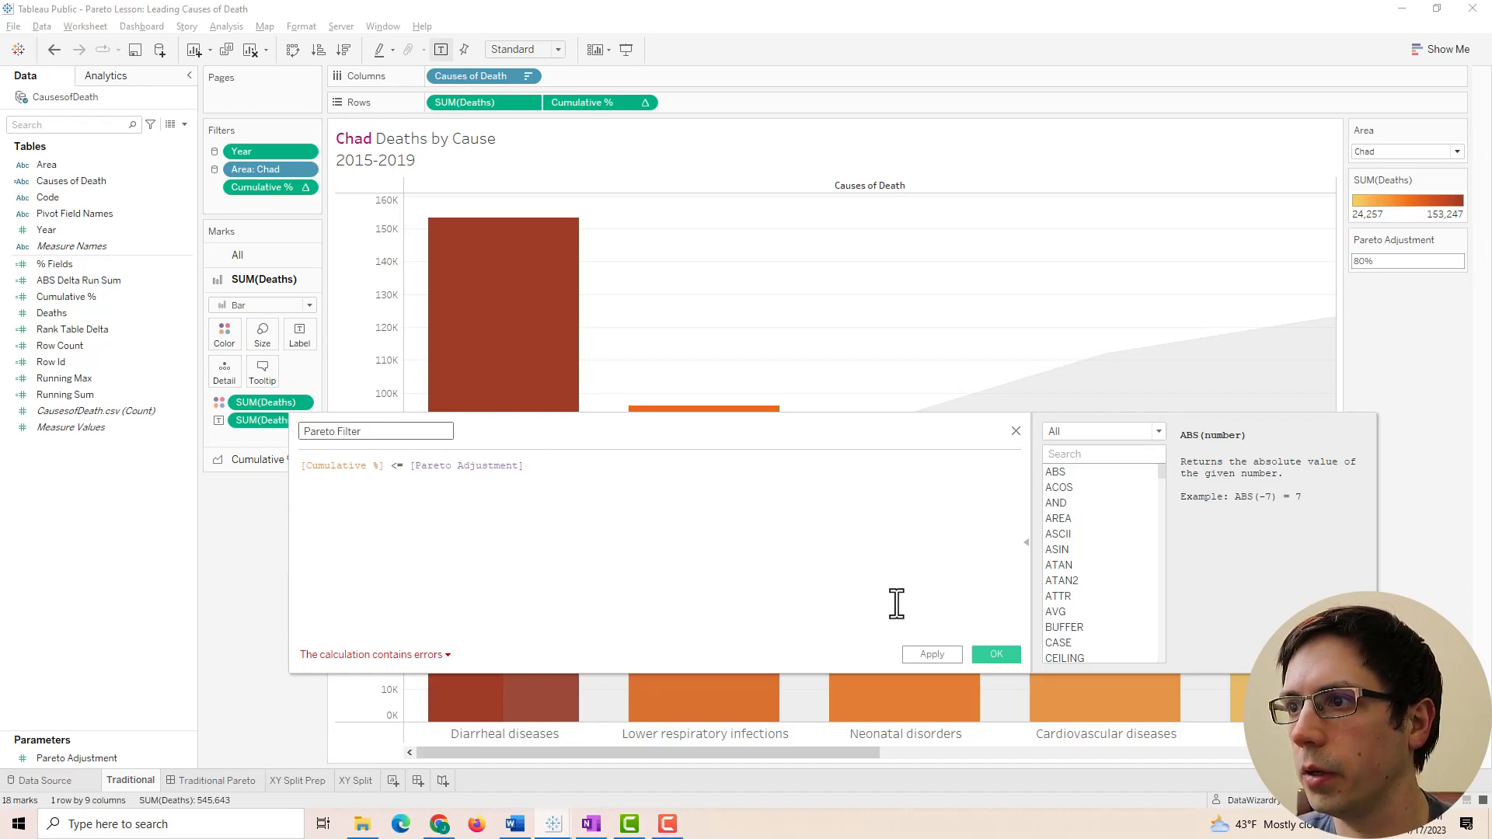
left_click(935, 655)
left_click(989, 655)
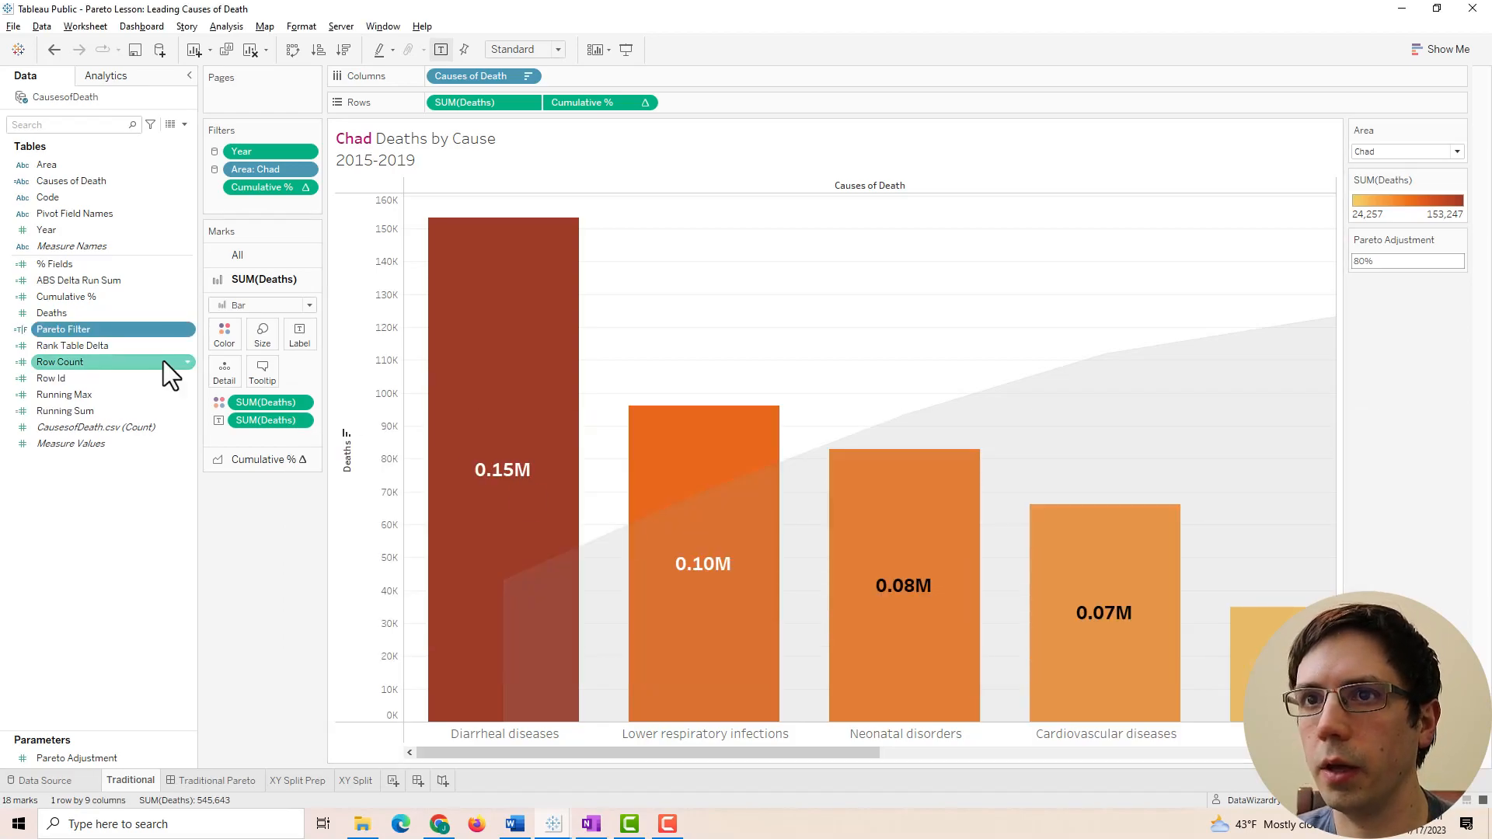
Add Pareto Filter to the Traditional worksheet's filters, keeping only True values.
left_click_drag(59, 333, 256, 204)
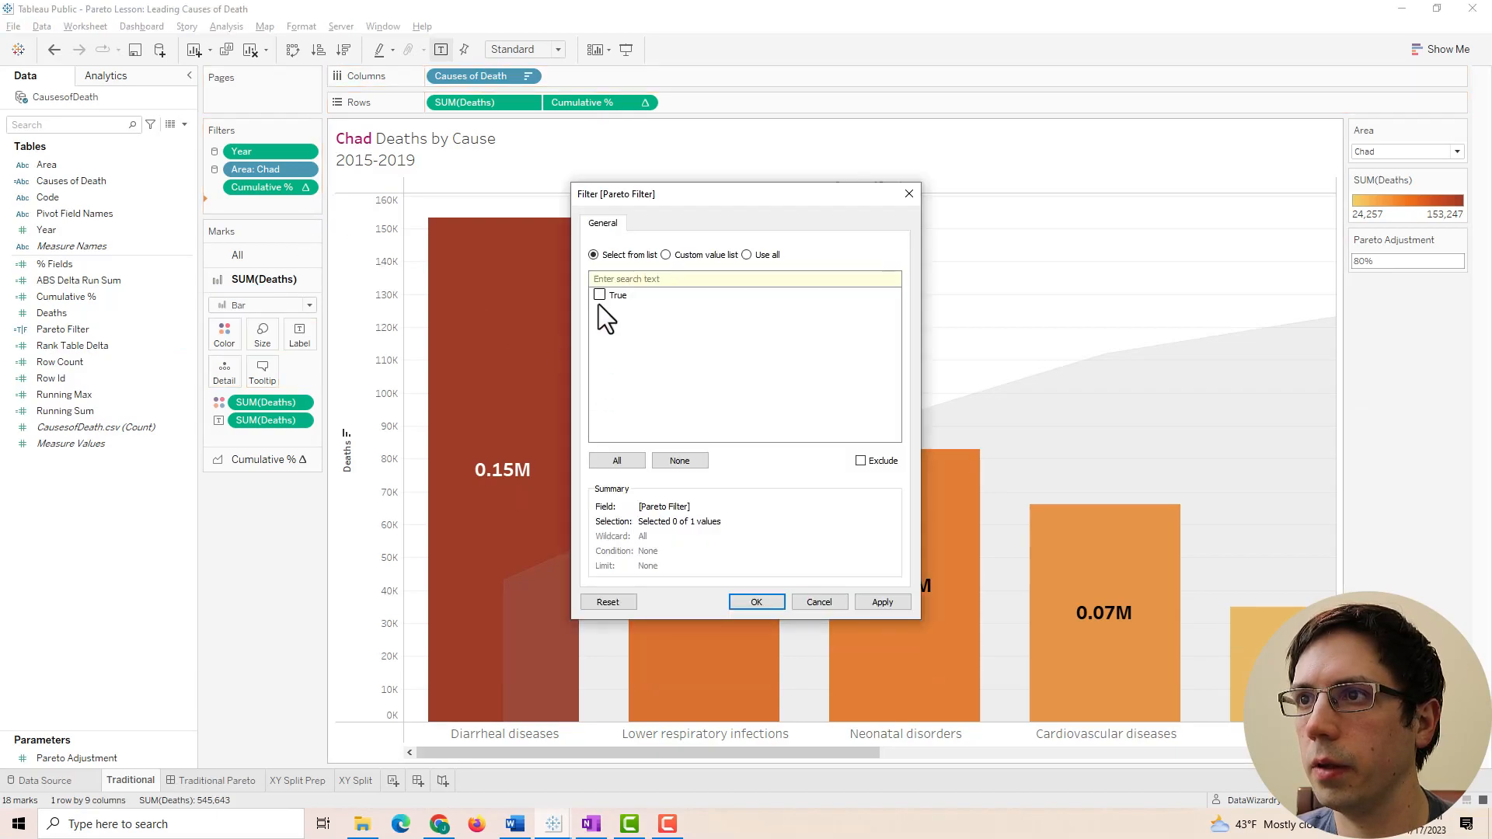
left_click(875, 602)
left_click(734, 599)
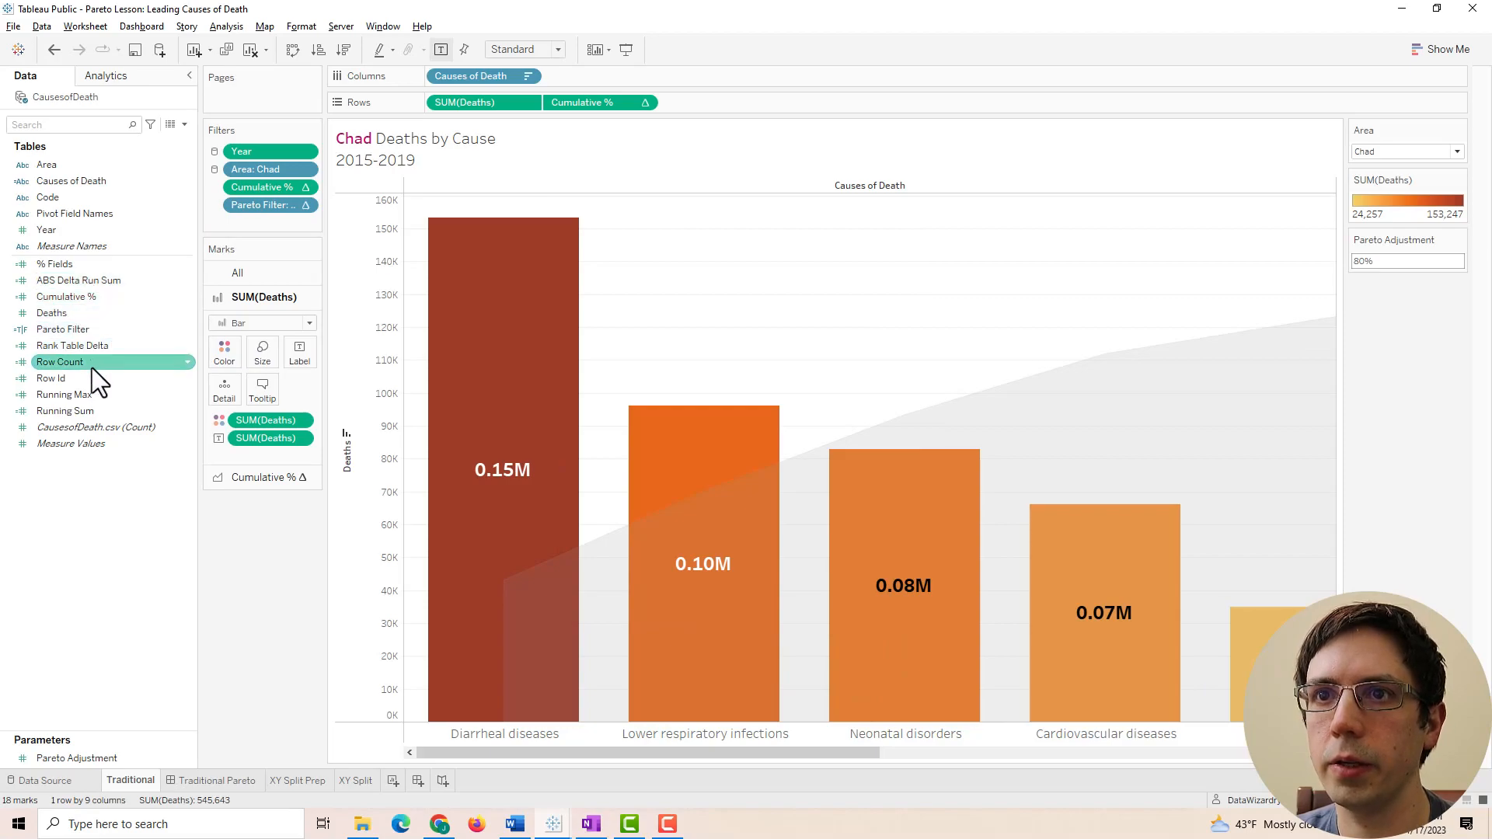
Review the Pareto Filter formula and remove the old Cumulative % filter from the Traditional worksheet.
right_click(78, 329)
left_click(169, 414)
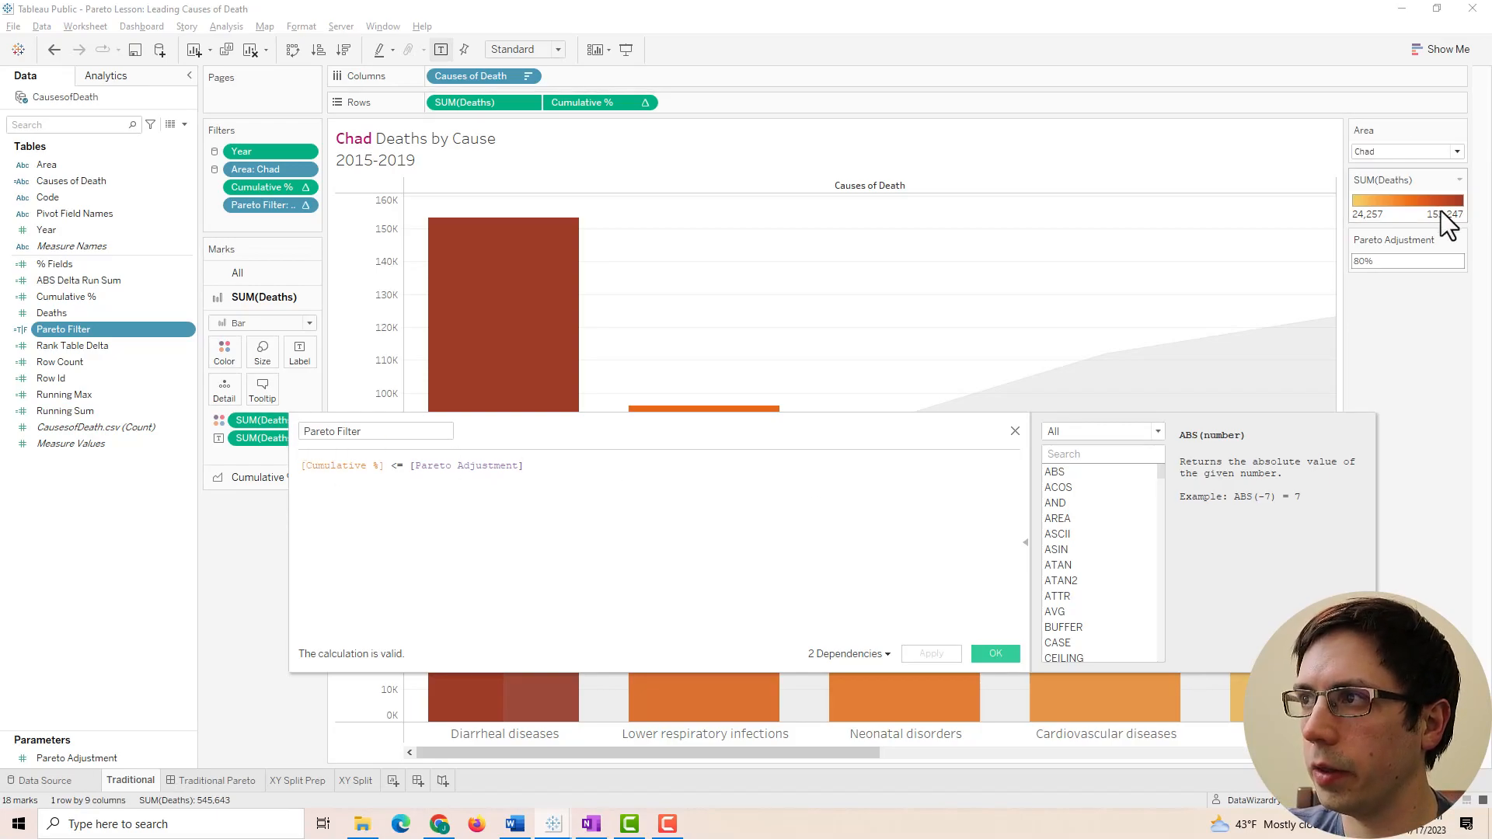
left_click(985, 650)
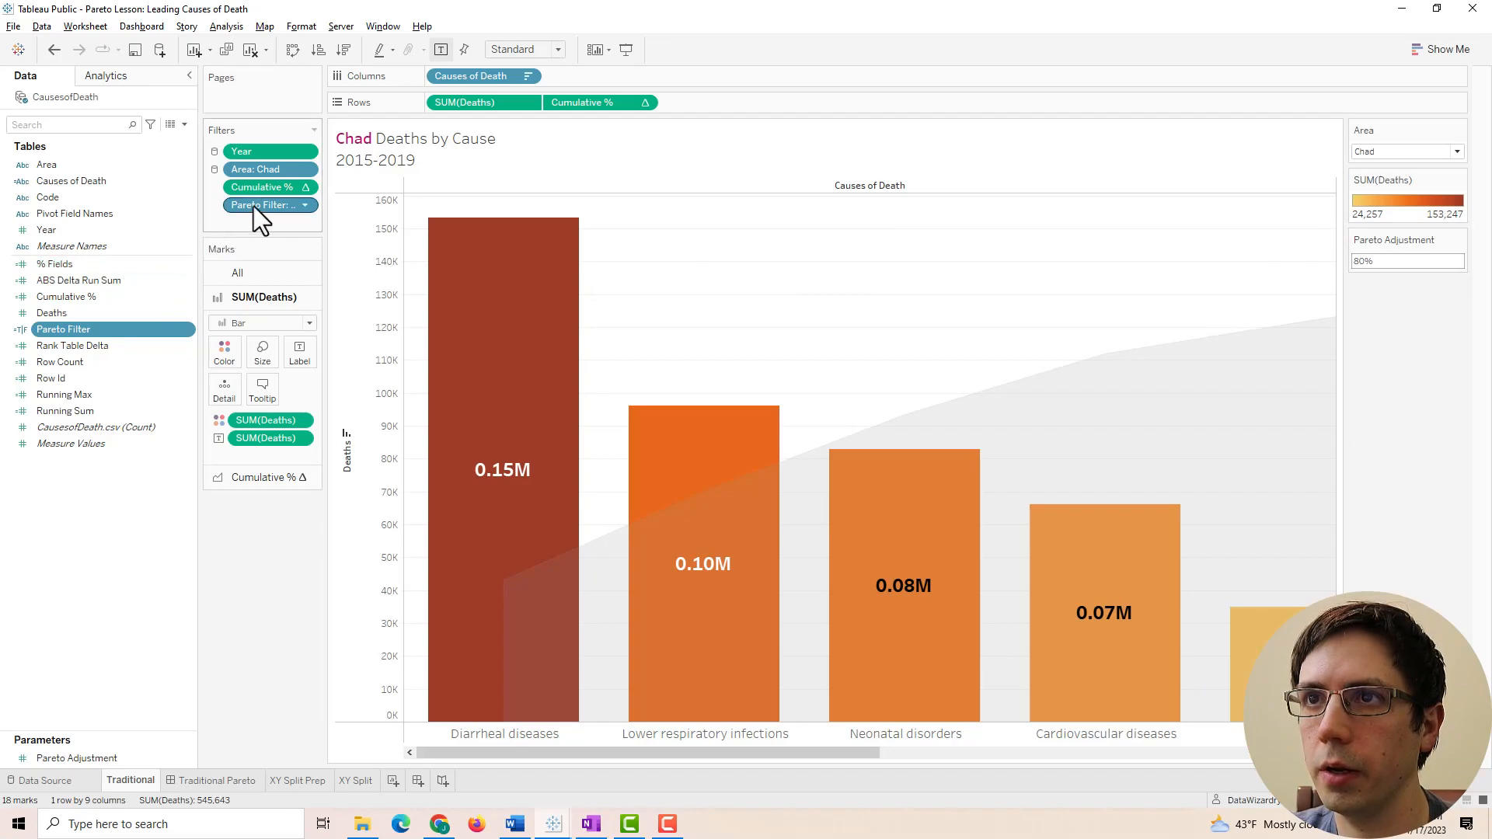
left_click_drag(255, 191, 268, 526)
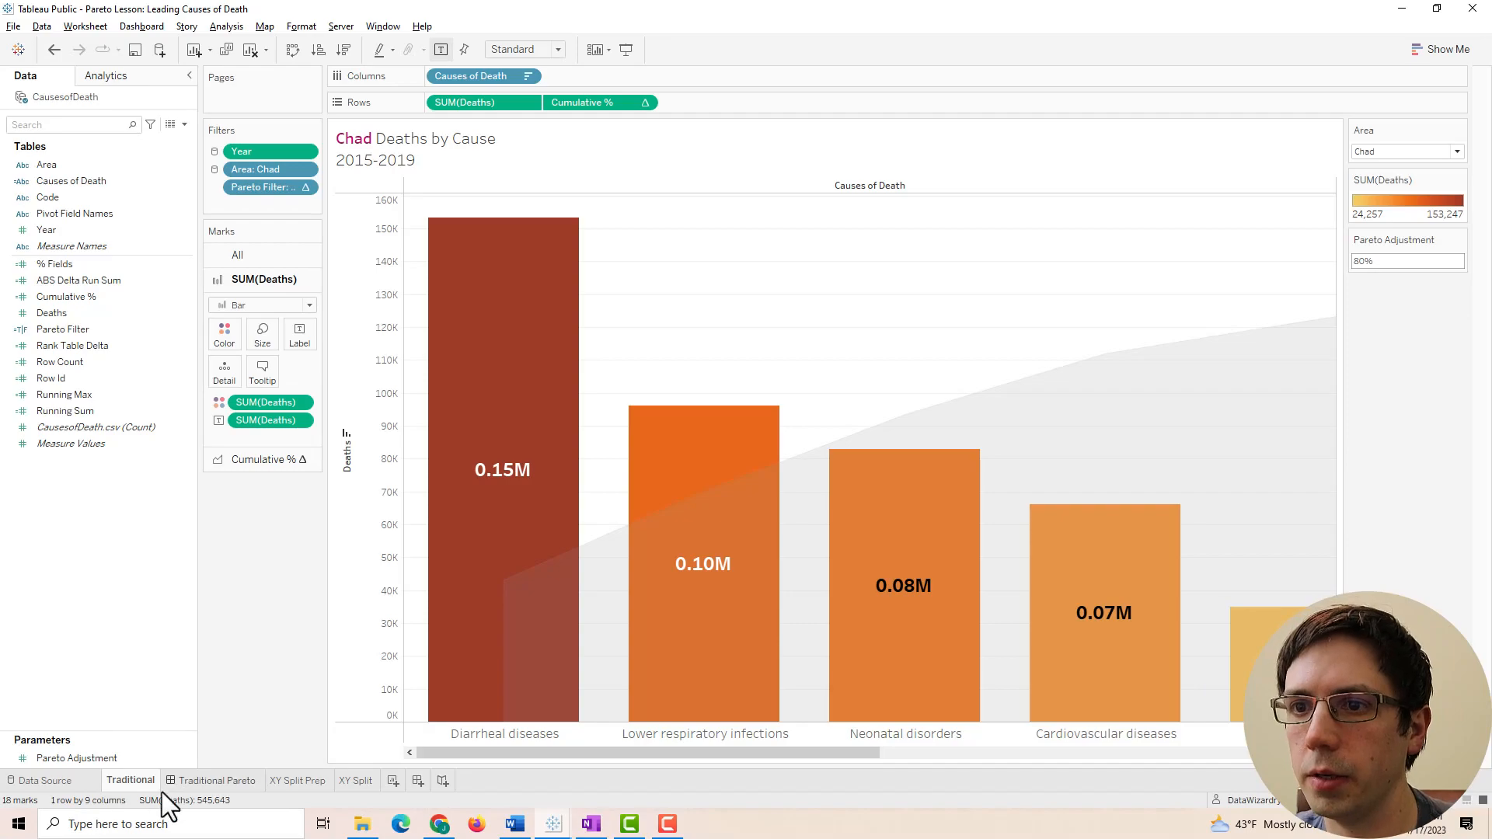
Show the Pareto Adjustment parameter control on the Traditional Pareto dashboard.
left_click(203, 781)
left_click(1137, 110)
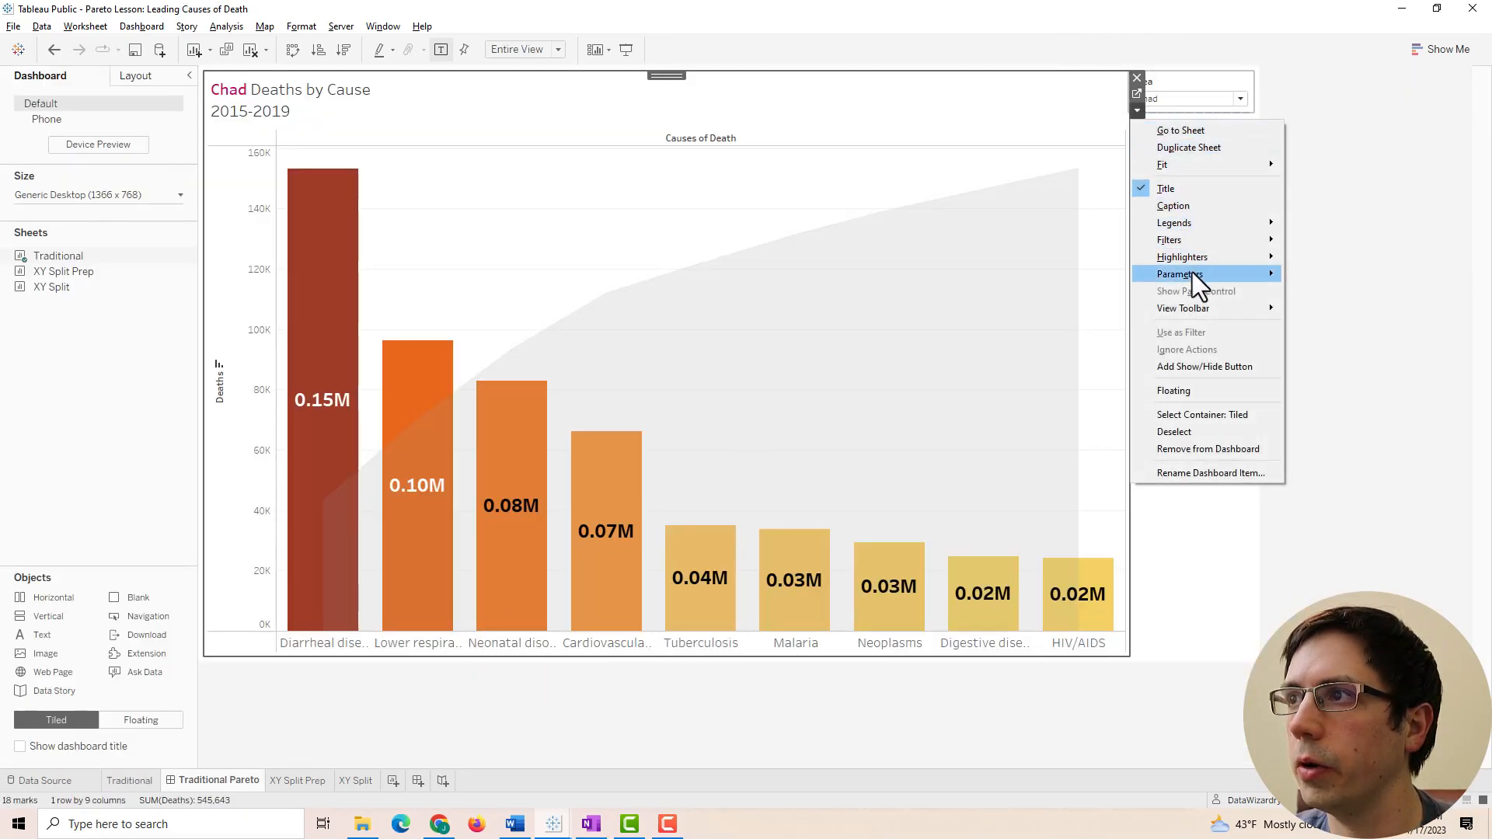
left_click(1311, 272)
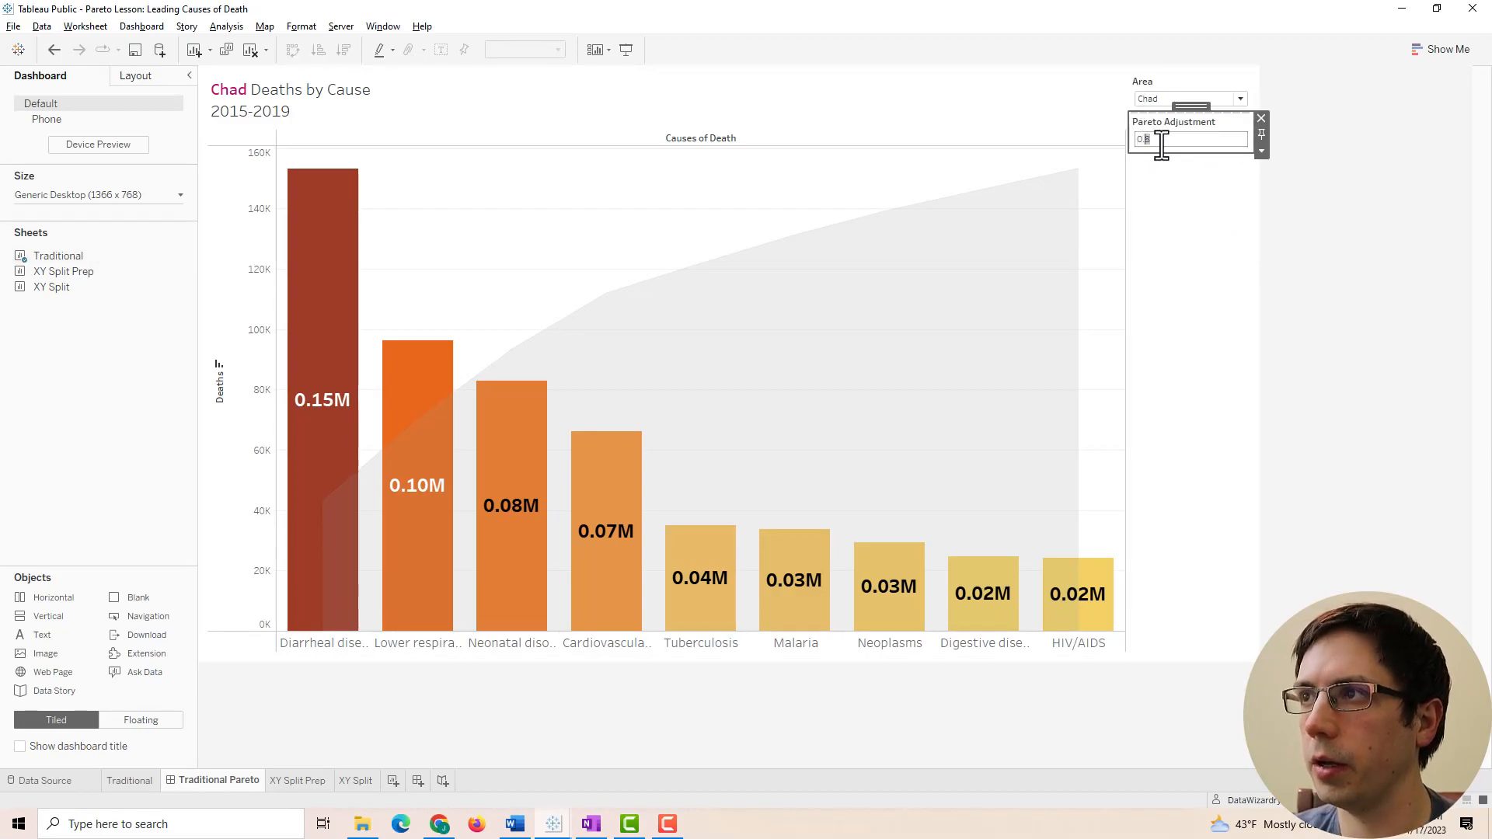
Test the dashboard's Pareto Adjustment parameter by setting it to 0.9 and back to 0.8.
type("9")
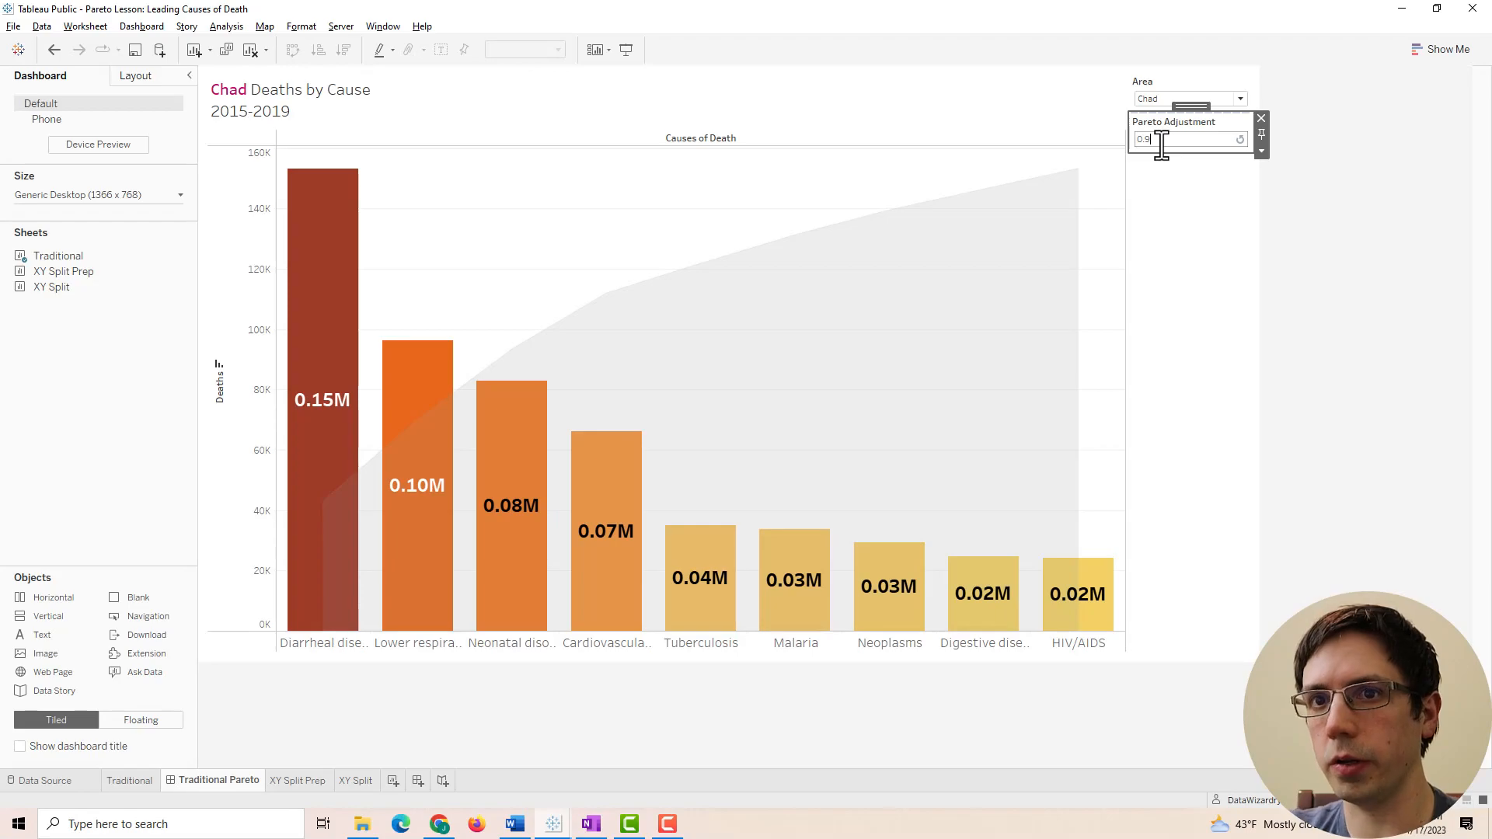
key("Return")
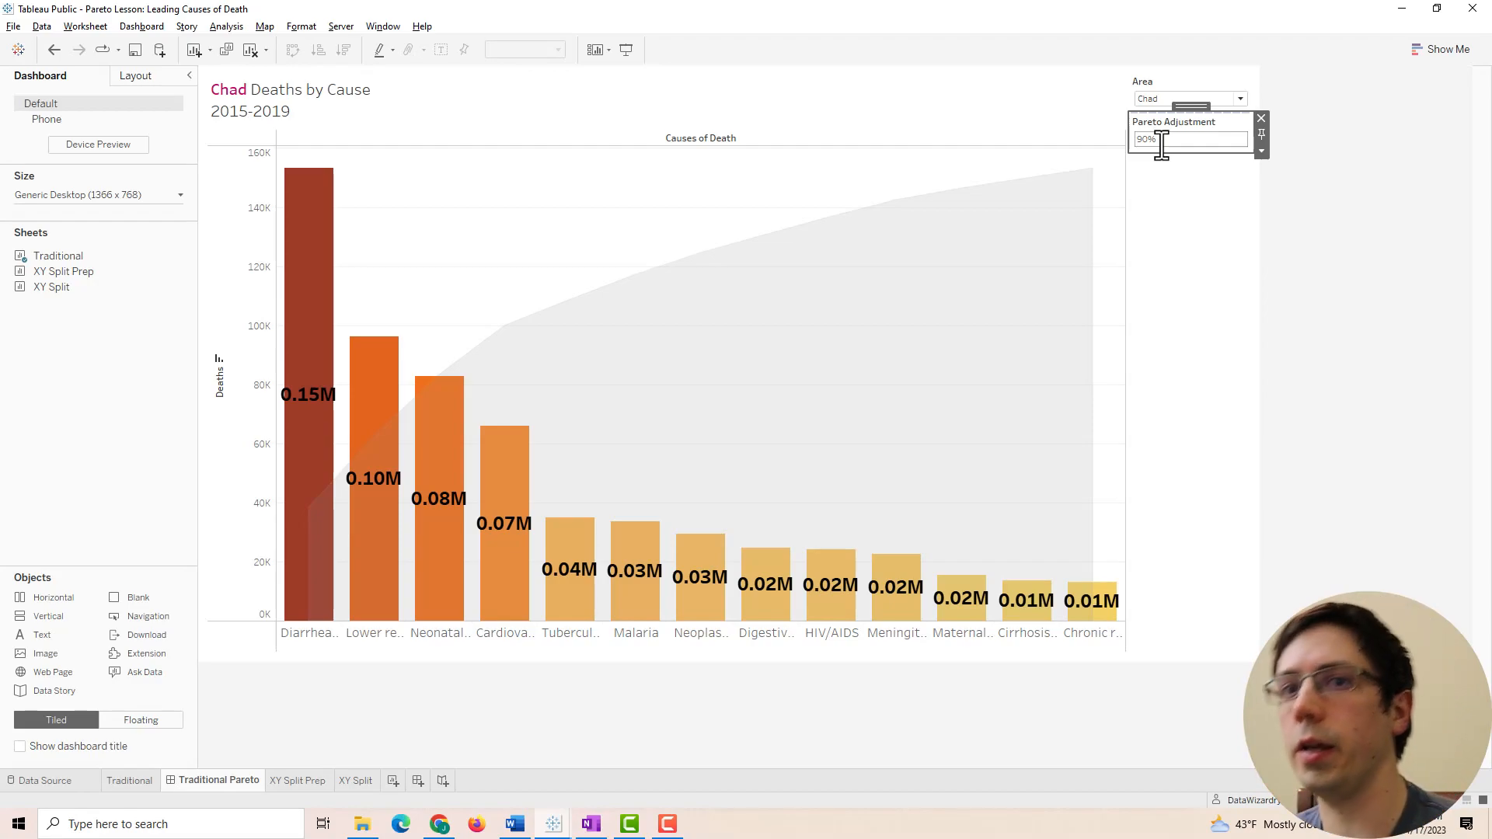
left_click(1161, 143)
type("0.8")
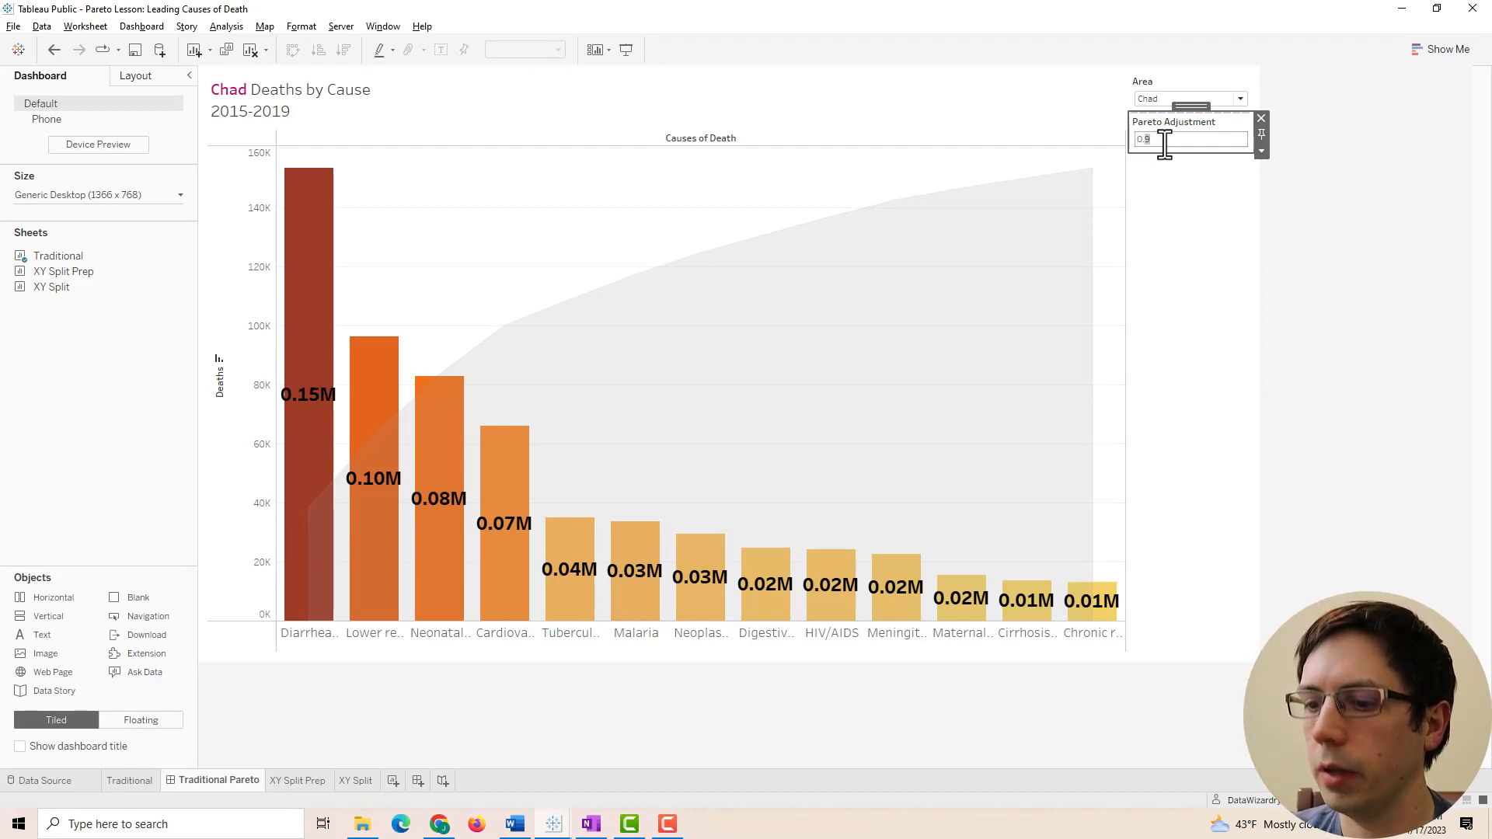
key("Return")
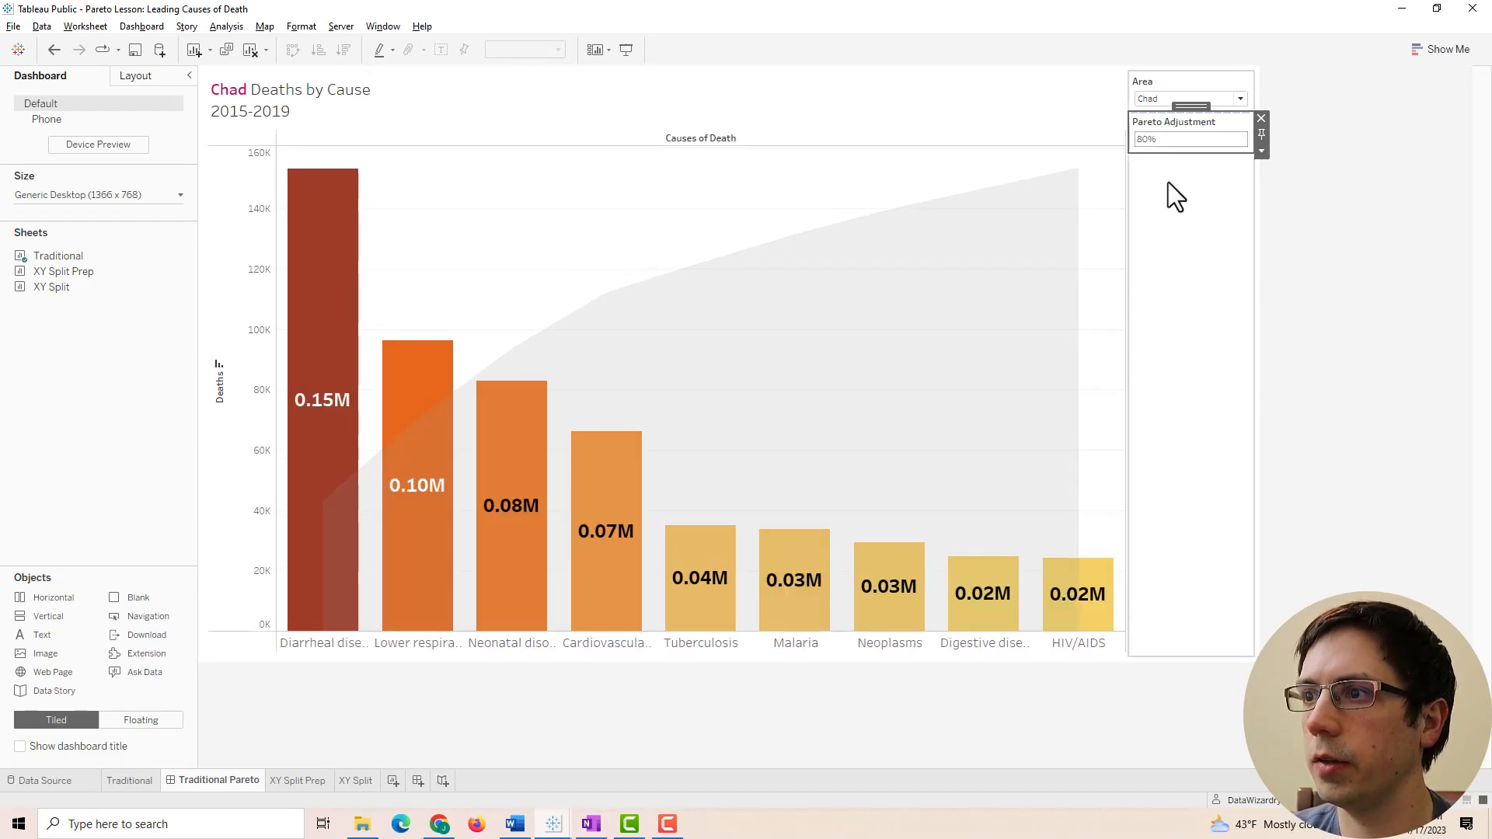
Set the dashboard's Pareto Adjustment parameter to 0.7.
left_click(1193, 136)
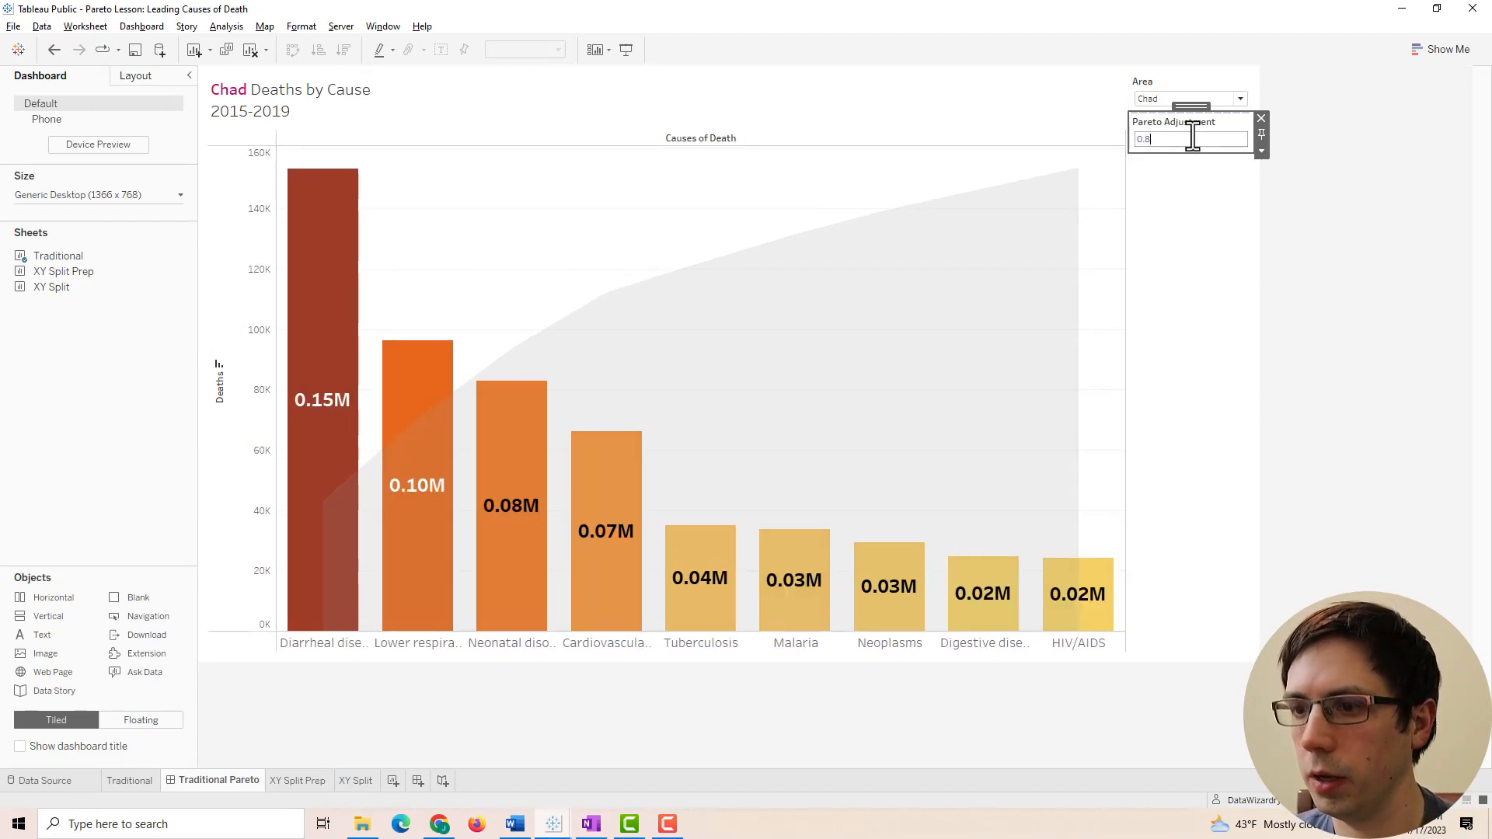
key("BackSpace")
type("7")
key("Return")
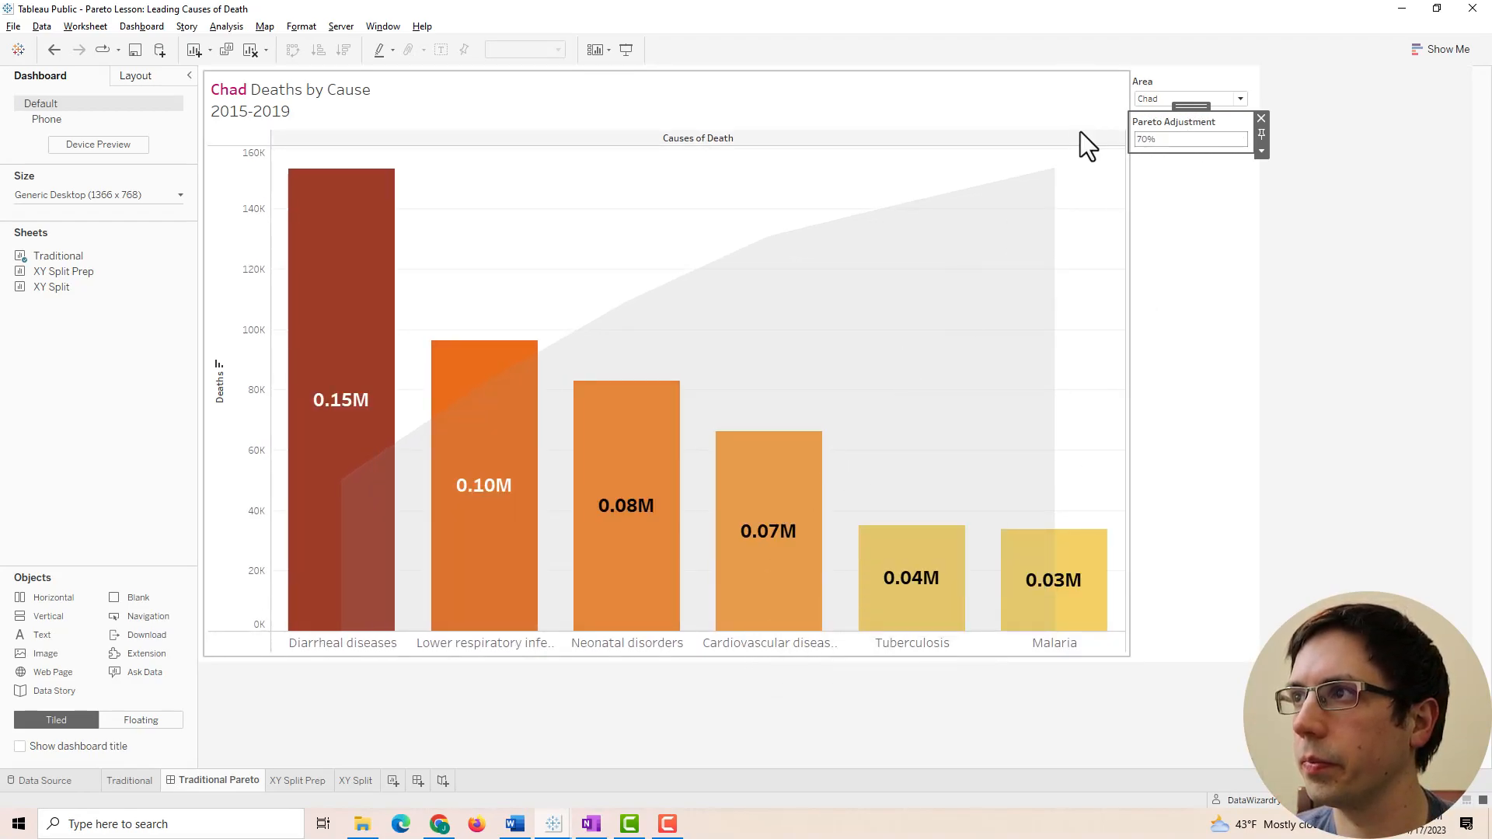
left_click(1325, 334)
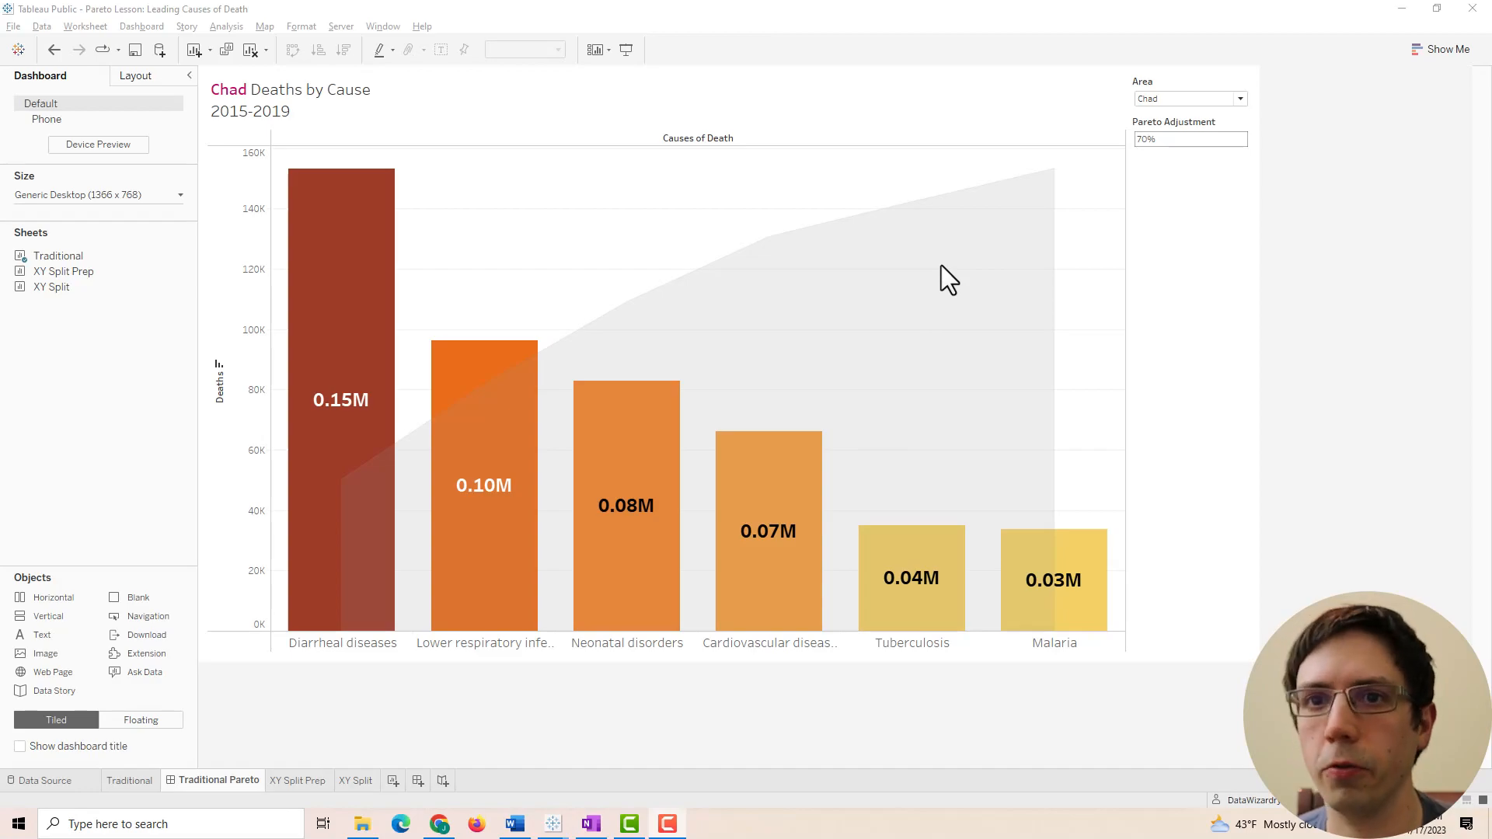
Duplicate the Traditional worksheet and rename the copy "Alternate Pareto 1".
left_click(131, 780)
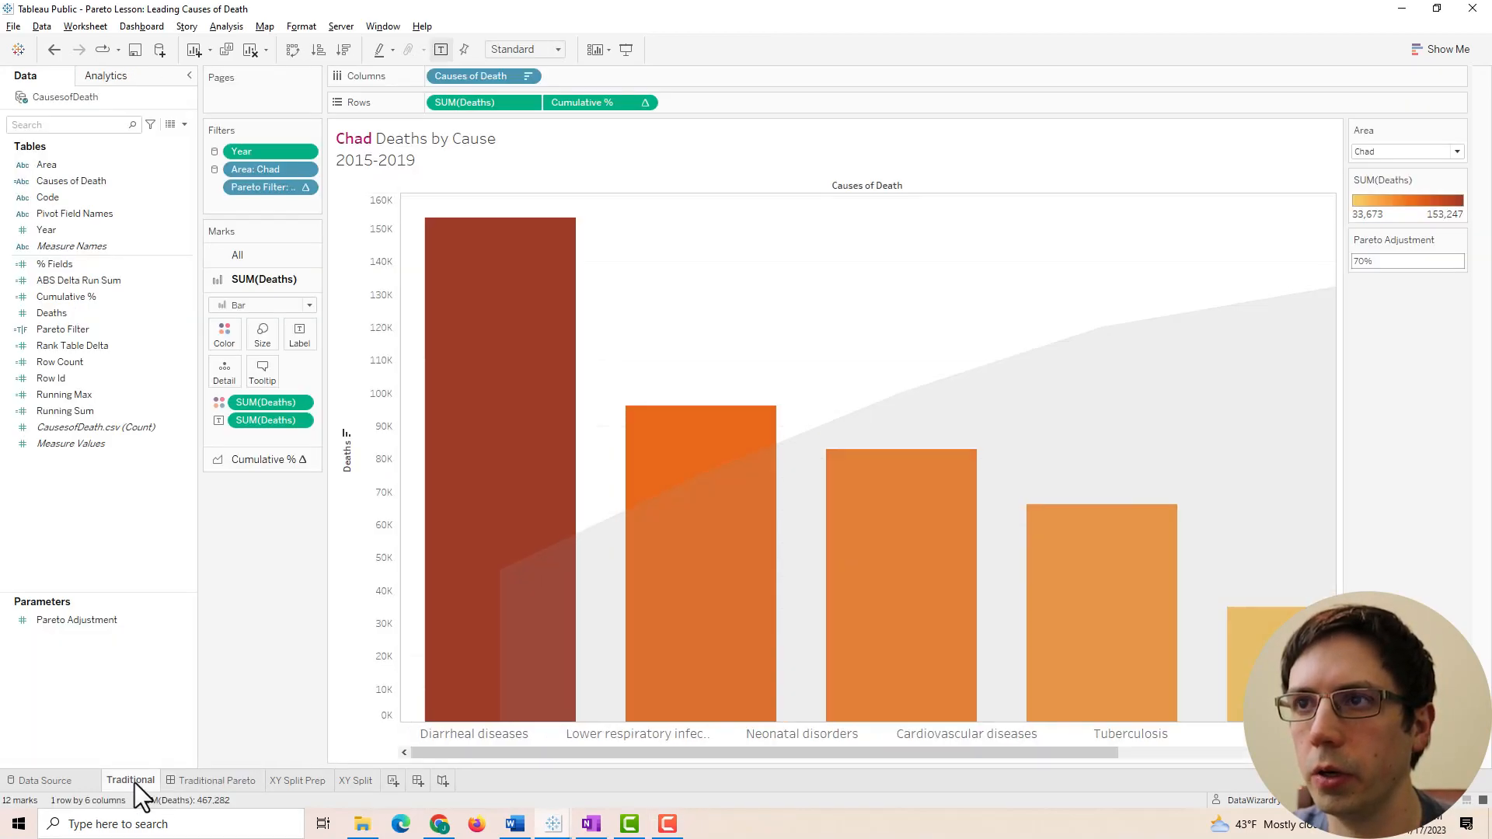
right_click(130, 786)
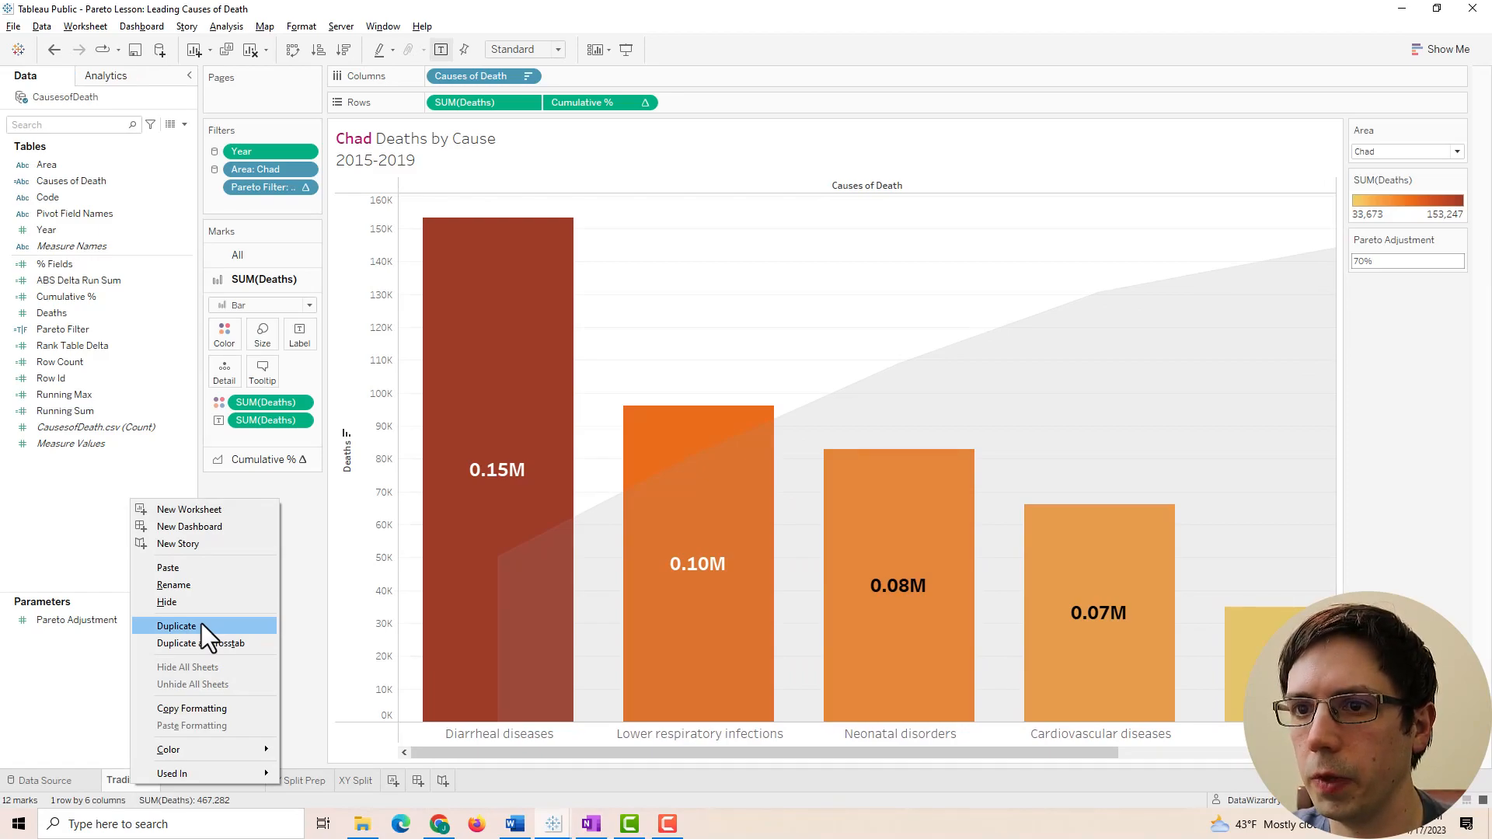
left_click(177, 625)
double_click(190, 783)
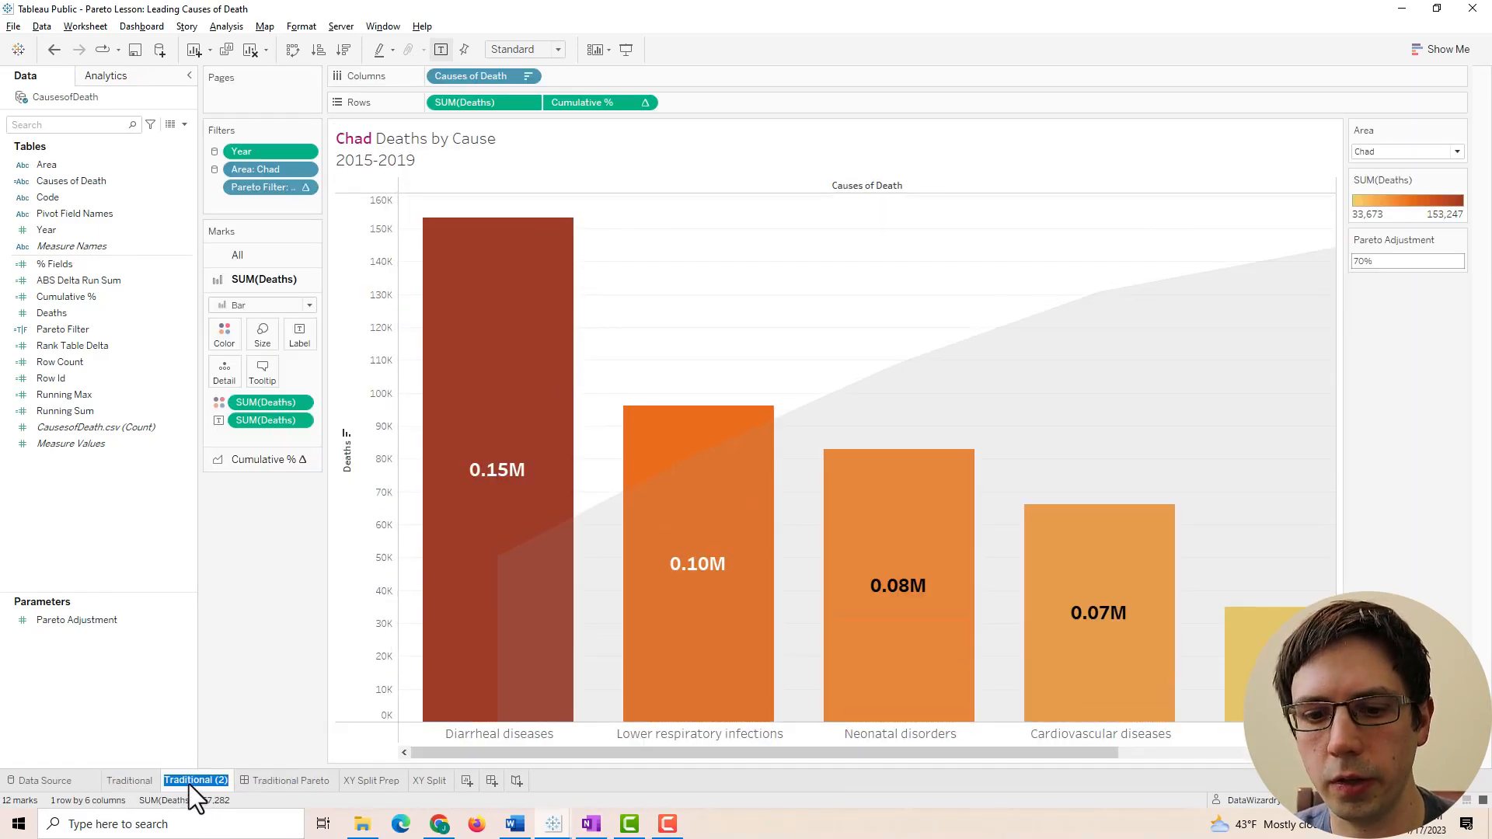
type("Alternate Pareto 1")
key("Return")
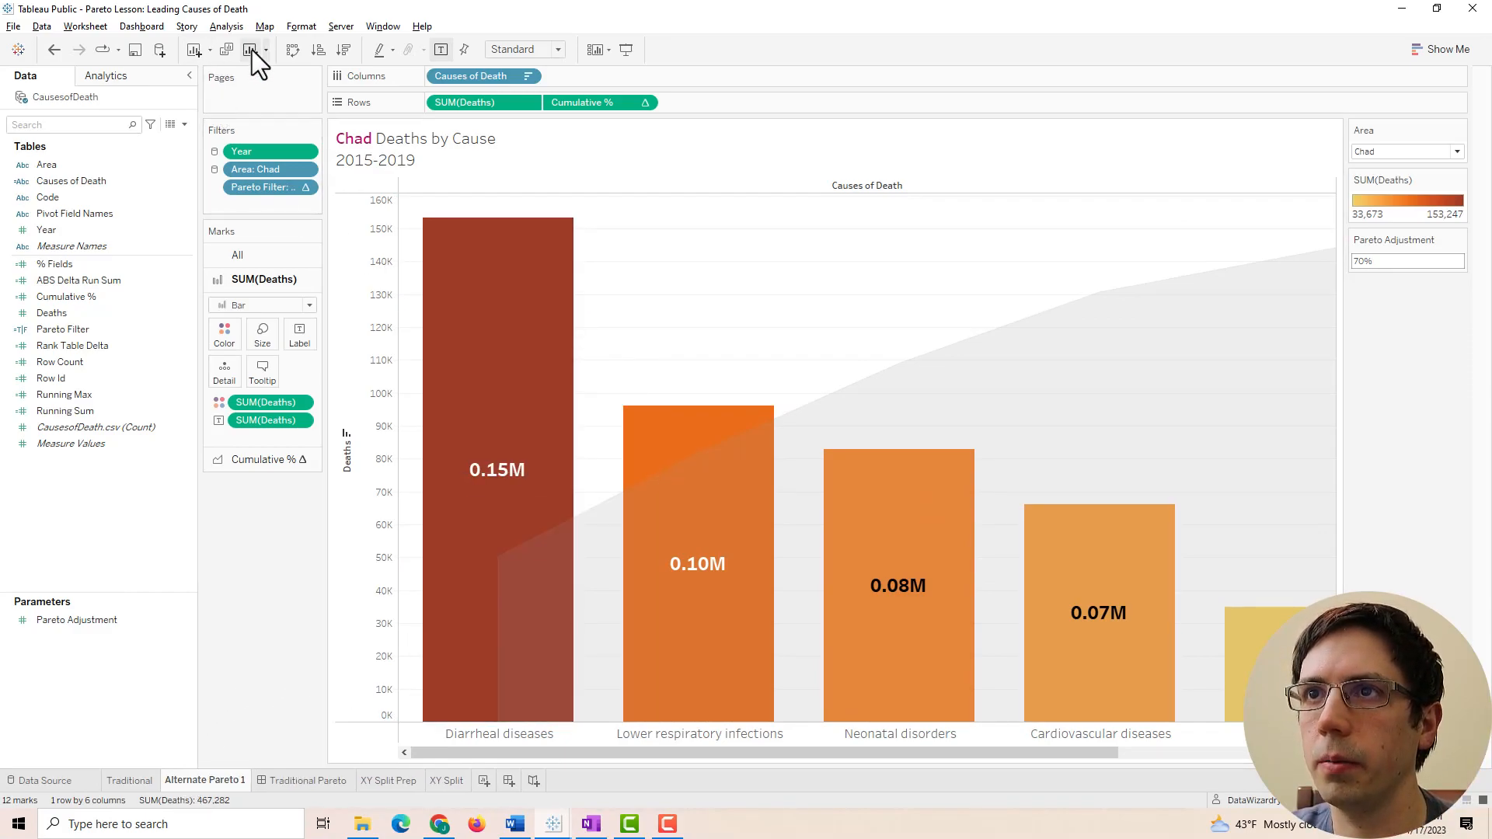
Swap the rows and columns to make the bars horizontal, then enlarge the row height and widen the Causes of Death header column.
left_click(292, 51)
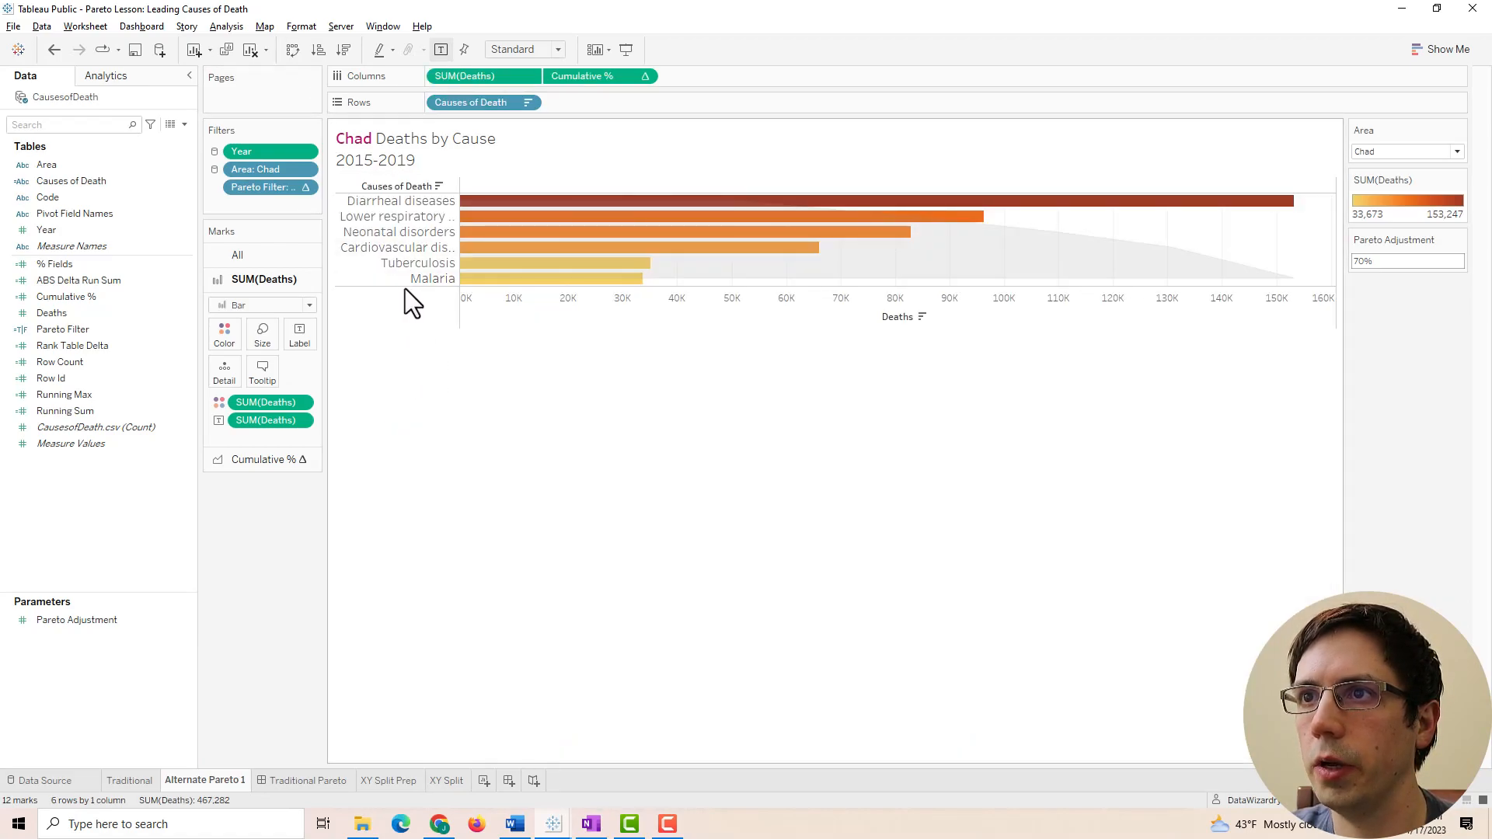
left_click_drag(403, 286, 407, 336)
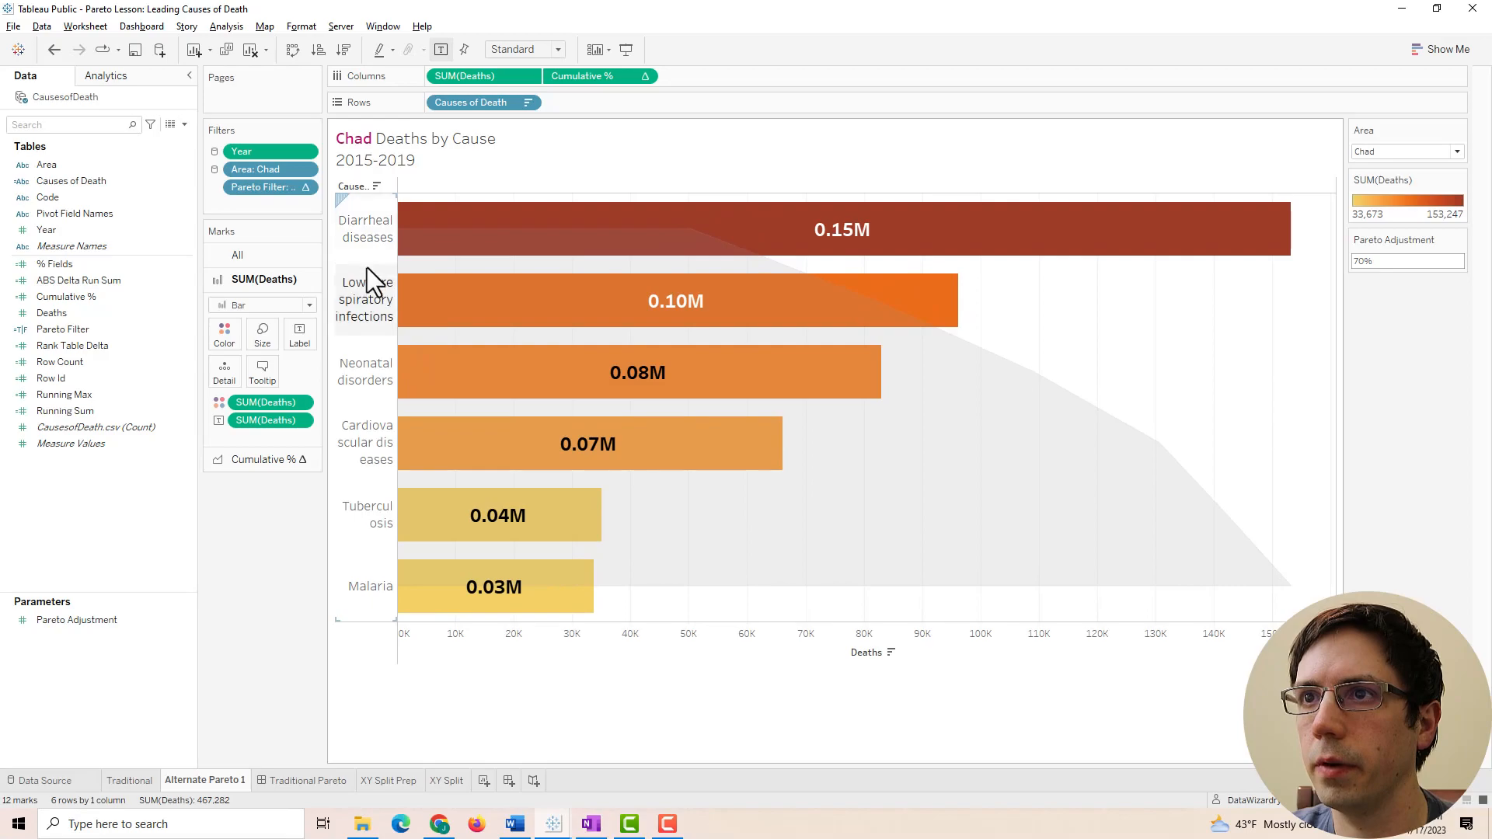
left_click_drag(366, 265, 437, 258)
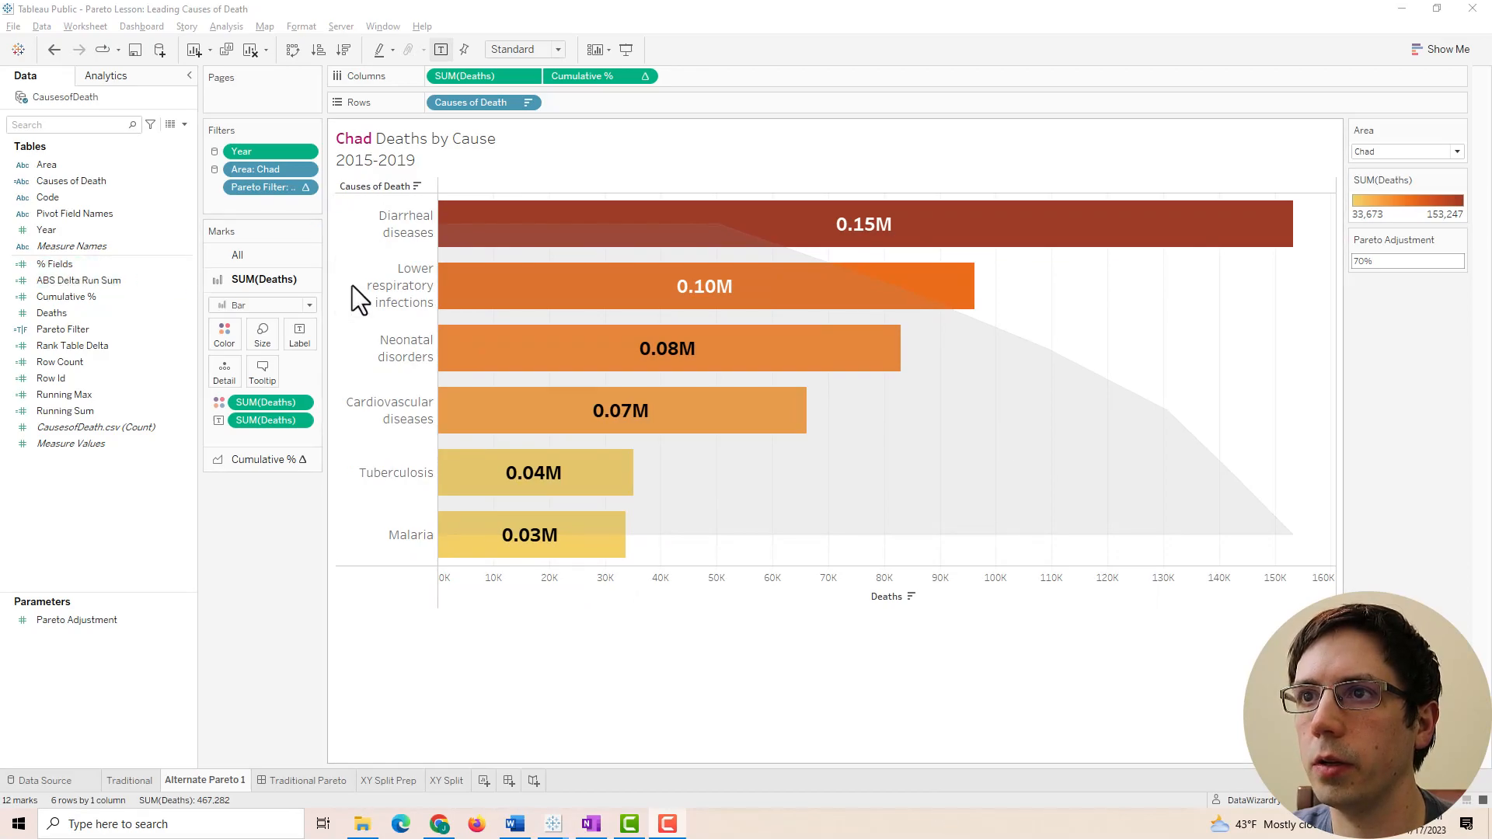
Format the row banding with light gray shading for the Causes of Death headers and None for the pane.
left_click(370, 277)
right_click(370, 277)
left_click(401, 347)
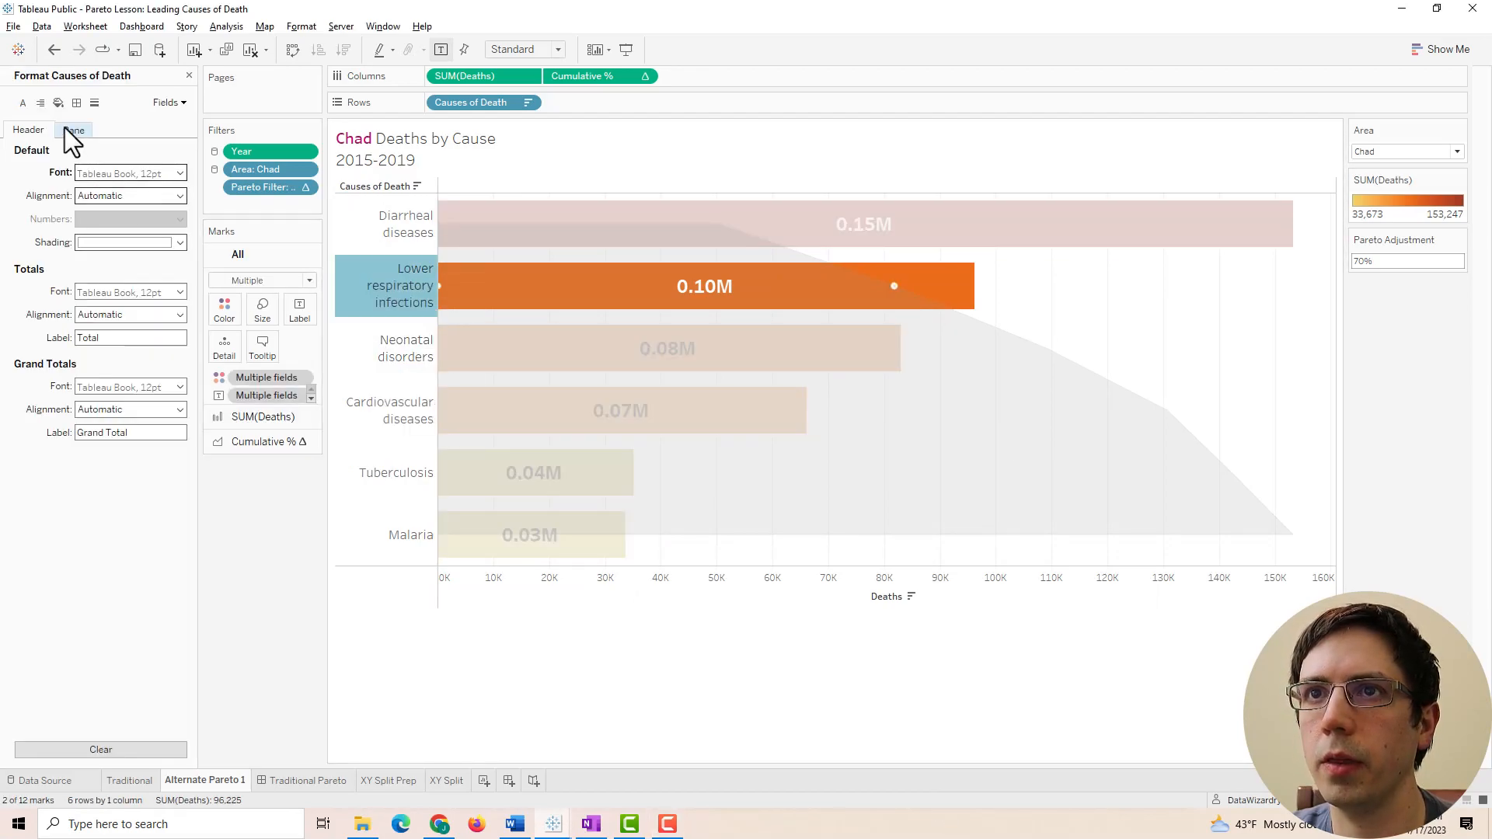
left_click(58, 102)
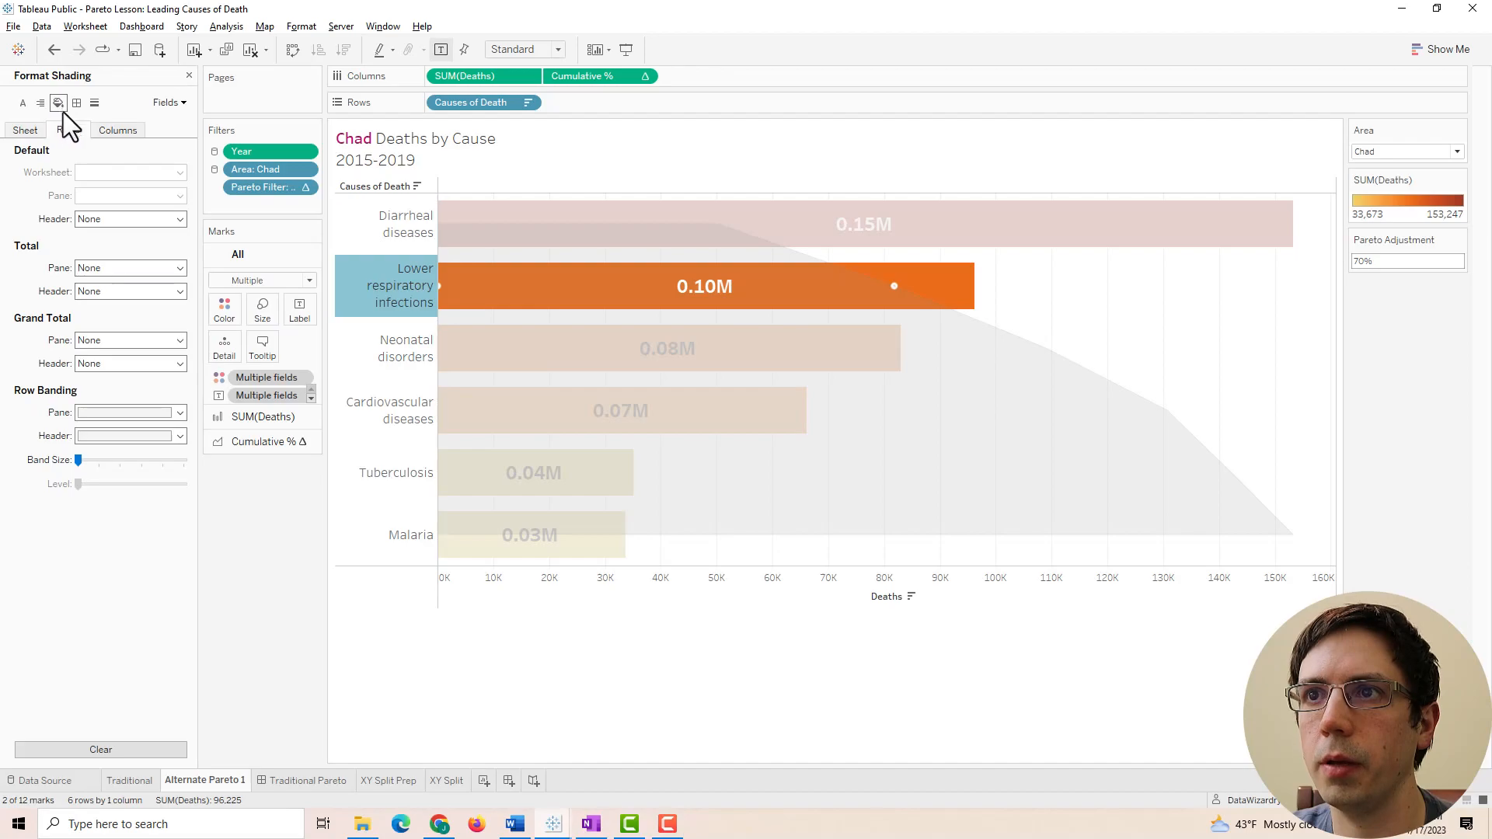
left_click(138, 412)
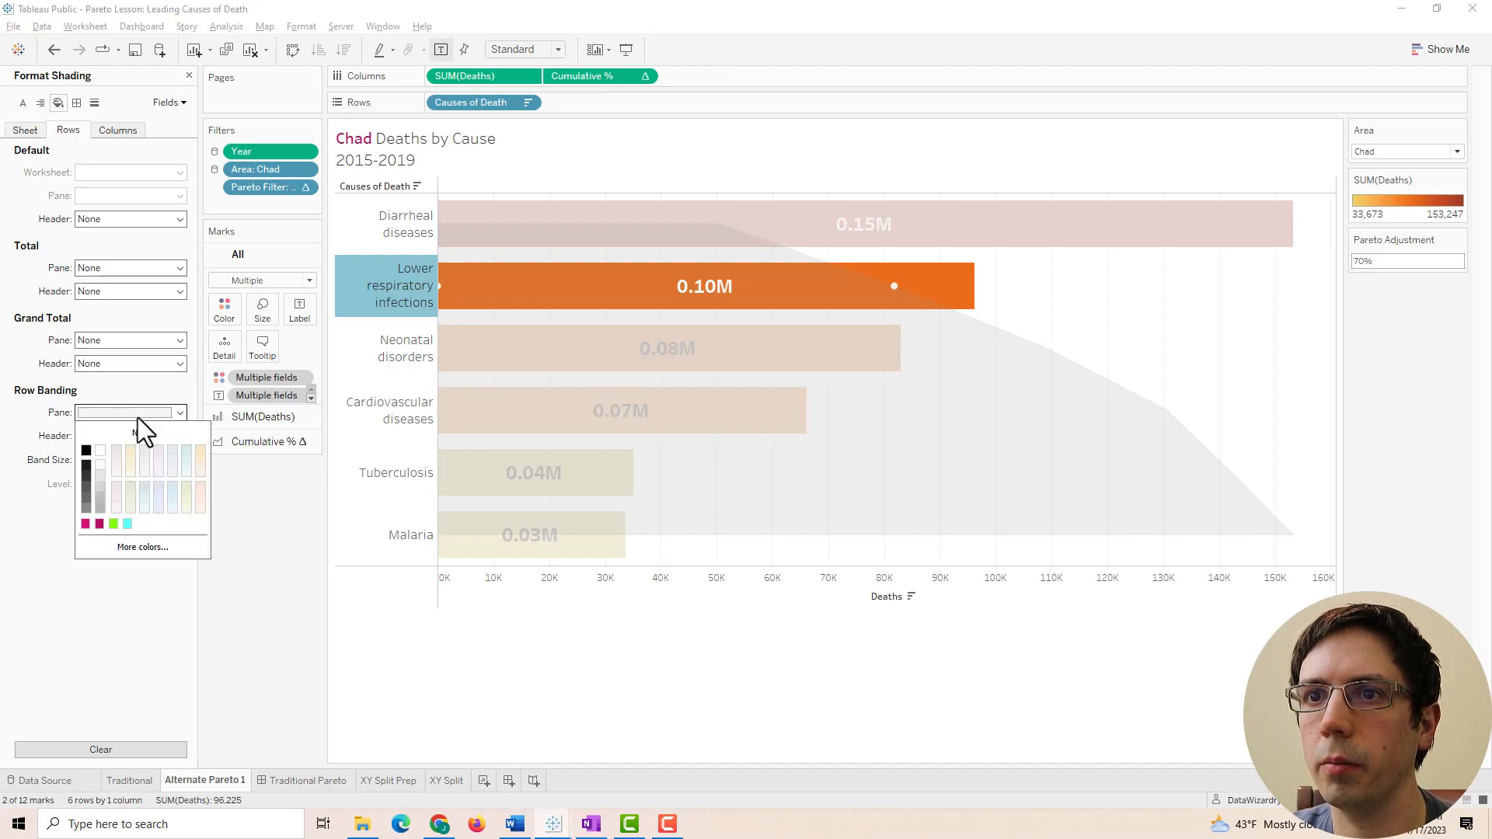
left_click(128, 413)
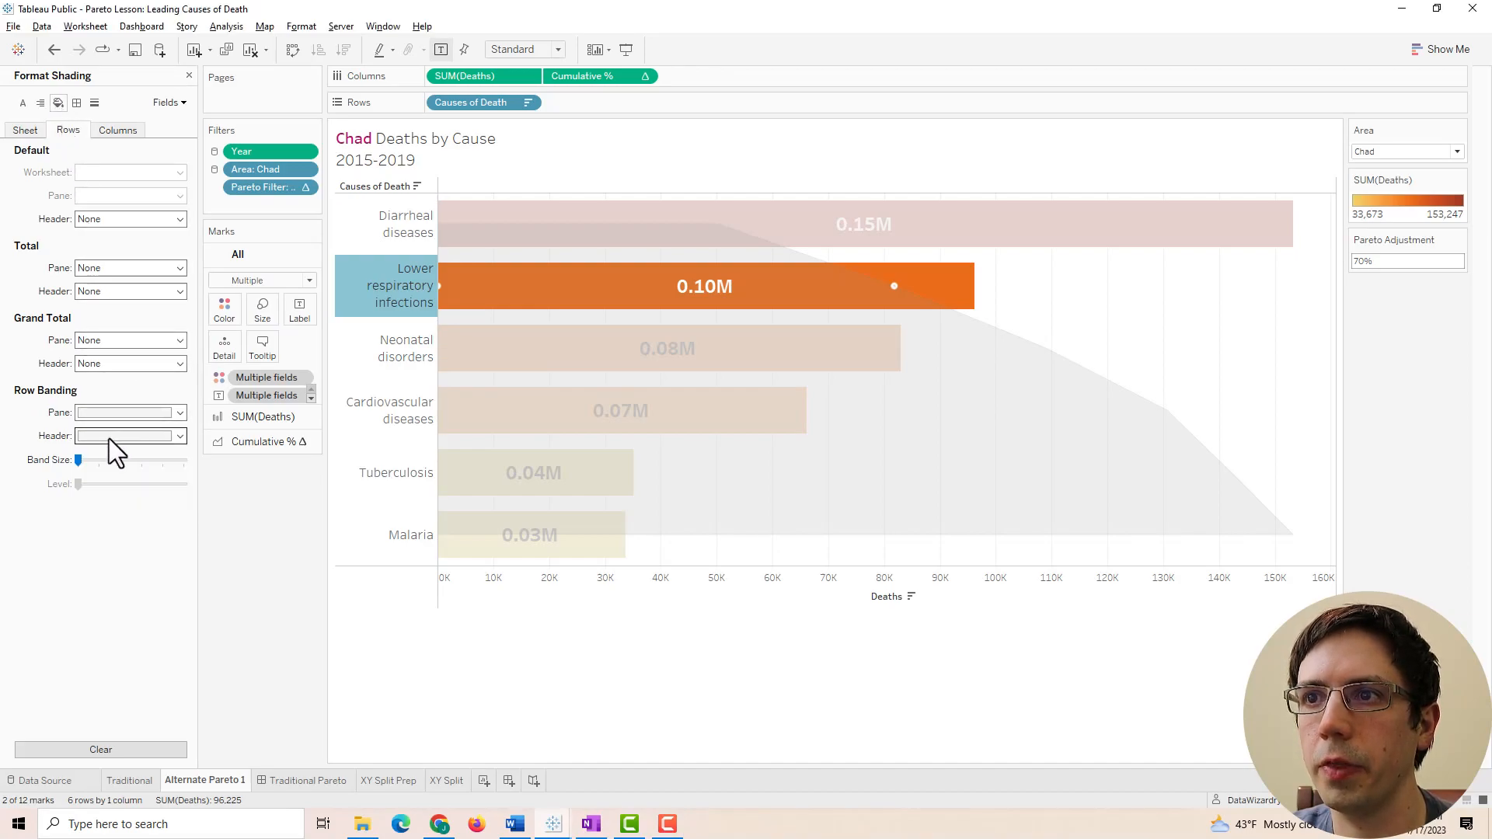
left_click(108, 437)
left_click(100, 501)
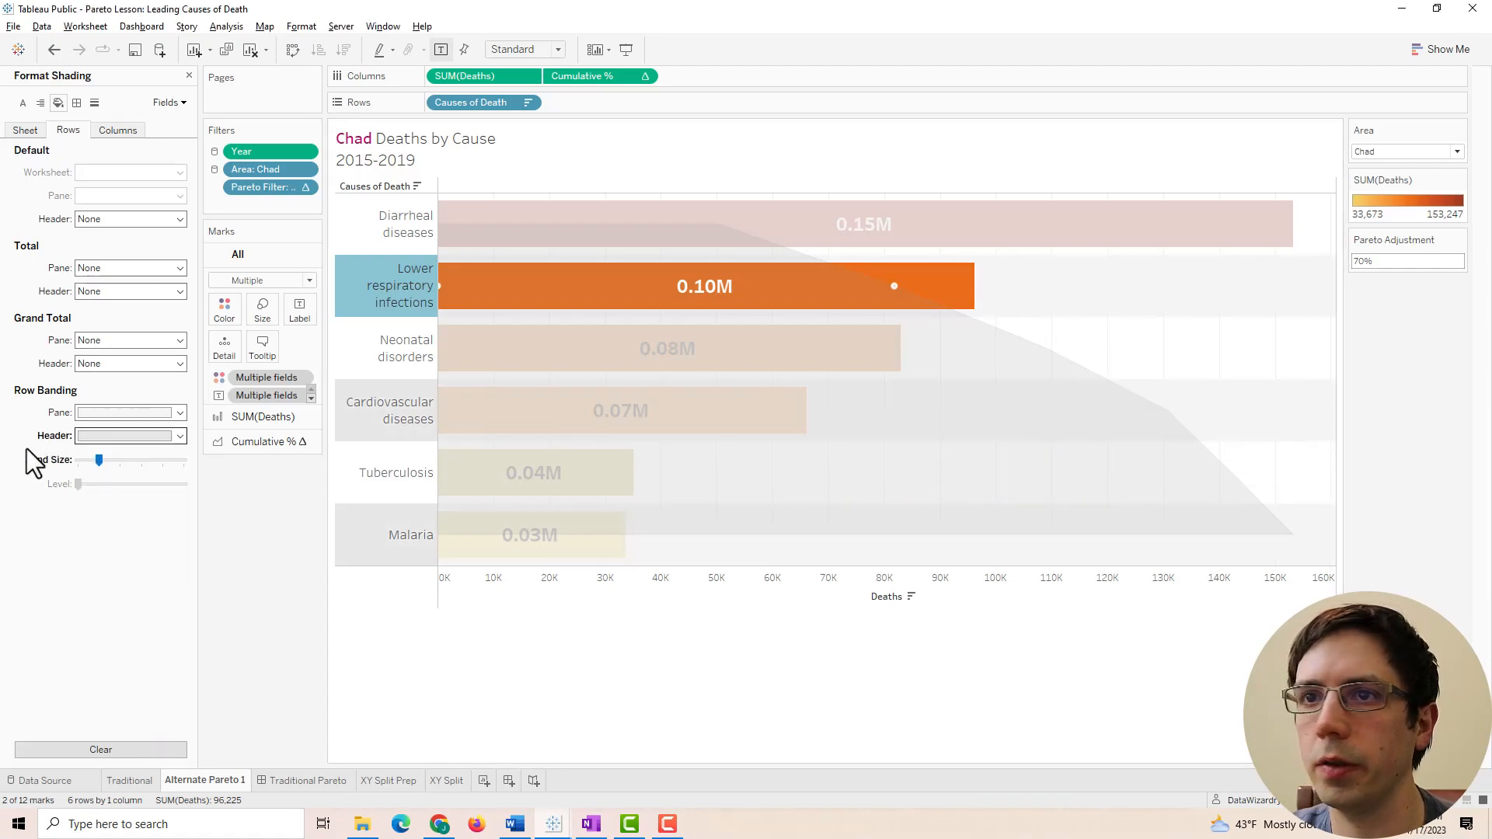
left_click(155, 412)
left_click(133, 431)
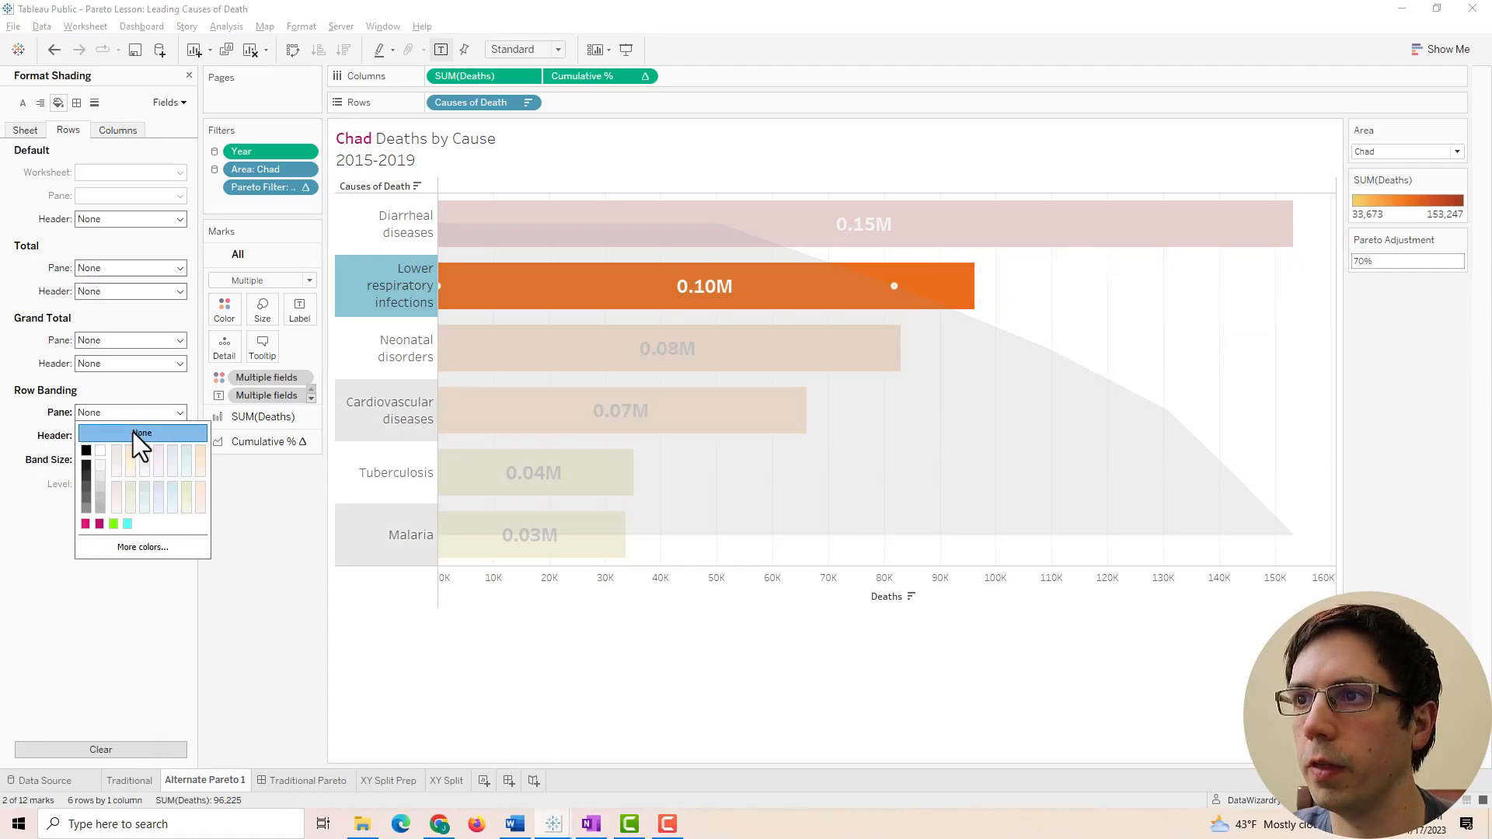
Format the chart title of Alternate Pareto 1 with light gray shading.
left_click(261, 651)
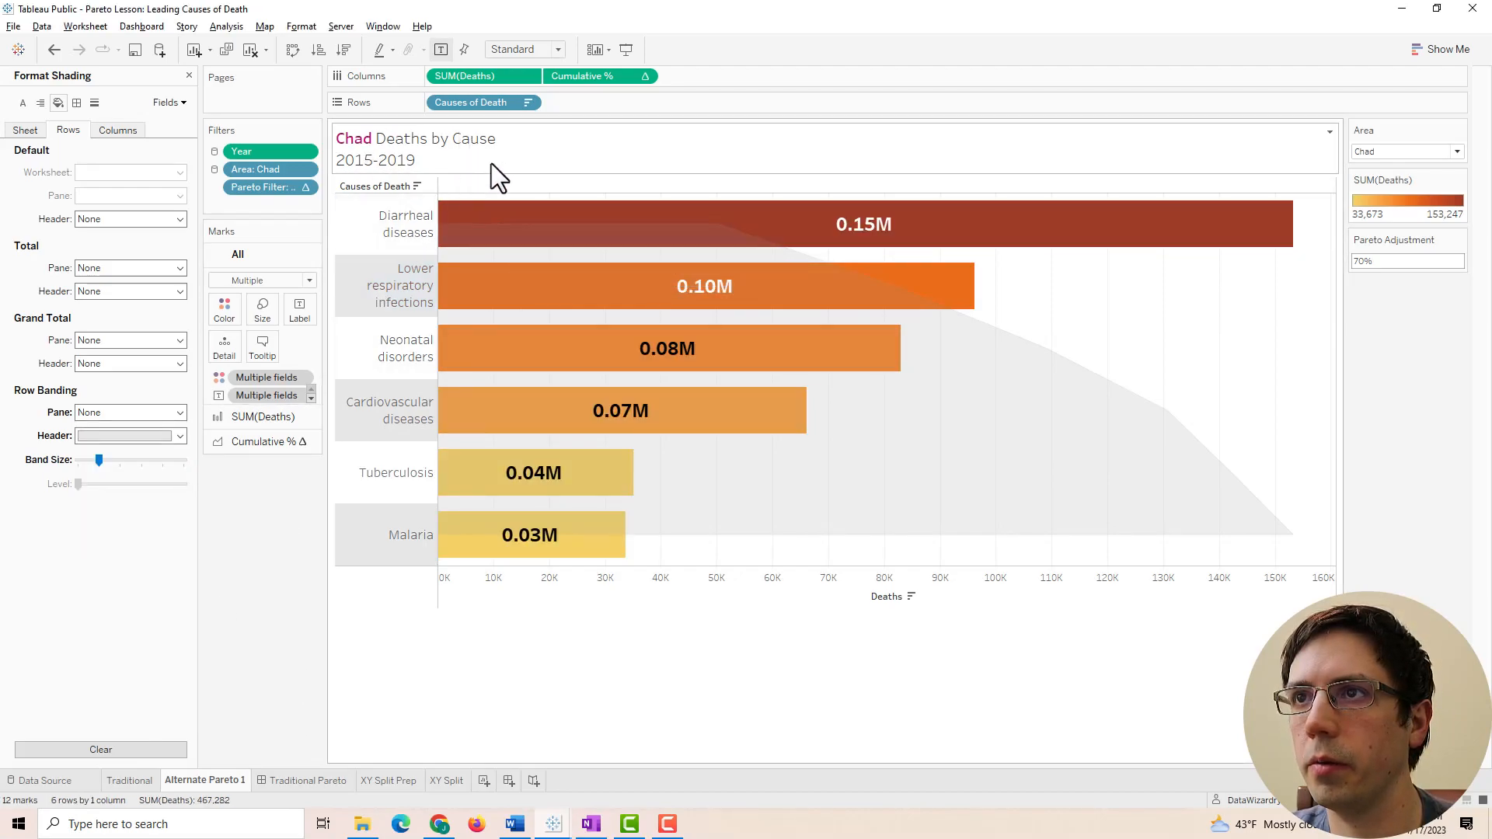
right_click(435, 154)
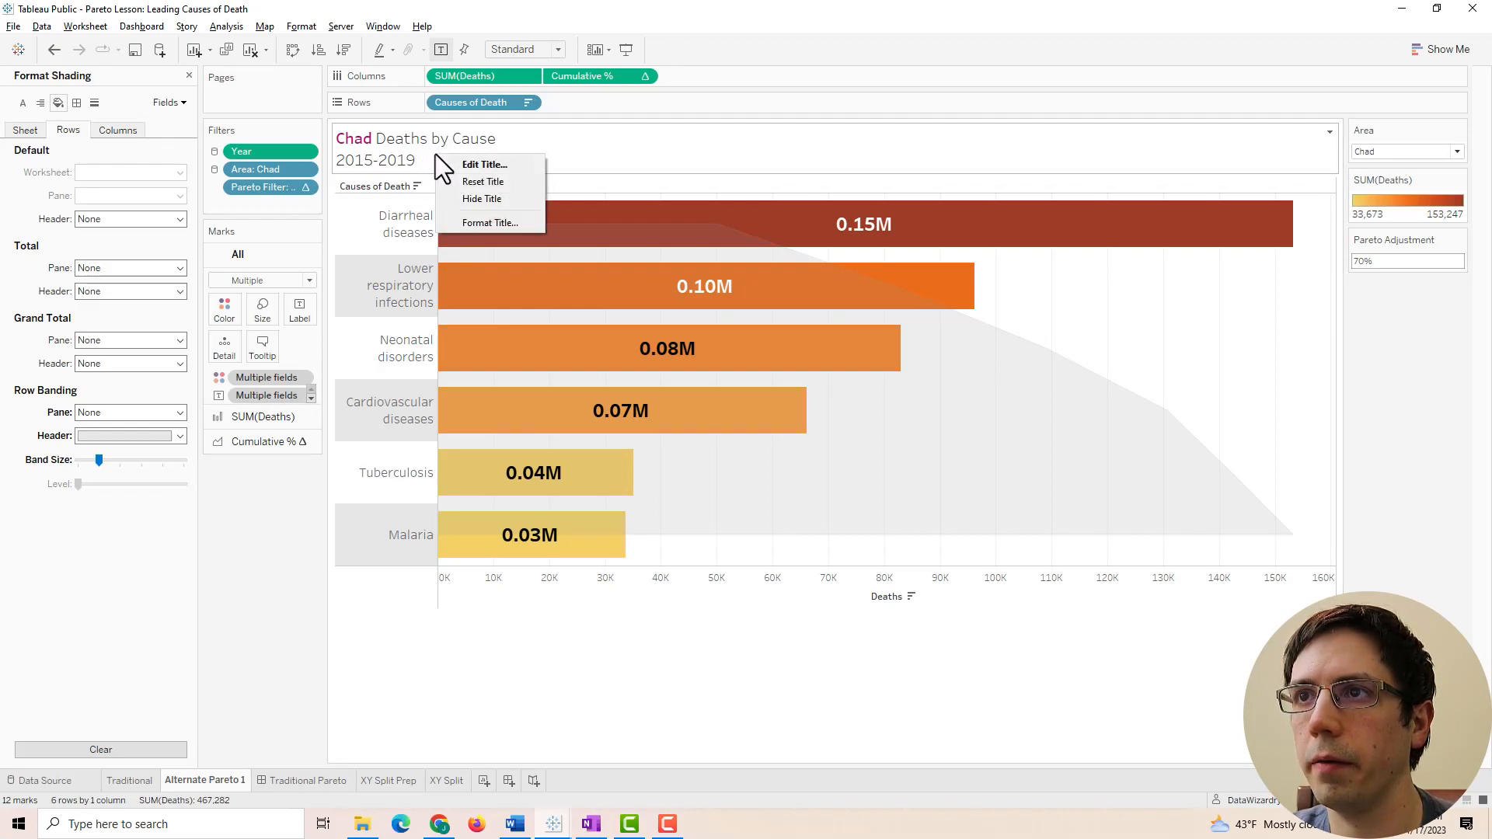
left_click(465, 221)
left_click(107, 123)
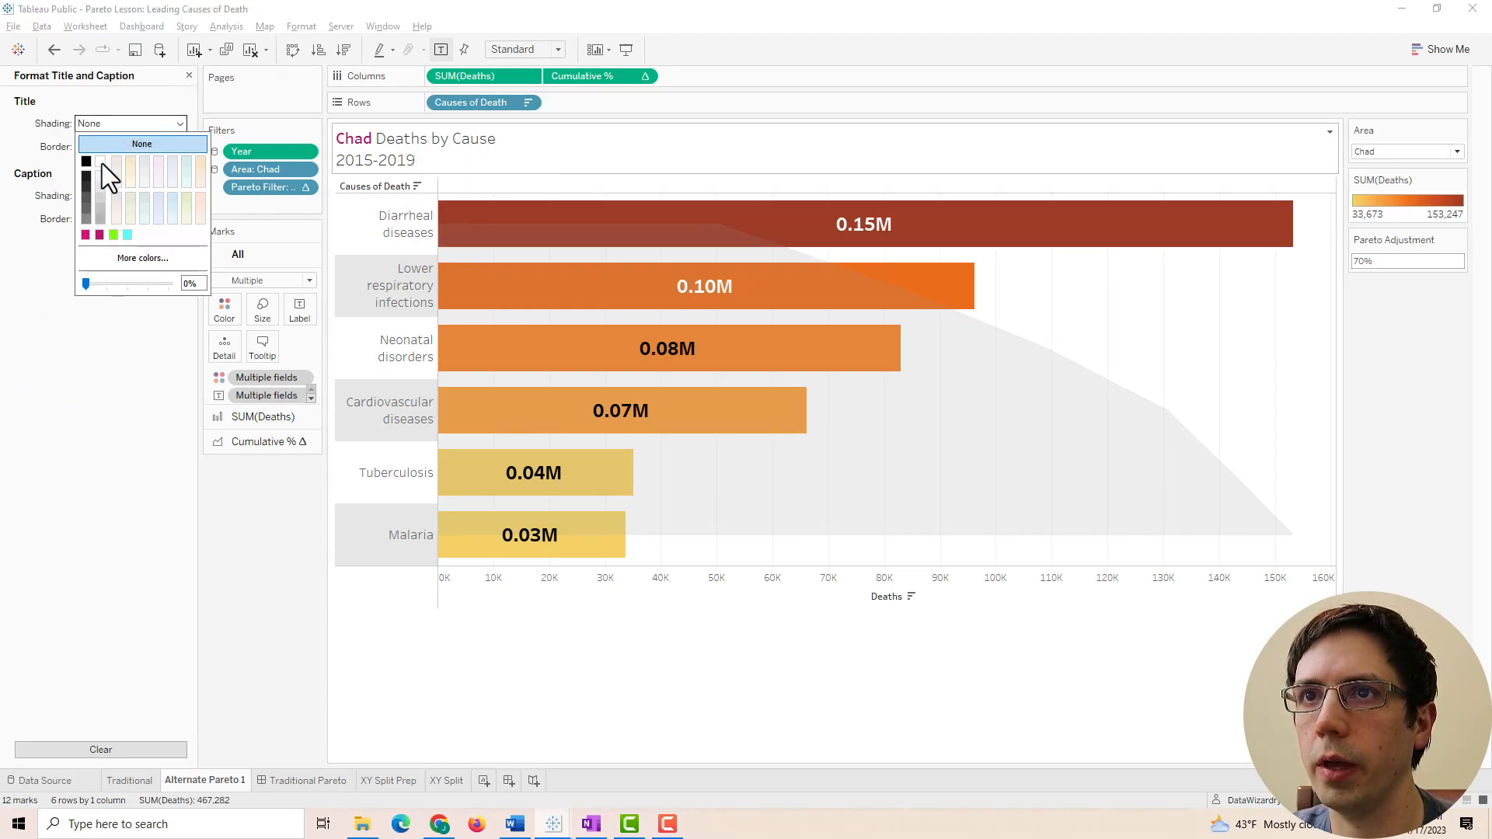
left_click(101, 188)
left_click(281, 558)
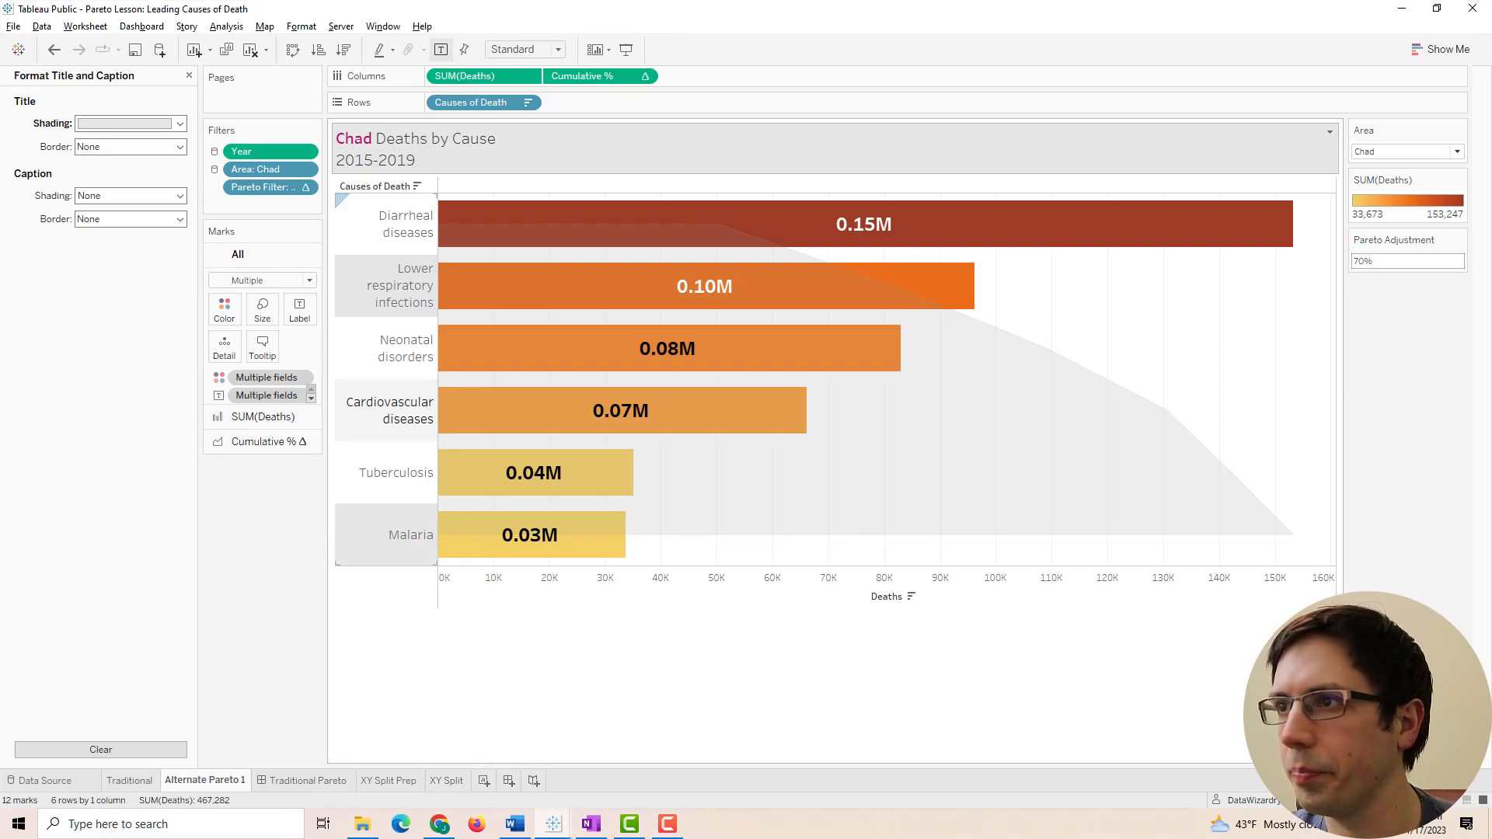
Change the title's first line to "<Area> - Significant Few Causes driving <Parameters.Pareto Adjustment> of Deaths", inserting the parameter as a dynamic field.
left_click(1165, 544)
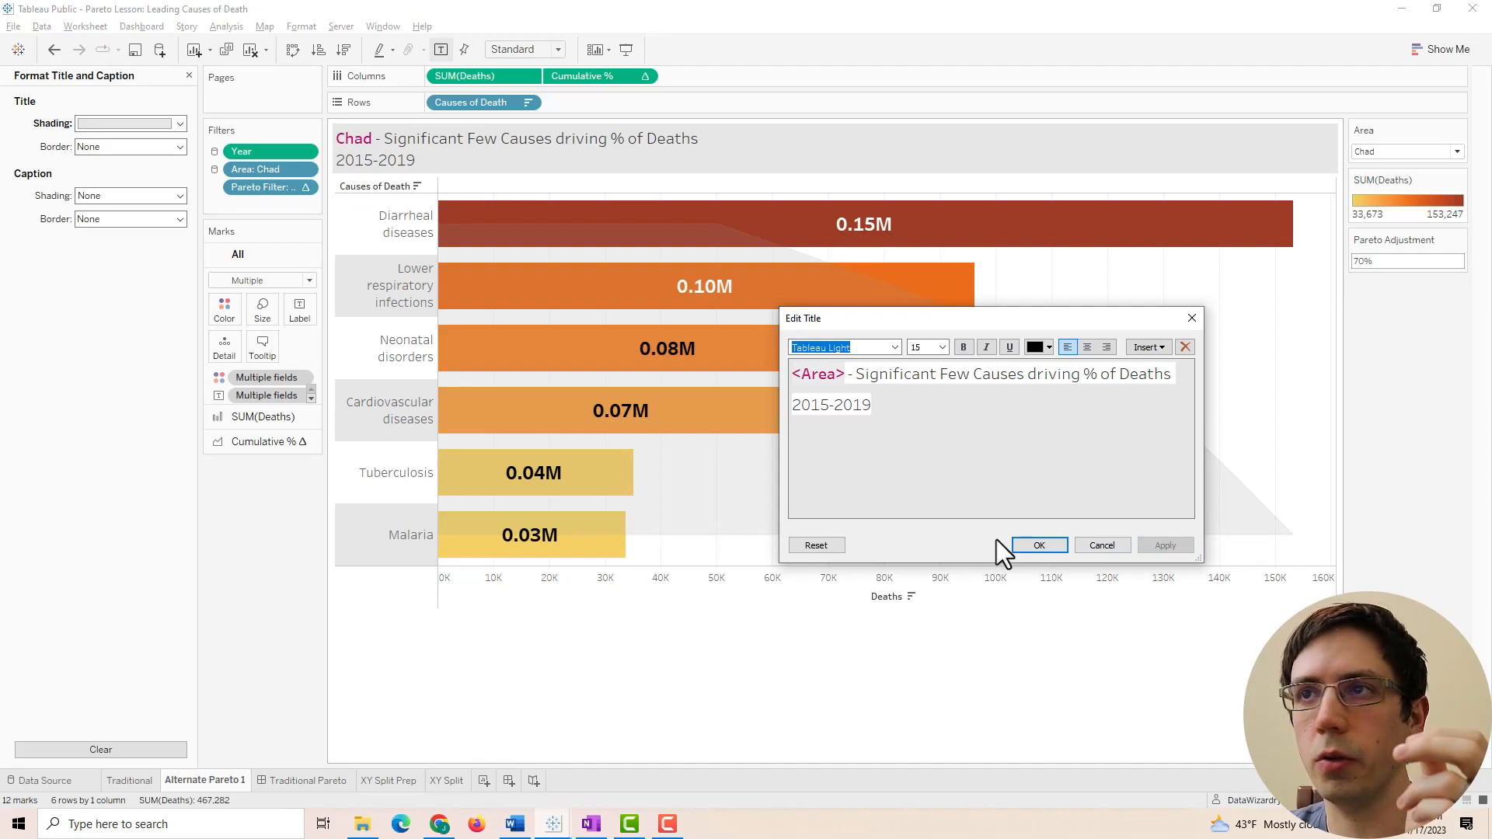
double_click(1088, 376)
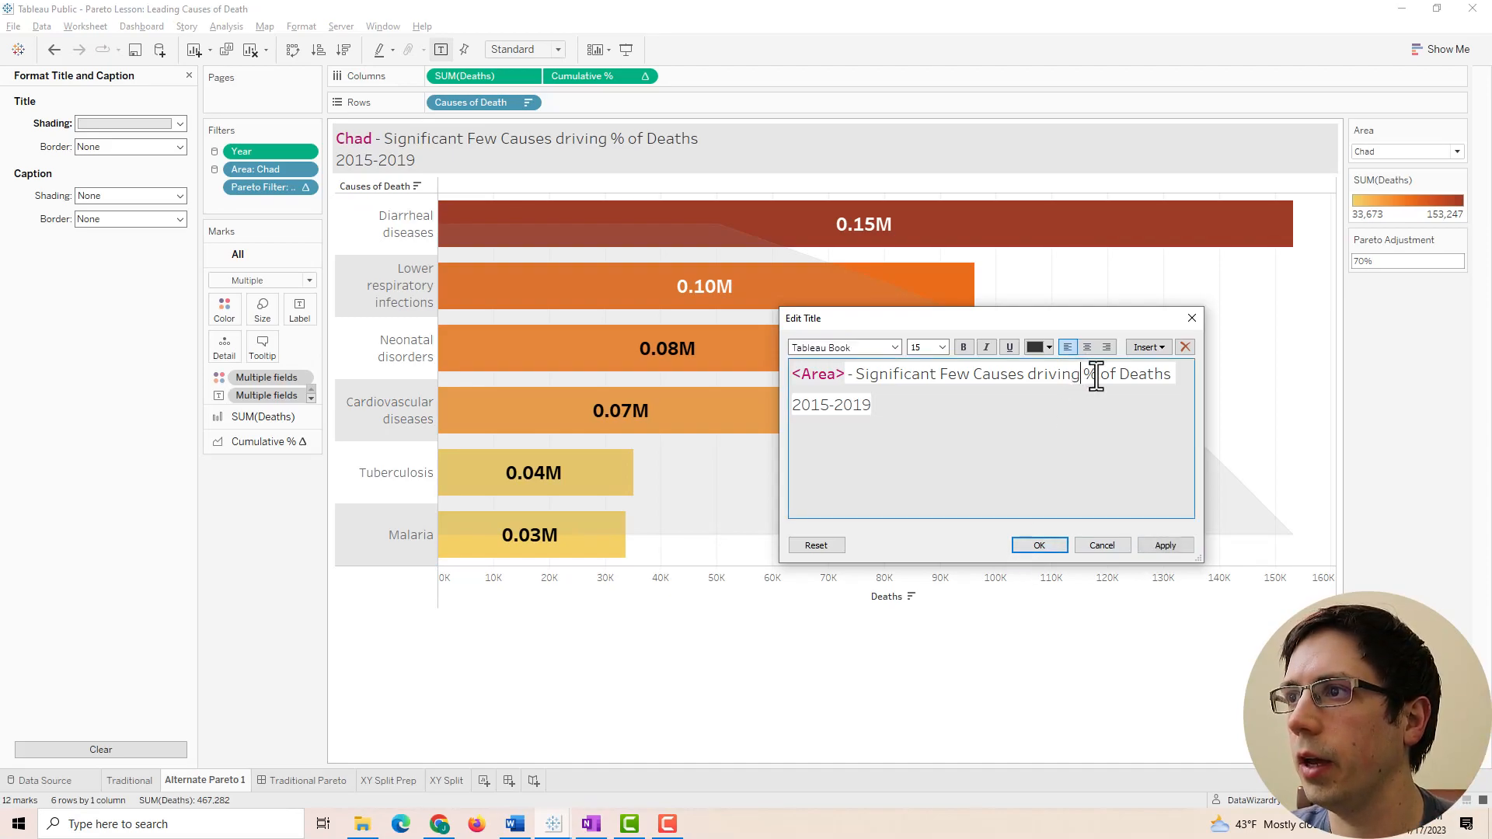
left_click(1161, 347)
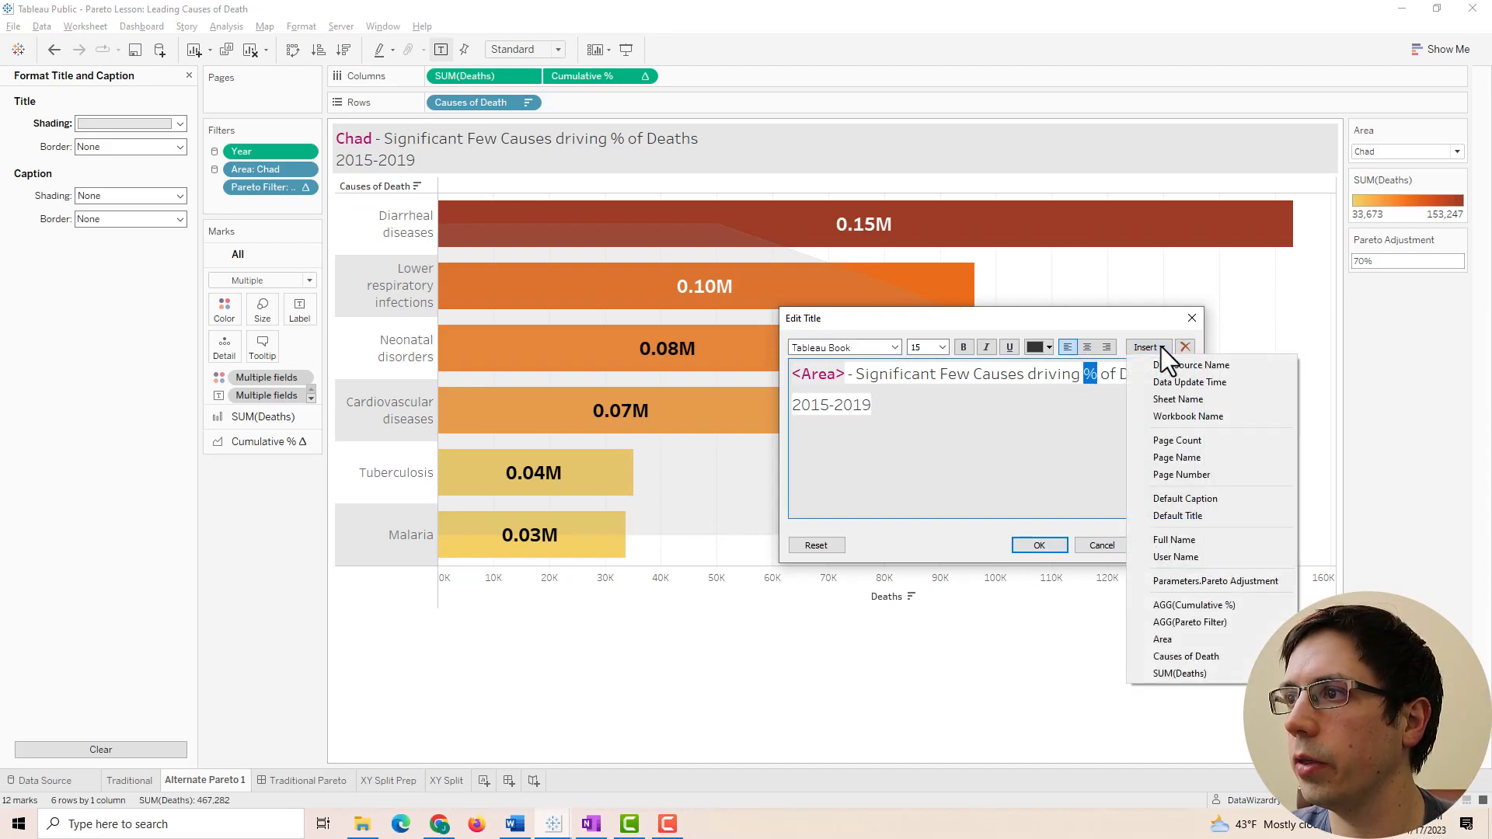
left_click(1178, 583)
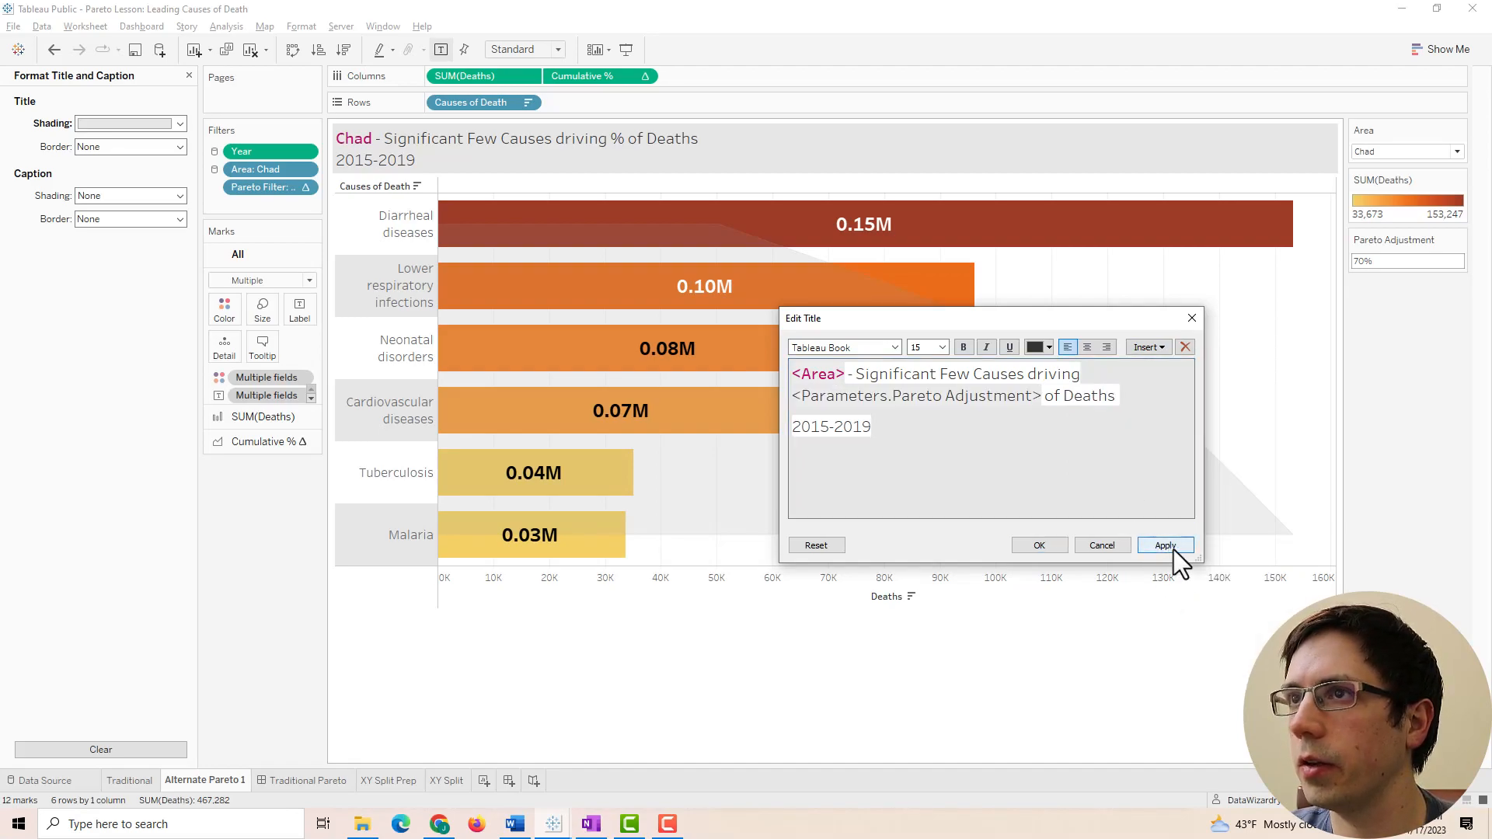
left_click(1174, 549)
left_click(1038, 546)
Set the Pareto Adjustment parameter to 0.8.
left_click(1365, 264)
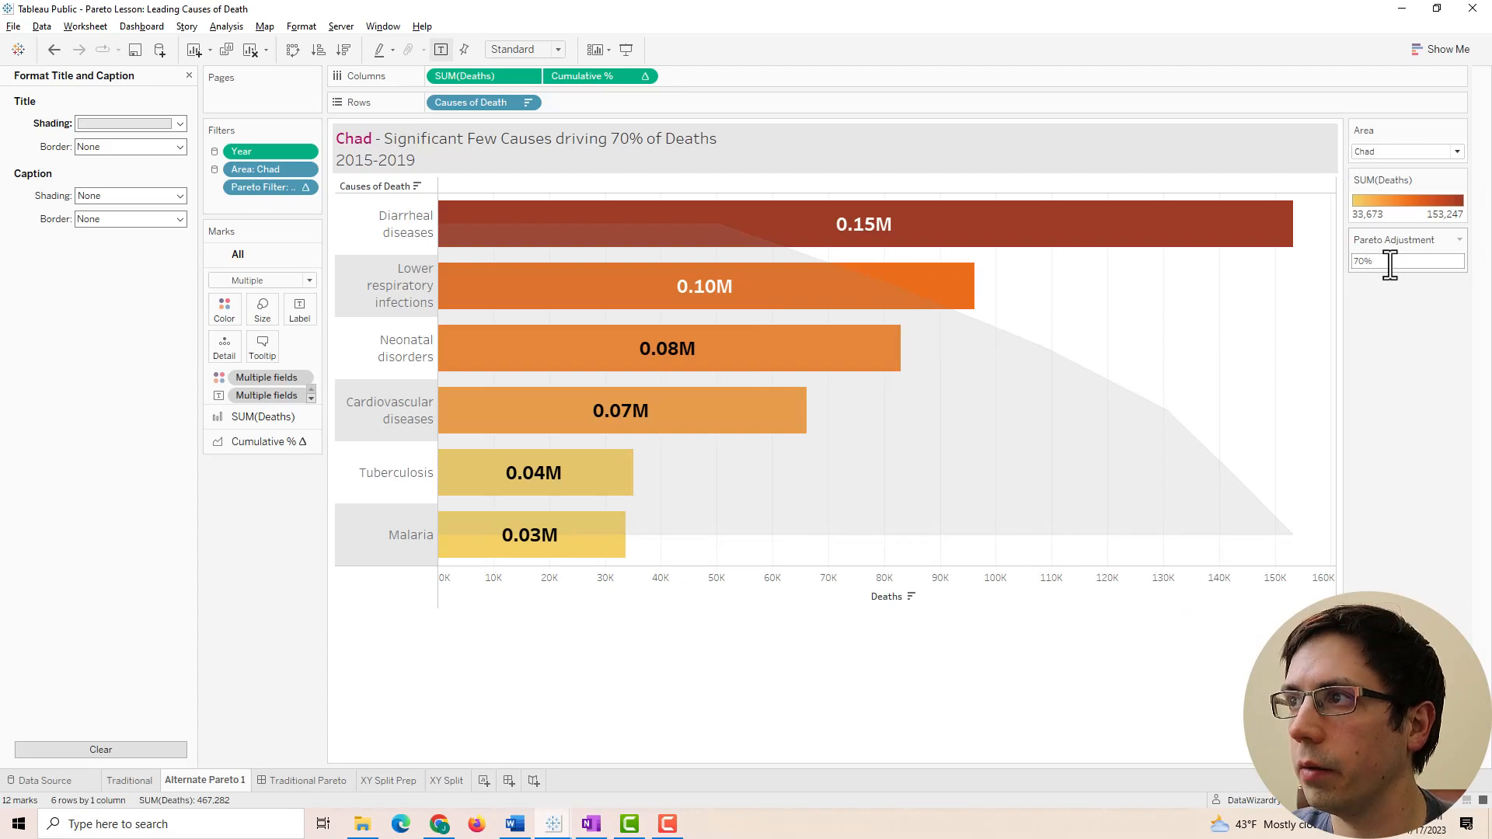
left_click_drag(1352, 265, 1372, 266)
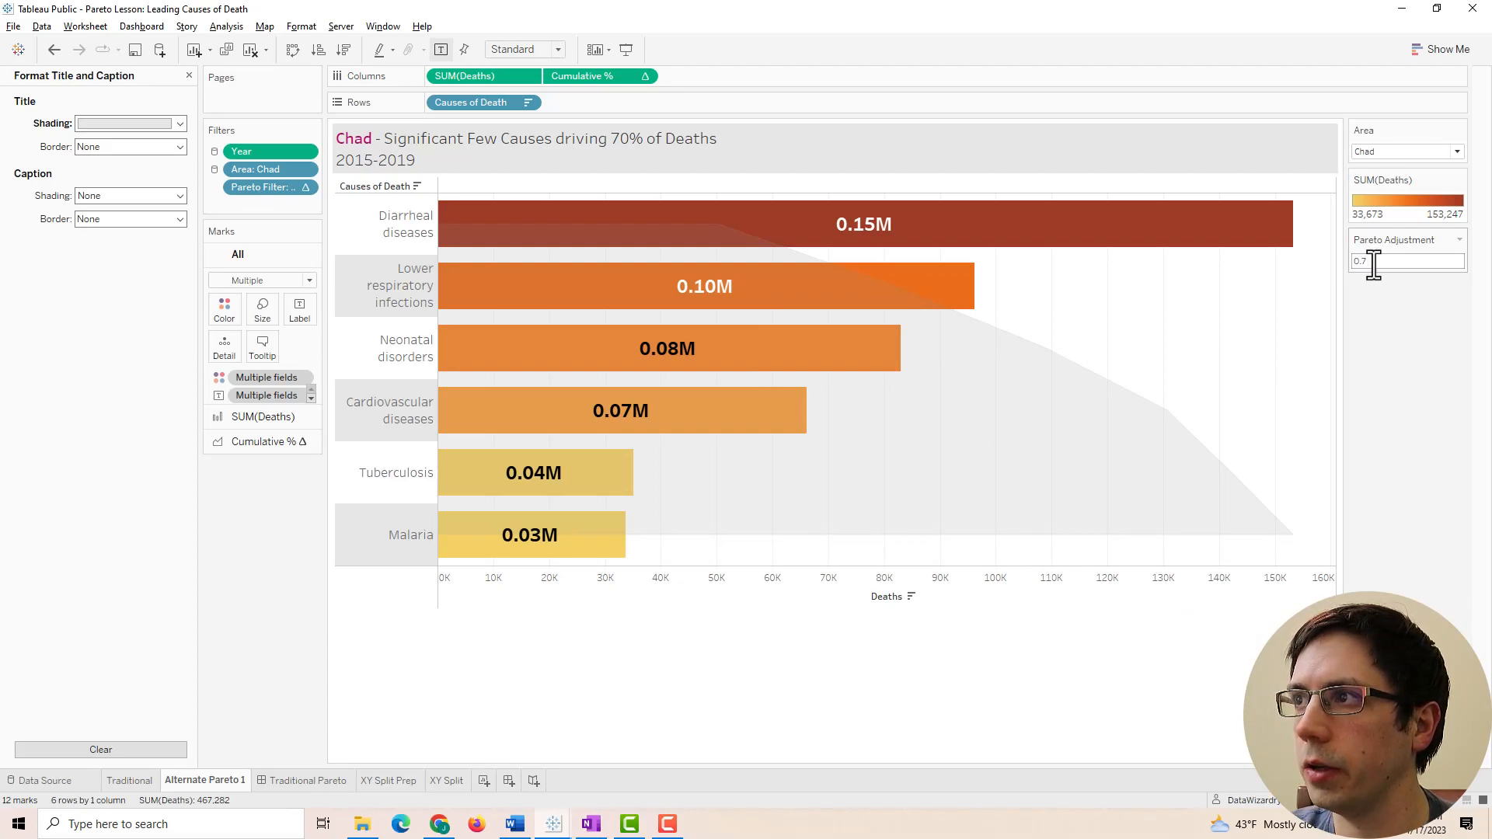
type("0.8")
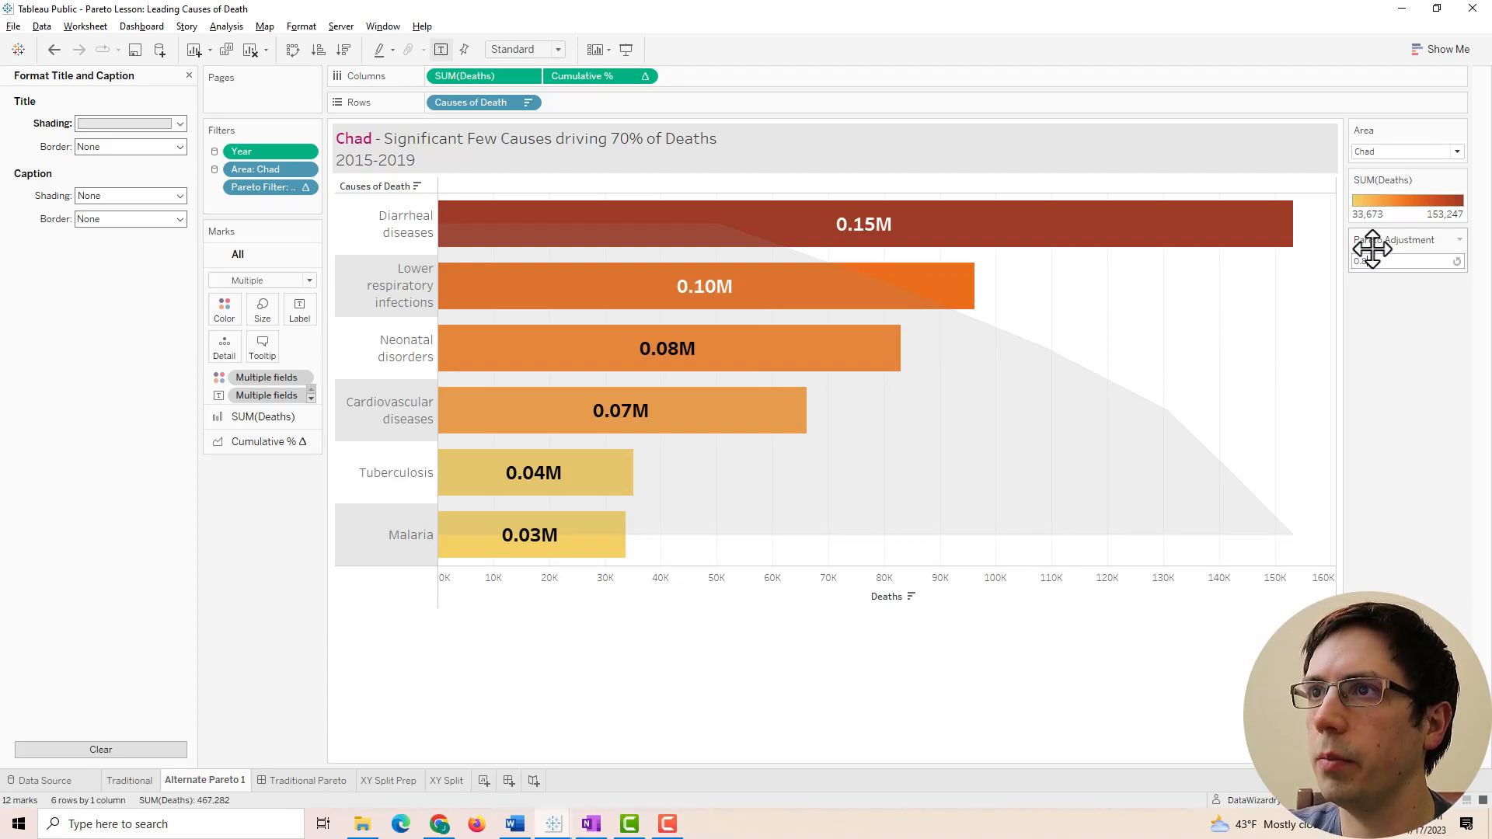
key("Return")
Color the Pareto Adjustment parameter in the chart title with the same magenta as the area name.
double_click(626, 150)
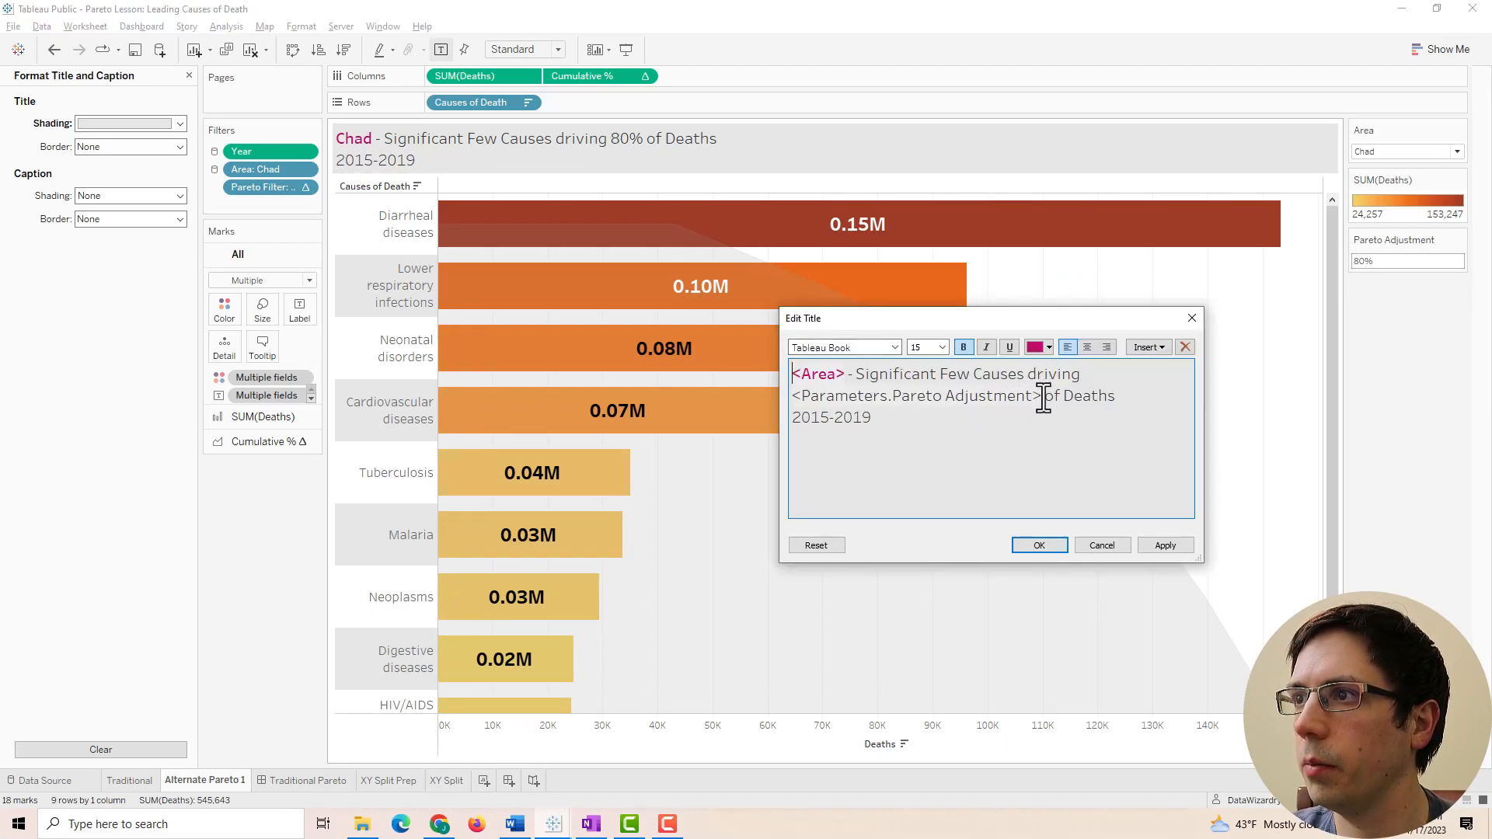
left_click_drag(1043, 398, 793, 398)
left_click(1049, 348)
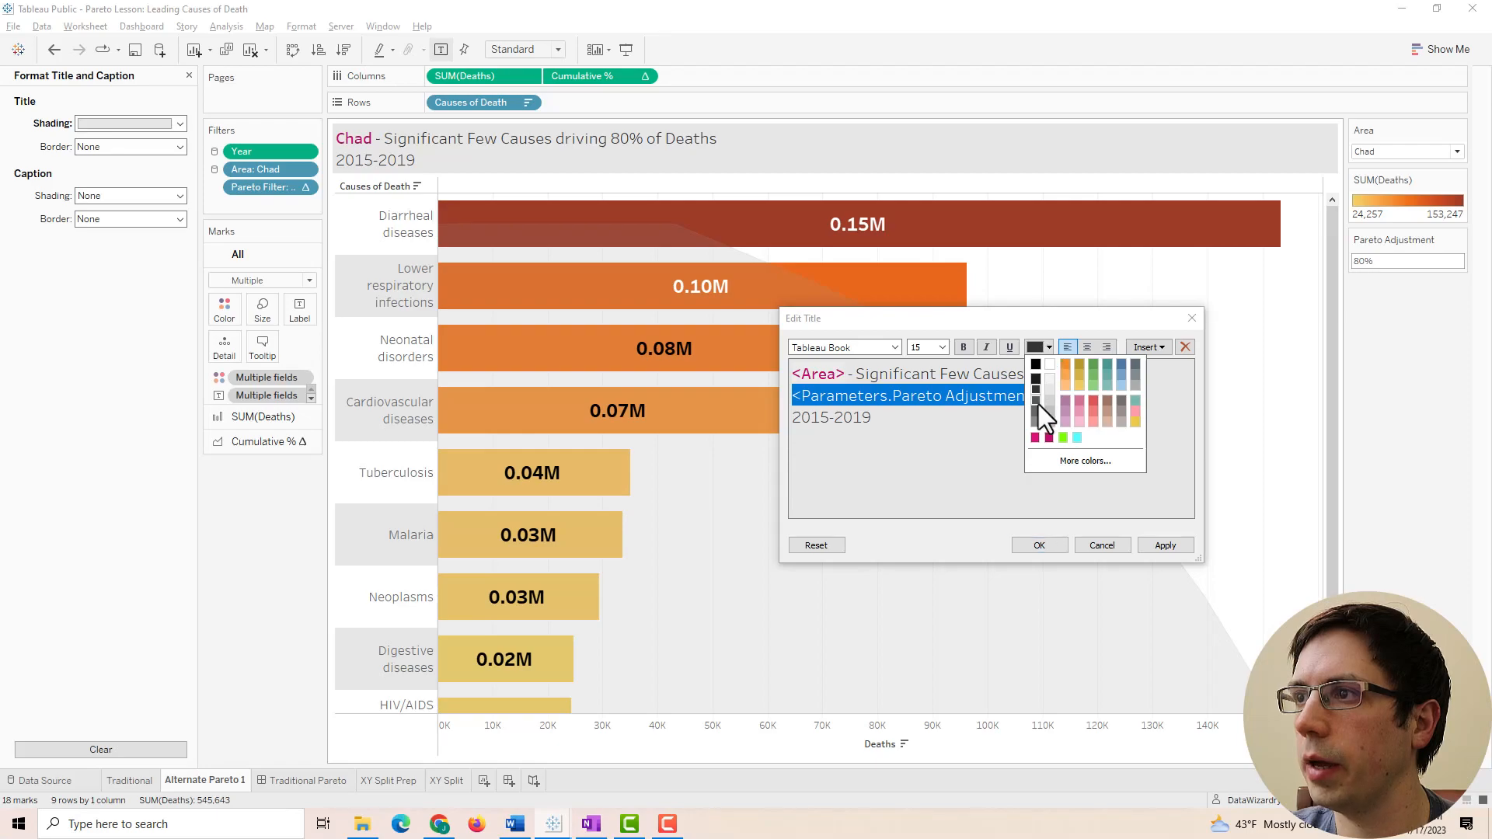
left_click(1034, 437)
left_click(1166, 546)
left_click(1025, 544)
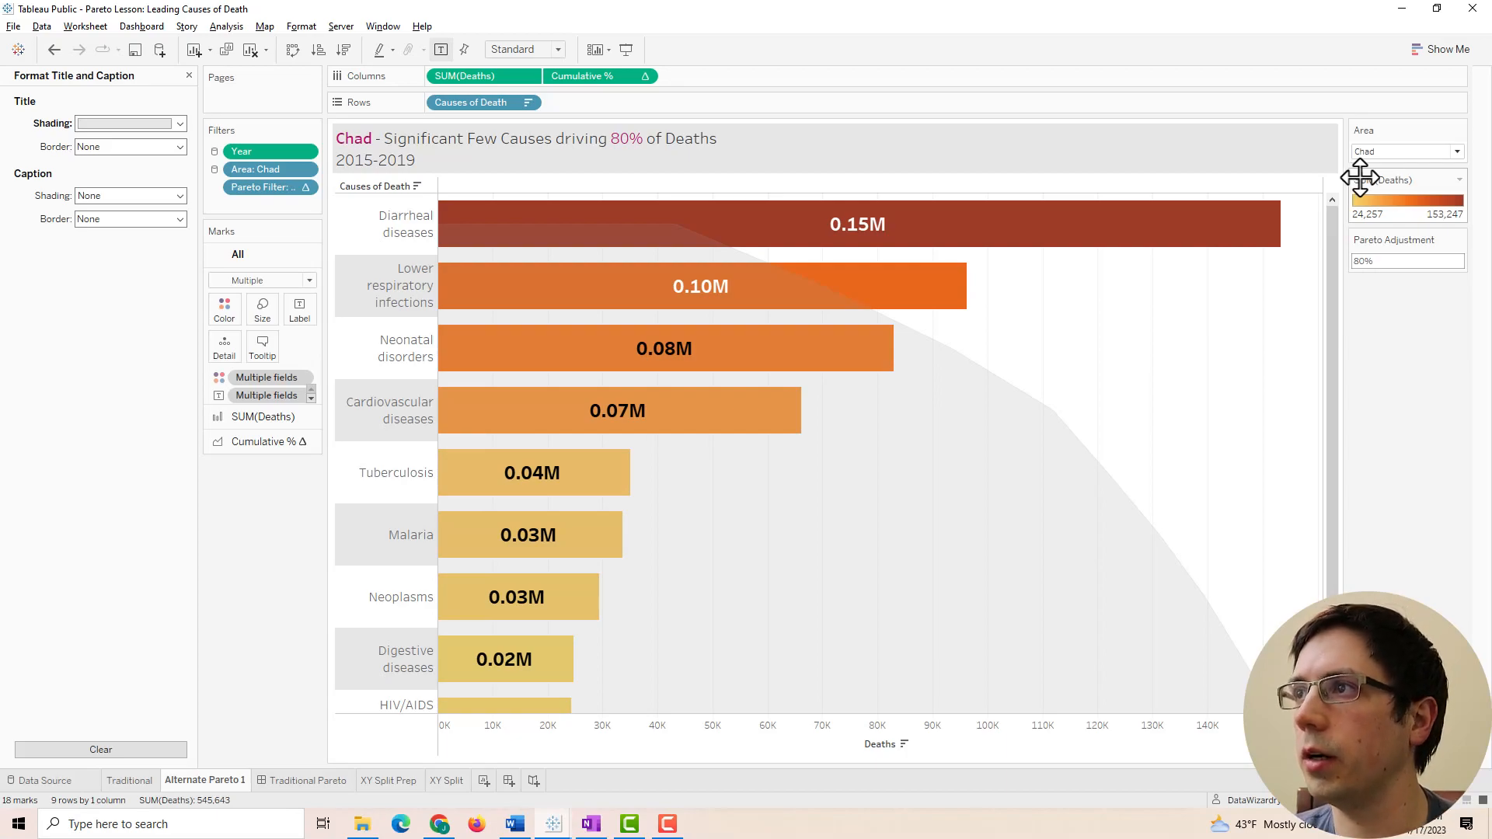
Reduce the row height so every cause fits in the view, and remove Cumulative % from the columns.
scroll(1103, 356, "down", 1)
scroll(1103, 357, "up", 1)
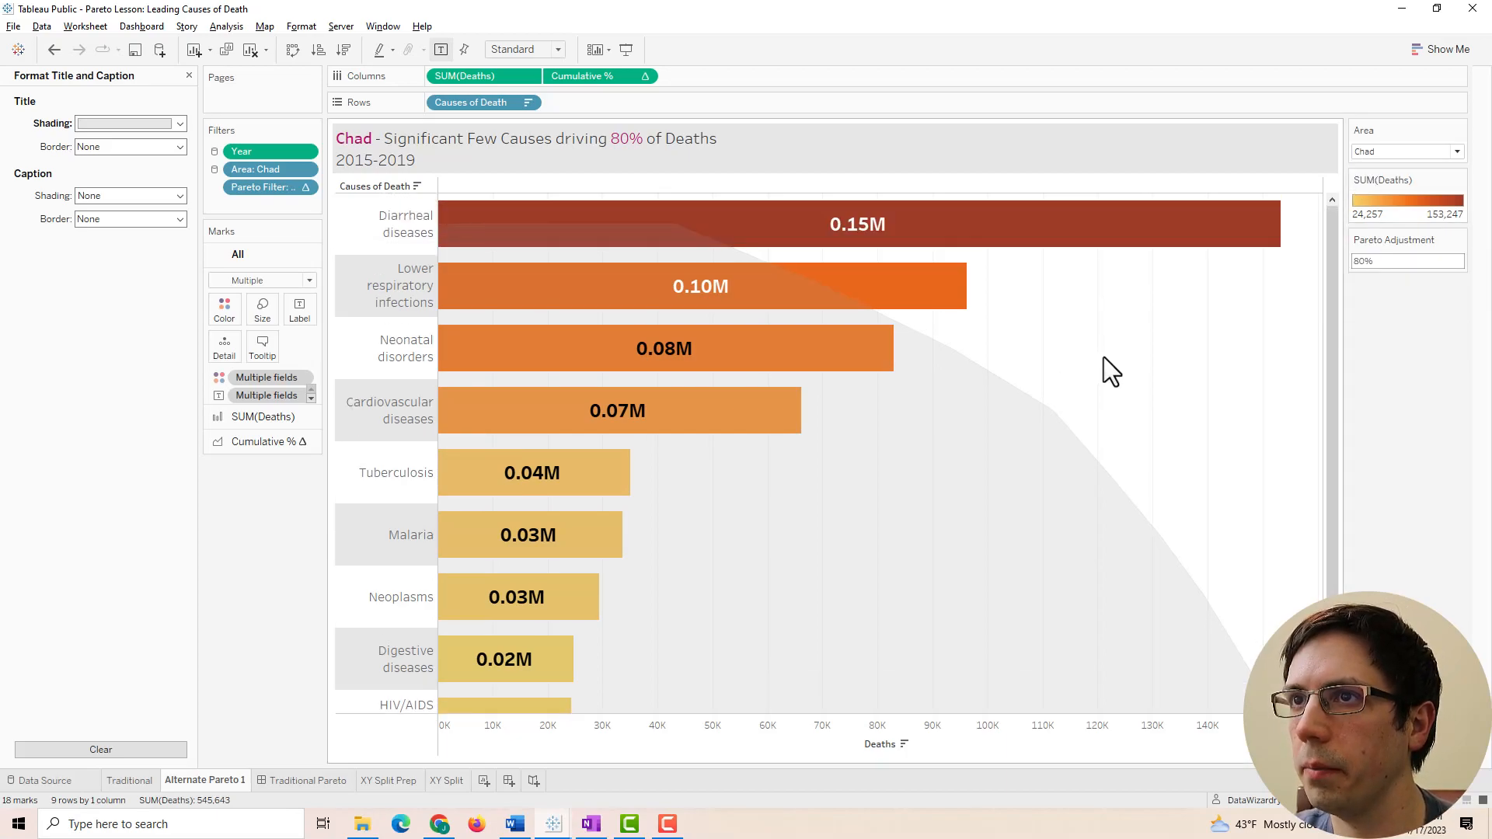
left_click_drag(387, 250, 389, 229)
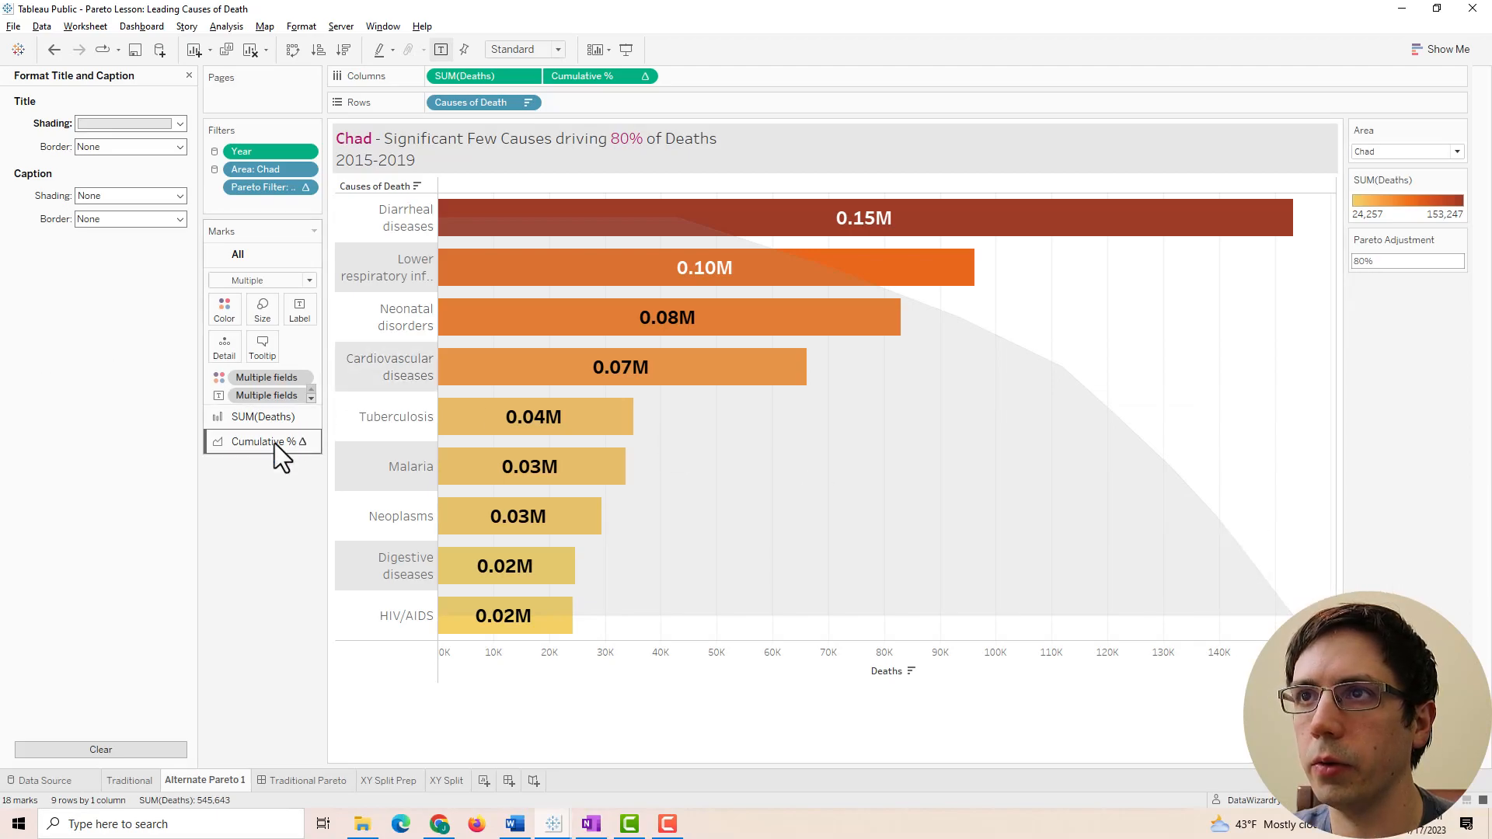
left_click_drag(594, 75, 265, 603)
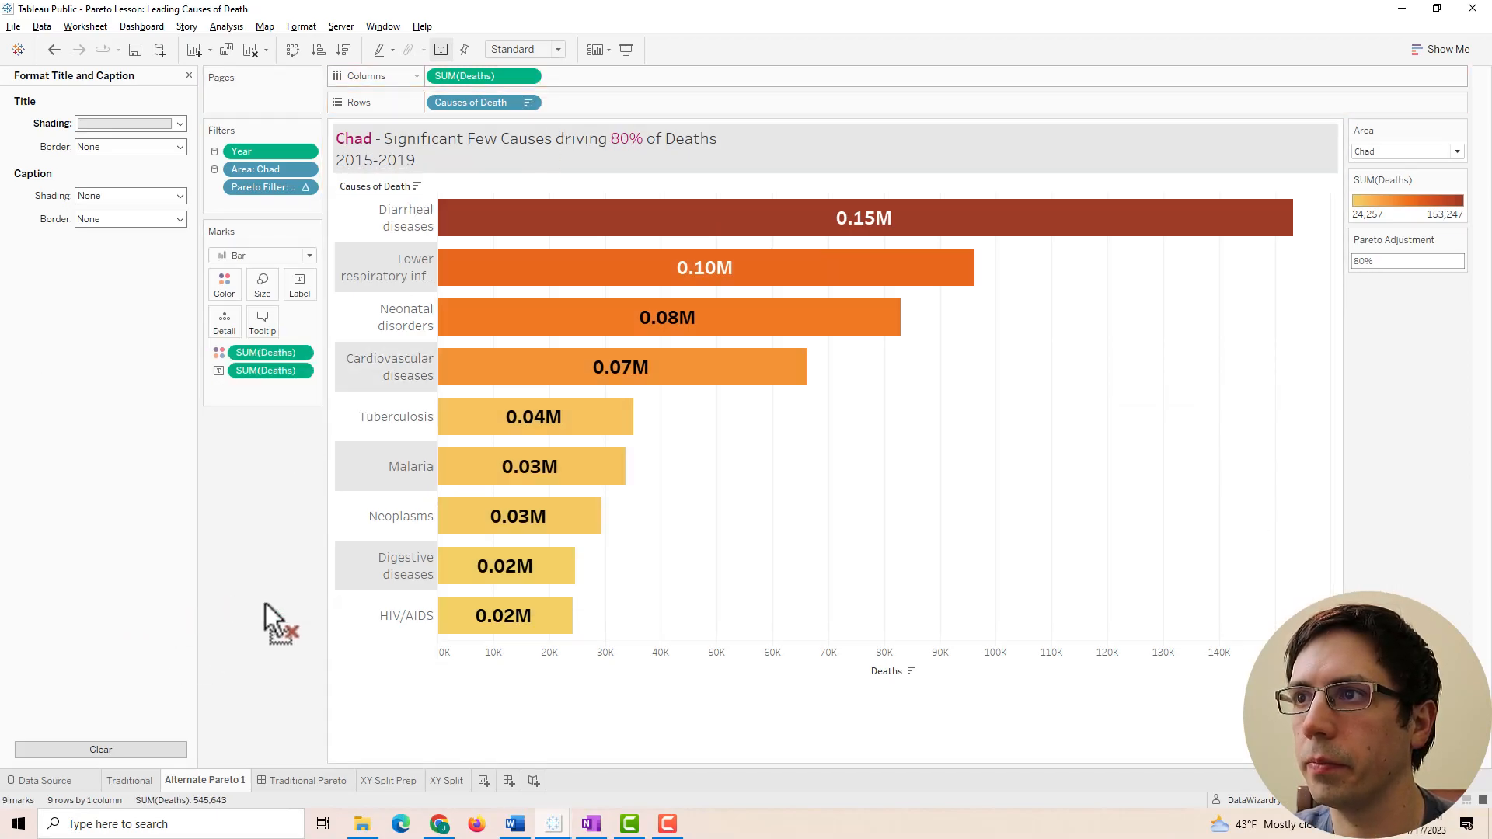
Set the column grid lines of the bar chart to None.
right_click(1114, 469)
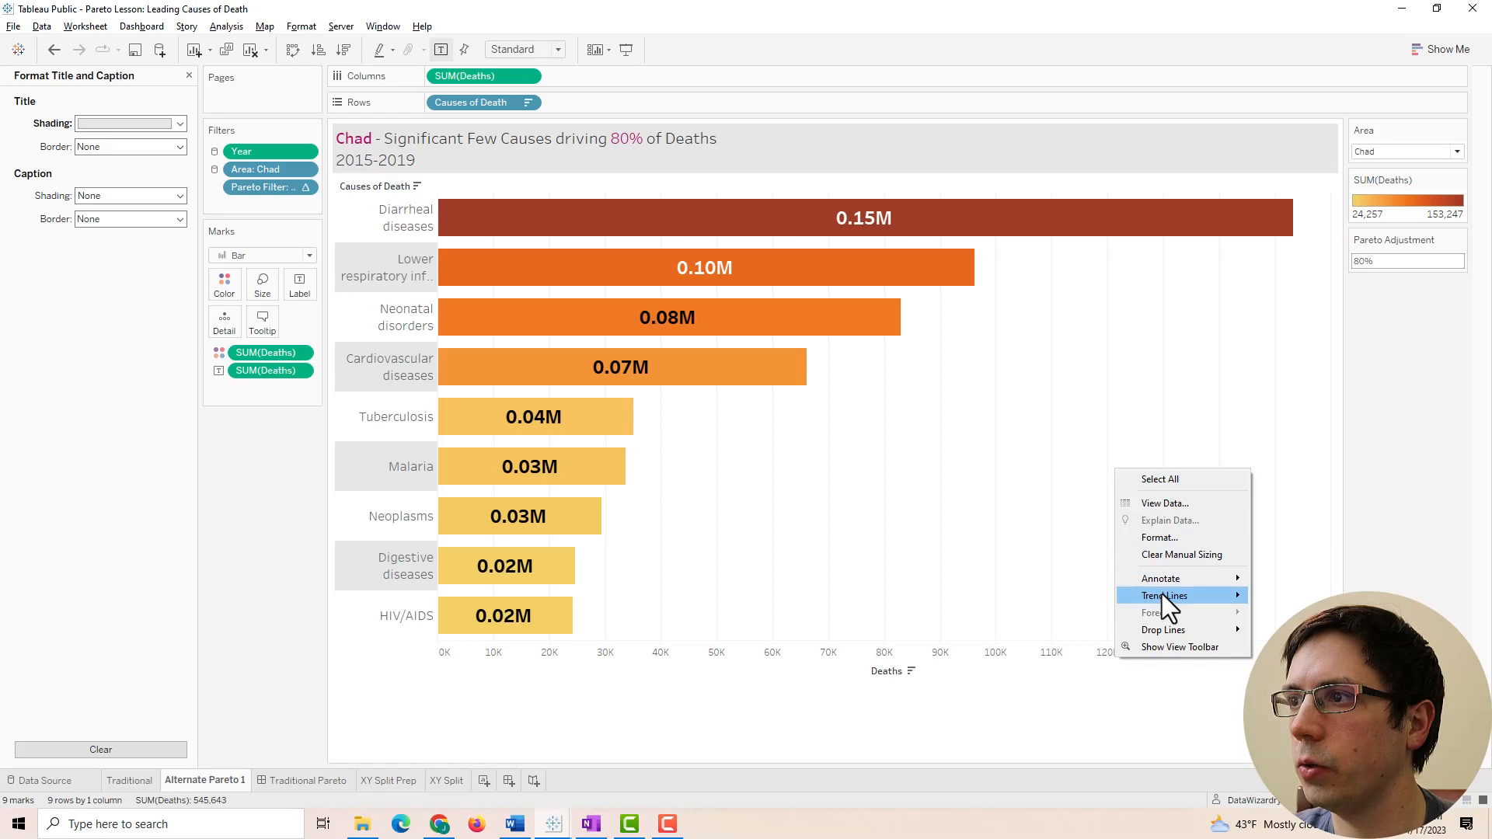
left_click(1159, 538)
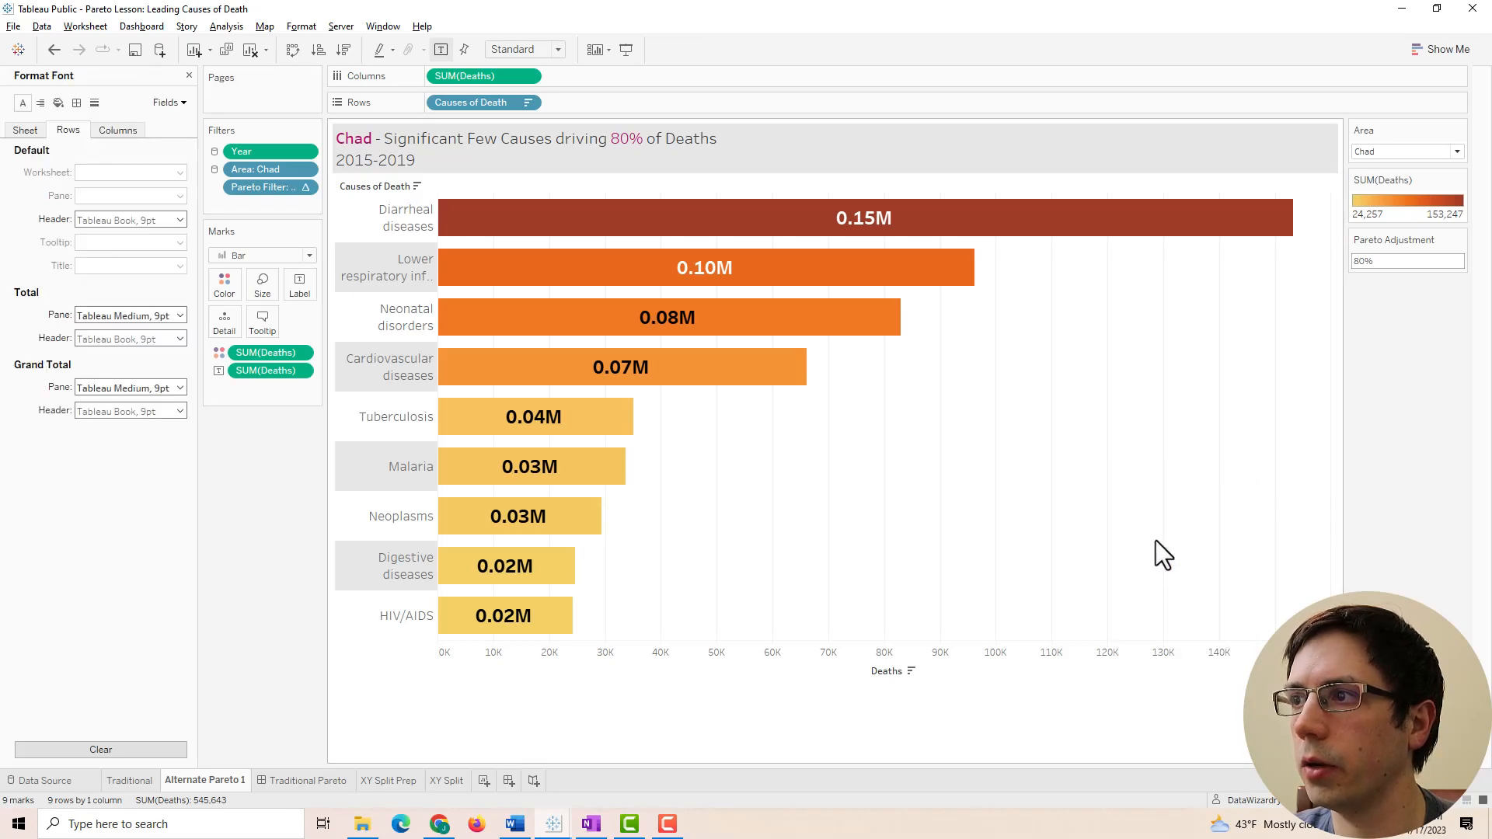
left_click(76, 103)
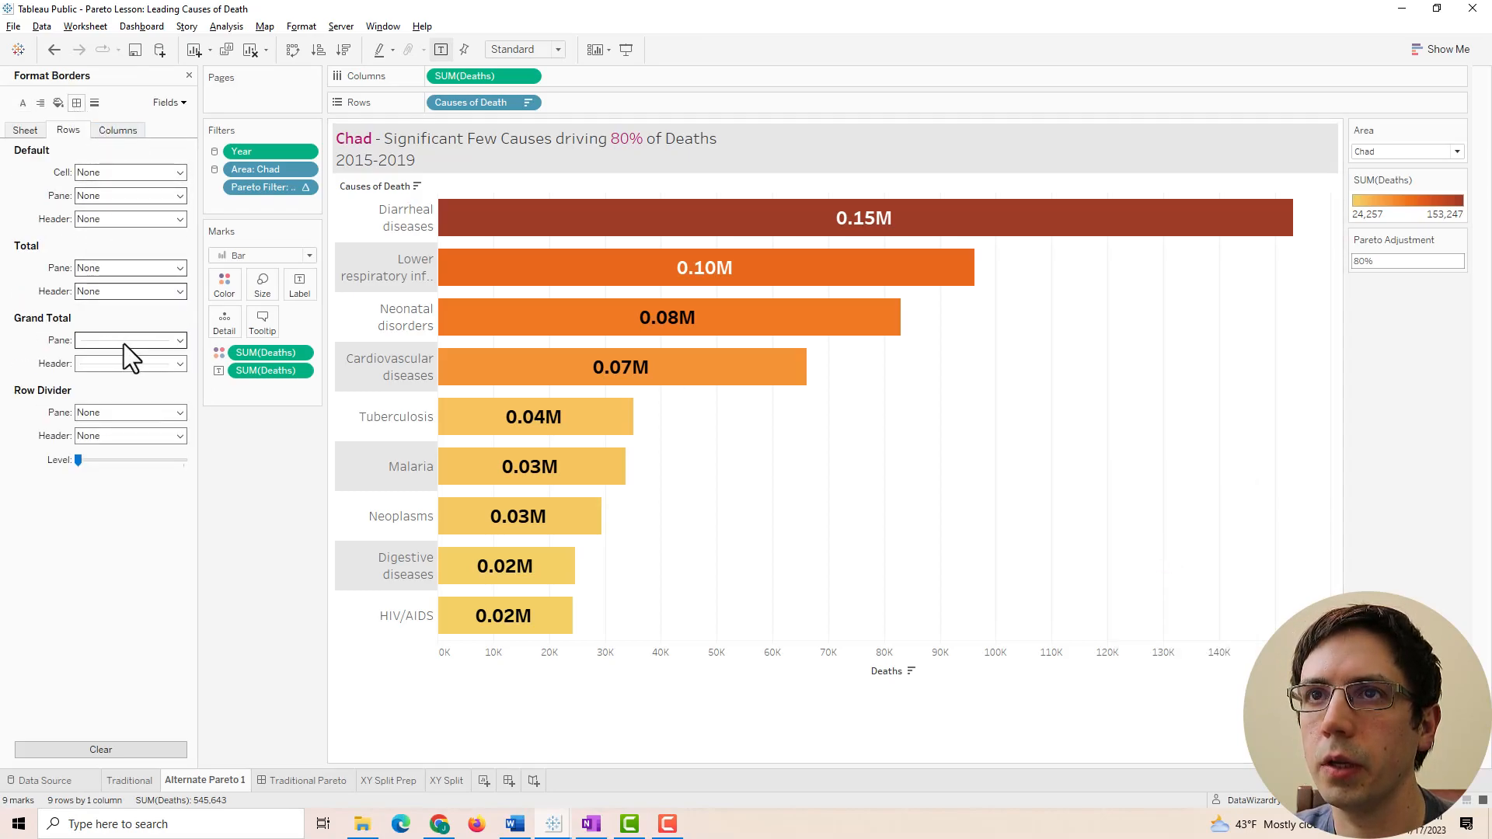
left_click(94, 103)
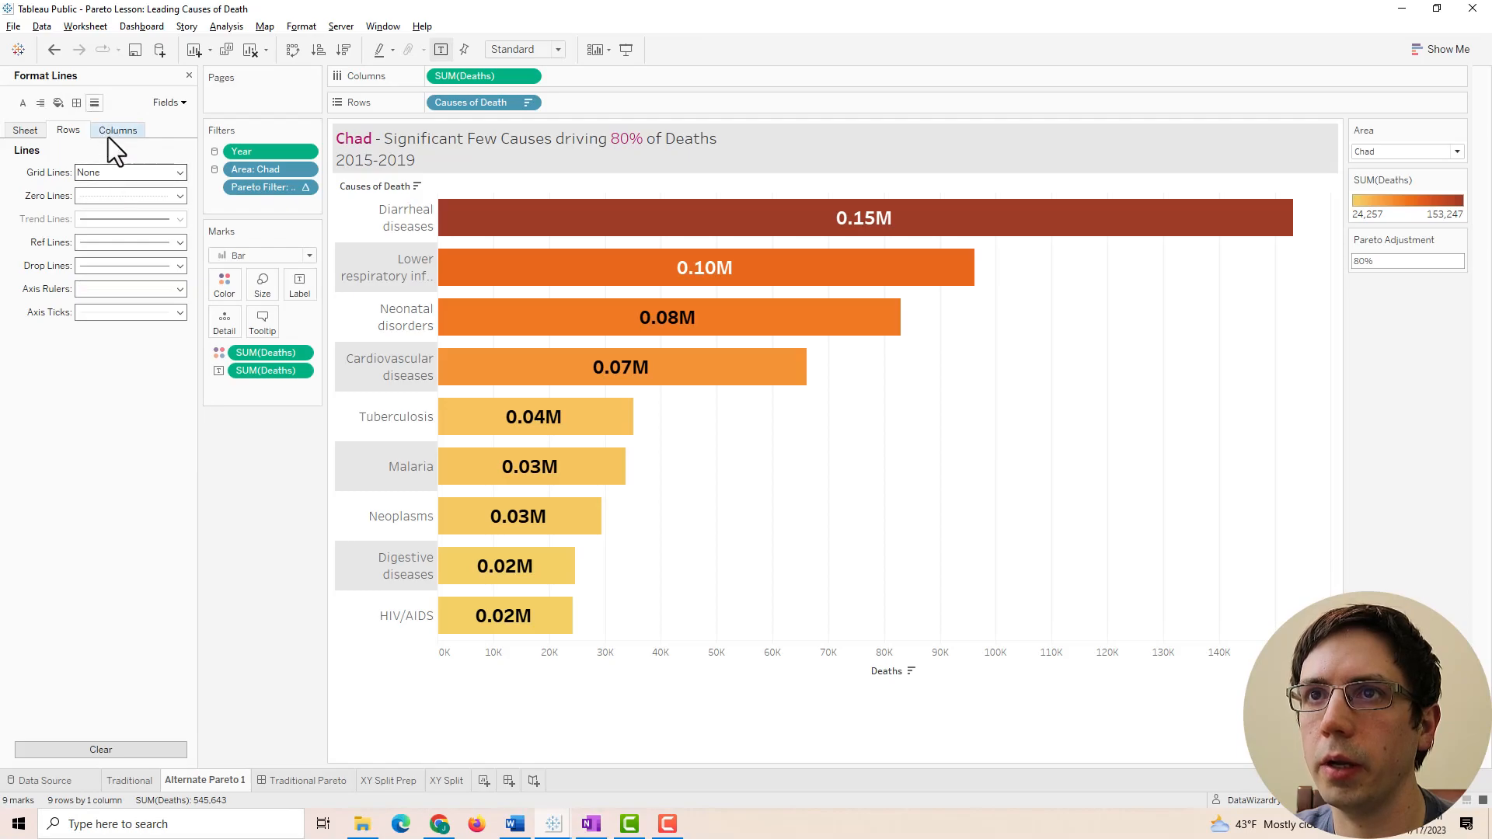
left_click(109, 137)
left_click(117, 172)
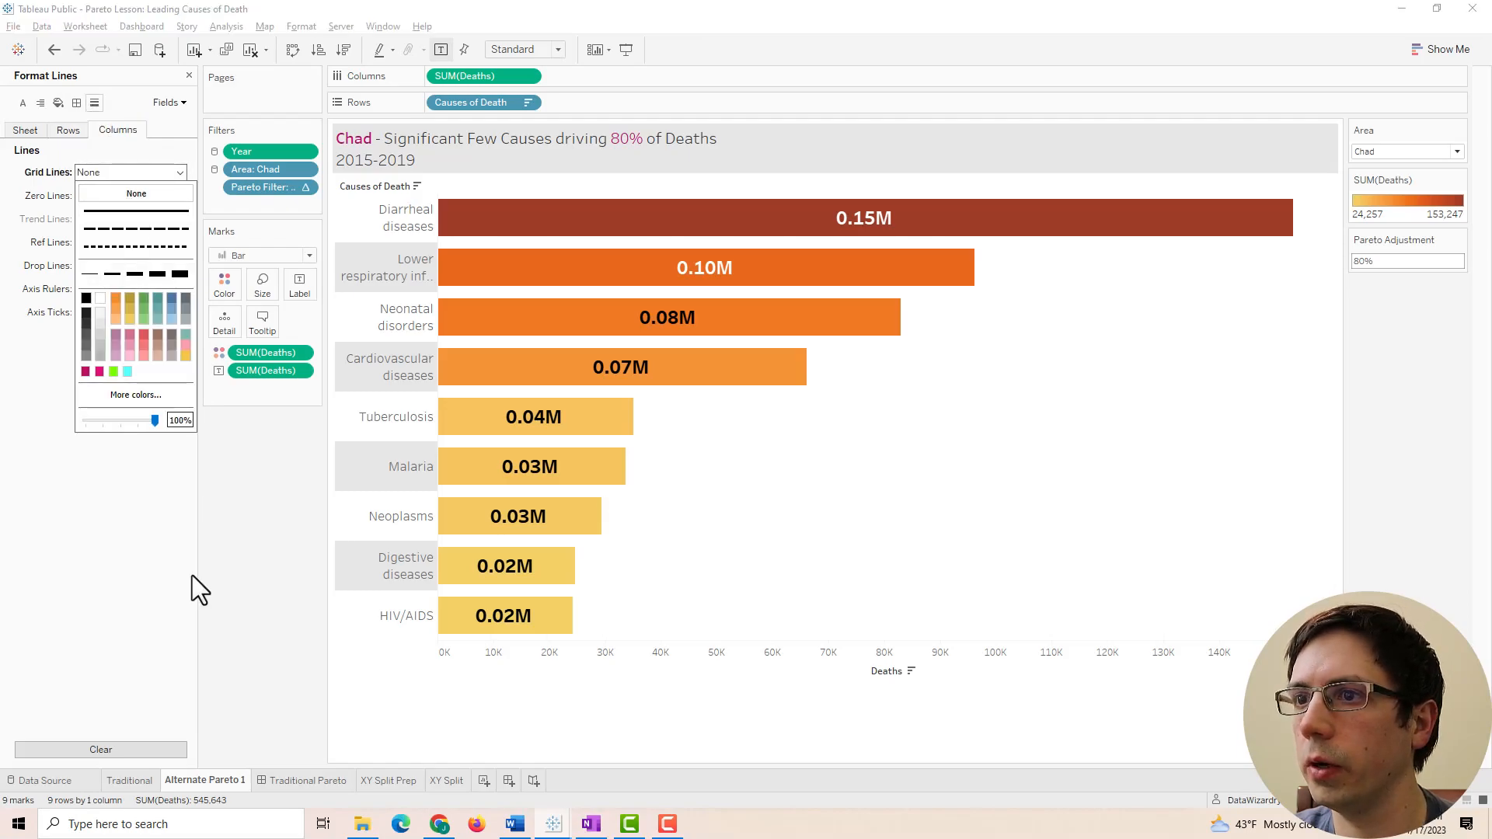
left_click(236, 590)
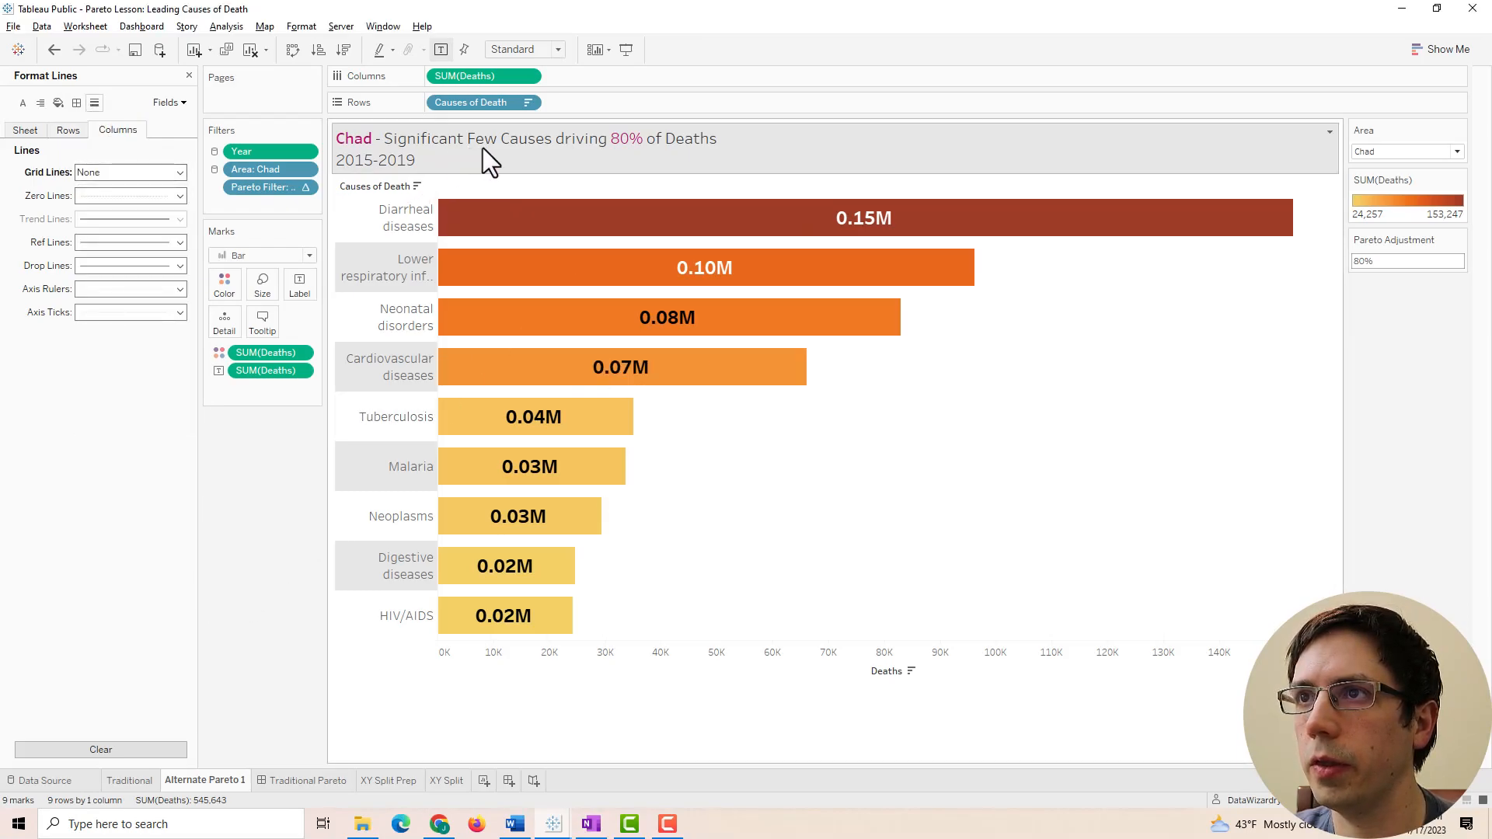
Hide the Causes of Death field label and the header of the Deaths axis.
right_click(381, 187)
left_click(419, 345)
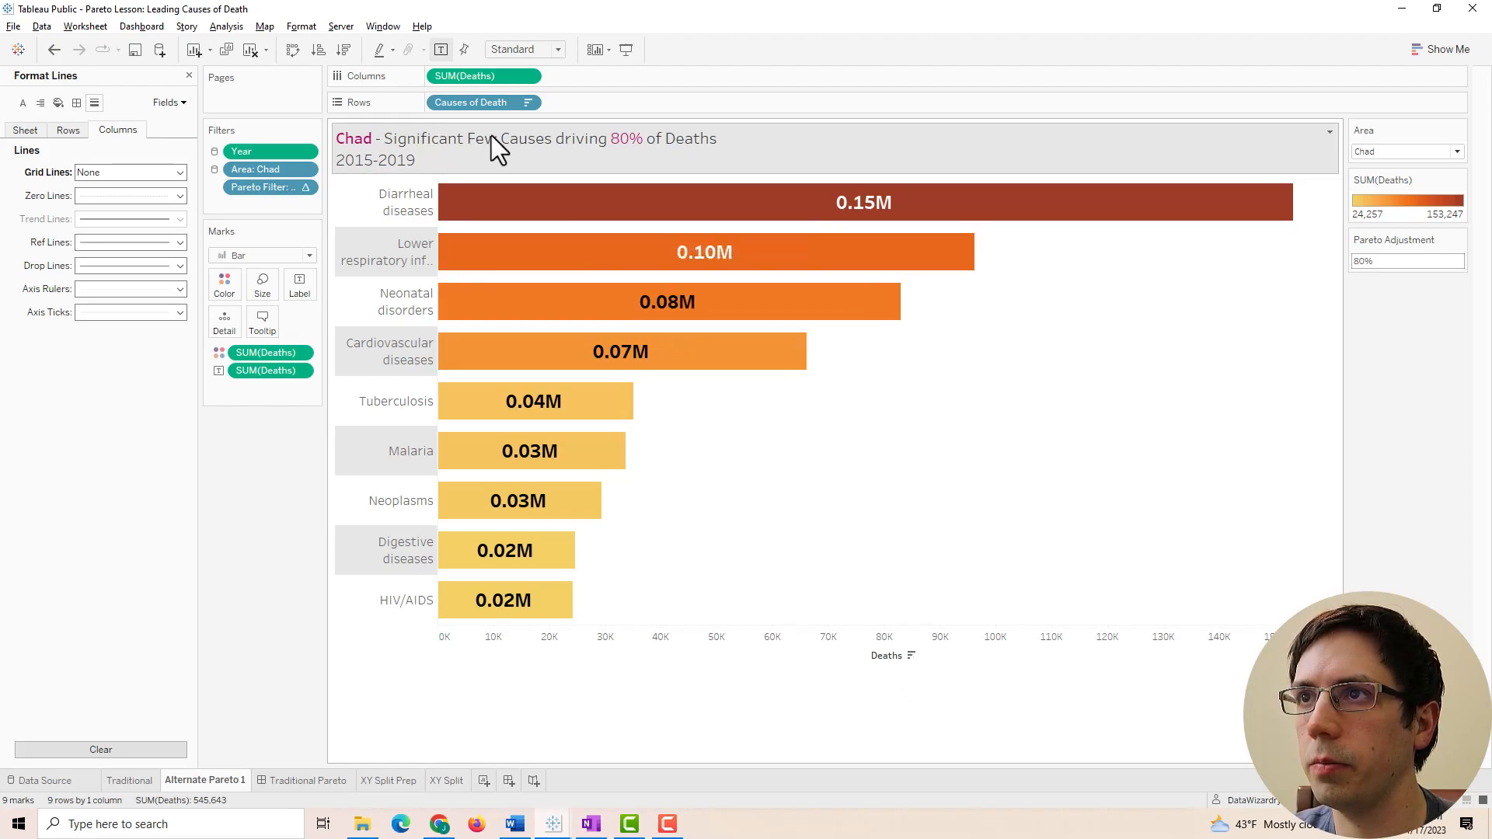
right_click(871, 656)
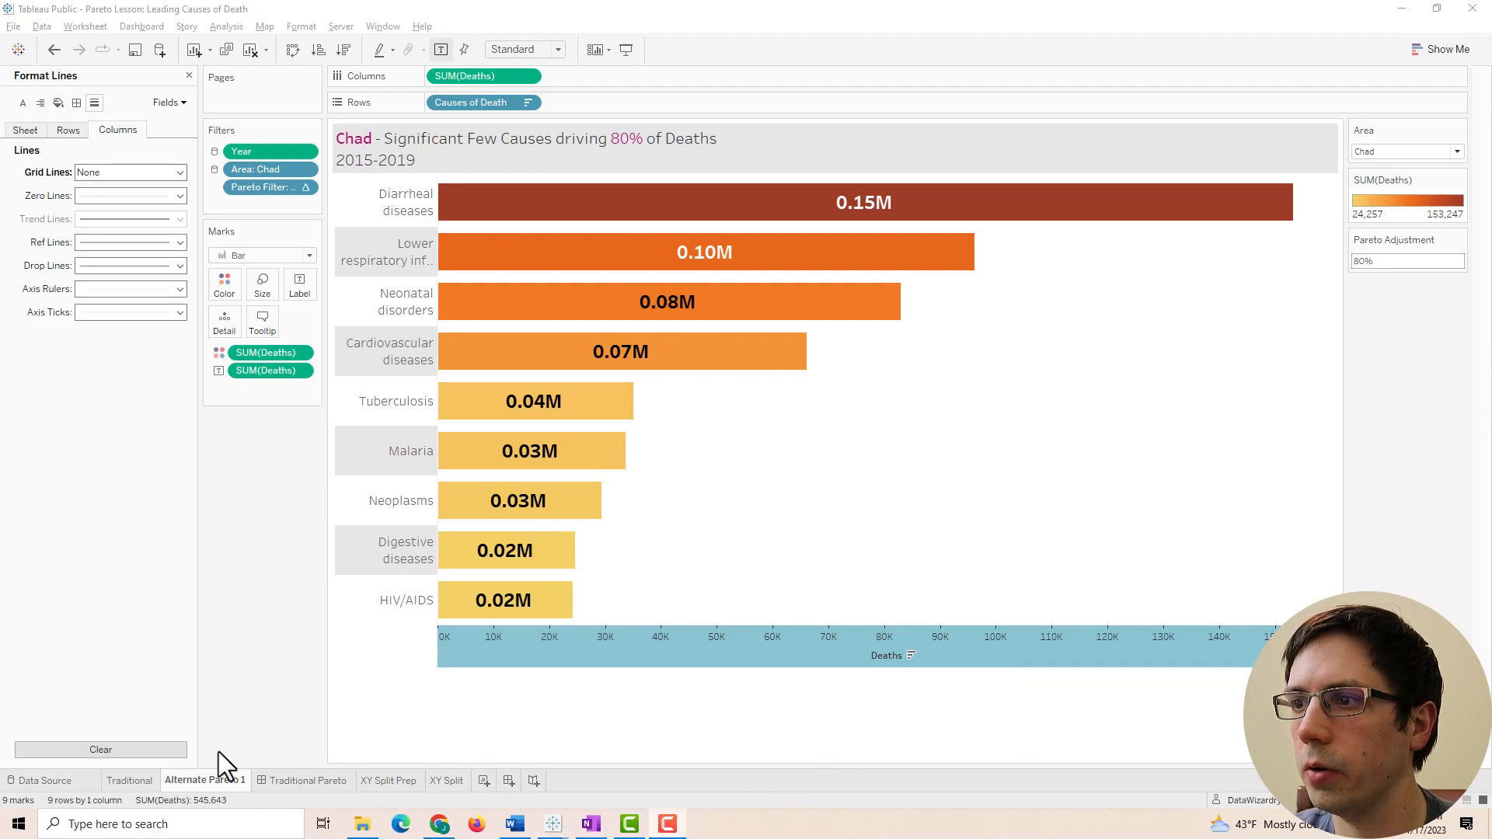
right_click(848, 667)
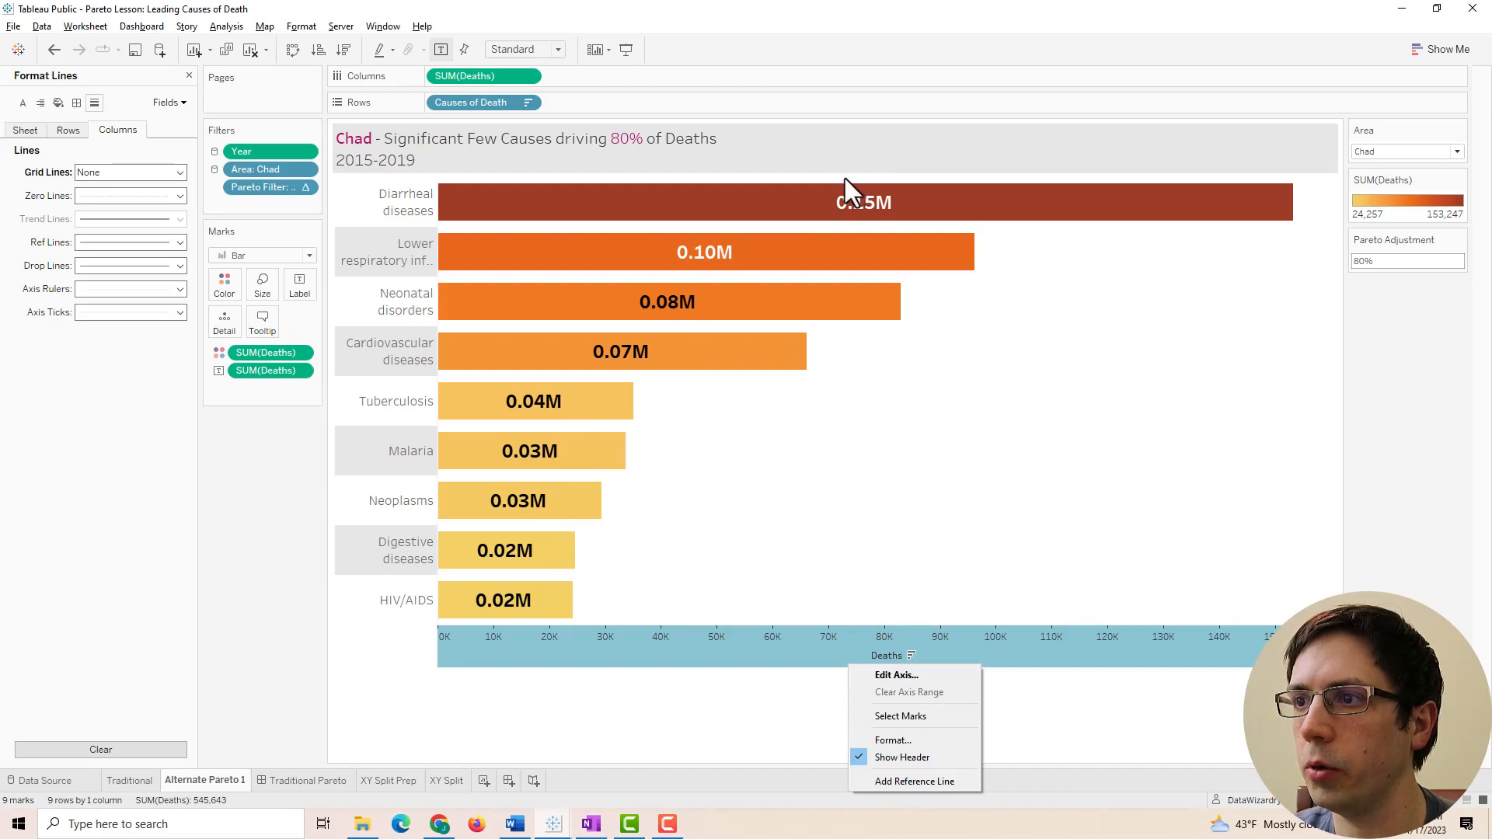
left_click(907, 757)
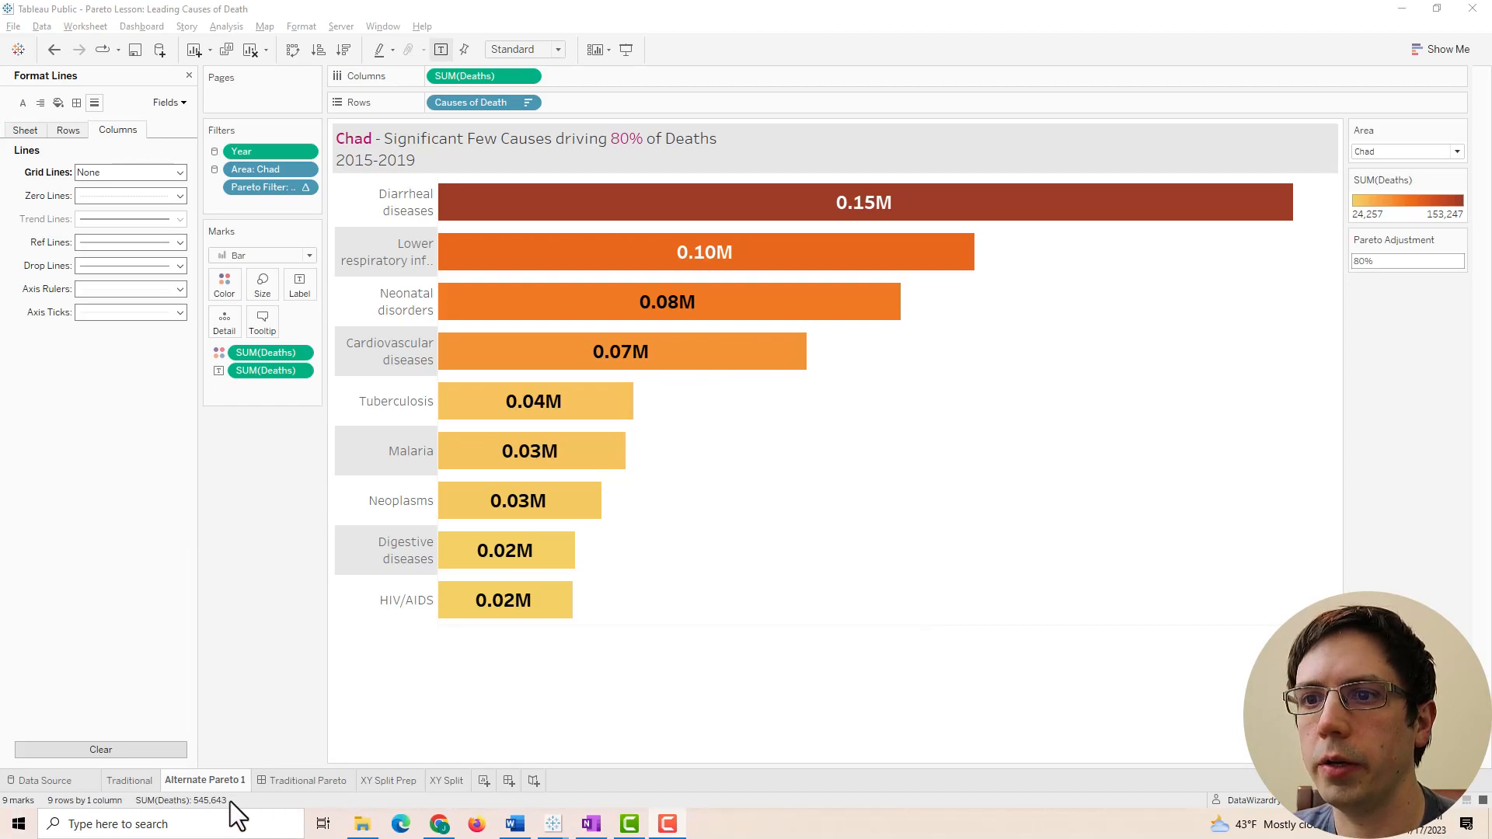
Duplicate the Alternate Pareto 1 worksheet and rename the copy "Alternate Pareto 2".
right_click(222, 780)
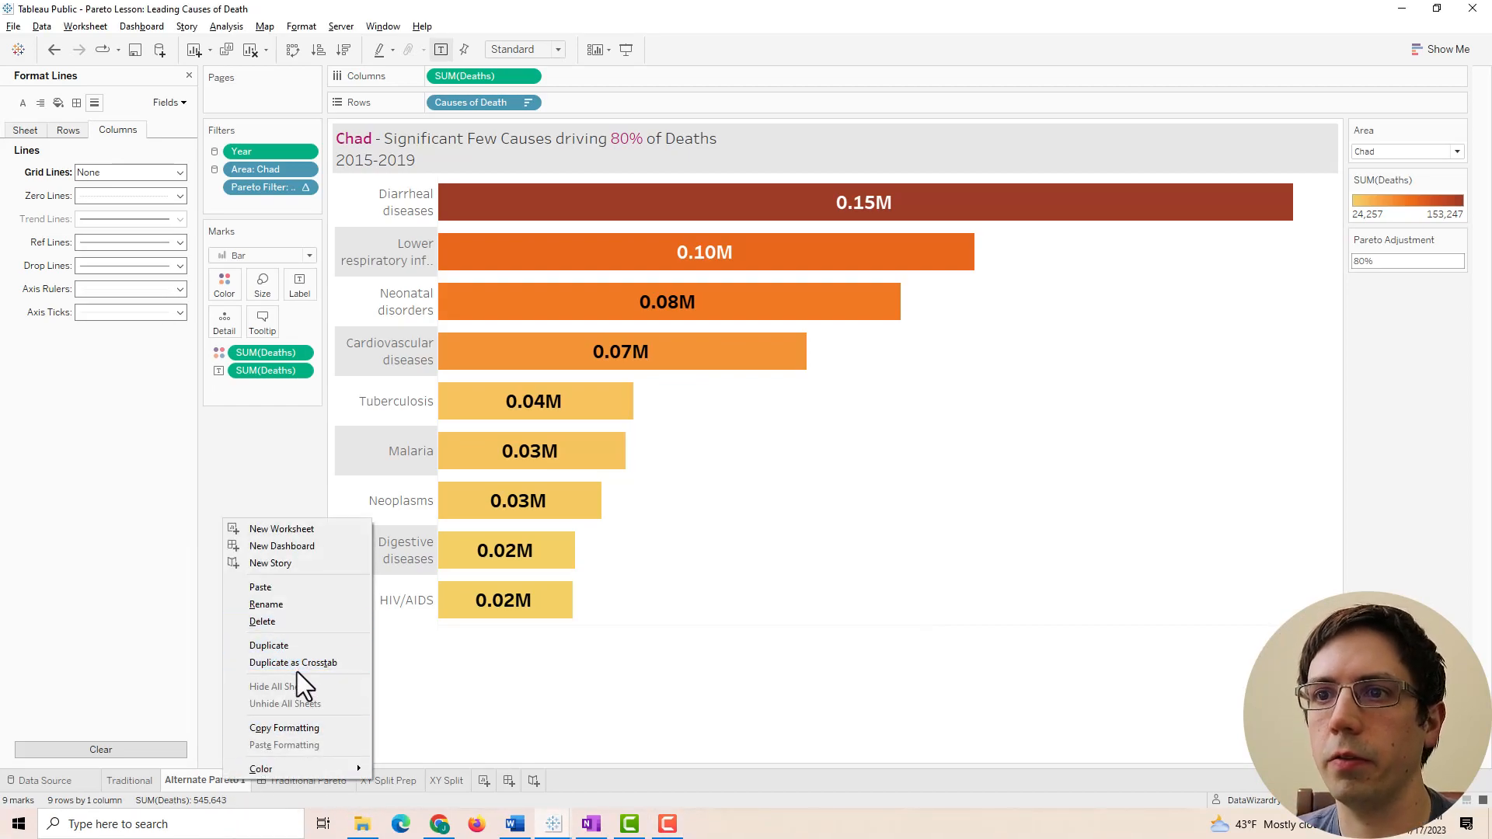
left_click(295, 662)
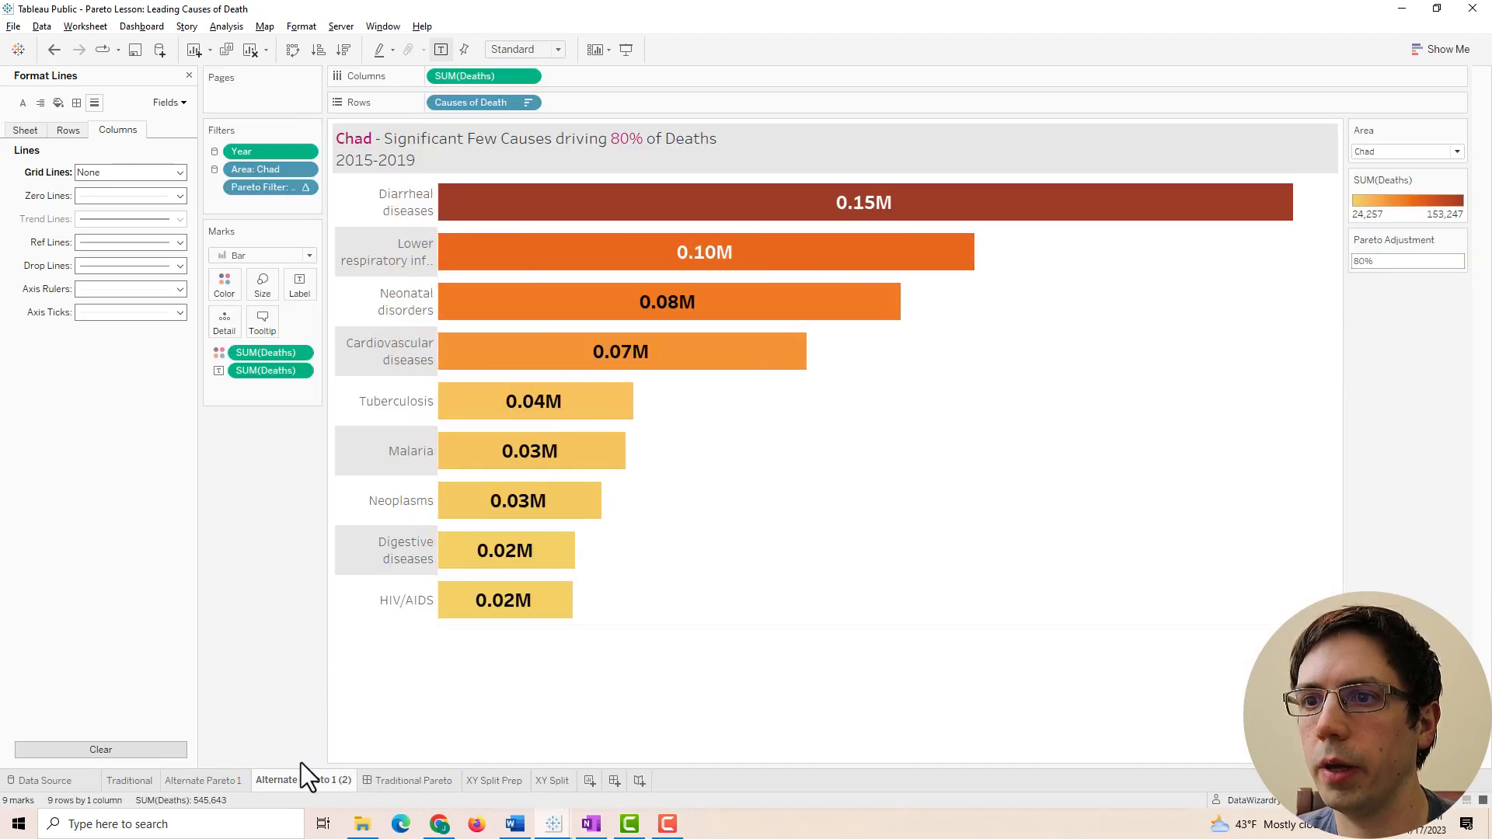
double_click(314, 780)
left_click(326, 780)
key("shift+Home")
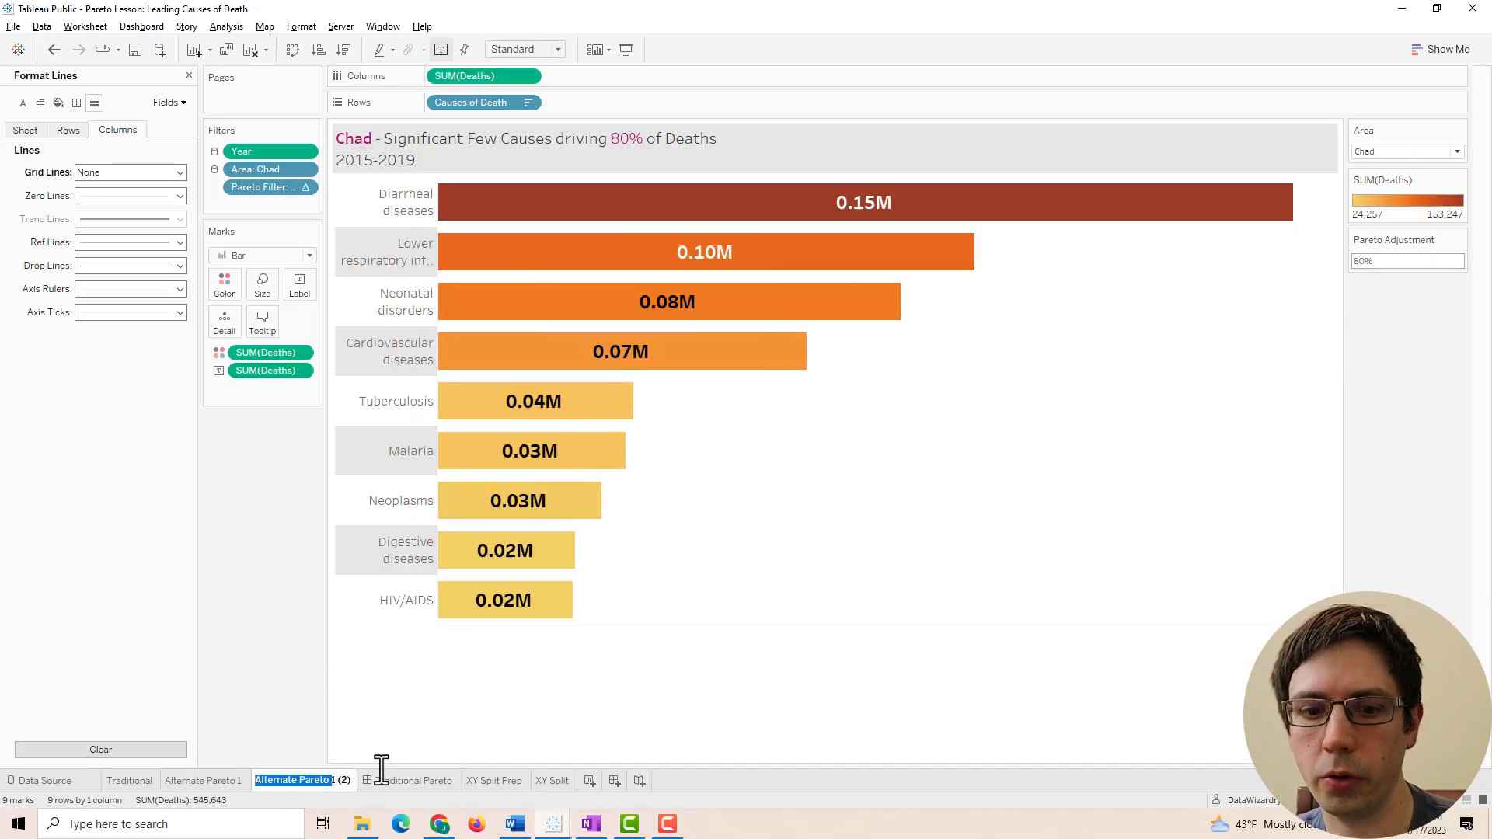
left_click_drag(330, 780, 348, 780)
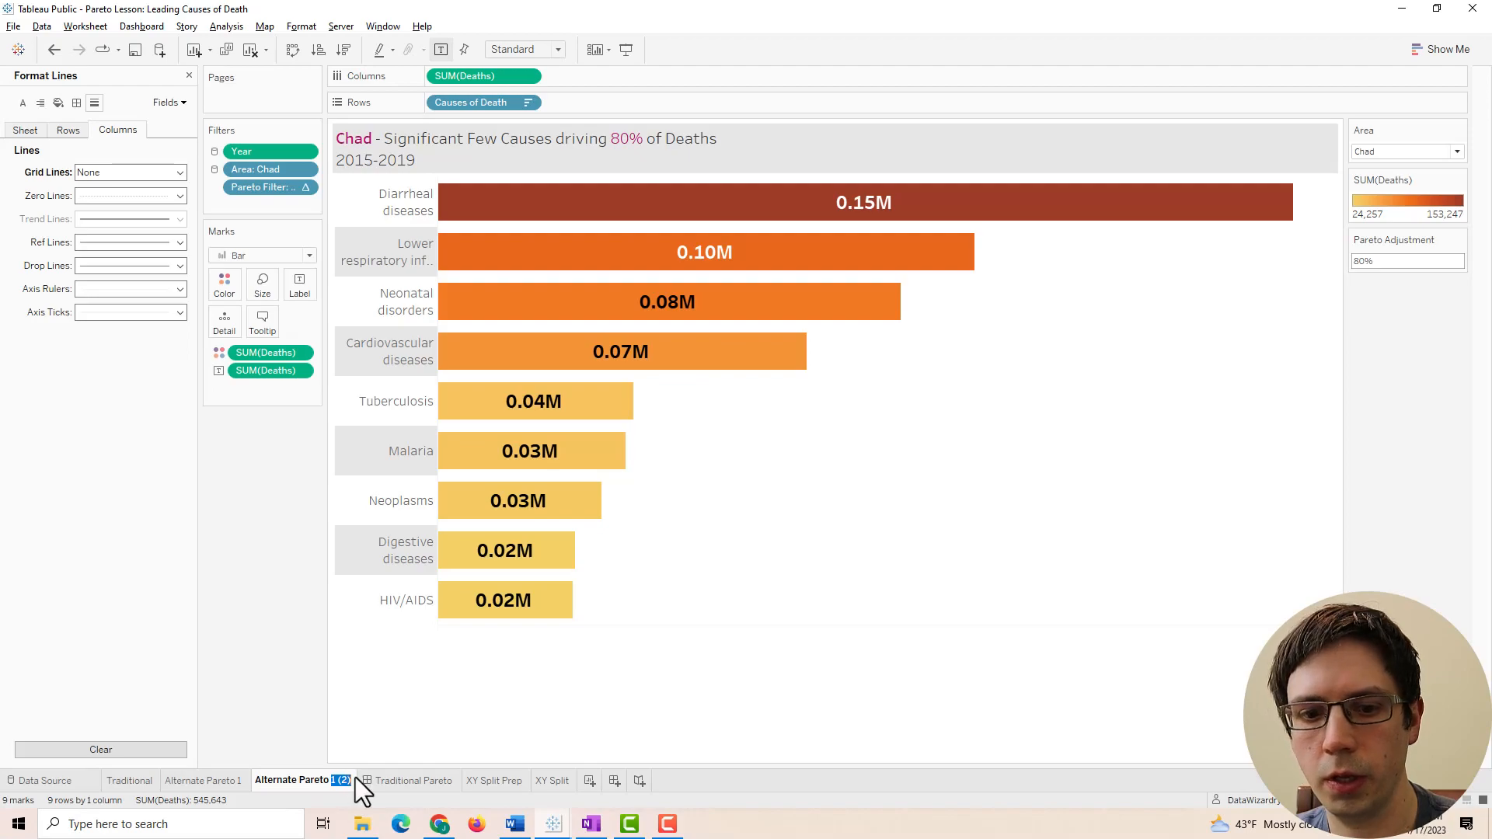
key("Return")
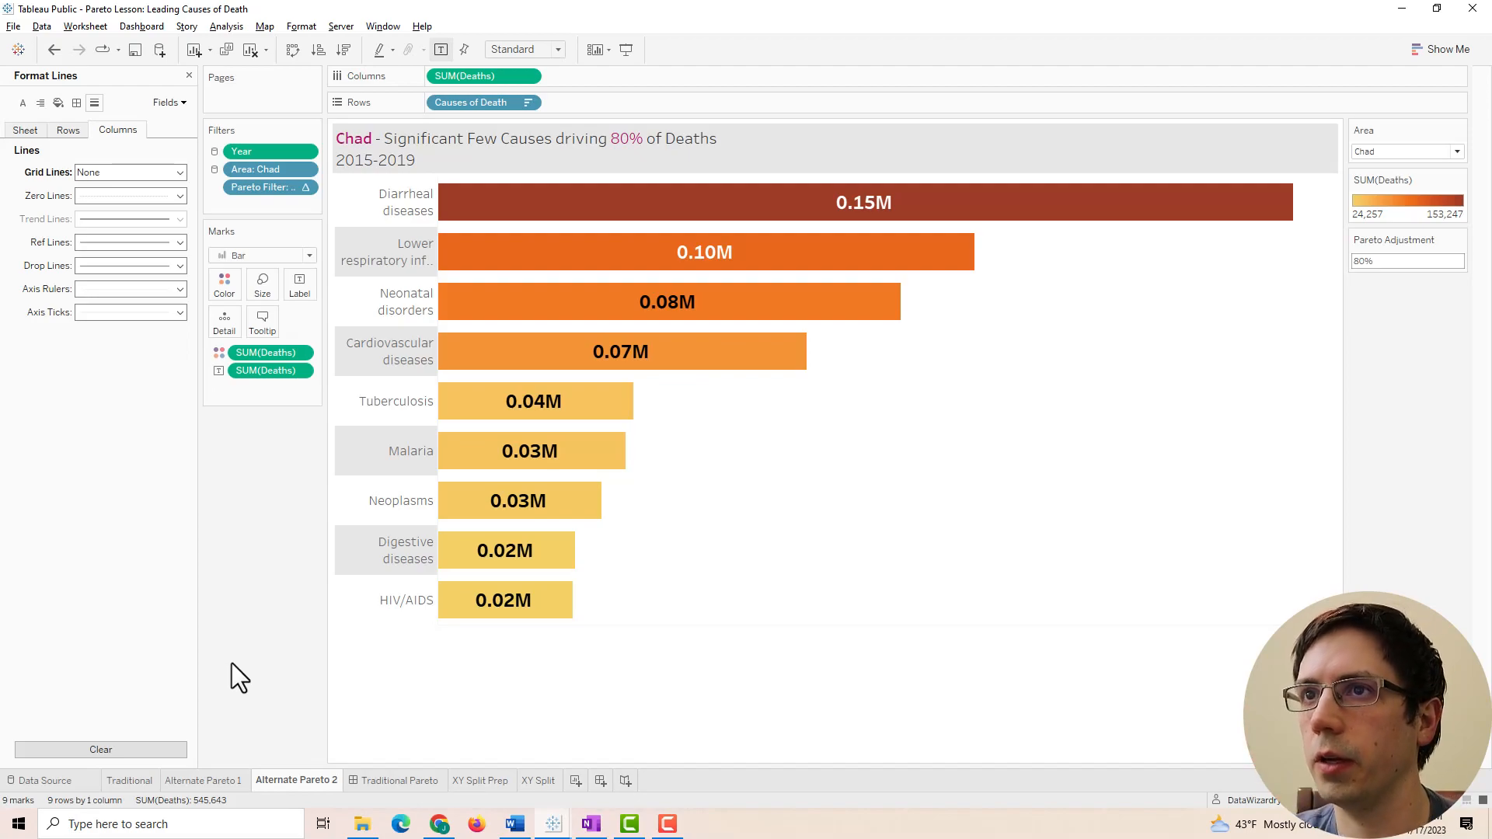
Close the formatting pane and remove SUM(Deaths) from the bars' color encoding, keeping it as their label.
left_click(188, 75)
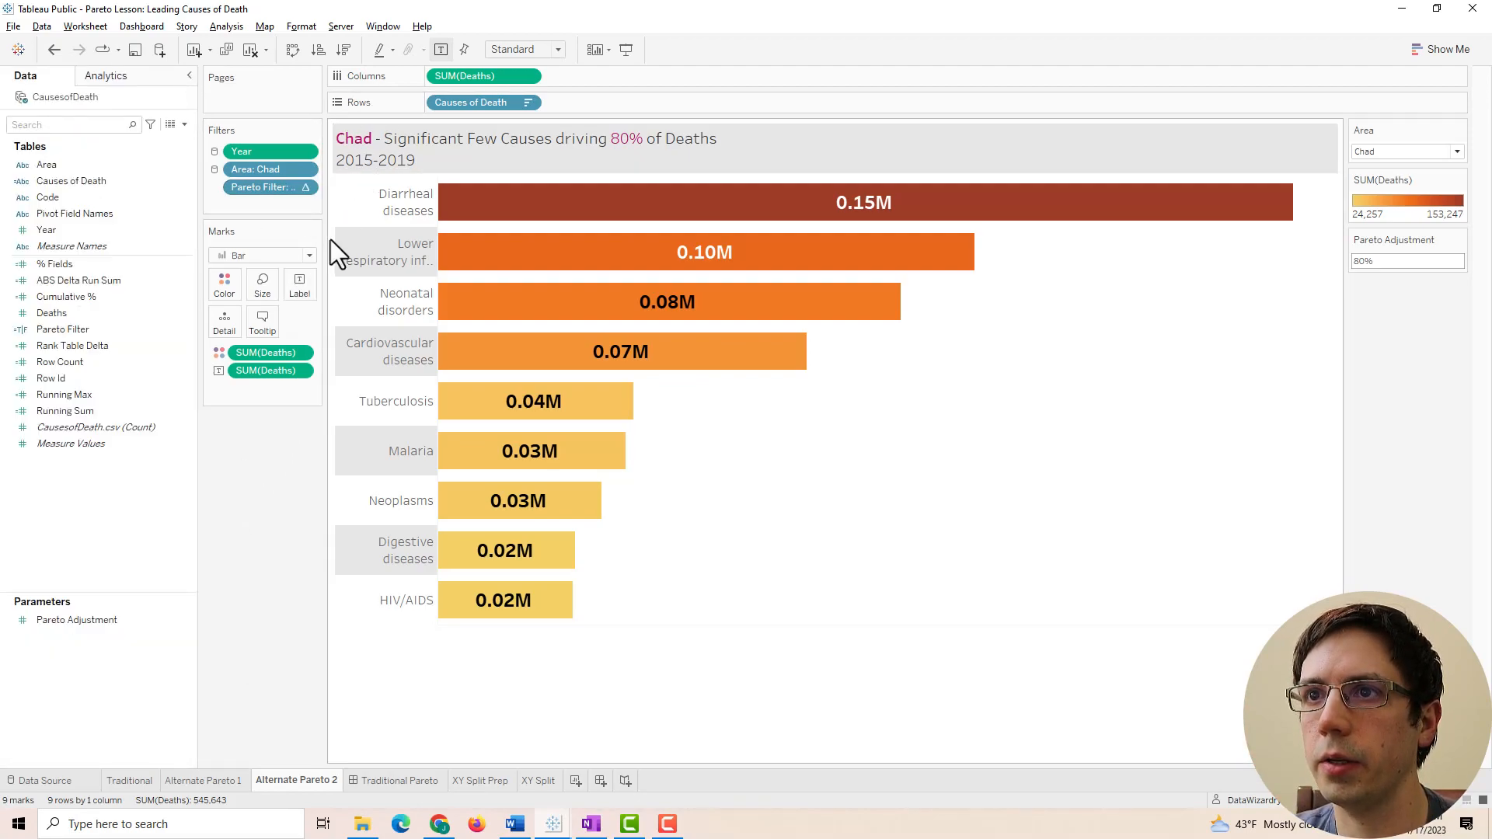
left_click_drag(260, 369, 260, 505)
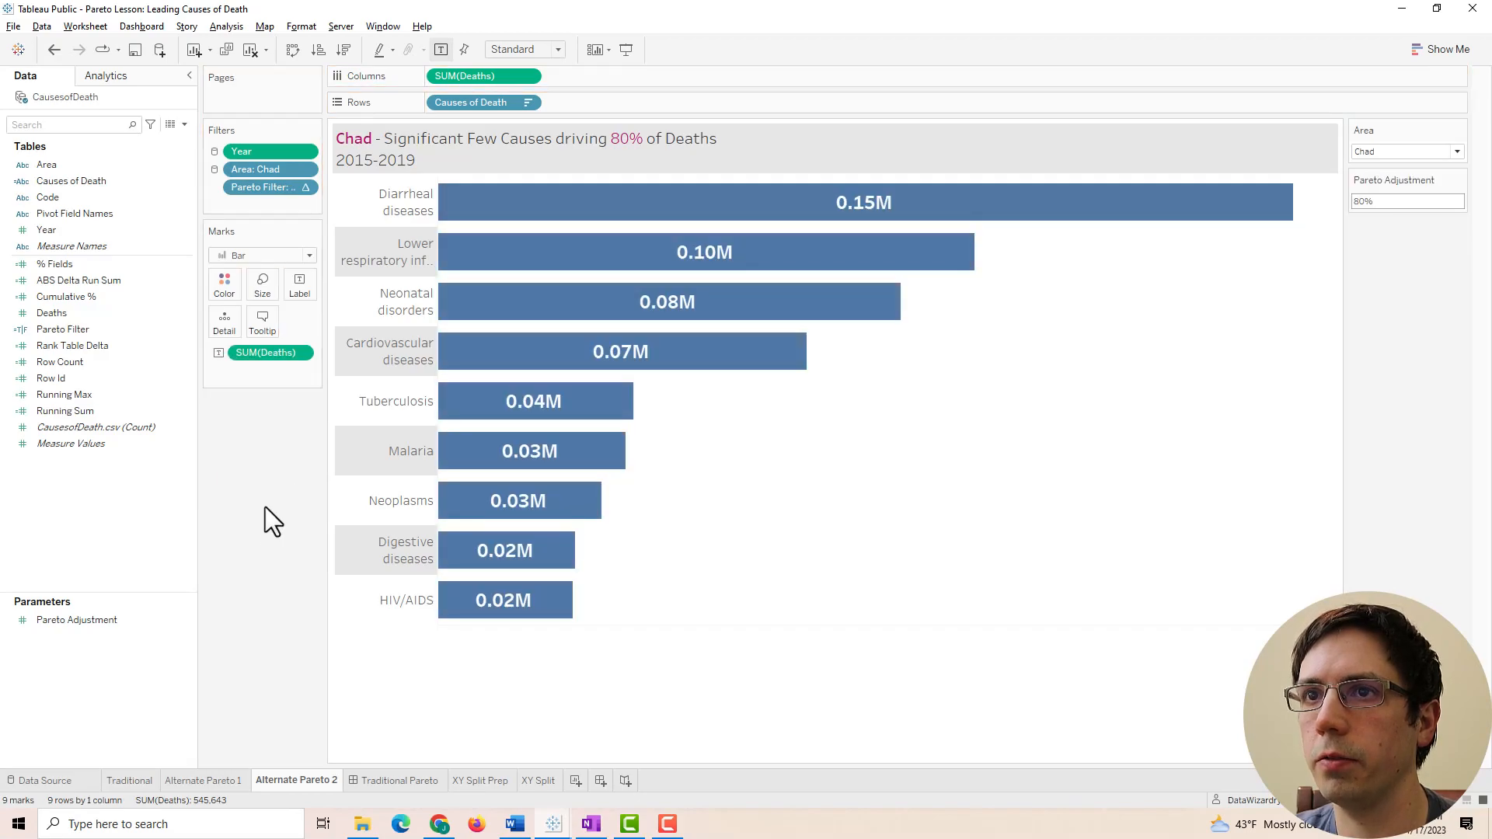
Check the formula of the Pareto Filter calculated field, close it unchanged and duplicate the field.
right_click(81, 334)
left_click(146, 414)
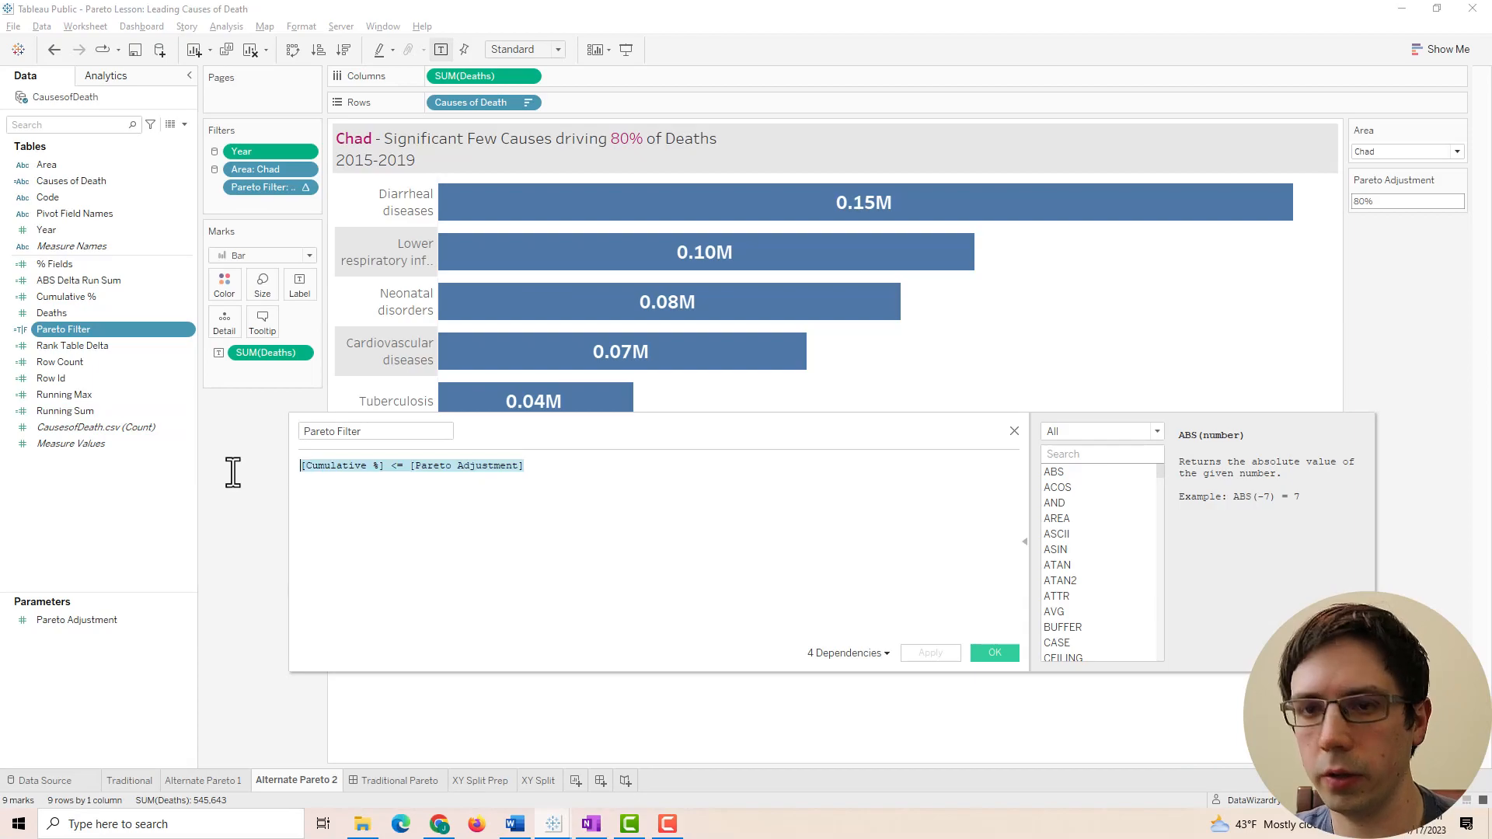
left_click(981, 651)
right_click(73, 323)
left_click(129, 417)
Change the Pareto Filter copy's formula to: If [Cumulative %] <= [Pareto Adjustment] then 1 else 0 end.
right_click(73, 347)
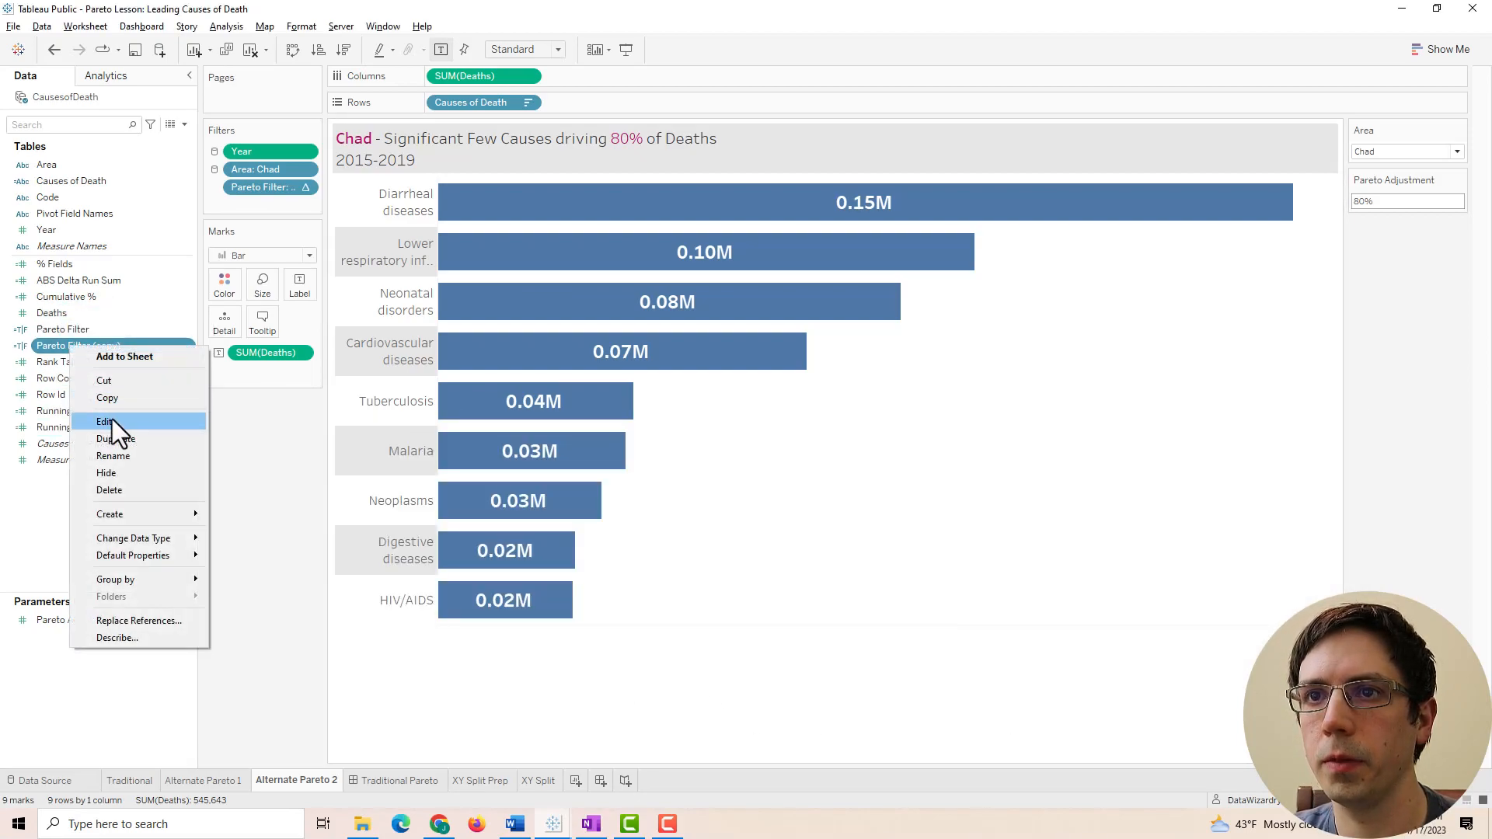
left_click(108, 420)
left_click(307, 465)
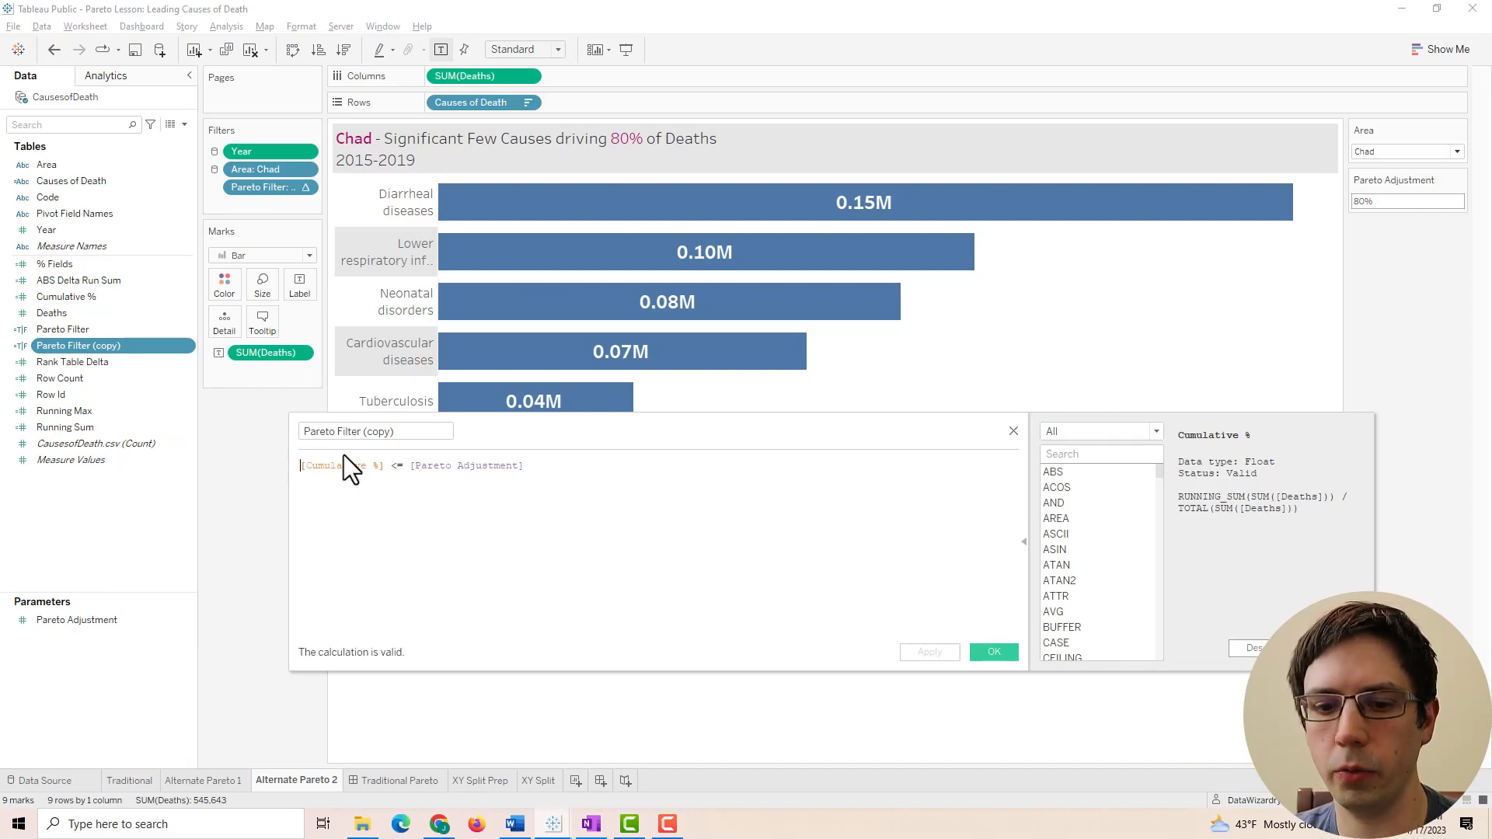
type("If ")
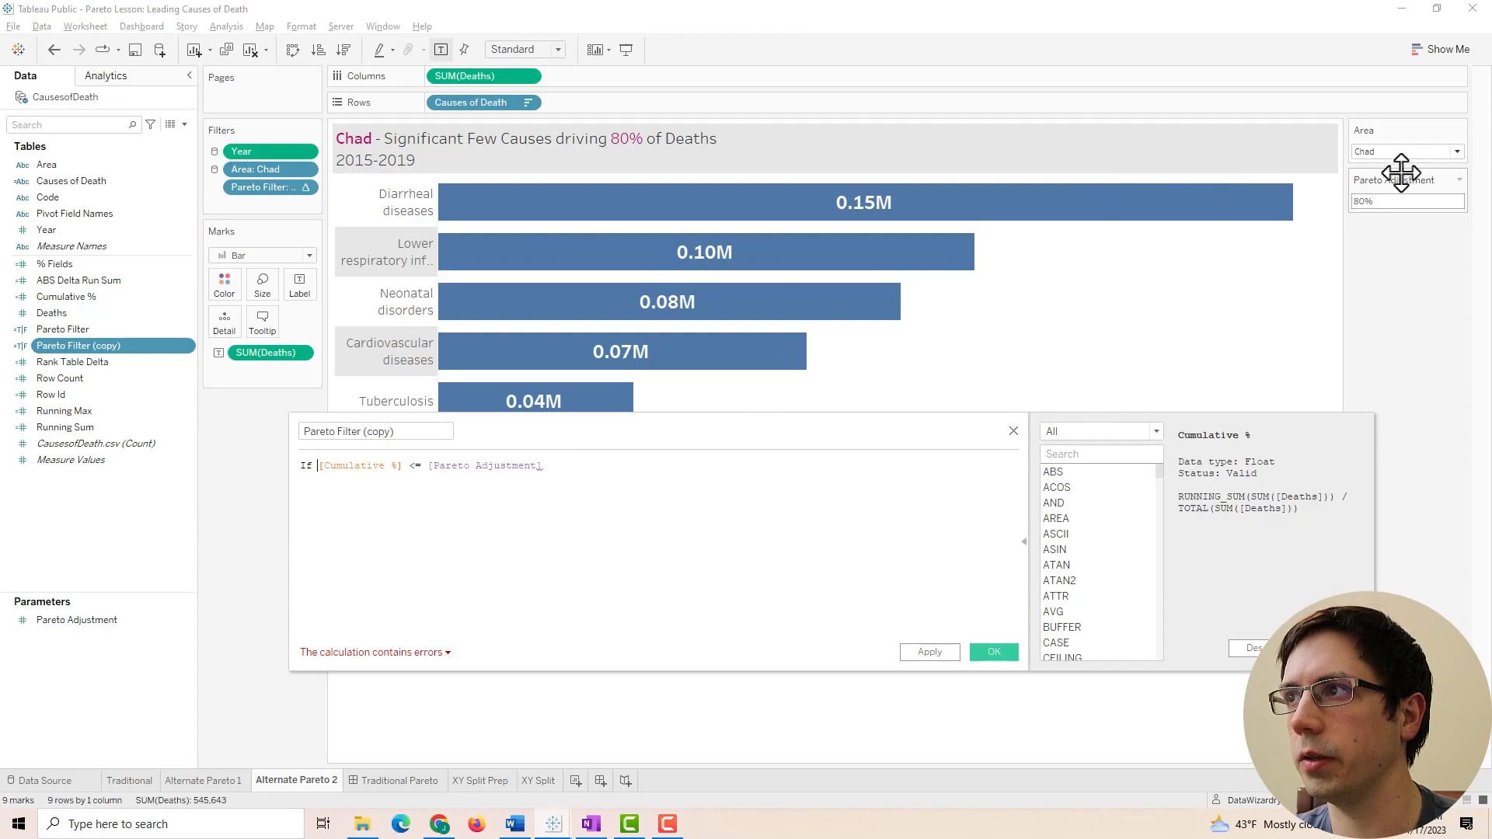
type(" th")
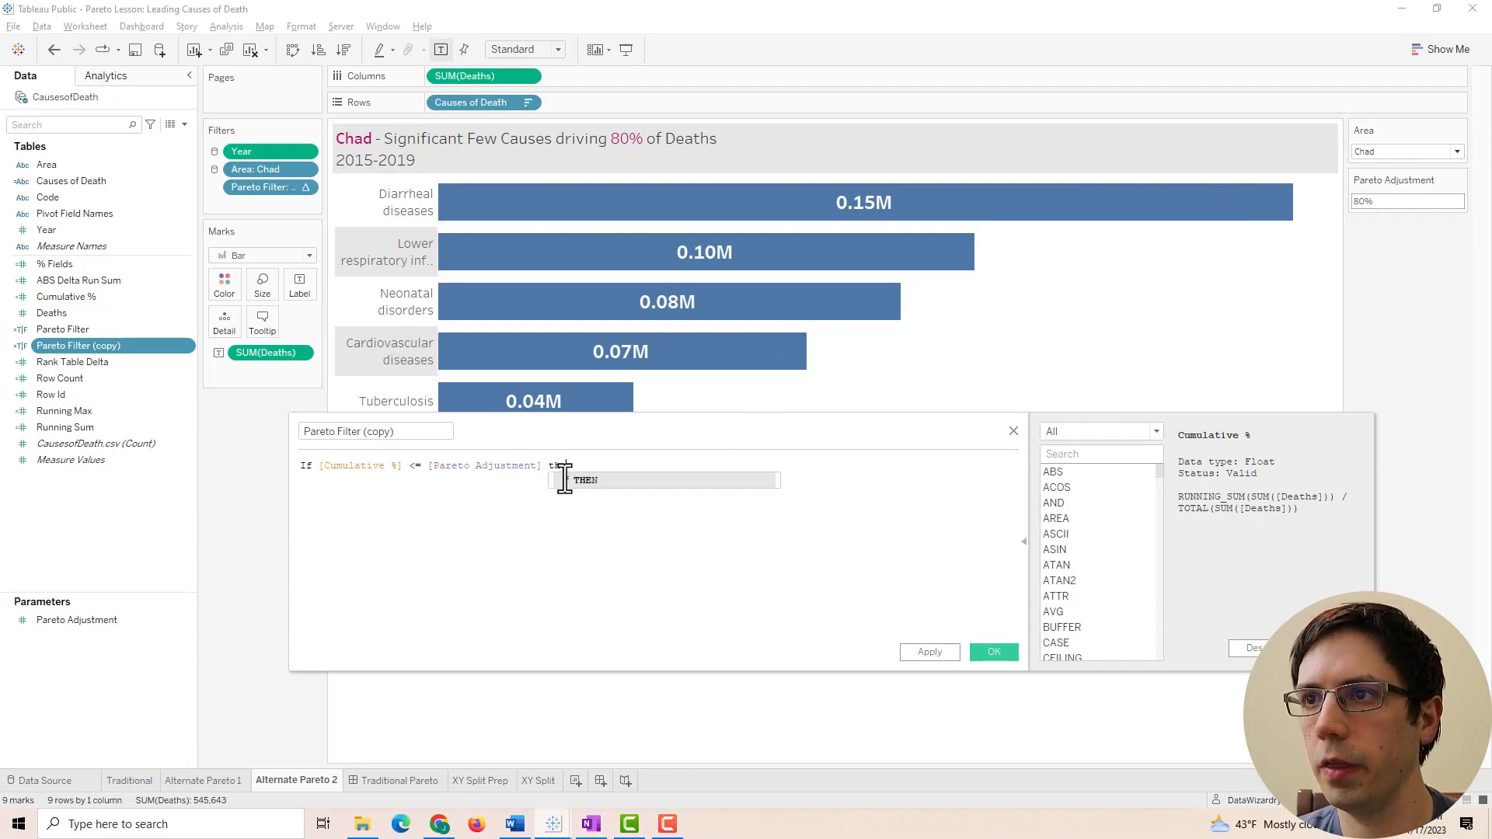
type("en 1 else -")
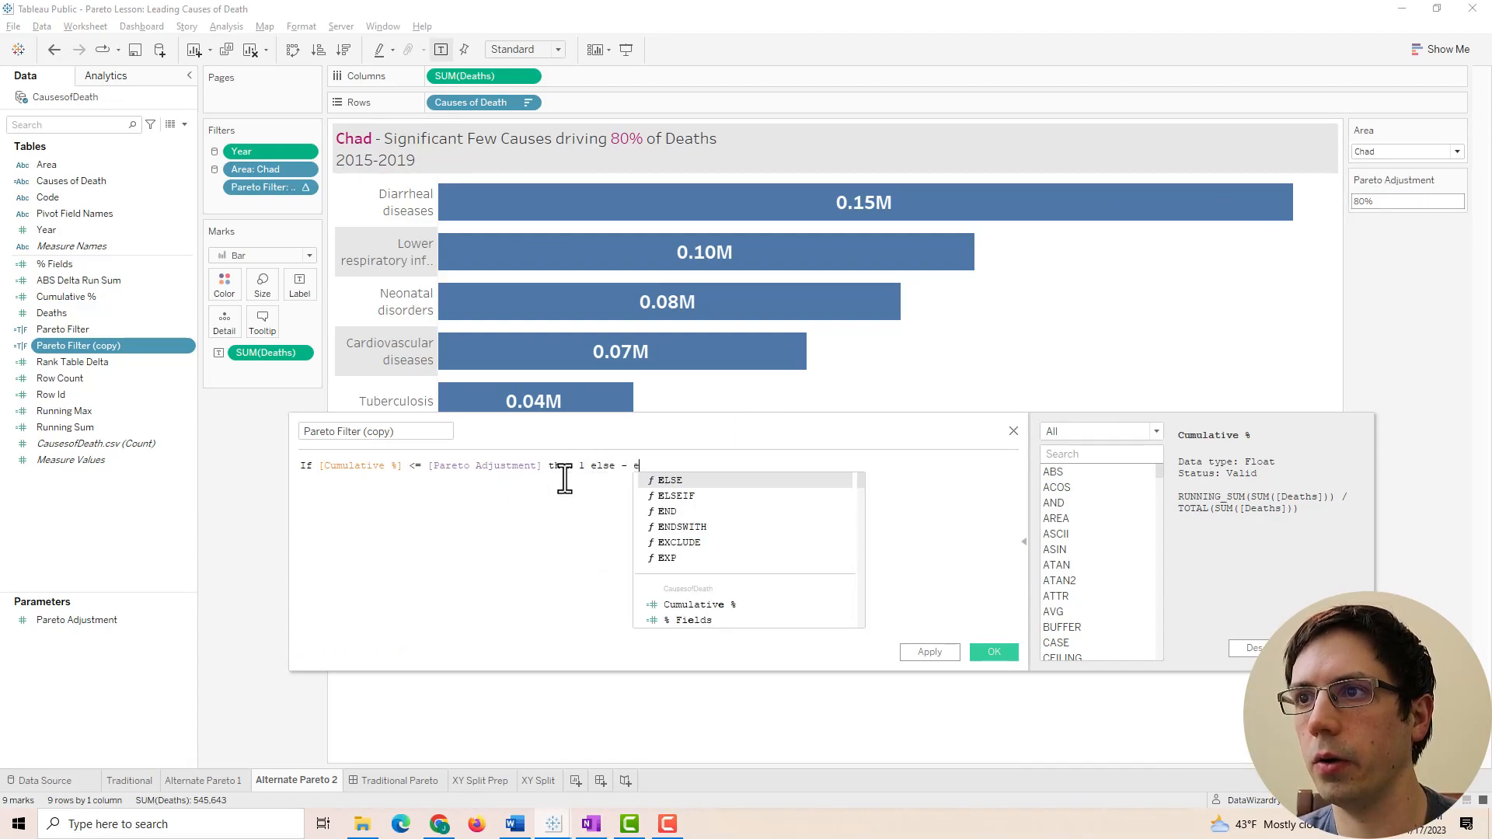
type(" end")
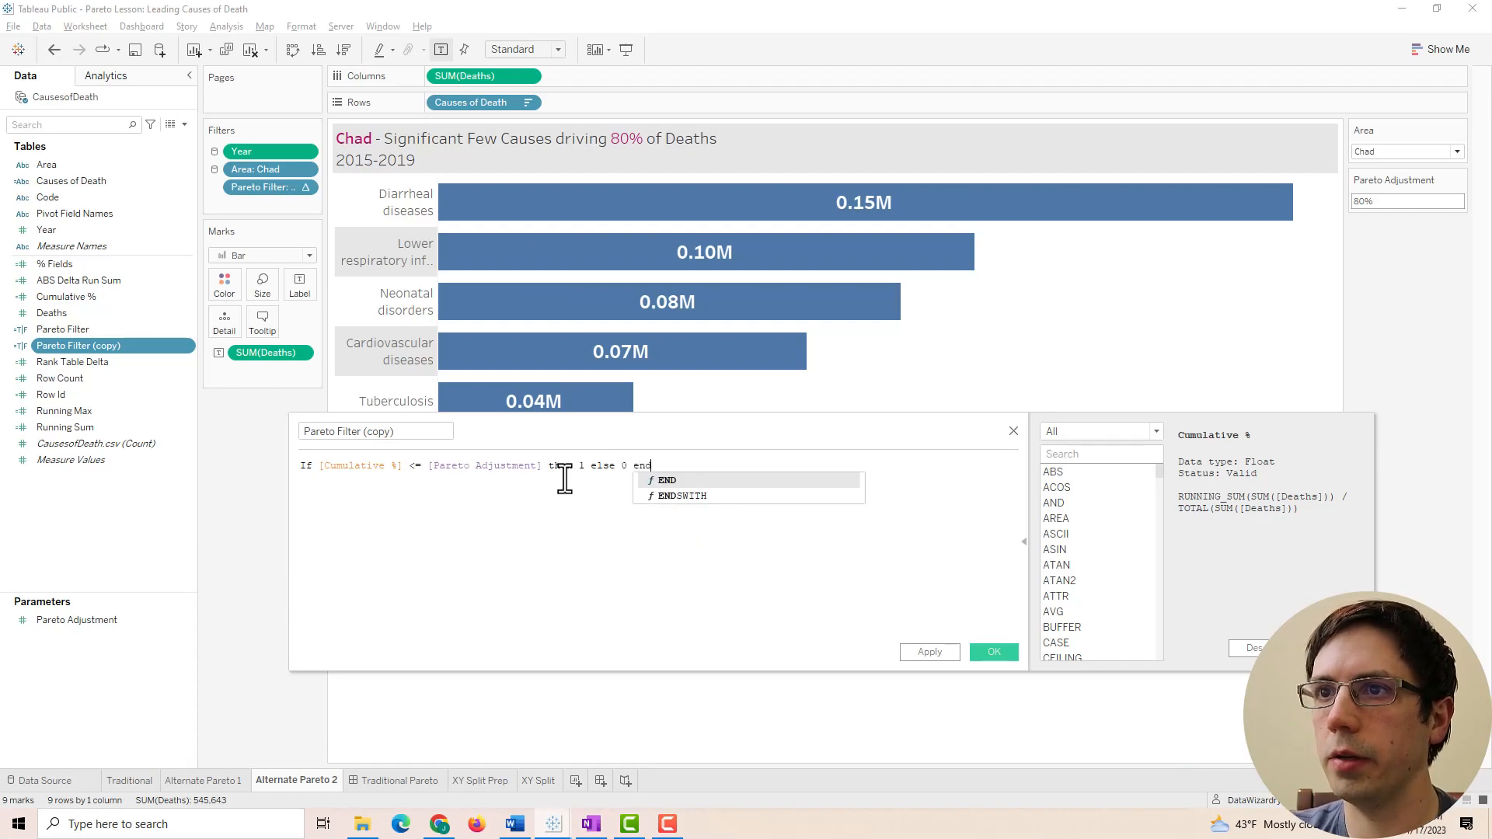
Rename the copied calculated field "Pareto Coloration" and save it.
left_click_drag(336, 432, 502, 430)
type("Coloration")
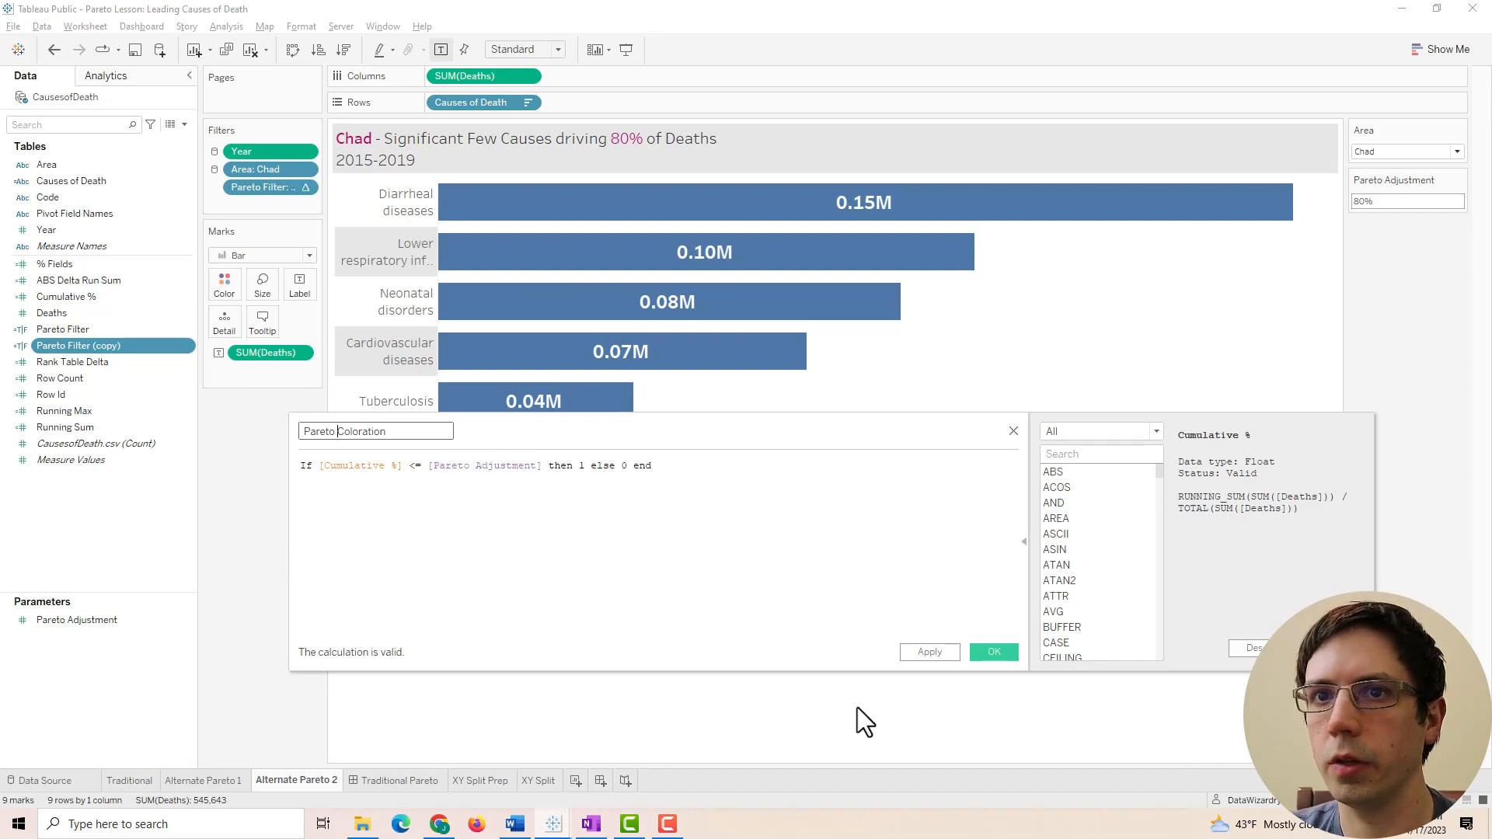
left_click(994, 652)
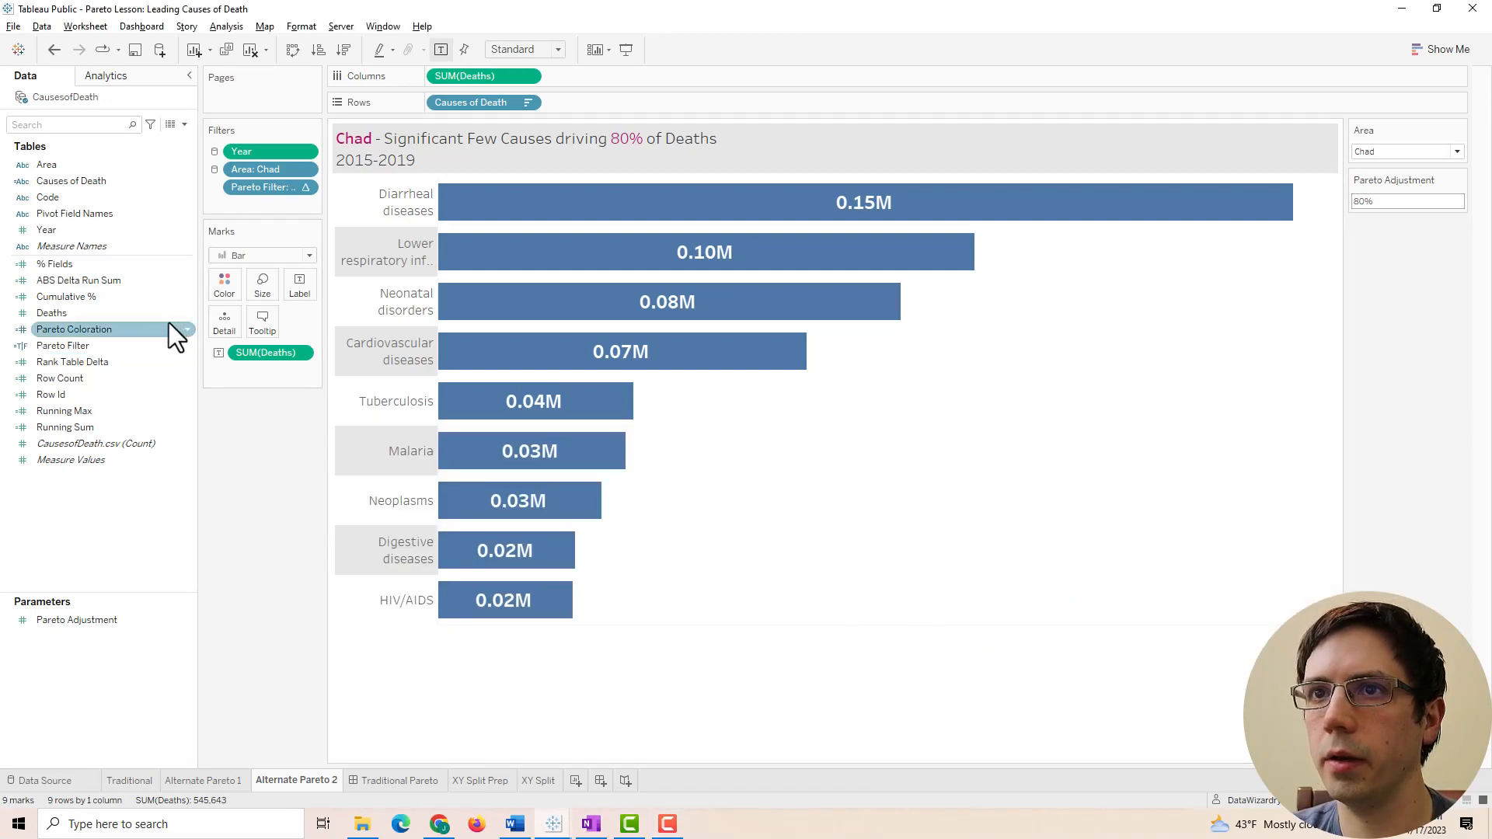
Color the bars by Pareto Coloration and remove Pareto Filter from the worksheet's filters.
left_click_drag(110, 328, 222, 292)
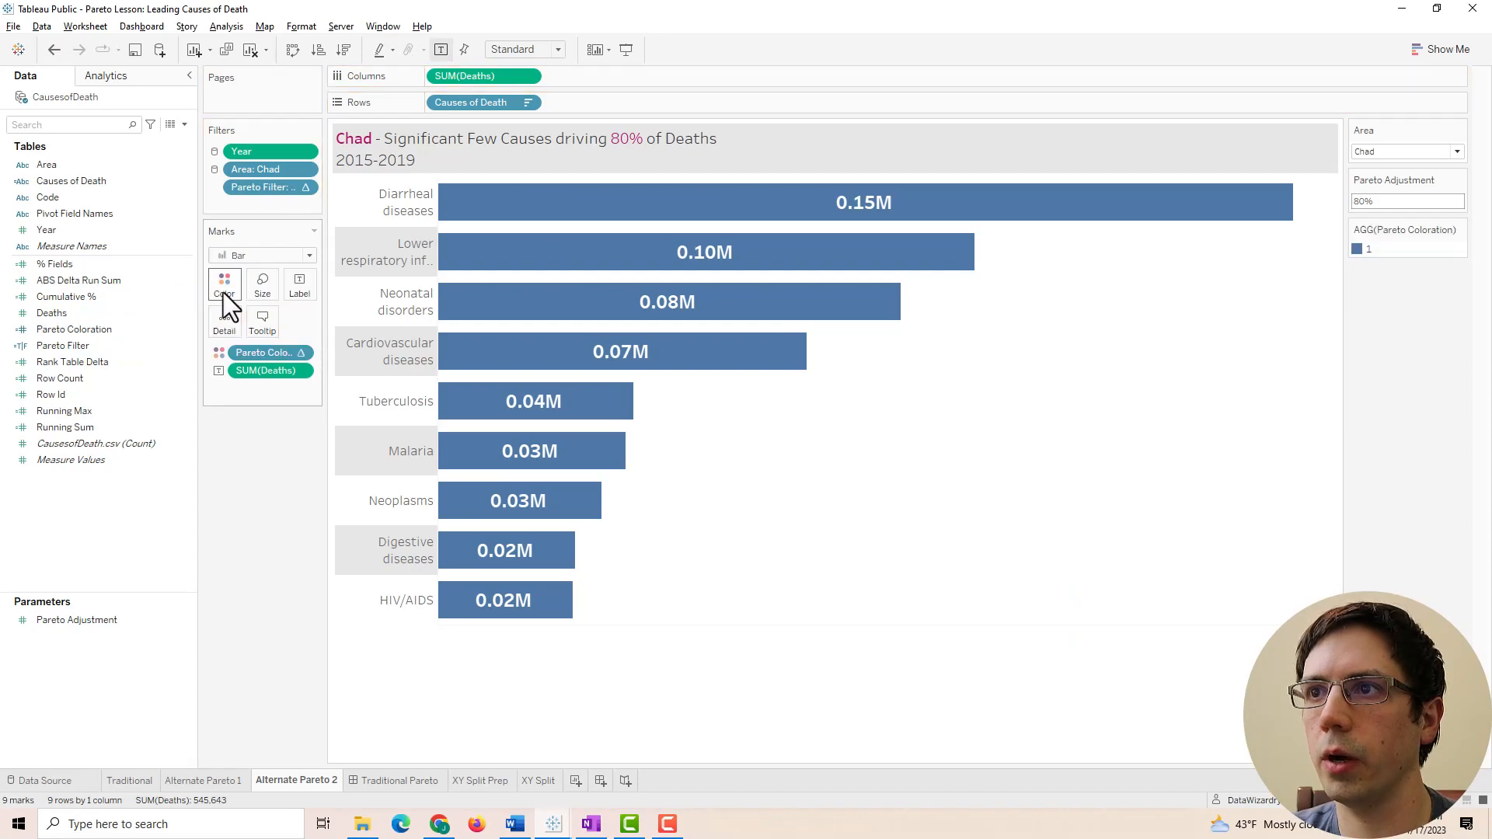
left_click_drag(248, 185, 245, 473)
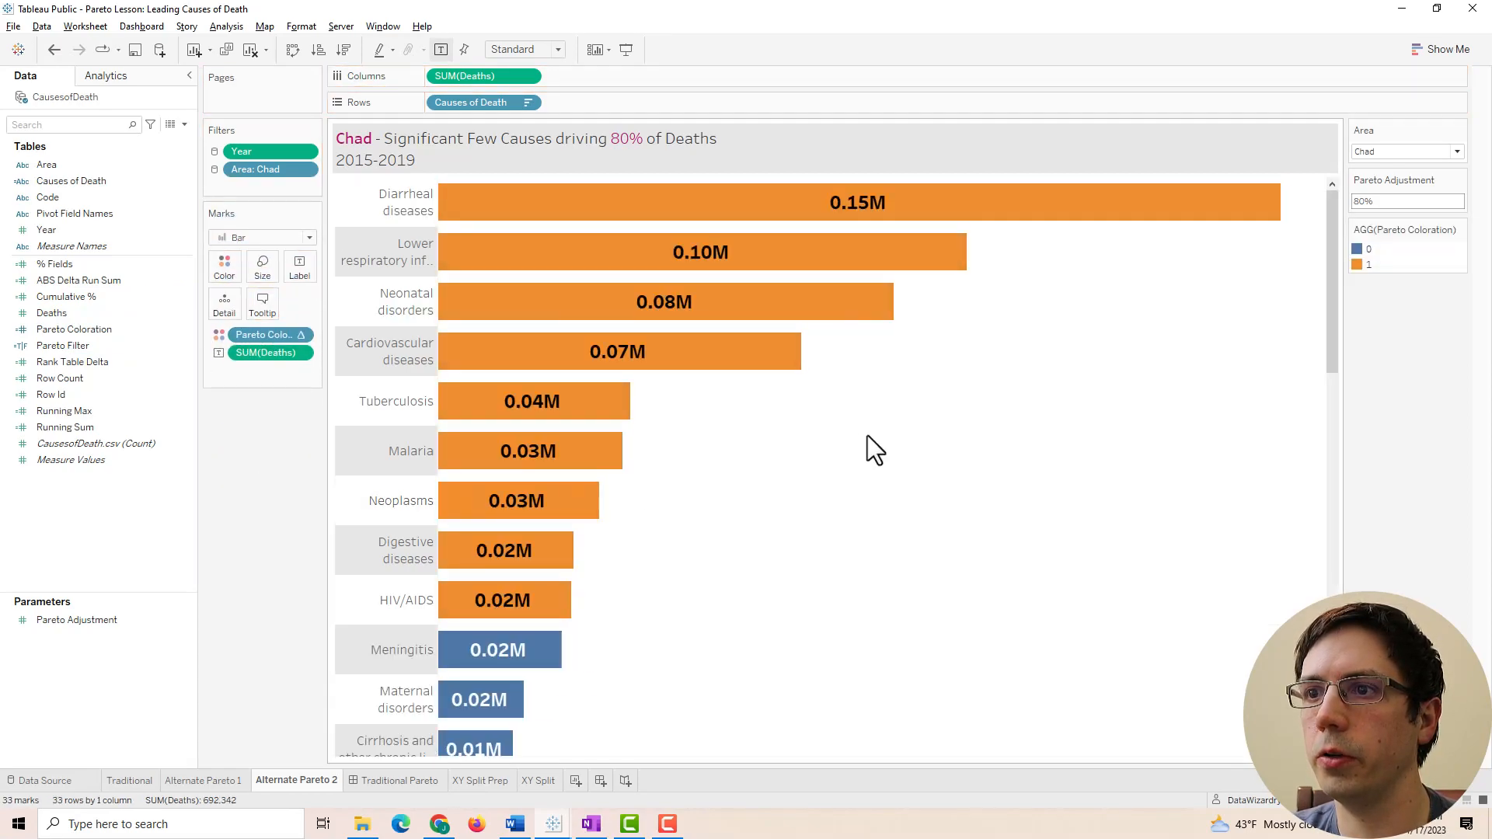
Make the Pareto Coloration color field continuous and apply the Orange-Gold palette to it.
left_click(235, 262)
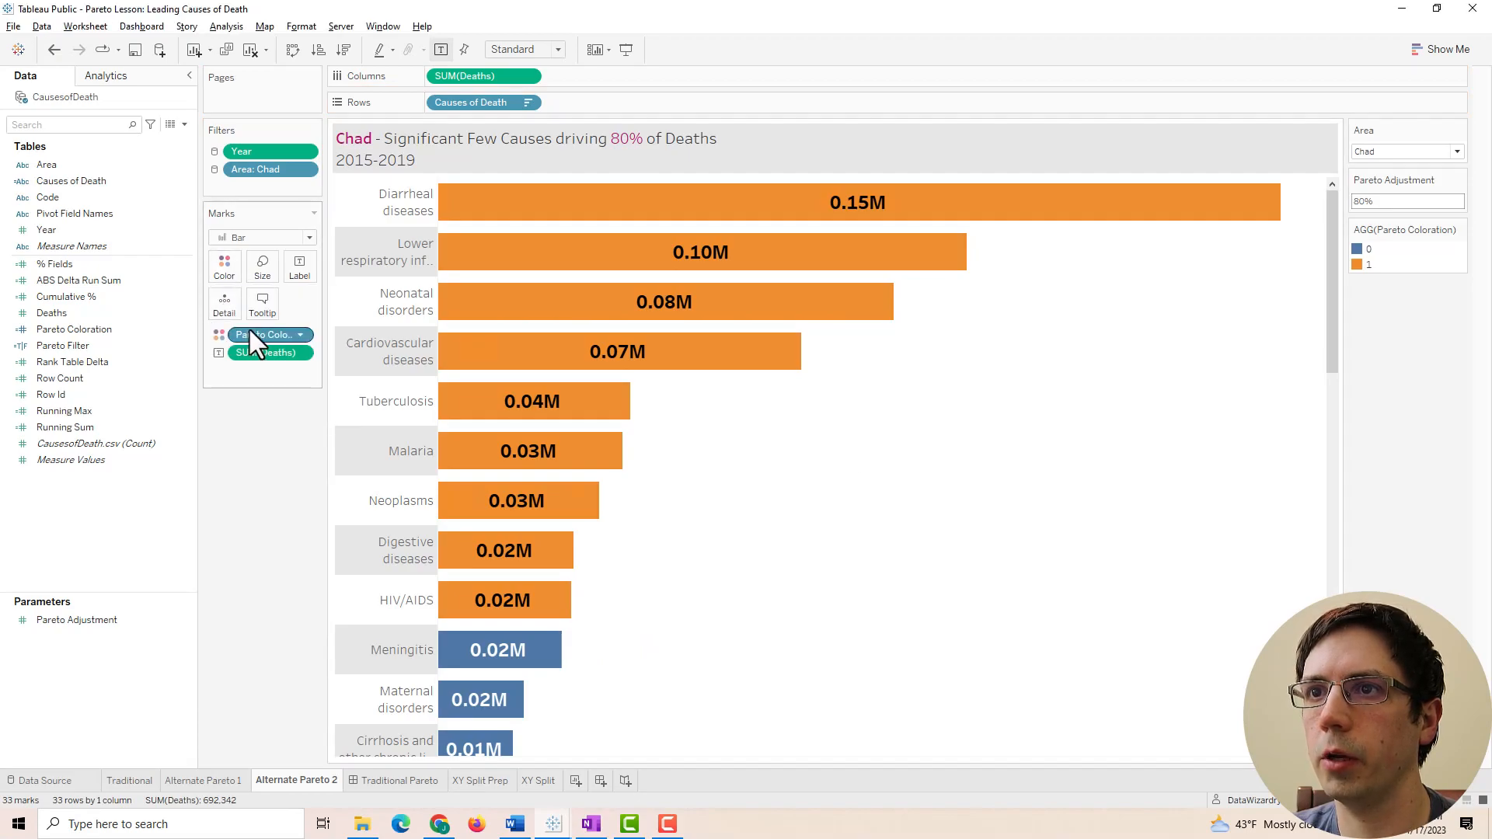
right_click(250, 333)
left_click(264, 480)
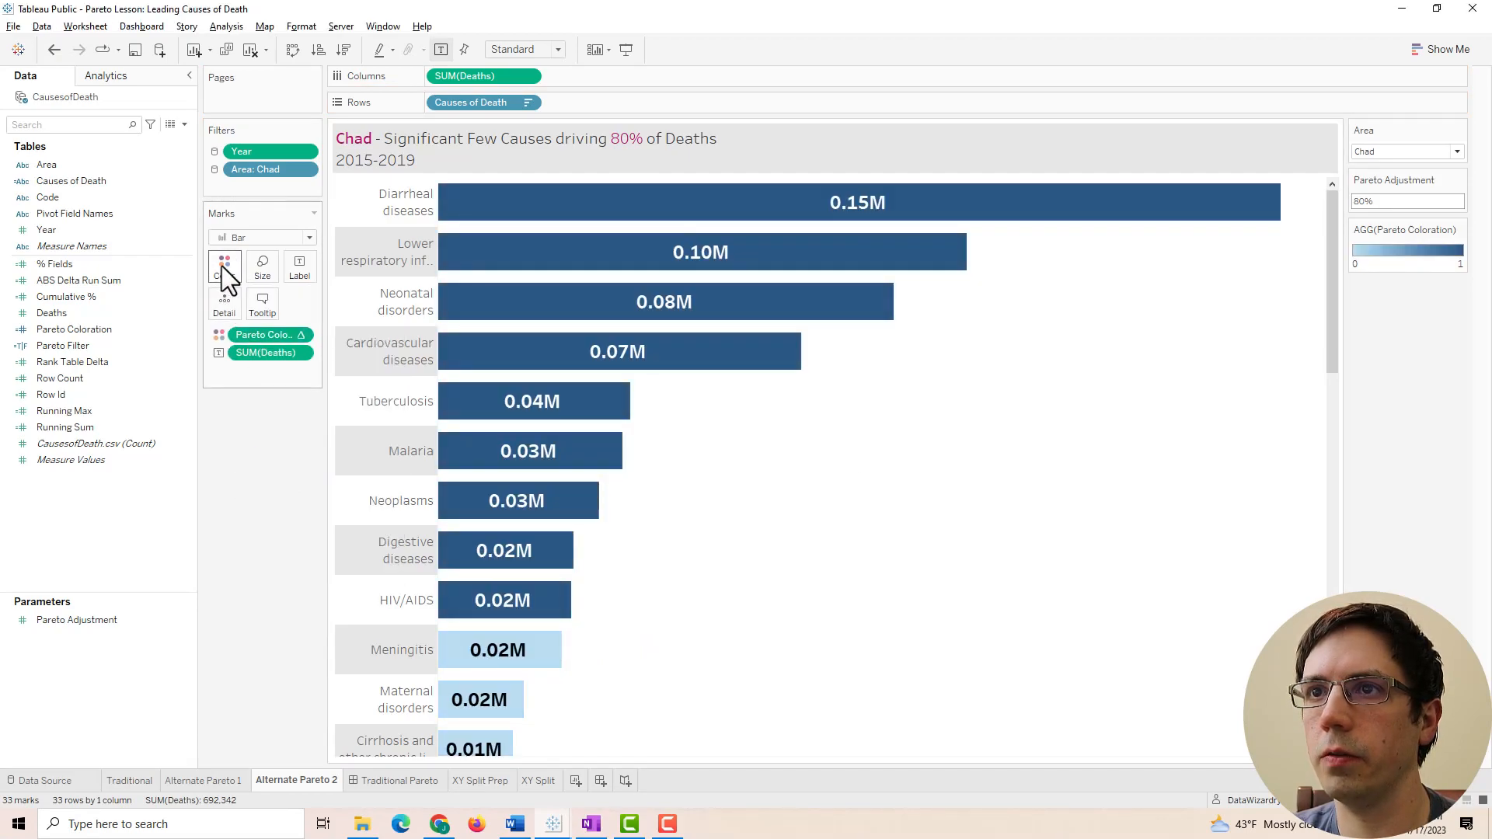
left_click(224, 266)
left_click(231, 319)
left_click(742, 346)
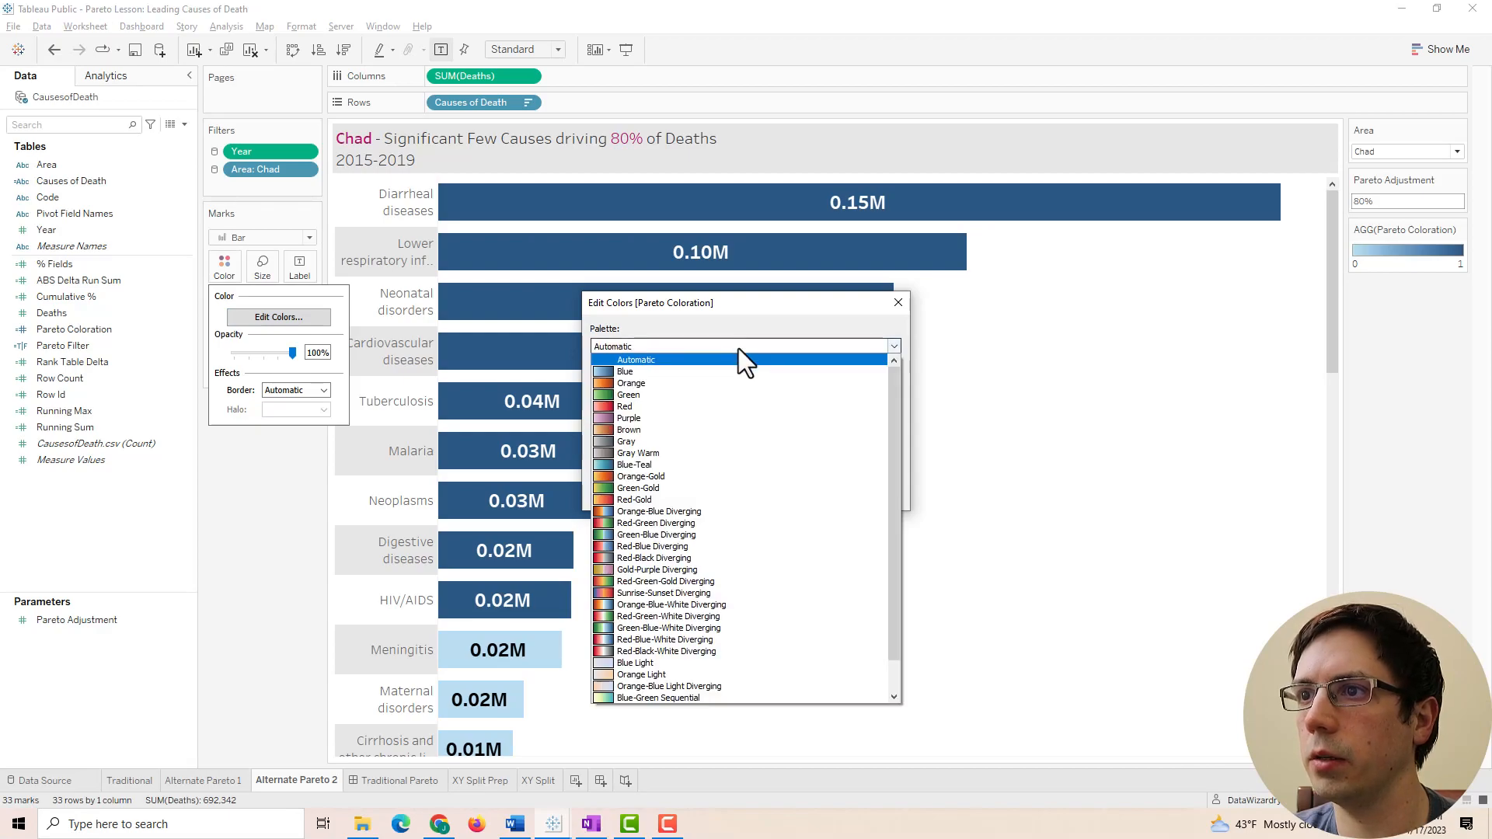
left_click(617, 477)
left_click(869, 501)
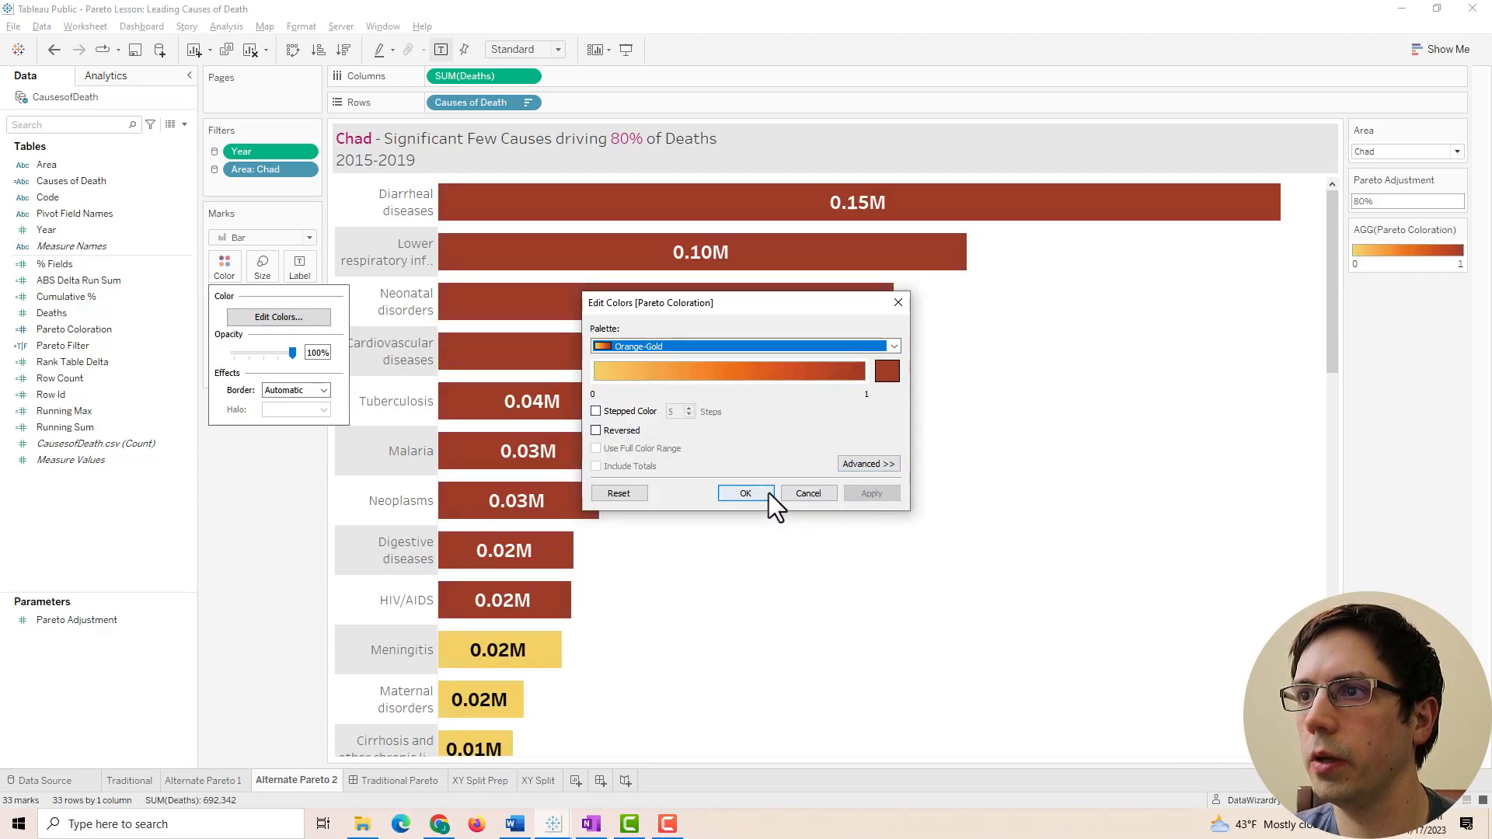
left_click(765, 497)
Duplicate the Traditional Pareto dashboard and remove the Traditional chart from the copy.
left_click(416, 782)
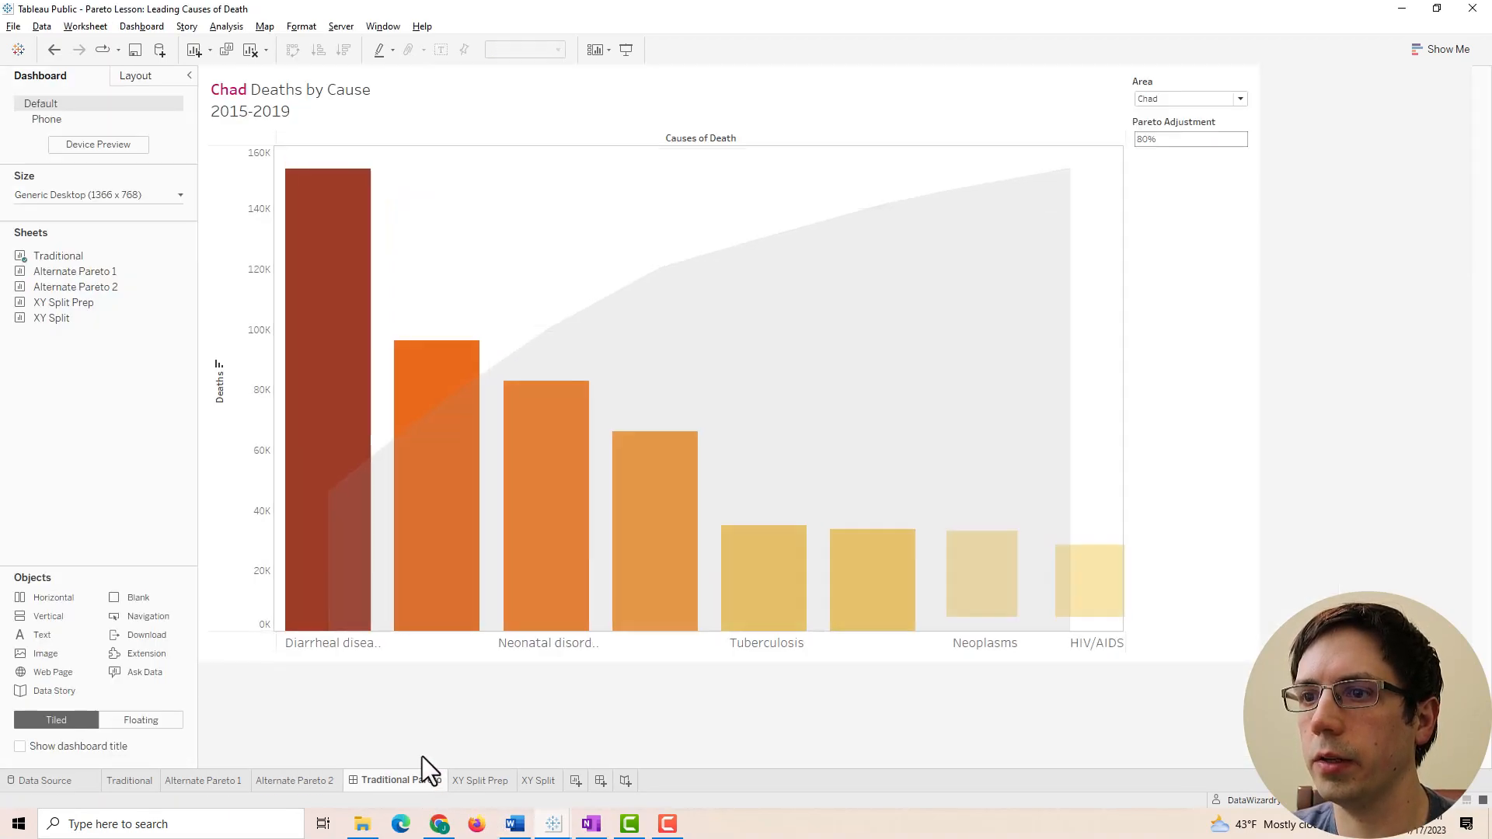
right_click(412, 778)
left_click(458, 643)
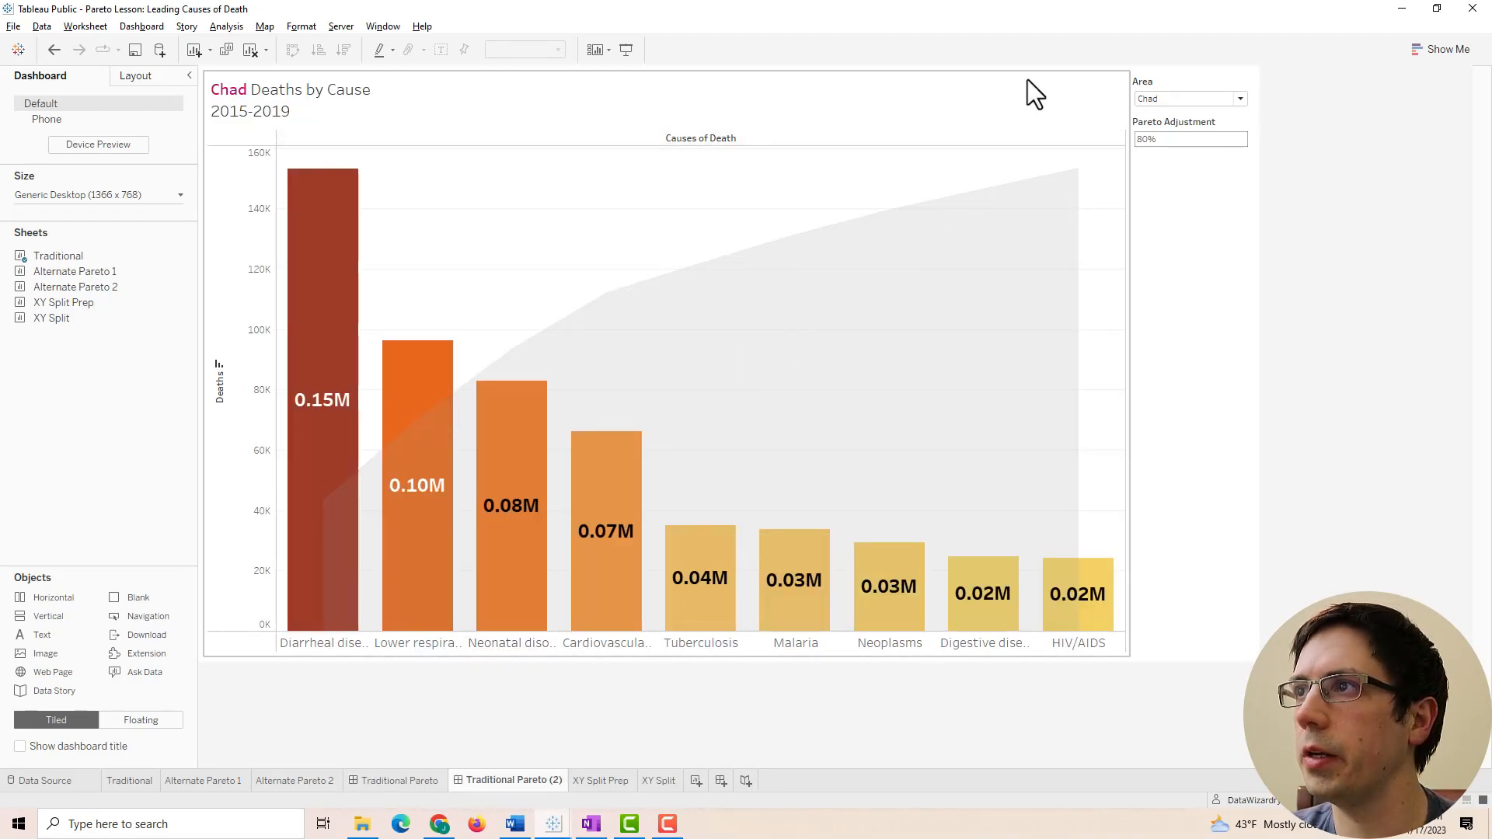
left_click(1052, 95)
left_click(1136, 78)
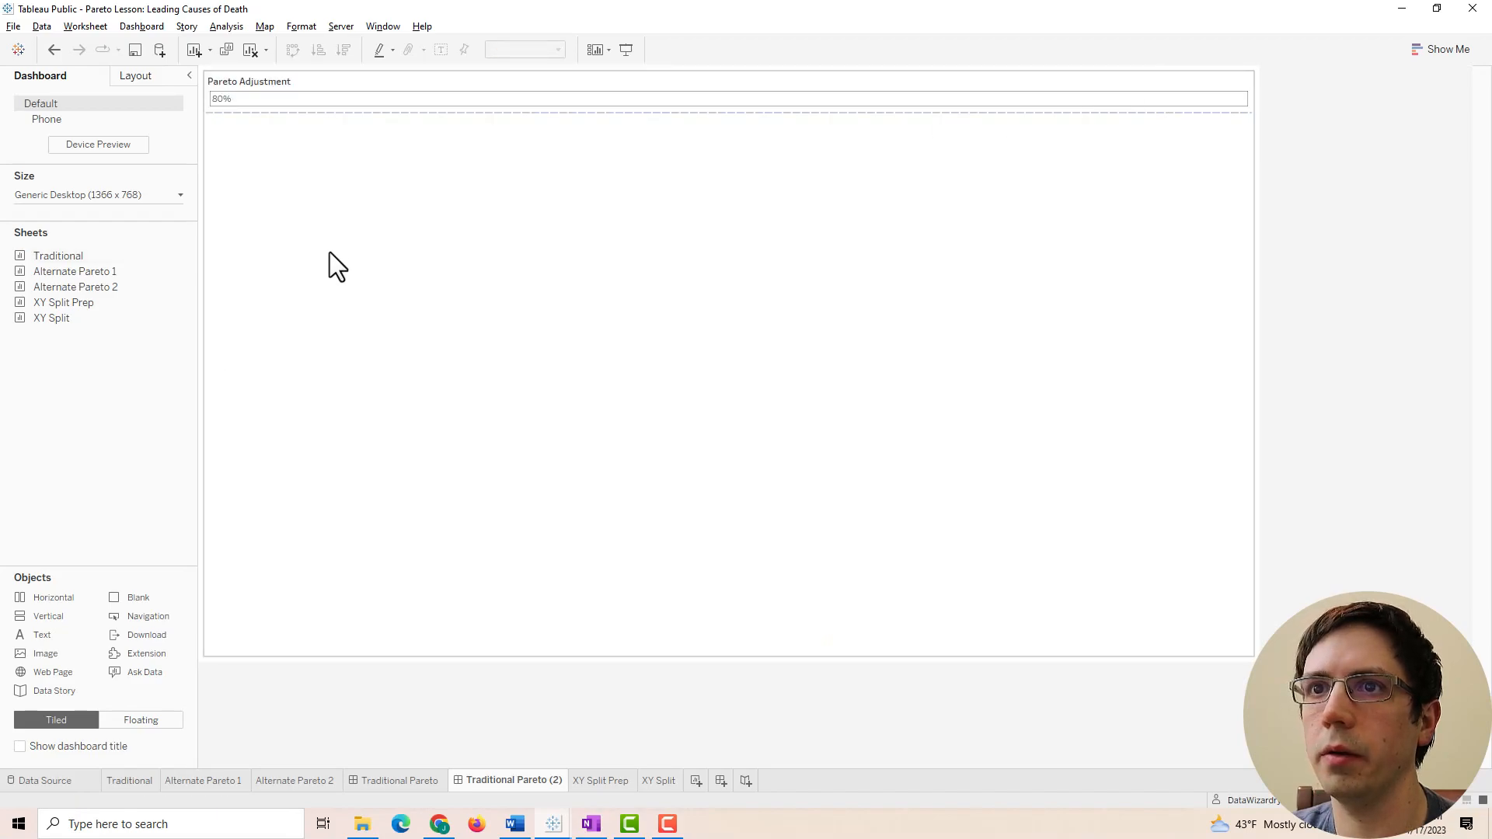
Place the Alternate Pareto 2 sheet across most of the duplicated dashboard and set it to Fit Width.
mouse_move(73, 287)
left_mouse_down()
mouse_move(178, 214)
mouse_move(235, 249)
left_mouse_up()
left_click_drag(725, 243, 1108, 250)
left_click(1098, 110)
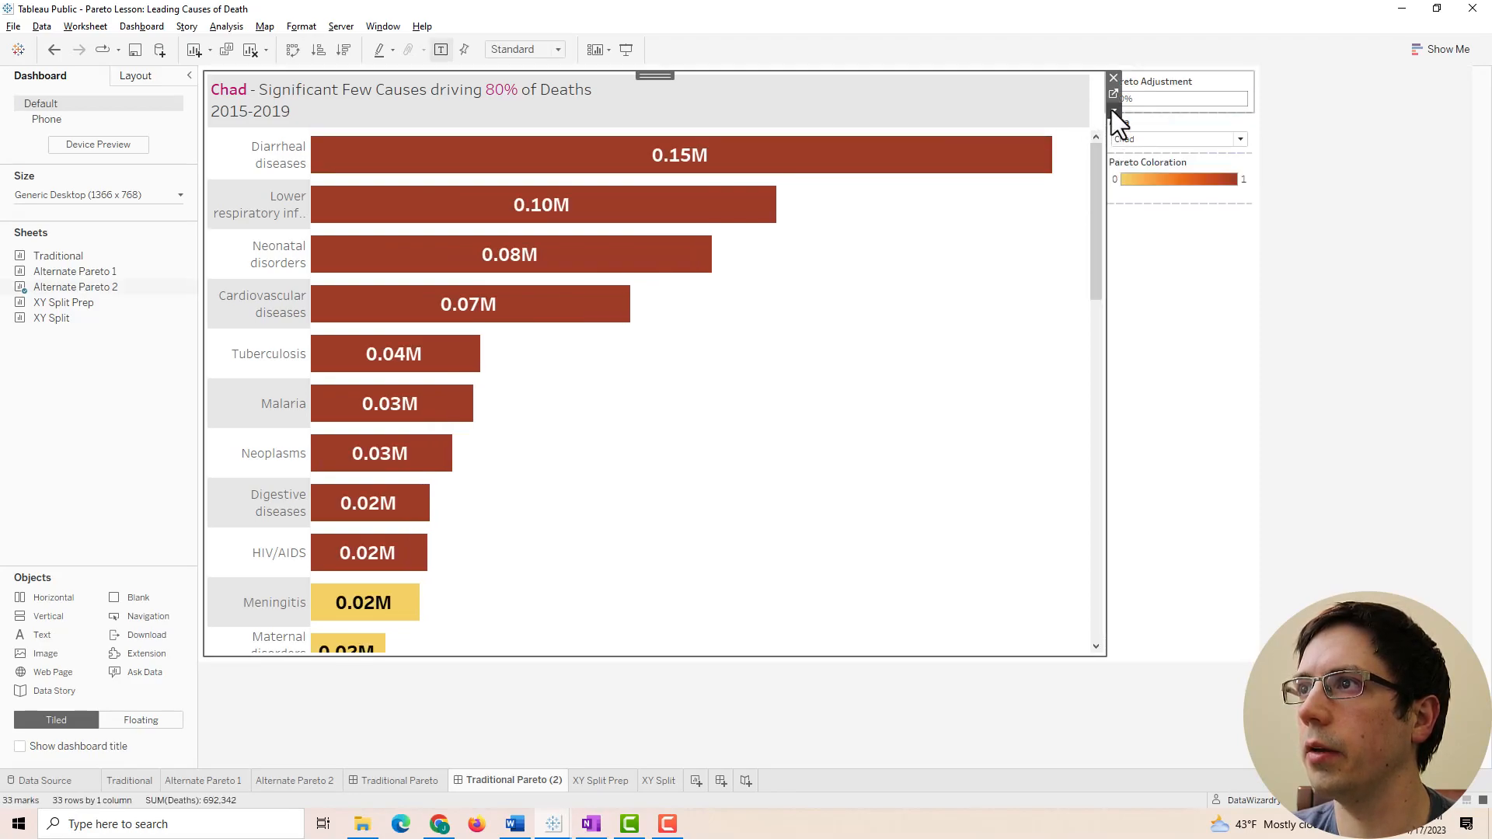
left_click(1111, 110)
mouse_move(1143, 165)
left_click(1322, 180)
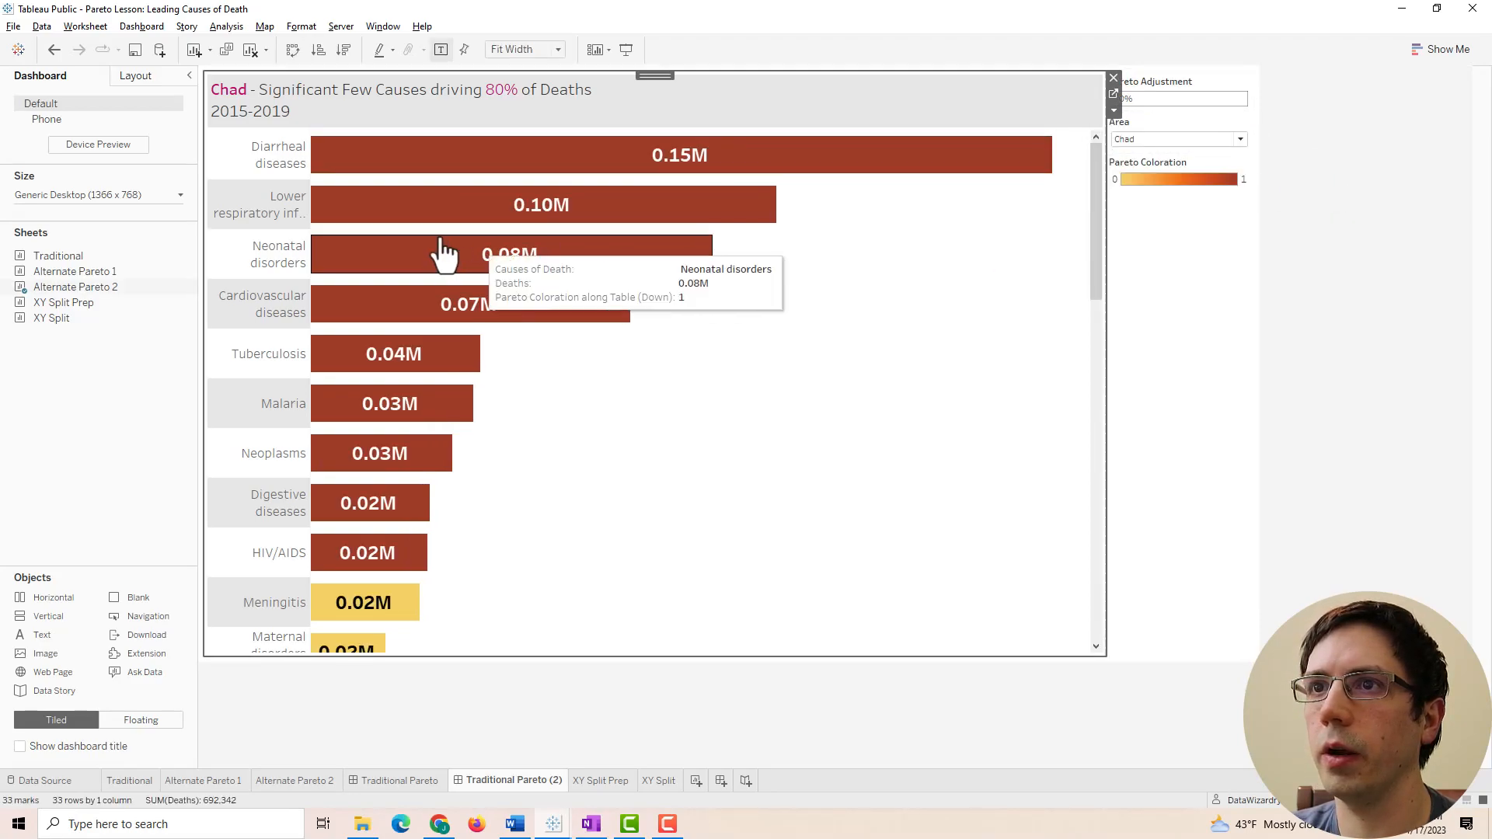
Widen the cause-of-death label column so most names fit on one line and reduce the height of the bar rows.
left_click_drag(310, 241, 428, 251)
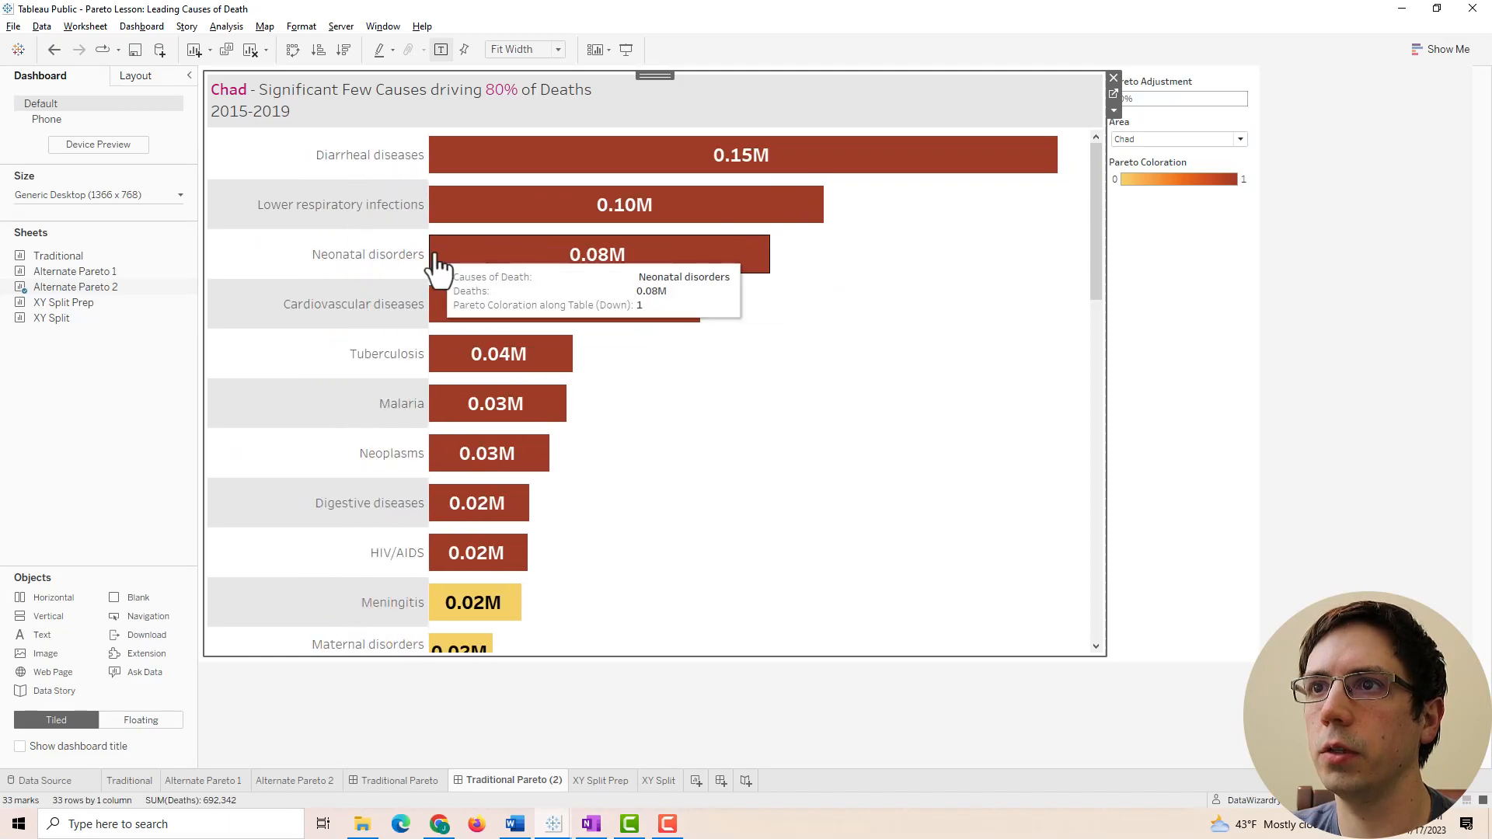
scroll(651, 362, "down", 5)
scroll(680, 370, "up", 5)
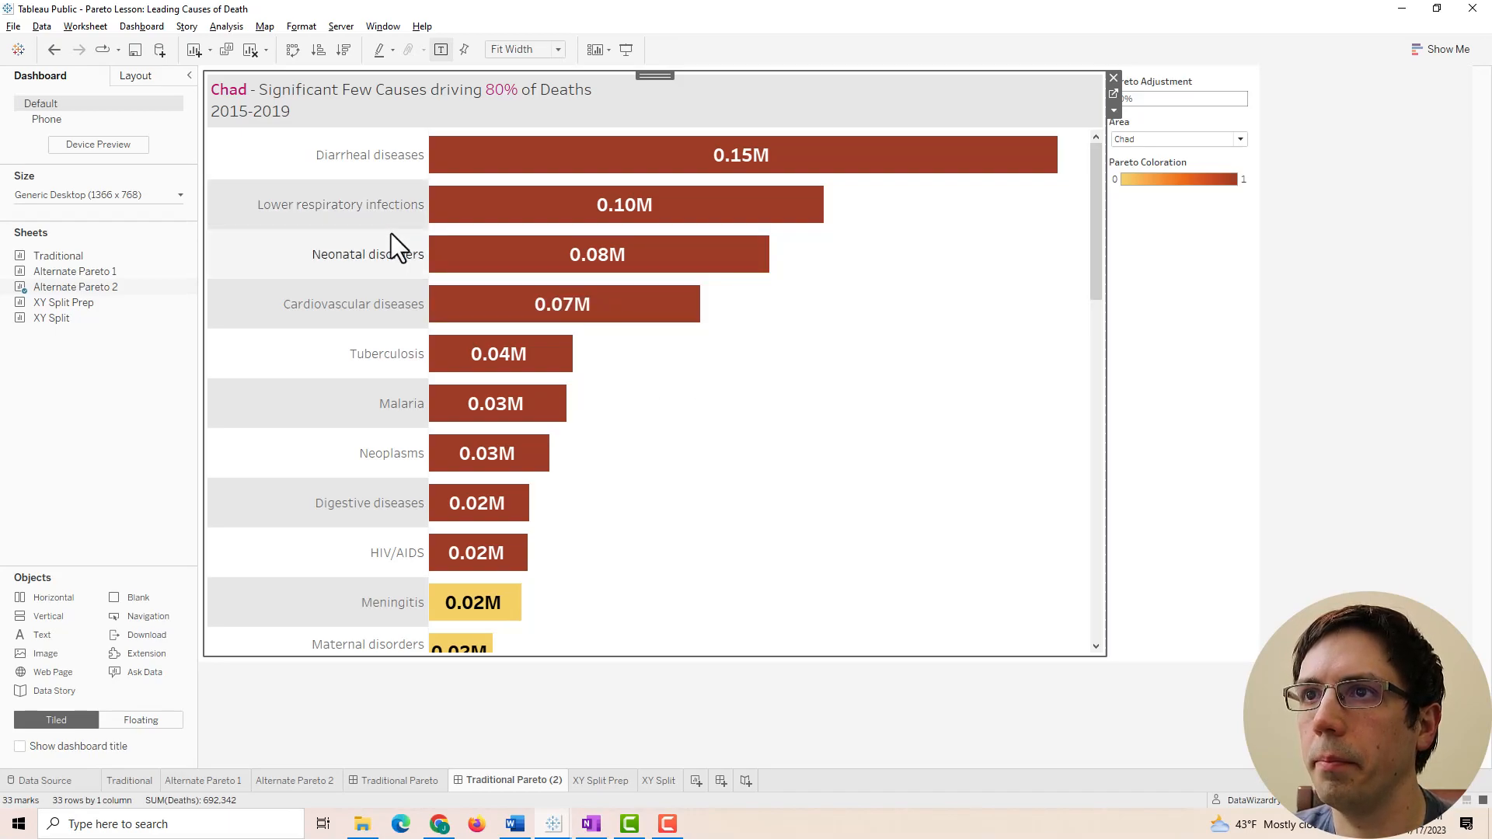
left_click_drag(390, 233, 398, 202)
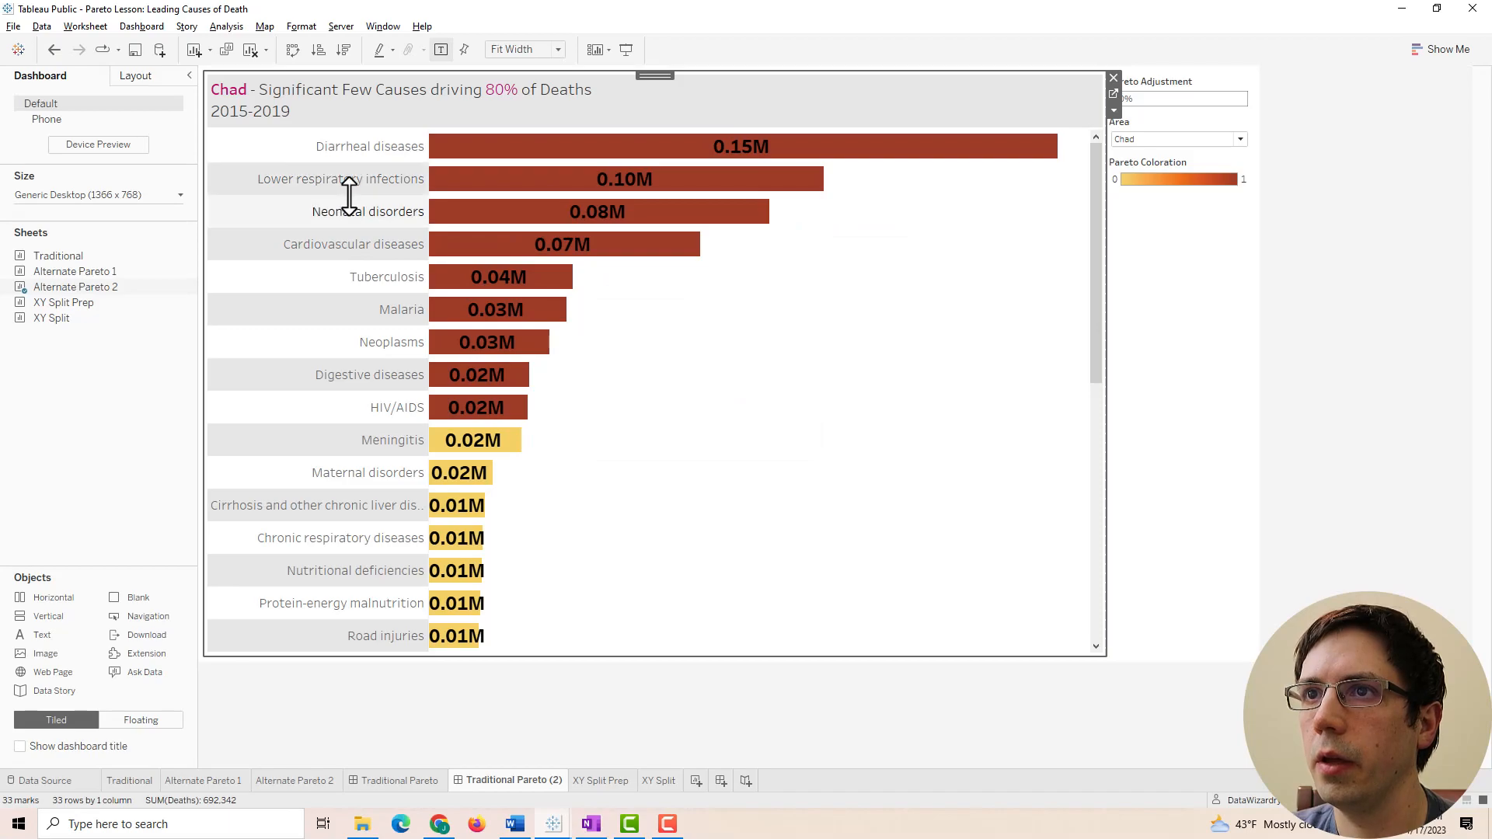
left_click_drag(348, 195, 365, 212)
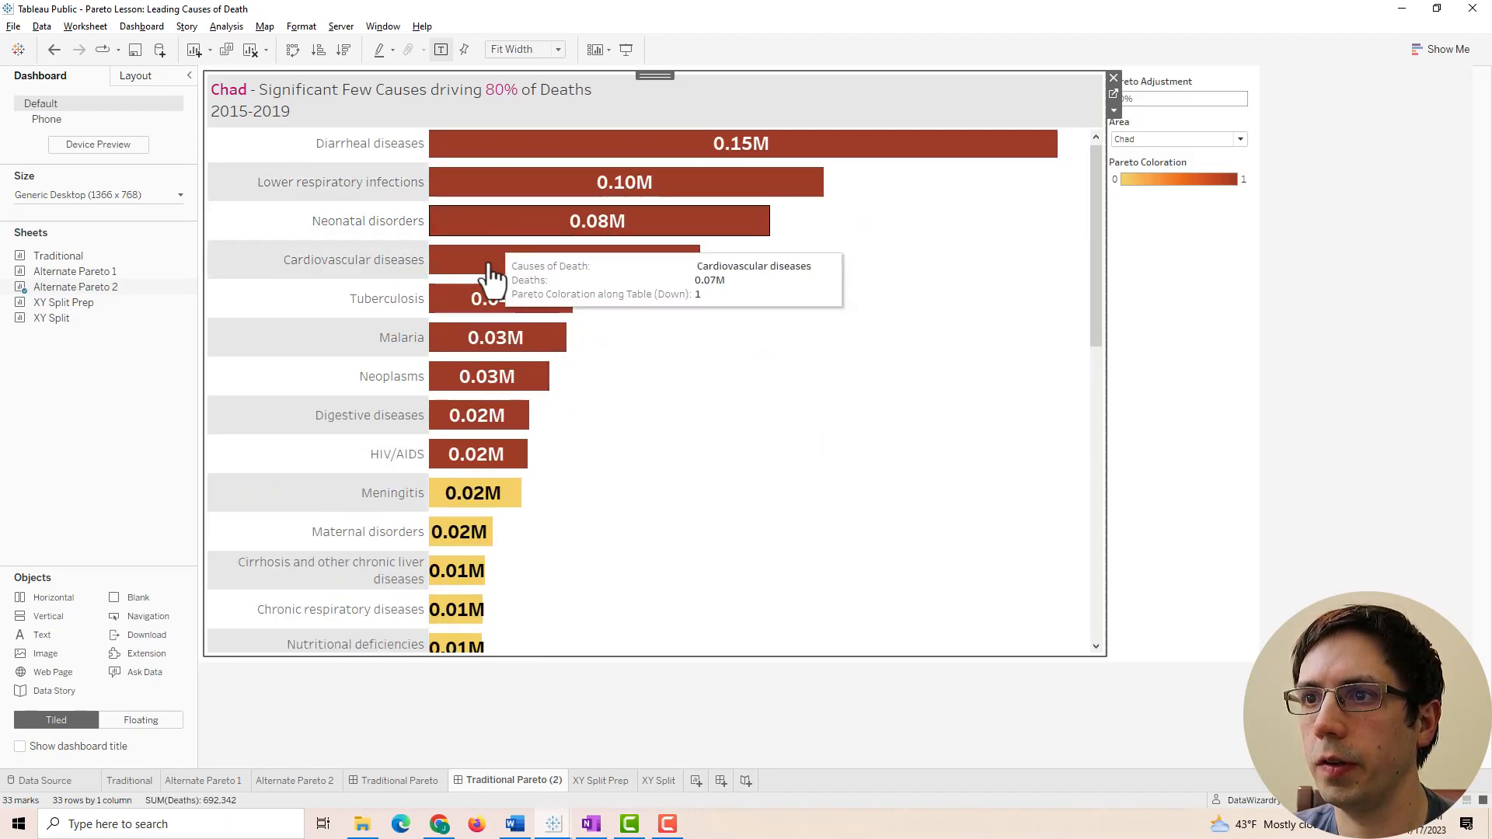
scroll(507, 482, "down", 3)
scroll(510, 492, "up", 4)
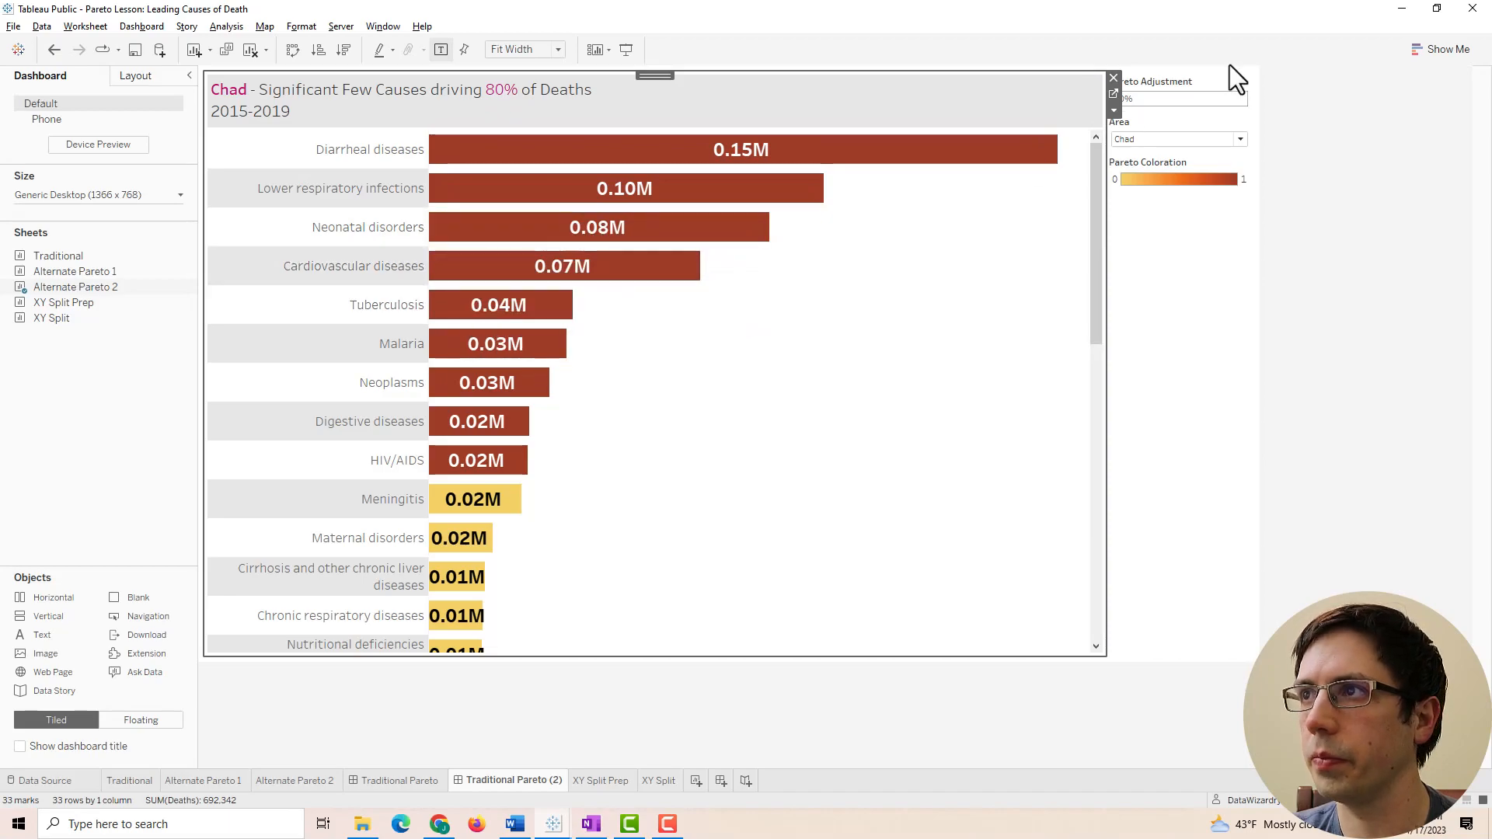
Go to the Alternate Pareto 2 worksheet from the dashboard and check the Pareto Filter formula without changing it.
left_click(1113, 94)
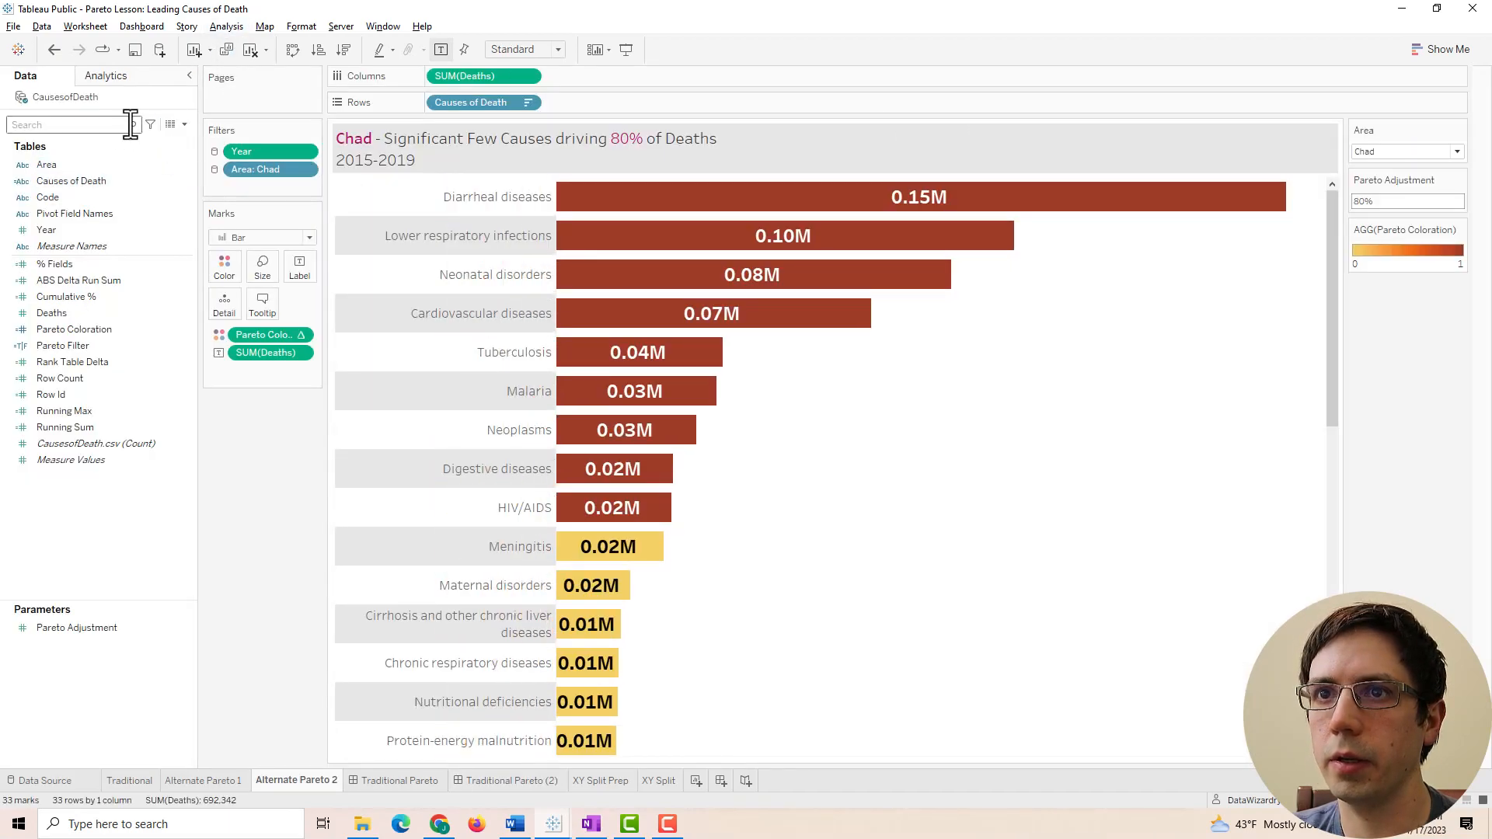
right_click(82, 345)
left_click(104, 421)
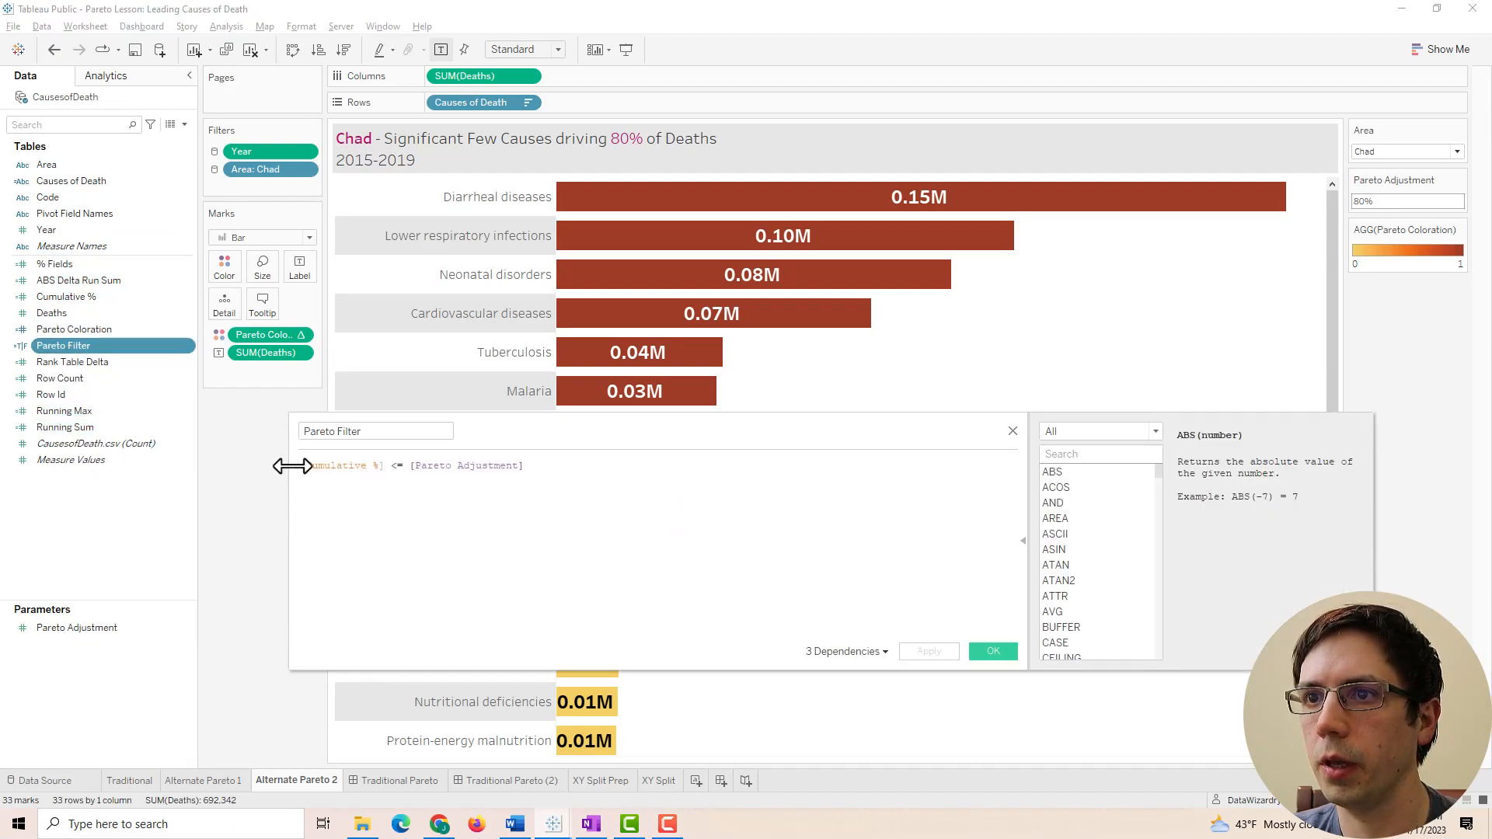
left_click(993, 651)
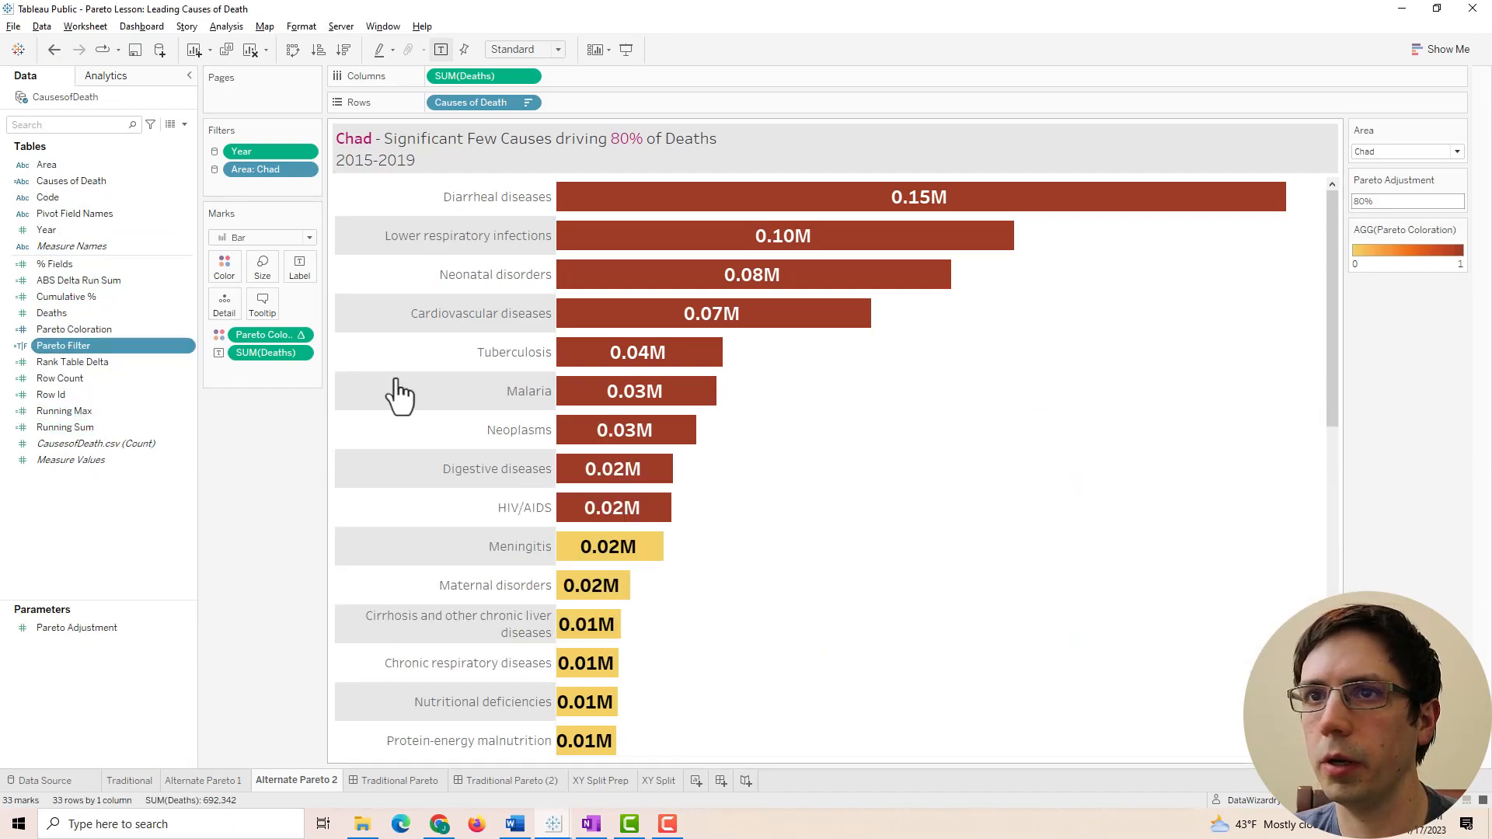
right_click(82, 350)
left_click(116, 444)
right_click(82, 363)
left_click(118, 439)
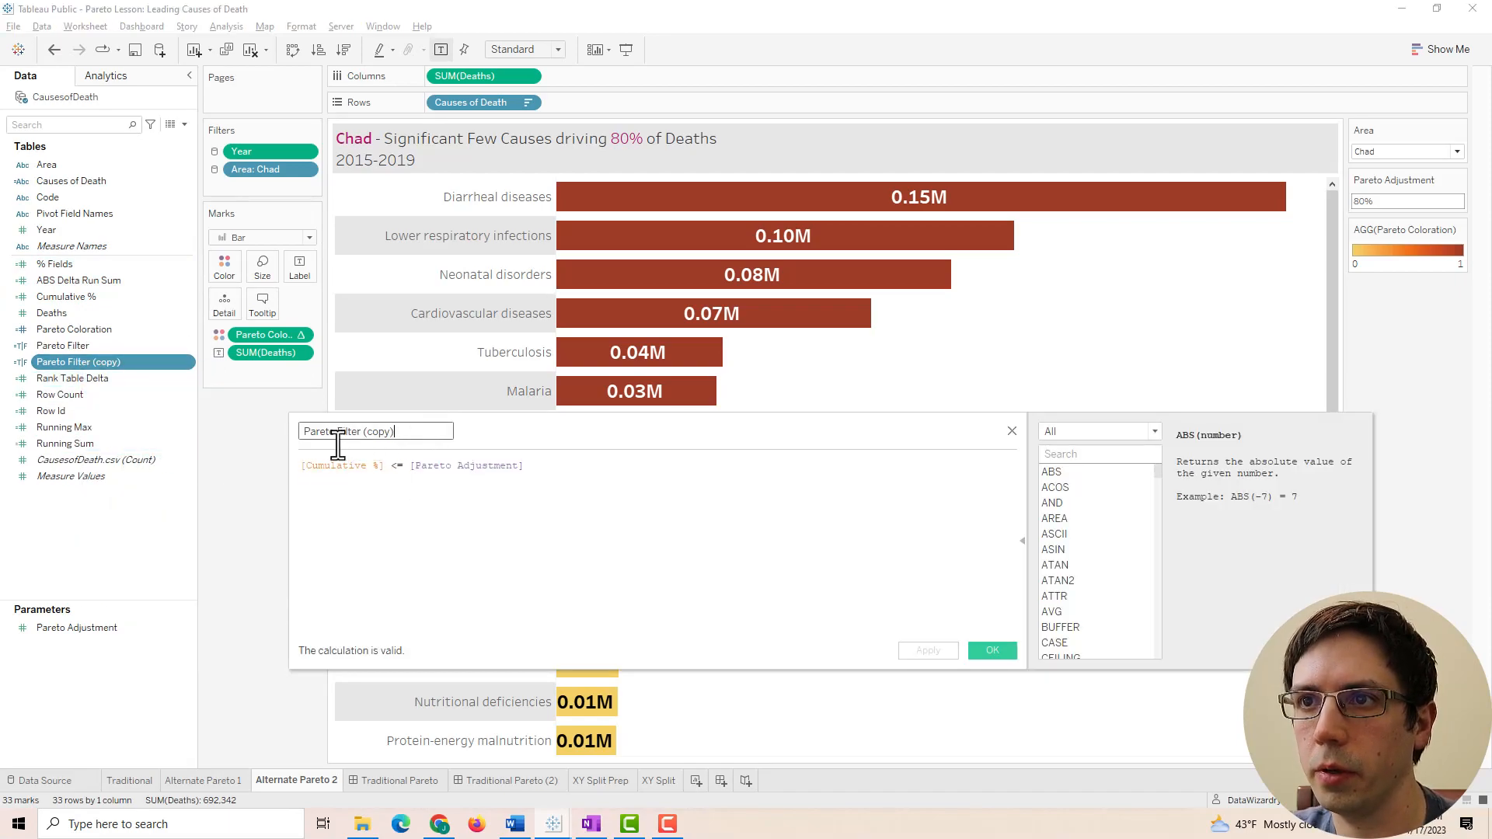
left_click_drag(338, 428, 337, 446)
type("Toolti")
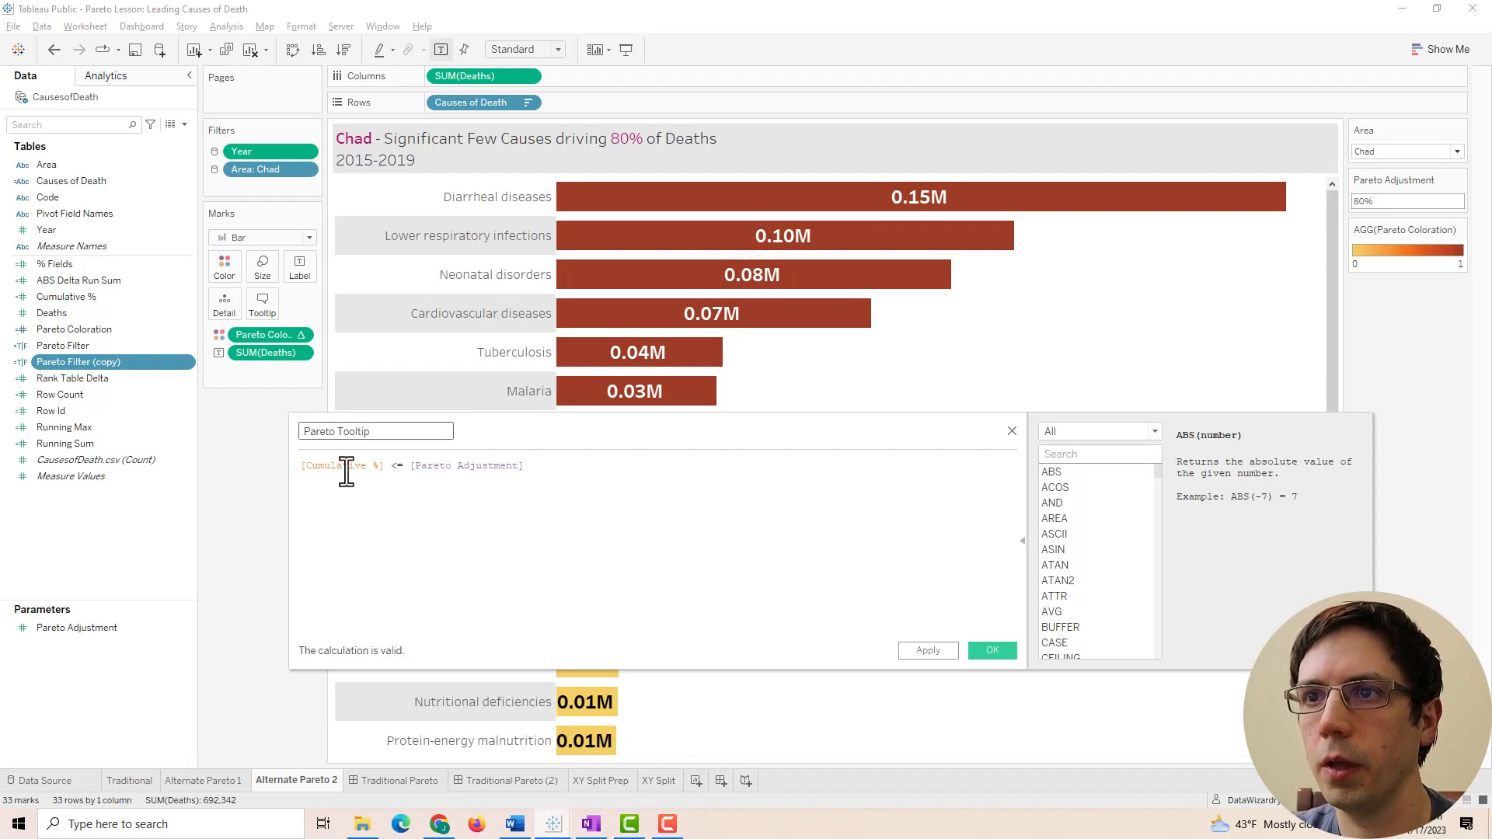
left_click(301, 472)
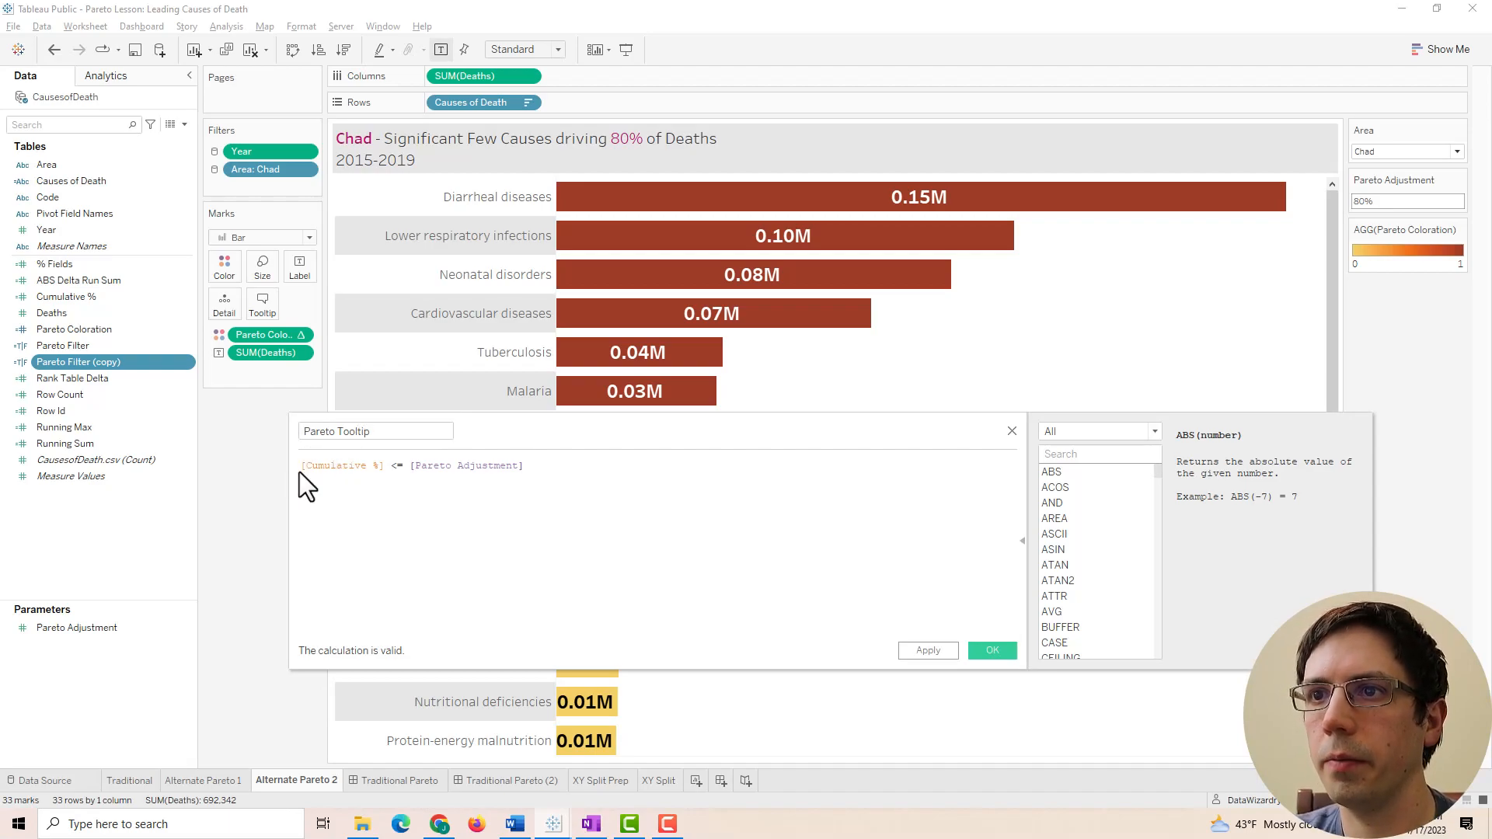
left_click(307, 476)
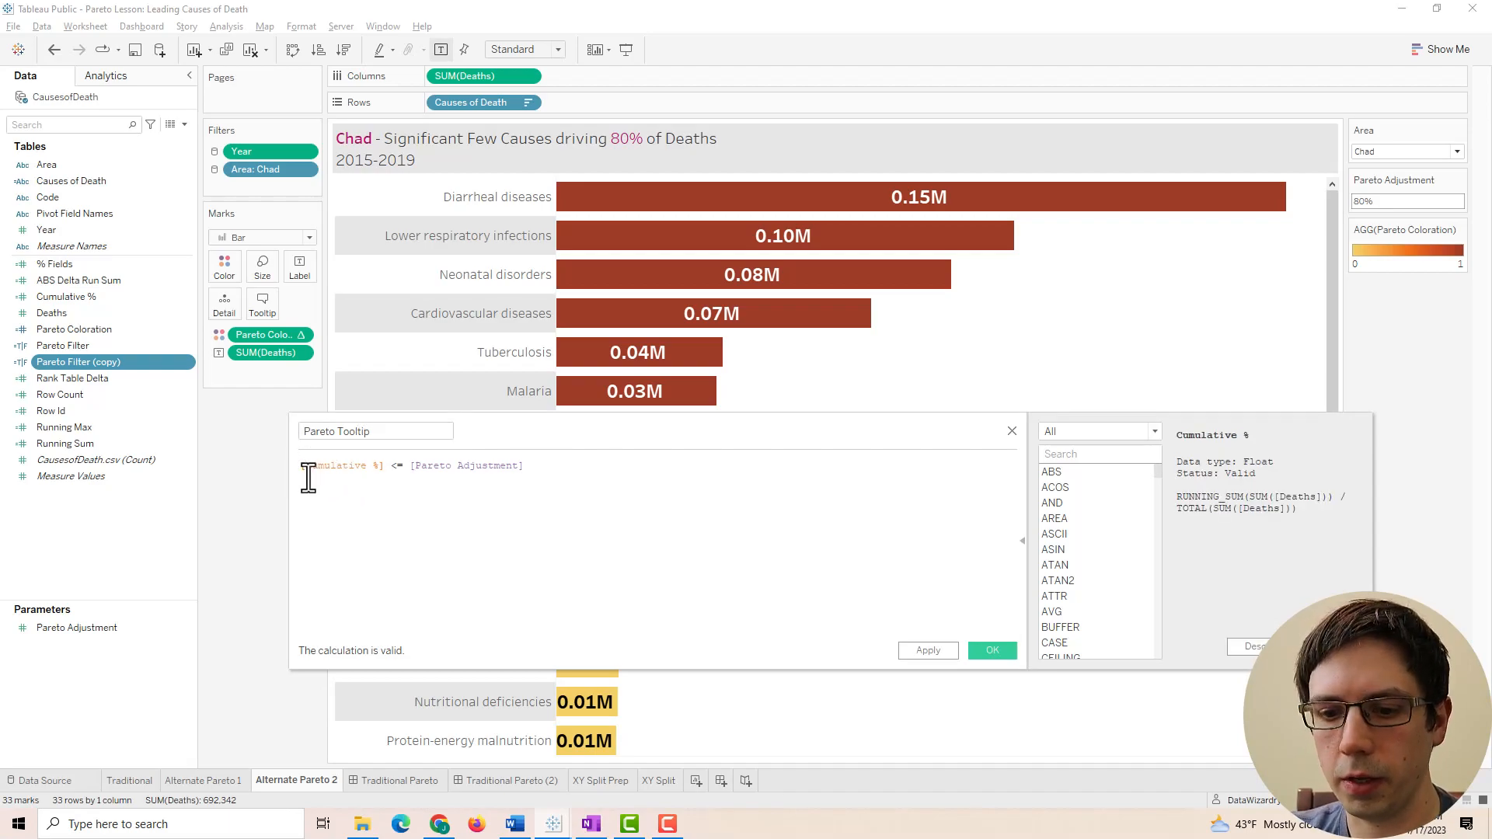
type("If ")
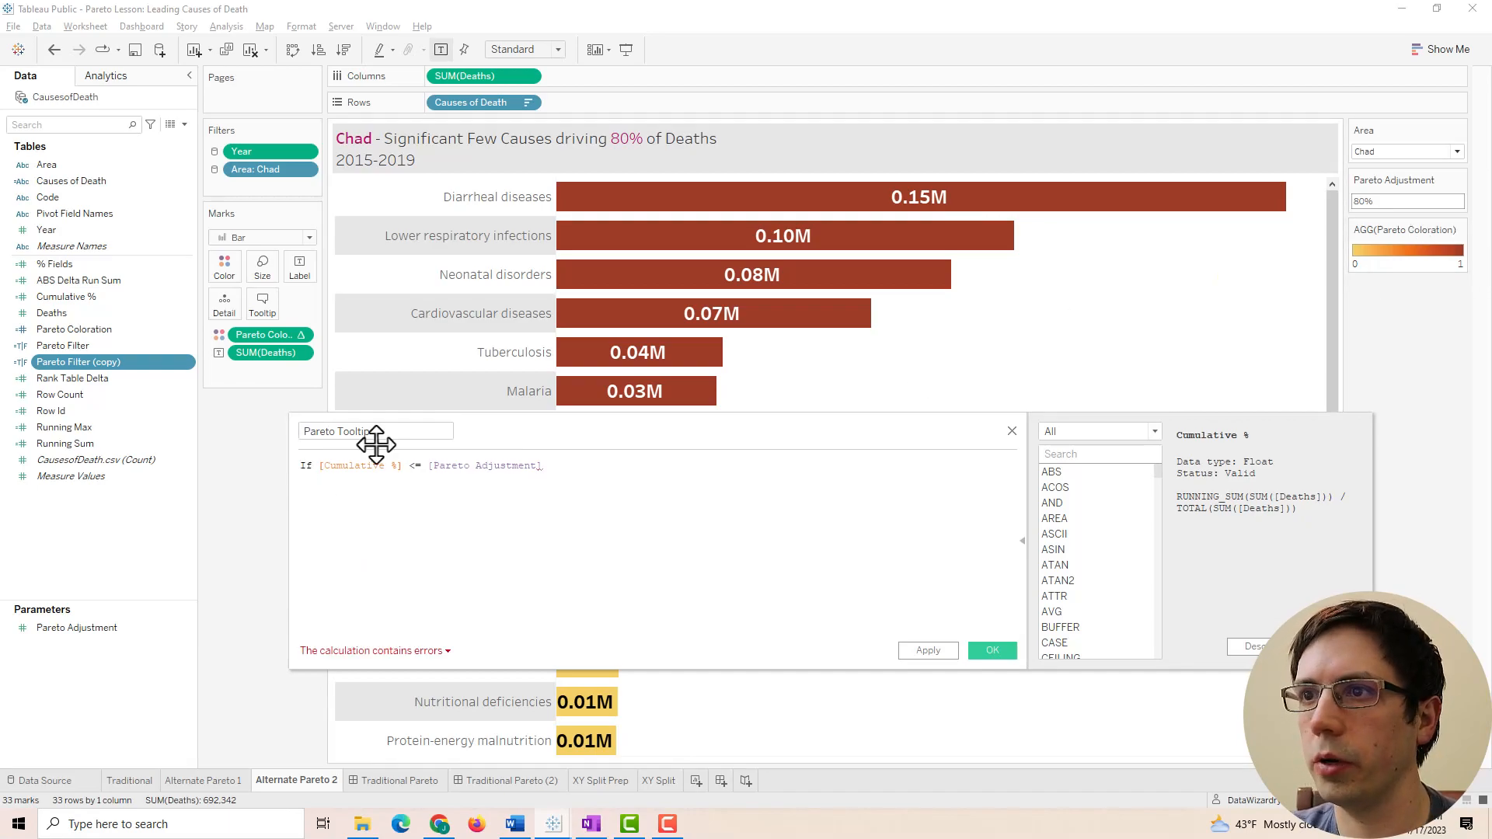
type(" then")
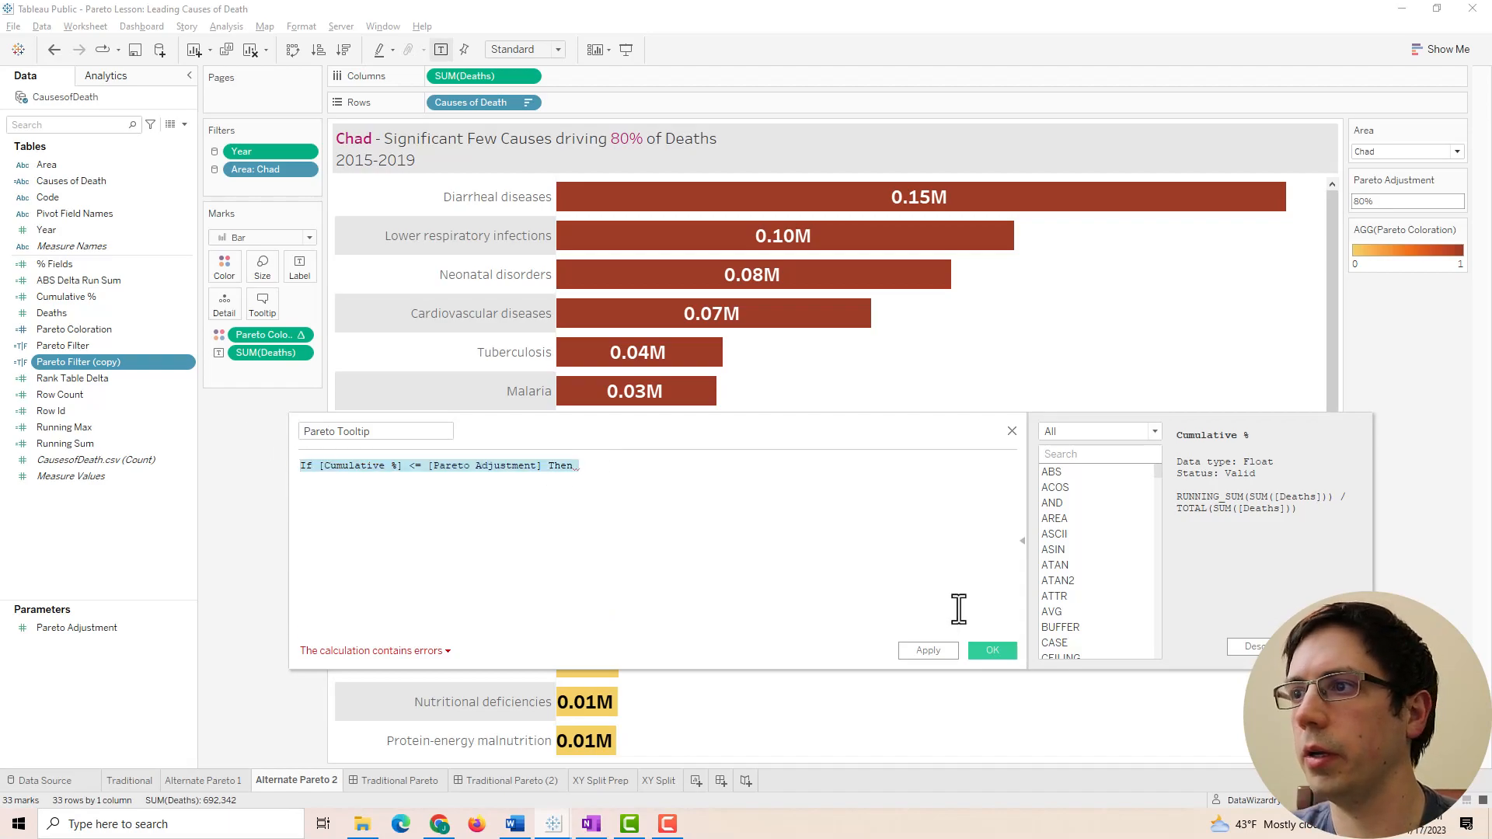
left_click(1012, 431)
key("Delete")
left_click(221, 26)
left_click(280, 343)
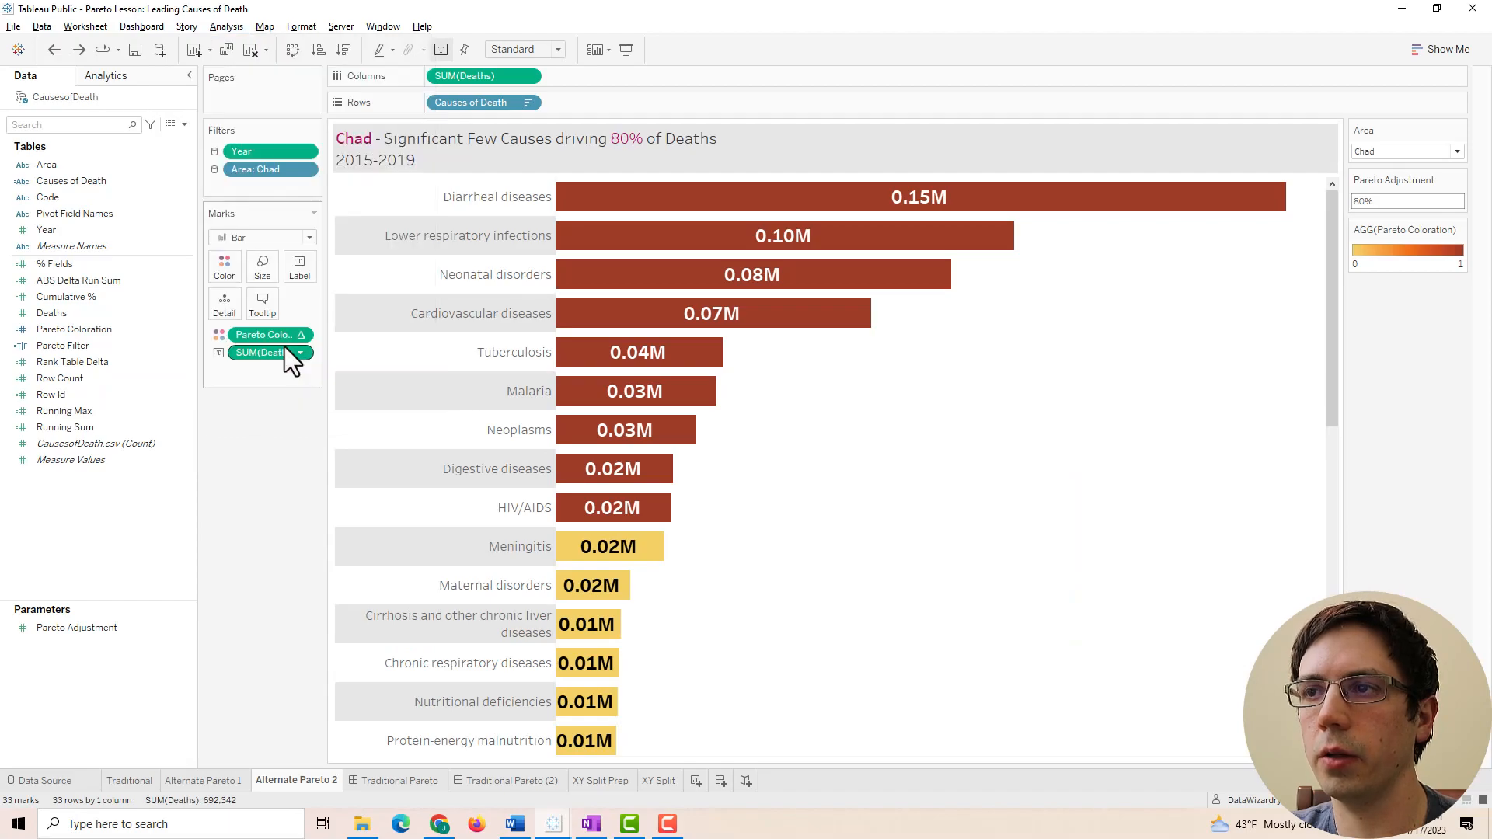
Create a calculated field with the formula SUM([Deaths])/TOTAL(SUM([Deaths])).
type("sum")
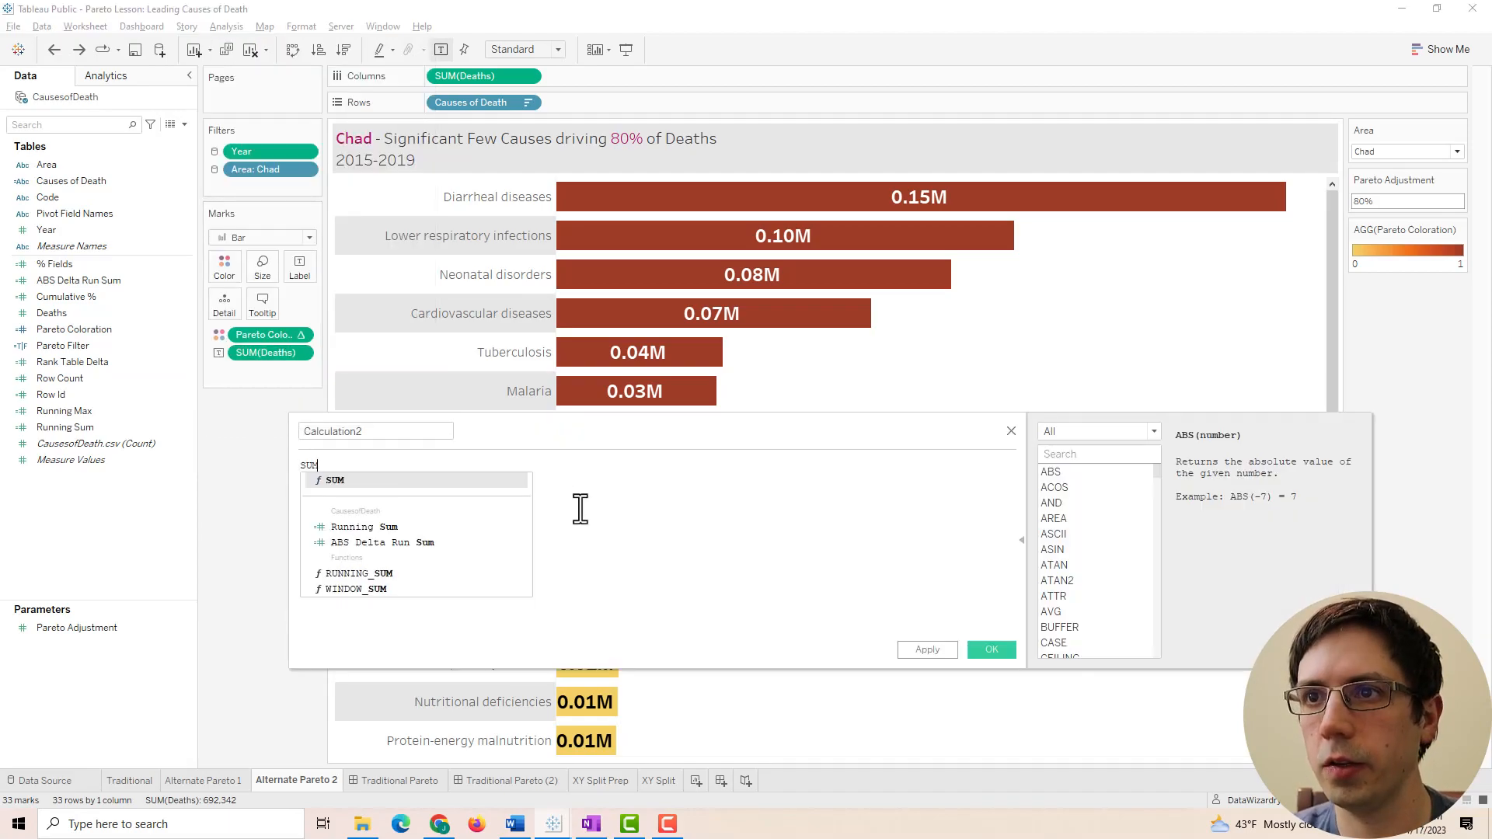
key("Return")
type("[Dea")
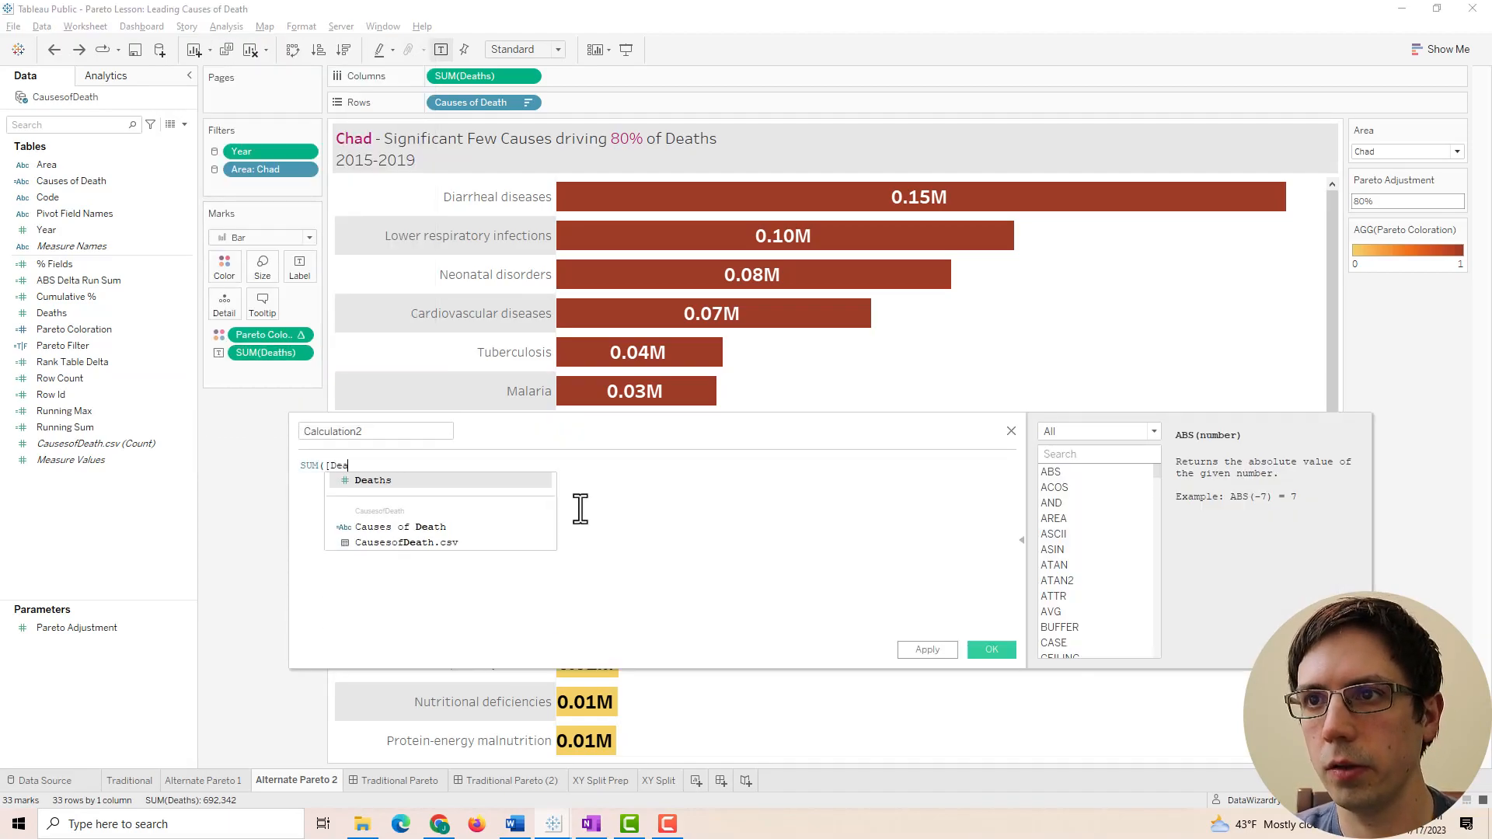
type("th")
key("Return")
type(")")
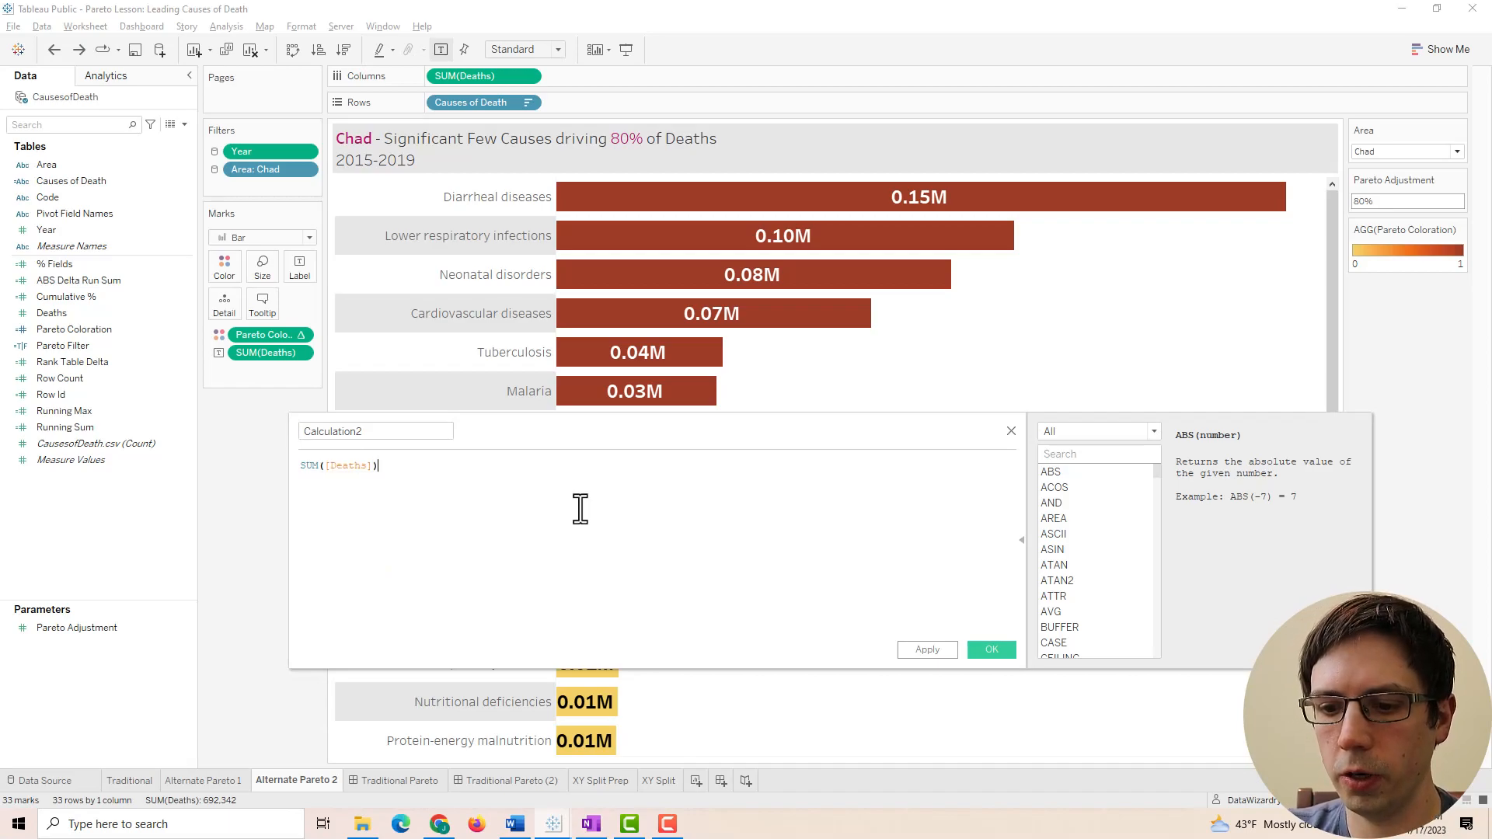
type("/TOTAL")
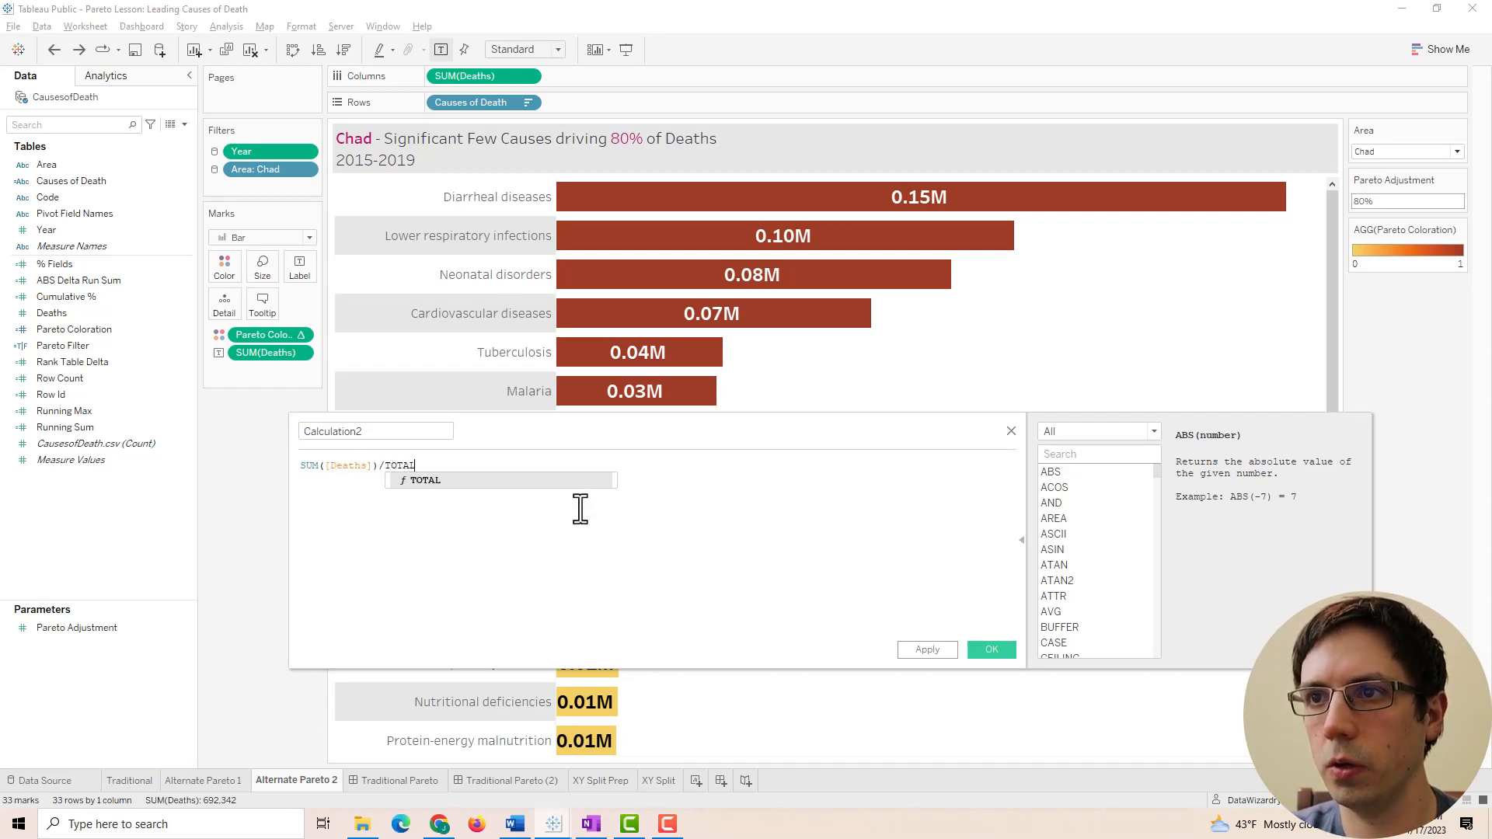
type("(SUM(DEATHS")
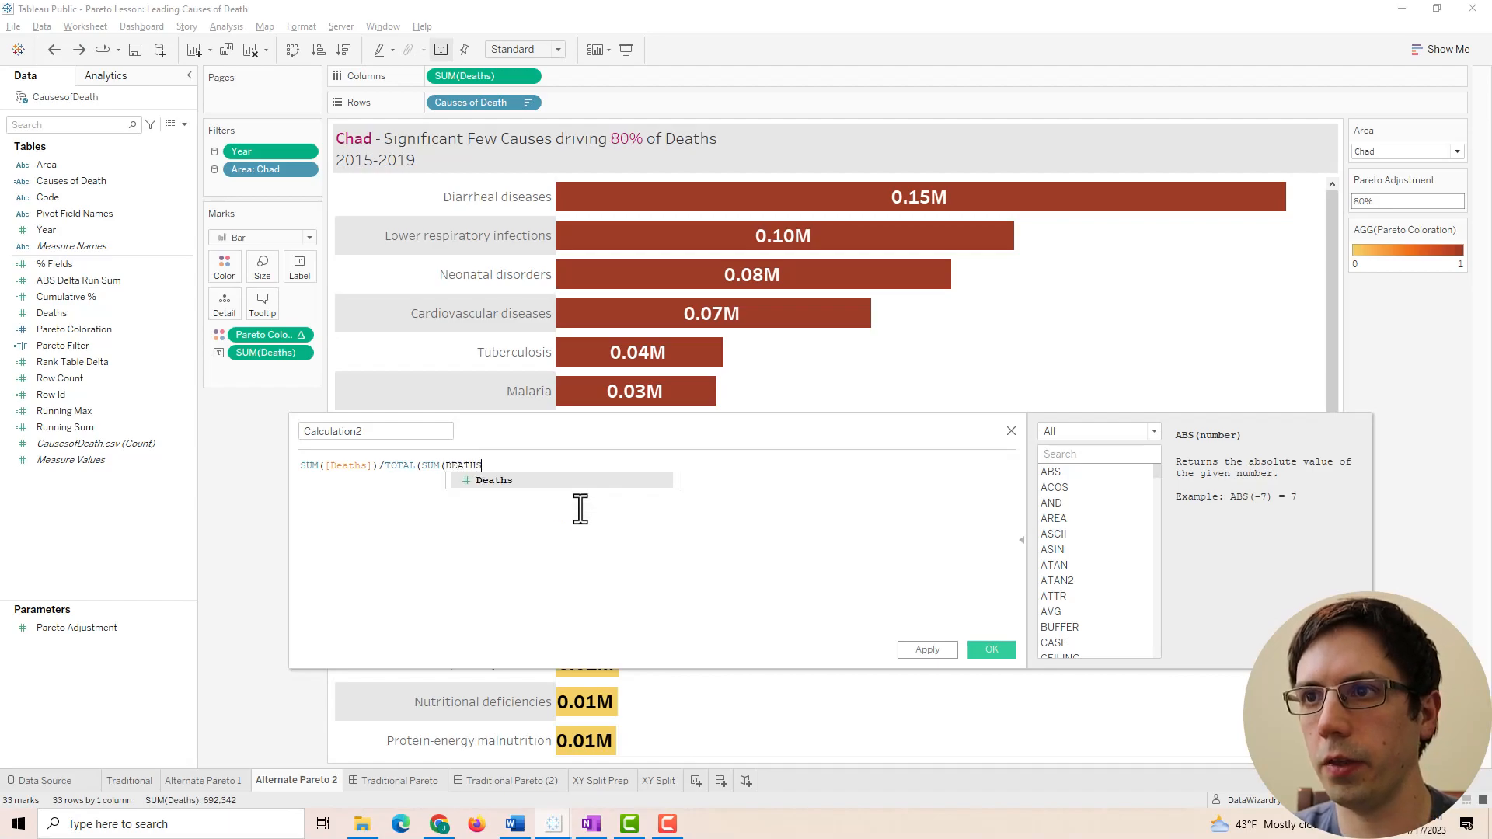
key("Return")
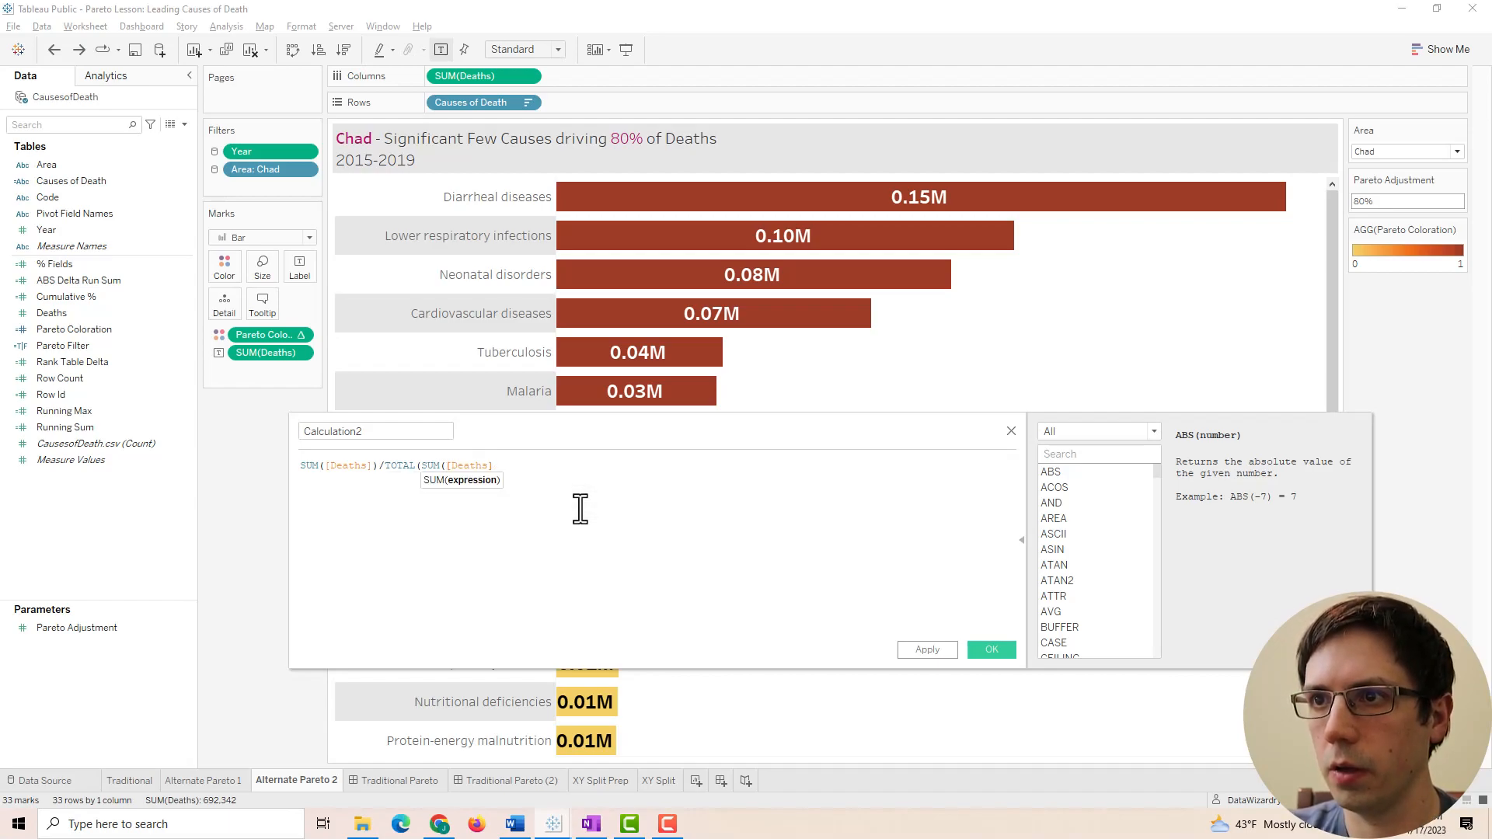
type(")")
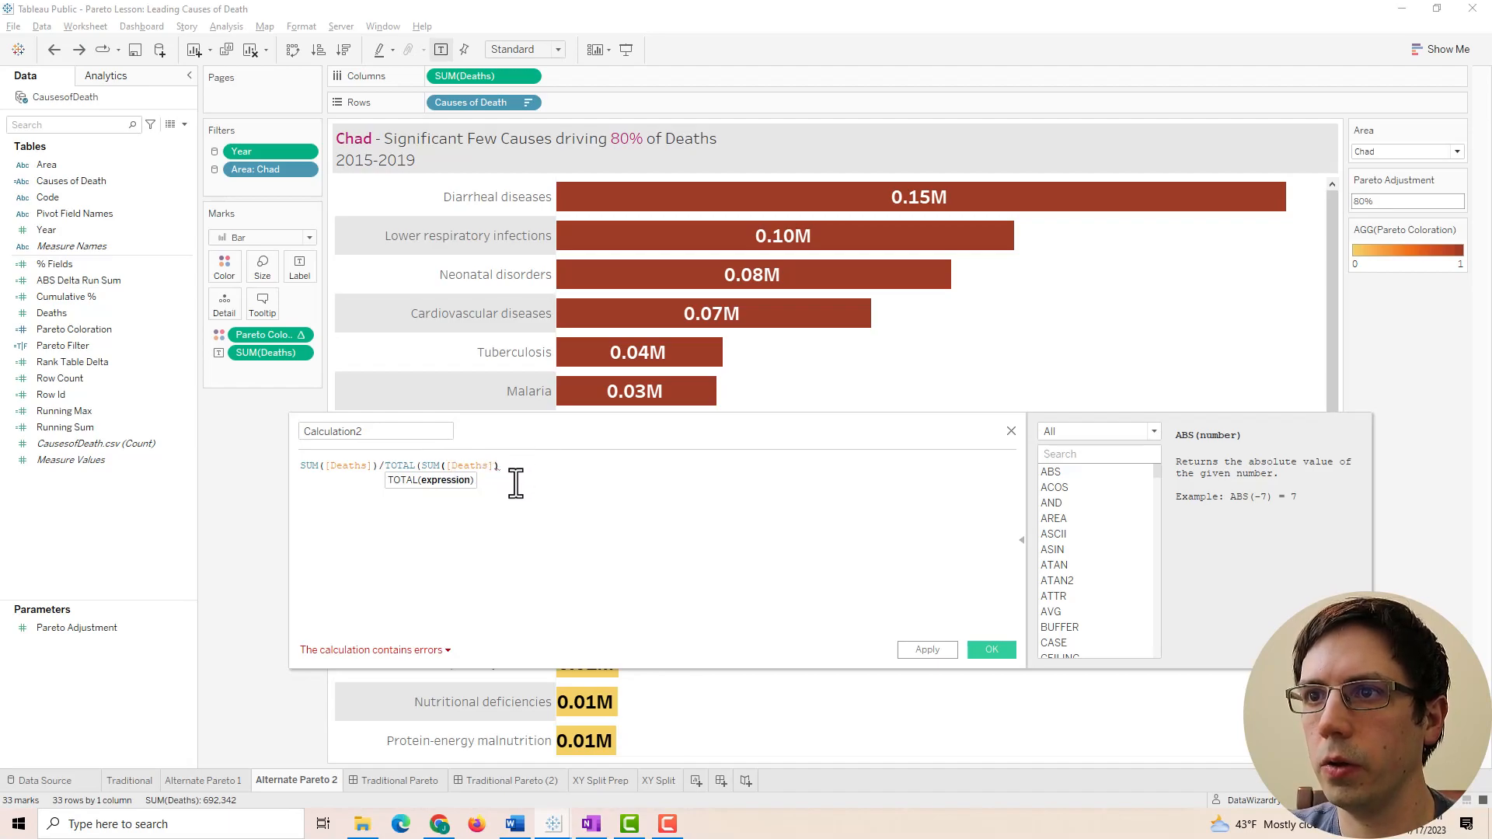
left_click(425, 651)
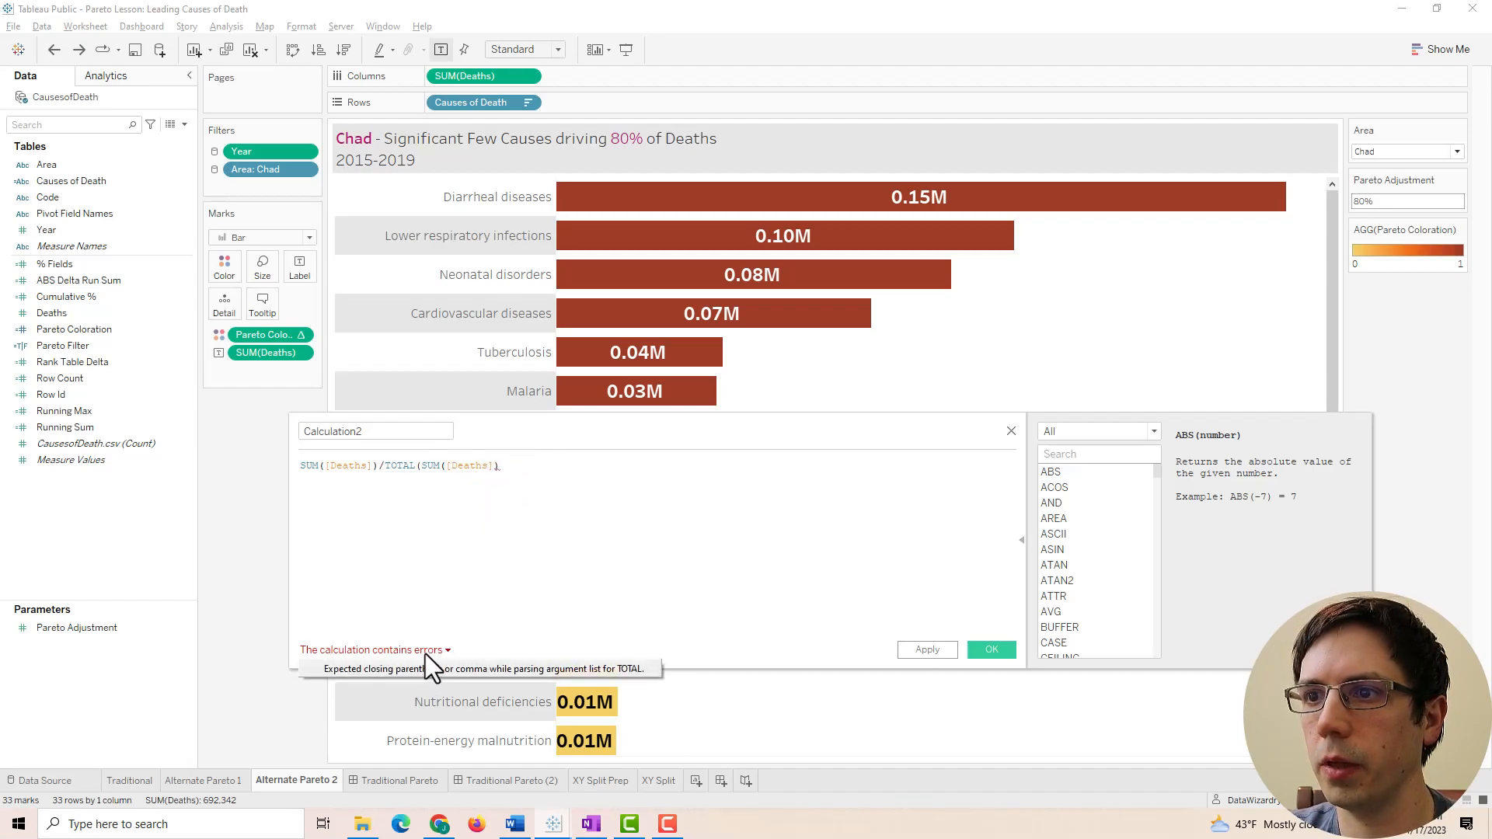
left_click(514, 468)
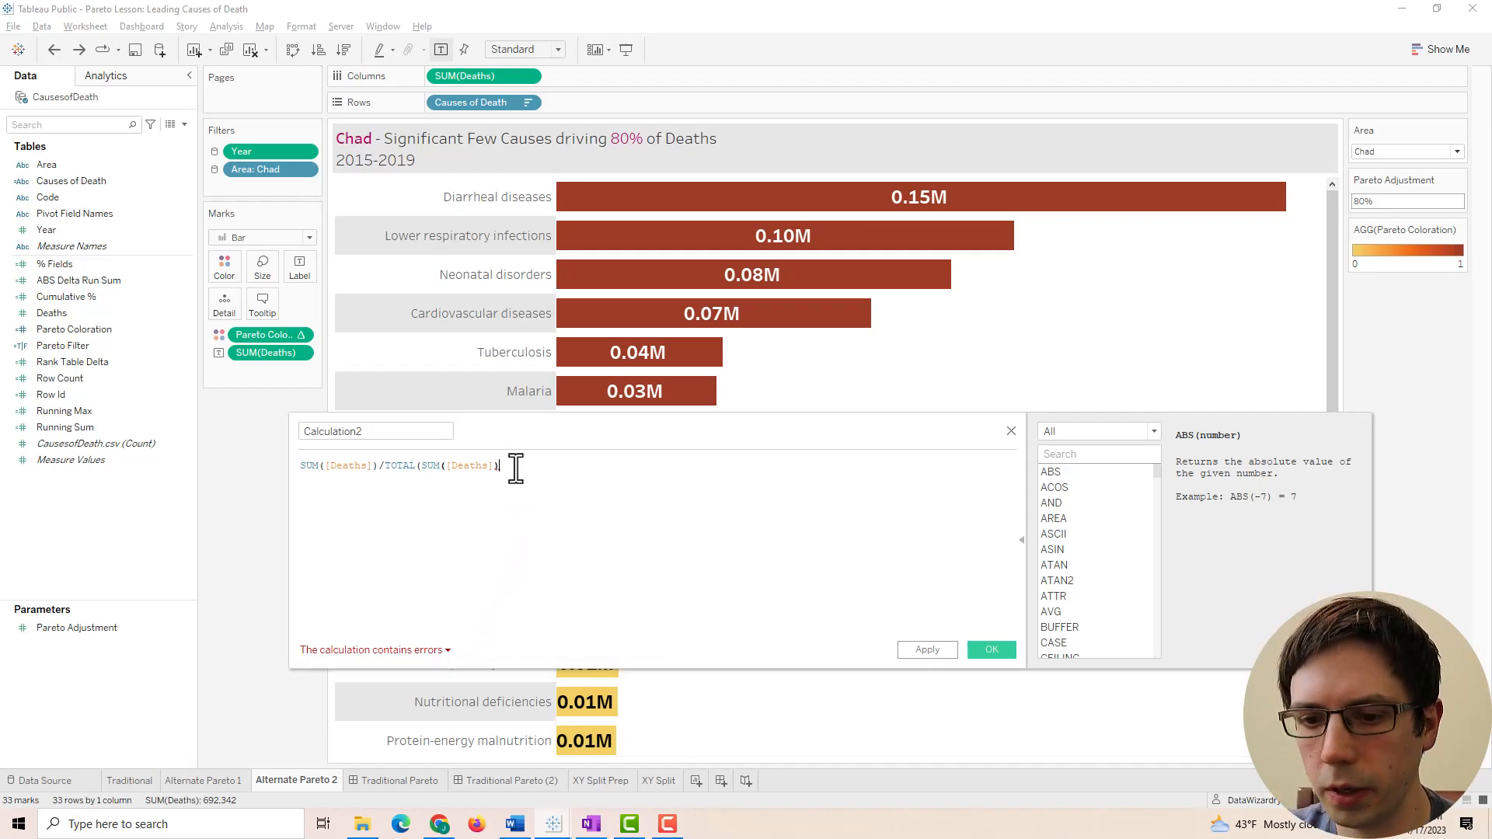
type(")")
Name the new calculated field % Contribution and save it.
left_click(402, 432)
double_click(403, 431)
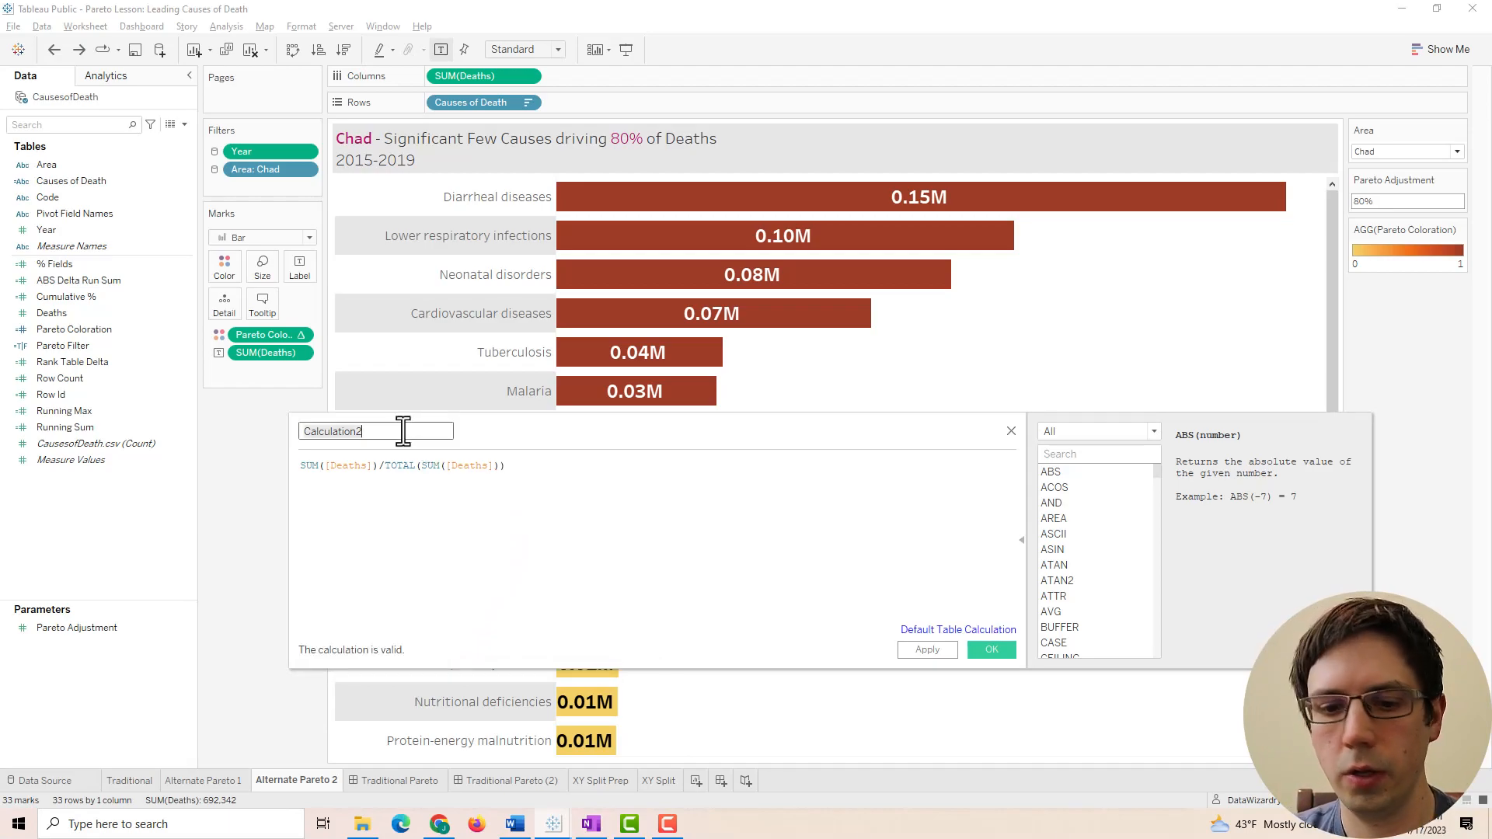
type("Contrib")
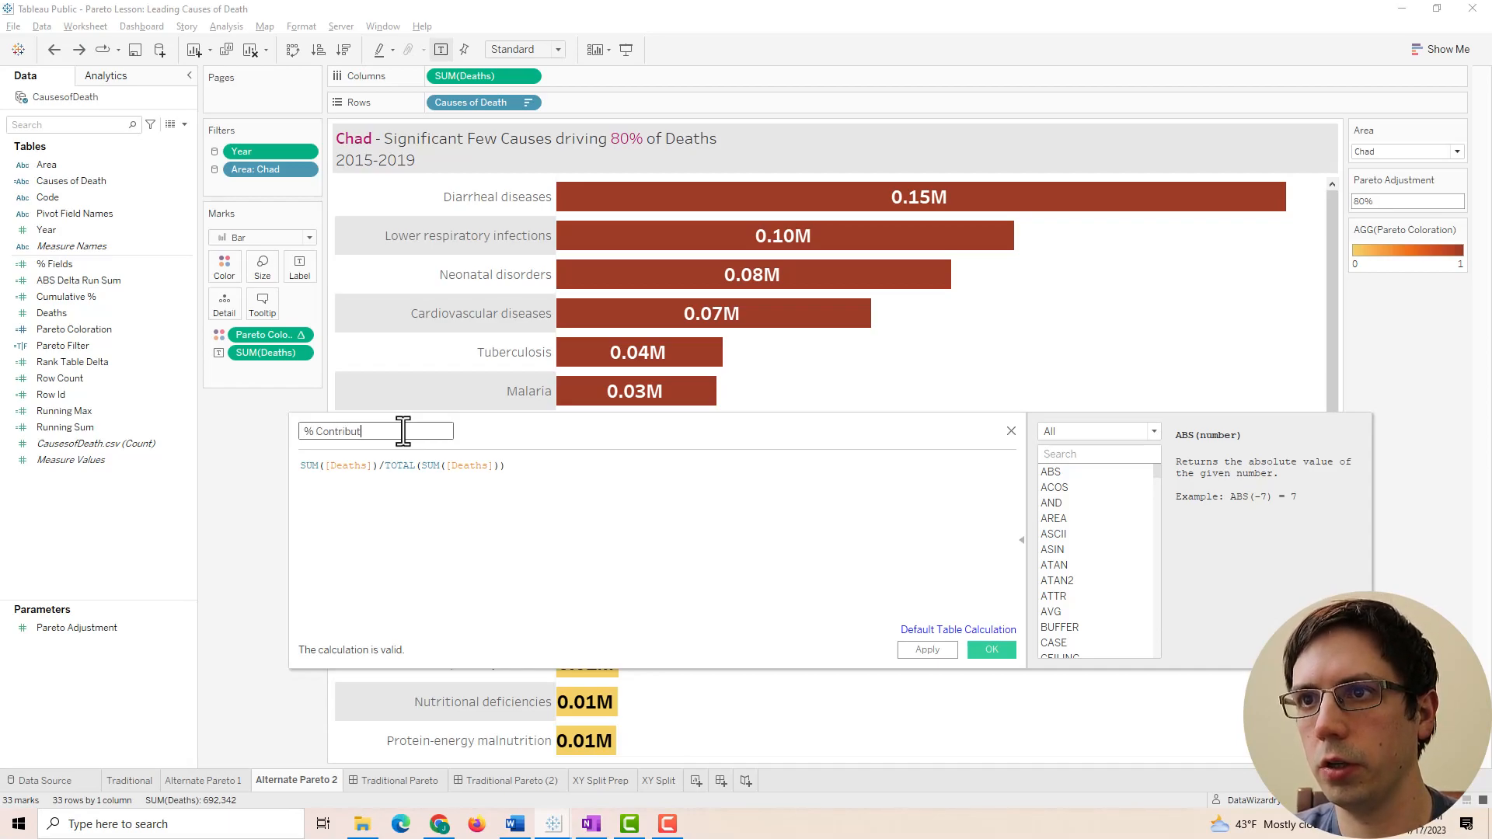
left_click(928, 649)
left_click(987, 649)
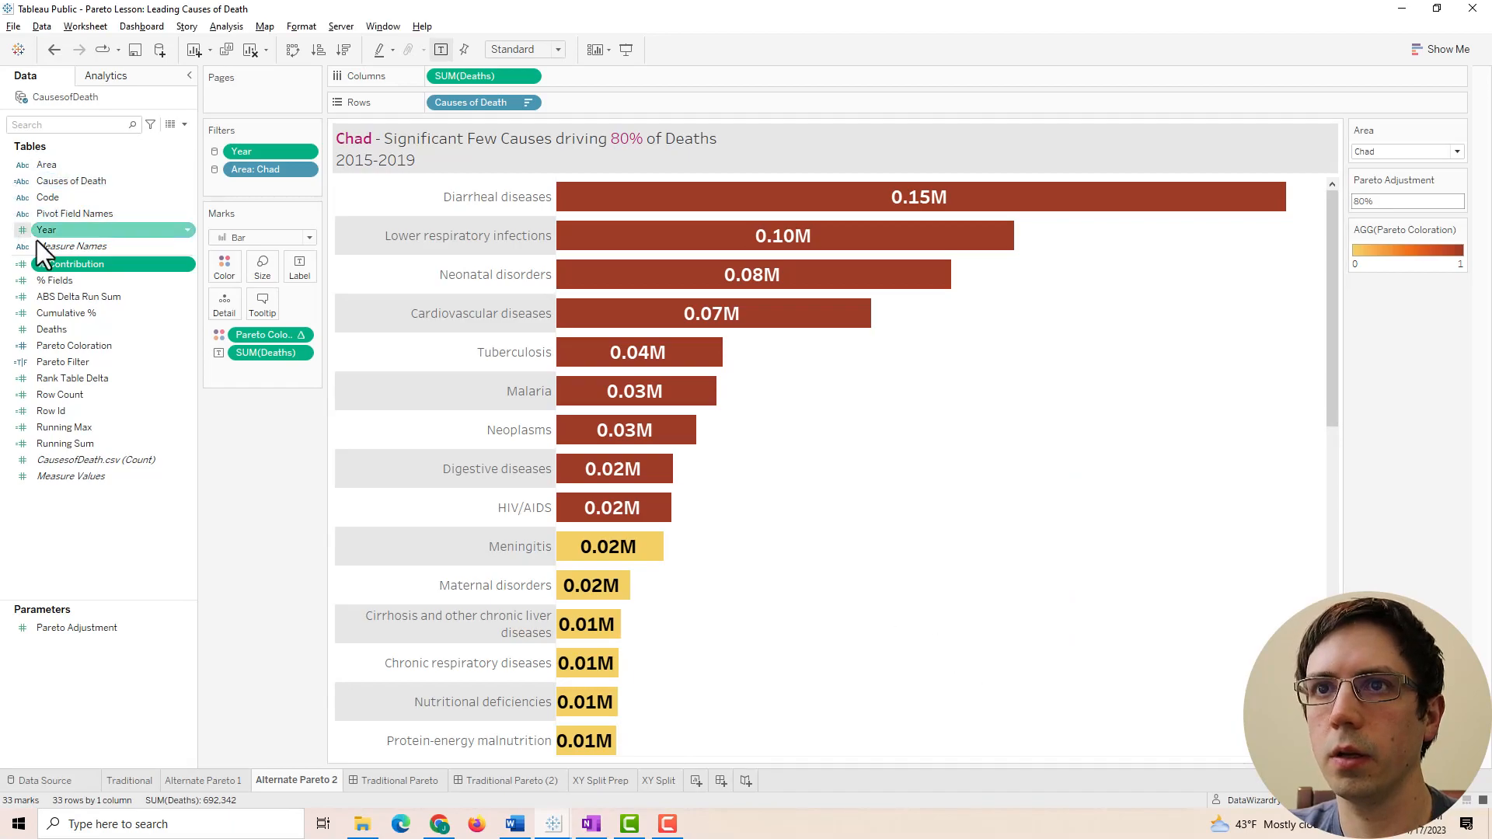
Add % Contribution to the bars' tooltip and set its axis number format to Percentage with 2 decimal places.
left_click_drag(64, 261, 263, 303)
mouse_move(622, 220)
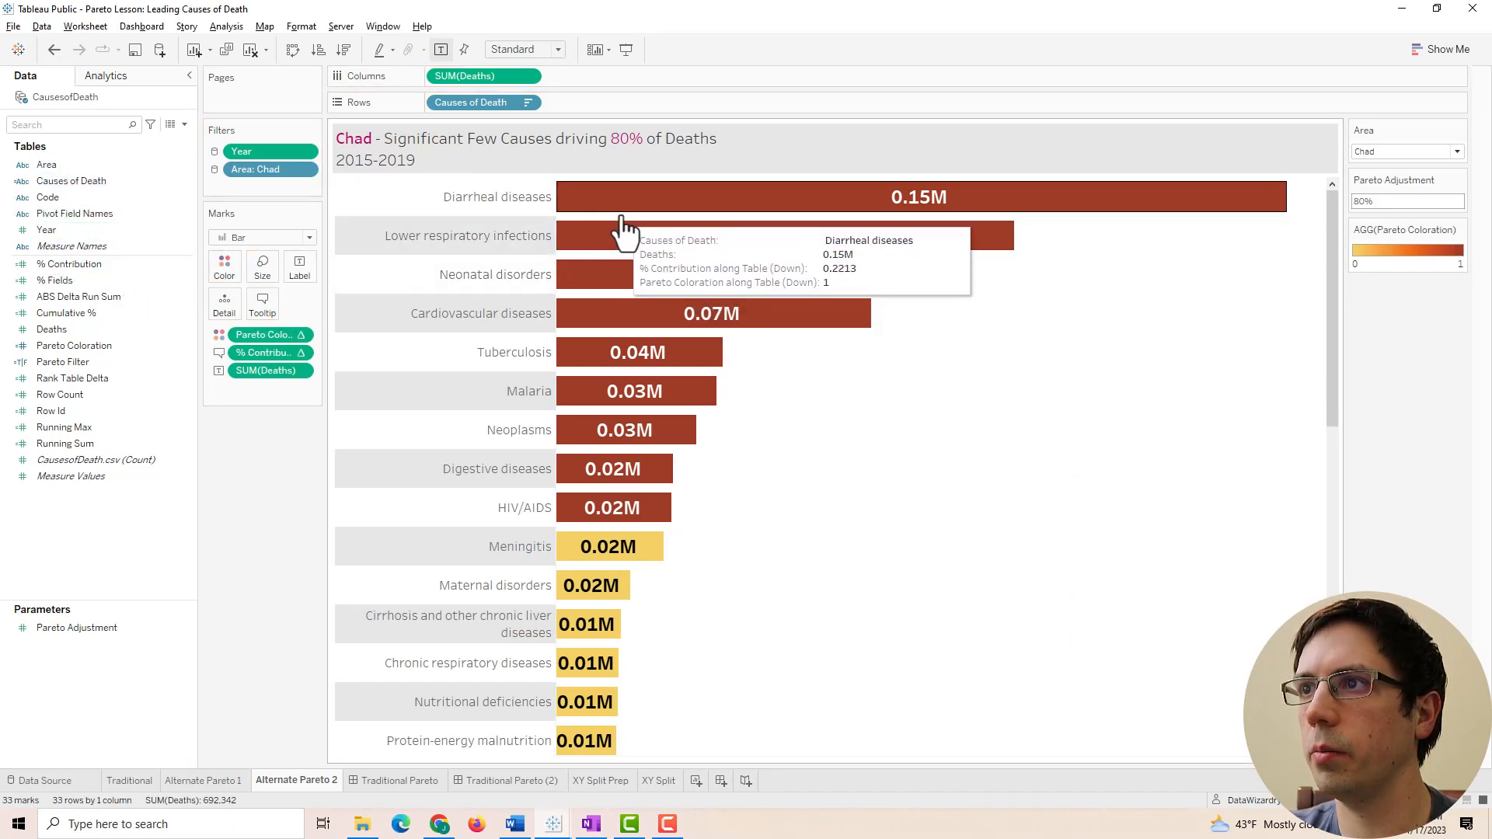
right_click(261, 357)
left_click(294, 414)
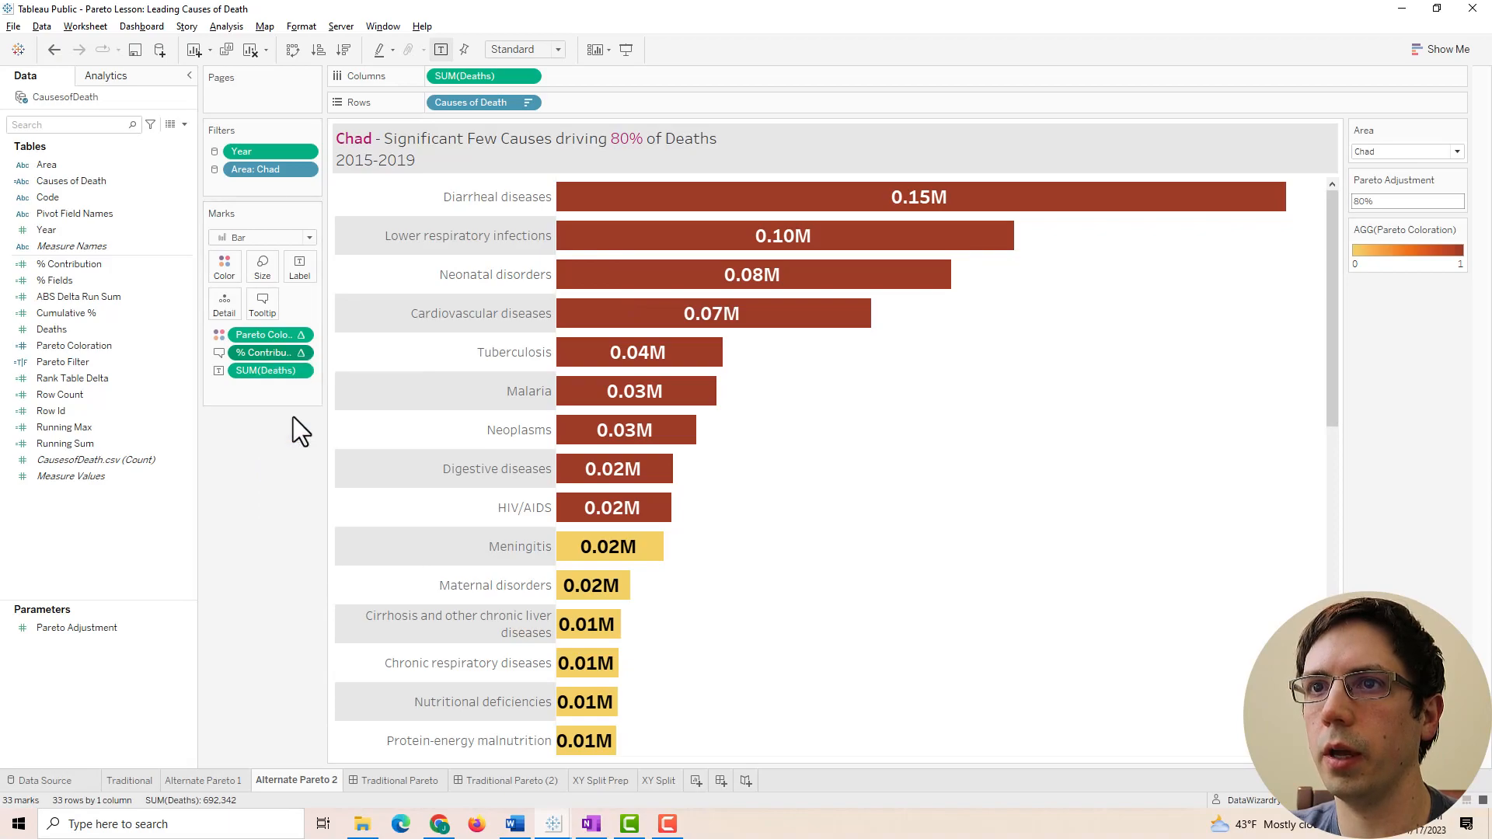
left_click(125, 266)
left_click(116, 364)
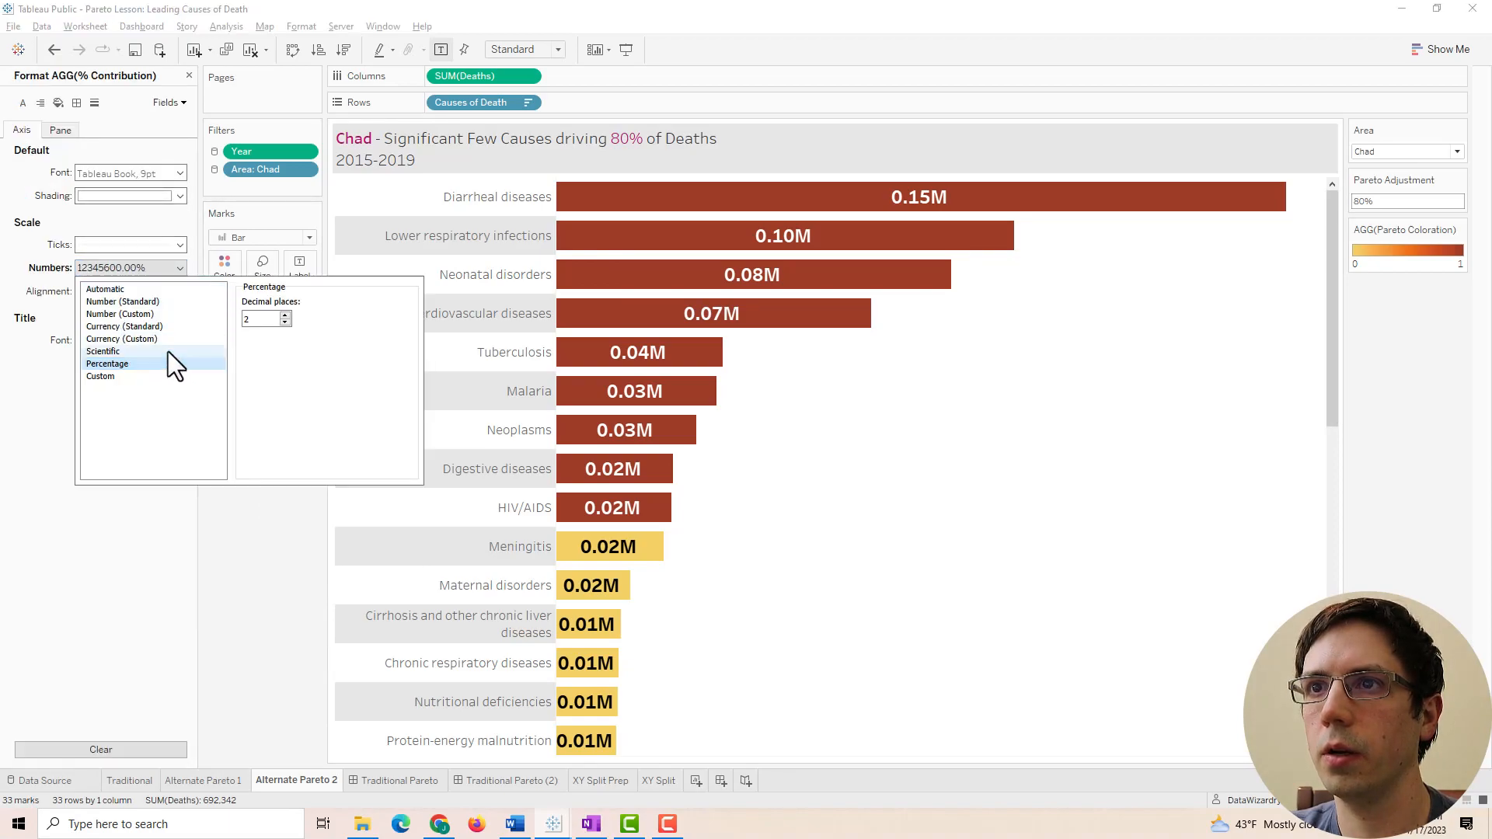
left_click(263, 528)
Remove the extra spacing before the Causes of Death and Deaths values in the tooltip text.
left_click(263, 300)
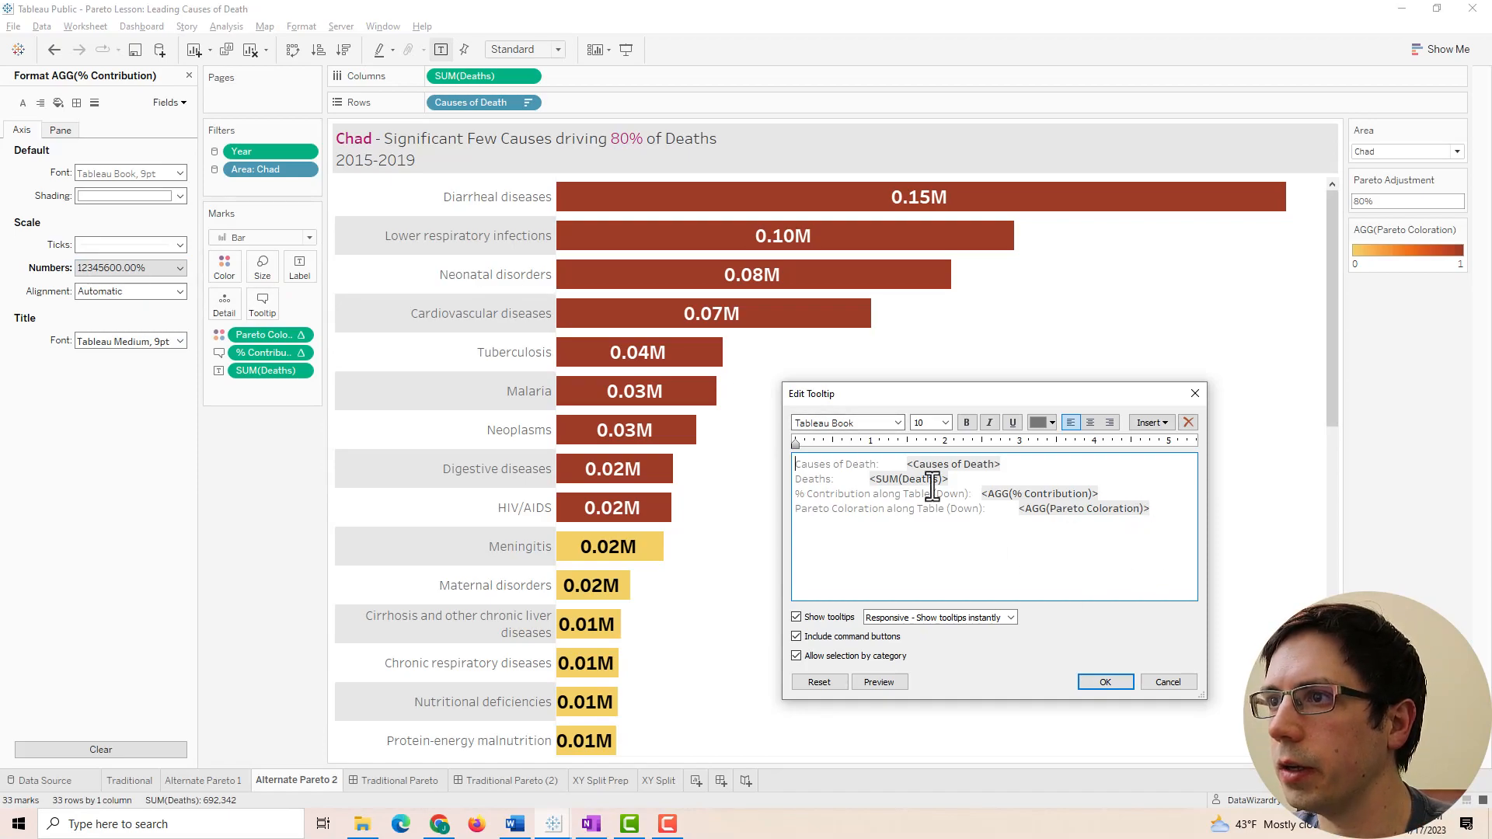
left_click(905, 465)
key("BackSpace")
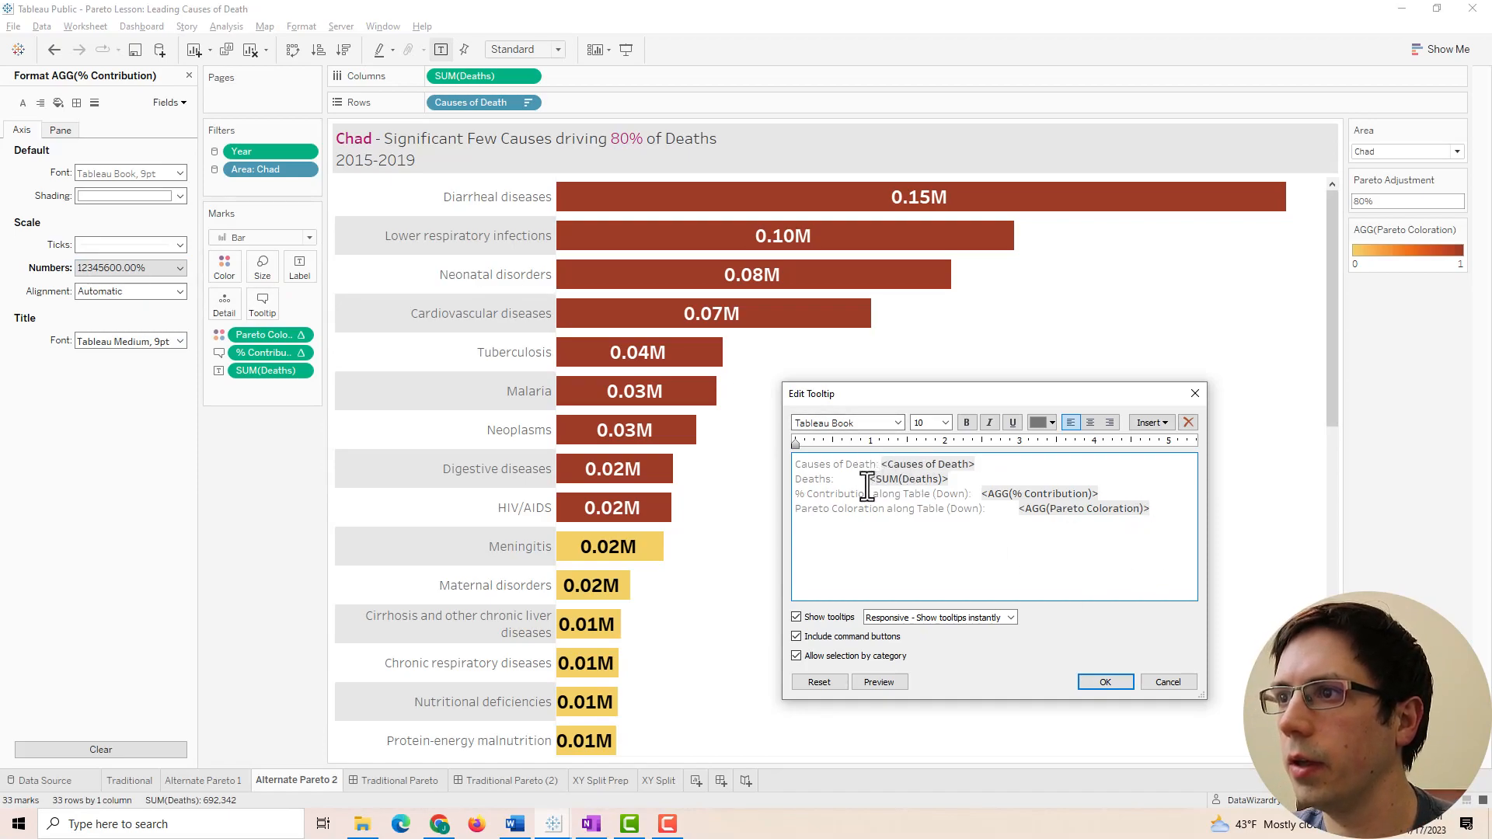
left_click(871, 479)
key("BackSpace")
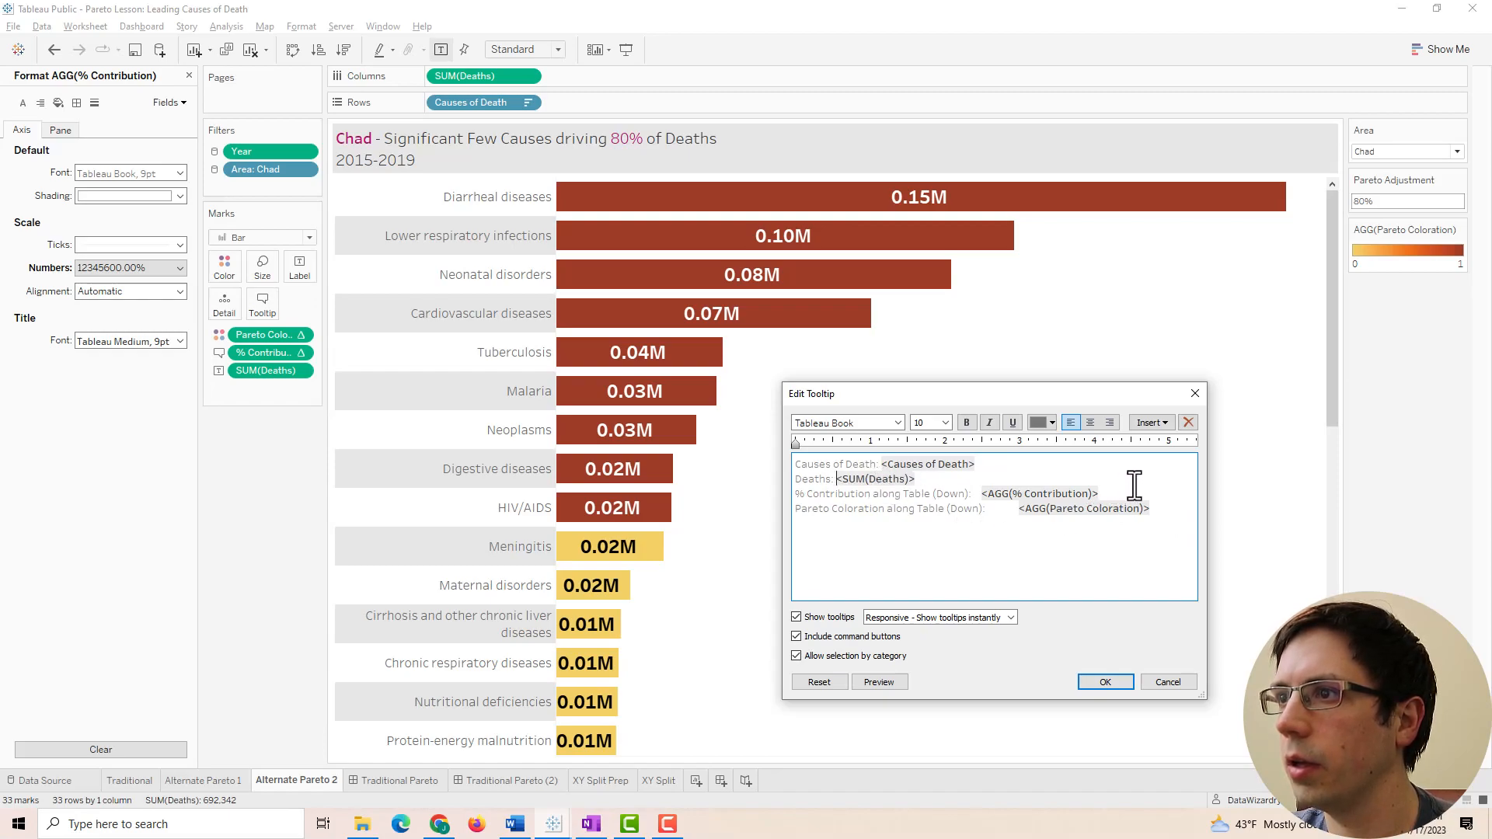
Replace the % Contribution and Pareto Coloration lines of the tooltip with the label "% Contribution:".
left_click_drag(1129, 497, 792, 503)
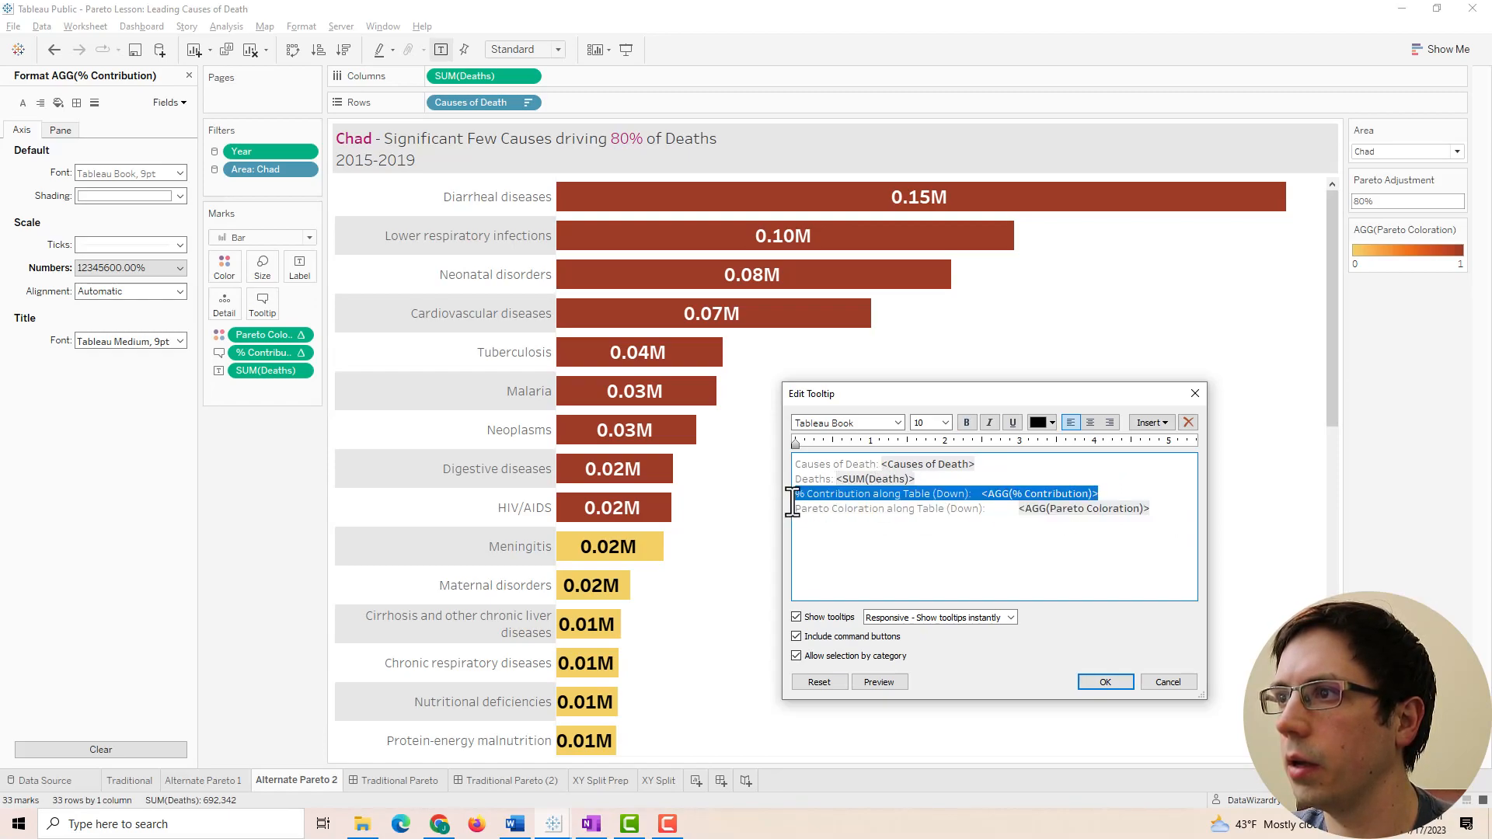
left_click(1084, 543)
left_click_drag(1178, 508, 793, 497)
key("BackSpace")
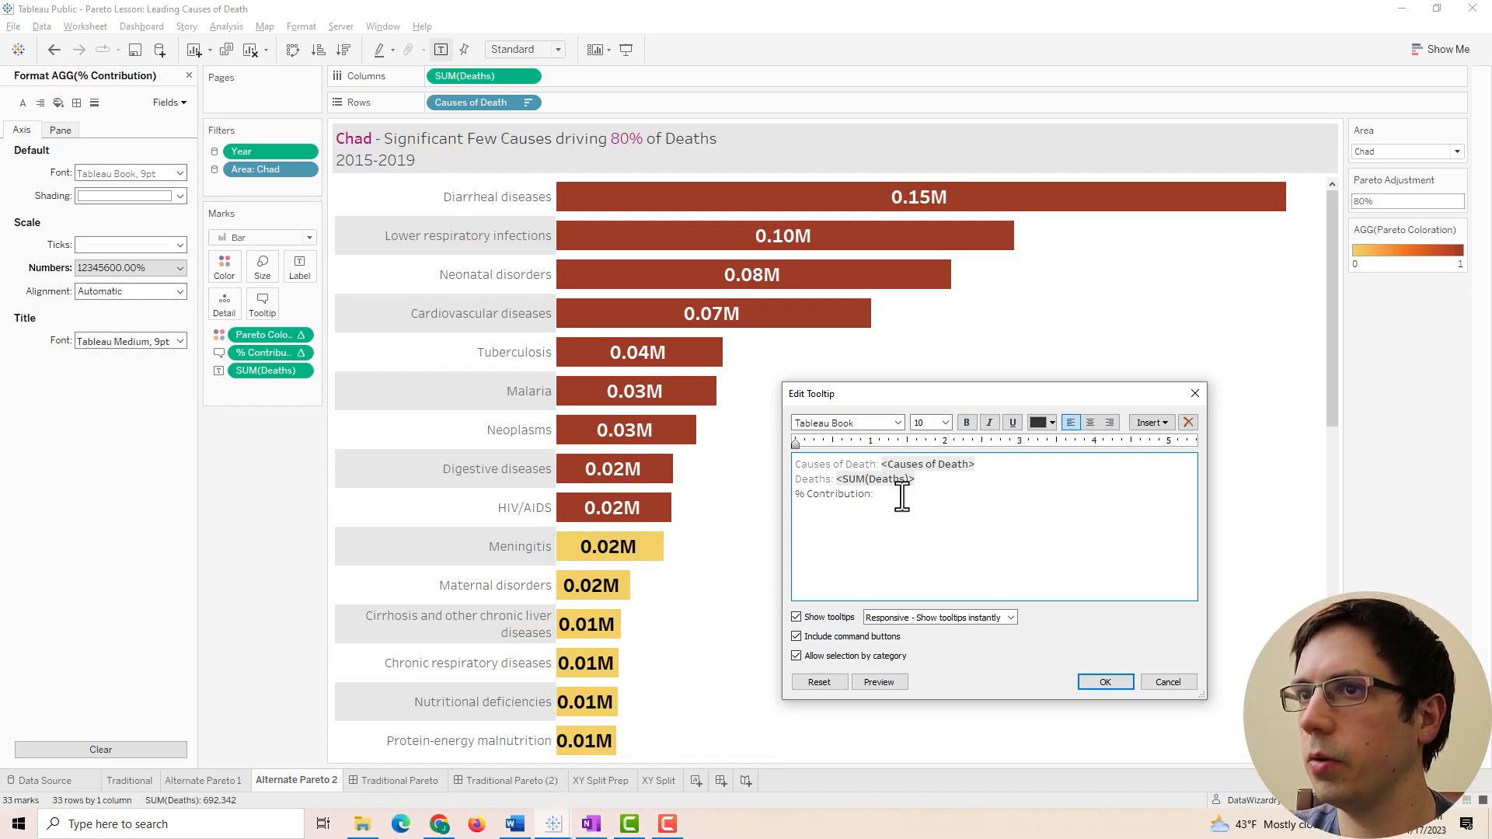
left_click(1105, 683)
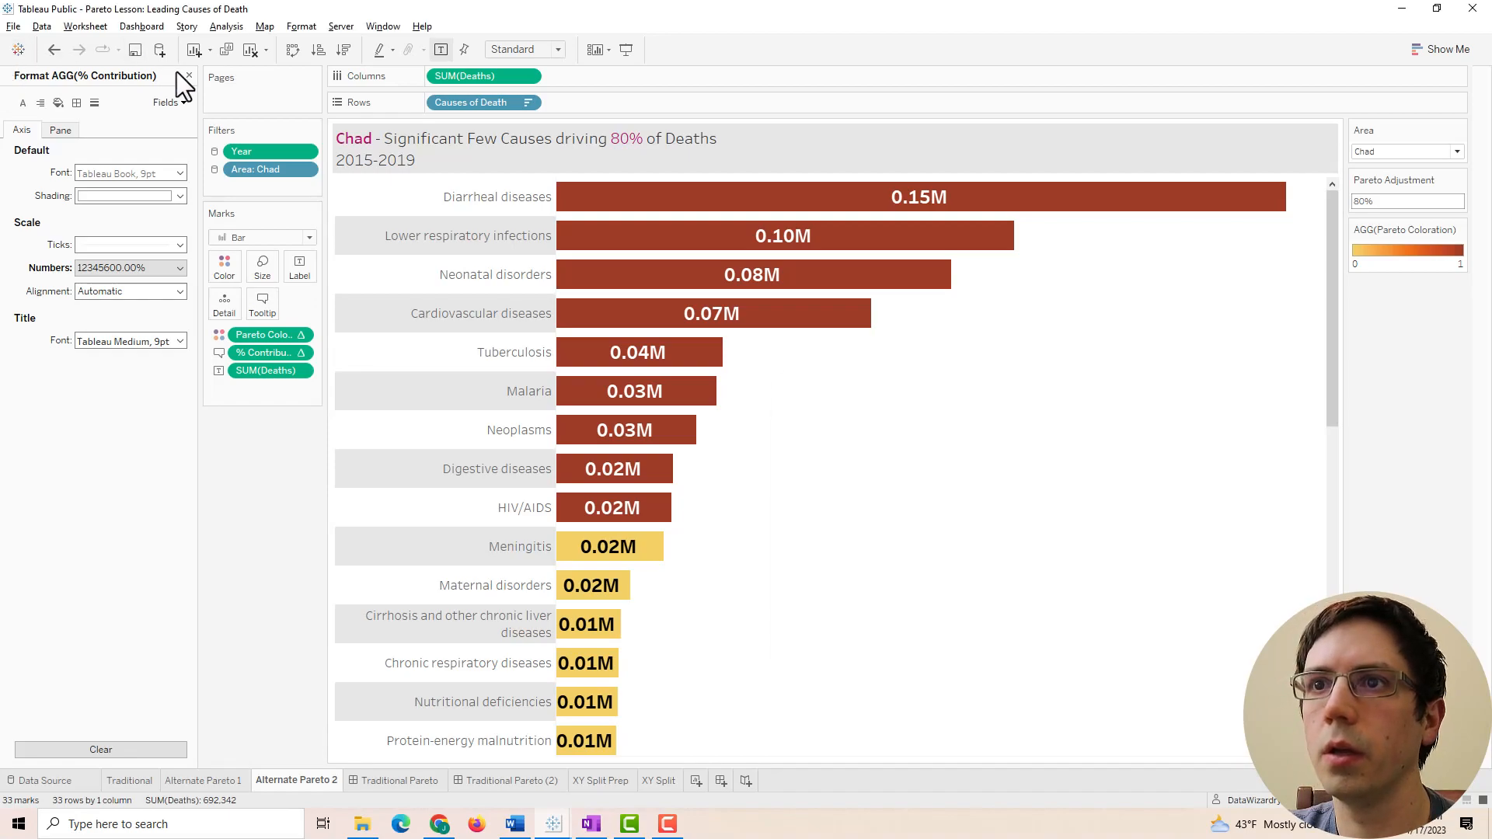
Insert the AGG(% Contribution) field after the "% Contribution:" label in the tooltip.
left_click(269, 305)
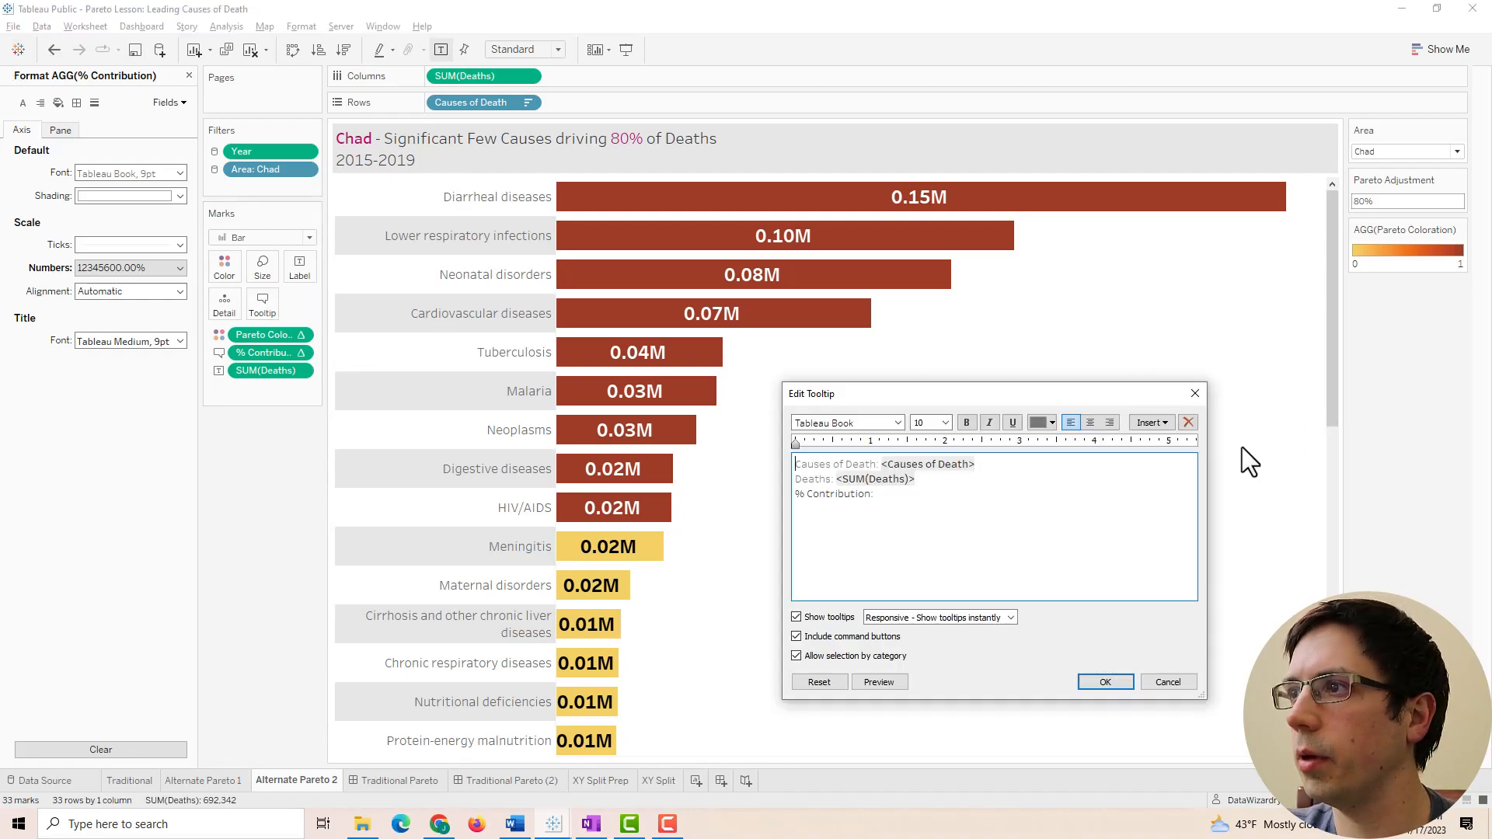
left_click(1151, 424)
left_click(904, 505)
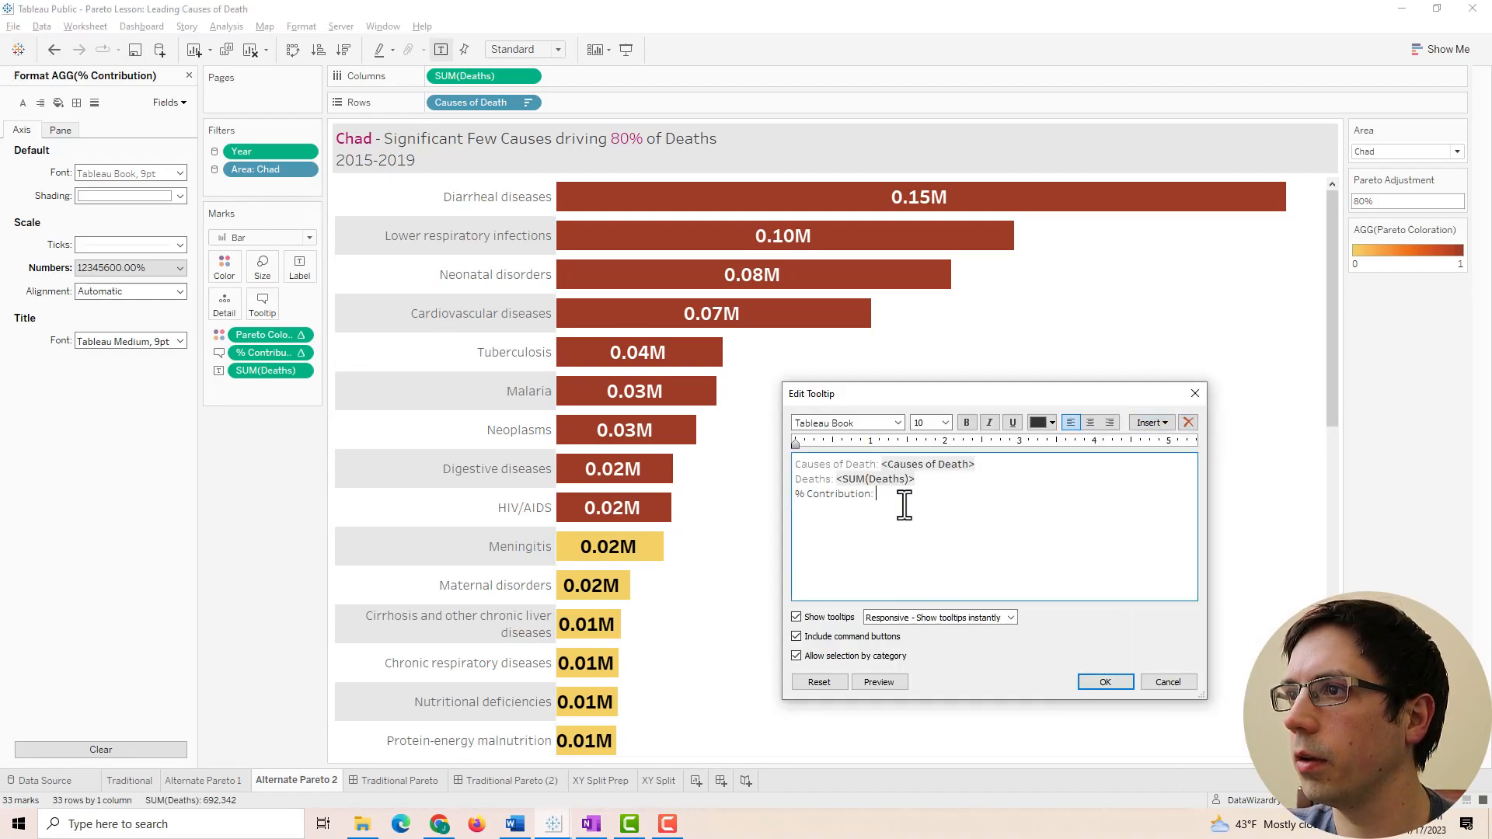
left_click(1150, 422)
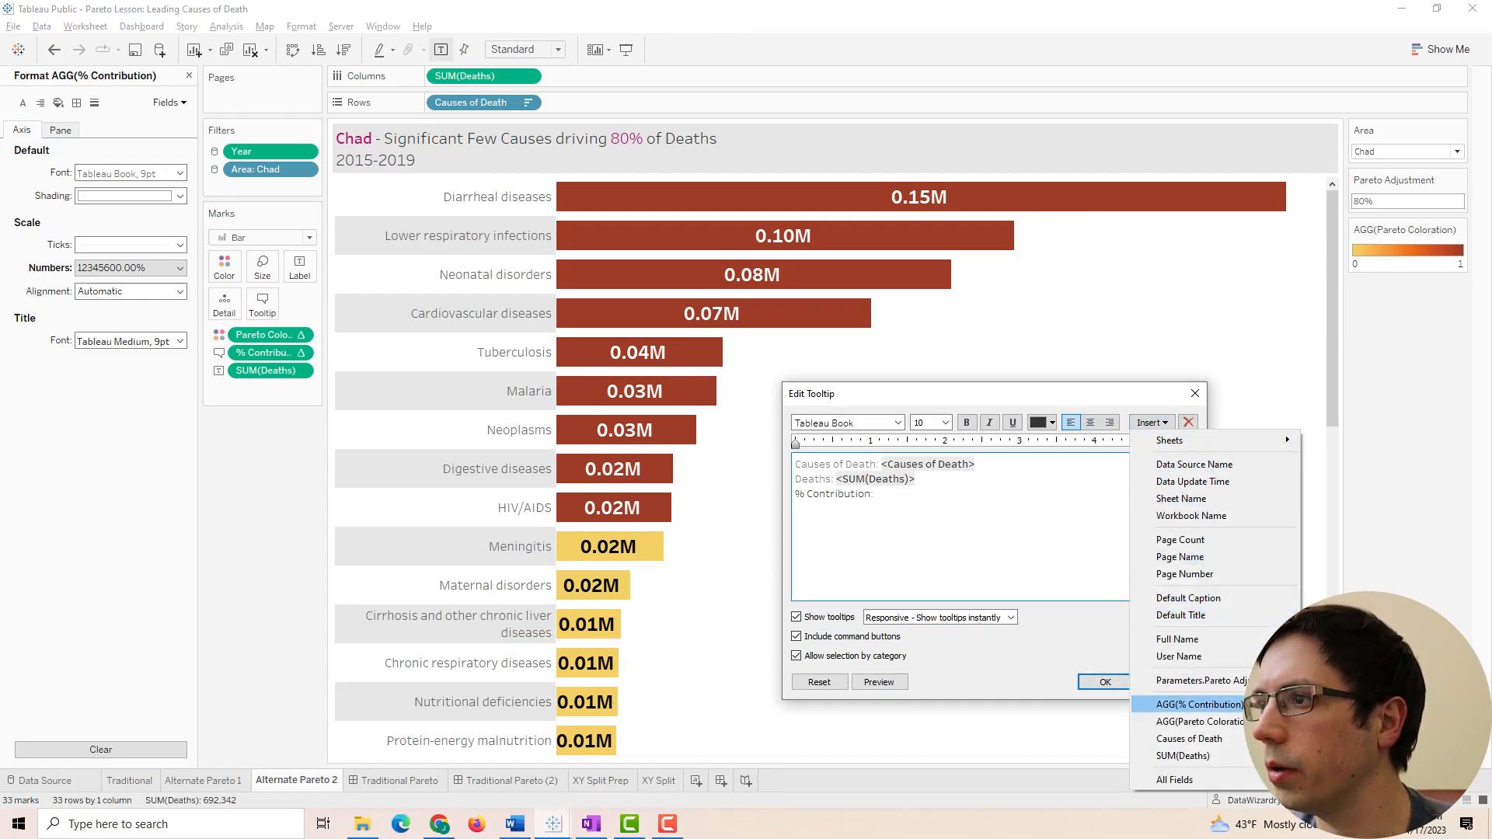
left_click(1189, 703)
left_click(1105, 682)
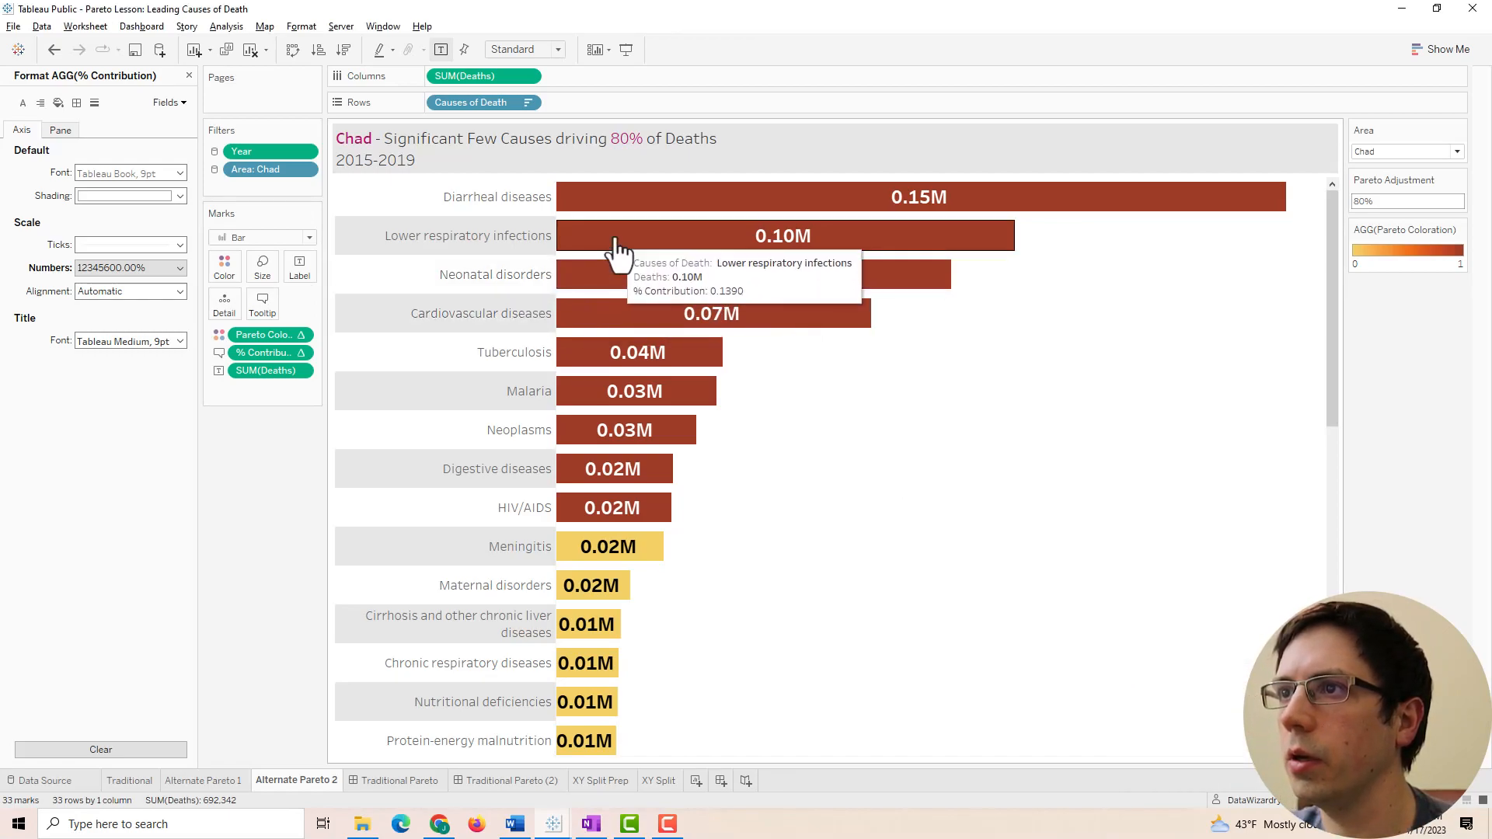
Set the pane's default number format for % Contribution to Percentage with 2 decimal places.
right_click(257, 355)
left_click(72, 130)
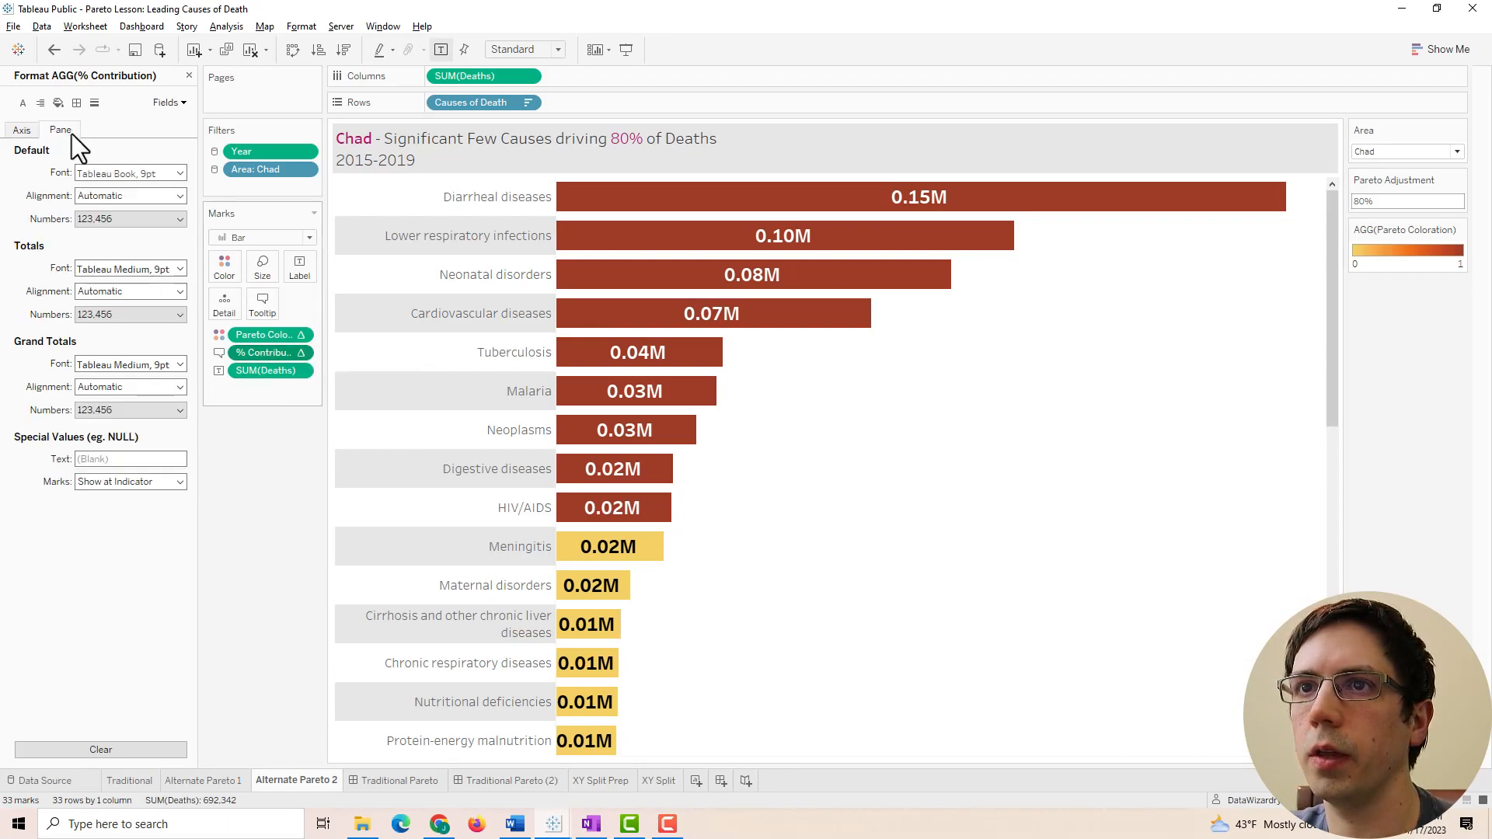
left_click(110, 220)
left_click(125, 315)
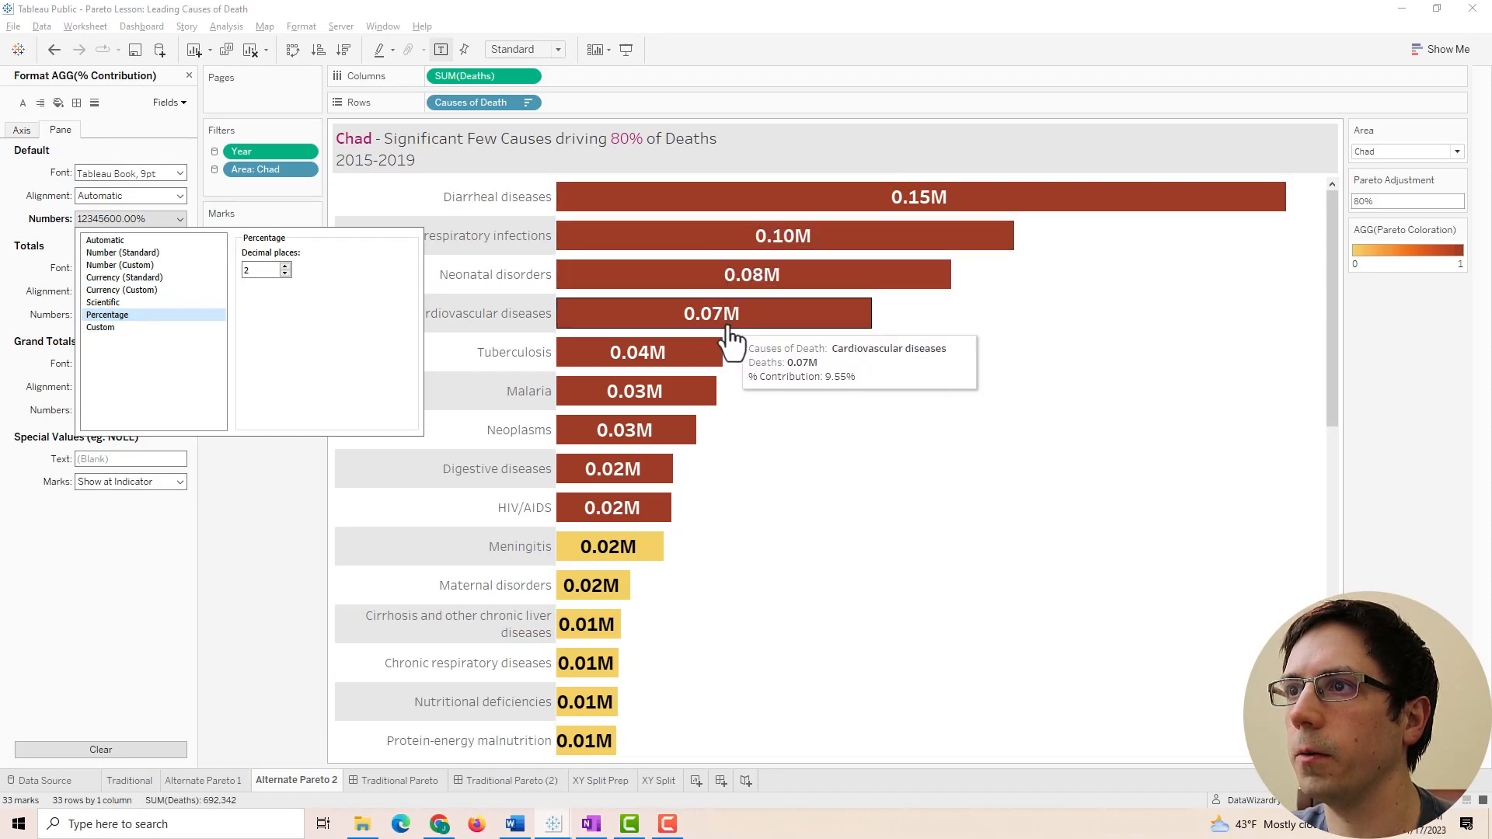
left_click(223, 505)
Color the tooltip labels % Contribution, Deaths and Causes of Death the same dark gray.
left_click(263, 303)
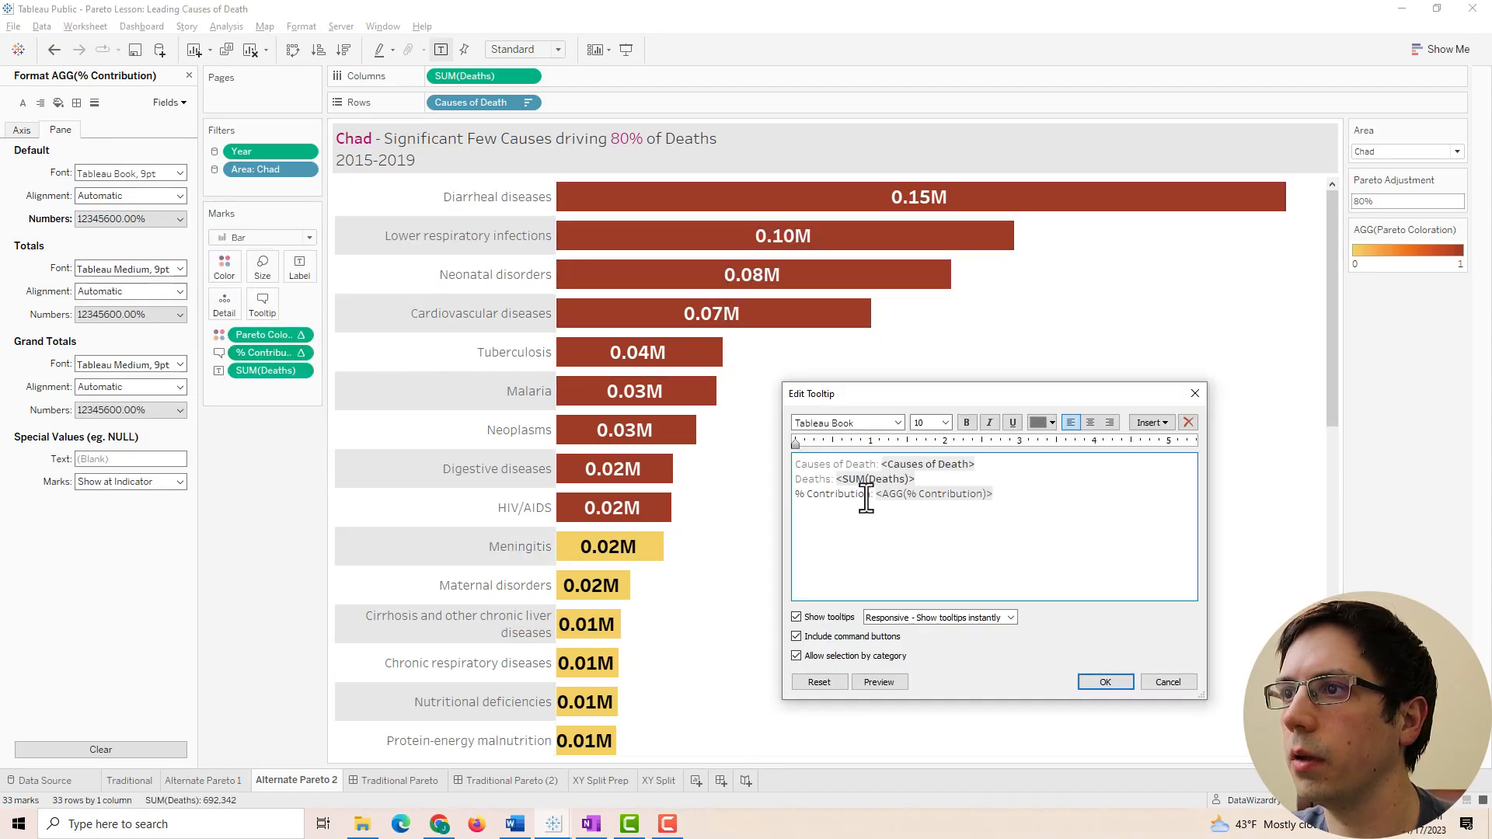
left_click_drag(871, 493, 749, 499)
left_click(1047, 420)
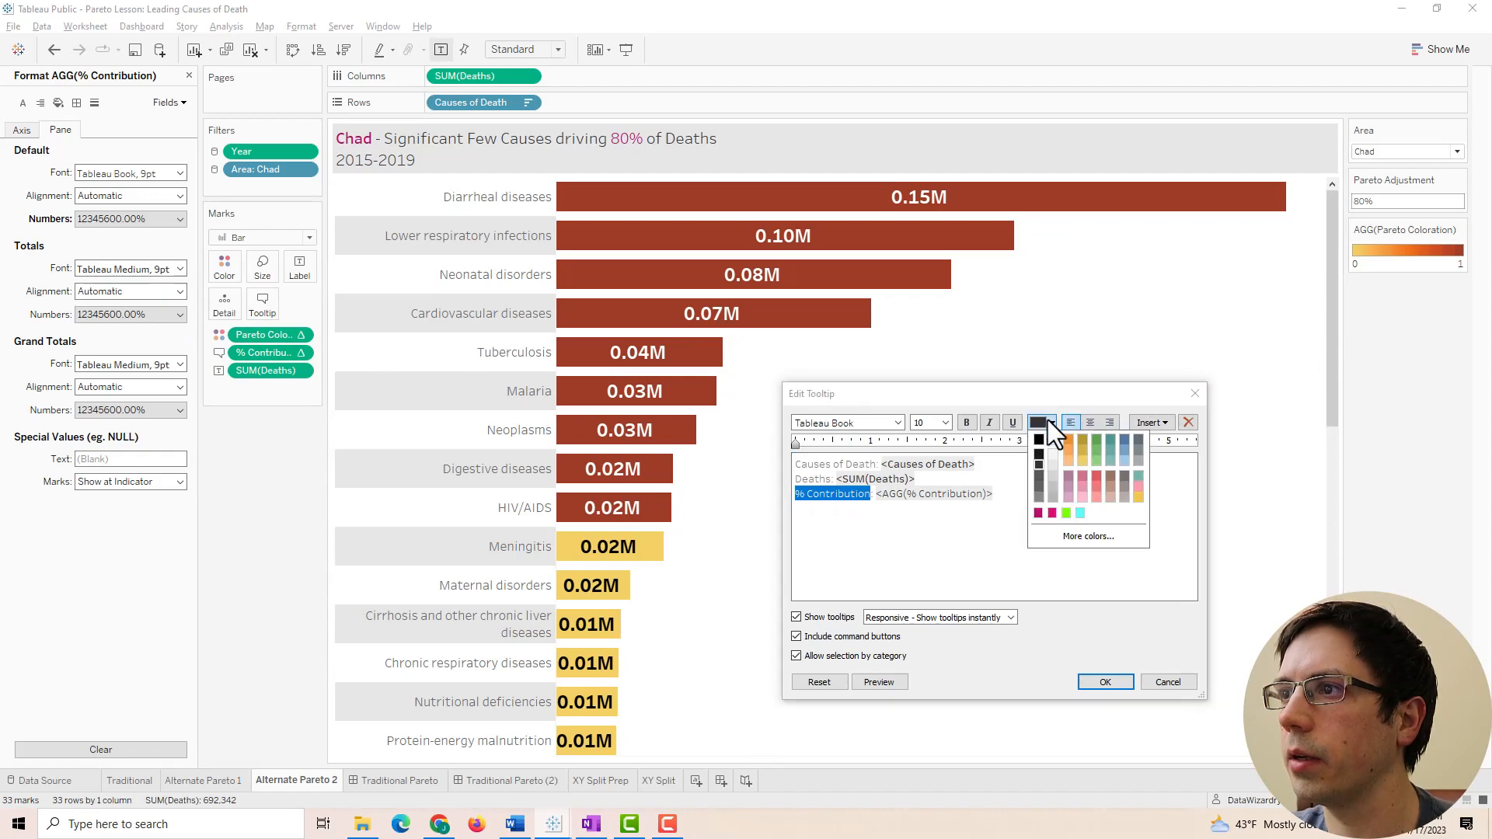
left_click(1038, 482)
left_click_drag(831, 479, 781, 481)
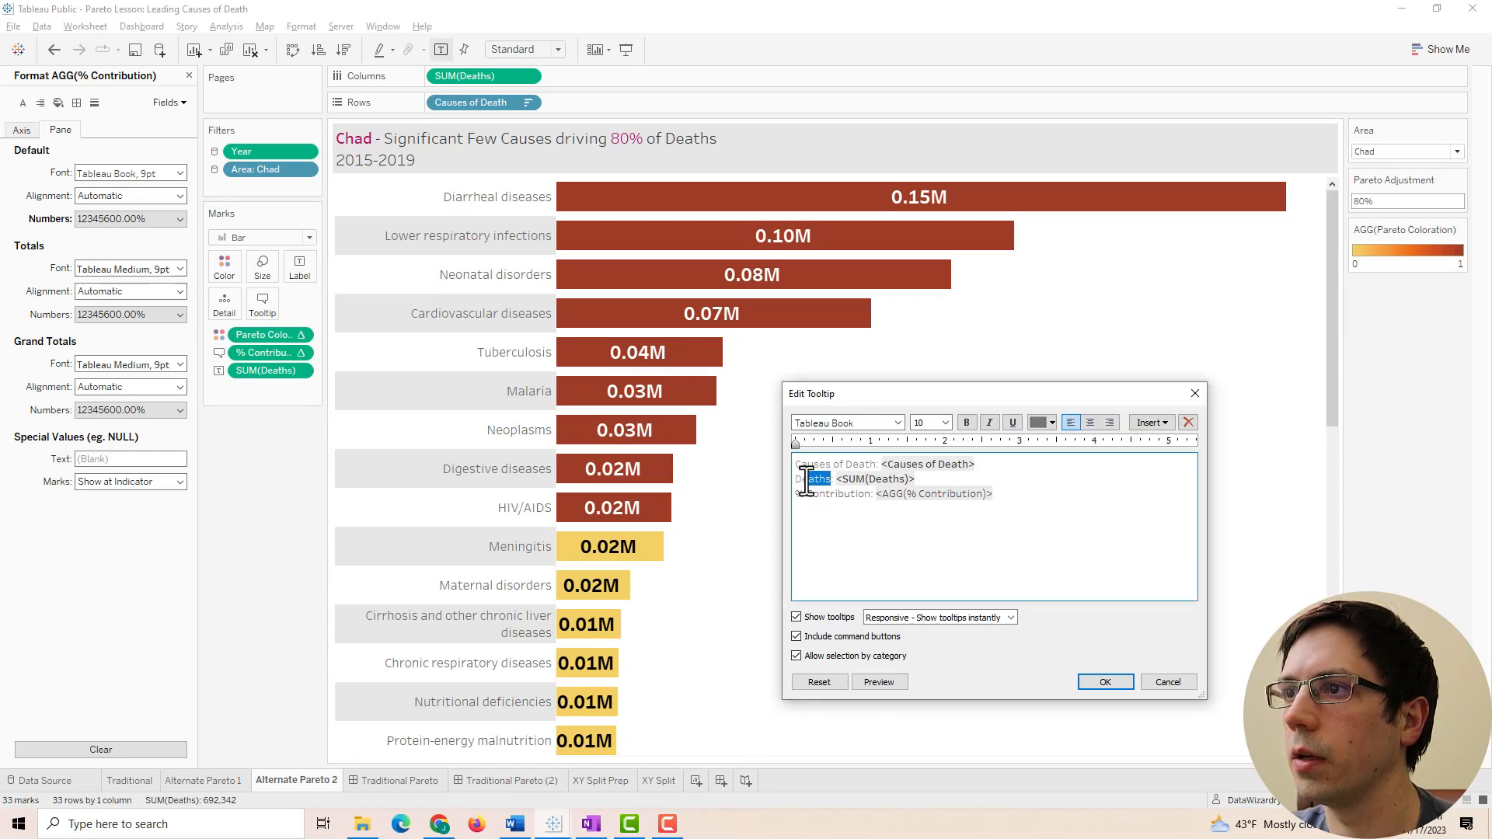
left_click(1041, 424)
left_click(1040, 482)
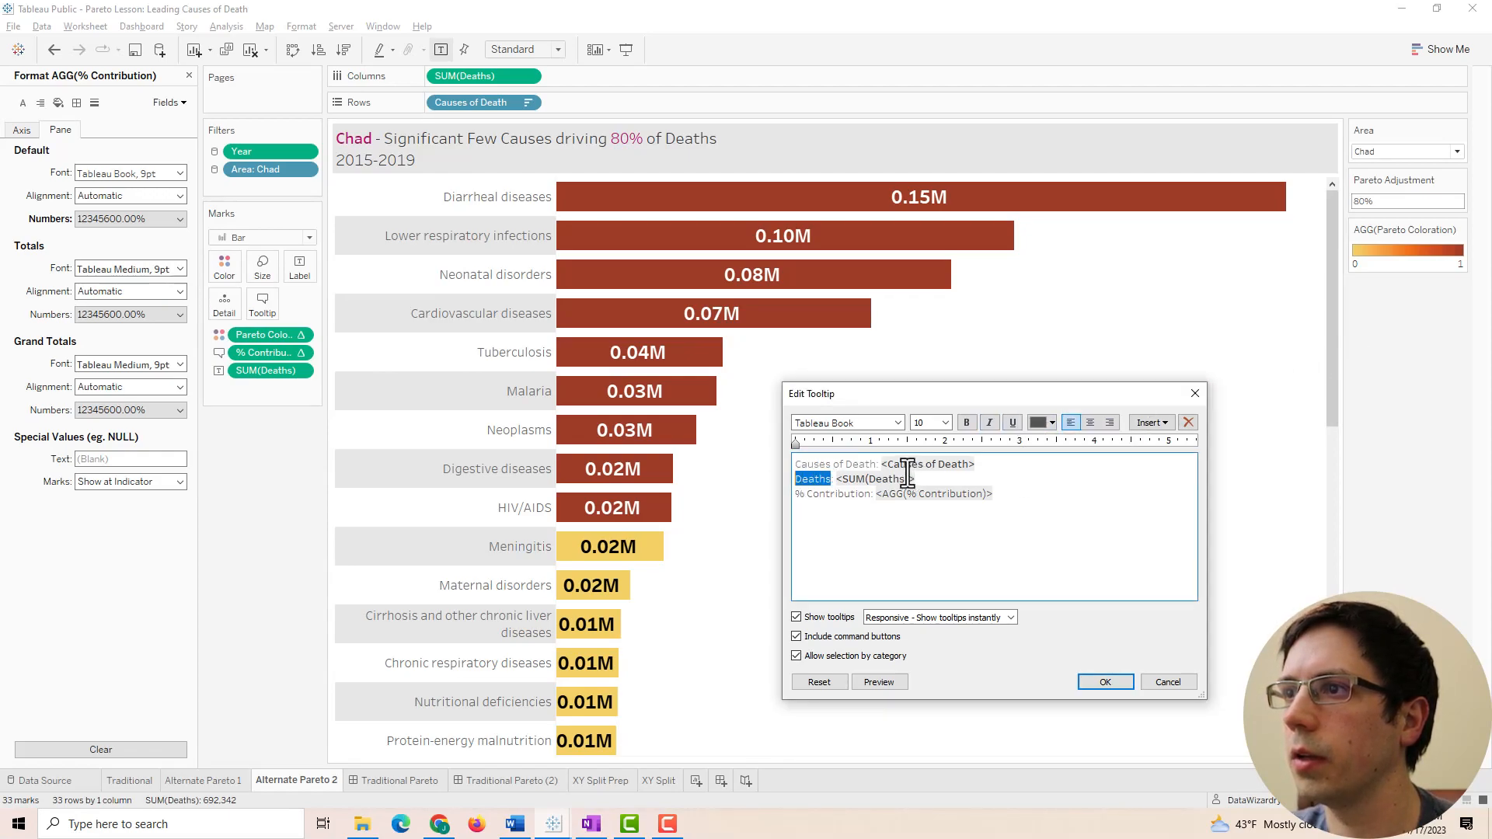
left_click_drag(881, 463, 750, 463)
left_click(1046, 420)
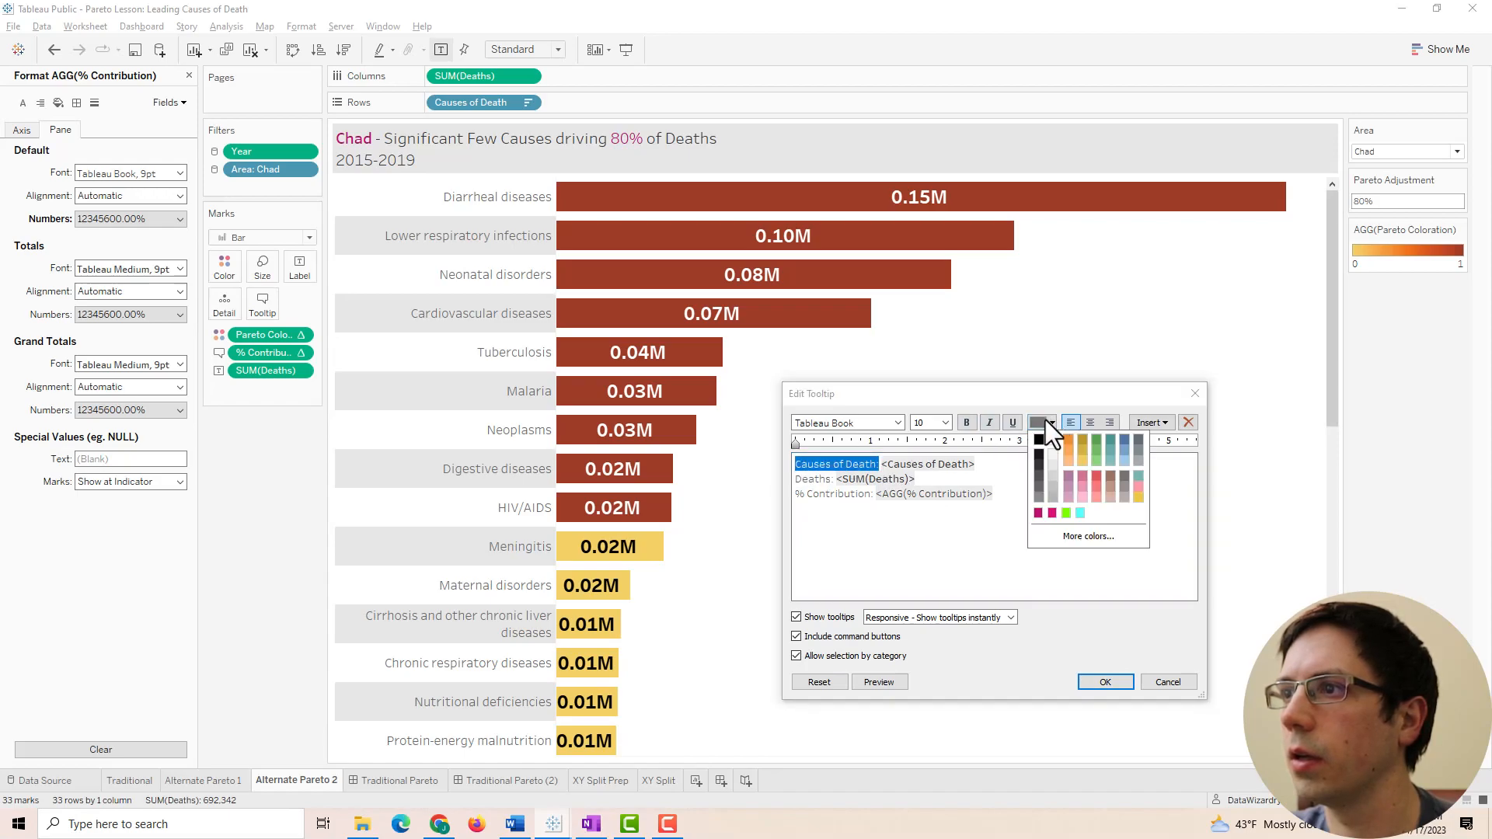
left_click(1038, 481)
left_click(1105, 682)
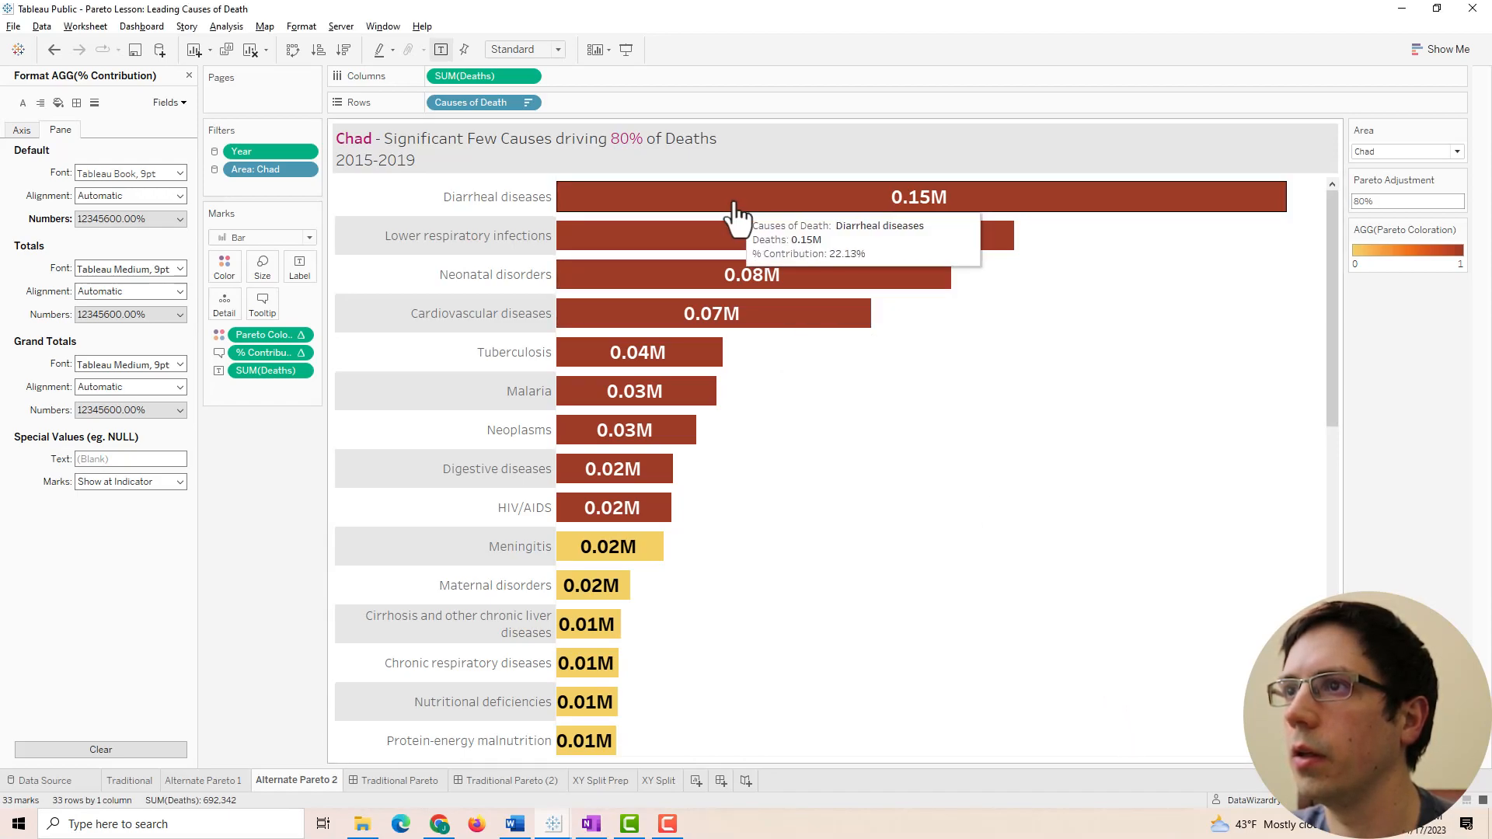
Rename the Traditional Pareto (2) dashboard as Alternate Pareto and remove its Pareto Coloration legend.
left_click(376, 785)
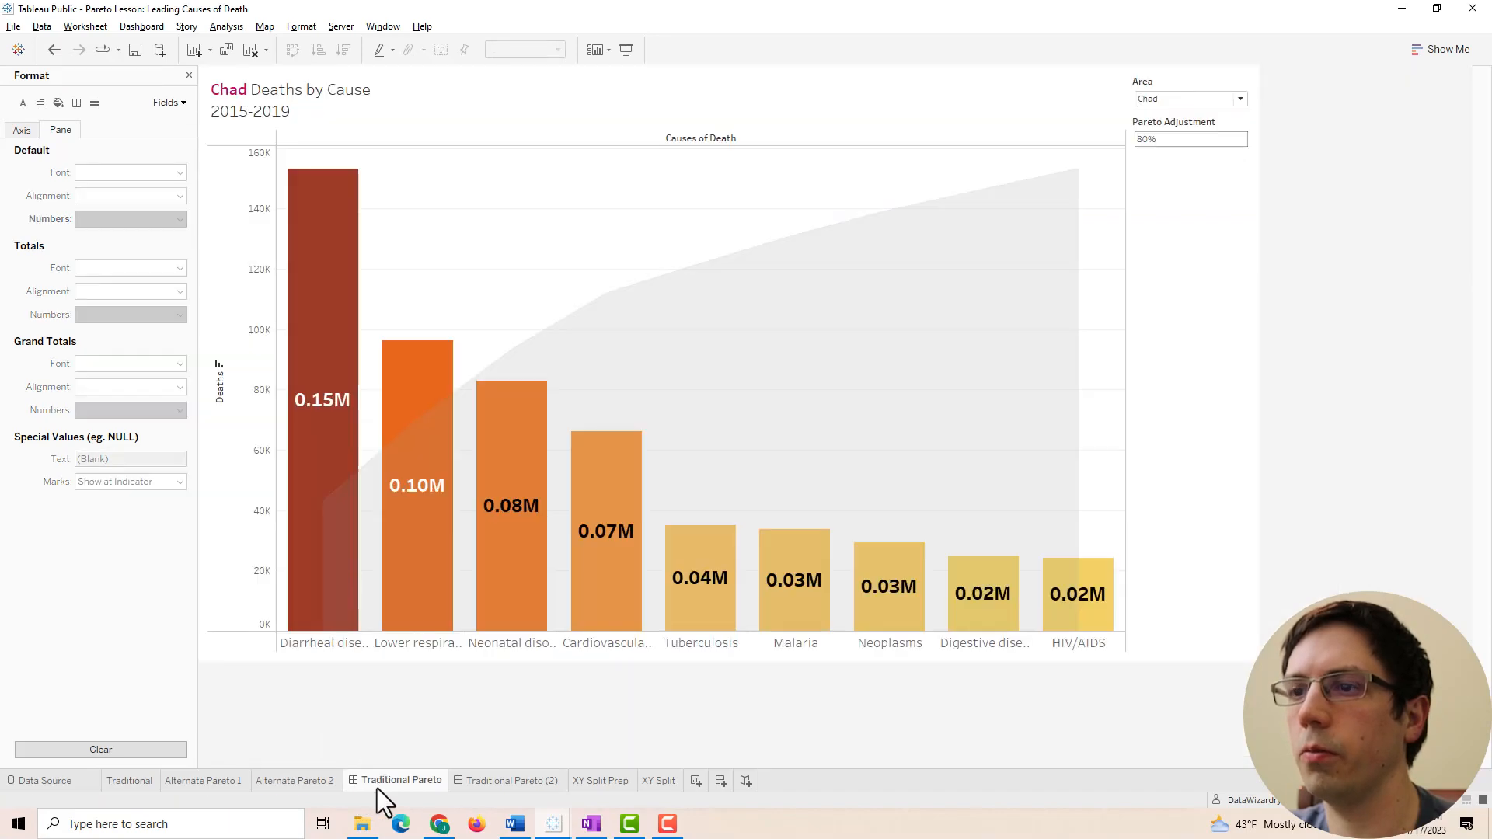
left_click(487, 785)
double_click(474, 776)
type("All")
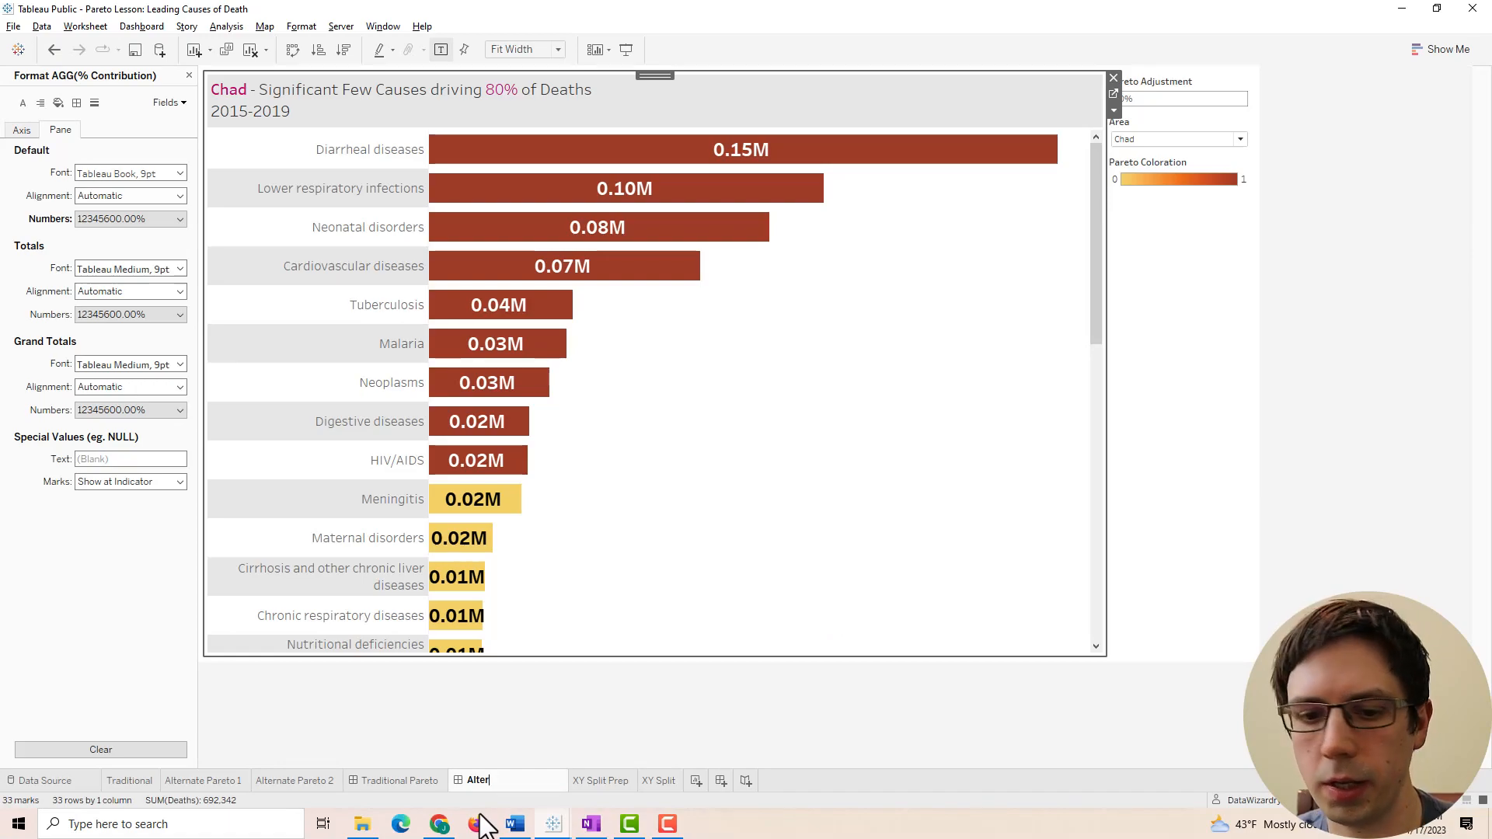
type("erant")
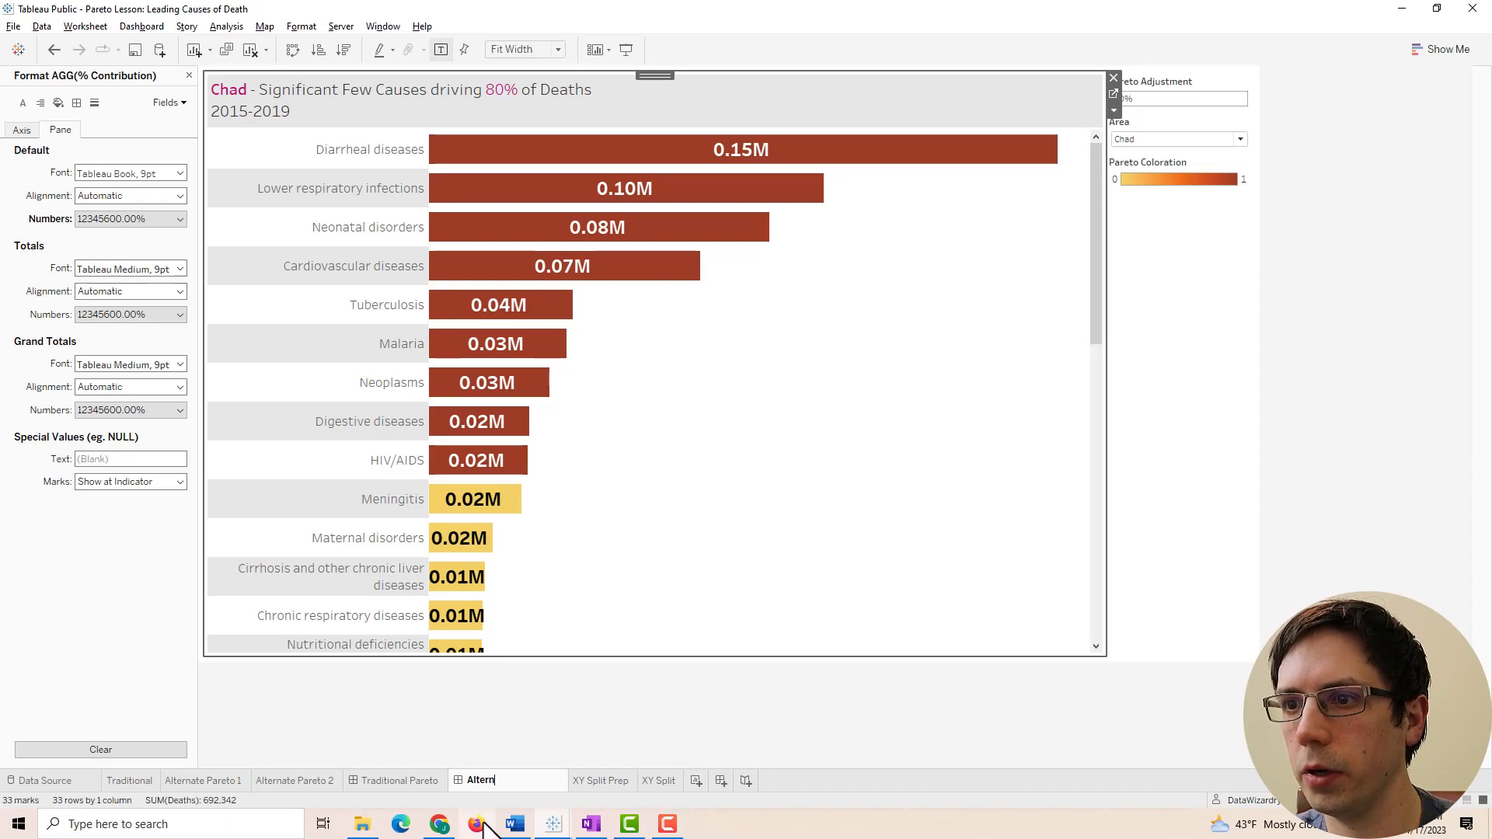
left_click(1359, 331)
left_click(1234, 163)
left_click(1260, 160)
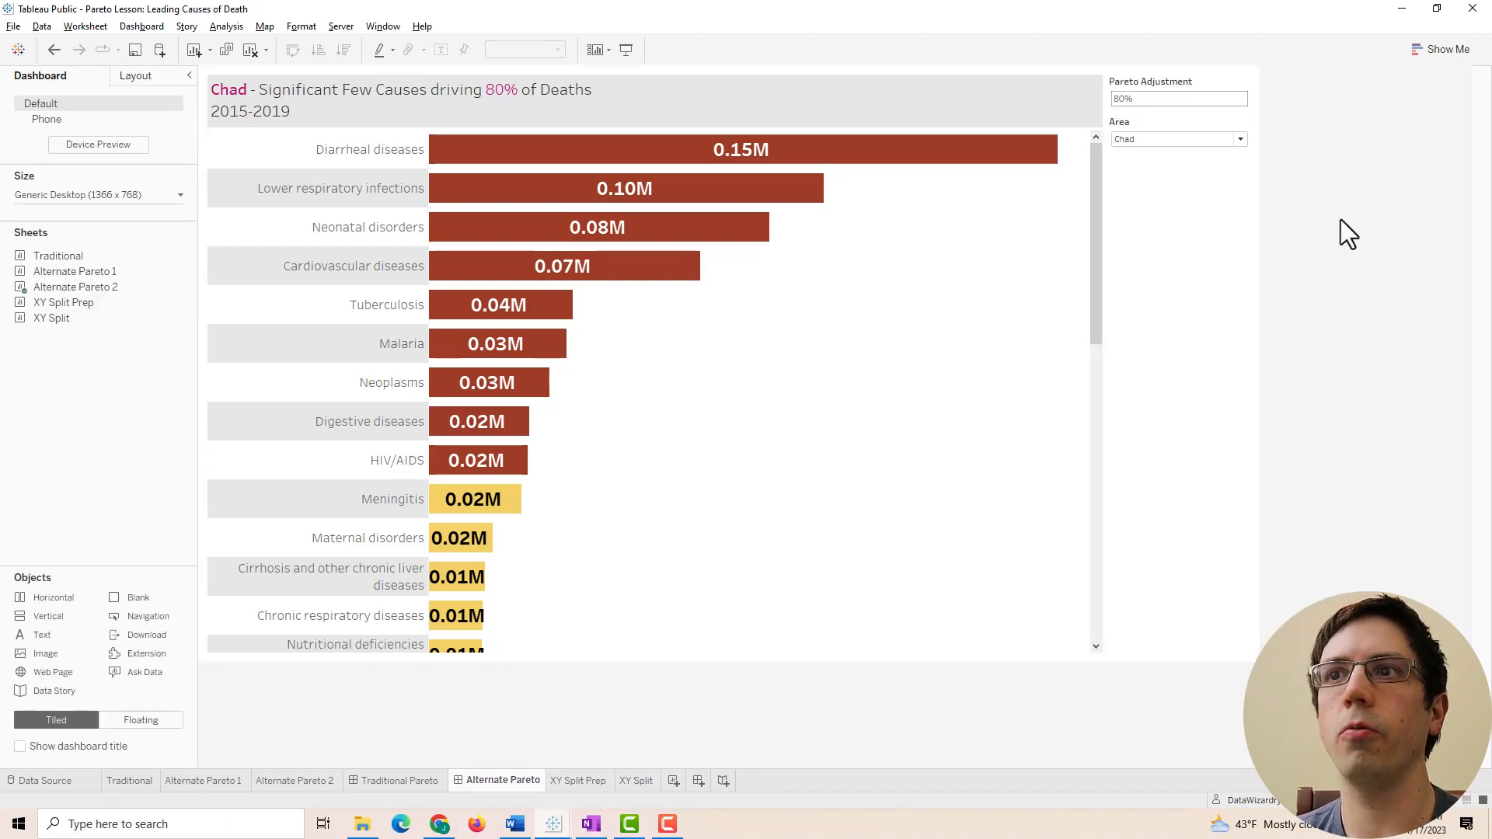